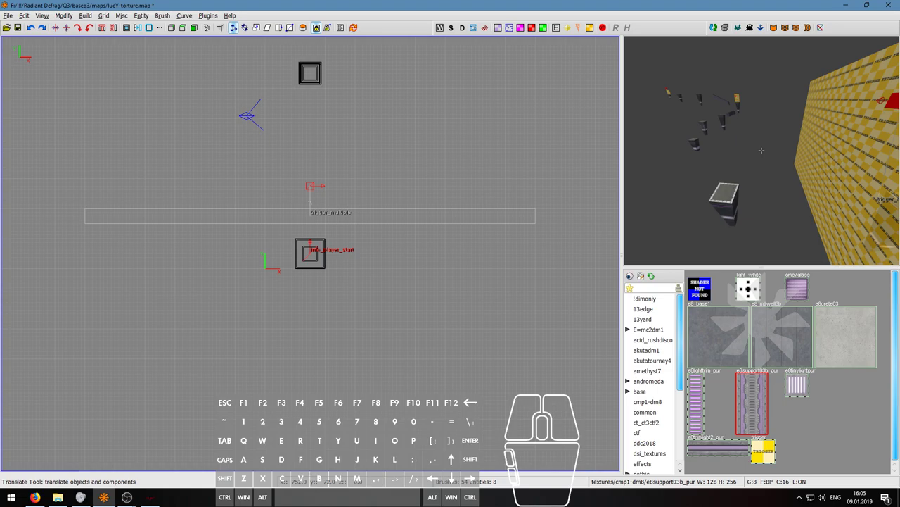
Step: Inspect the map layout around the trigger wall, the player start and the row of floating pillars
key(w)
key(a)
key(s)
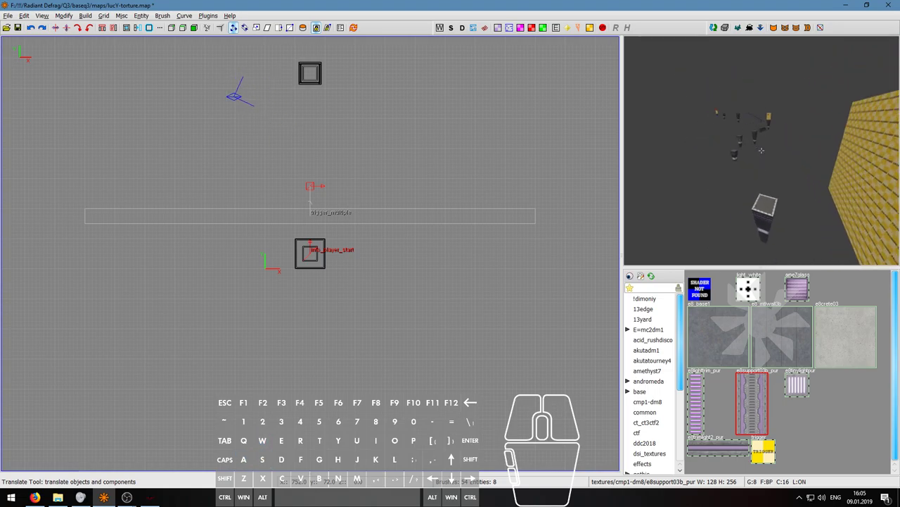
key(s)
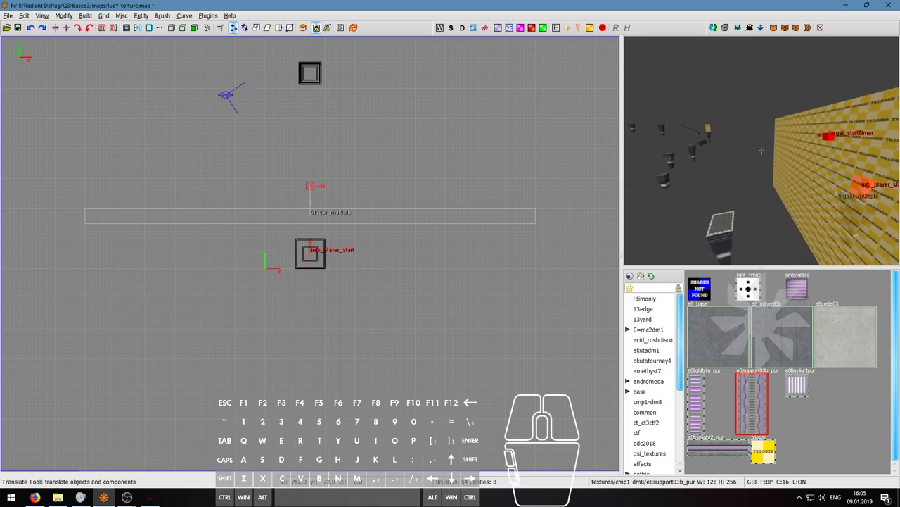
key(w)
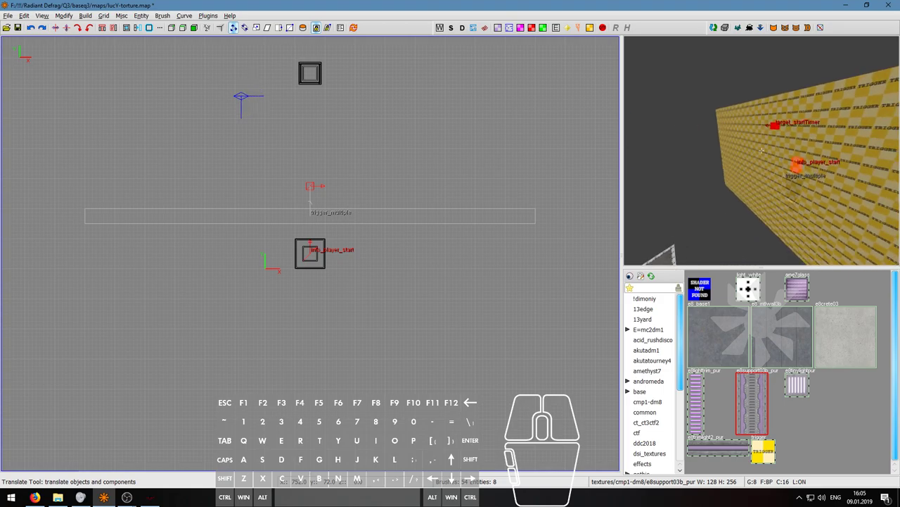
key(d)
key(w)
key(a)
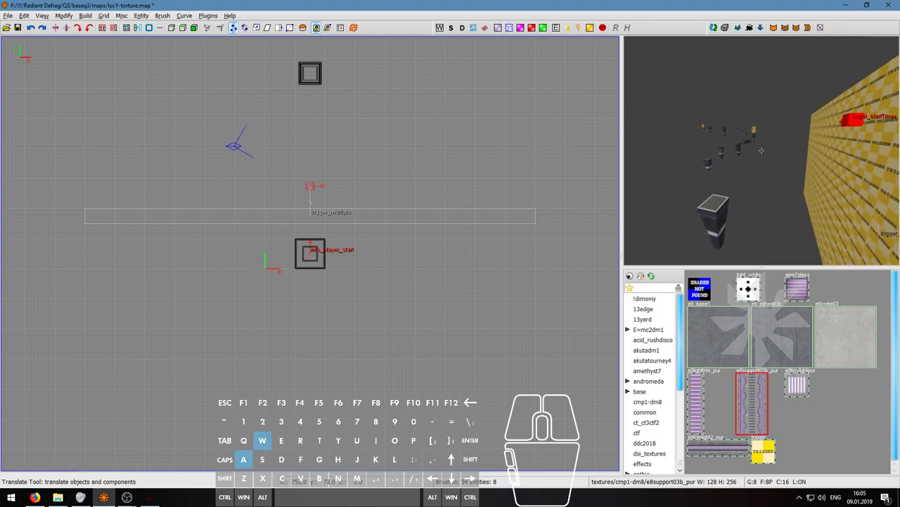
key(d)
key(w)
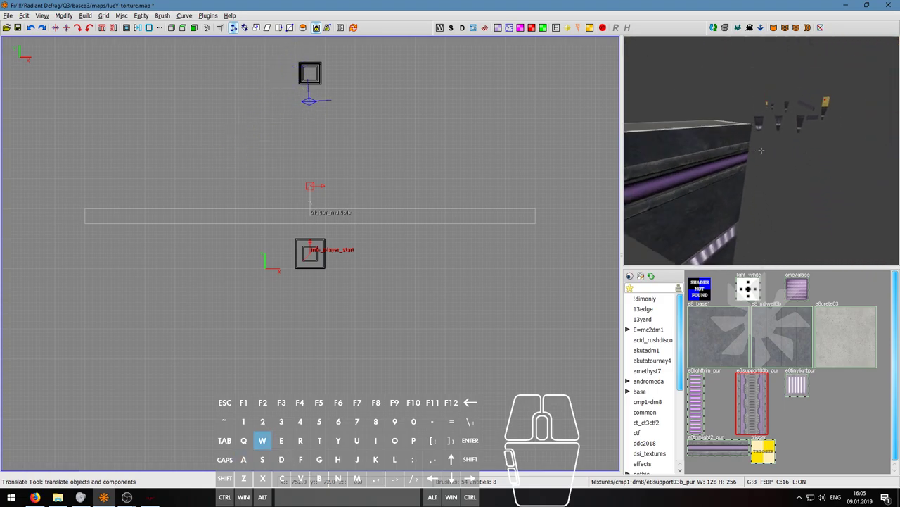
key(d)
key(w)
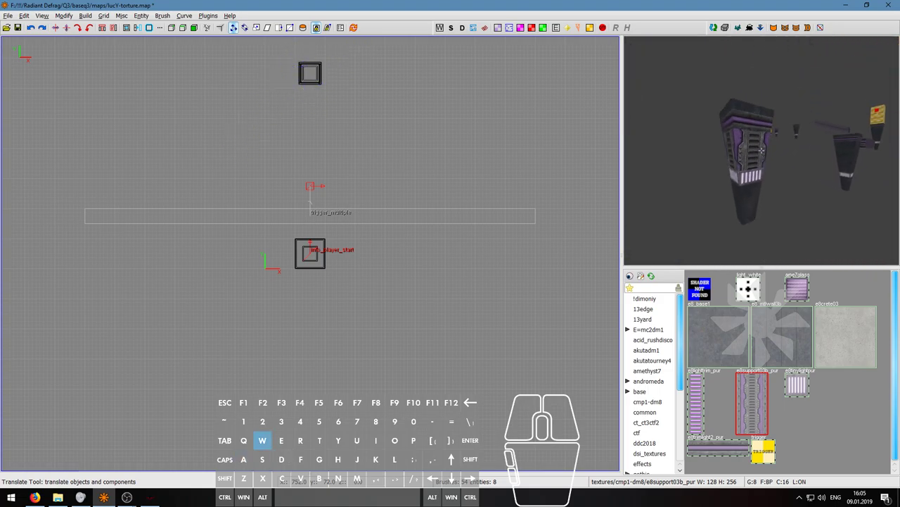
Step: Try resetting the e8support03b_pur texture on the textured pillar's middle section and fitting it to the faces by width
key(w)
key(s)
right_click(761, 150)
click(775, 153)
key(s)
key(s)
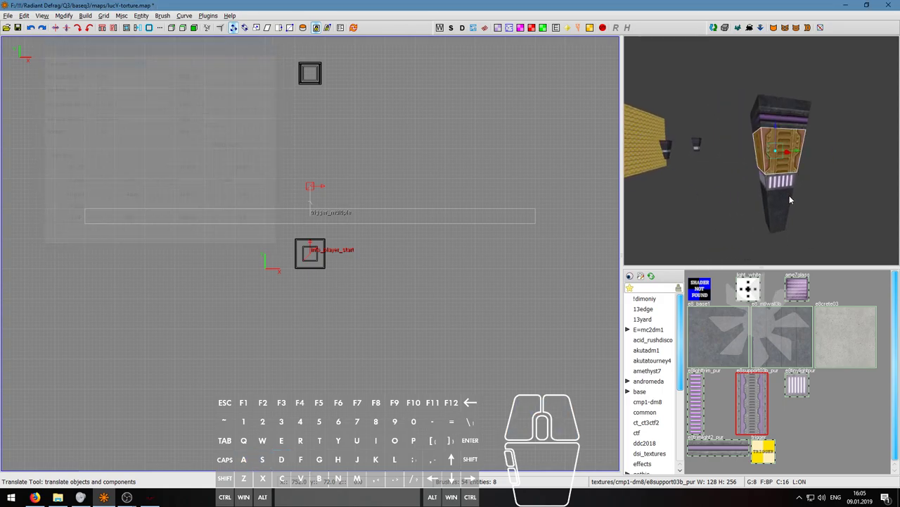
key(q)
key(s)
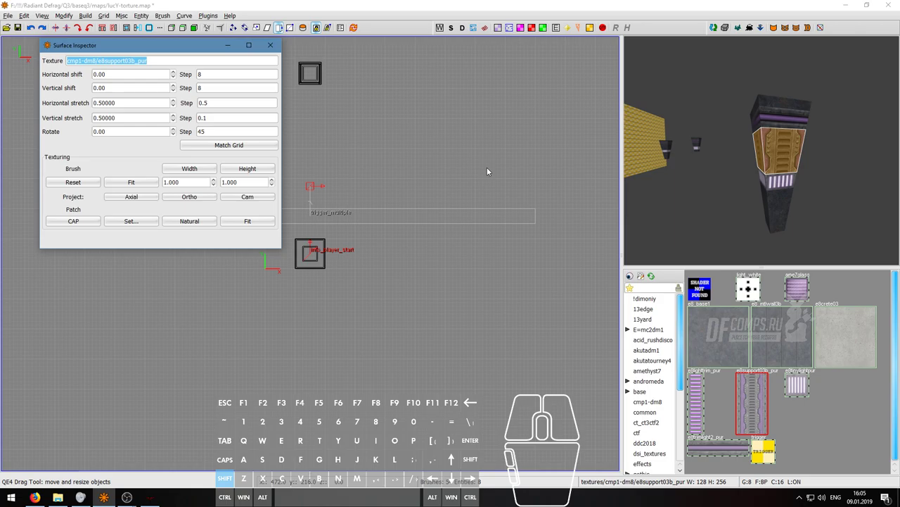
click(88, 184)
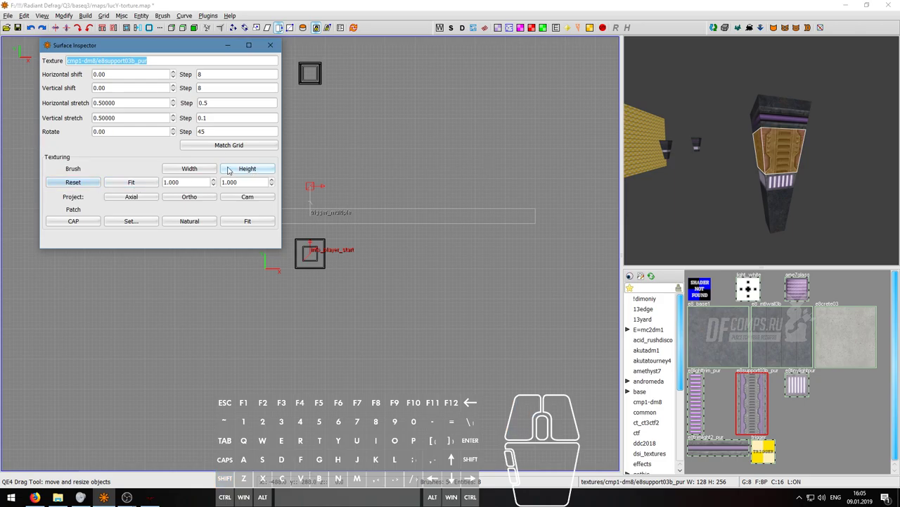
click(202, 171)
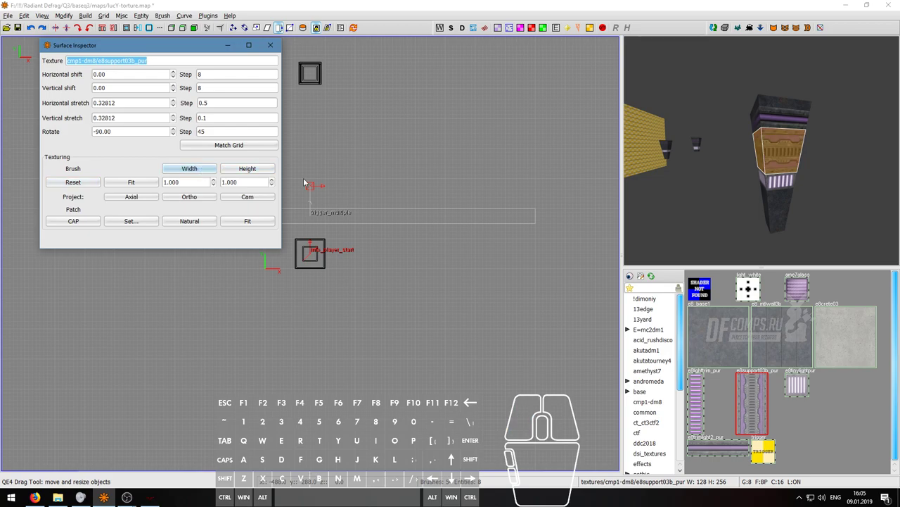
Step: Check from several sides how the width-fitted texture wraps around the pillar's middle section
key(Escape)
right_click(812, 194)
key(2)
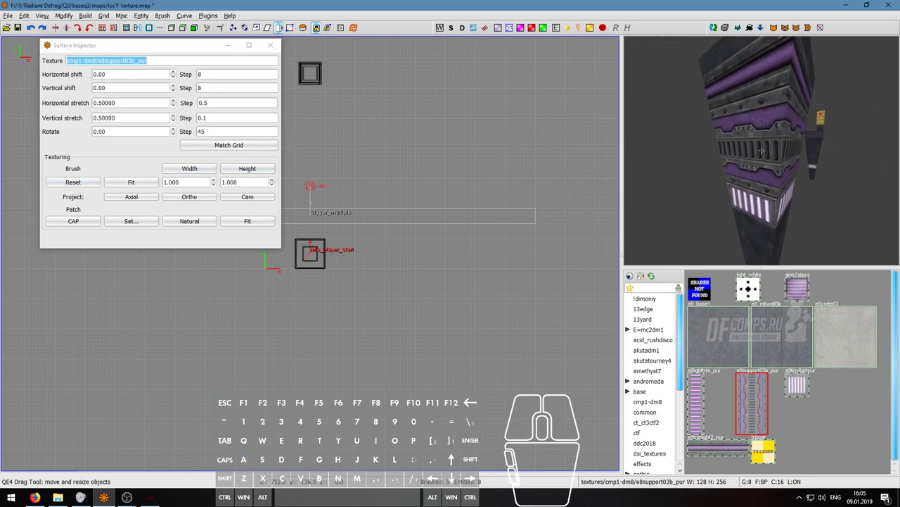
key(d)
key(s)
key(d)
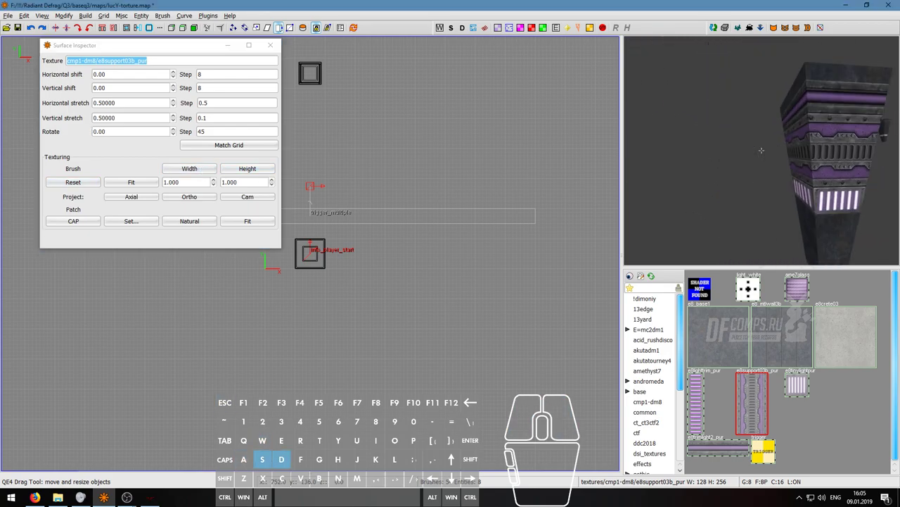
key(w)
key(a)
key(a)
key(d)
Step: Try applying the e8support03b_pur texture to the plain middle-section faces of the other pillars, including the start pillar
right_click(735, 134)
ctrl+shift+click(736, 134)
right_click(735, 134)
key(a)
right_click(778, 152)
ctrl+shift+click(778, 152)
right_click(777, 152)
key(w)
key(a)
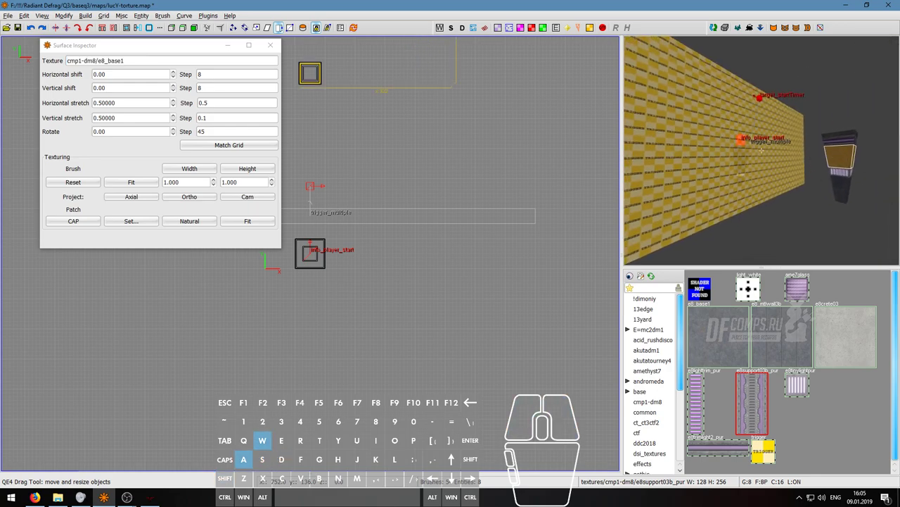
right_click(762, 150)
ctrl+shift+click(762, 151)
right_click(762, 150)
key(w)
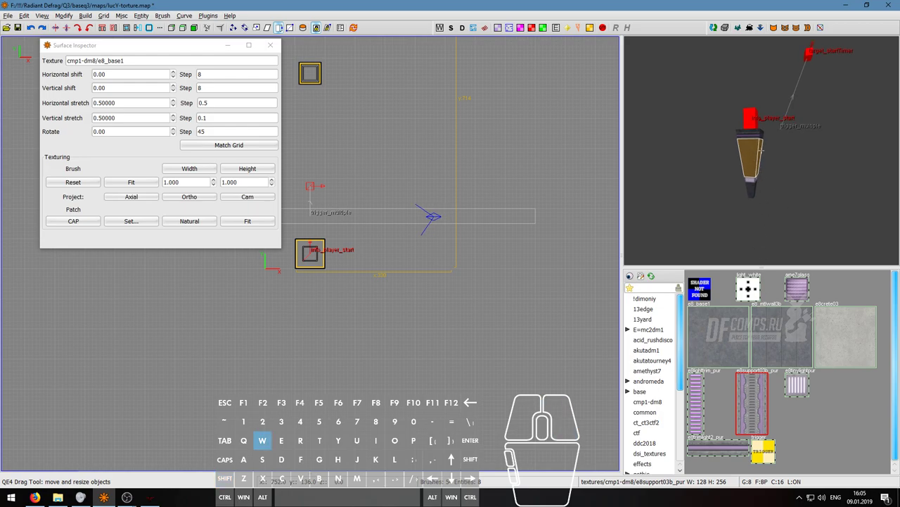
key(d)
key(w)
key(d)
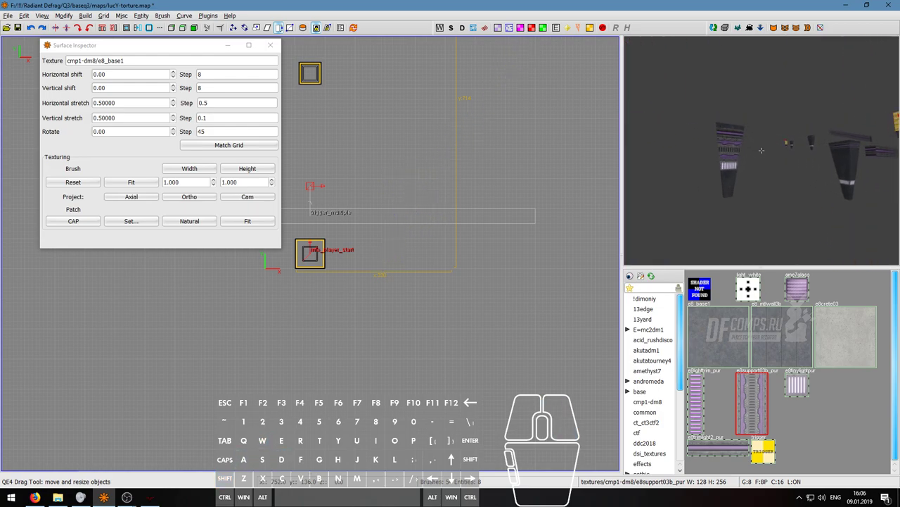
key(a)
key(w)
key(w)
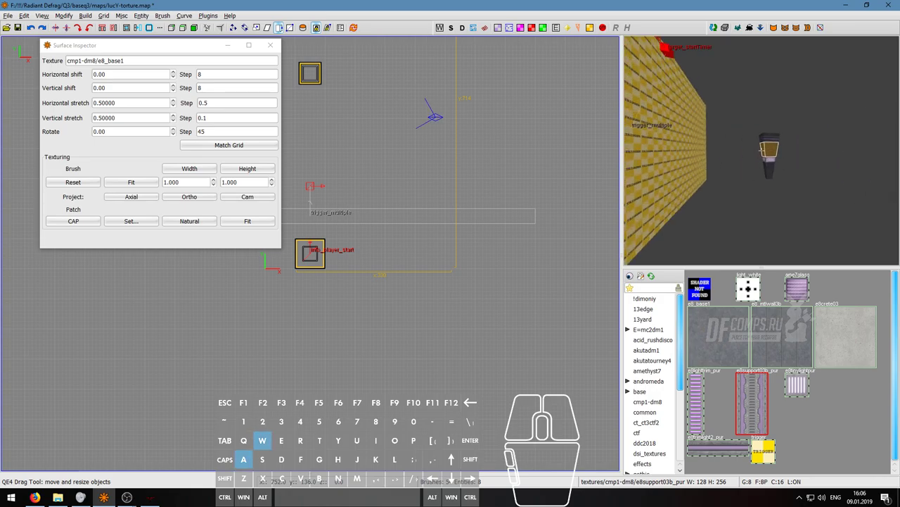
right_click(762, 151)
click(744, 406)
Step: Try rotating the texture on the pillars' middle sections to -90 degrees and fitting it by height
right_click(762, 150)
key(s)
right_click(762, 150)
key(shift+Page_Up)
key(shift+Page_Up)
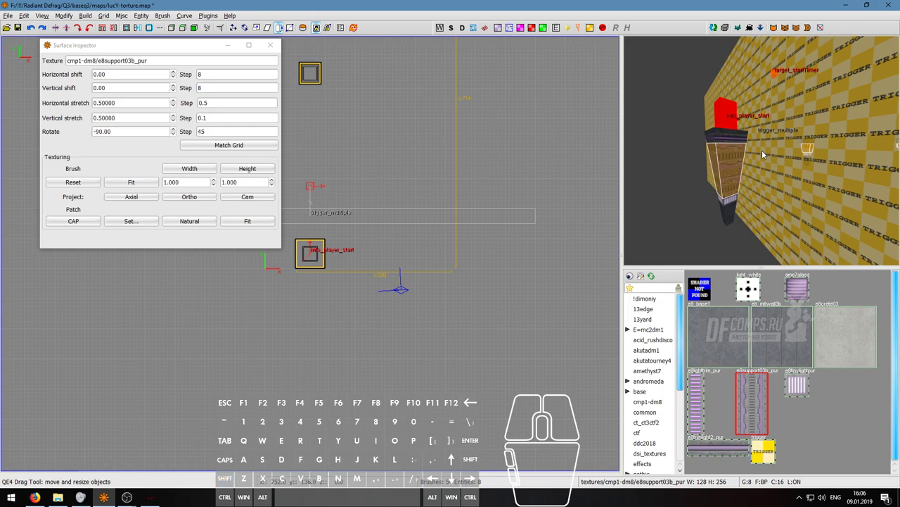
click(247, 171)
key(Escape)
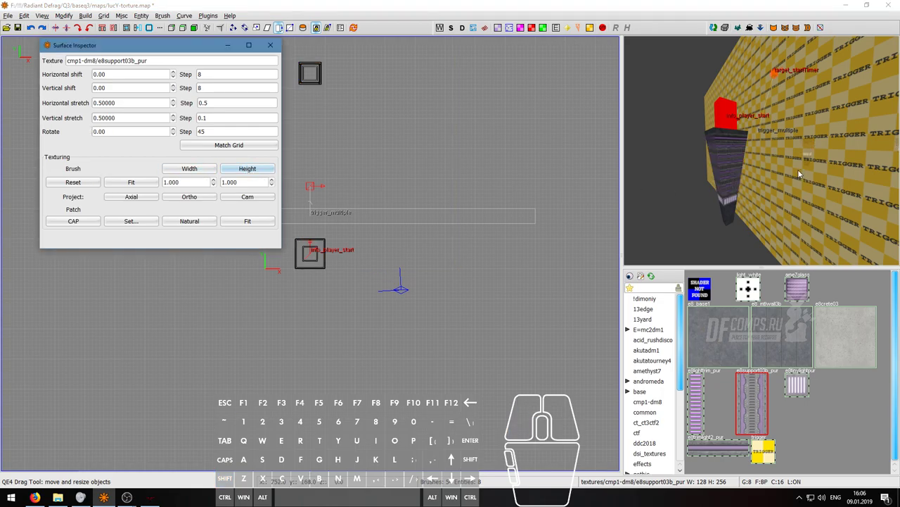
Step: Review the patterned middle sections up close and undo the texturing of the other pillars
right_click(797, 173)
key(w)
key(w)
key(d)
key(w)
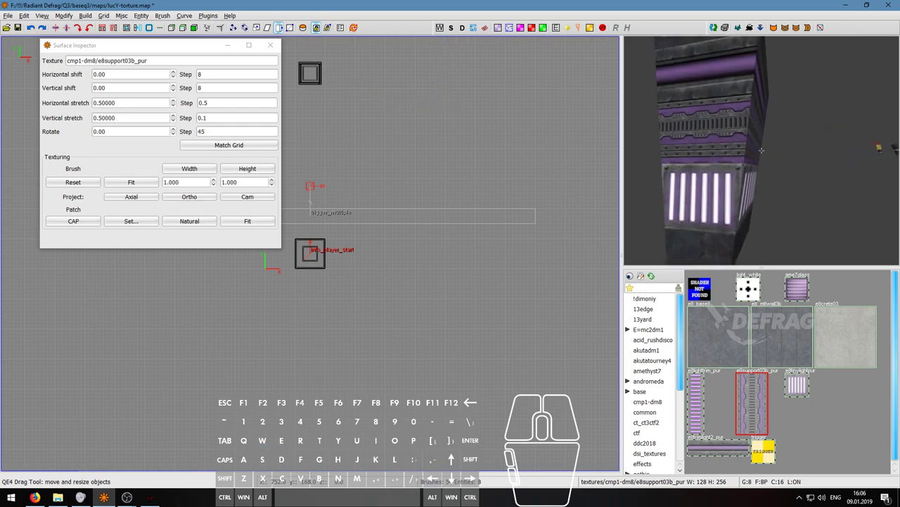
key(s)
right_click(761, 150)
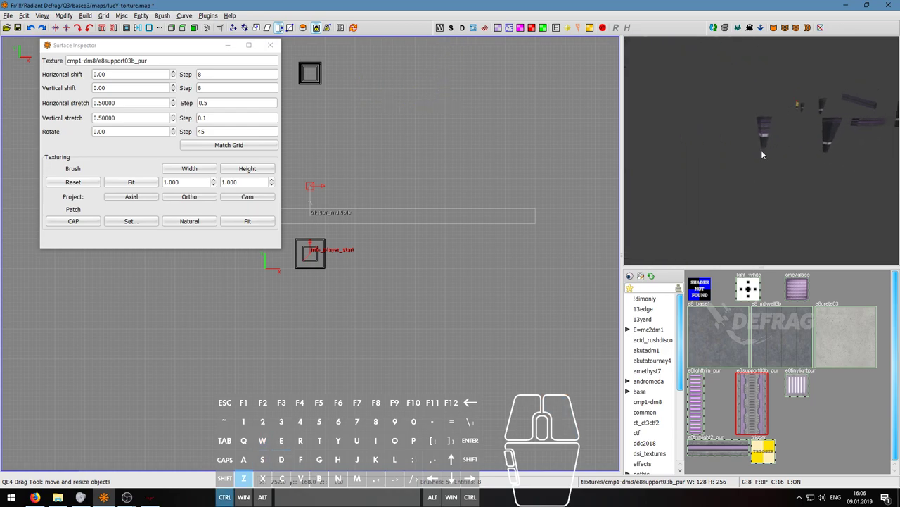
right_click(761, 150)
key(w)
right_click(761, 150)
key(ctrl+z)
Step: Apply the e8_base1 texture to the middle section of the remaining patterned pillar
right_click(761, 150)
key(d)
key(w)
right_click(761, 150)
shift+click(786, 138)
click(730, 330)
key(Escape)
Step: Examine the light_white frame around the concrete top of the pillar beyond the trigger wall
right_click(761, 150)
key(d)
key(w)
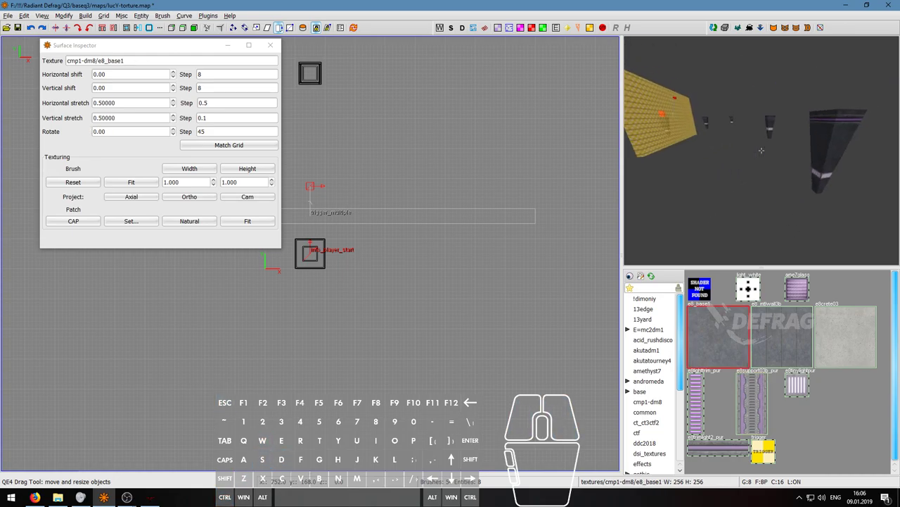
key(w)
key(a)
key(w)
key(s)
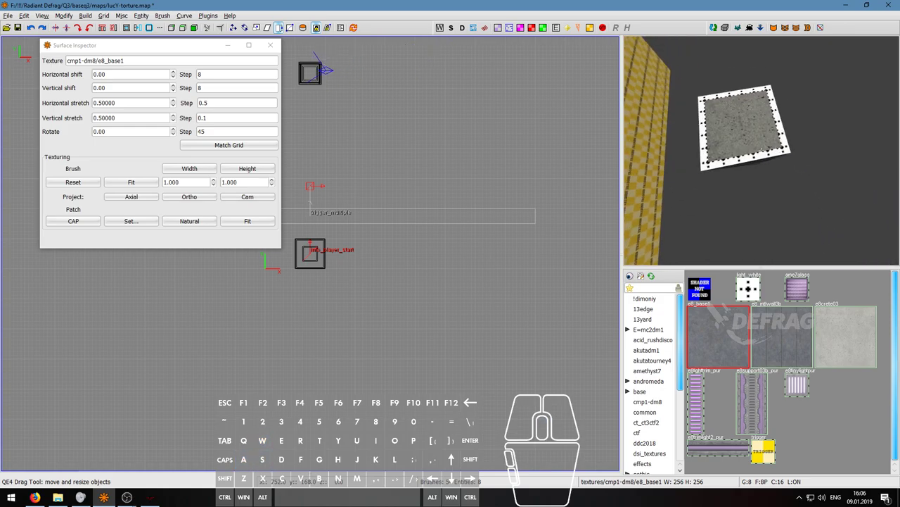
key(s)
key(d)
Step: Hide the trigger wall and the player start entity, and close the Surface Inspector
right_click(762, 150)
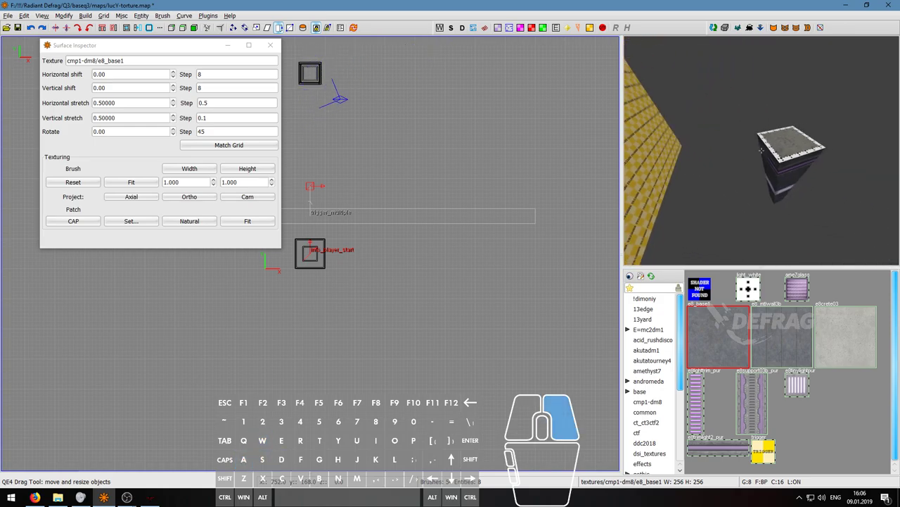
key(w)
key(a)
key(s)
key(d)
right_click(762, 150)
shift+click(759, 142)
key(h)
shift+click(830, 141)
key(h)
click(270, 46)
Step: Shrink the start pillar's top brush by 4 units per side to 56 × 56 and CSG-subtract it from the surrounding slab
right_click(761, 150)
key(d)
right_click(762, 150)
shift+click(757, 133)
scroll(302, 253, up, 5)
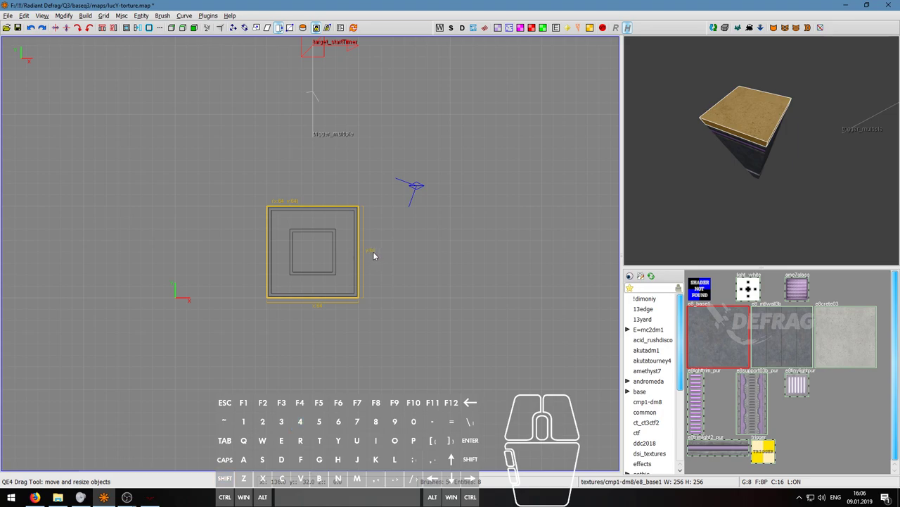
scroll(368, 253, up, 1)
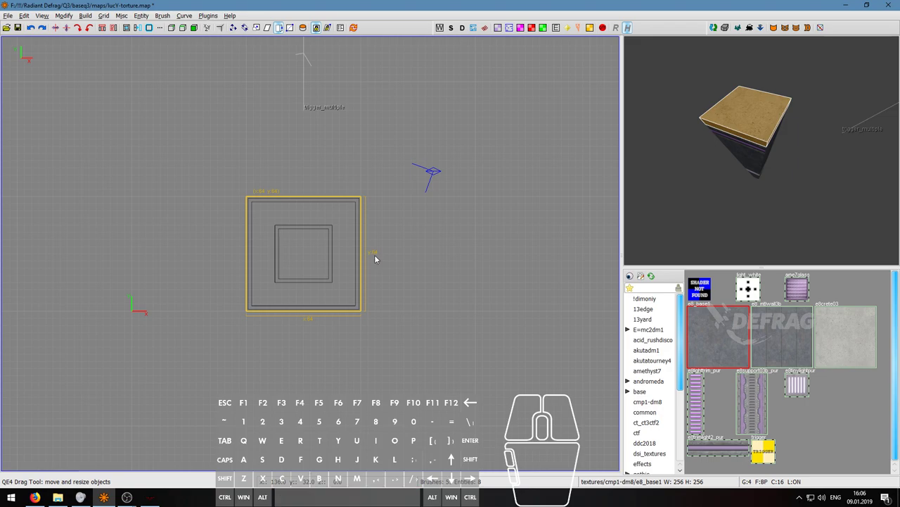
drag(374, 256, 365, 249)
drag(307, 166, 308, 175)
drag(200, 241, 208, 240)
drag(281, 339, 280, 333)
key(shift+u)
Step: Pick up the light_white texture and apply it to the frame pieces around the start pillar's concrete top
right_click(746, 156)
key(w)
key(a)
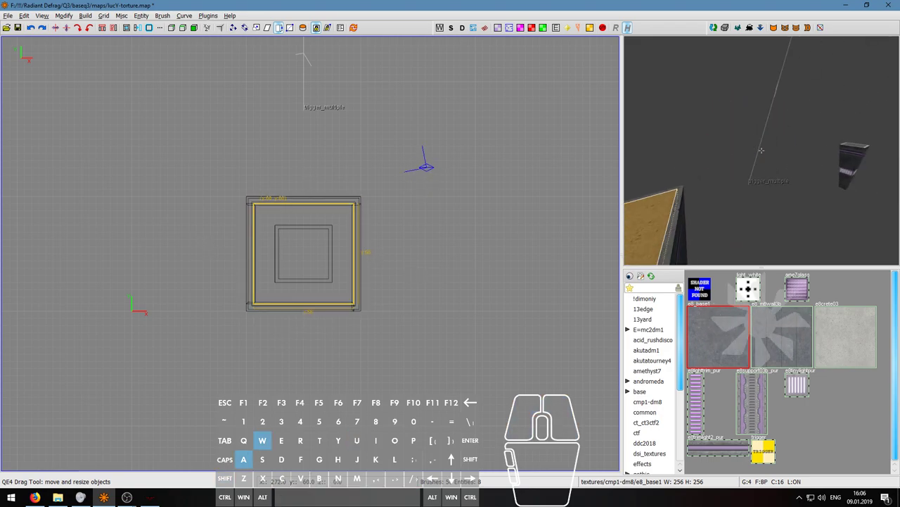
middle_click(762, 156)
right_click(763, 156)
key(w)
right_click(761, 151)
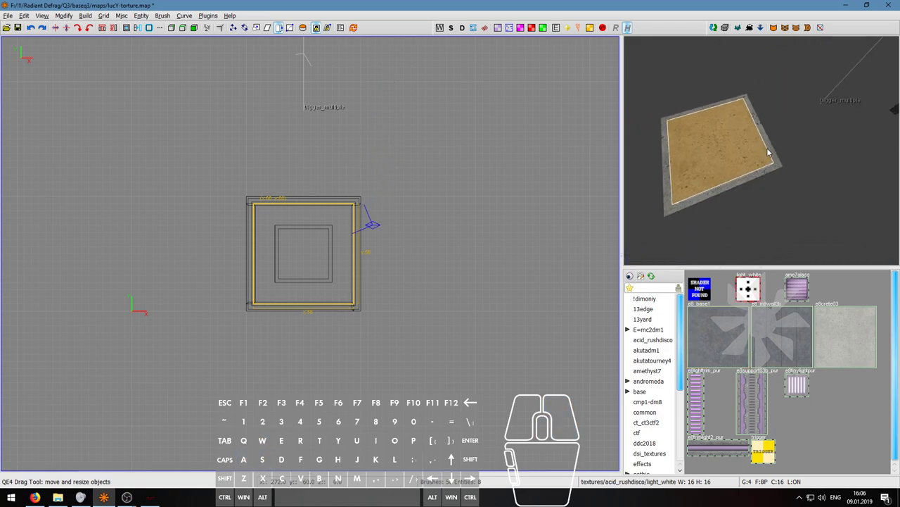
key(Escape)
ctrl+middle_click(759, 171)
key(ctrl+z)
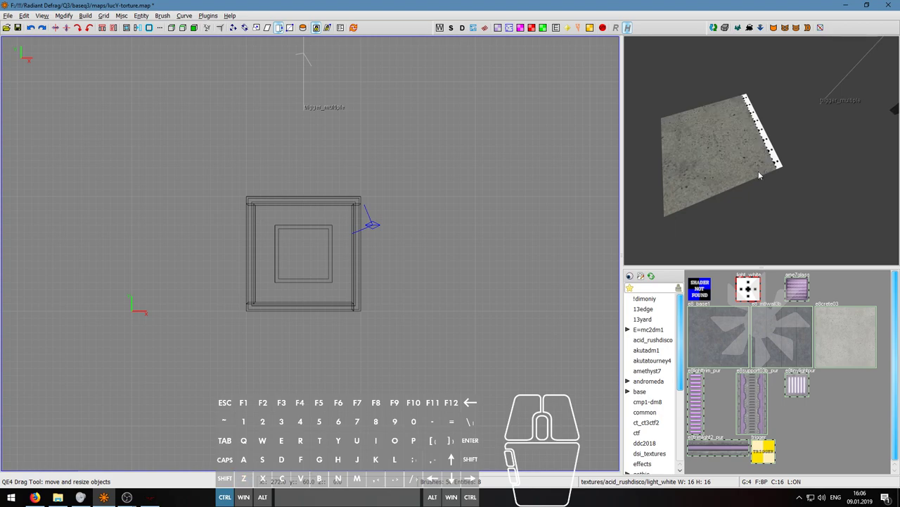
Step: Shrink the top brush of a smaller 32-unit pillar by 4 units per side to 24 × 24 and CSG-subtract it from the surrounding slab
right_click(683, 116)
key(w)
key(w)
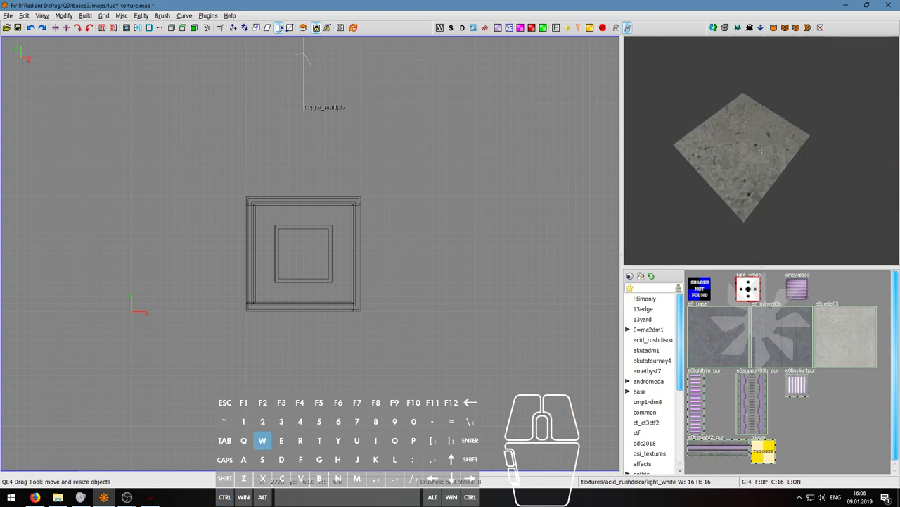
right_click(762, 150)
key(s)
right_click(762, 150)
key(s)
right_click(762, 150)
key(s)
click(762, 150)
key(w)
key(s)
key(q)
key(s)
key(q)
key(ctrl+Tab)
key(q)
key(ctrl+Tab)
scroll(326, 253, up, 2)
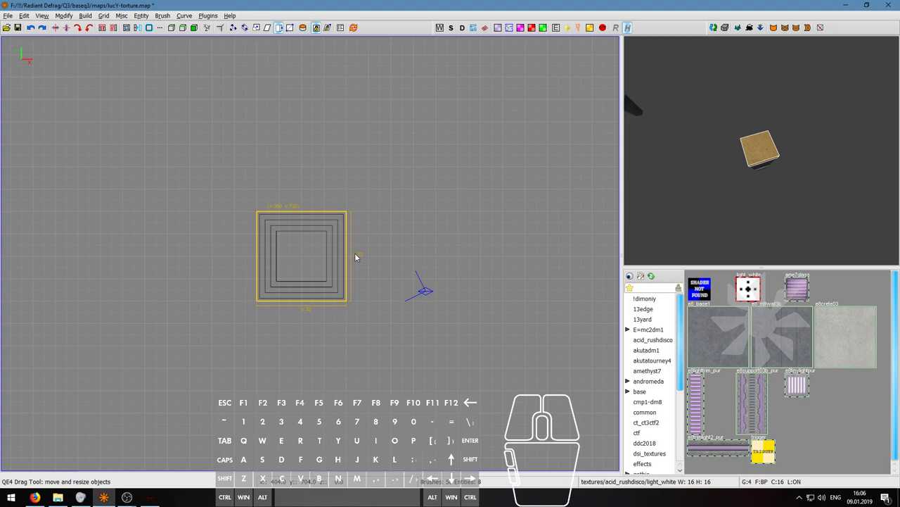
drag(365, 244, 355, 242)
click(302, 193)
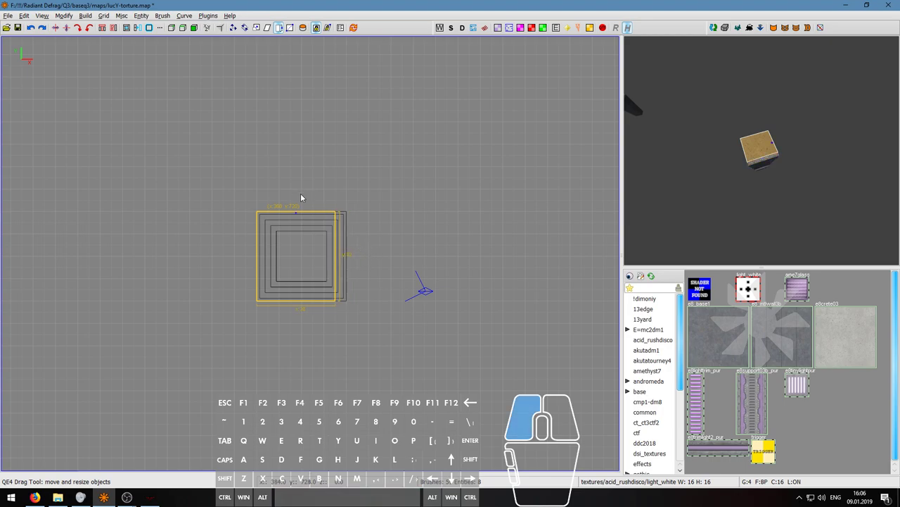
drag(281, 187, 220, 239)
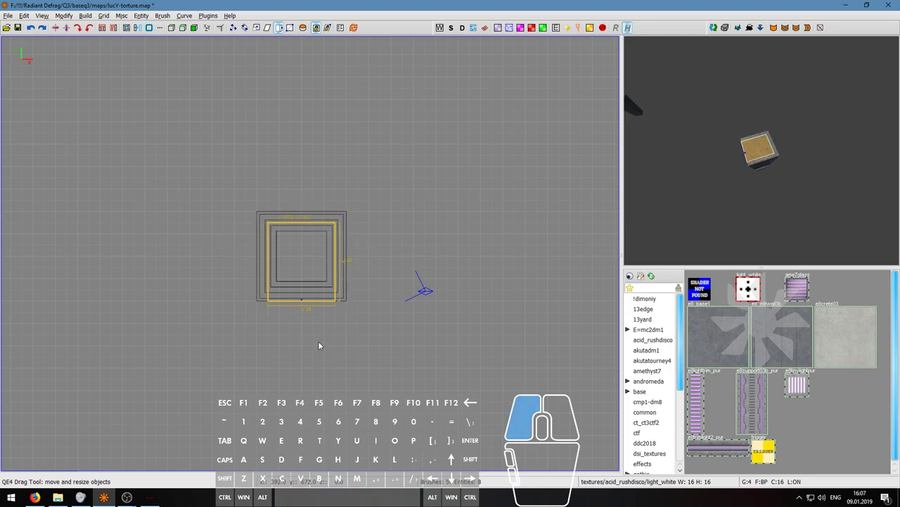
key(shift+u)
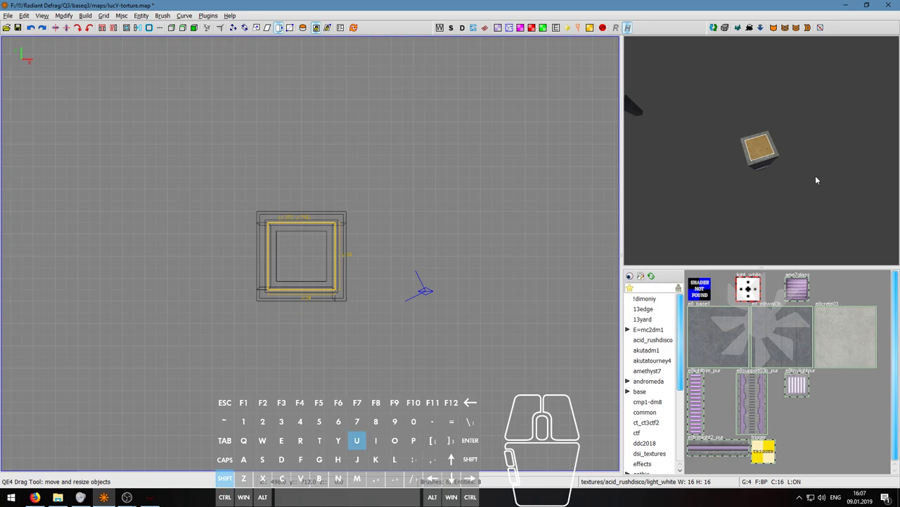
Step: Apply the light_white texture to the frame pieces around the smaller pillar's concrete top and clear the selection
right_click(813, 179)
key(w)
key(s)
right_click(762, 151)
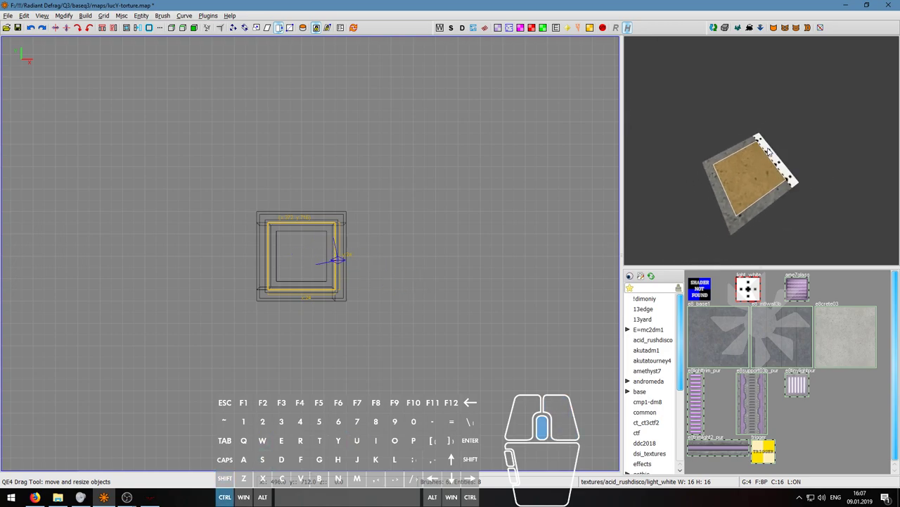
ctrl+middle_click(721, 195)
ctrl+middle_click(744, 217)
right_click(744, 218)
key(w)
key(a)
key(Escape)
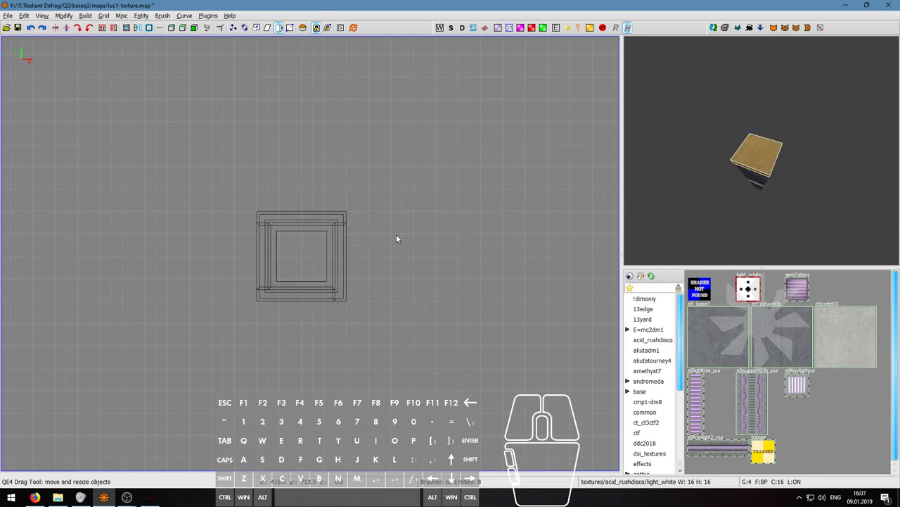
Step: Shrink a copy of the 48-unit pillar's top brush by 4 units per side to 40 × 40 and CSG-subtract it from the original slab
key(Tab)
key(ctrl+Tab)
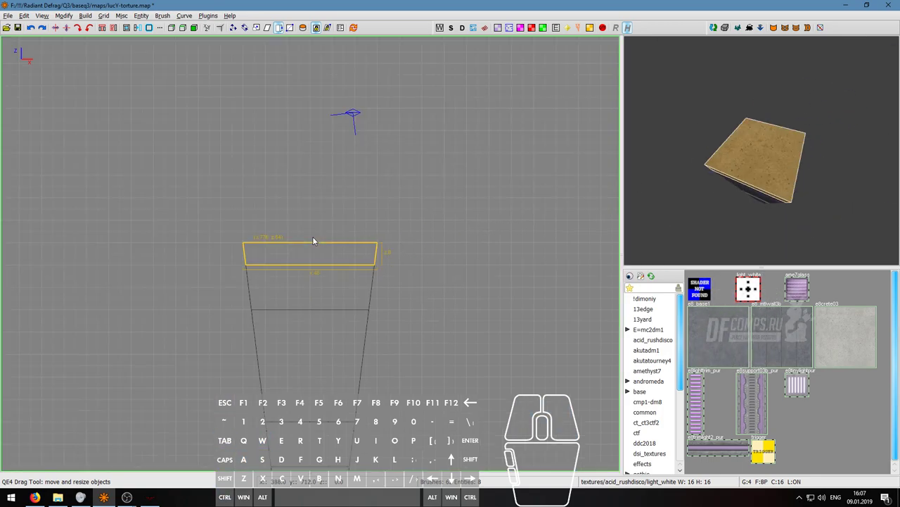
key(ctrl+Tab)
key(ctrl+Tab)
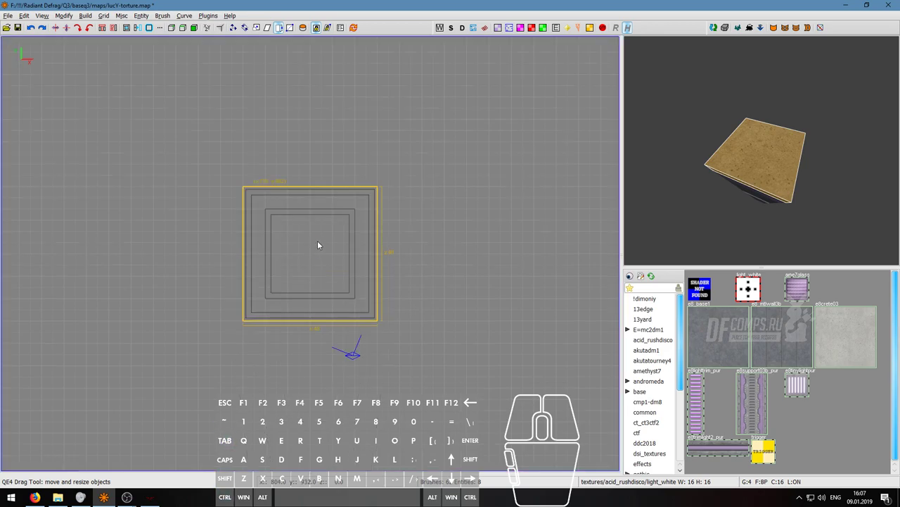
drag(405, 241, 394, 241)
mouse_move(315, 158)
mouse_down()
mouse_move(307, 180)
mouse_move(277, 165)
mouse_up()
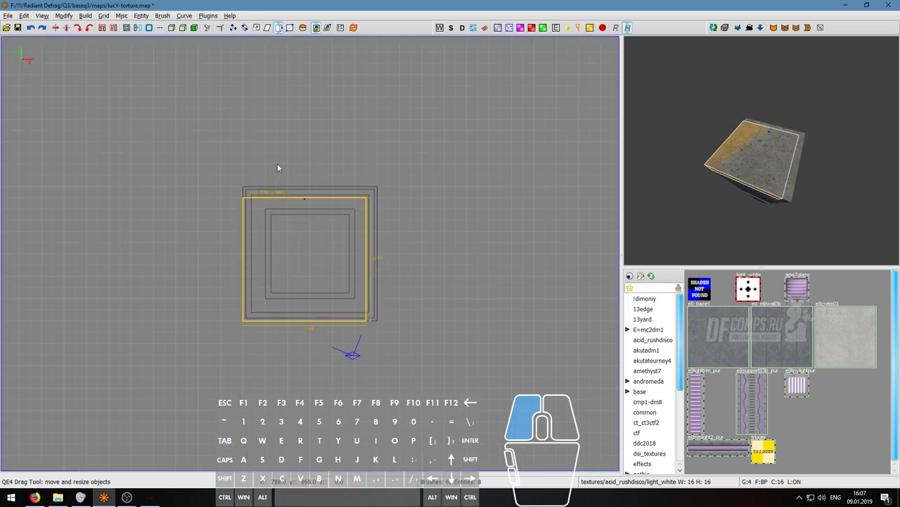
drag(197, 240, 210, 242)
drag(310, 368, 310, 358)
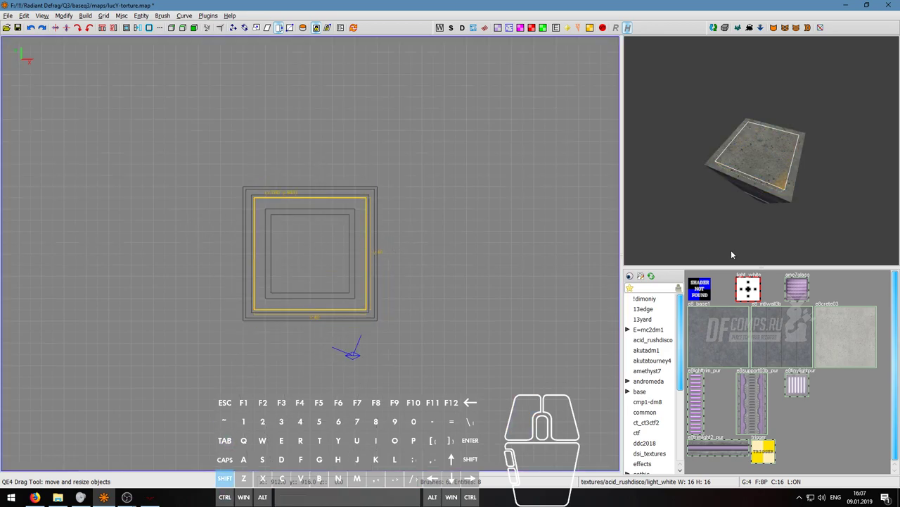
key(shift+u)
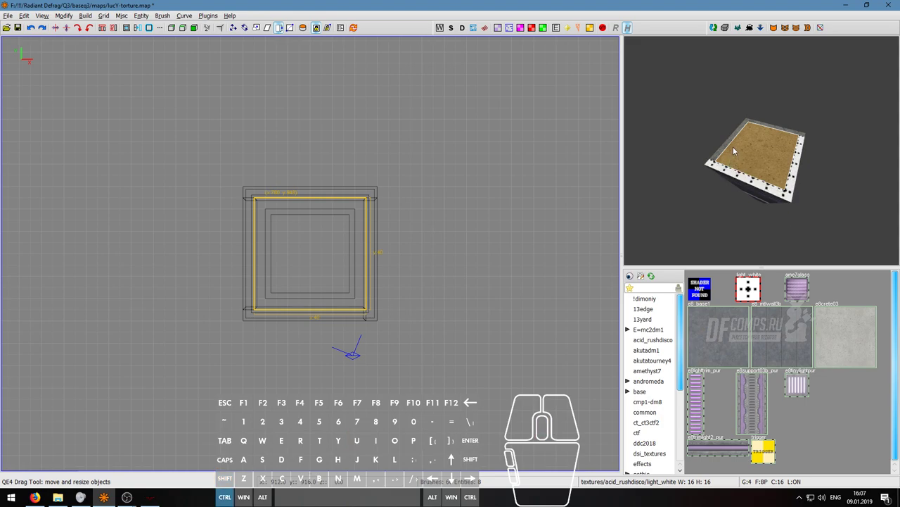
Step: Apply the light_white texture to the frame pieces around the 48-unit pillar's concrete top and clear the selection
key(Escape)
right_click(763, 126)
key(s)
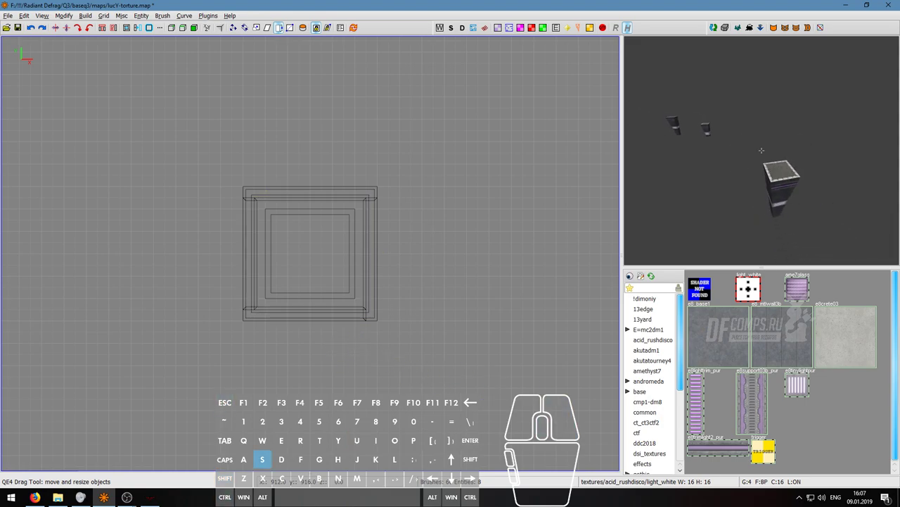
Step: Shrink a copy of a 64-unit pillar's top brush by 4 units per side to 56 × 56 and CSG-subtract it from the original slab
key(w)
key(s)
key(d)
right_click(762, 150)
ctrl+shift+click(762, 150)
key(ctrl+Tab)
key(ctrl+Tab)
key(ctrl+Tab)
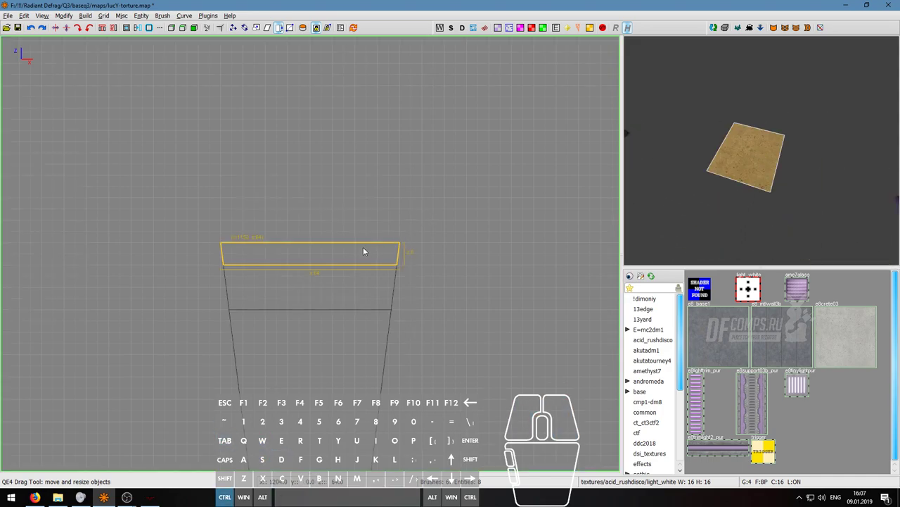
drag(439, 232, 428, 233)
drag(346, 152, 345, 165)
drag(137, 241, 149, 242)
drag(309, 389, 347, 371)
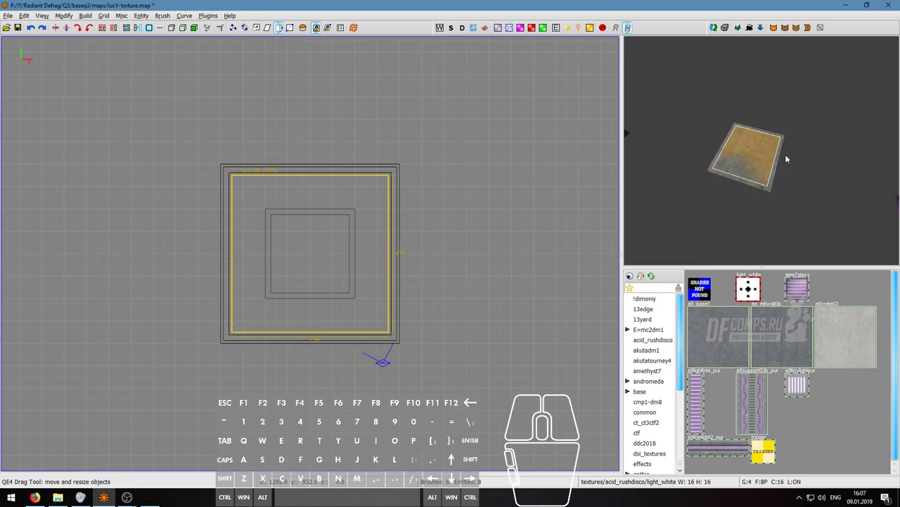
key(shift+u)
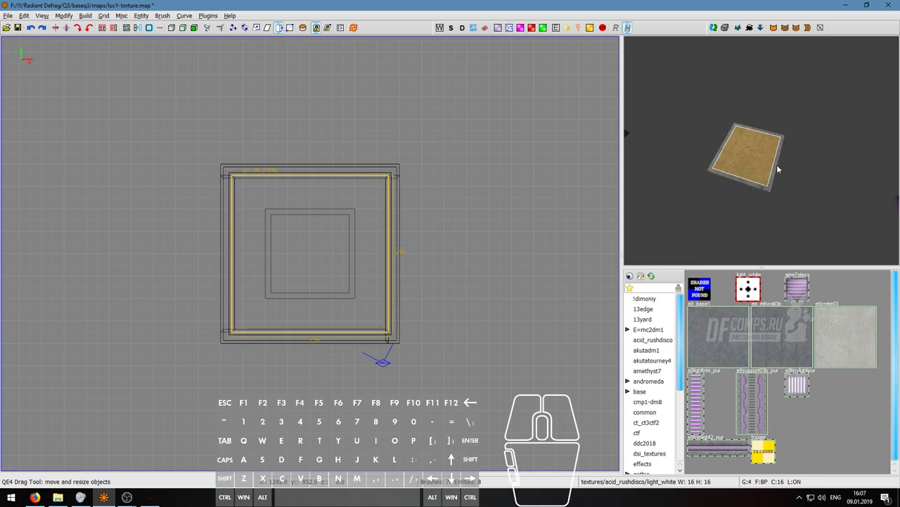
Step: Pick up the light_white texture again and apply it to the frame pieces around the 64-unit pillar's concrete top
middle_click(777, 168)
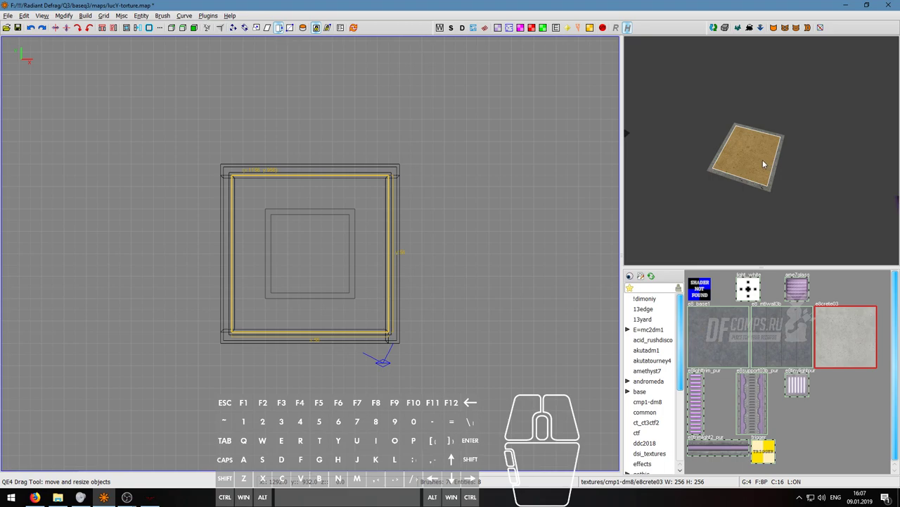
right_click(765, 164)
key(w)
key(a)
right_click(765, 164)
right_click(760, 158)
key(w)
key(d)
key(s)
right_click(763, 154)
ctrl+middle_click(789, 171)
key(ctrl+z)
ctrl+middle_click(759, 168)
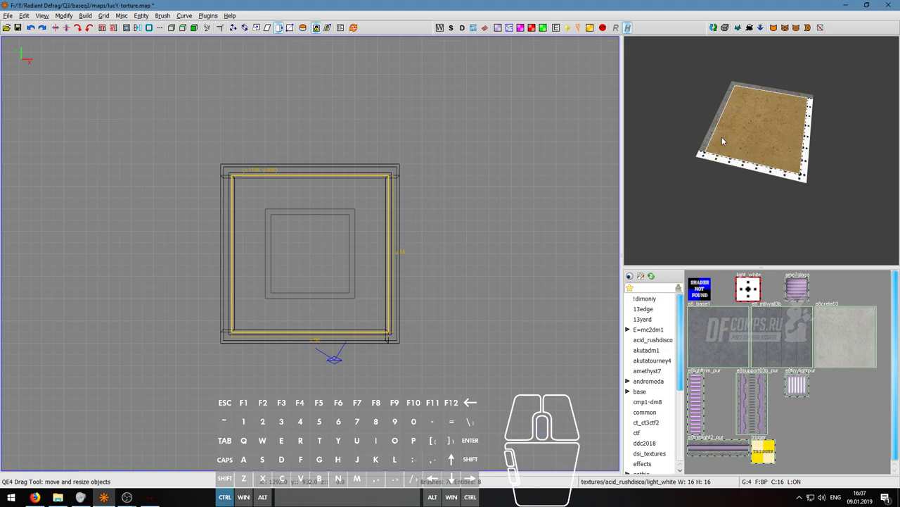
Step: Select the trigger_multiple above the checkpoint pillar together with its checkpoint target entity and delete both
right_click(756, 88)
key(w)
key(d)
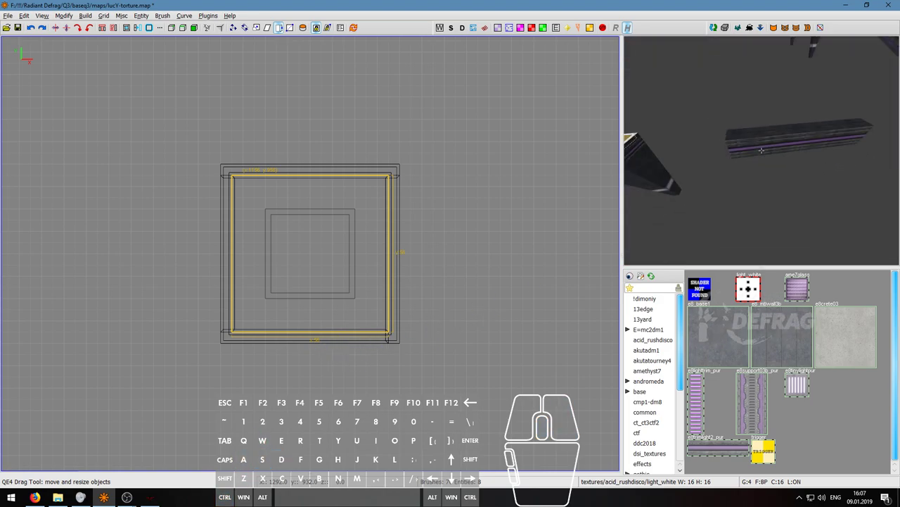
key(w)
key(a)
key(w)
key(d)
key(d)
key(w)
right_click(762, 150)
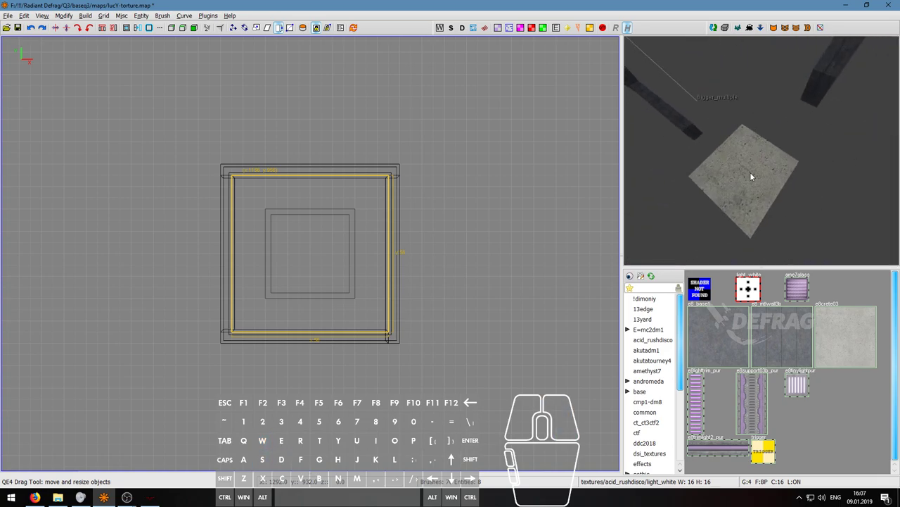
alt+shift+click(751, 172)
right_click(753, 173)
key(a)
key(s)
right_click(762, 150)
shift+click(762, 152)
shift+click(720, 141)
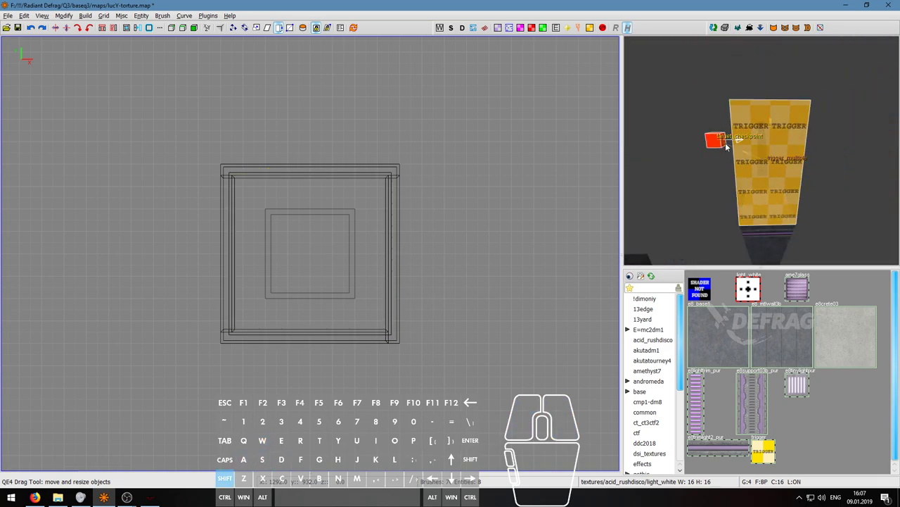
key(BackSpace)
Step: Delete the trigger_multiple and the target_stopTimer entity above the finish pillar
right_click(732, 140)
key(w)
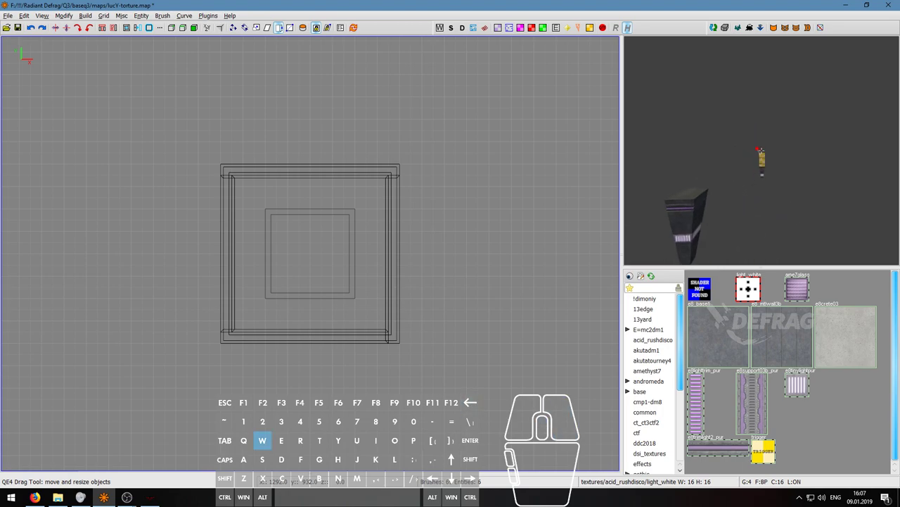
ctrl+click(763, 137)
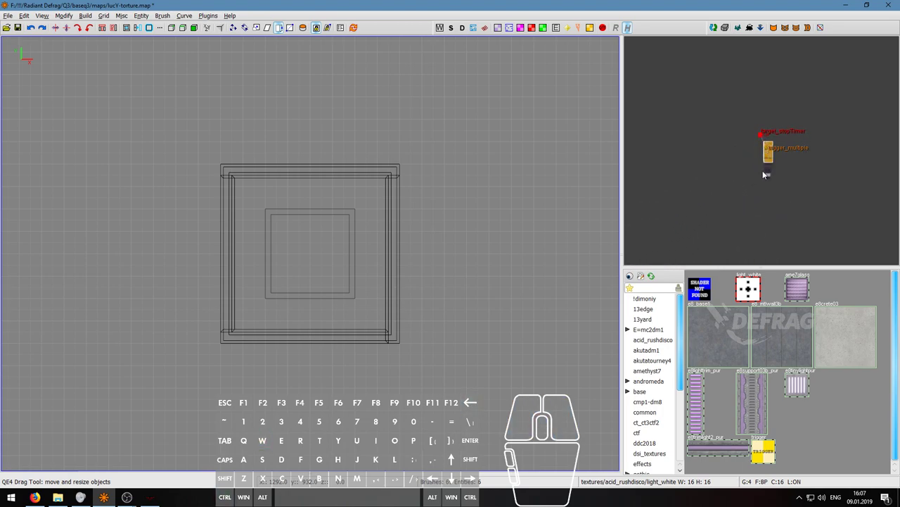
shift+click(762, 135)
key(BackSpace)
Step: Shrink a copy of a second 64-unit pillar's top brush by 4 units per side to 56 × 56 and CSG-subtract it from the slab
right_click(762, 136)
key(w)
key(a)
key(s)
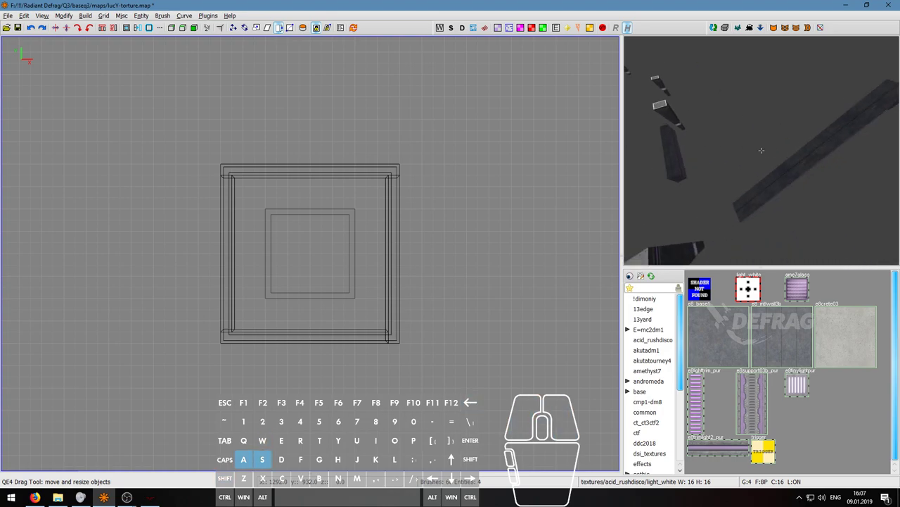
key(w)
right_click(762, 150)
key(Tab)
key(ctrl+Tab)
key(ctrl+Tab)
key(ctrl+Tab)
drag(419, 244, 335, 143)
drag(180, 216, 193, 219)
drag(315, 418, 330, 405)
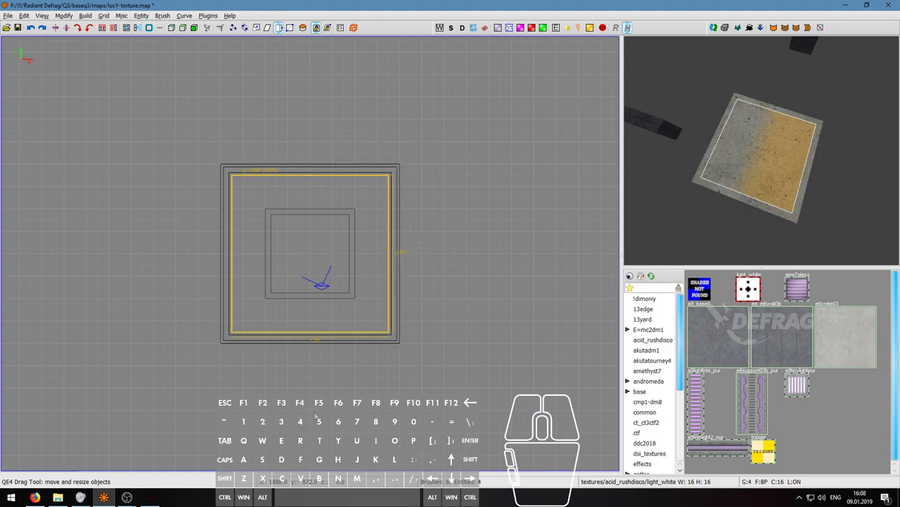
key(shift+u)
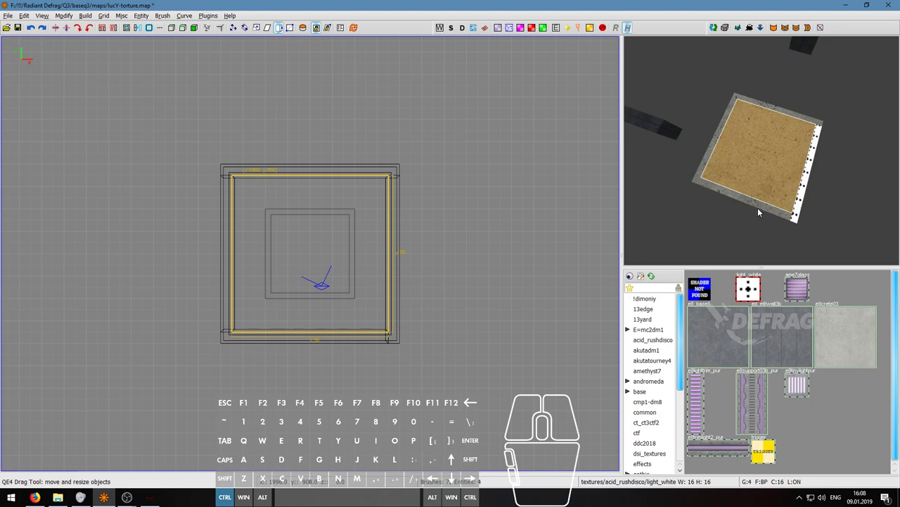
Step: Apply the light_white texture to the frame pieces around the second 64-unit pillar's concrete top
right_click(768, 110)
key(w)
key(d)
Step: Shrink a copy of a third 64-unit pillar's top brush by 4 units per side to 56 × 56 and CSG-subtract it from the slab
right_click(761, 150)
click(761, 150)
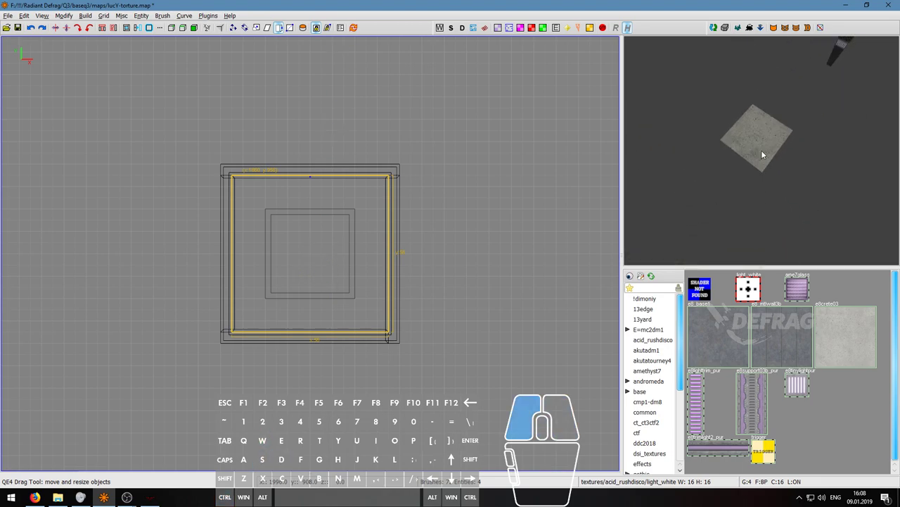
key(ctrl+Tab)
key(ctrl+Tab)
key(ctrl+Tab)
scroll(369, 219, down, 3)
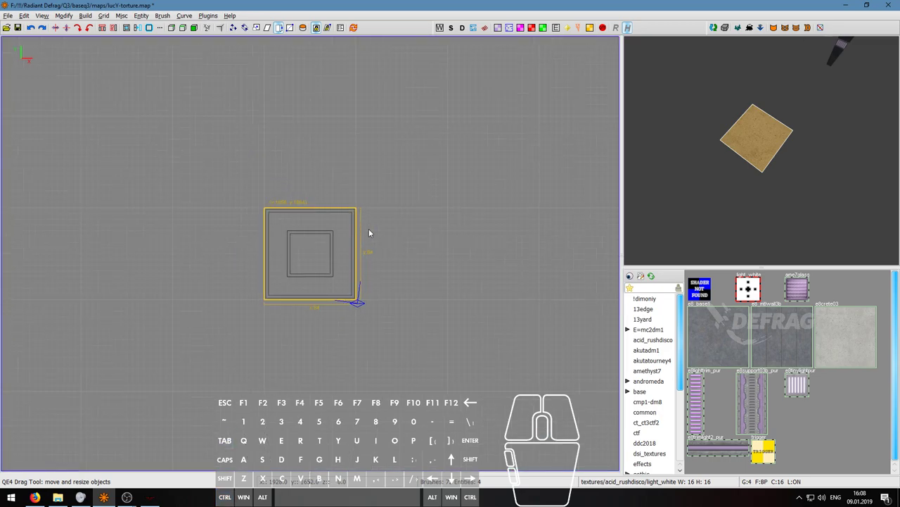
drag(369, 242, 364, 246)
drag(213, 233, 223, 234)
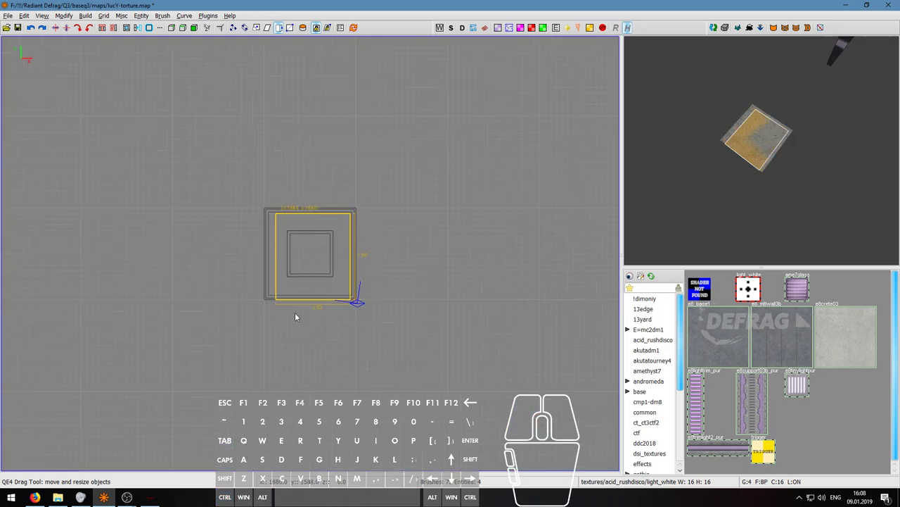
drag(242, 279, 237, 278)
drag(316, 342, 317, 338)
key(shift+u)
Step: Clear the selection and apply the light_white texture to the frame pieces around the third 64-unit pillar's concrete top
key(Escape)
ctrl+middle_click(775, 154)
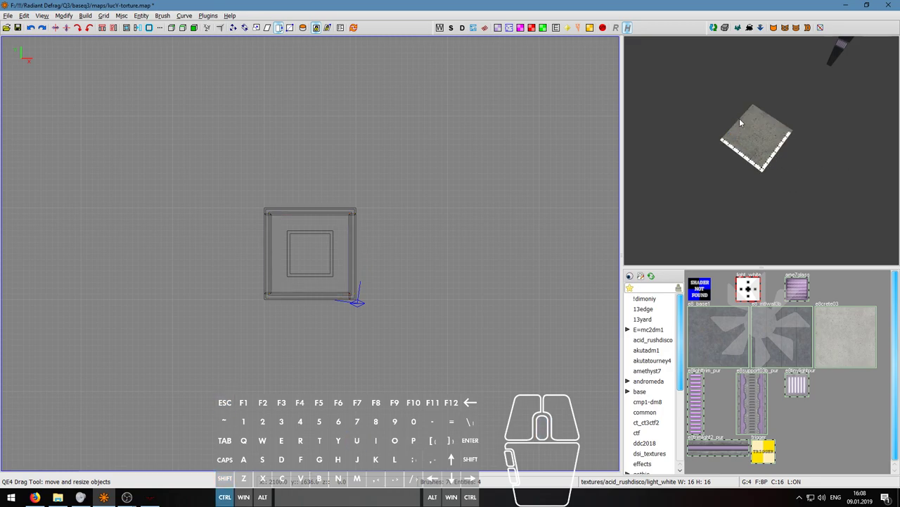
Step: Shrink a copy of a second 48-unit pillar's top brush by 4 units per side, CSG-subtract it from the slab and clear the selection
key(w)
key(s)
right_click(762, 151)
right_drag(413, 228, 406, 386)
scroll(343, 135, down, 4)
right_drag(343, 135, 337, 221)
scroll(312, 157, up, 4)
right_drag(275, 215, 349, 233)
scroll(326, 216, up, 3)
drag(500, 223, 489, 221)
drag(395, 138, 394, 150)
drag(235, 210, 248, 211)
drag(353, 339, 354, 318)
key(shift+u)
key(BackSpace)
Step: Apply the light_white texture to the frame pieces around the second 48-unit pillar's concrete top
scroll(770, 157, up, 6)
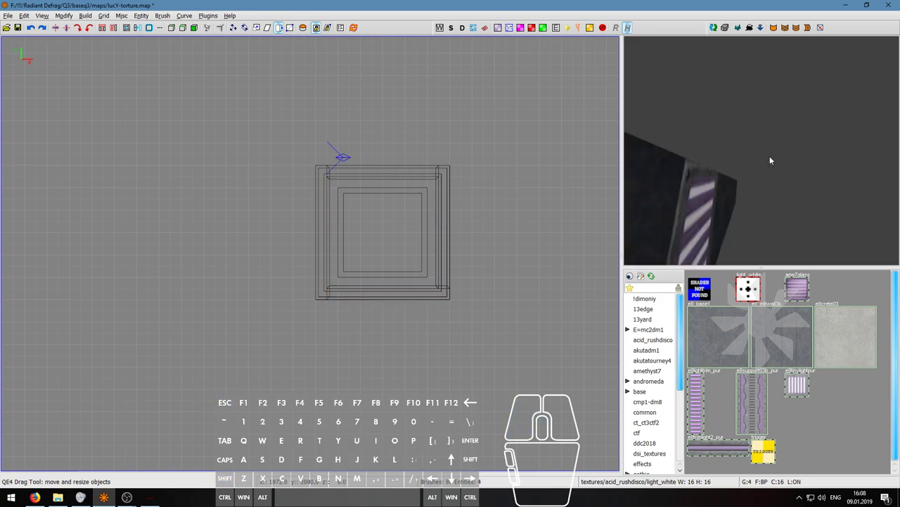
scroll(770, 157, down, 4)
ctrl+middle_click(751, 162)
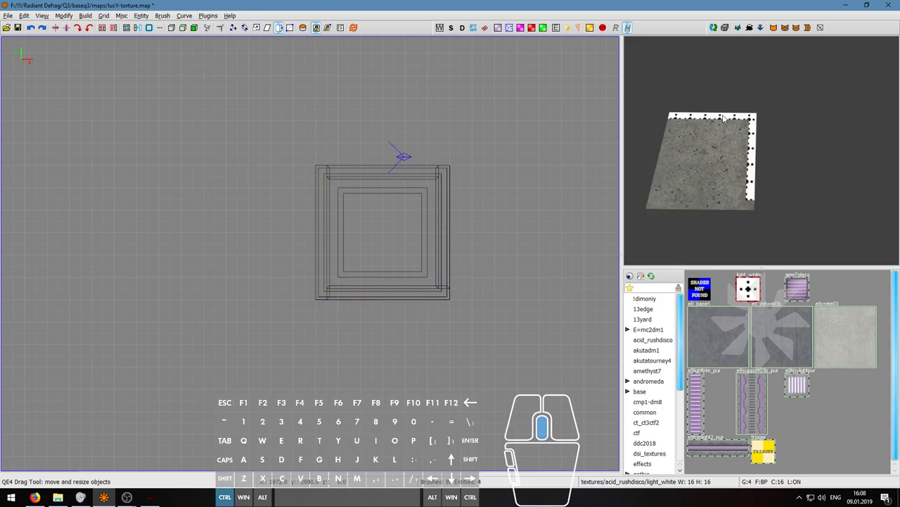
ctrl+middle_click(750, 204)
Step: Shrink a copy of another 32-unit pillar's top brush by 4 units per side to 24 × 24 and CSG-subtract it from the original slab
right_click(750, 205)
key(w)
key(a)
right_click(762, 150)
shift+click(762, 150)
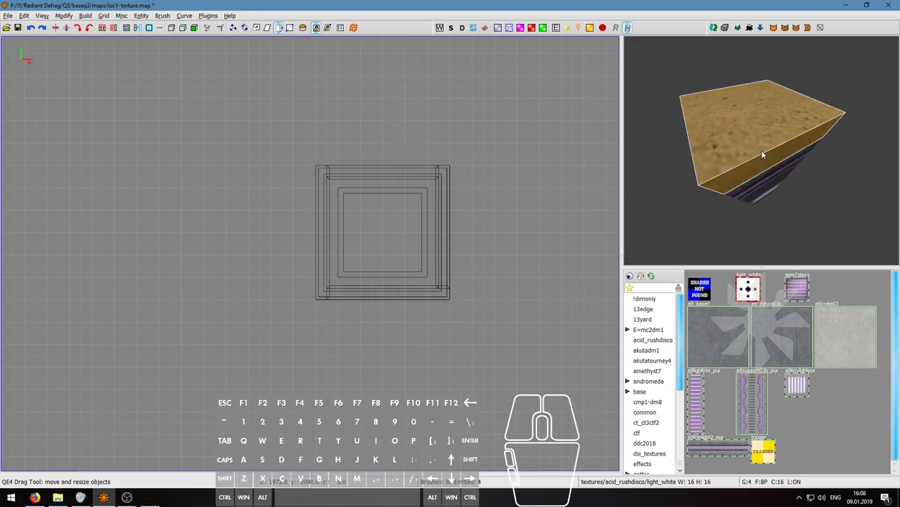
scroll(465, 240, down, 2)
key(ctrl+Tab)
key(ctrl+Tab)
key(ctrl+Tab)
key(space)
drag(351, 257, 342, 256)
drag(241, 266, 248, 267)
drag(317, 322, 318, 317)
key(shift+u)
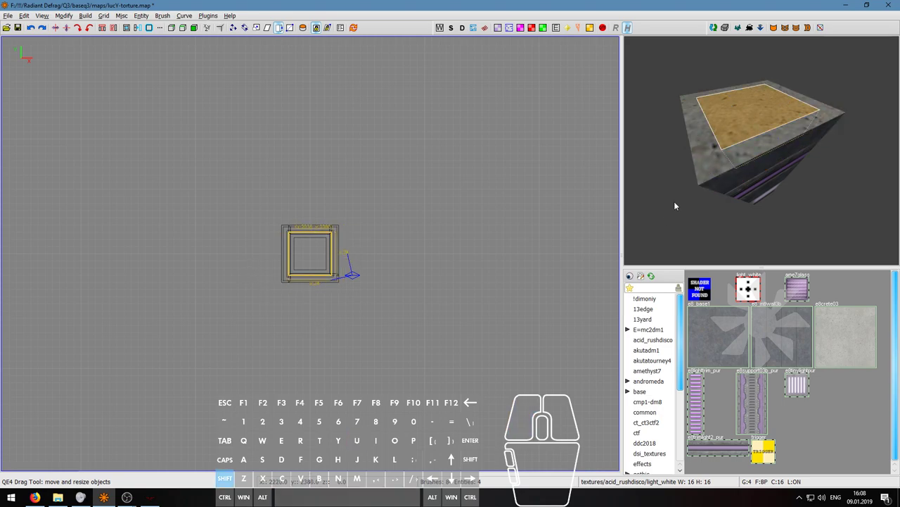
Step: Clear the selection and apply the light_white texture to the frame pieces around this 32-unit pillar's concrete top
key(Escape)
right_click(667, 214)
key(w)
key(s)
right_click(761, 150)
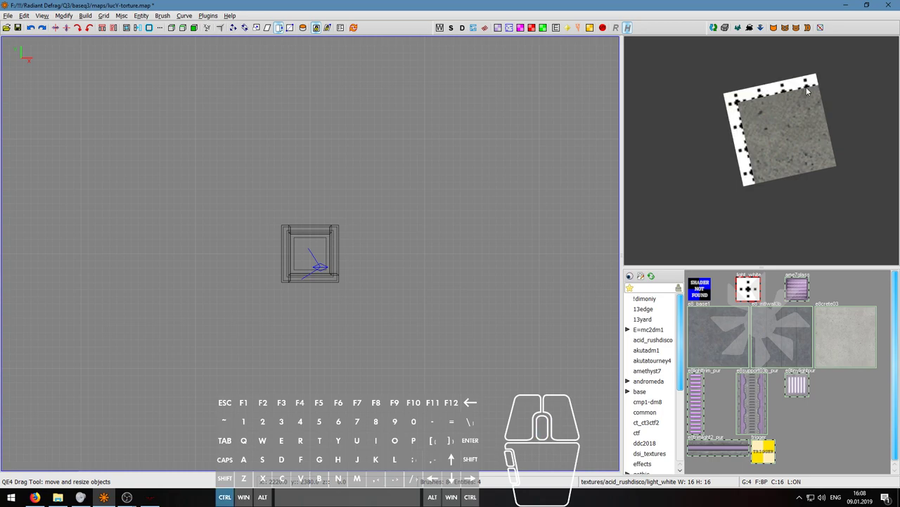
ctrl+middle_click(803, 169)
Step: Examine the remaining pillars and the long dark beam with the purple strip in the 3D view
right_click(803, 169)
key(w)
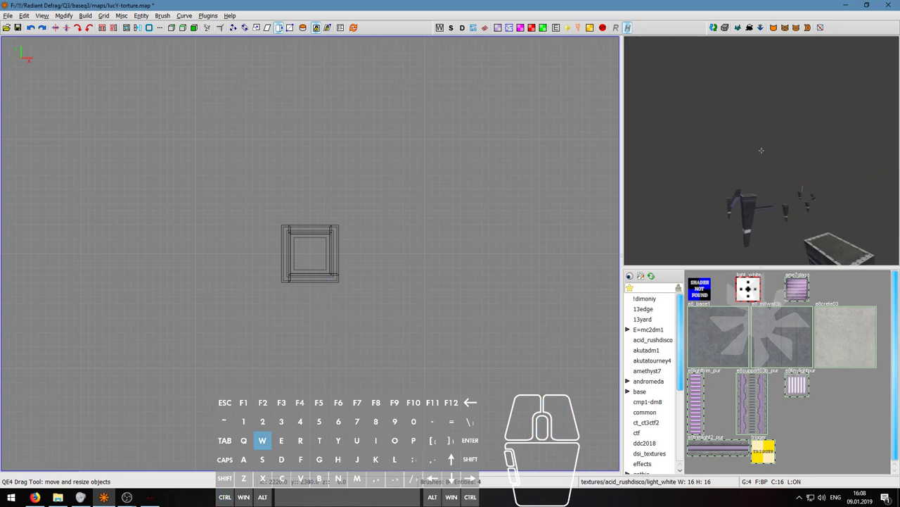
key(a)
key(a)
key(d)
key(w)
key(a)
key(s)
key(w)
key(d)
key(d)
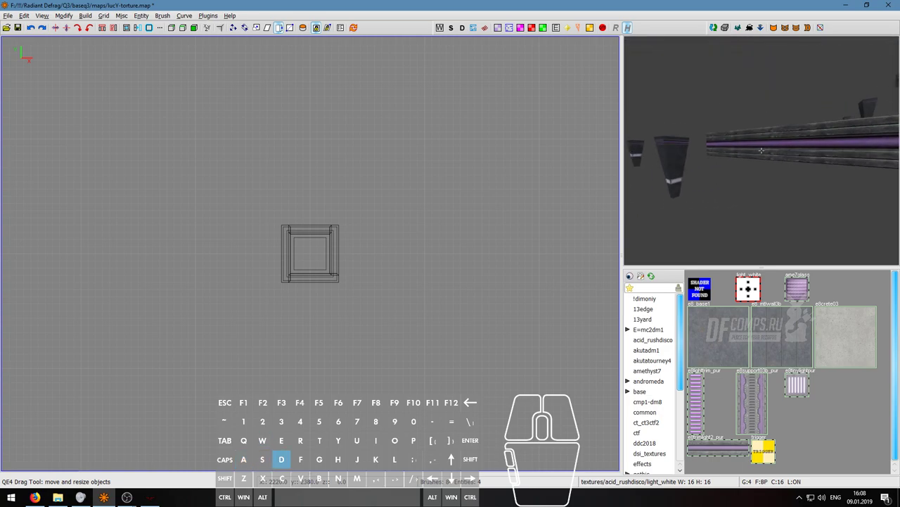
right_click(761, 150)
shift+click(762, 152)
key(Escape)
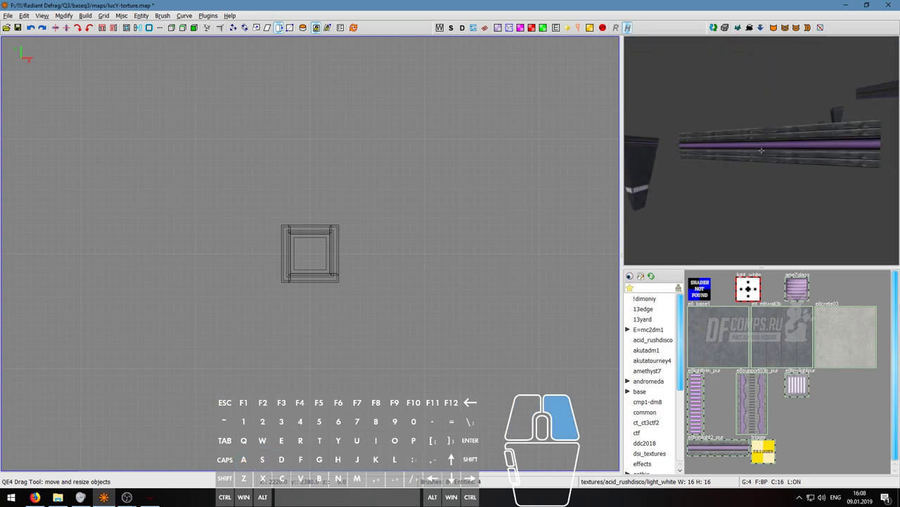
right_click(811, 180)
key(w)
key(d)
key(s)
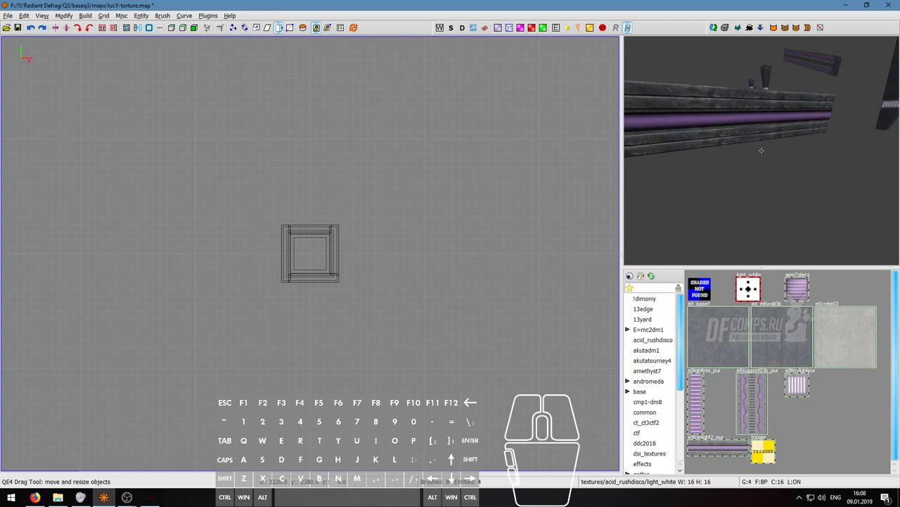
right_click(761, 150)
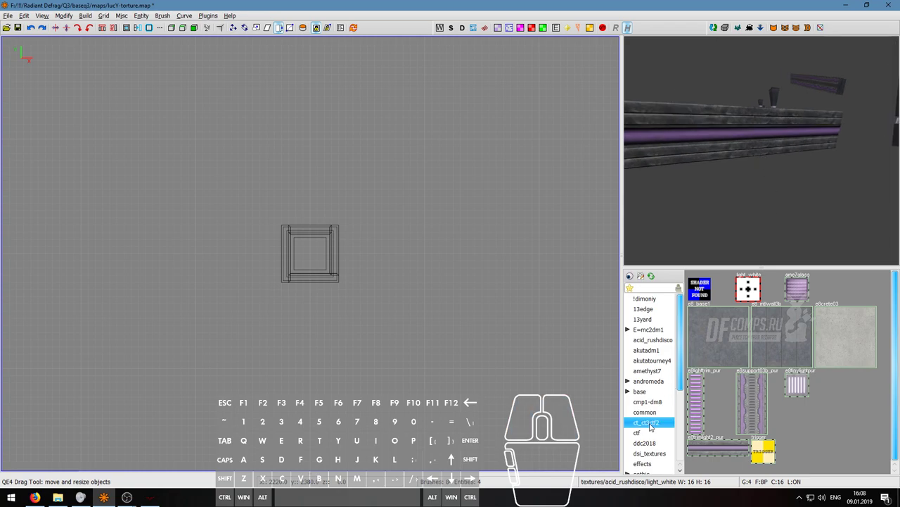
Step: Load the cmp1-dm8 texture set and browse its textures beside the long dark beam
scroll(878, 361, down, 4)
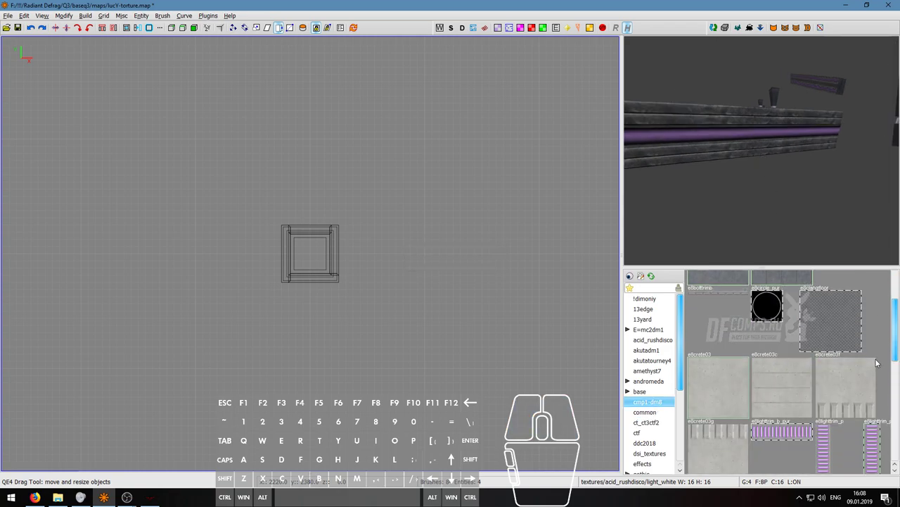
scroll(877, 363, up, 2)
key(w)
right_click(761, 150)
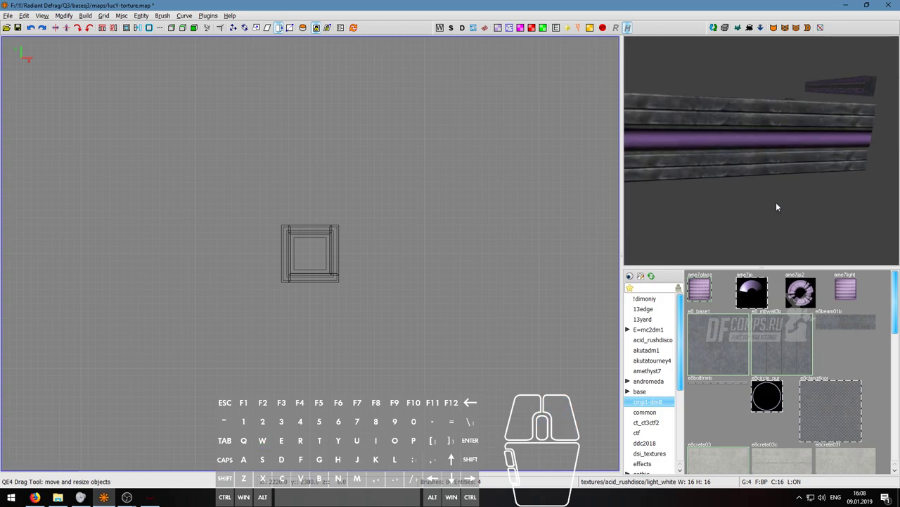
Step: Browse the cmp1-dm8 textures and apply e8mtltrim to the long beam's side face
right_click(767, 184)
key(s)
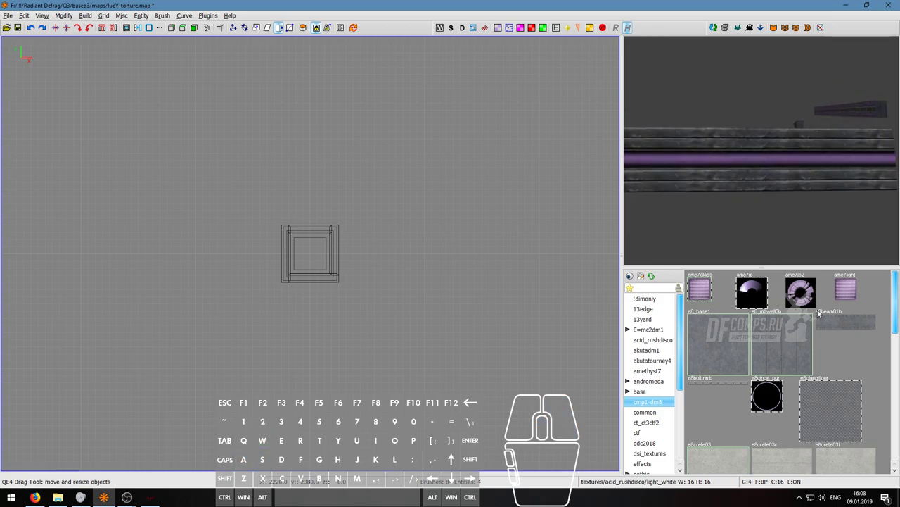
scroll(837, 331, down, 5)
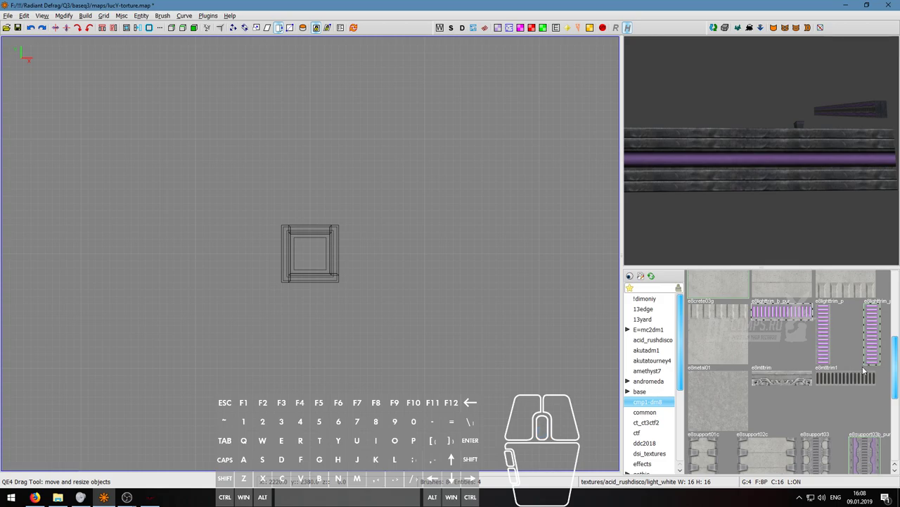
scroll(860, 380, down, 2)
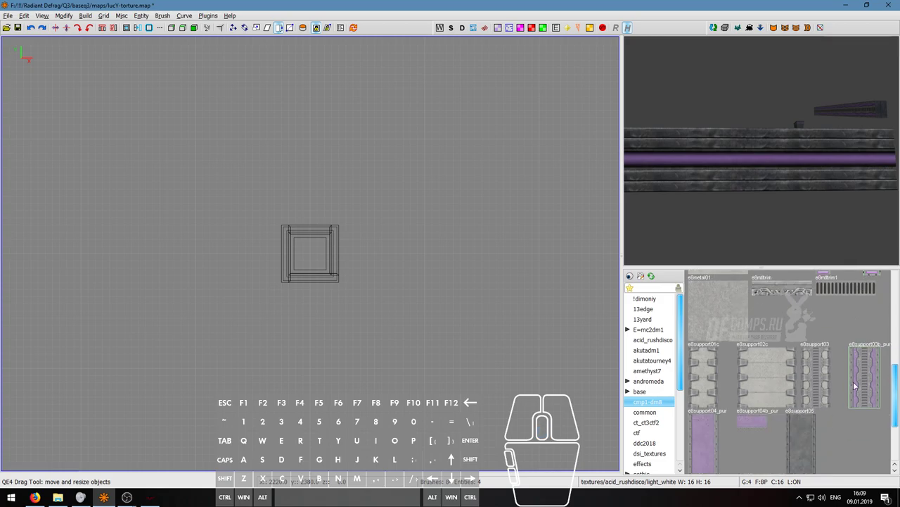
shift+click(781, 171)
key(Escape)
ctrl+shift+click(784, 167)
click(785, 284)
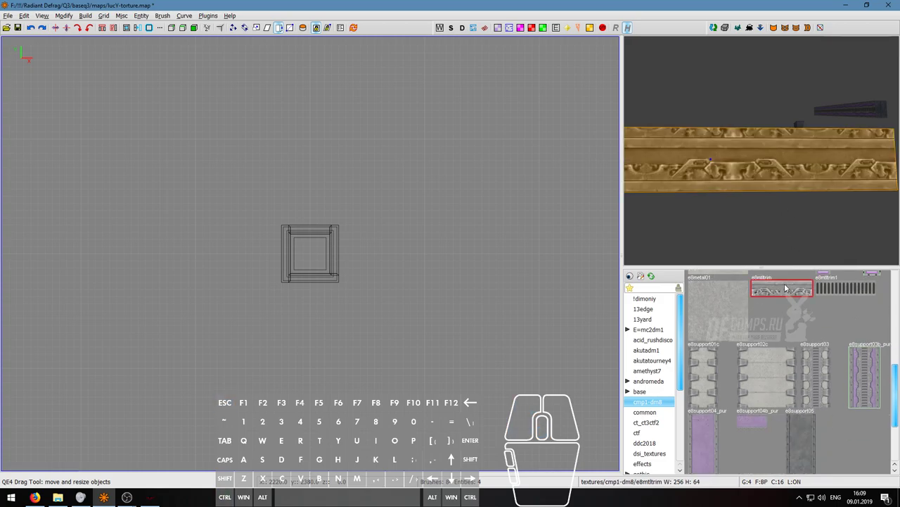
Step: Shift the e8mtltrim texture vertically on the beam's side face until the ornament band is centred, and clear the selection
right_click(785, 185)
key(s)
right_click(785, 184)
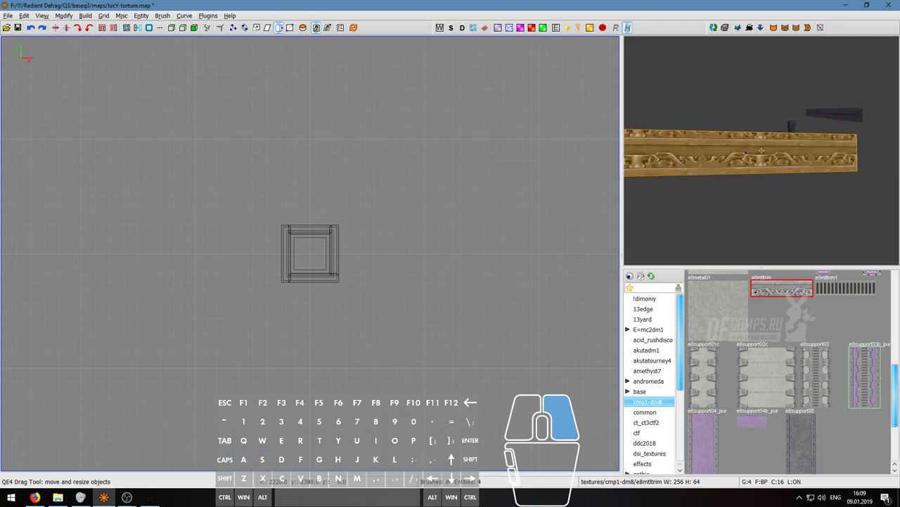
key(shift+Up)
key(shift+Up)
key(shift+Up)
key(shift+Up)
key(shift+Up)
key(shift+Up)
key(shift+Up)
key(shift+Up)
key(shift+Up)
key(shift+Up)
key(shift+Up)
key(Escape)
Step: Select the entire long beam brush and apply the e8mtltrim texture to all its faces
right_click(763, 154)
key(a)
key(w)
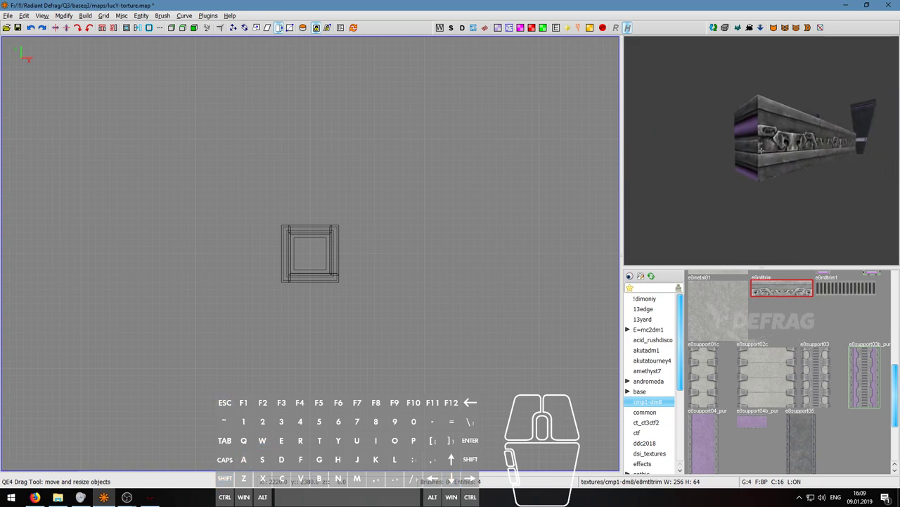
key(a)
right_click(762, 154)
key(a)
key(s)
right_click(763, 154)
key(d)
right_click(762, 154)
ctrl+shift+click(762, 154)
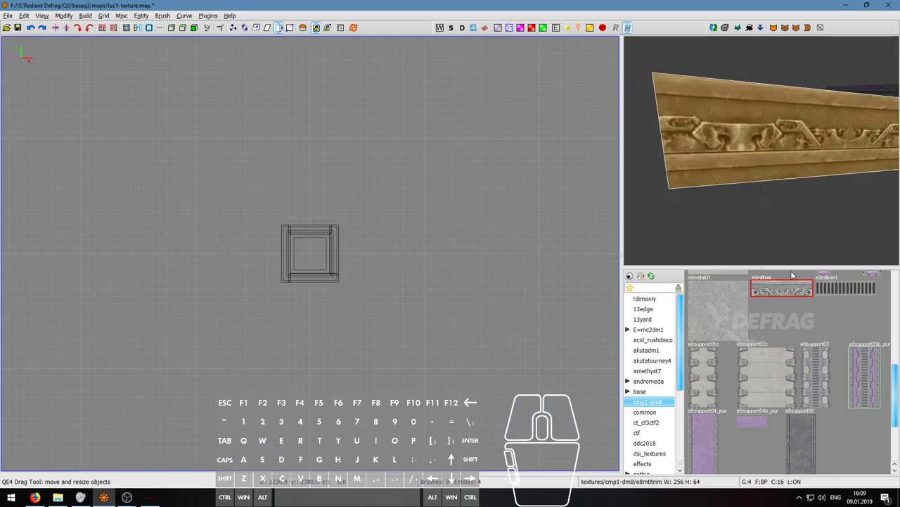
right_click(774, 183)
key(a)
key(a)
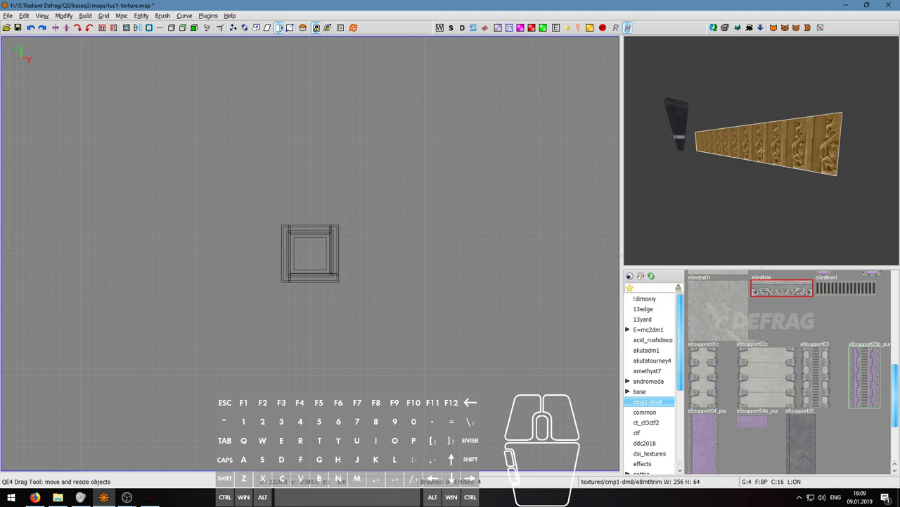
Step: Reset the beam's texture alignment to zero shift and 0.5 stretch, and clear the selection
key(d)
key(a)
key(s)
right_click(762, 152)
key(s)
click(75, 188)
right_click(756, 165)
key(w)
key(a)
key(a)
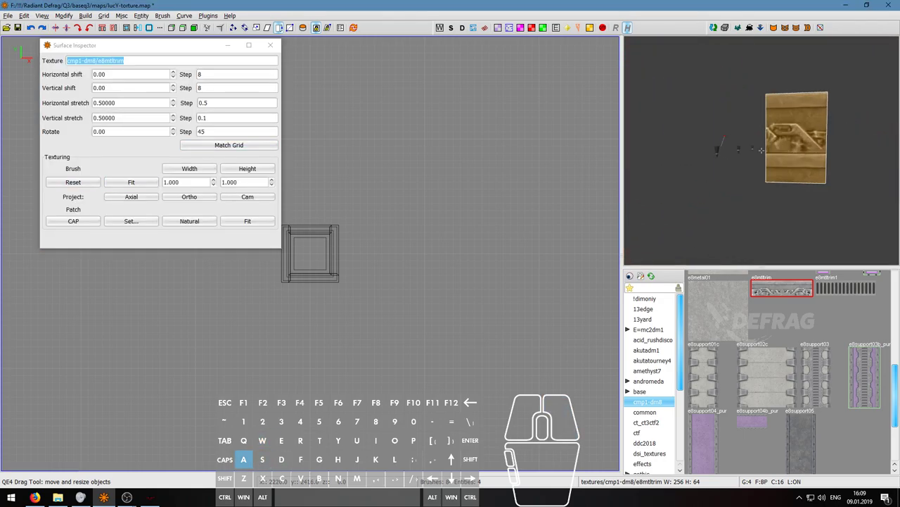
key(w)
key(Escape)
Step: Apply the e8support05 texture to the beam's underside and fit it to the face by height and width
key(a)
key(a)
key(w)
key(s)
right_click(747, 159)
ctrl+shift+click(739, 155)
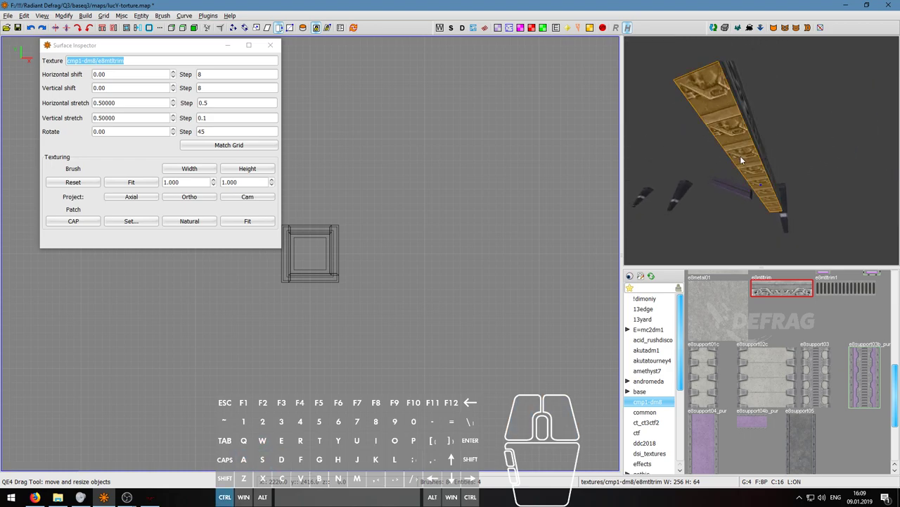
click(800, 429)
key(s)
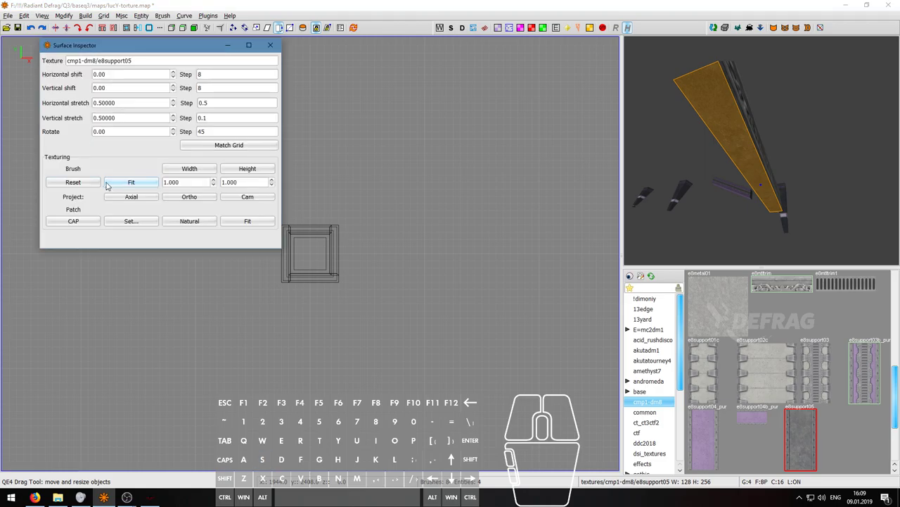
click(245, 173)
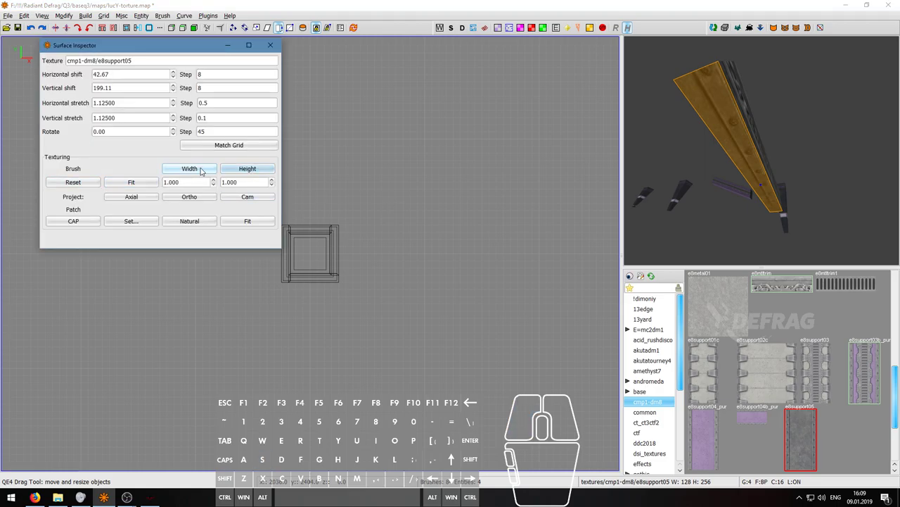
key(Escape)
Step: Replace the texture on the beam's underside with e8_base1 and clear the selection
right_click(659, 181)
key(w)
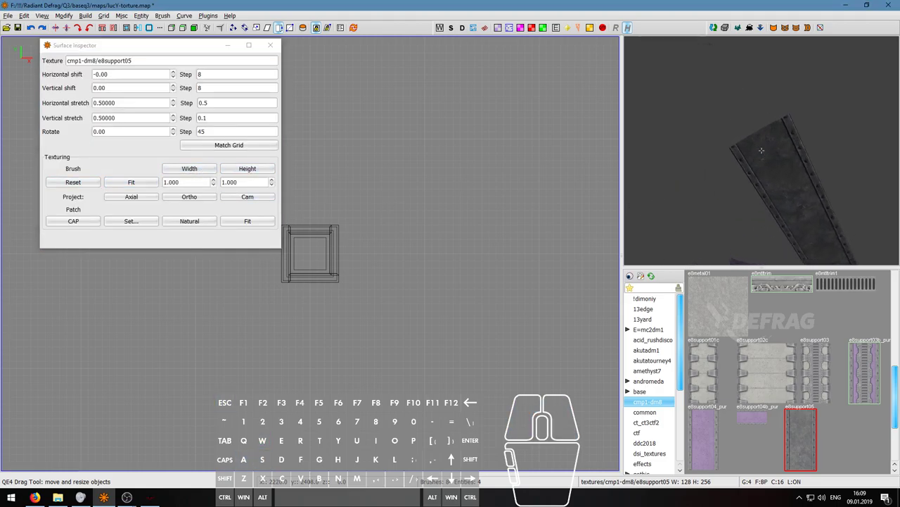
key(s)
ctrl+shift+click(751, 153)
scroll(763, 347, up, 10)
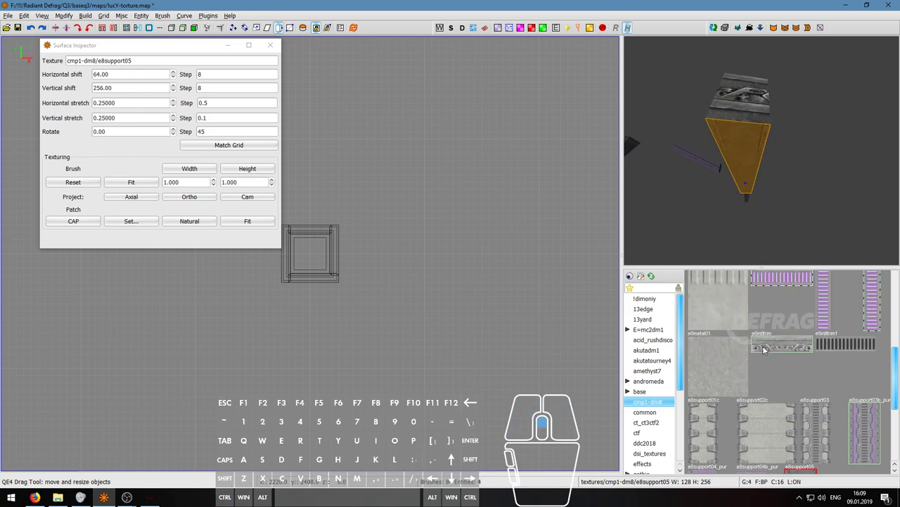
click(733, 335)
key(Escape)
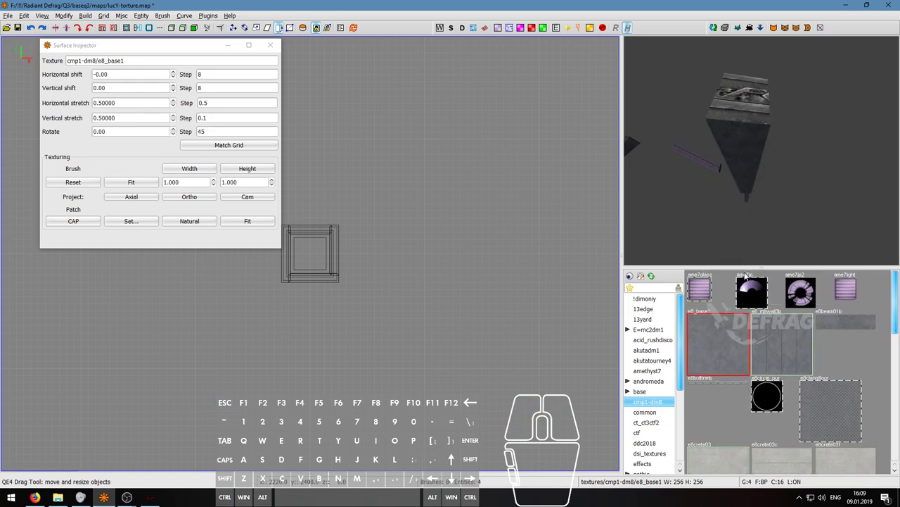
Step: Select the beam's top face and look through the cmp1-dm8 set for a suitable top texture
right_click(746, 218)
key(d)
key(w)
key(d)
key(a)
right_click(762, 152)
ctrl+shift+click(763, 154)
right_click(762, 154)
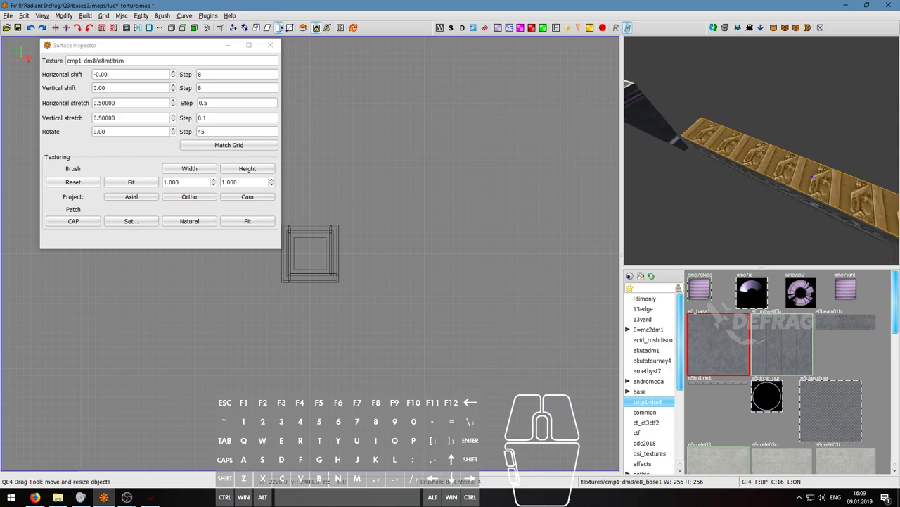
right_click(763, 154)
scroll(825, 387, down, 1)
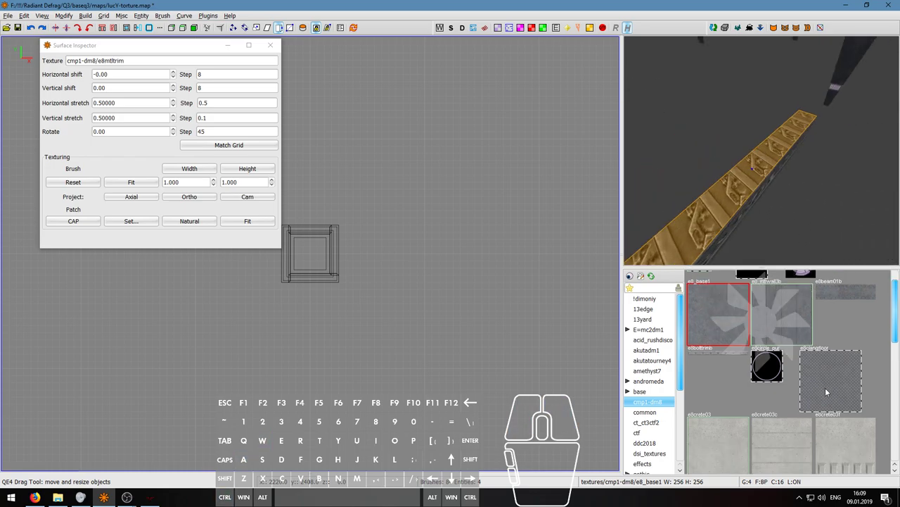
scroll(825, 387, down, 5)
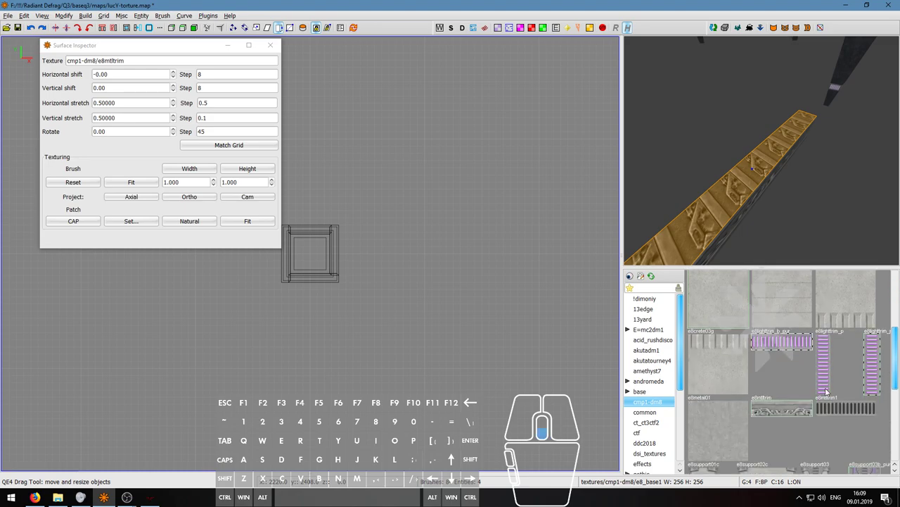
scroll(826, 391, down, 5)
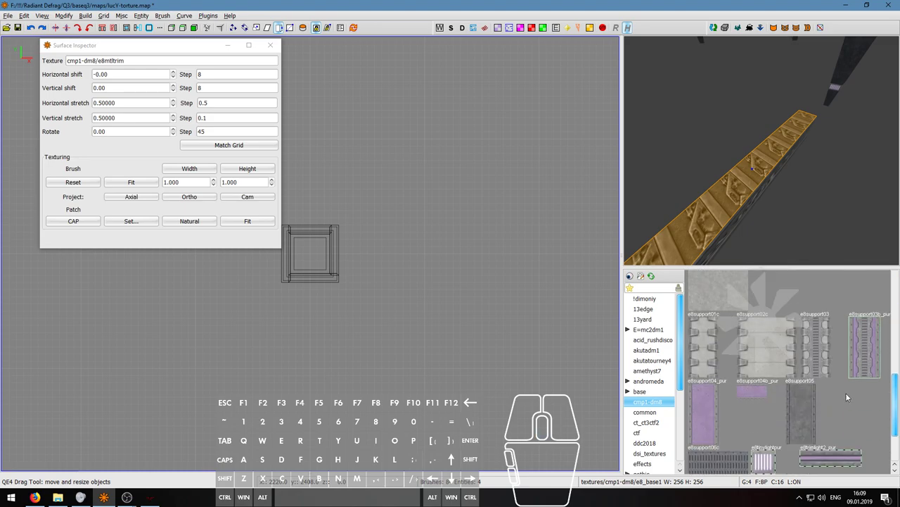
scroll(846, 397, down, 2)
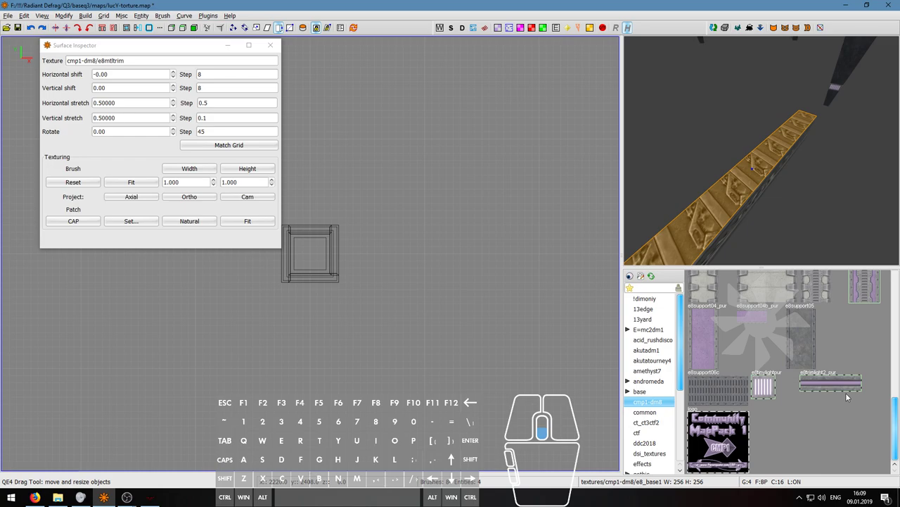
scroll(847, 397, up, 1)
right_click(761, 151)
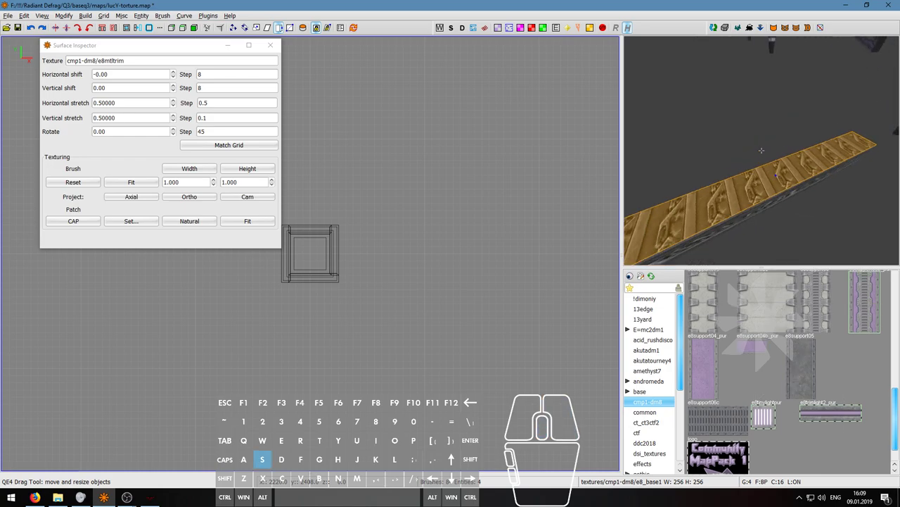
Step: Shrink a copy of the beam brush by 4 units per side in the top view to 24 units wide and CSG-subtract it from the original
right_click(761, 151)
key(s)
shift+click(790, 178)
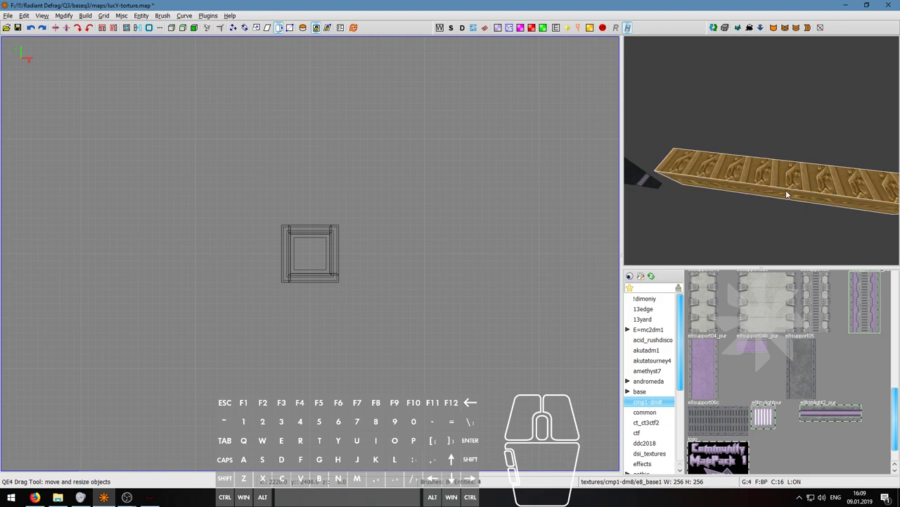
key(ctrl+Tab)
scroll(346, 238, down, 3)
scroll(328, 235, up, 1)
scroll(331, 239, down, 3)
key(ctrl+Tab)
key(ctrl+Tab)
scroll(315, 250, up, 3)
scroll(322, 238, up, 1)
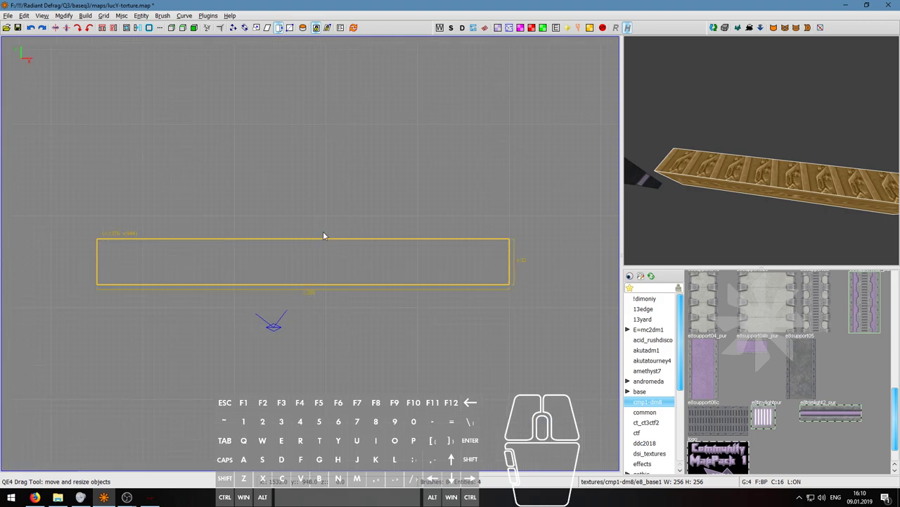
drag(328, 213, 350, 307)
drag(563, 252, 558, 253)
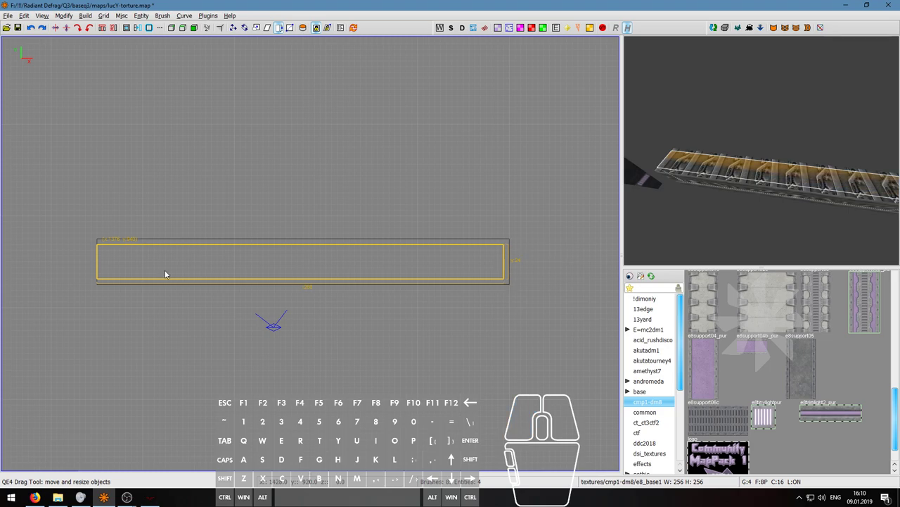
drag(76, 263, 81, 263)
key(shift+u)
key(Escape)
Step: Undo the last texture paint, pick up the light_white texture and paint it onto the top strips of the beam's frame
right_click(665, 218)
key(w)
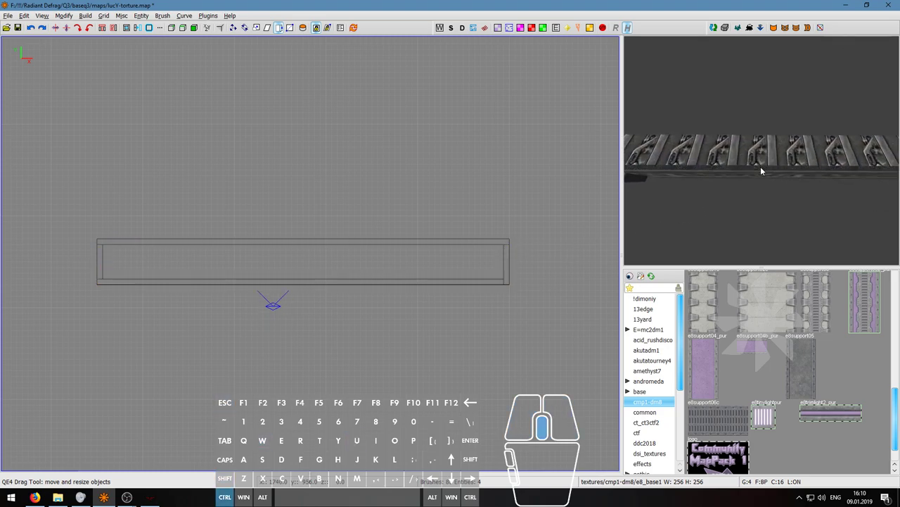
key(ctrl+z)
right_click(759, 157)
key(w)
key(d)
right_click(758, 157)
middle_click(737, 124)
right_click(738, 125)
key(w)
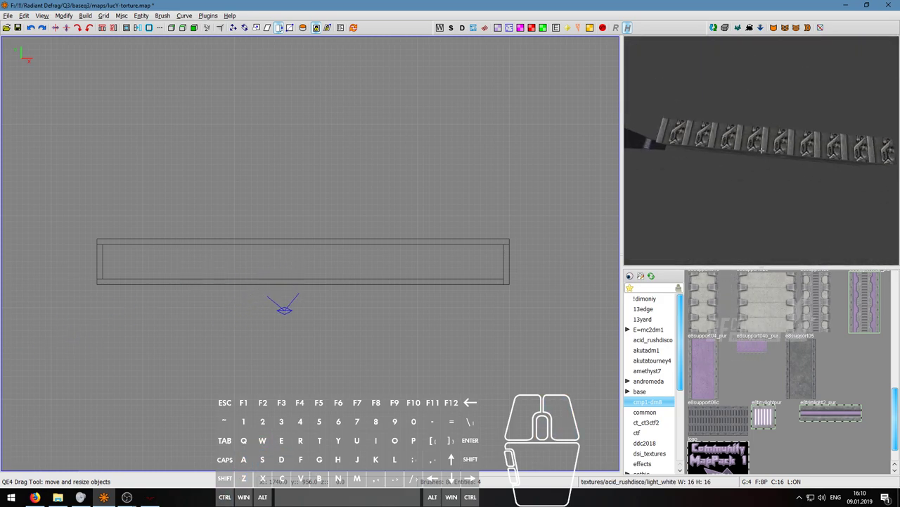
right_click(762, 152)
ctrl+middle_click(763, 153)
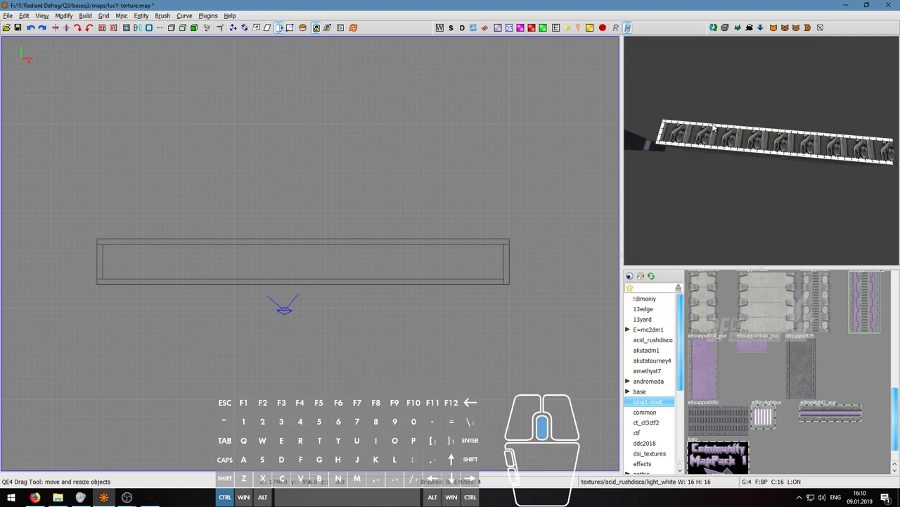
Step: Paint light_white onto the top strip at the far end of the beam's frame
right_click(834, 79)
key(w)
key(d)
key(w)
key(s)
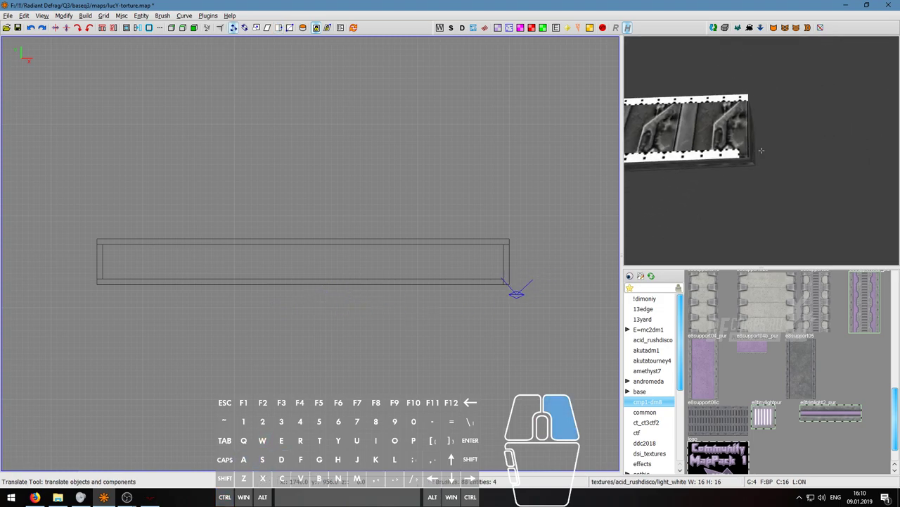
ctrl+middle_click(743, 129)
Step: Examine the beam's framed top and its patterned inner brush in the 3D view
right_click(744, 129)
key(a)
key(w)
right_click(762, 151)
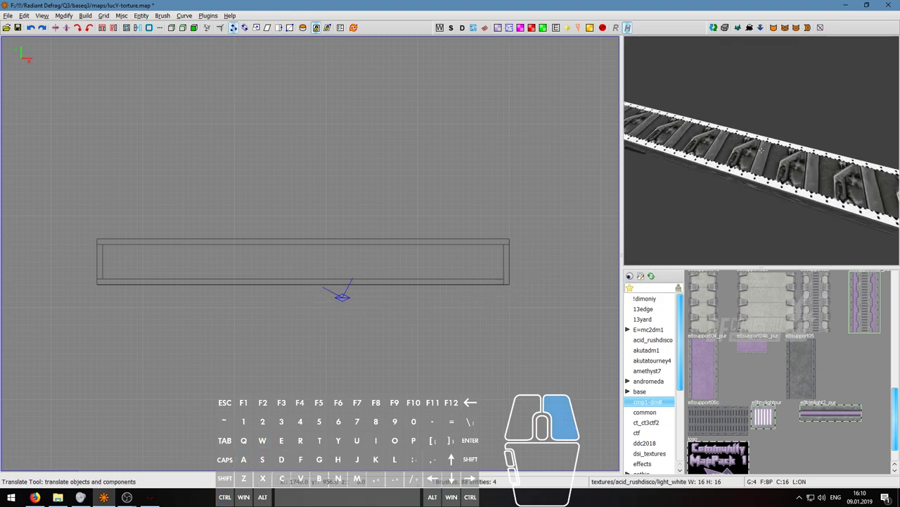
shift+click(763, 156)
key(s)
key(s)
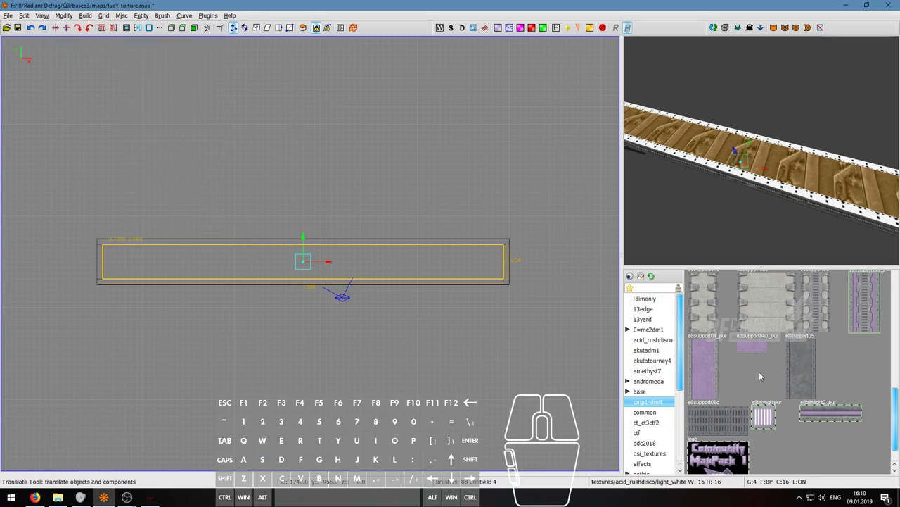
right_click(762, 150)
key(s)
key(d)
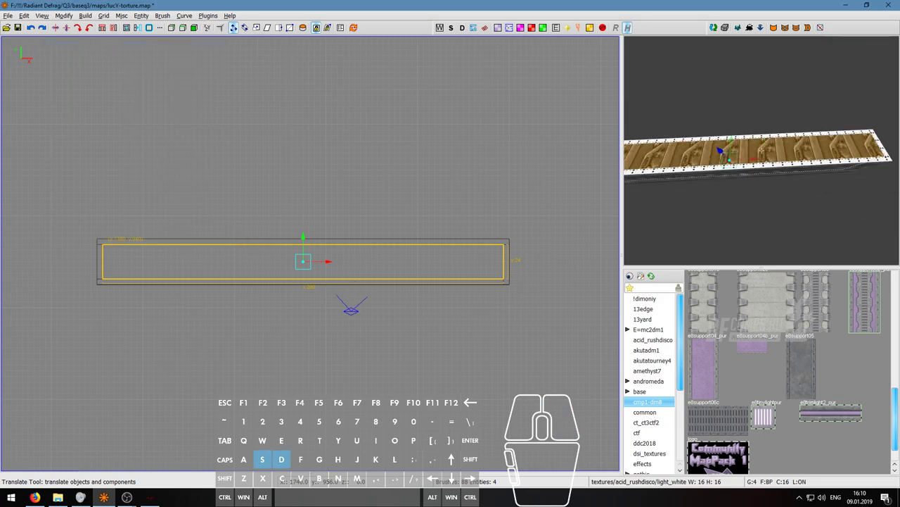
key(Escape)
key(a)
key(d)
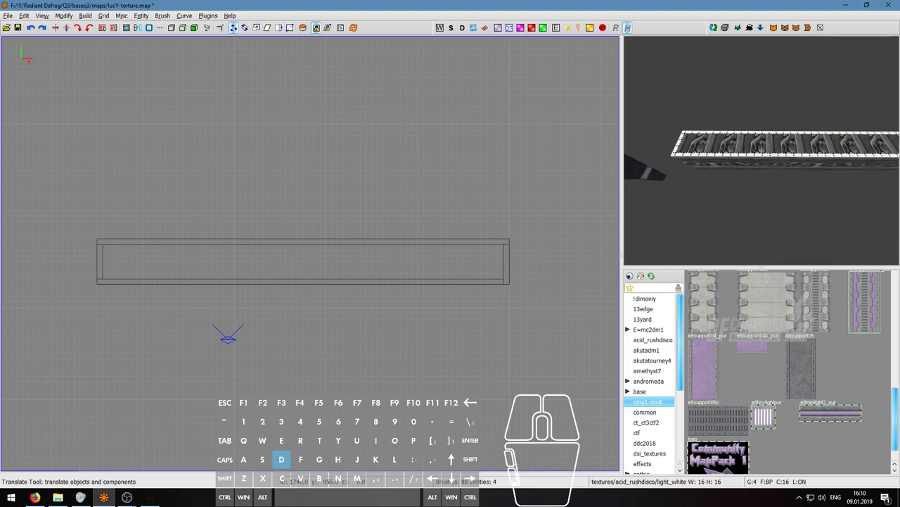
Step: Select the beam's inner brush and shorten it to a 28 × 24 unit block at one end of the frame
key(s)
key(d)
right_click(762, 151)
click(767, 148)
key(q)
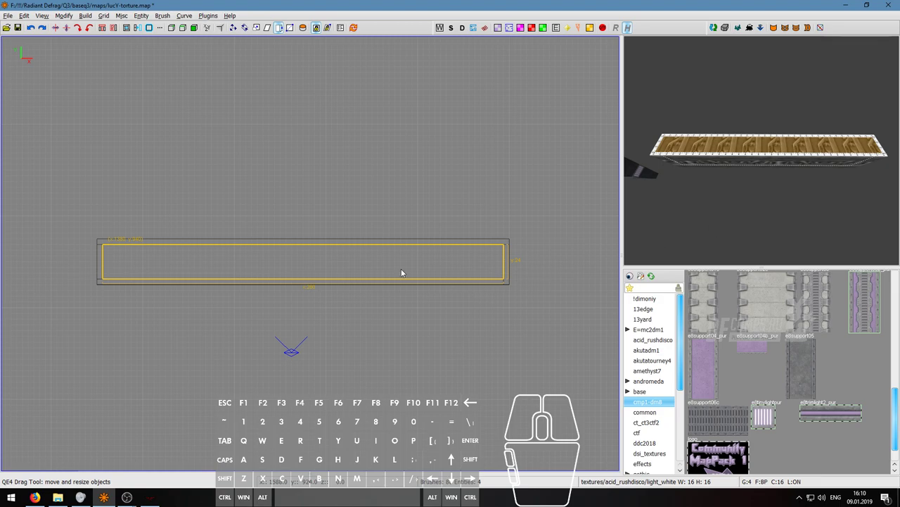
drag(527, 257, 171, 275)
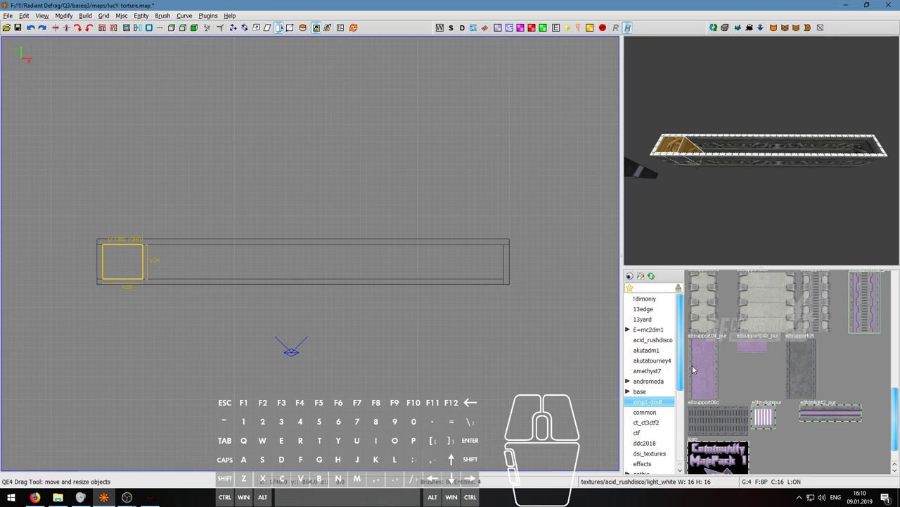
Step: Apply the e8tinylightpur texture to the shortened inner block of the beam
click(765, 419)
right_click(741, 136)
key(w)
key(a)
right_click(741, 136)
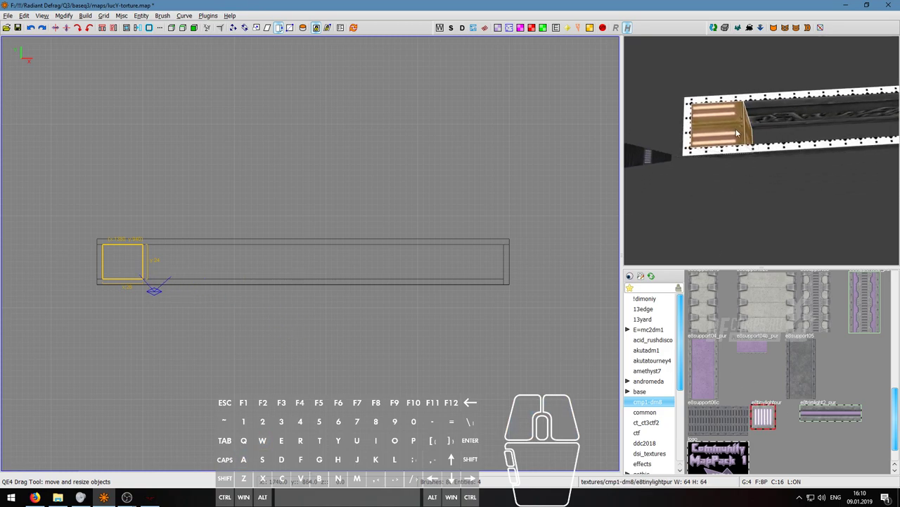
Step: Fit the e8tinylightpur texture to the faces of the beam's inner block at 1 × 1 repeats
key(s)
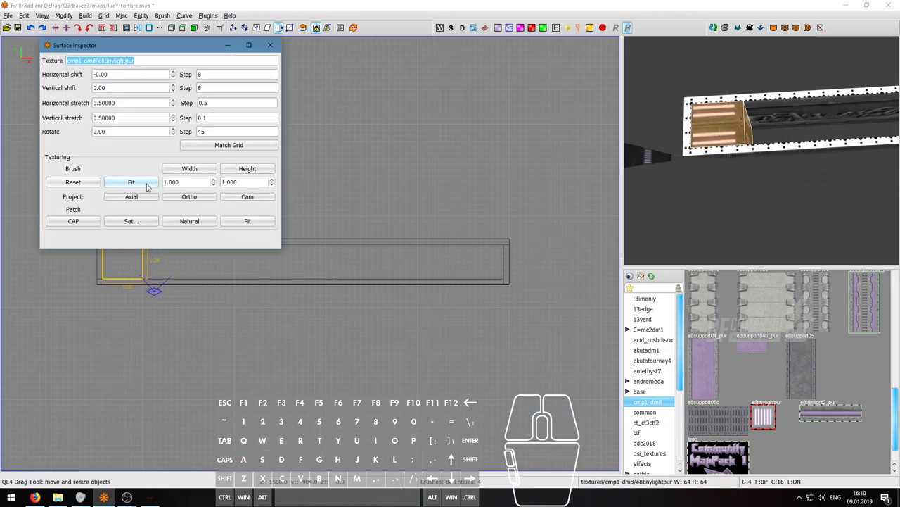
click(120, 184)
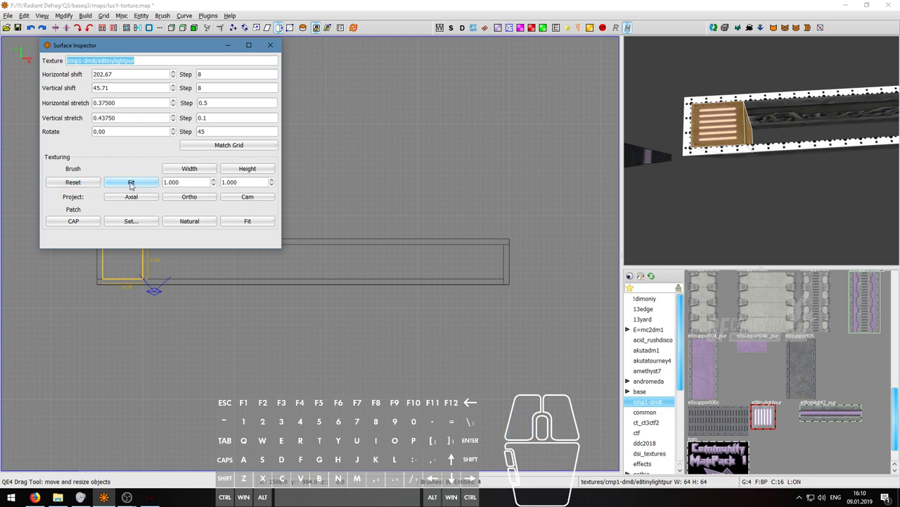
key(Escape)
Step: Apply the e8metal01 texture to the inner block's face that looks down the beam and reset its alignment
right_click(762, 154)
key(d)
key(s)
right_click(762, 154)
ctrl+shift+click(762, 154)
right_click(762, 154)
key(w)
right_click(761, 154)
scroll(749, 361, up, 1)
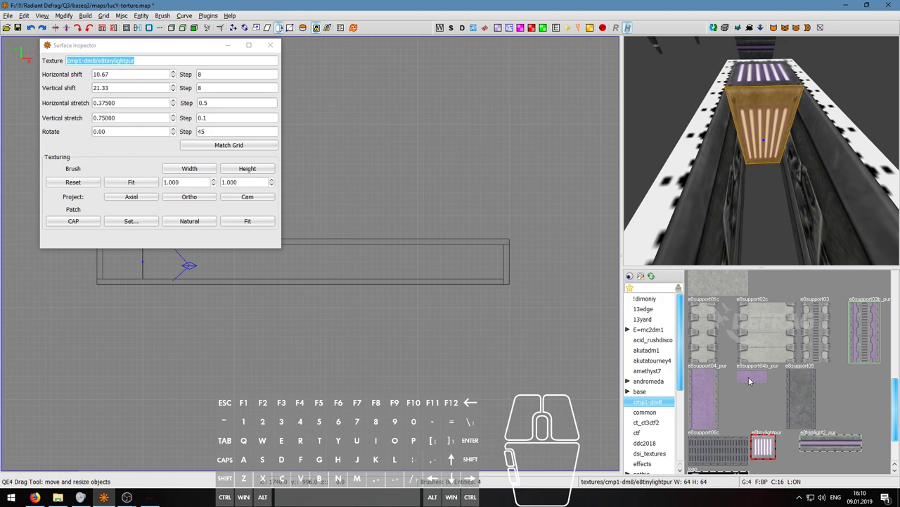
scroll(749, 381, up, 3)
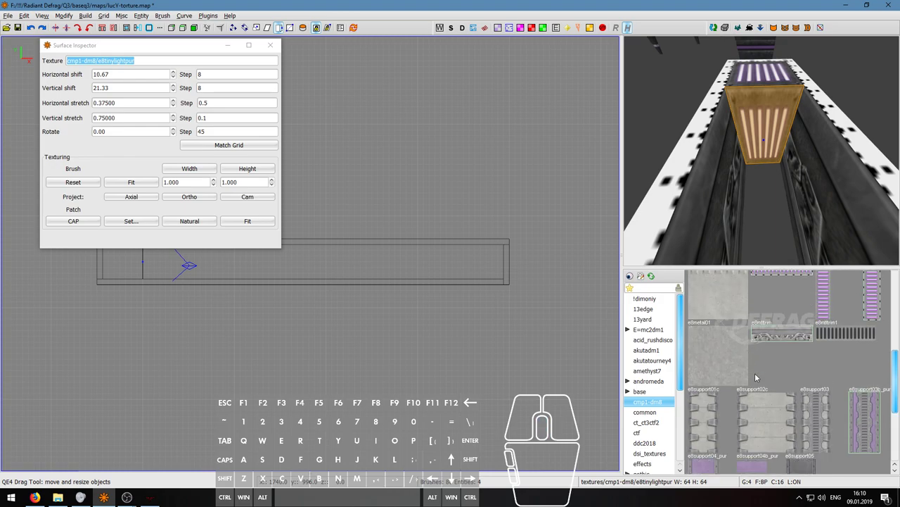
click(731, 359)
key(s)
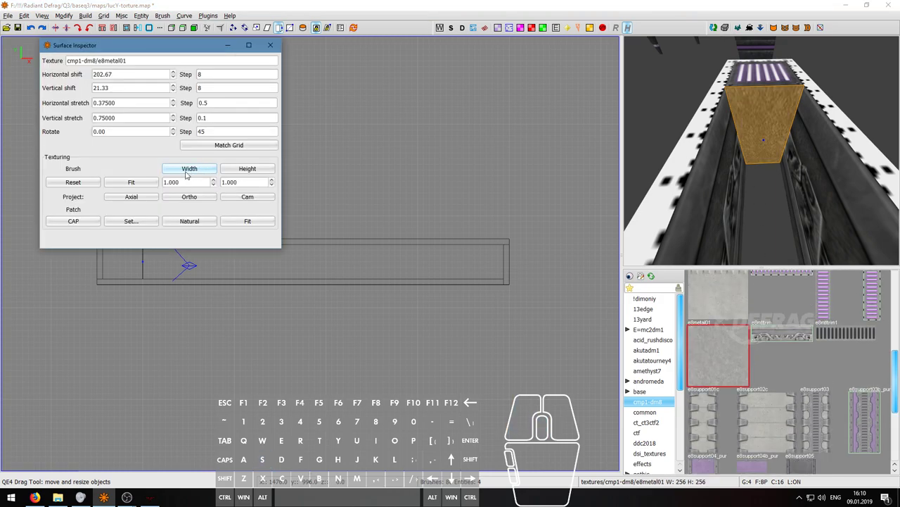
key(Escape)
Step: Duplicate the light block and place the copy at the opposite inner end of the beam's frame
right_click(762, 151)
key(s)
key(w)
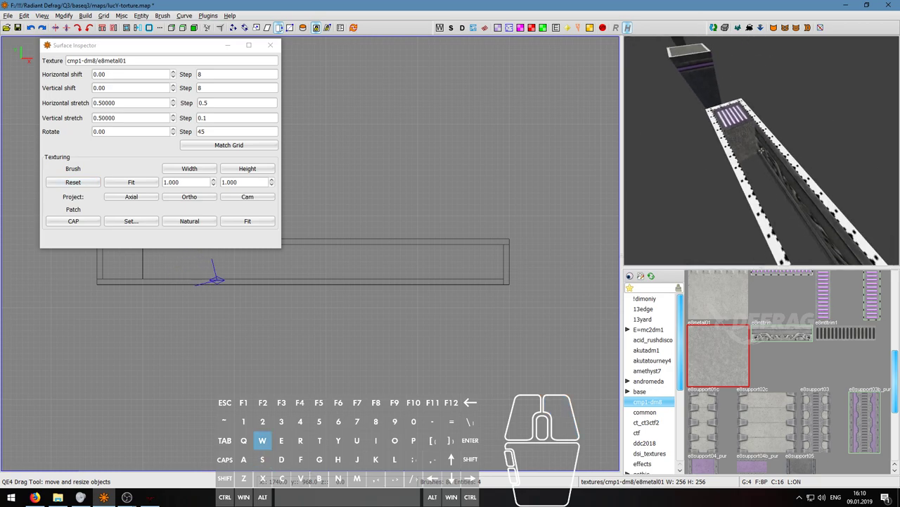
key(a)
key(d)
right_click(762, 151)
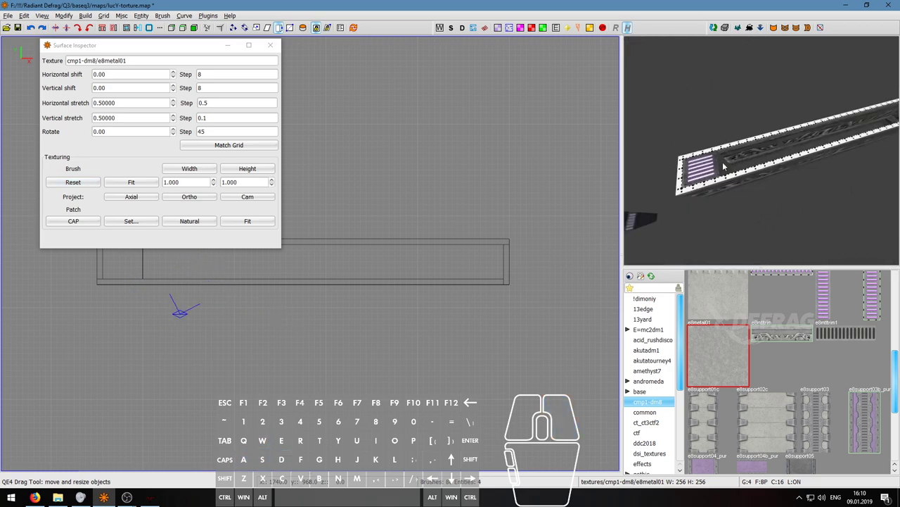
shift+click(696, 171)
key(s)
drag(123, 264, 485, 263)
key(Escape)
Step: Apply e8metal01 to the copied block's face that looks down the beam and reset its alignment
right_click(762, 150)
key(w)
key(d)
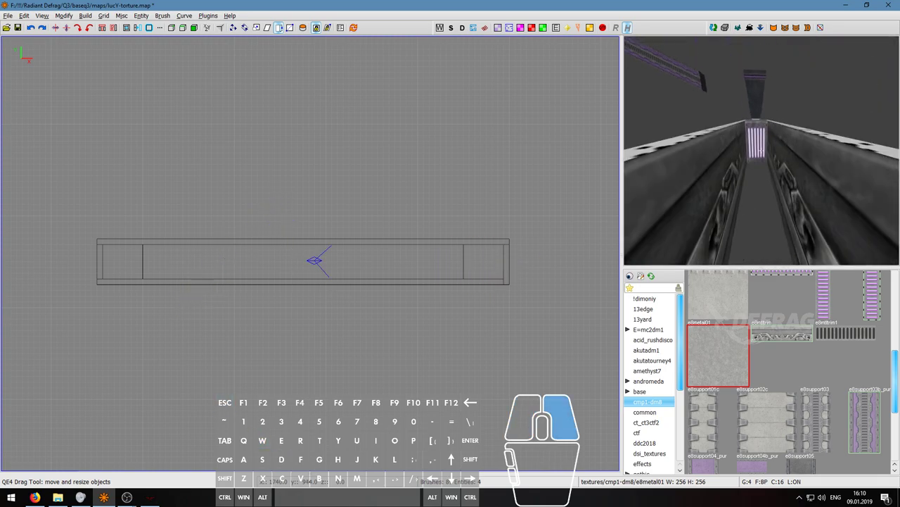
key(s)
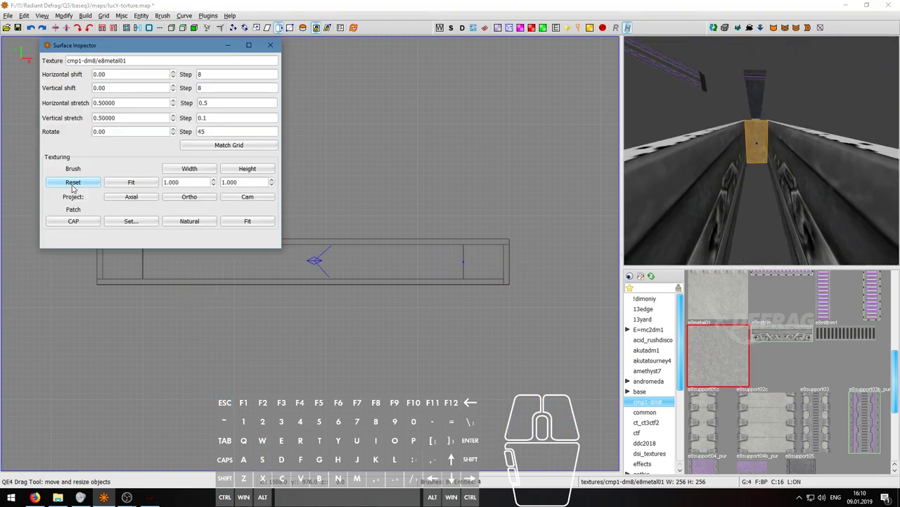
key(Escape)
Step: Examine the open channel between the beam's two light blocks in the 3D view
right_click(762, 151)
key(s)
key(d)
key(w)
key(a)
key(w)
key(w)
key(a)
key(s)
key(w)
key(s)
key(d)
key(w)
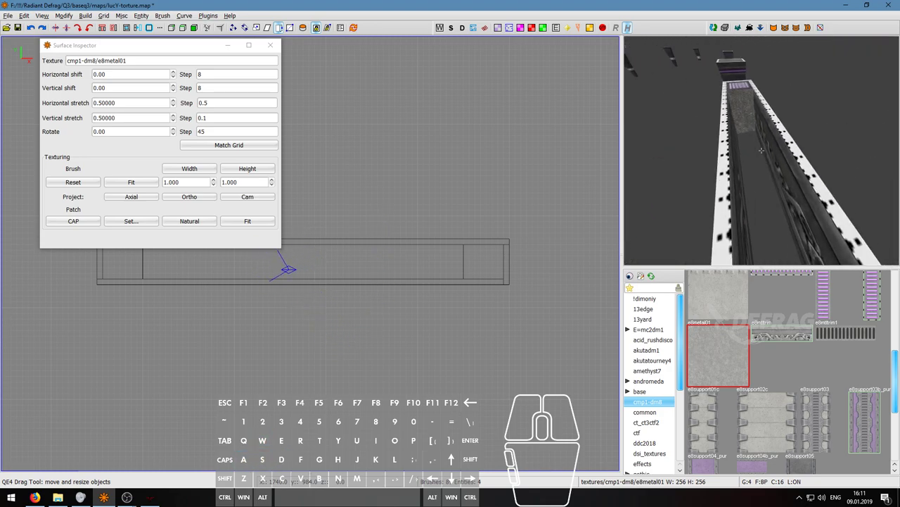
Step: Fill the channel between the two light blocks with a stretched copy of the end block textured in e8metal01
key(s)
shift+click(738, 128)
key(s)
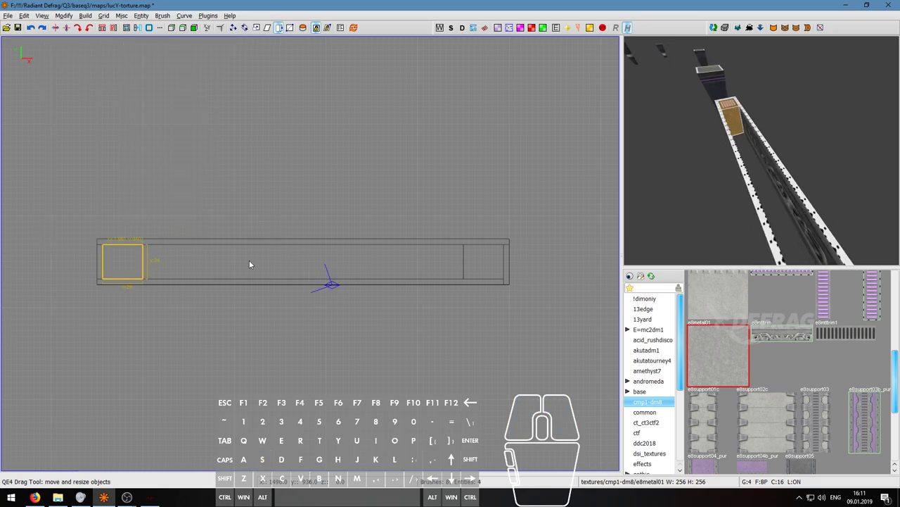
drag(127, 261, 162, 265)
drag(226, 270, 523, 270)
click(735, 354)
key(Escape)
Step: Pick up the e8crete03 texture and paint it onto the filler brush between the light blocks
right_click(763, 204)
key(s)
key(w)
key(w)
key(a)
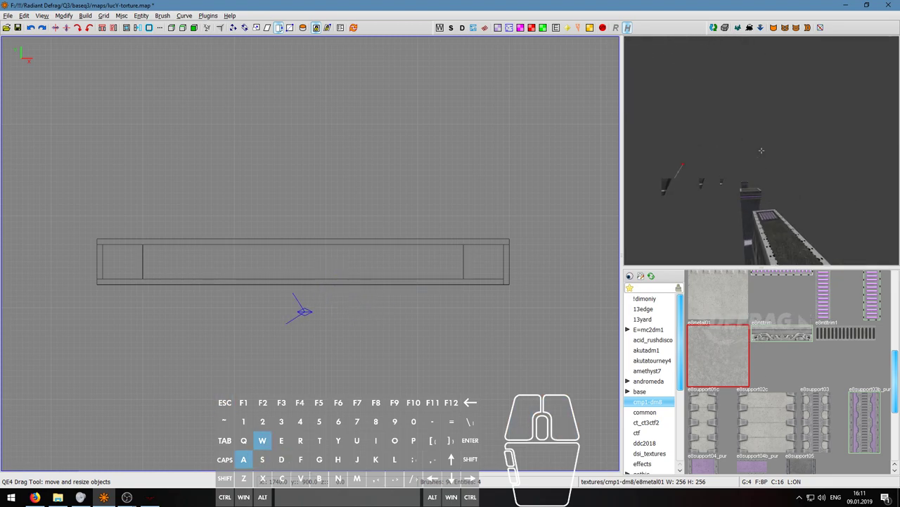
right_click(761, 151)
middle_click(761, 150)
right_click(761, 151)
key(d)
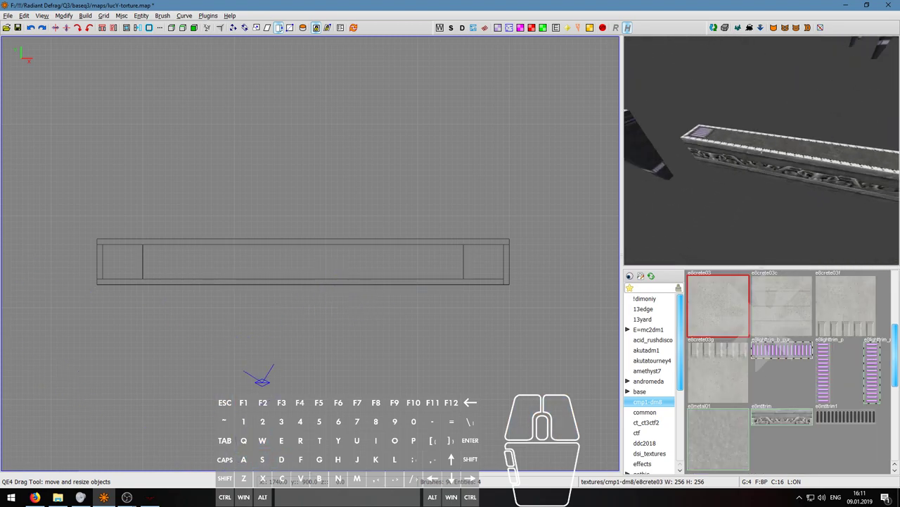
right_click(761, 150)
ctrl+middle_click(762, 151)
Step: Reset the e8crete03 texture alignment on the beam's filler brush
scroll(761, 151, up, 3)
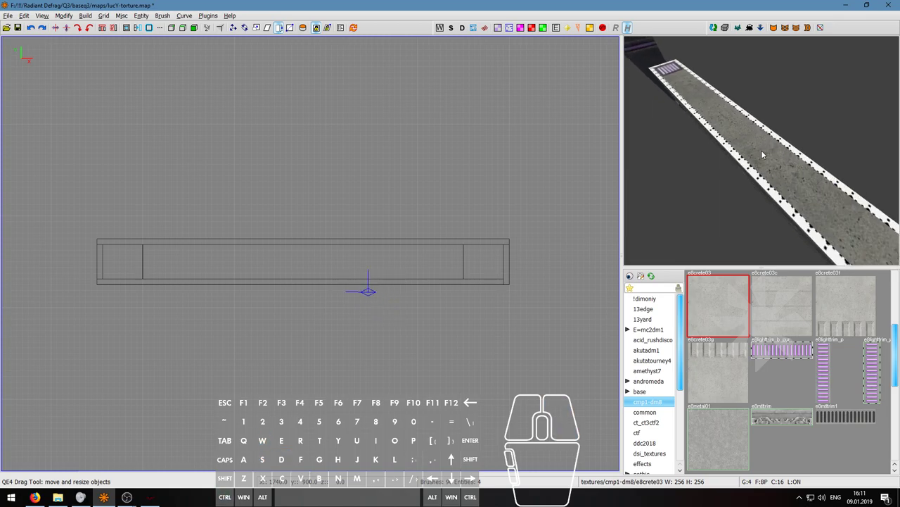
shift+click(762, 152)
key(s)
key(Escape)
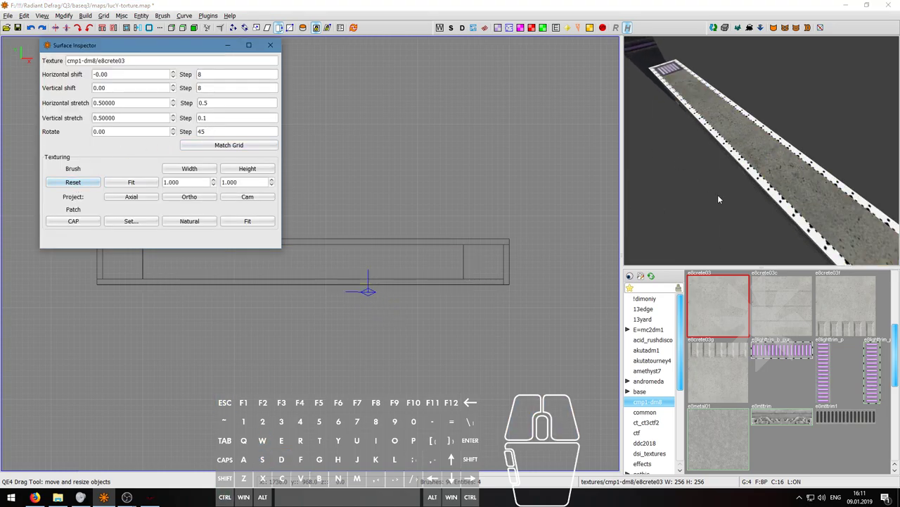
Step: Examine the beam's top, trimmed side and underside in the 3D view
right_click(721, 199)
key(a)
key(ctrl+a)
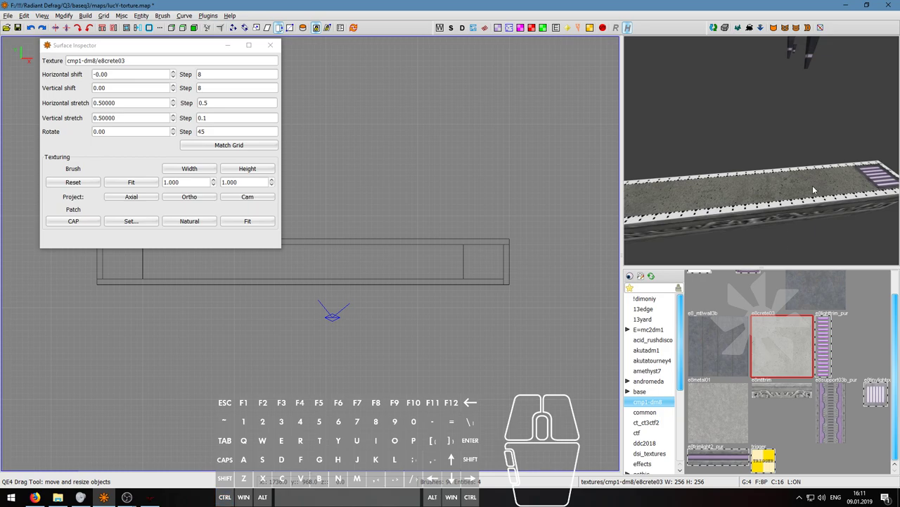
key(s)
key(w)
key(s)
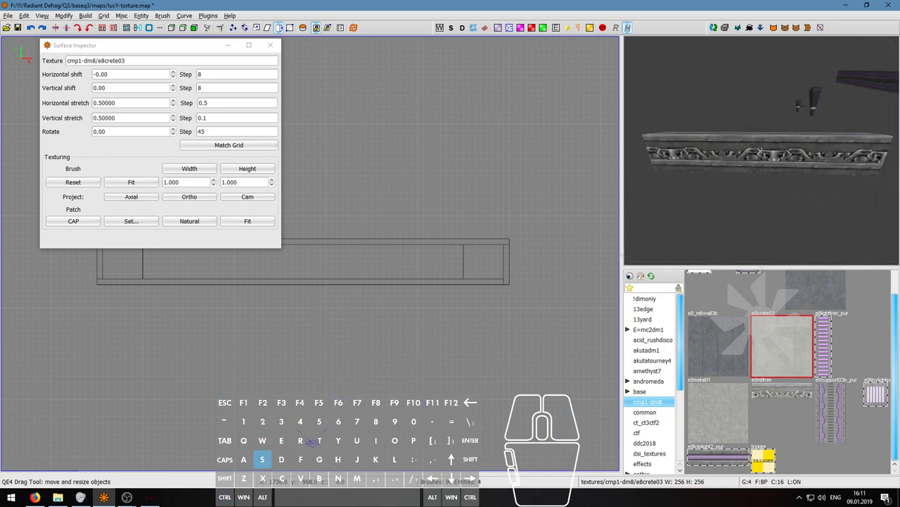
right_click(764, 152)
key(s)
right_click(766, 154)
key(w)
key(d)
key(w)
key(a)
key(w)
key(s)
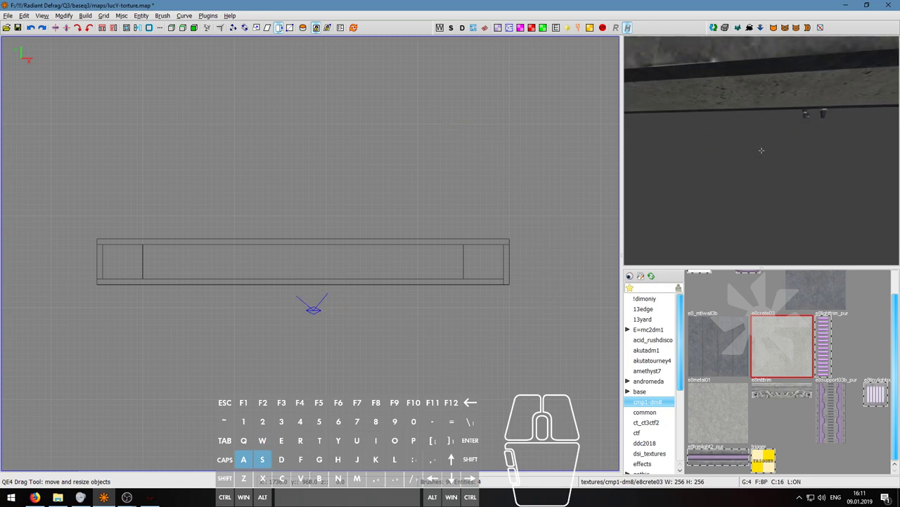
key(s)
key(w)
right_click(761, 150)
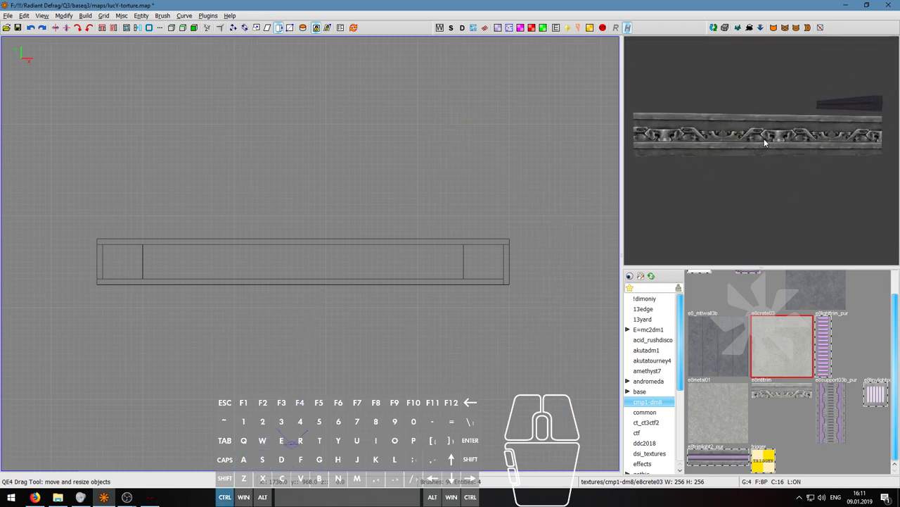
Step: Try fitting the e8mtltrim texture on the beam's long side by width, then reset it and fit by height
ctrl+shift+click(764, 138)
key(s)
click(191, 170)
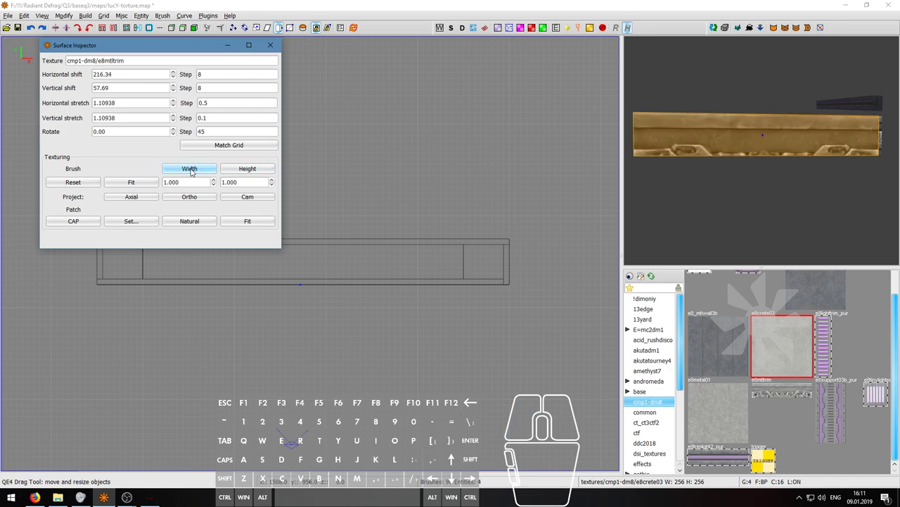
click(77, 186)
click(229, 171)
key(Escape)
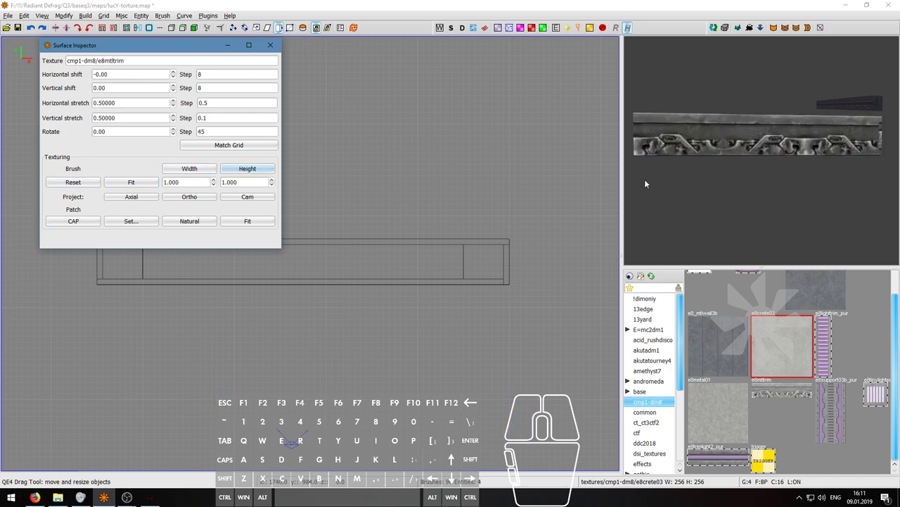
Step: Try fitting the trim by height on the beam's end and other long side, and undo the trim refitting
right_click(646, 180)
key(a)
key(a)
key(w)
key(a)
key(s)
right_click(762, 150)
ctrl+shift+click(763, 147)
ctrl+shift+click(733, 139)
ctrl+shift+click(743, 136)
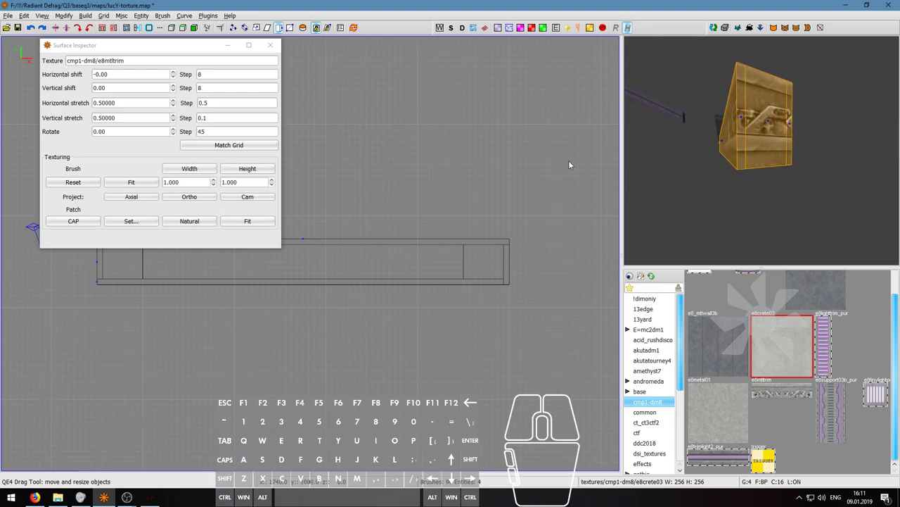
click(257, 171)
key(Escape)
right_click(754, 141)
right_drag(754, 141, 762, 150)
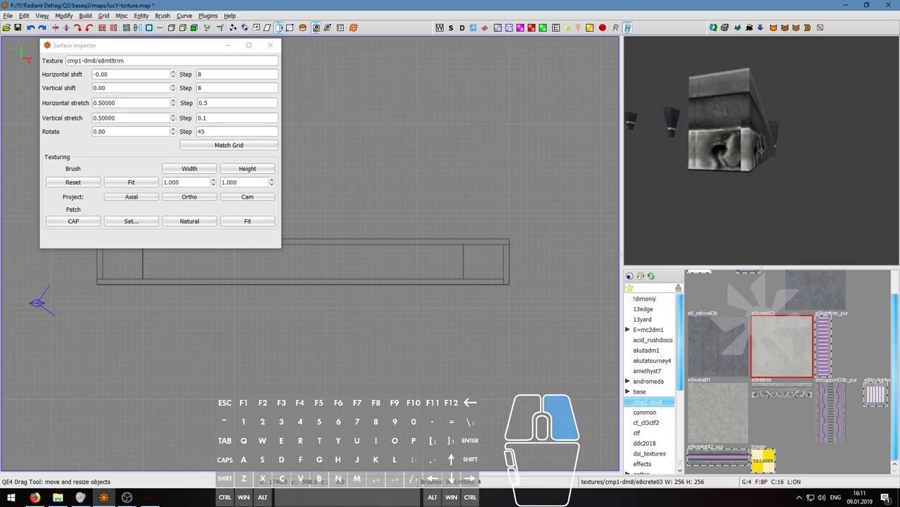
key(ctrl+z)
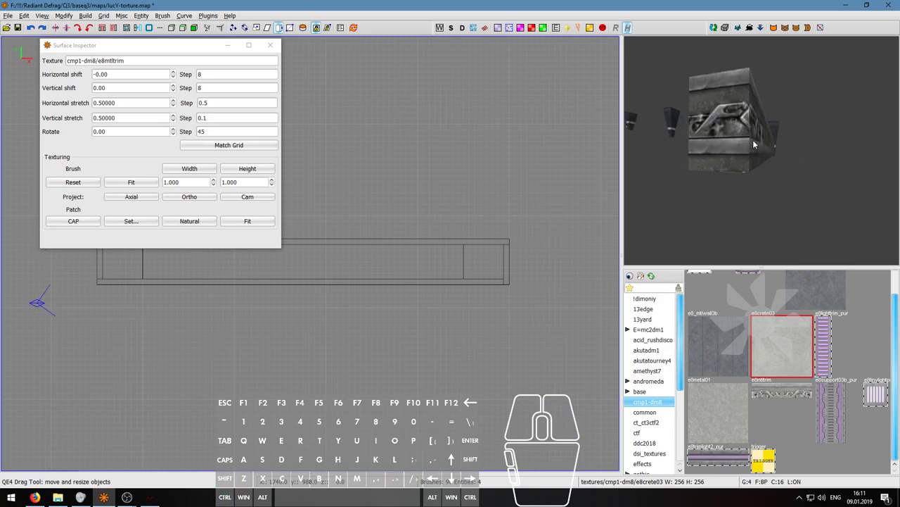
right_click(753, 144)
key(a)
key(d)
key(w)
key(s)
right_click(761, 150)
shift+click(755, 147)
shift+click(738, 150)
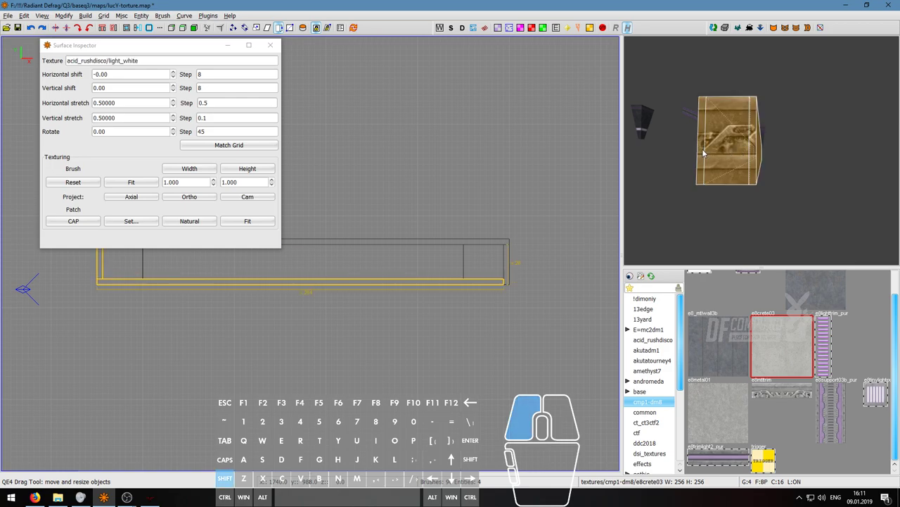
shift+click(702, 149)
right_click(719, 150)
key(d)
key(d)
key(s)
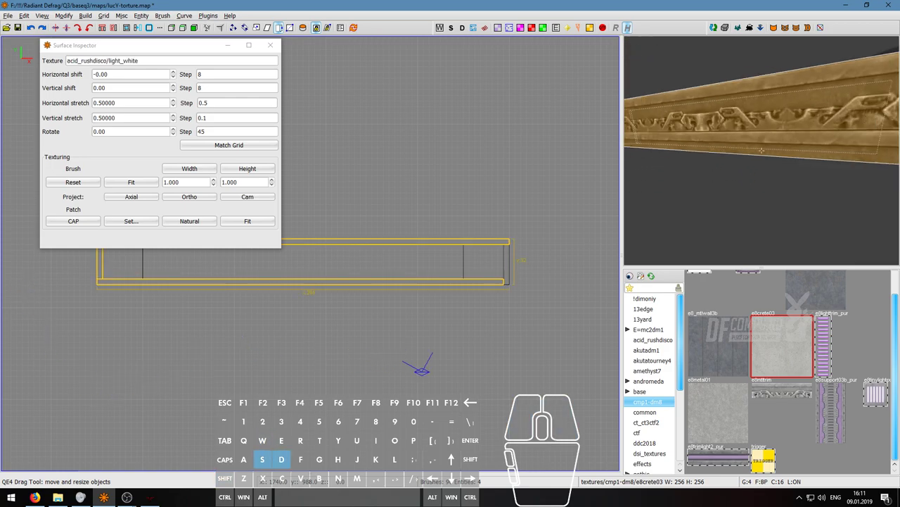
key(w)
key(Escape)
Step: Examine the beam's underside and its light panels in the 3D view
key(s)
key(w)
key(a)
key(s)
right_click(761, 150)
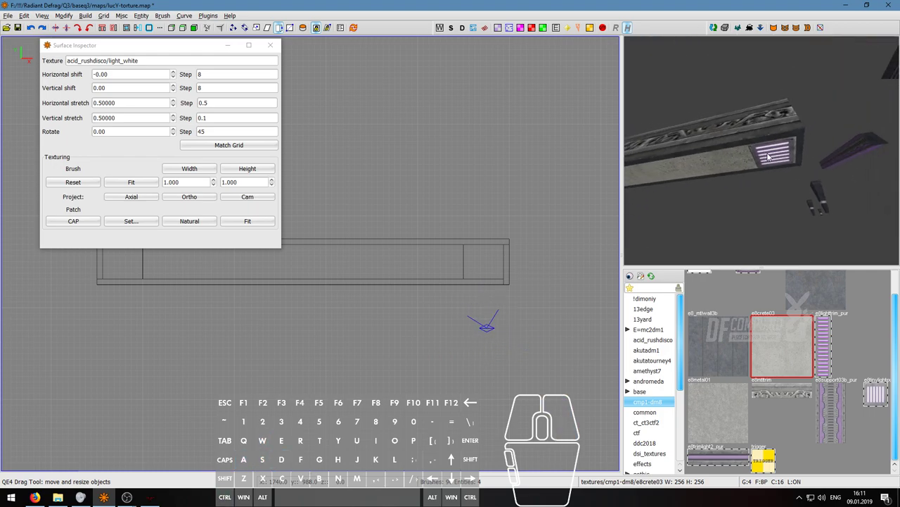
right_click(762, 150)
key(a)
key(w)
key(d)
key(s)
right_click(761, 150)
Step: Select the whole beam and shear it in the XZ view, raising one end level with the lower neighbouring pillar's top
key(q)
scroll(270, 279, down, 3)
key(s)
key(s)
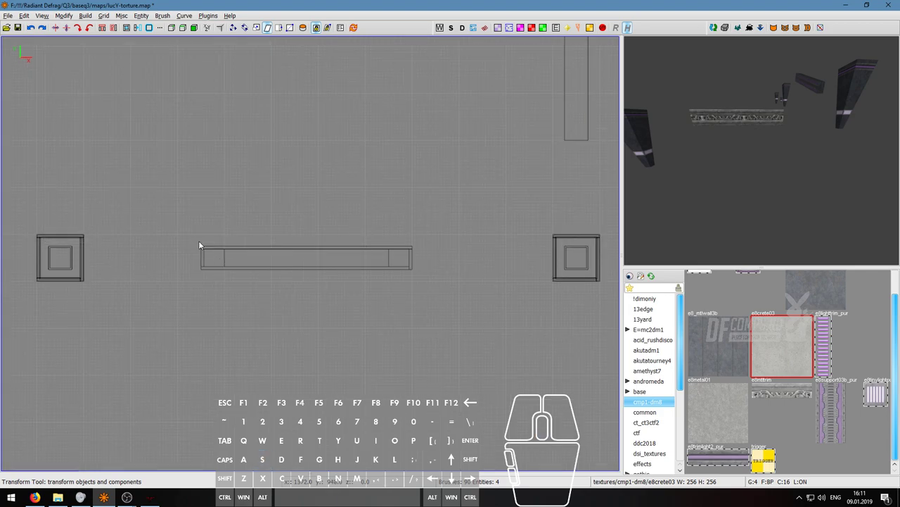
shift+right_drag(191, 231, 443, 295)
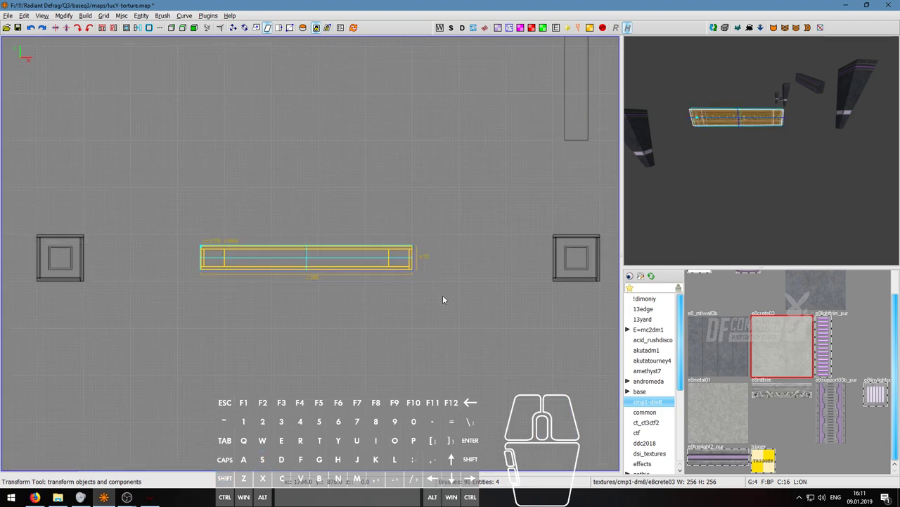
key(q)
key(w)
key(q)
key(w)
right_click(761, 150)
key(ctrl+Tab)
scroll(402, 248, up, 1)
scroll(428, 254, down, 3)
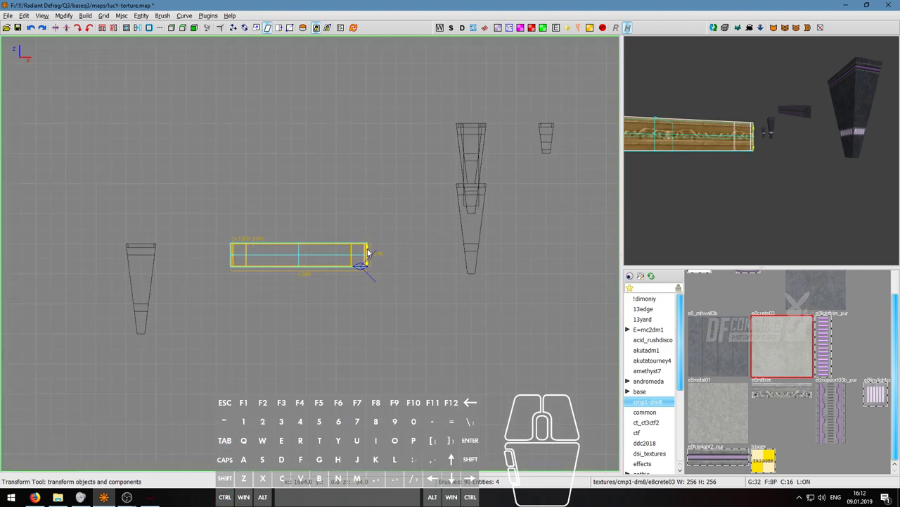
drag(368, 248, 369, 187)
key(Escape)
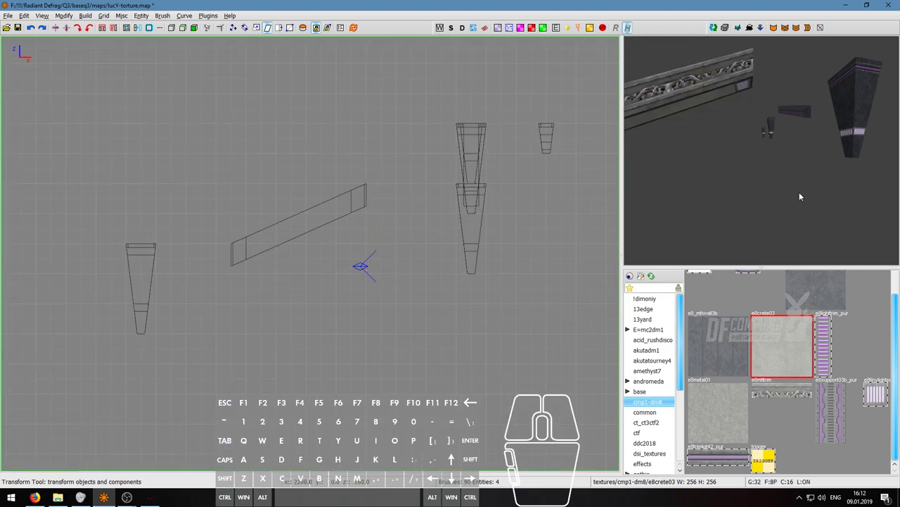
Step: Examine the slanted trim beam and the neighbouring plain beam from several angles in the 3D view
right_click(798, 191)
key(w)
key(s)
key(a)
key(a)
key(w)
key(d)
key(w)
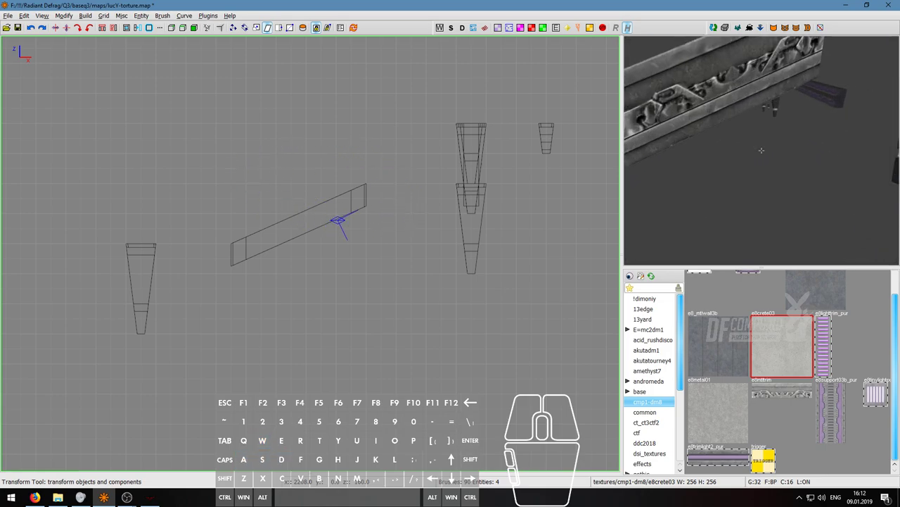
key(s)
key(d)
key(s)
right_click(761, 150)
Step: Select the plain beam running along Y between the pillars in the XY view and delete it
key(ctrl+Tab)
key(ctrl+Tab)
scroll(384, 270, down, 2)
right_drag(383, 270, 444, 373)
shift+right_click(424, 152)
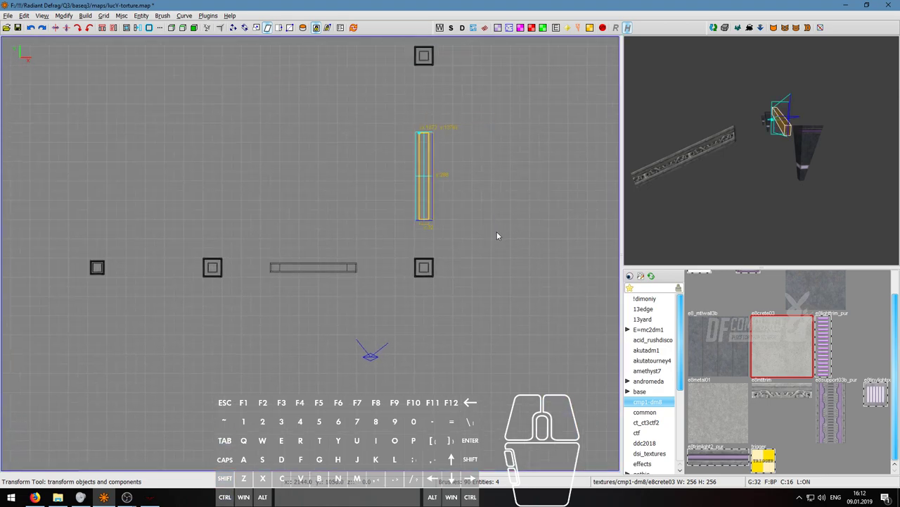
key(BackSpace)
Step: Try duplicating the slanted beam, rotating it 90° and moving it into the gap between the Y-direction pillars, and undo the attempt
shift+right_drag(256, 250, 380, 285)
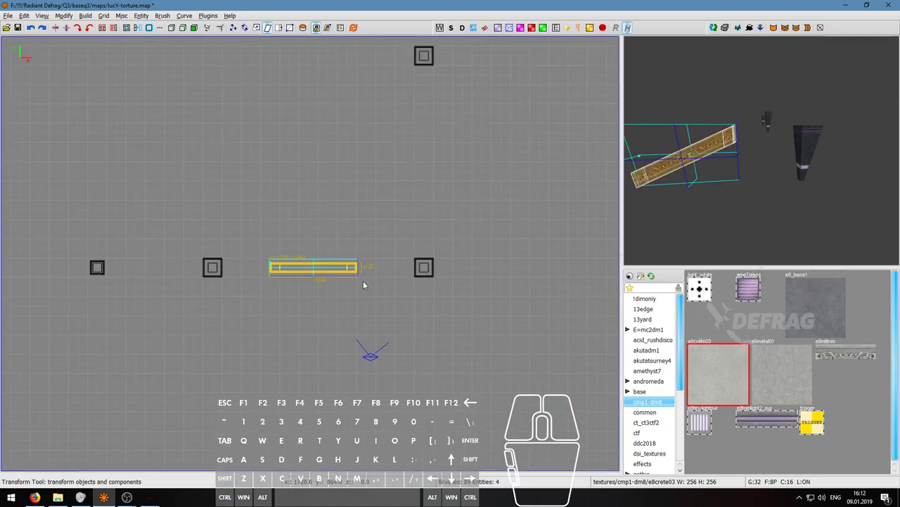
key(space)
click(89, 28)
drag(320, 281, 412, 212)
key(ctrl+z)
key(q)
mouse_move(320, 276)
mouse_down()
mouse_move(401, 224)
mouse_move(427, 192)
mouse_move(427, 170)
mouse_up()
key(ctrl+z)
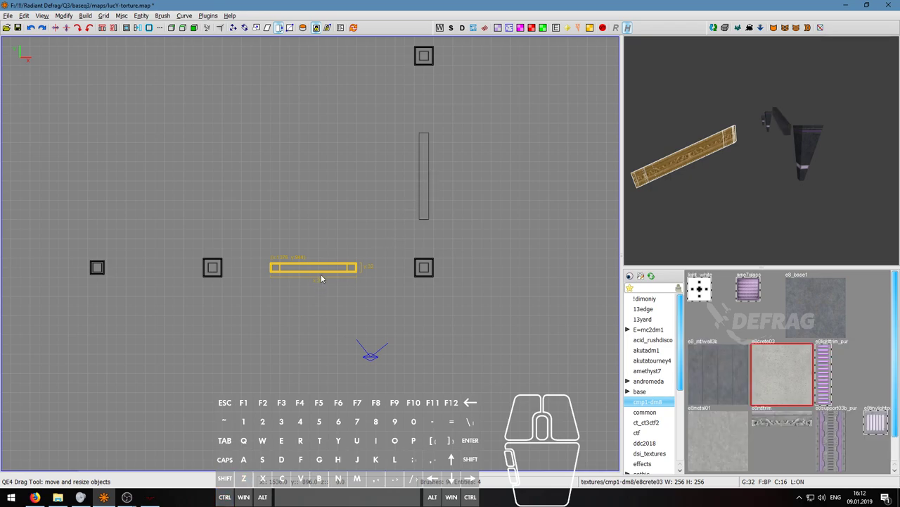
Step: Rotate the slanted beam's copy 90° and move it to the plain beam's place between the pillars, and delete the plain beam
click(90, 30)
drag(317, 288, 421, 193)
right_click(764, 151)
key(w)
key(a)
key(w)
right_click(764, 151)
alt+shift+click(767, 150)
key(BackSpace)
Step: Raise the rotated beam in the YZ view until its two ends line up with the tops of the lower and higher pillars
shift+right_drag(404, 122, 473, 230)
key(ctrl+Tab)
scroll(311, 236, up, 1)
key(ctrl+Tab)
drag(340, 242, 342, 199)
key(Escape)
right_click(676, 186)
key(s)
key(d)
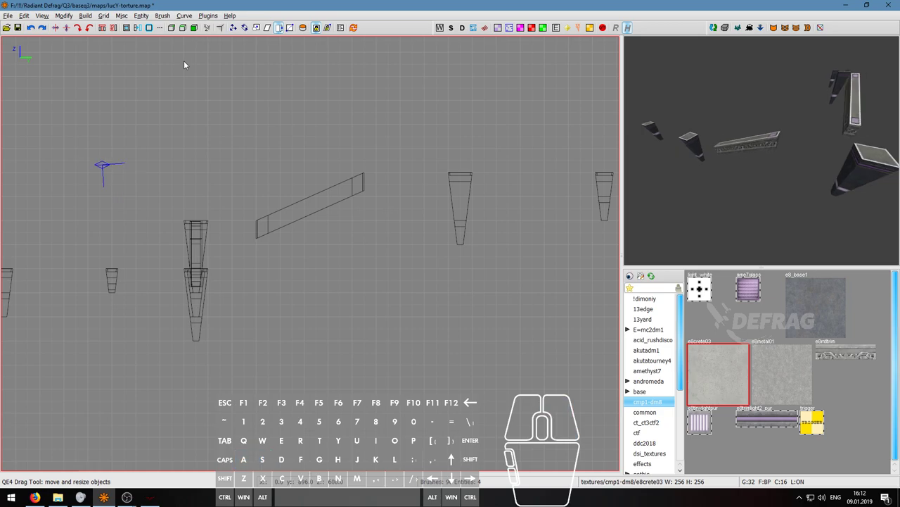
Step: Compile the map with the single bsp +noOb build, switch to DeFRaG and load the lucy-torture map
click(85, 15)
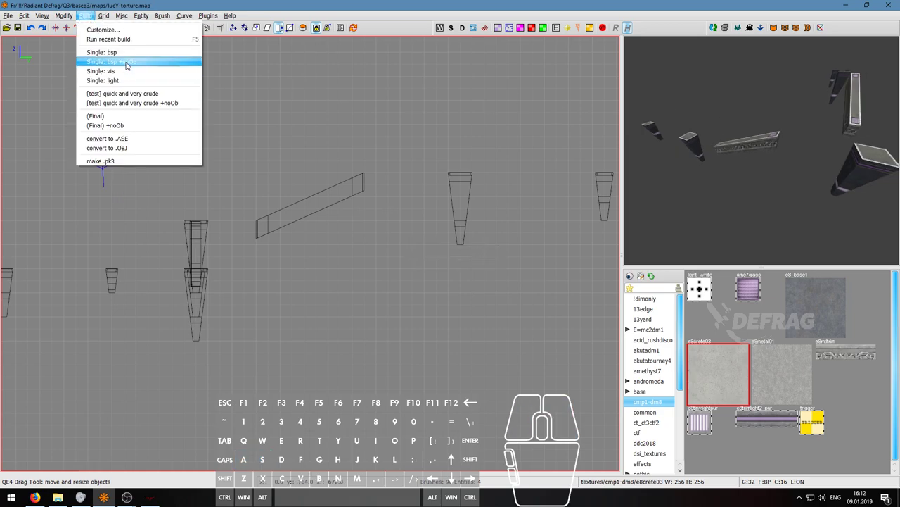
click(113, 63)
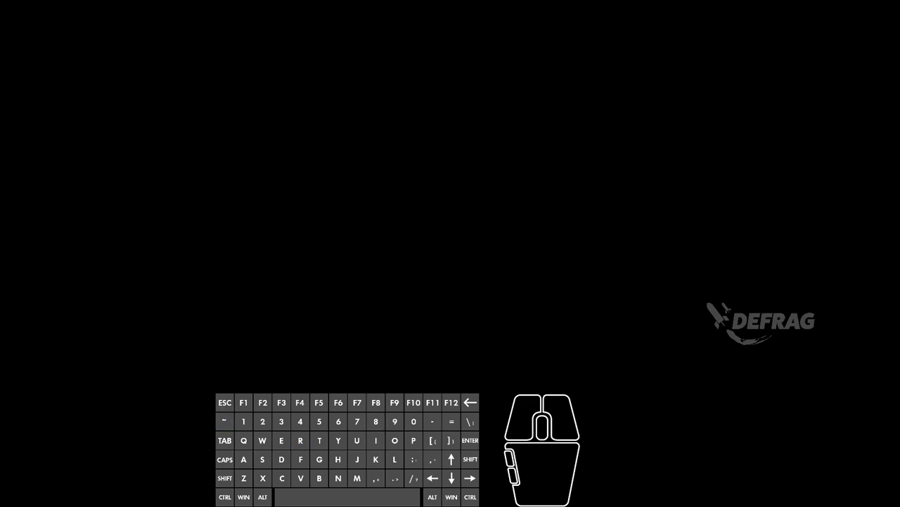
key(shift+Escape)
text(map )
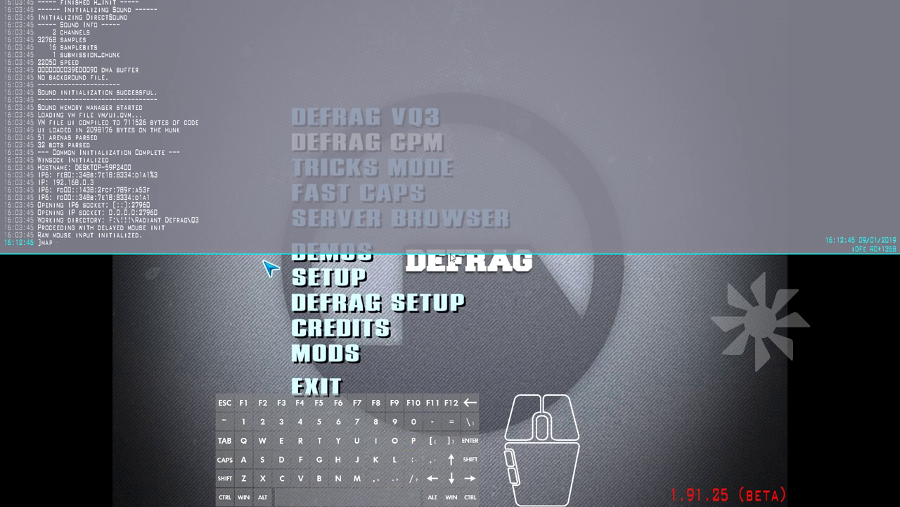
text(lucy-torture)
key(Return)
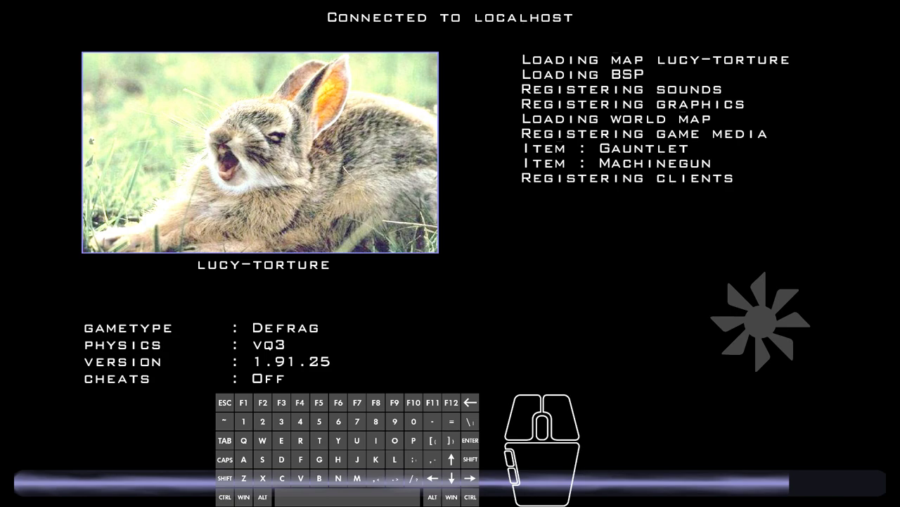
Step: Change the r_fastsky setting through the game console
key(grave)
text(r_fastsky)
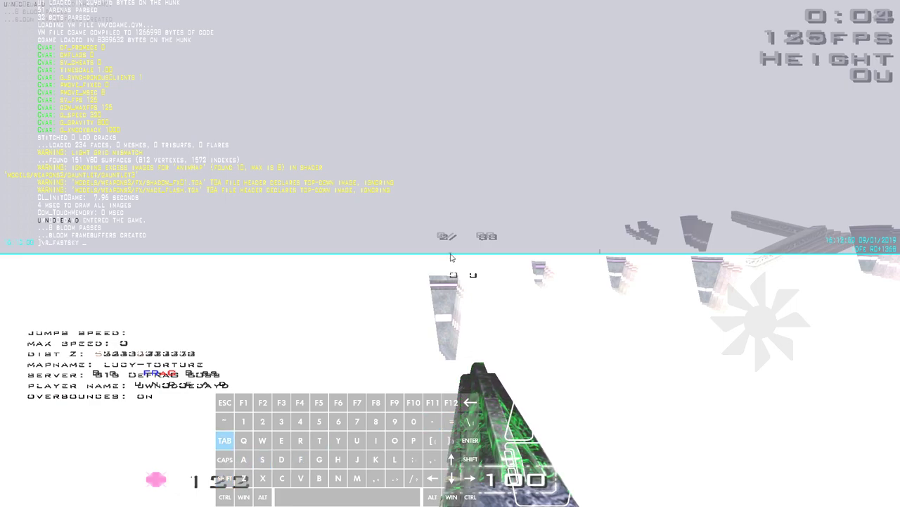
key(Return)
key(grave)
Step: Playtest the first jumps from the start pillar towards the following floating pillars
key(shift)
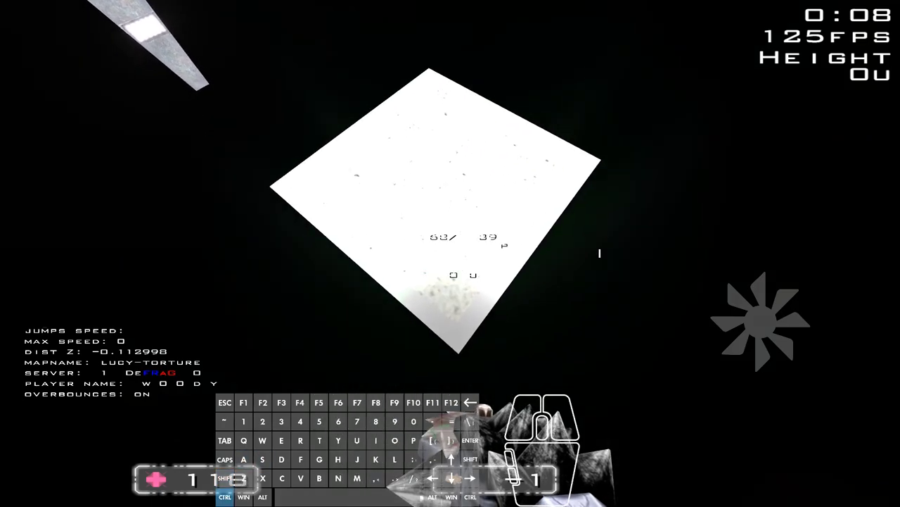
key(ctrl)
click(450, 253)
key(w)
key(a)
right_click(450, 254)
key(d)
right_click(451, 253)
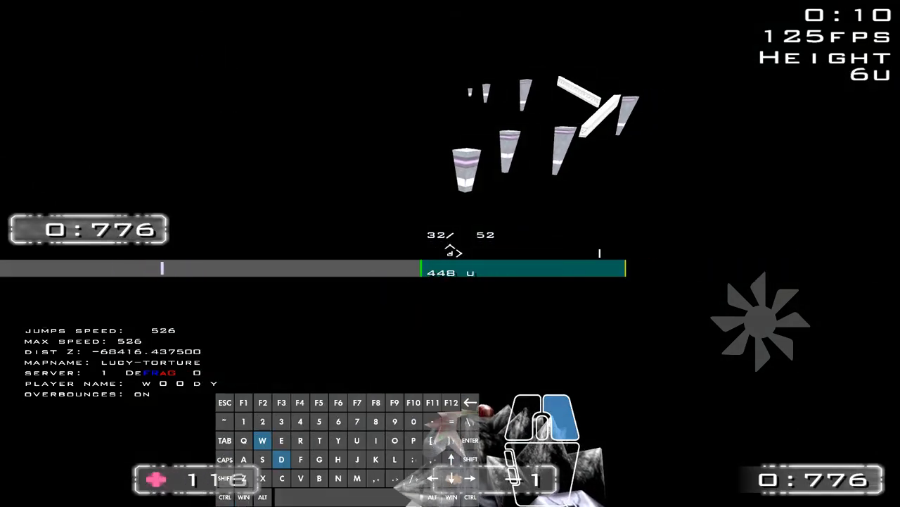
right_click(450, 253)
right_click(451, 253)
key(z)
key(w)
key(d)
right_click(450, 253)
right_click(450, 254)
right_click(450, 253)
right_click(450, 253)
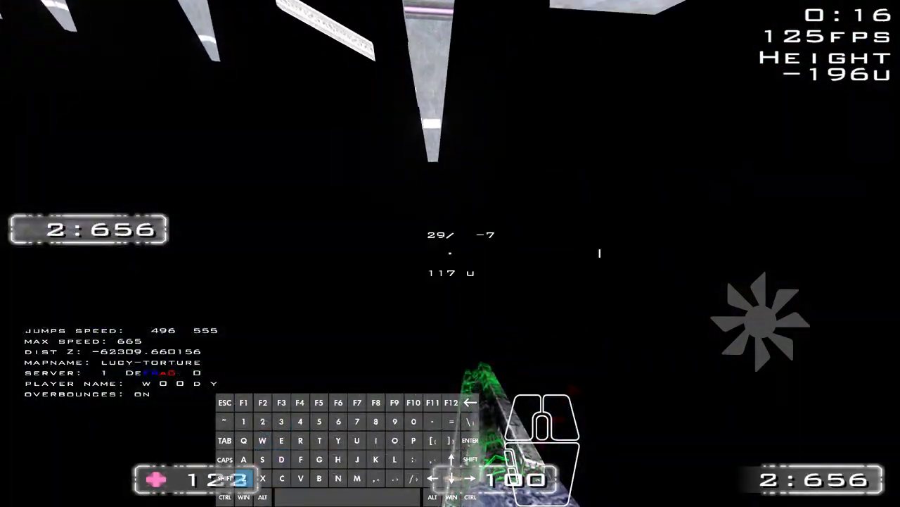
Step: Restart the run and test the opening jumps between the first pillars again
key(z)
key(w)
key(a)
right_click(450, 253)
key(d)
right_click(450, 253)
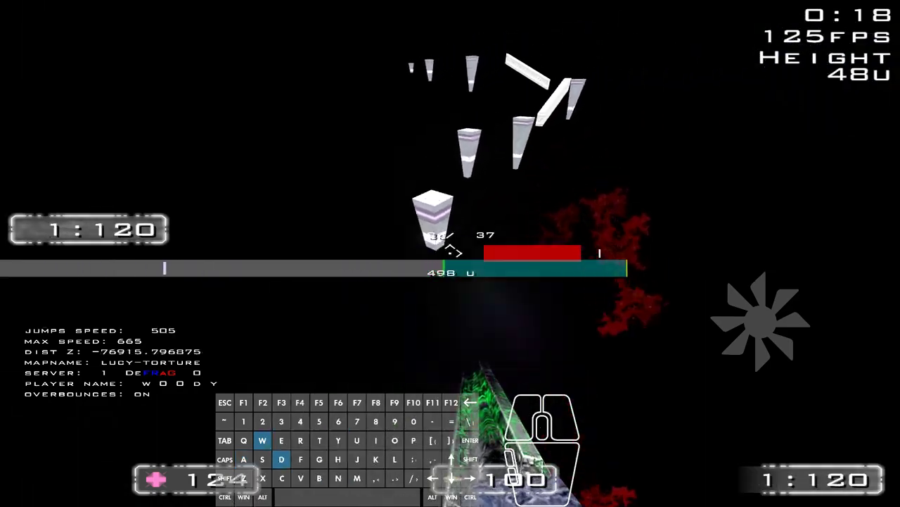
right_click(450, 253)
click(450, 254)
key(s)
key(w)
key(a)
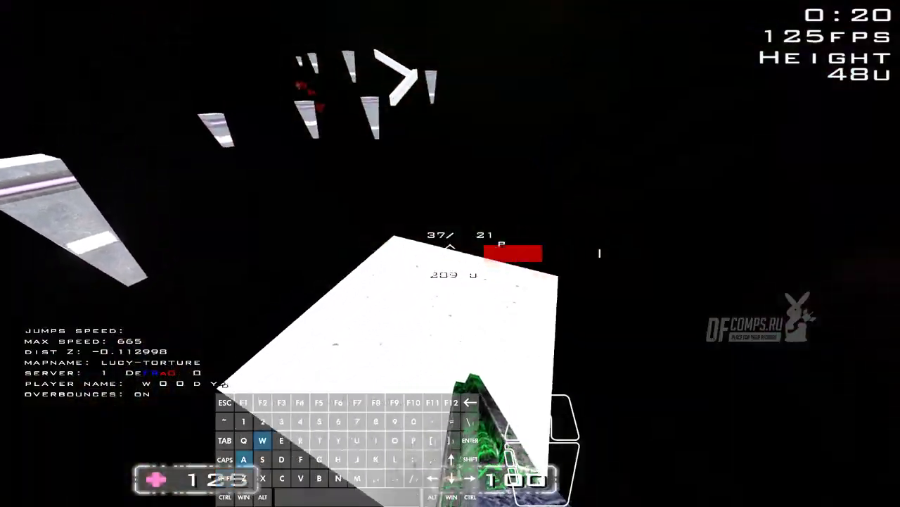
Step: Playtest the jumps across the middle pillars onto the first slanted beam
right_click(450, 254)
key(d)
right_click(450, 253)
right_click(450, 253)
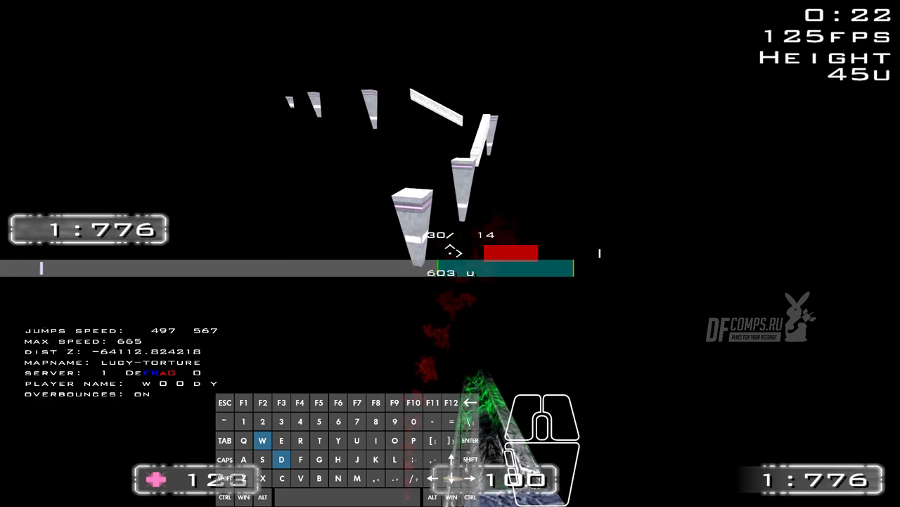
right_click(450, 253)
key(w)
right_click(450, 253)
right_click(450, 253)
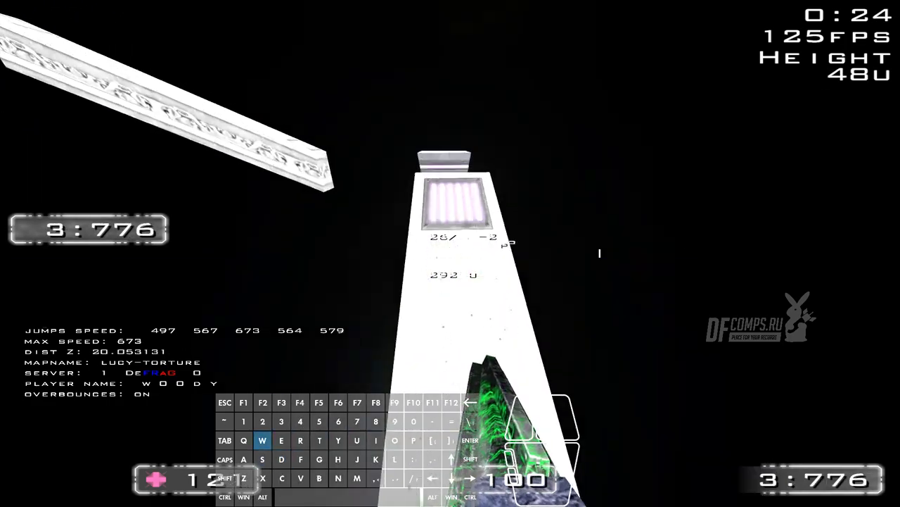
Step: Playtest the route from the first slanted beam onwards to the second beam and last pillars, and leave the game
key(a)
right_click(450, 253)
key(w)
right_click(450, 253)
key(d)
right_click(451, 253)
key(a)
key(d)
key(s)
key(shift)
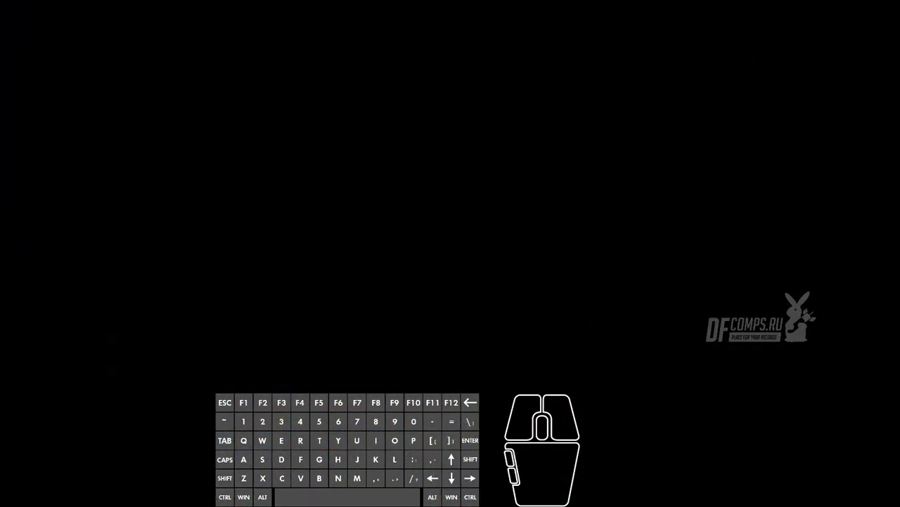
Step: Switch back to the Radiant editor, check the whole course layout in the XY view and clear the start timer selection
right_click(451, 253)
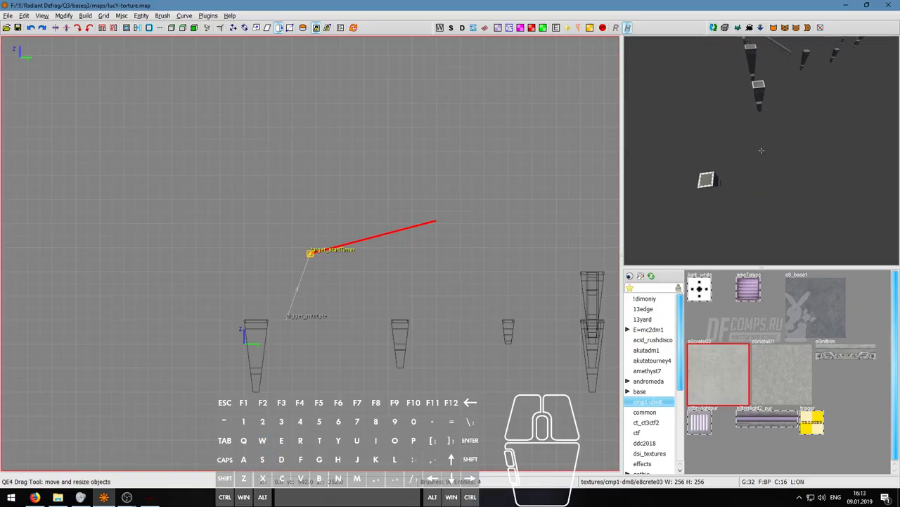
scroll(762, 150, down, 3)
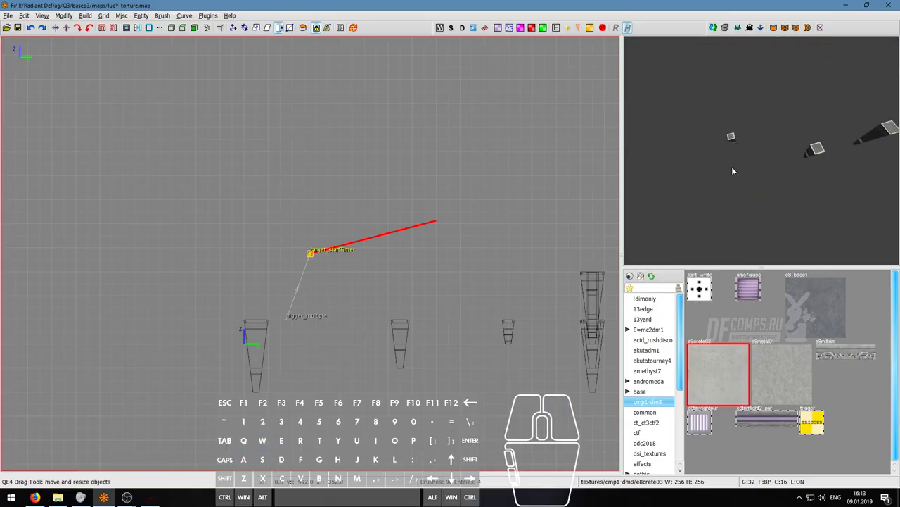
key(s)
scroll(363, 261, down, 1)
key(s)
scroll(374, 265, down, 5)
right_drag(437, 259, 299, 293)
scroll(437, 259, up, 2)
scroll(317, 310, up, 2)
key(ctrl+Tab)
scroll(323, 258, up, 1)
right_drag(323, 259, 244, 447)
right_drag(470, 175, 412, 166)
scroll(442, 228, down, 1)
right_drag(404, 247, 382, 216)
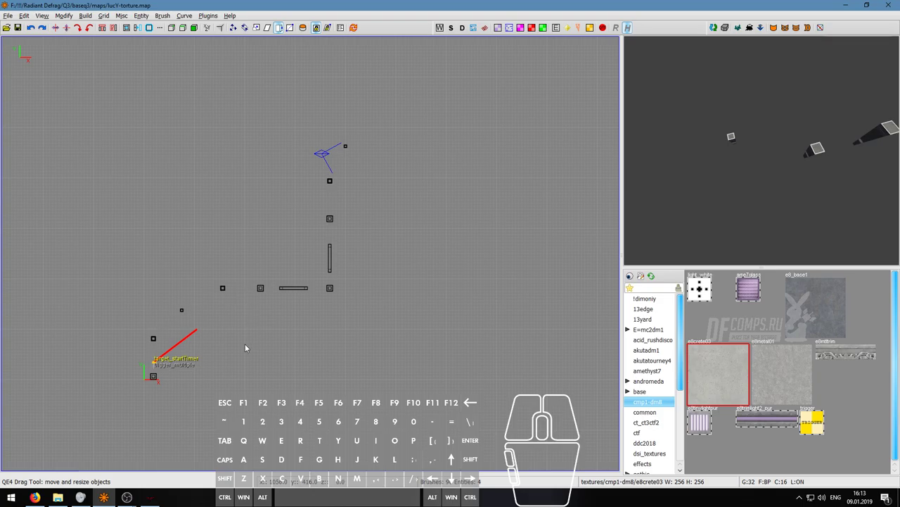
key(Escape)
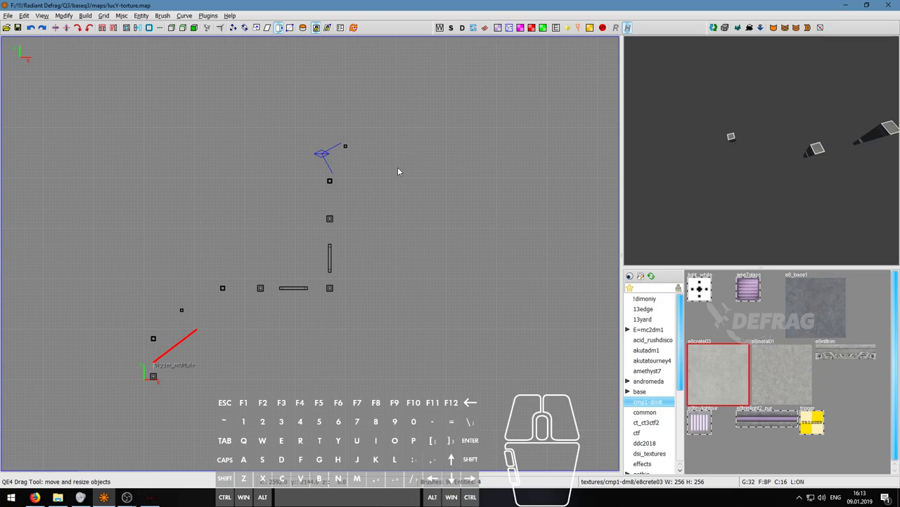
Step: Examine the beams and the final pillars of the course in the 3D view and the XY layout
right_click(746, 173)
key(w)
key(d)
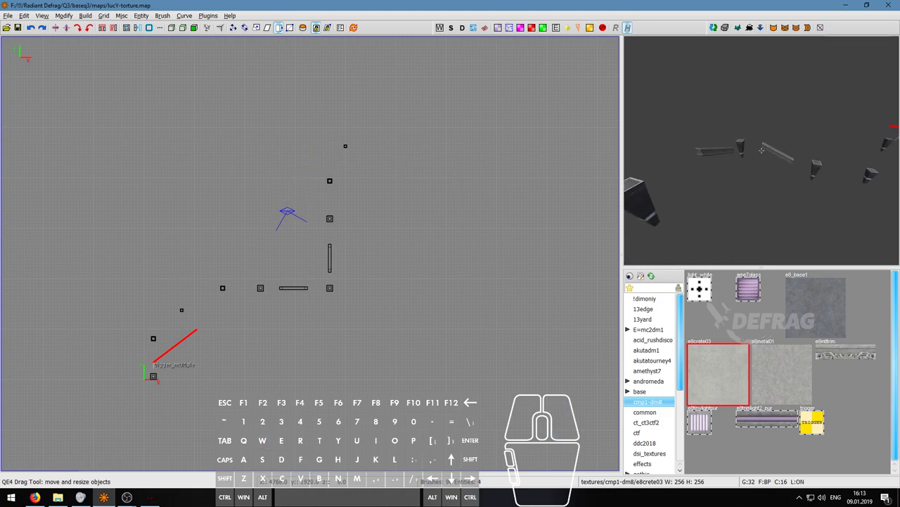
key(w)
key(w)
key(d)
key(s)
right_click(762, 151)
right_drag(344, 297, 284, 314)
scroll(338, 298, down, 1)
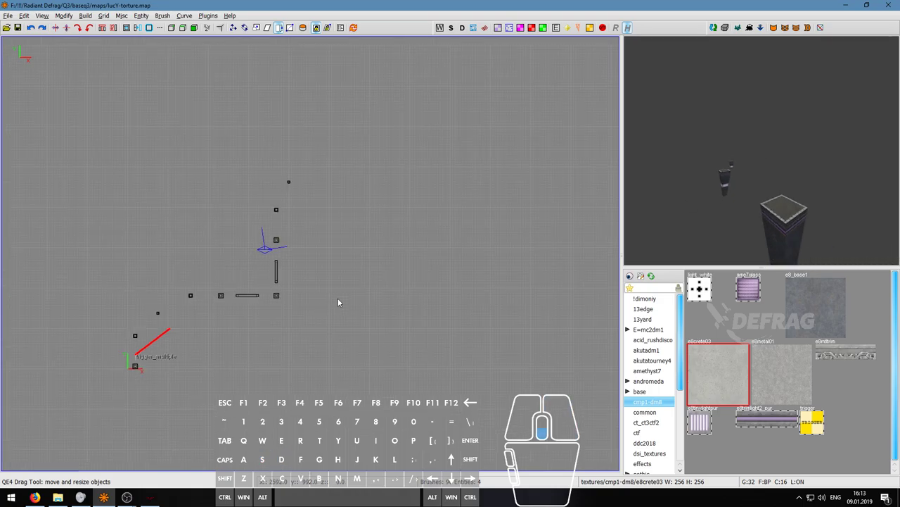
scroll(301, 212, up, 1)
Step: Place a copy of the middle section of the small pillar at the course's far end beside that pillar in the XY view
right_click(688, 175)
key(w)
key(d)
key(w)
key(a)
right_click(687, 175)
shift+click(687, 166)
scroll(305, 190, up, 6)
right_drag(295, 172, 267, 242)
scroll(297, 174, down, 1)
scroll(274, 228, up, 3)
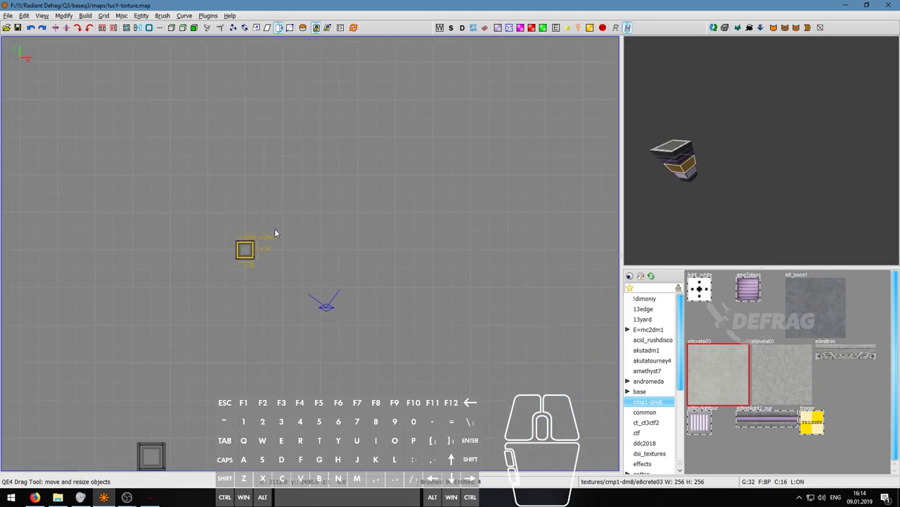
scroll(273, 254, down, 1)
drag(261, 254, 333, 254)
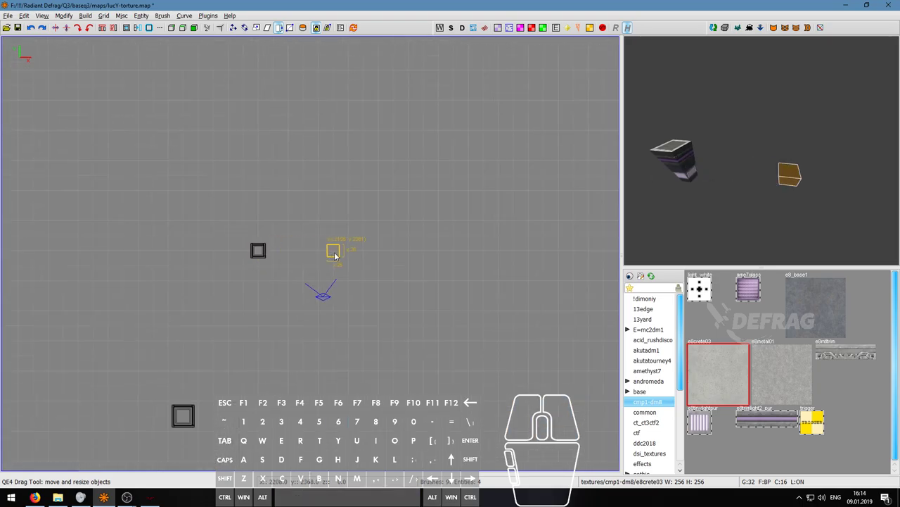
Step: Turn the copied section into a four-sided prism brush with the e8crete03 texture
scroll(334, 255, up, 3)
scroll(335, 256, down, 3)
key(ctrl+4)
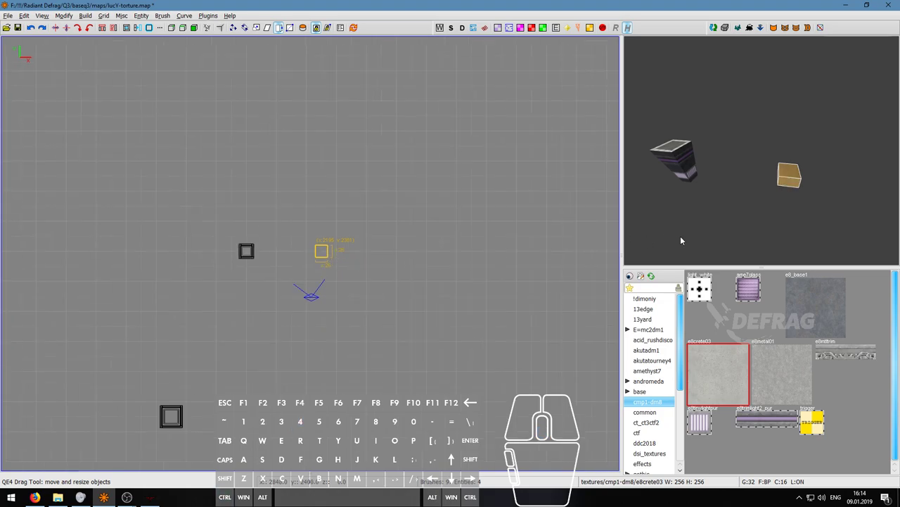
Step: Try moving the prism brush farther away from the small pillar in the XY view
right_click(679, 240)
key(w)
key(d)
right_click(761, 150)
scroll(319, 253, up, 2)
mouse_move(322, 245)
mouse_down()
mouse_move(308, 235)
mouse_move(424, 255)
mouse_up()
key(ctrl+z)
key(ctrl+z)
key(ctrl+y)
key(ctrl+z)
key(ctrl+y)
Step: Resize the prism brush to 64 by 128 units and position it beside the small pillar in the XY view
drag(330, 242, 375, 221)
mouse_move(363, 223)
mouse_down()
mouse_move(325, 245)
mouse_move(342, 237)
mouse_move(338, 229)
mouse_move(334, 244)
mouse_up()
key(4)
scroll(316, 241, up, 4)
key(ctrl+g)
drag(386, 297, 388, 282)
drag(578, 235, 459, 227)
drag(363, 179, 361, 106)
right_drag(739, 161, 740, 162)
scroll(739, 161, down, 2)
drag(343, 199, 345, 206)
scroll(348, 261, down, 2)
drag(349, 287, 346, 362)
drag(338, 259, 265, 258)
Step: In the XZ view, align the block's top with the small pillar's top and extend the block down to 64 units high
right_click(690, 201)
key(a)
key(w)
key(d)
key(s)
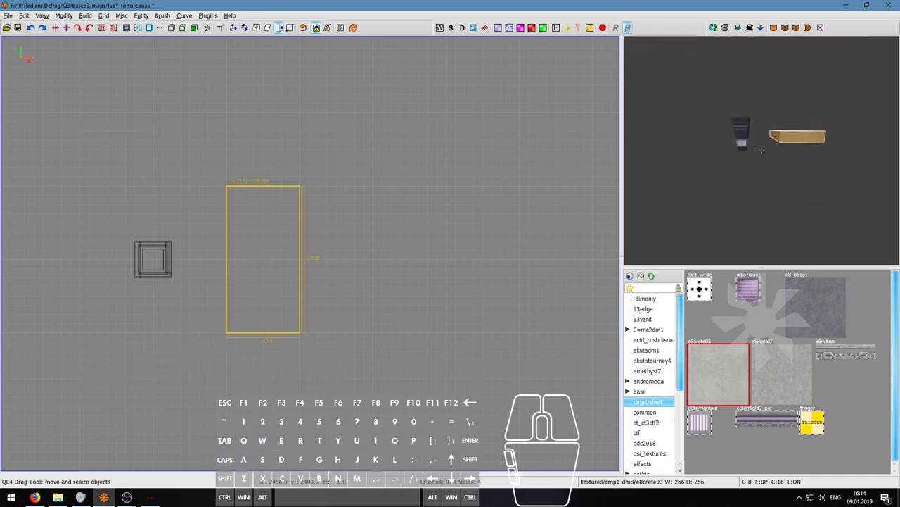
key(d)
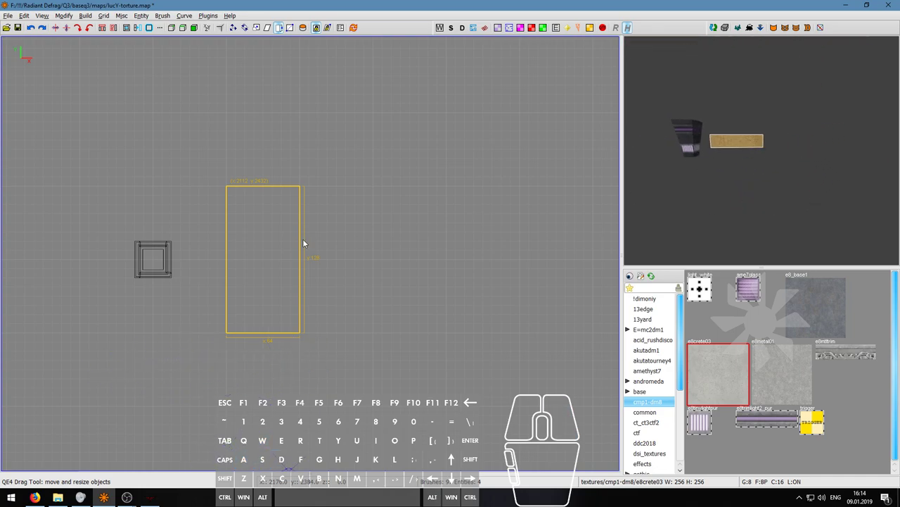
key(ctrl+Tab)
drag(313, 253, 314, 227)
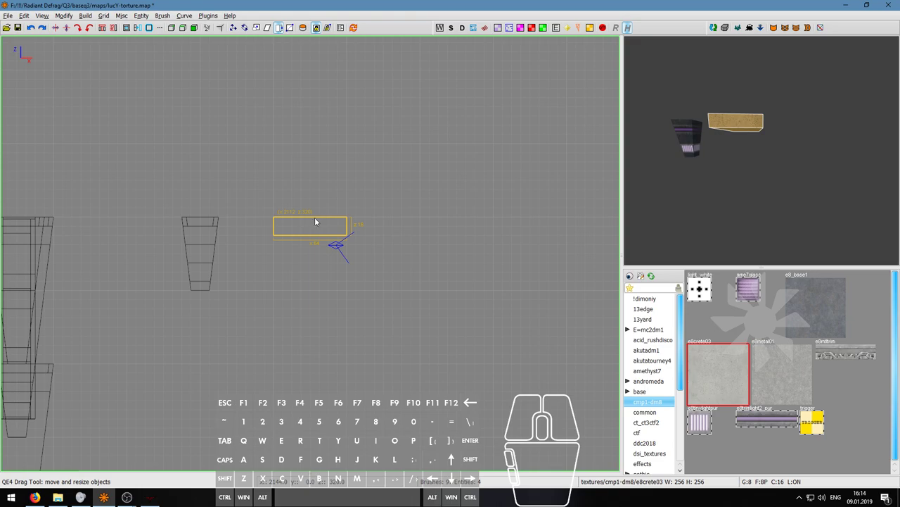
drag(324, 270, 329, 290)
key(ctrl+g)
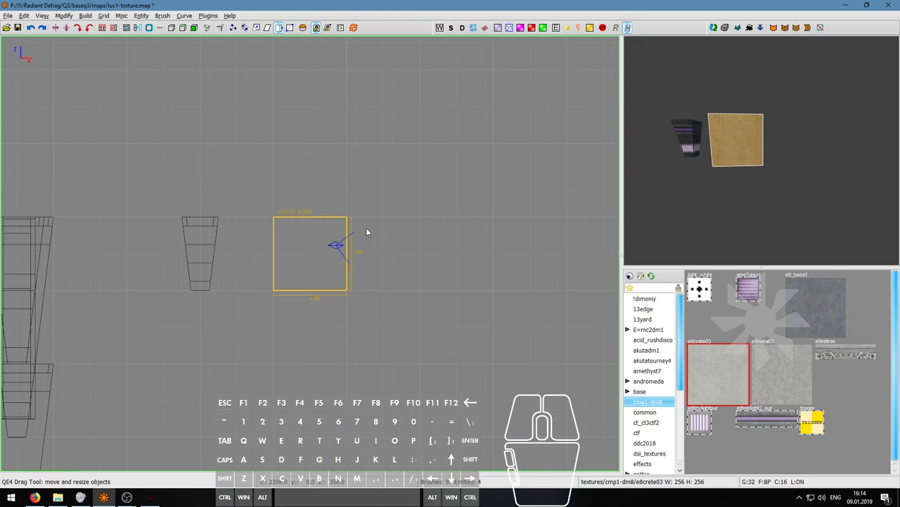
Step: Examine the block beside the small pillar from several sides in the 3D view
right_click(710, 197)
key(w)
key(s)
key(d)
right_click(762, 150)
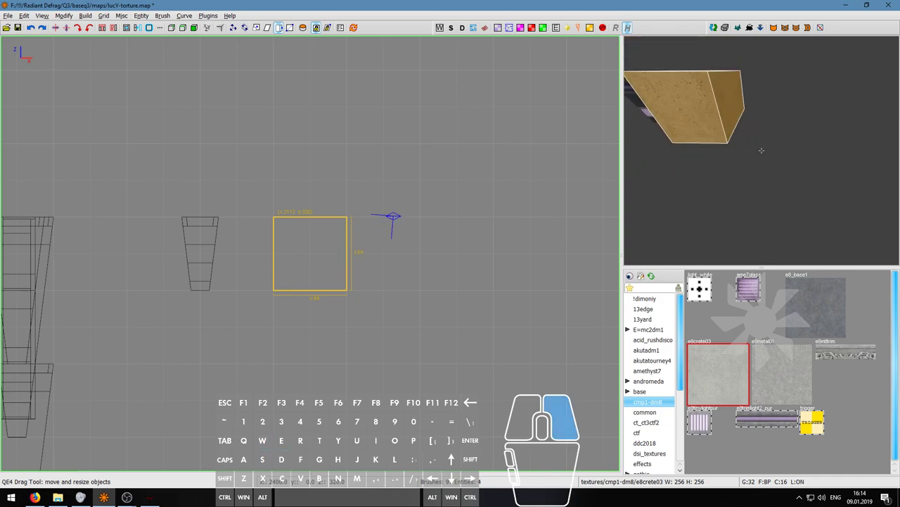
scroll(351, 254, down, 2)
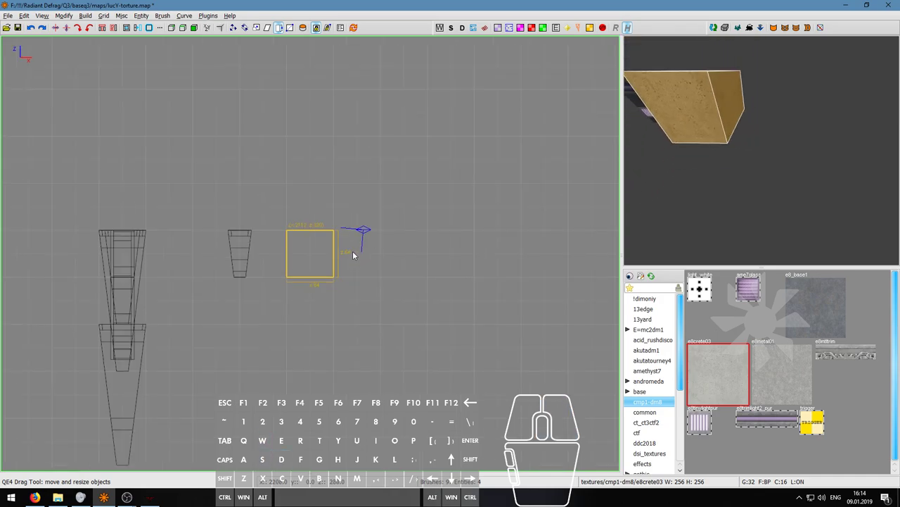
right_click(761, 150)
key(s)
key(a)
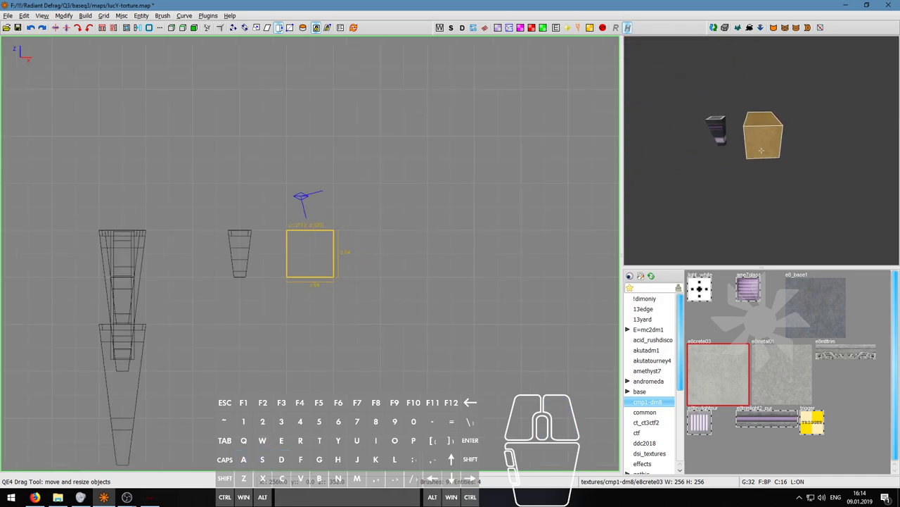
key(w)
key(d)
key(s)
key(a)
key(w)
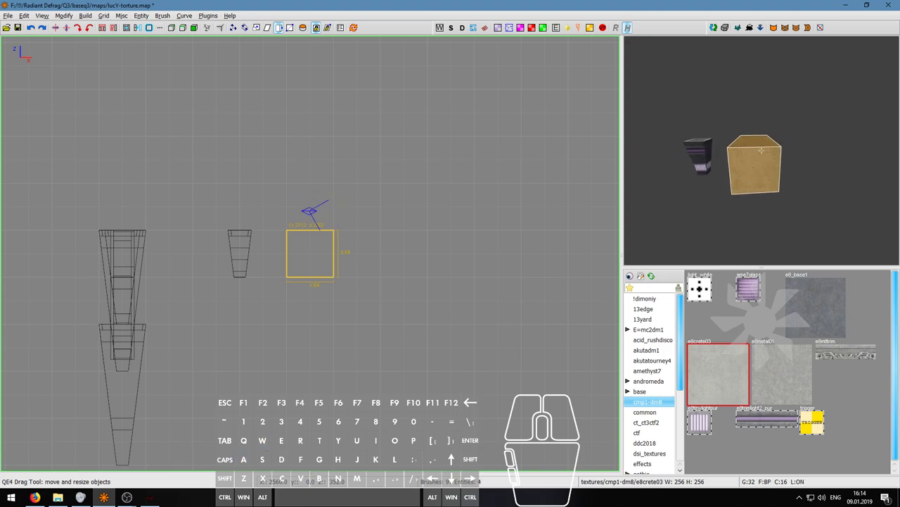
right_click(762, 150)
Step: Reduce the block's height to 32 units and place a copy directly on top of it
drag(320, 319, 317, 298)
right_drag(292, 285, 271, 332)
key(space)
mouse_move(286, 288)
mouse_down()
mouse_move(296, 267)
mouse_move(330, 267)
mouse_move(291, 269)
mouse_up()
Step: Skew the upper copy into a slab rising away from the small pillar, 96 units high overall
mouse_move(308, 225)
mouse_down()
mouse_move(294, 195)
mouse_move(305, 240)
mouse_move(316, 240)
mouse_move(314, 223)
mouse_up()
key(q)
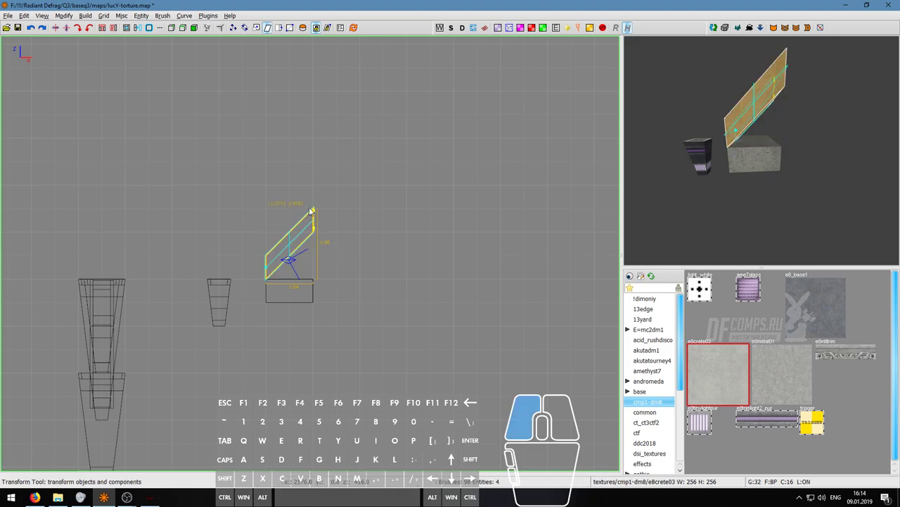
key(Escape)
Step: Examine the slanted copy above the flat block in the 3D view
right_click(784, 182)
key(w)
key(a)
key(w)
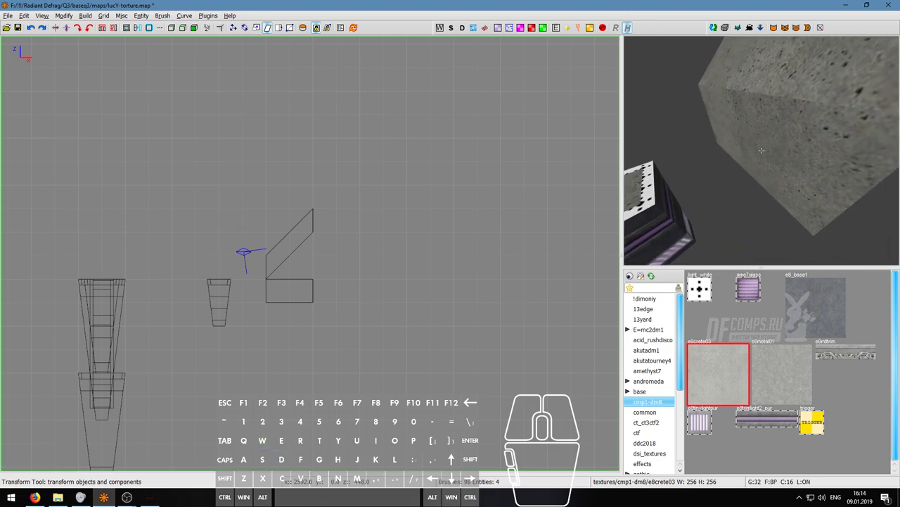
key(s)
key(d)
key(w)
key(a)
key(d)
key(a)
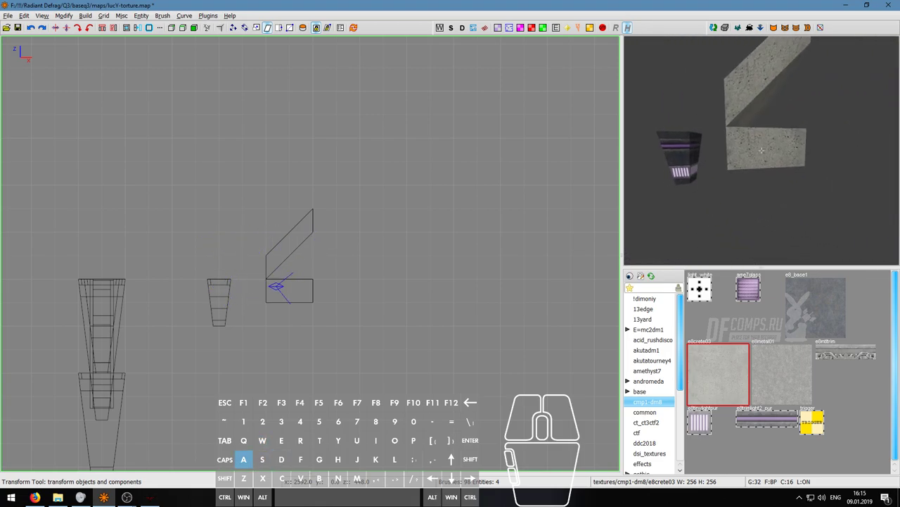
Step: Delete the flat block beneath the slanted slab
shift+click(764, 154)
key(q)
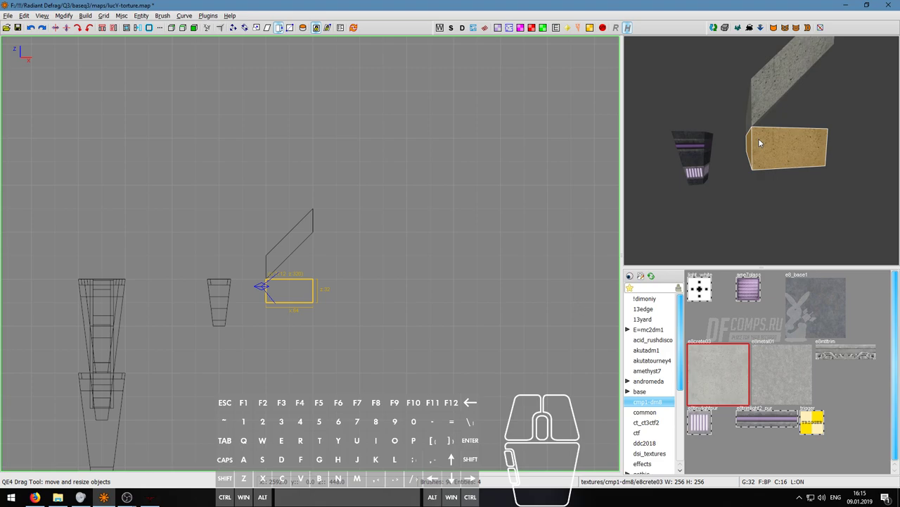
key(BackSpace)
Step: Try lowering the slanted slab to the small pillar's level and skewing it more steeply
shift+click(758, 112)
drag(280, 258, 279, 276)
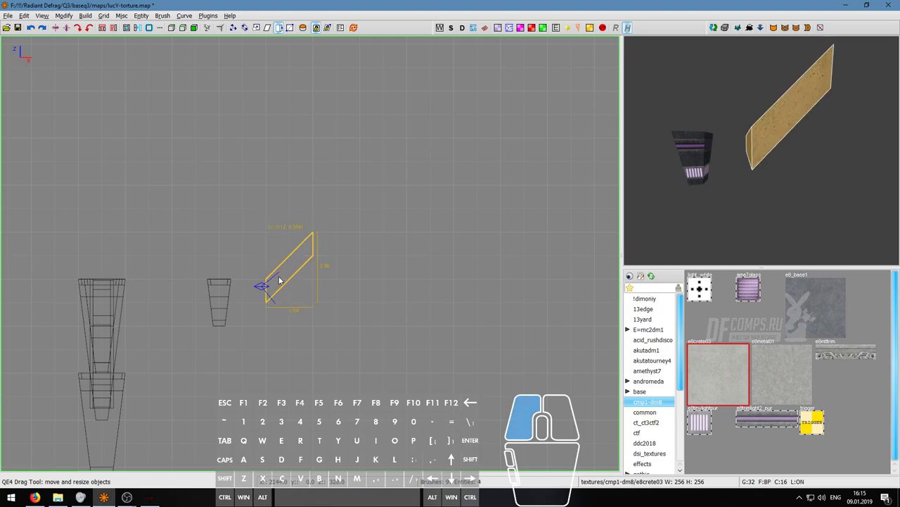
key(q)
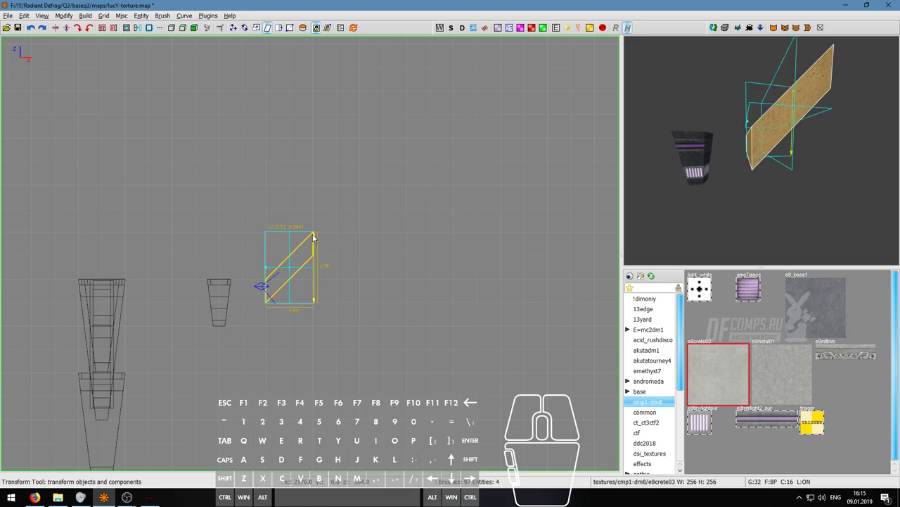
drag(314, 230, 314, 211)
key(Escape)
right_click(693, 187)
key(d)
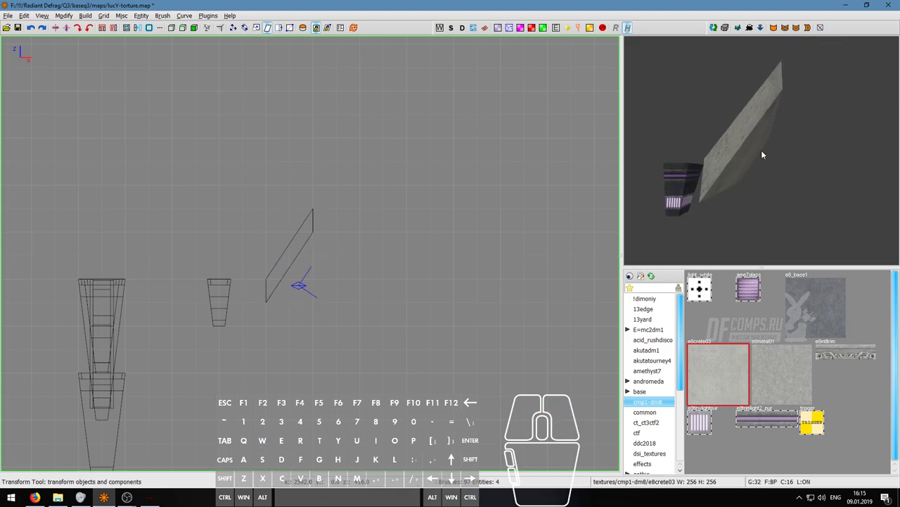
key(ctrl+z)
key(ctrl+z)
Step: Rebuild the slanted slab as a four-sided box and resize it to 64 units wide and 128 units high in the XZ view
shift+click(746, 131)
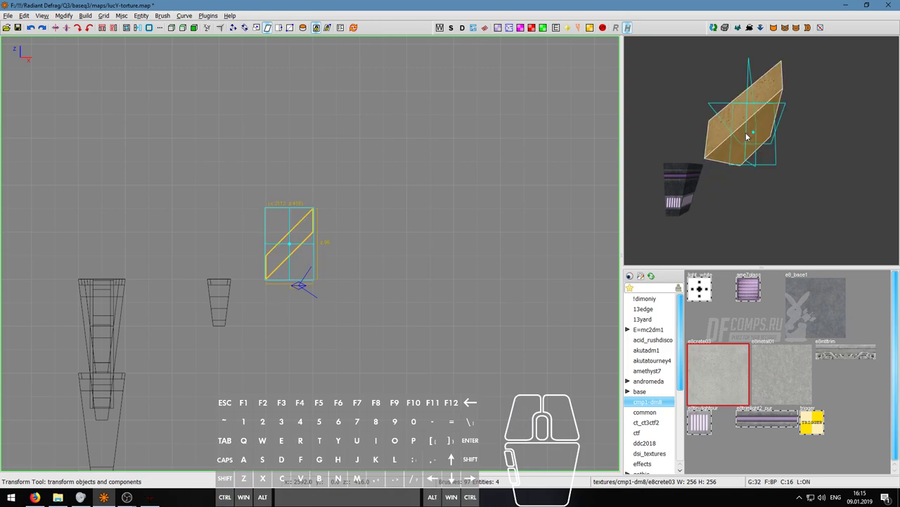
scroll(311, 252, up, 1)
key(Escape)
shift+click(300, 237)
key(q)
key(ctrl+4)
mouse_move(297, 247)
mouse_down()
mouse_move(322, 300)
mouse_move(307, 305)
mouse_up()
key(ctrl+g)
mouse_move(283, 231)
mouse_down()
mouse_move(300, 273)
mouse_move(294, 204)
mouse_up()
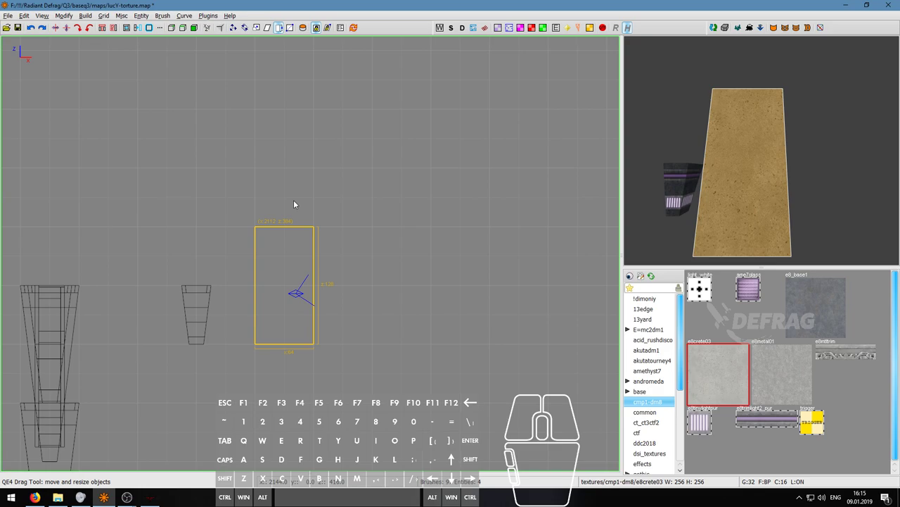
Step: Raise the box's top to z 416 and clip it diagonally from the small pillar's top level up to the far upper corner
mouse_move(308, 229)
mouse_down()
mouse_move(281, 144)
mouse_move(283, 176)
mouse_up()
key(x)
click(314, 198)
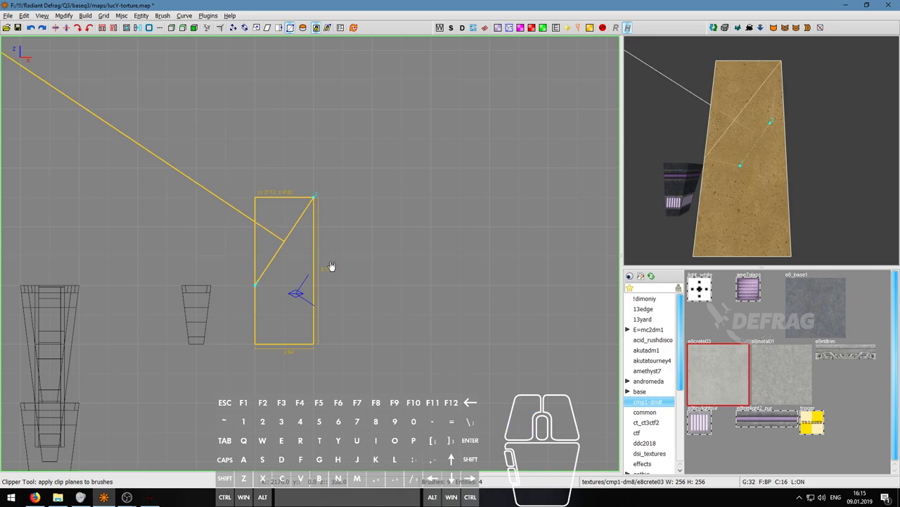
key(Return)
Step: Apply the e8crete03 texture to the clipped wedge brush
right_click(763, 123)
key(w)
key(a)
key(Escape)
key(d)
right_click(762, 123)
key(x)
right_drag(765, 113, 770, 102)
shift+click(767, 114)
click(727, 366)
key(Escape)
Step: Examine the textured wedge and its slope from the small pillar's side in the 3D view
right_click(764, 141)
key(s)
key(a)
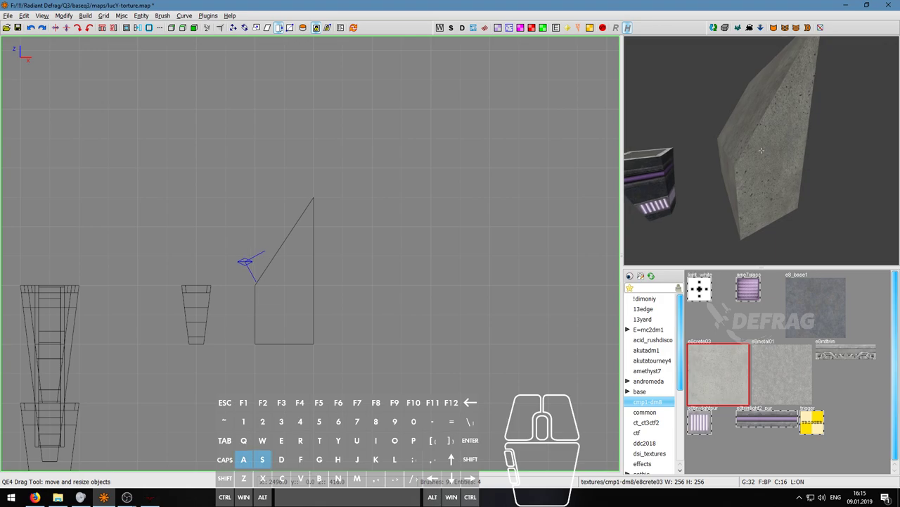
right_click(762, 150)
key(w)
key(d)
key(a)
key(d)
key(a)
right_click(761, 150)
Step: Clip the wedge's pointed tip off horizontally, 8 units below its peak, with the grid at 8
shift+click(775, 149)
scroll(323, 215, up, 2)
key(4)
scroll(299, 205, up, 3)
scroll(296, 199, up, 1)
key(x)
click(295, 199)
click(321, 201)
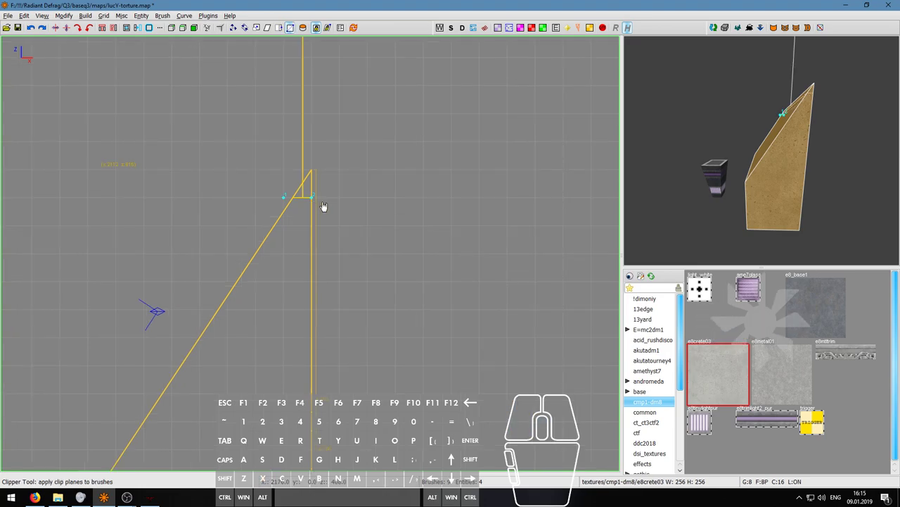
key(Return)
key(Escape)
Step: Retexture the truncated wedge with e8crete03 so the newly cut top face is covered
right_click(761, 150)
key(w)
scroll(761, 149, down, 5)
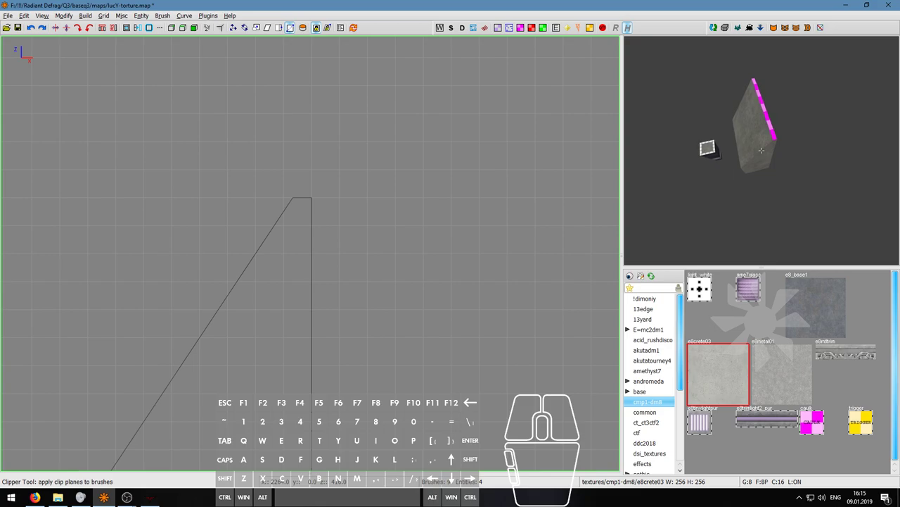
right_click(761, 150)
click(765, 152)
key(x)
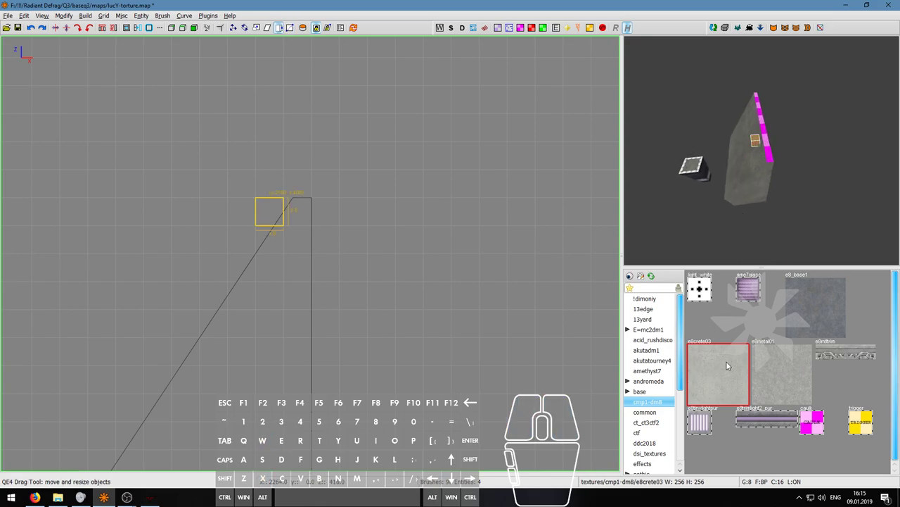
shift+click(754, 152)
click(738, 358)
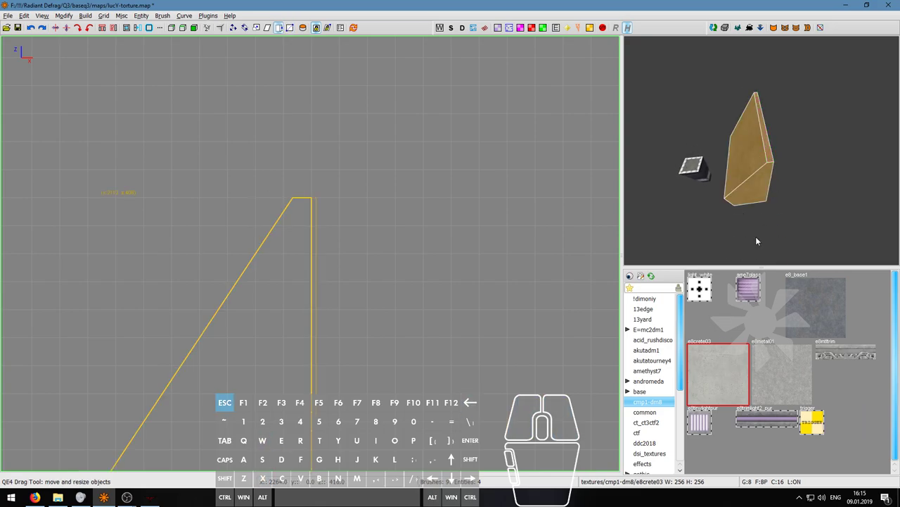
key(Escape)
Step: Widen the wedge to 80 units in the XZ view by extending its side toward the small pillar
right_click(754, 232)
key(s)
key(d)
key(s)
right_click(762, 151)
shift+click(736, 157)
scroll(563, 219, down, 2)
right_drag(429, 238, 404, 95)
mouse_move(354, 268)
mouse_down()
mouse_move(466, 261)
mouse_move(432, 277)
mouse_move(365, 272)
mouse_up()
scroll(466, 261, down, 2)
drag(272, 265, 248, 265)
drag(314, 266, 333, 264)
key(Escape)
Step: Examine the widened wedge next to the small pillar from several sides in the 3D view and select the wedge
scroll(366, 265, down, 2)
right_click(761, 149)
key(w)
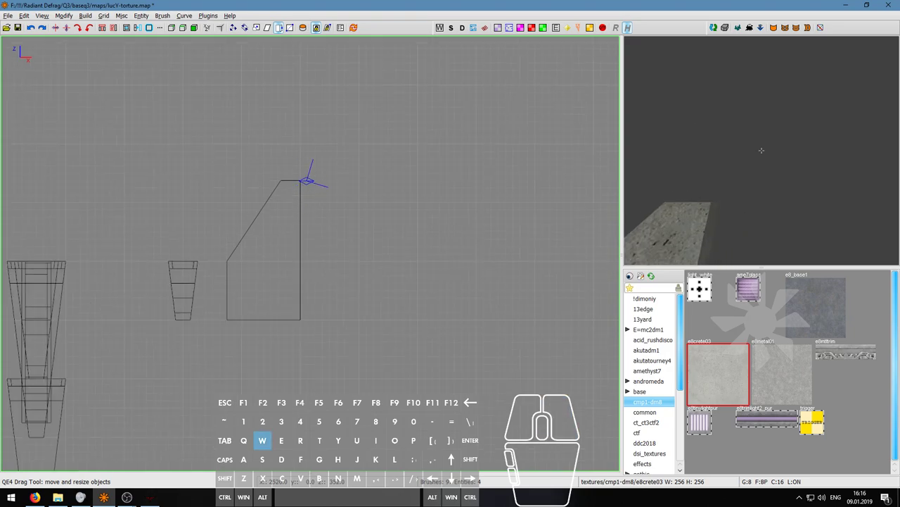
key(a)
key(w)
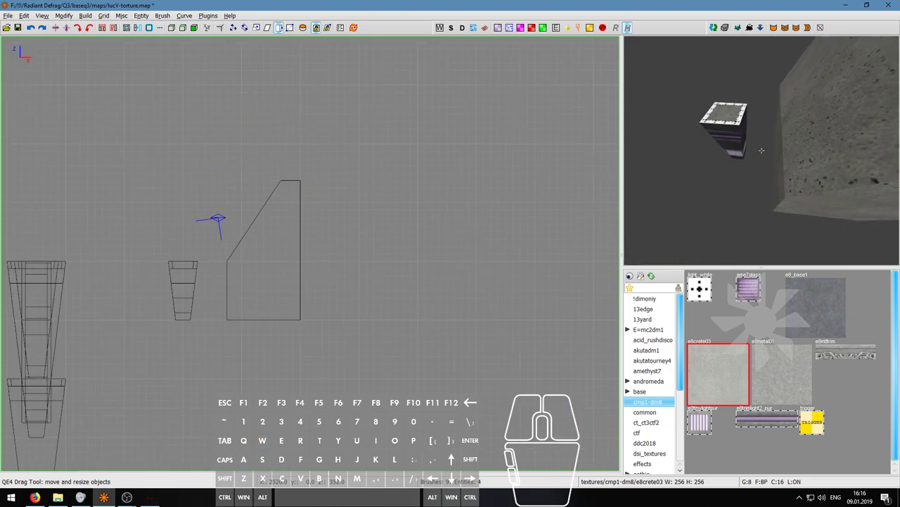
key(w)
key(s)
key(d)
key(d)
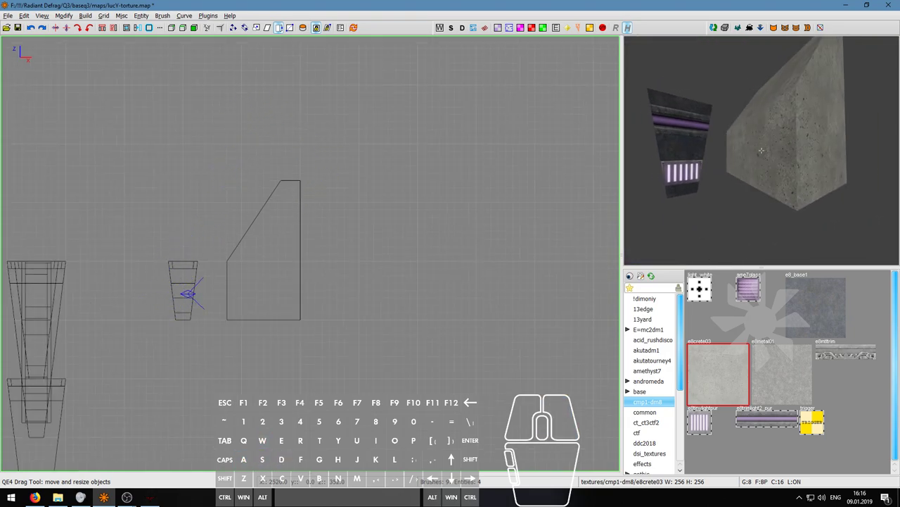
key(d)
key(a)
right_click(761, 149)
shift+click(763, 152)
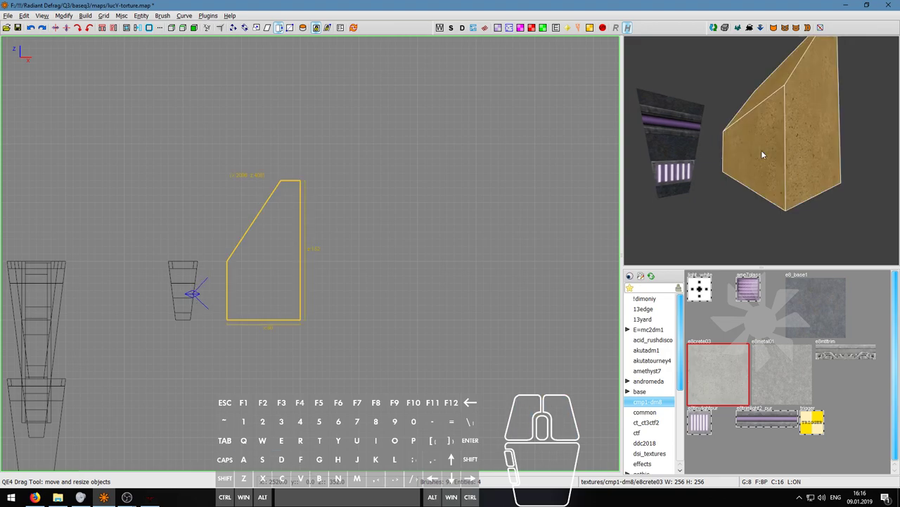
Step: Inspect the widened wedge from above and from its far side in the 3D view, deselecting and reselecting it
right_click(762, 154)
key(d)
key(s)
key(Escape)
key(w)
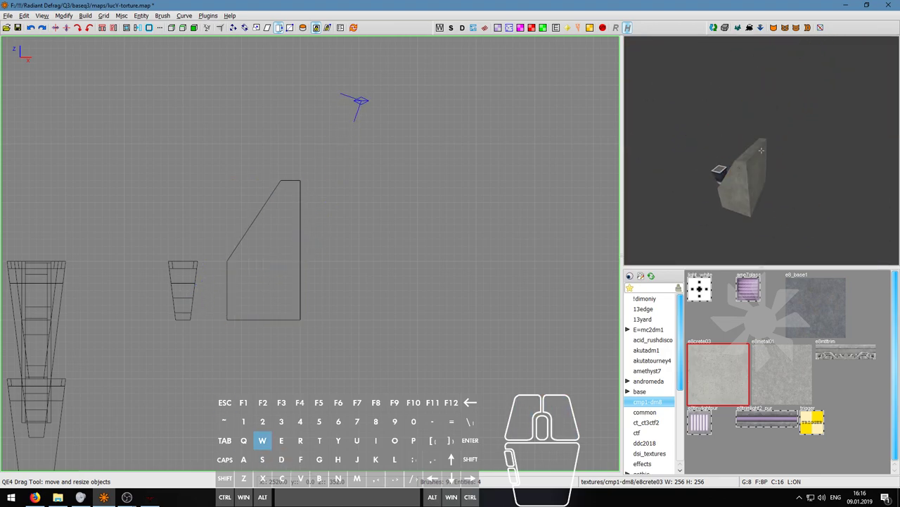
key(w)
key(s)
key(s)
right_click(761, 150)
shift+click(761, 151)
scroll(345, 229, down, 1)
right_drag(314, 237, 262, 267)
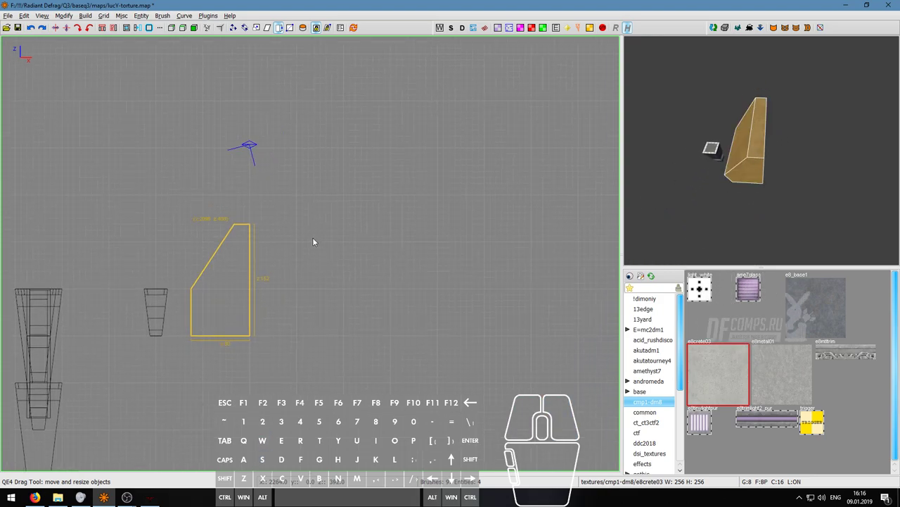
right_click(696, 184)
key(a)
key(s)
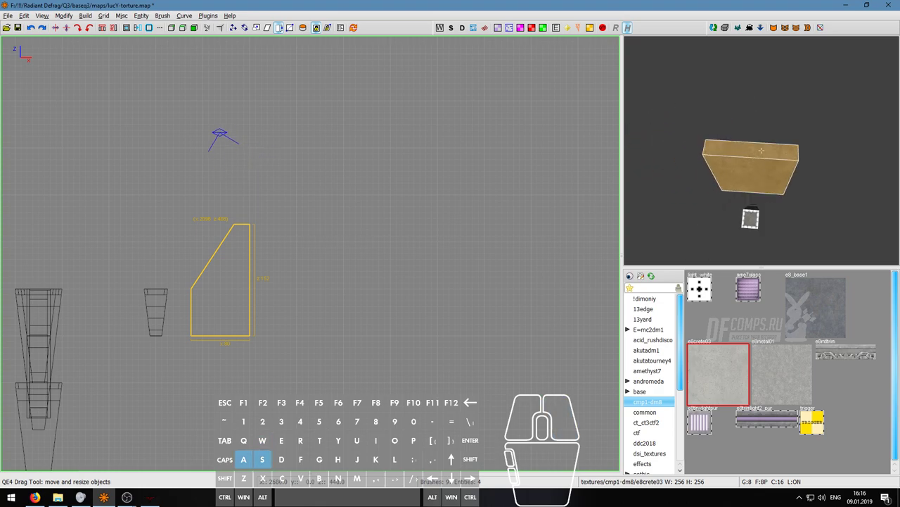
Step: Duplicate the wedge in the top view, place the copy past its tall side and narrow it to 8 units along Y
scroll(278, 285, down, 3)
key(ctrl+Tab)
key(ctrl+Tab)
scroll(320, 270, up, 3)
right_drag(354, 279, 295, 318)
key(space)
drag(229, 282, 294, 281)
drag(293, 214, 295, 249)
drag(318, 367, 317, 329)
drag(302, 247, 301, 256)
Step: Centre the narrow slab on the wedge's midline in the top view, setting the grid to 16
scroll(304, 285, up, 3)
scroll(306, 290, up, 2)
key(4)
key(5)
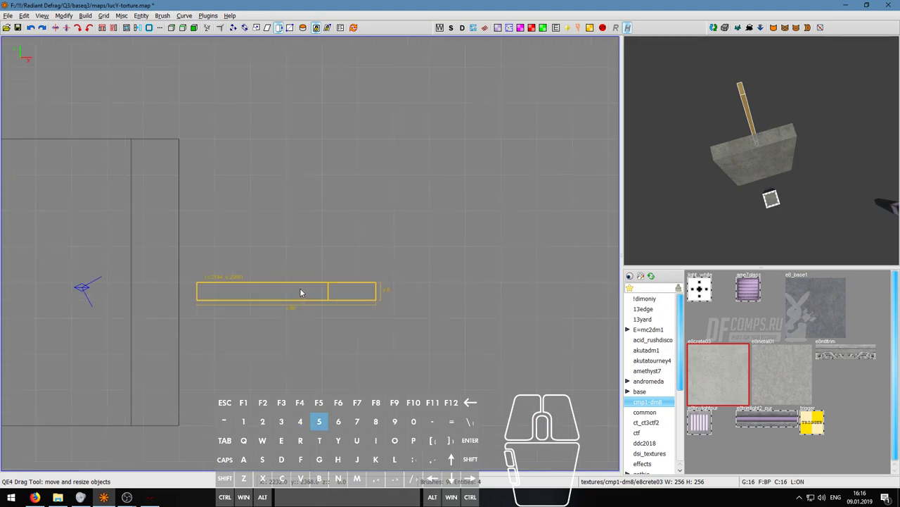
drag(300, 287, 300, 282)
scroll(301, 283, down, 5)
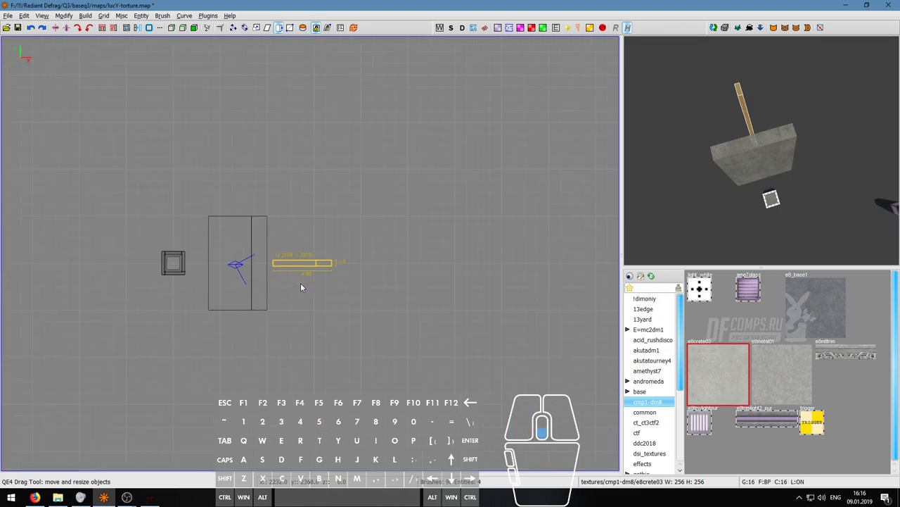
Step: Convert the narrow slab into a four-sided block and move it clear of the wedge in the top view
right_click(718, 183)
key(w)
key(d)
key(a)
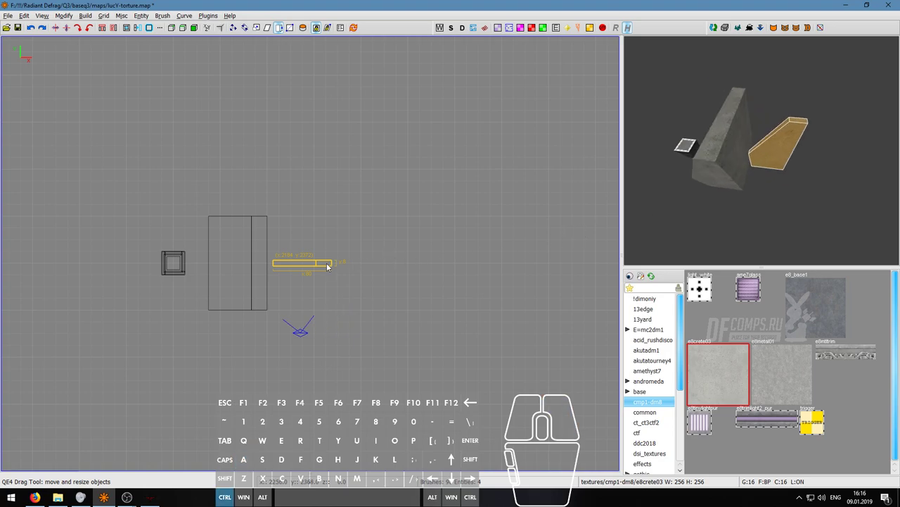
key(ctrl+3)
key(ctrl+4)
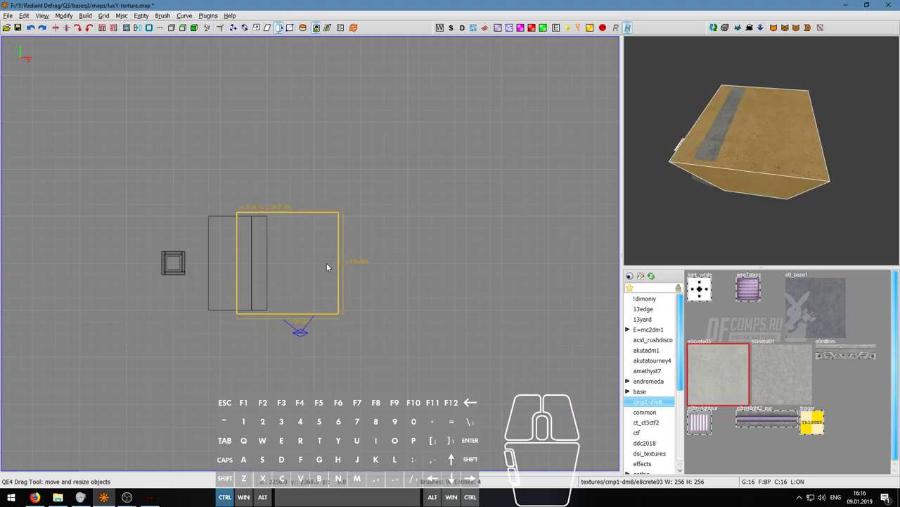
drag(293, 162, 298, 209)
drag(287, 378, 291, 330)
drag(300, 263, 331, 259)
Step: Regenerate the four-sided block snapped to the grid and narrow it to 16 units along Y, centred on the wedge
scroll(326, 267, up, 4)
key(ctrl+4)
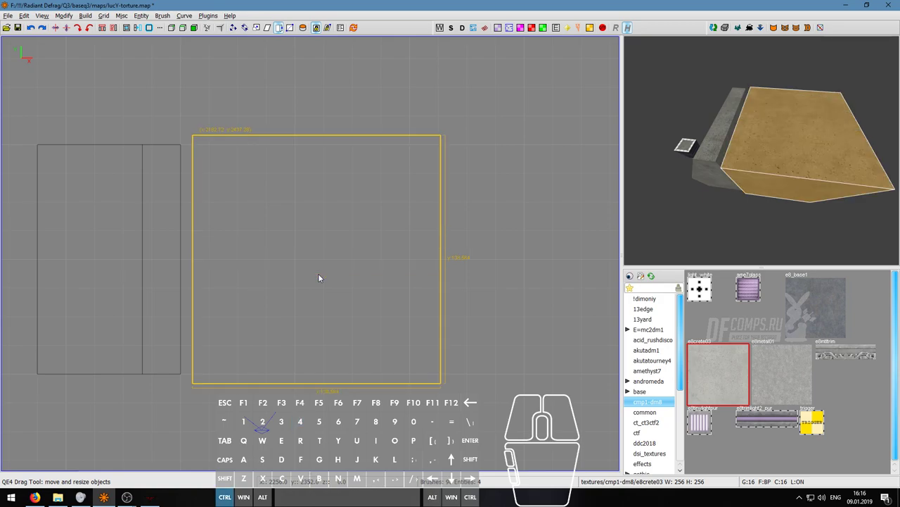
key(ctrl+g)
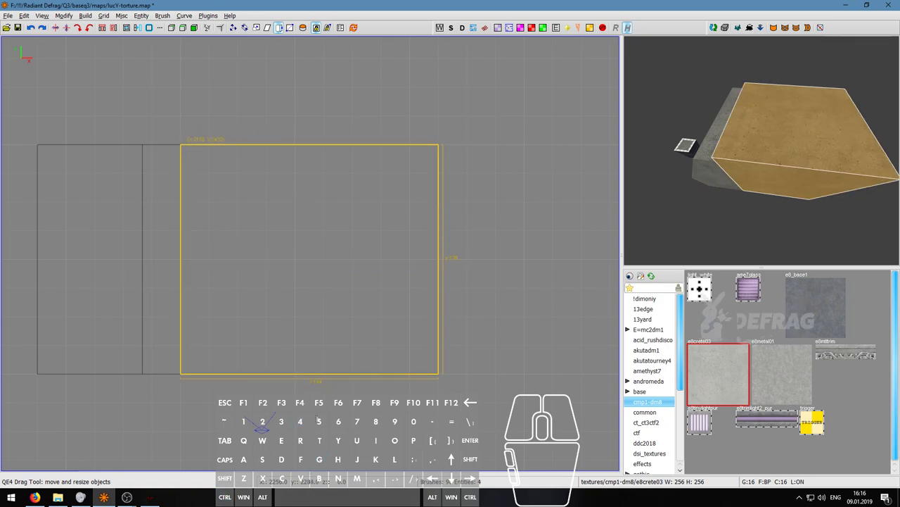
drag(312, 427, 312, 341)
drag(318, 97, 334, 220)
drag(339, 326, 341, 311)
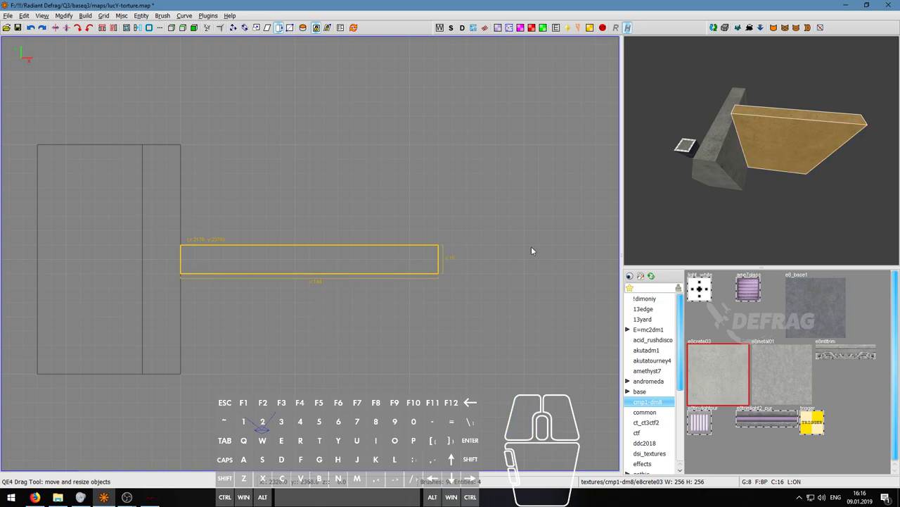
Step: Flatten the block to a plank about 8 units thick and move it about 64 units from the wedge, level with its top
right_click(676, 190)
key(w)
key(a)
key(d)
right_click(676, 190)
key(ctrl+Tab)
drag(318, 213, 321, 229)
drag(343, 423, 333, 171)
drag(343, 136, 466, 134)
key(Escape)
Step: Duplicate the plank in the top view and rotate the copy 90 degrees into a crossbar
right_click(761, 151)
key(w)
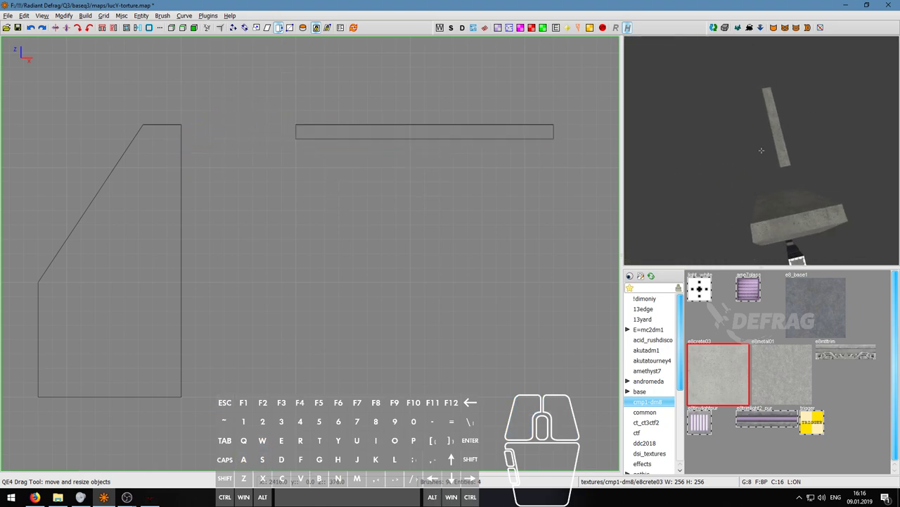
key(s)
key(d)
right_click(762, 150)
shift+click(762, 151)
scroll(427, 204, down, 1)
key(ctrl+Tab)
scroll(335, 259, down, 2)
key(ctrl+Tab)
scroll(335, 259, down, 2)
right_drag(335, 259, 196, 174)
scroll(274, 249, down, 1)
right_drag(274, 249, 326, 297)
key(space)
click(89, 28)
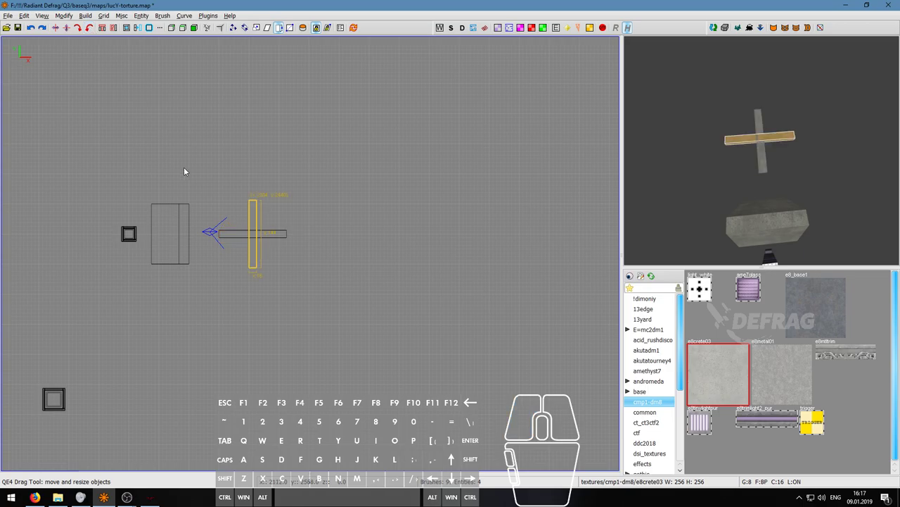
Step: Move the crossbar past the plank's far end trimmed to 128 units, and duplicate it 64 units farther along
drag(256, 231, 317, 230)
drag(317, 172, 318, 176)
drag(317, 294, 320, 291)
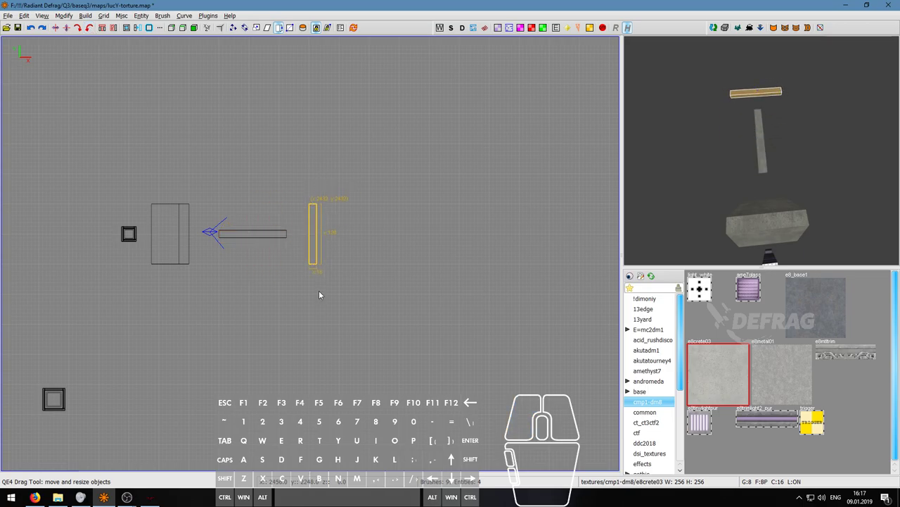
key(space)
drag(315, 240, 347, 238)
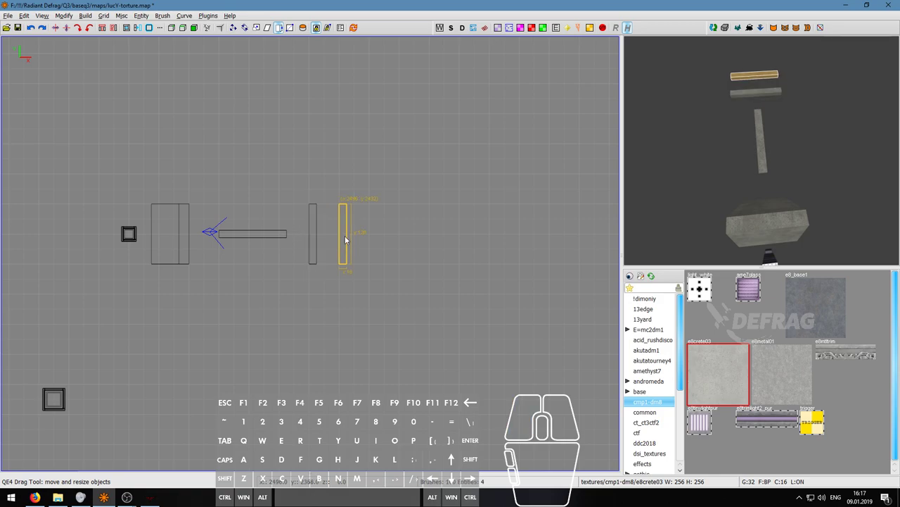
Step: Make a small block of about 32 by 16 units past the second crossbar by rotating and shortening a crossbar copy
click(89, 28)
mouse_move(355, 235)
mouse_down()
mouse_move(391, 237)
mouse_move(376, 235)
mouse_up()
key(4)
scroll(375, 235, up, 2)
drag(455, 233, 389, 229)
scroll(391, 231, down, 1)
right_drag(392, 231, 330, 247)
Step: Duplicate both crossbars together and place the copies past the small block
click(265, 250)
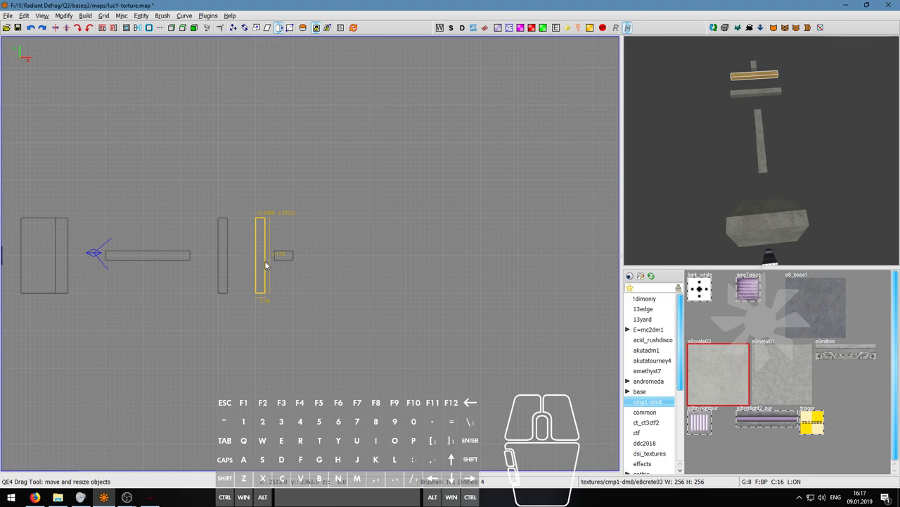
shift+click(220, 258)
key(space)
drag(262, 255, 346, 253)
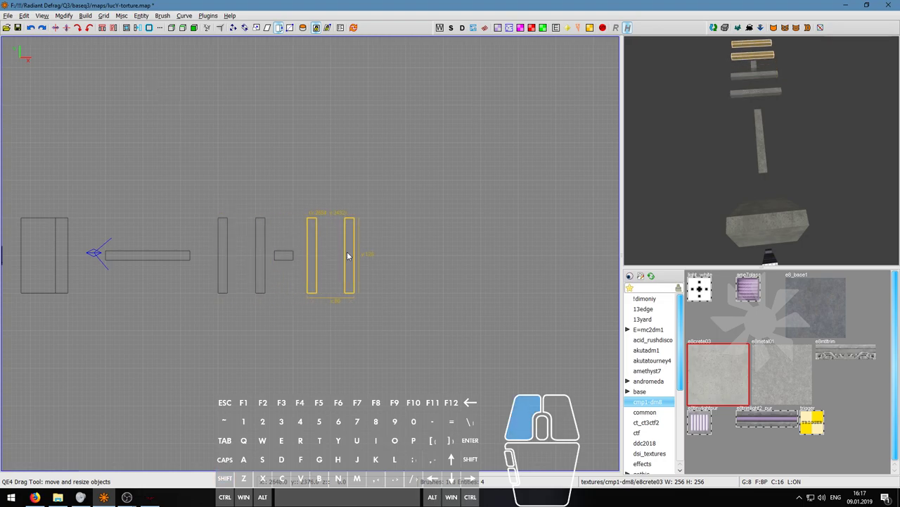
drag(346, 256, 342, 255)
Step: Try a copy of the long plank, shortened to 128 units, past the last crossbar and delete it
scroll(304, 267, up, 1)
scroll(304, 267, down, 1)
key(Escape)
shift+click(165, 252)
key(space)
drag(163, 252, 430, 254)
drag(489, 252, 482, 251)
scroll(381, 272, down, 2)
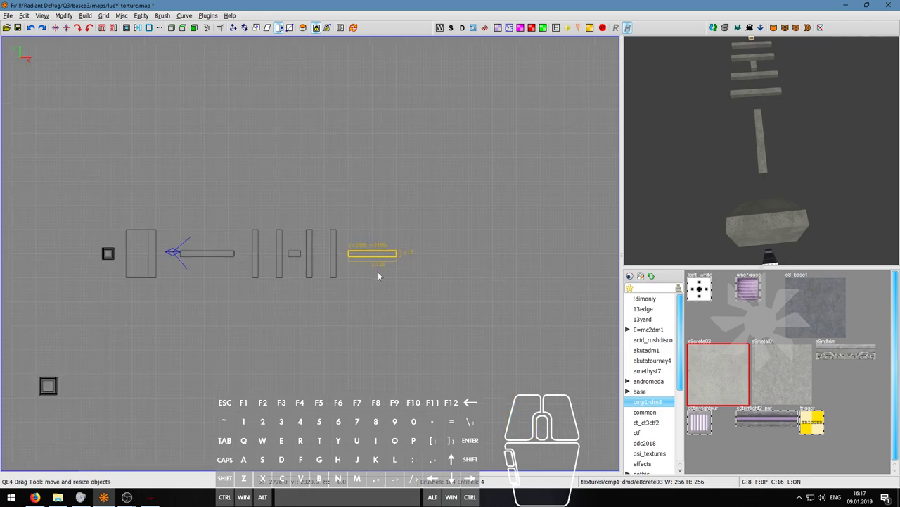
scroll(335, 274, up, 1)
key(BackSpace)
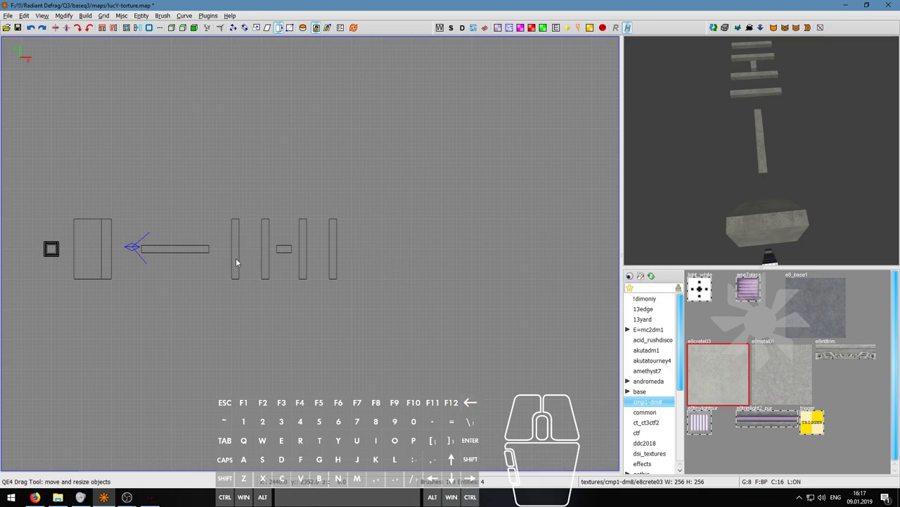
Step: Shorten the long plank after the wedge to 128 units from its far end
shift+click(203, 251)
drag(225, 248, 225, 248)
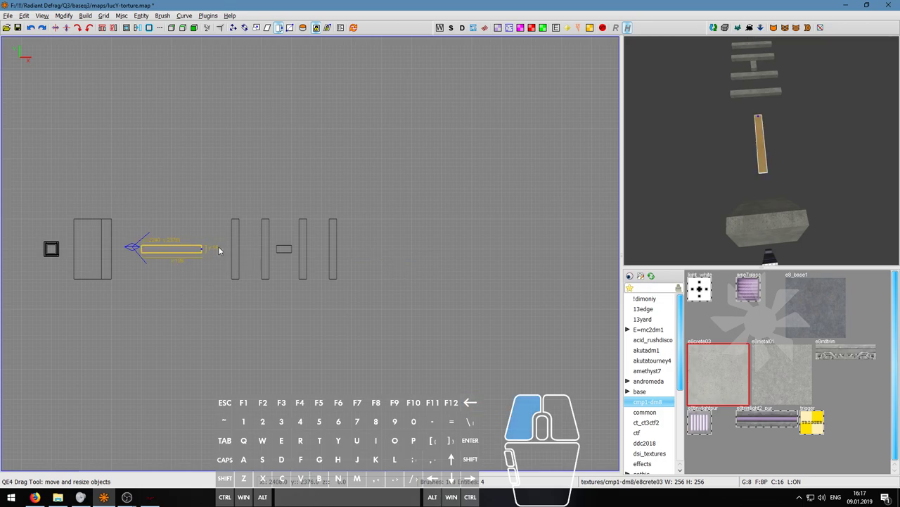
key(Escape)
Step: Delete the two copied crossbars past the small block
drag(382, 294, 313, 216)
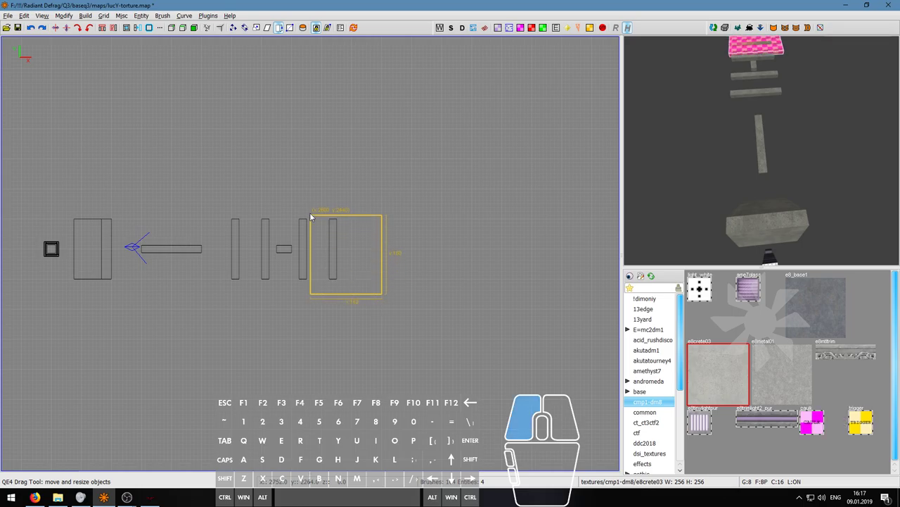
key(BackSpace)
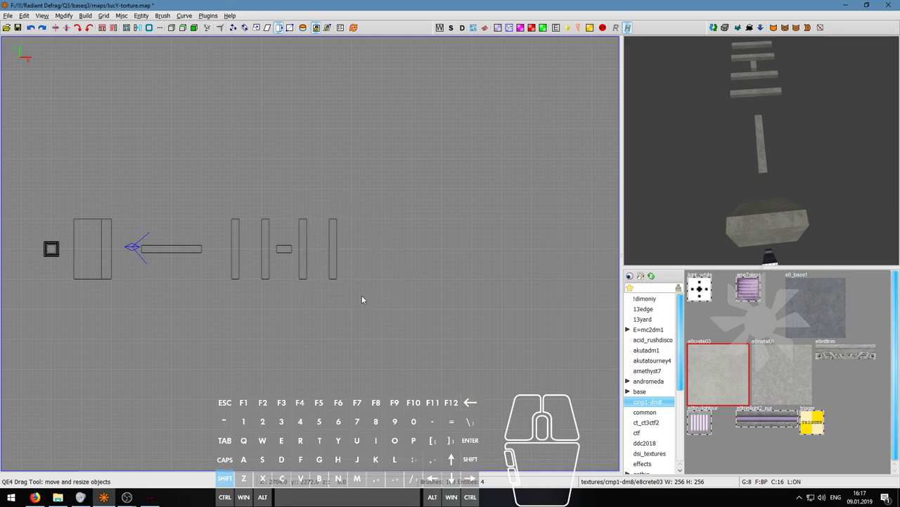
shift+drag(360, 293, 306, 212)
click(363, 300)
shift+right_drag(359, 292, 296, 198)
shift+drag(297, 202, 296, 201)
key(BackSpace)
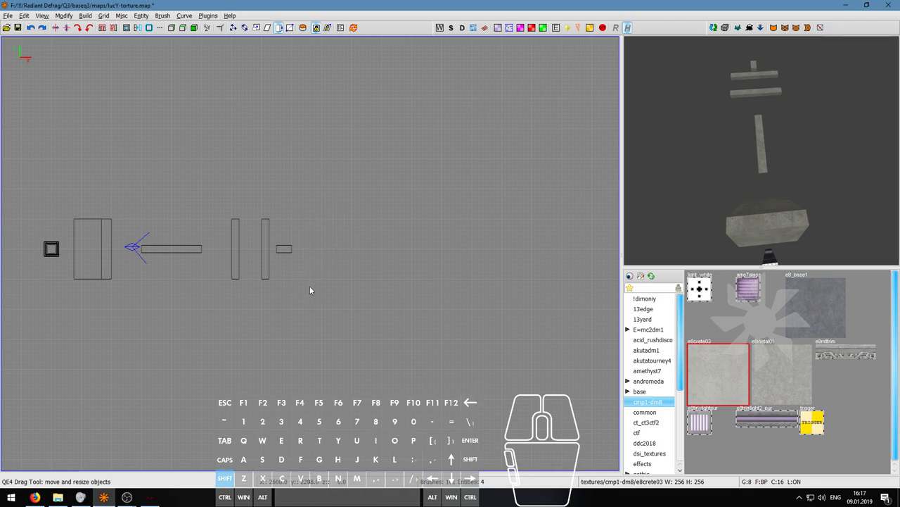
Step: Duplicate the long plank and both crossbars, flip the copies horizontally and place them past the small block
mouse_move(275, 289)
shift+right_down()
mouse_move(233, 251)
mouse_move(134, 199)
shift+right_up()
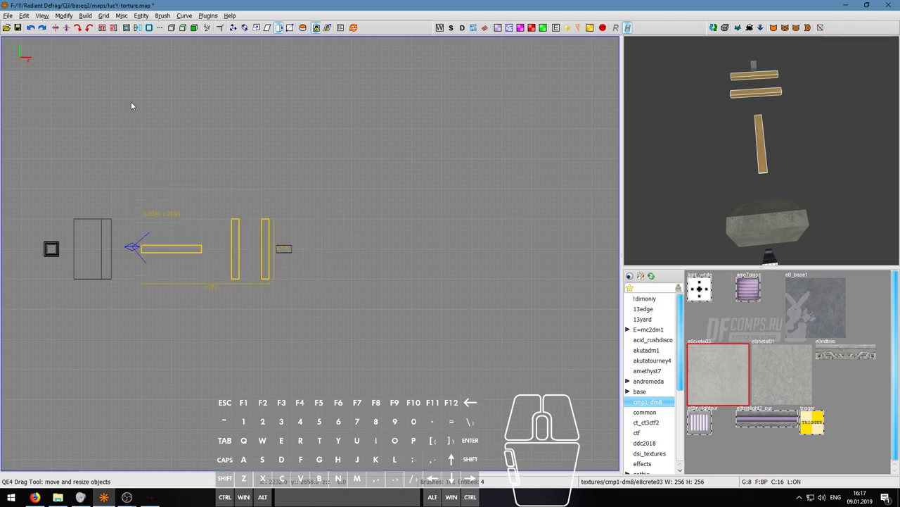
click(57, 28)
mouse_move(243, 250)
mouse_down()
mouse_move(420, 253)
mouse_move(402, 250)
mouse_up()
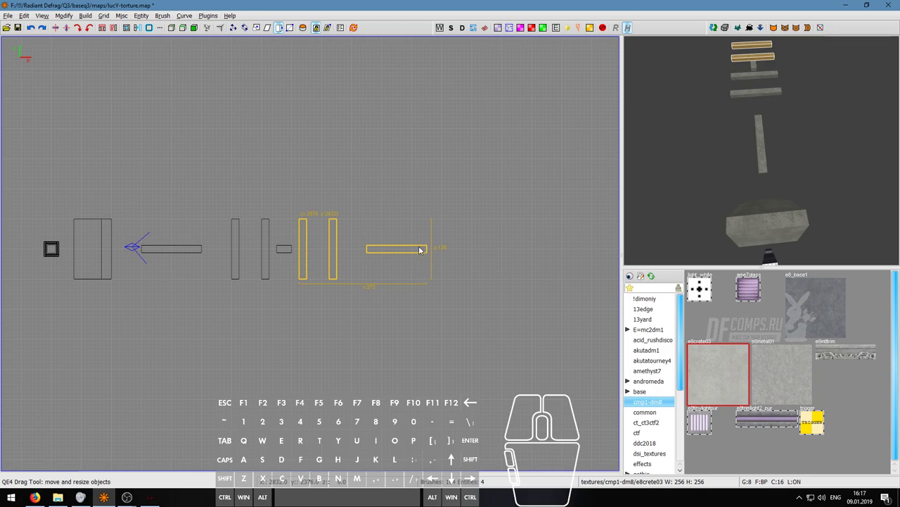
Step: Space out the course by moving the mirrored set about 32 units and the small block about 16 units farther along
alt+shift+click(288, 251)
click(303, 228)
shift+right_drag(295, 200, 440, 280)
drag(402, 250, 417, 249)
alt+shift+click(287, 249)
drag(287, 250, 294, 250)
key(Escape)
Step: Examine the wedge, planks and crossbars from several sides in the 3D view and select the first long plank
right_click(762, 151)
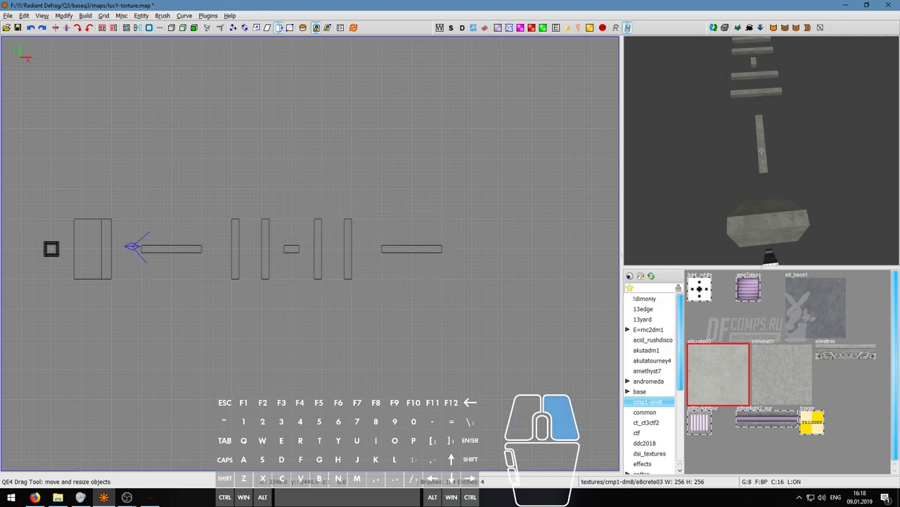
key(d)
key(s)
key(a)
key(w)
key(a)
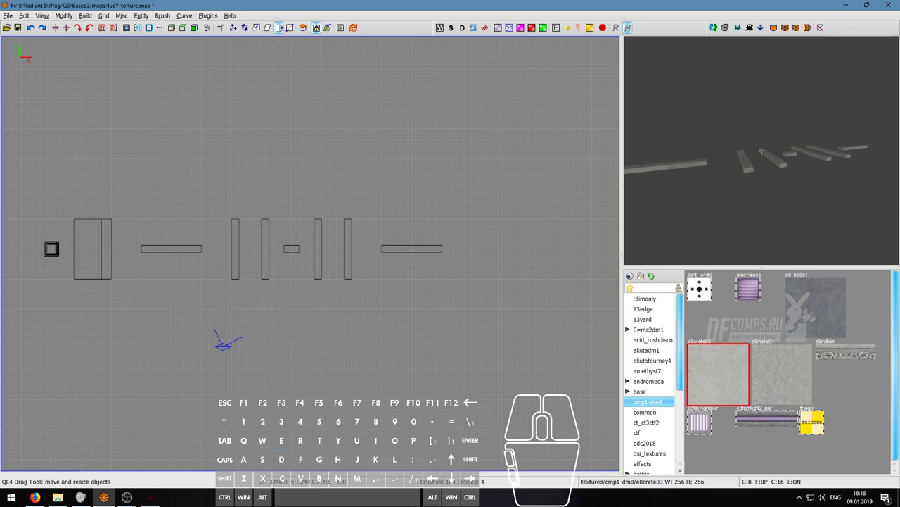
key(w)
key(s)
key(a)
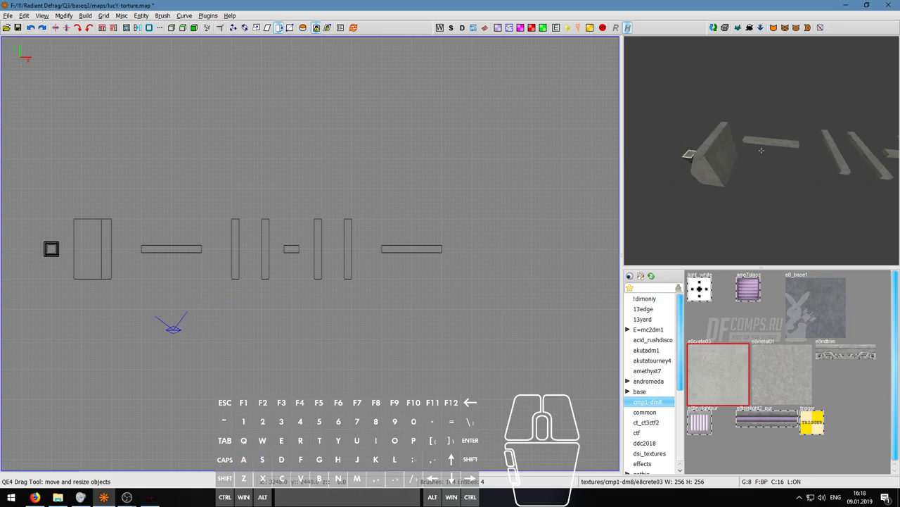
key(w)
key(a)
right_click(761, 150)
shift+click(759, 150)
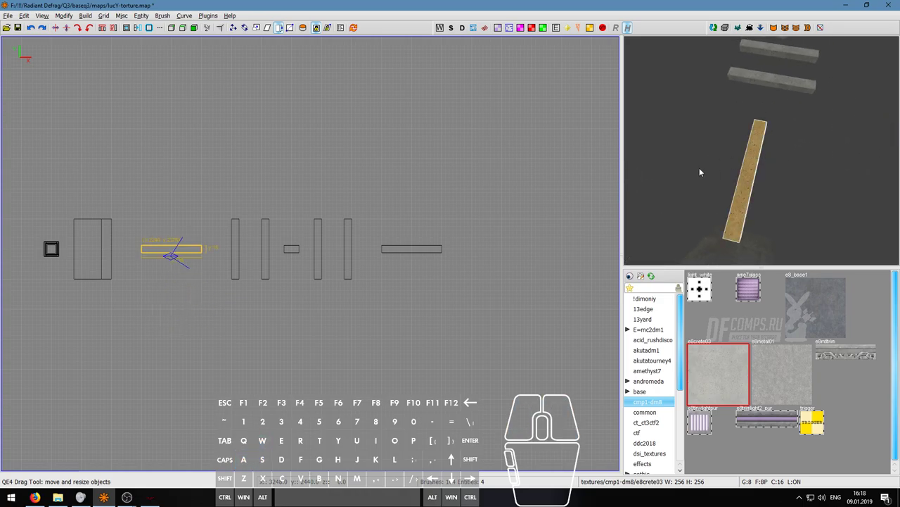
right_click(716, 169)
key(d)
key(a)
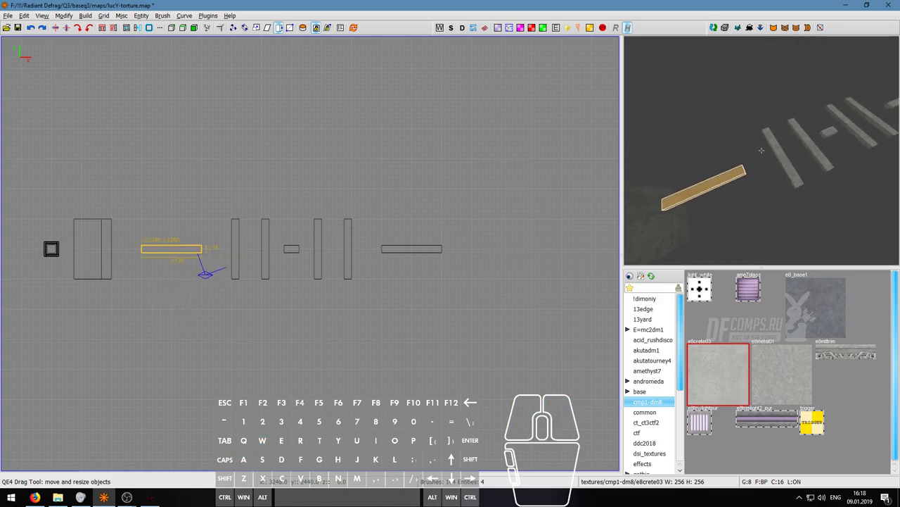
right_click(658, 200)
Step: With the grid at 4, inset a copy of the plank 4 units on all sides and subtract it from the original
scroll(236, 240, up, 3)
right_drag(177, 261, 322, 279)
scroll(202, 268, up, 1)
scroll(273, 278, down, 1)
scroll(282, 275, up, 3)
key(3)
ctrl+drag(305, 223, 307, 232)
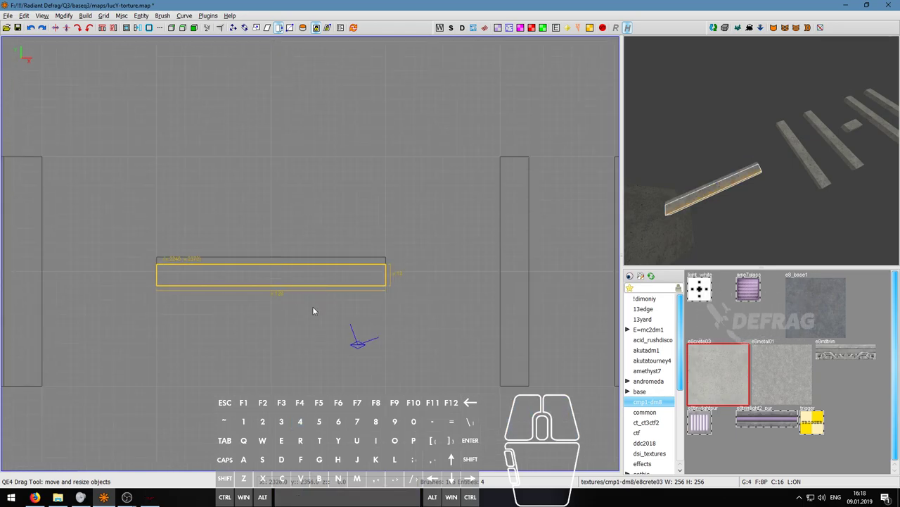
ctrl+drag(318, 328, 318, 320)
drag(415, 268, 406, 268)
drag(123, 262, 130, 264)
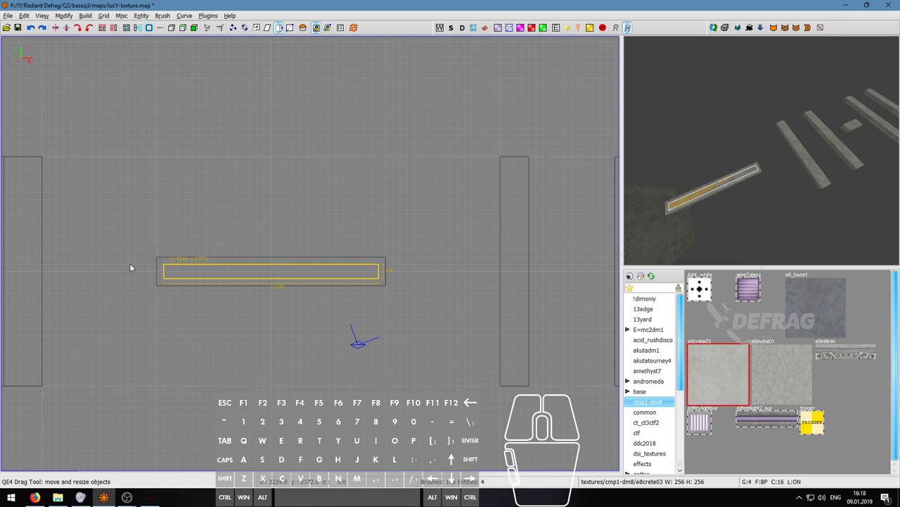
key(shift+u)
key(Escape)
Step: Apply the light_white texture to the top faces of the first long plank's 4-unit frame, undoing stray applications
right_click(759, 175)
key(w)
key(a)
right_click(759, 174)
click(699, 291)
ctrl+middle_click(692, 227)
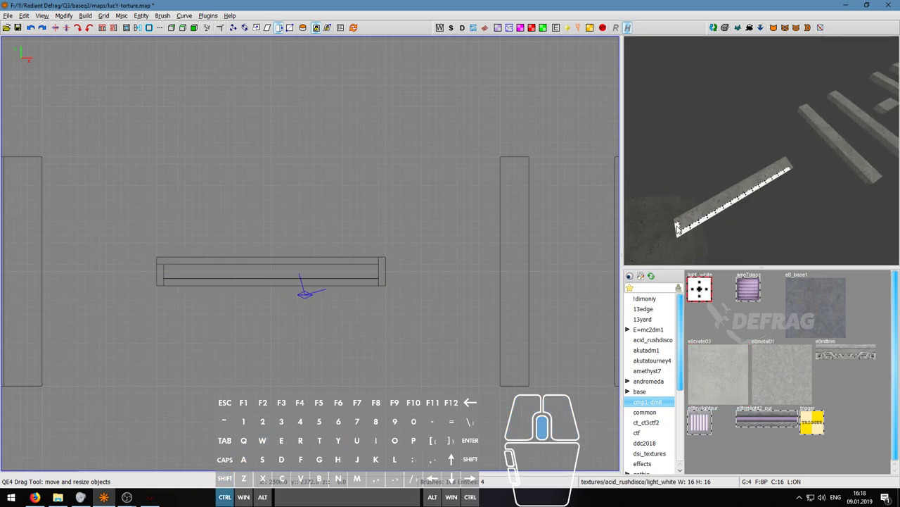
ctrl+middle_click(694, 211)
key(ctrl+z)
ctrl+middle_click(700, 204)
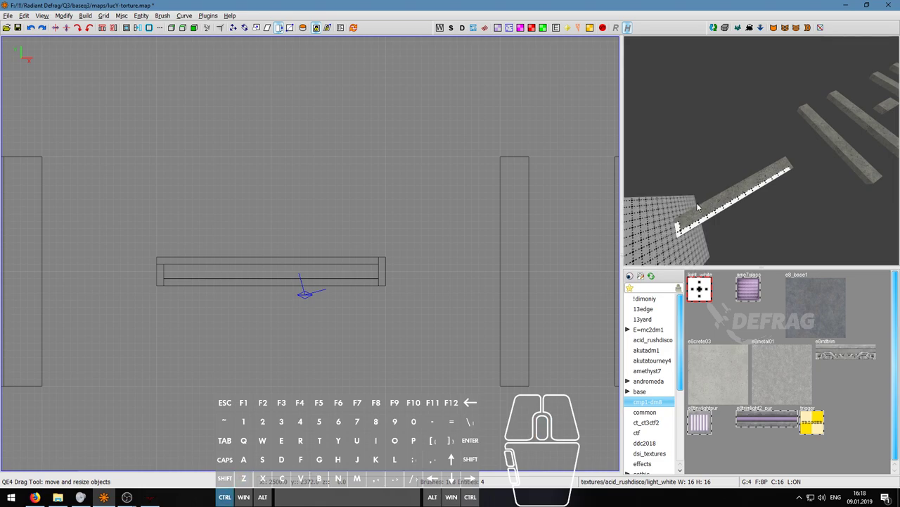
key(ctrl+z)
ctrl+middle_click(736, 192)
ctrl+middle_click(788, 166)
key(ctrl+z)
ctrl+middle_click(787, 162)
Step: Duplicate the light-trimmed plank, rotate it 90 degrees and replace the two crossbars before the small block with copies
right_click(787, 163)
key(d)
right_click(761, 150)
shift+click(761, 150)
key(Escape)
mouse_move(144, 244)
shift+right_down()
mouse_move(404, 318)
mouse_move(300, 334)
shift+right_up()
scroll(408, 318, down, 4)
key(space)
click(91, 29)
drag(186, 280, 335, 283)
key(shift+u)
key(space)
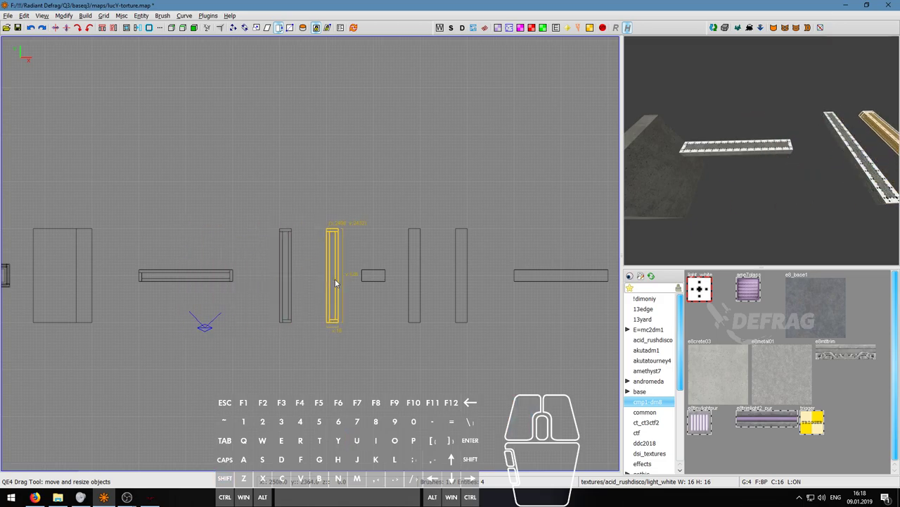
Step: Copy the two light-trimmed crossbars onto the pair past the small block and subtract to replace the plain ones
right_click(675, 232)
key(d)
key(s)
right_click(762, 151)
scroll(350, 212, down, 2)
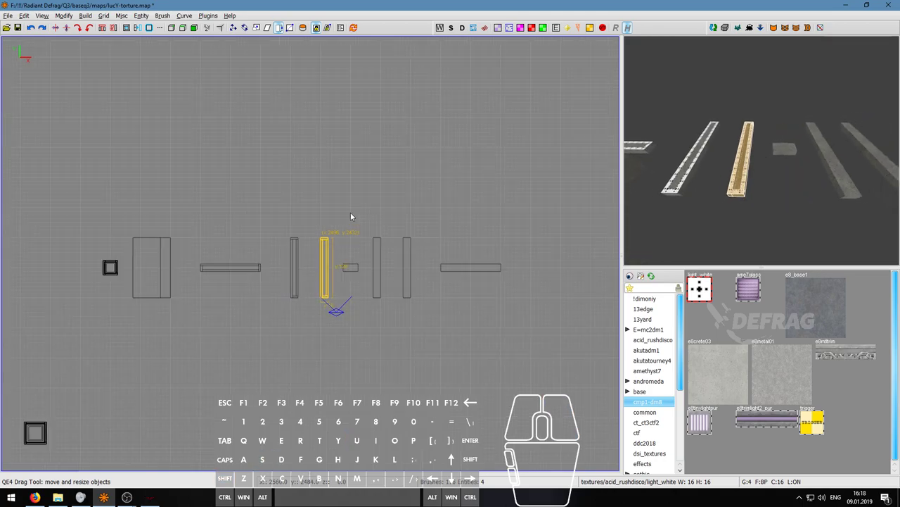
key(c)
shift+right_drag(285, 216, 332, 306)
drag(325, 266, 410, 267)
key(shift+u)
Step: Replace the last long plank with a copy of the light-trimmed first plank
click(425, 276)
shift+click(217, 266)
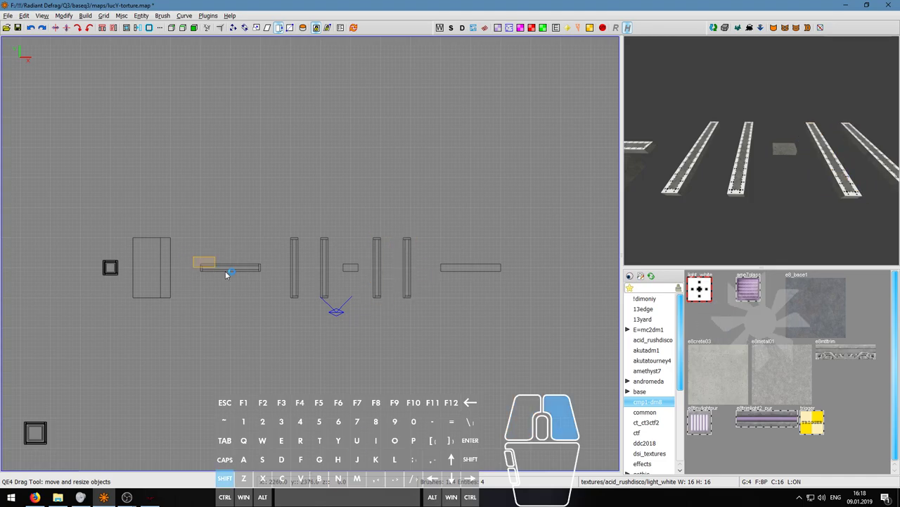
drag(244, 270, 478, 270)
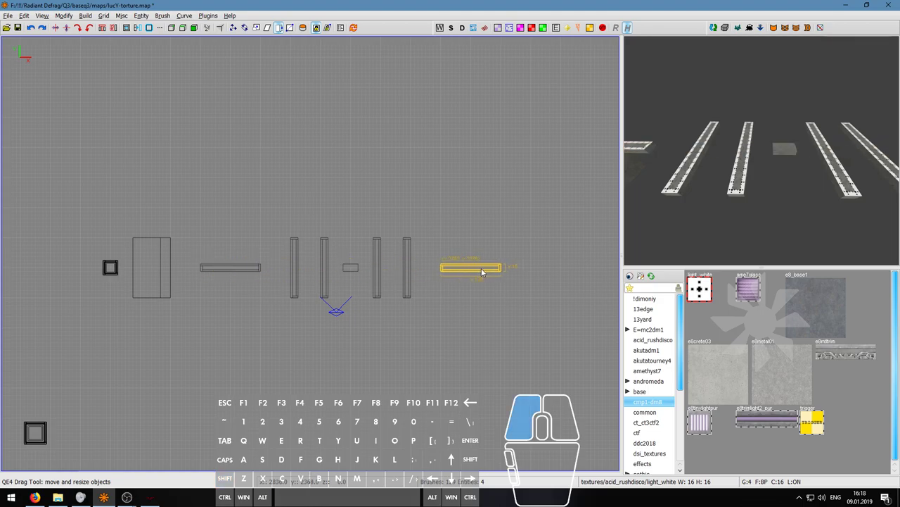
Step: Inset a copy of the small block 4 units on all sides and subtract it from the original
click(346, 268)
scroll(349, 271, up, 8)
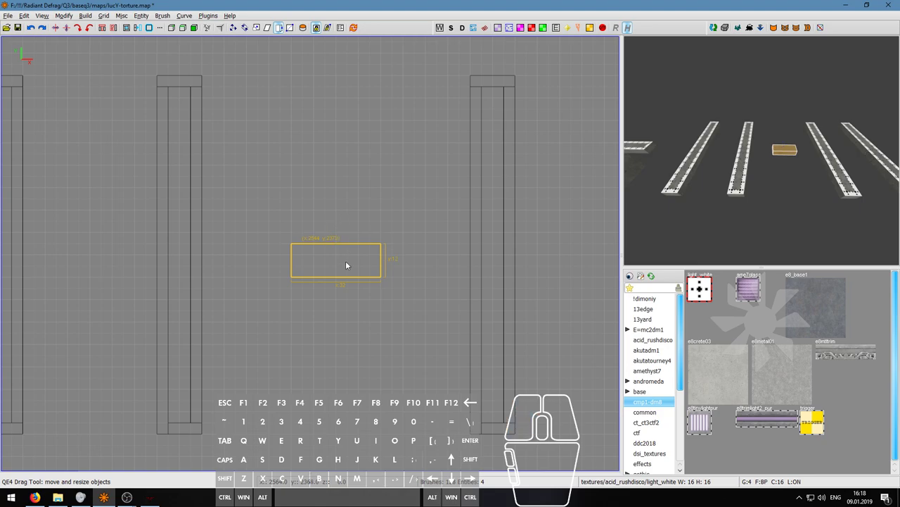
key(space)
drag(343, 213, 344, 224)
drag(349, 298, 351, 287)
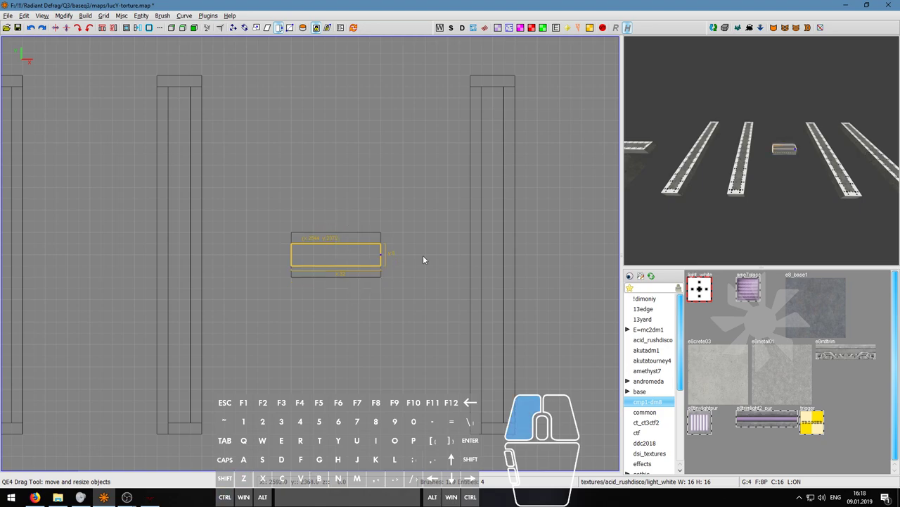
drag(264, 256, 274, 256)
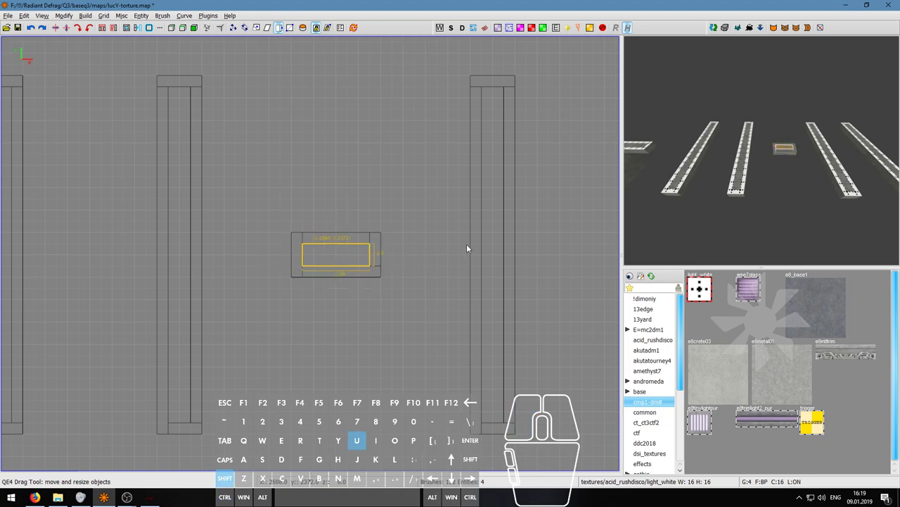
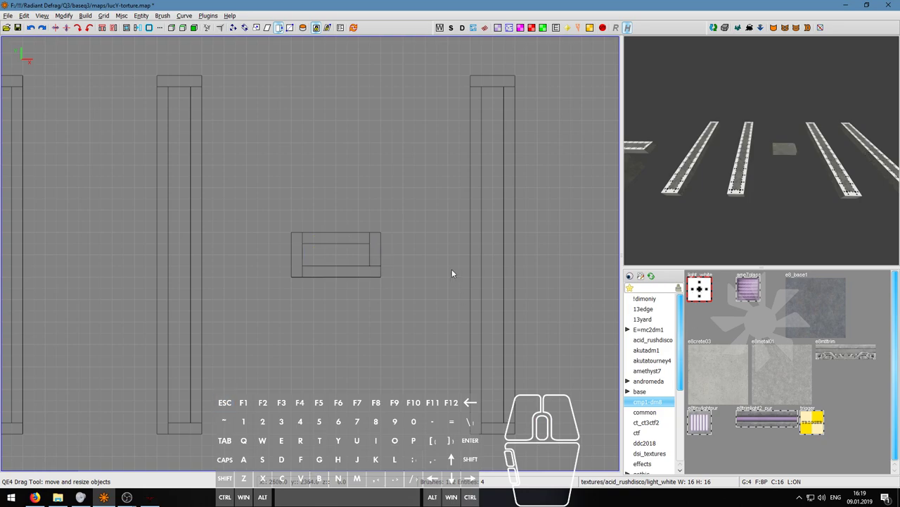
Step: Apply the light_white texture to the top faces of the small block's frame
ctrl+middle_click(369, 275)
key(w)
right_drag(759, 189, 760, 188)
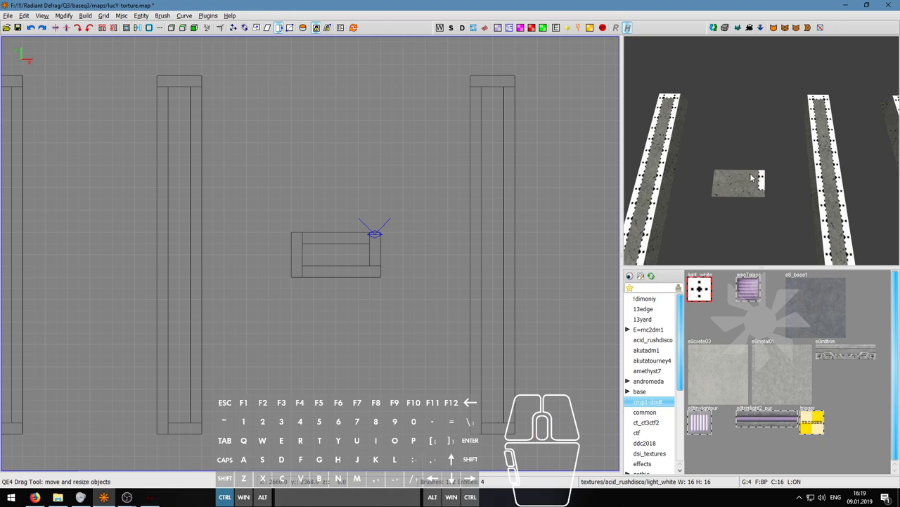
right_click(738, 194)
key(s)
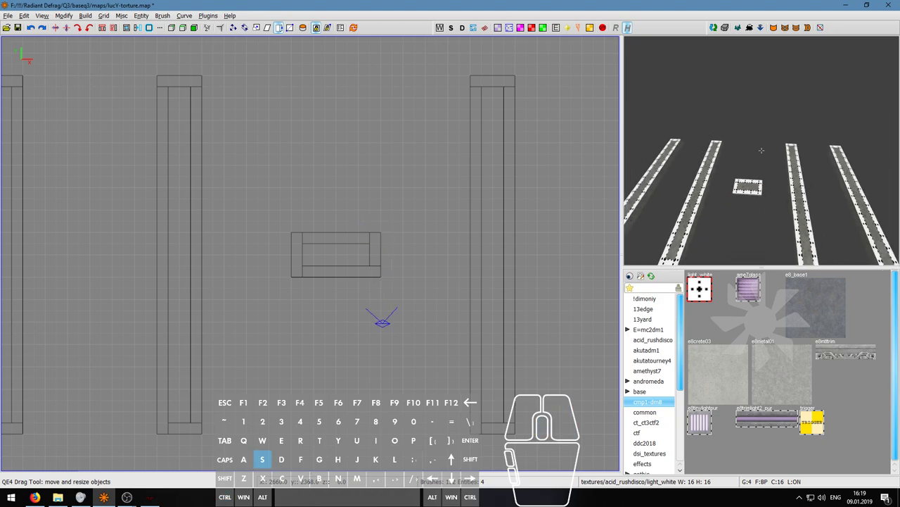
right_click(738, 194)
ctrl+middle_click(327, 242)
ctrl+middle_drag(314, 267, 358, 265)
Step: Examine the undersides and sides of the wedge, first plank and crossbars in the 3D view
right_click(762, 150)
key(s)
key(w)
key(a)
key(d)
key(w)
key(a)
key(w)
key(w)
key(a)
key(d)
key(w)
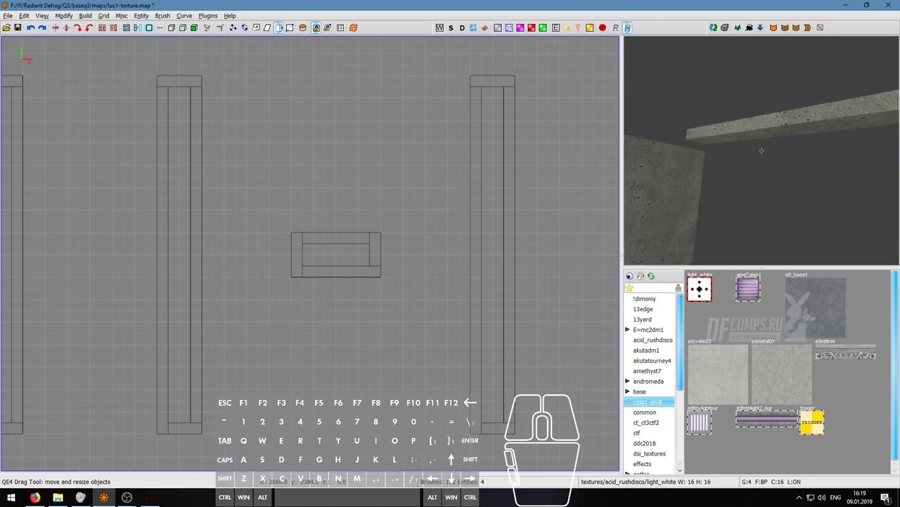
right_click(762, 151)
key(Escape)
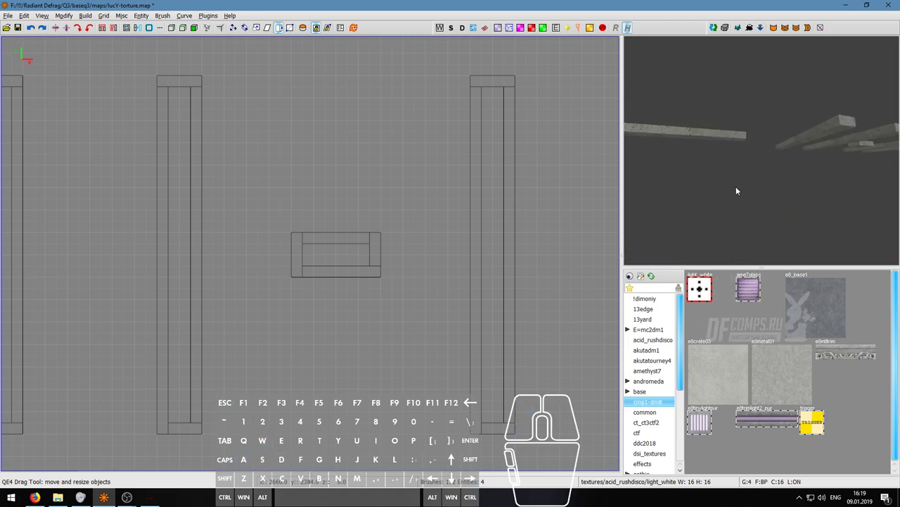
right_click(736, 189)
key(w)
right_click(762, 151)
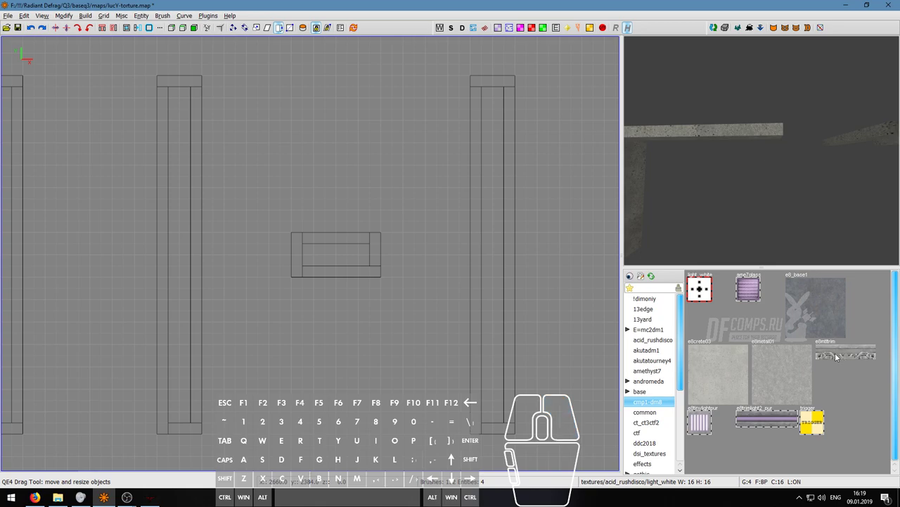
Step: Apply the e8_base1 texture to the side and long underside strips of the first long plank
right_click(756, 173)
key(w)
key(a)
key(s)
right_click(762, 150)
ctrl+middle_click(765, 144)
ctrl+middle_click(674, 142)
right_click(674, 142)
key(w)
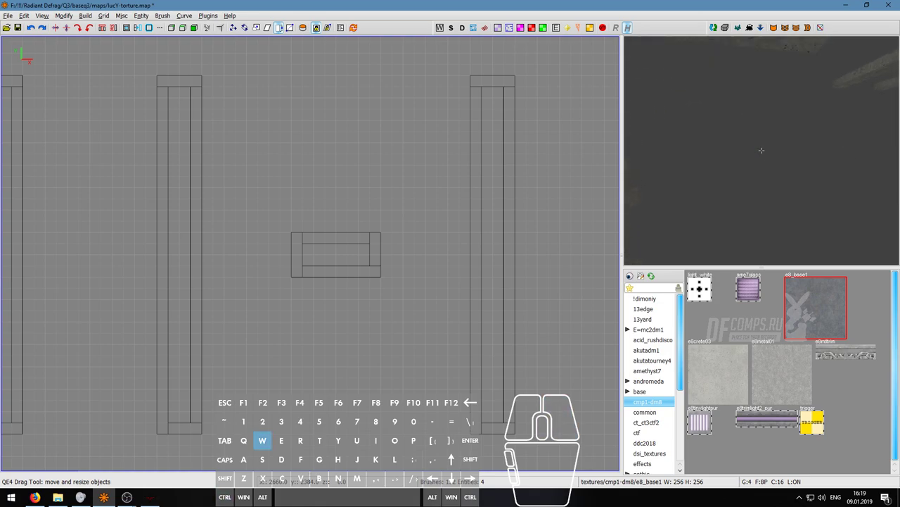
right_click(762, 149)
ctrl+middle_click(745, 126)
ctrl+middle_click(738, 112)
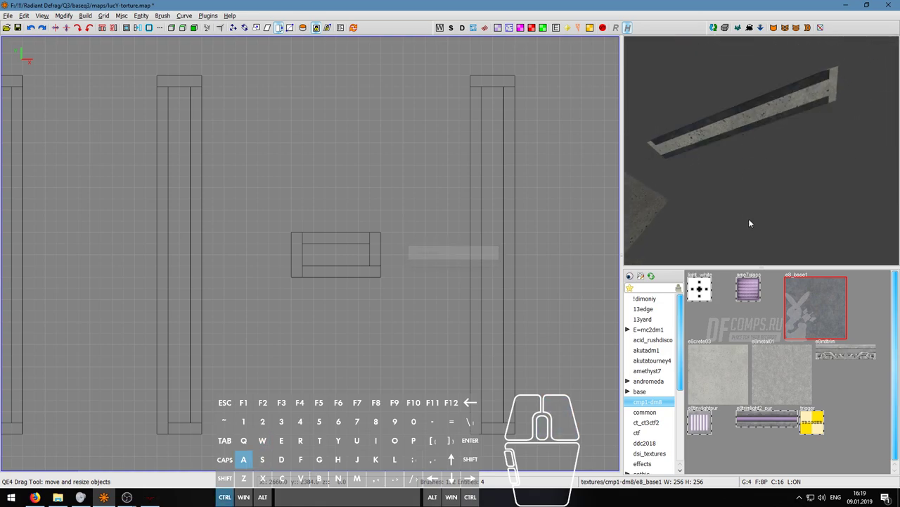
Step: Apply e8_base1 to the center and end sections of the first long plank's underside
key(ctrl+a)
right_click(798, 175)
right_click(762, 151)
ctrl+middle_click(765, 140)
ctrl+middle_click(650, 216)
right_click(650, 216)
key(a)
key(w)
right_click(762, 150)
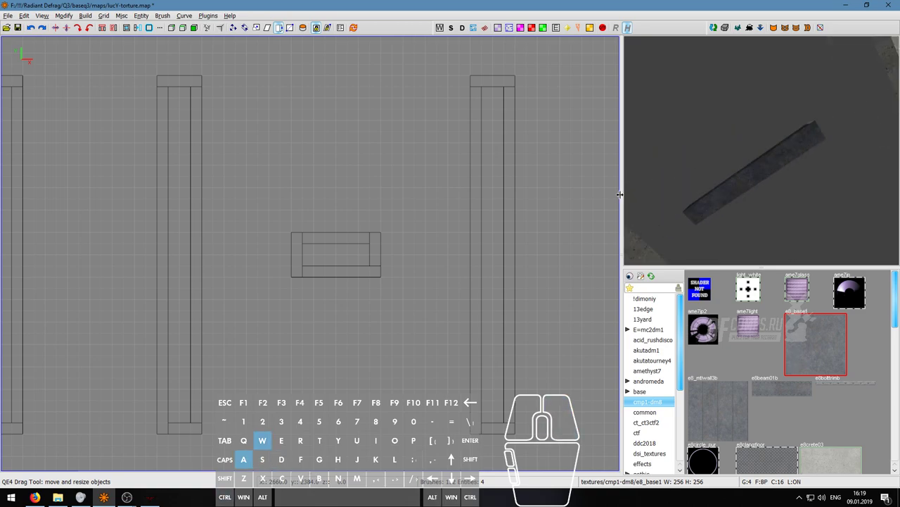
Step: Apply e8_base1 to the remaining side and end faces of the first long plank
key(s)
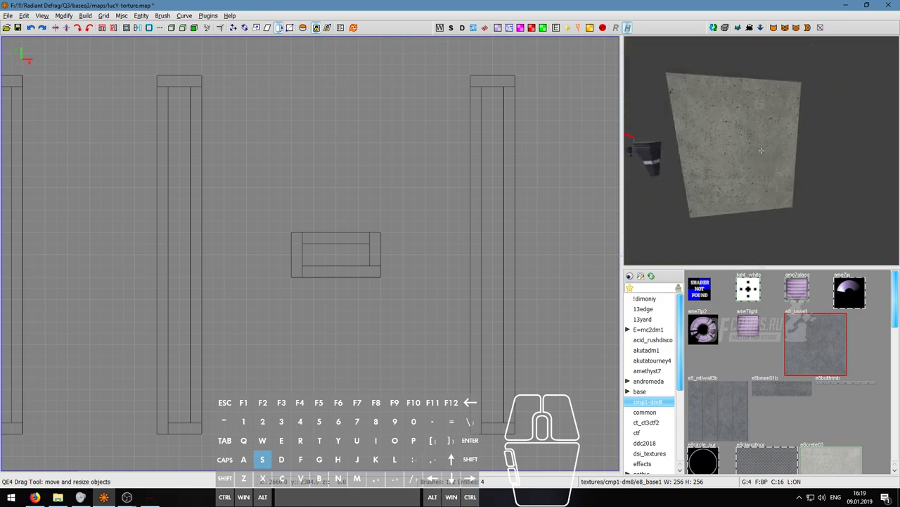
key(a)
key(w)
right_click(762, 151)
ctrl+middle_click(743, 154)
right_click(742, 154)
key(a)
right_click(762, 151)
ctrl+middle_click(781, 134)
right_click(782, 133)
key(a)
key(s)
key(w)
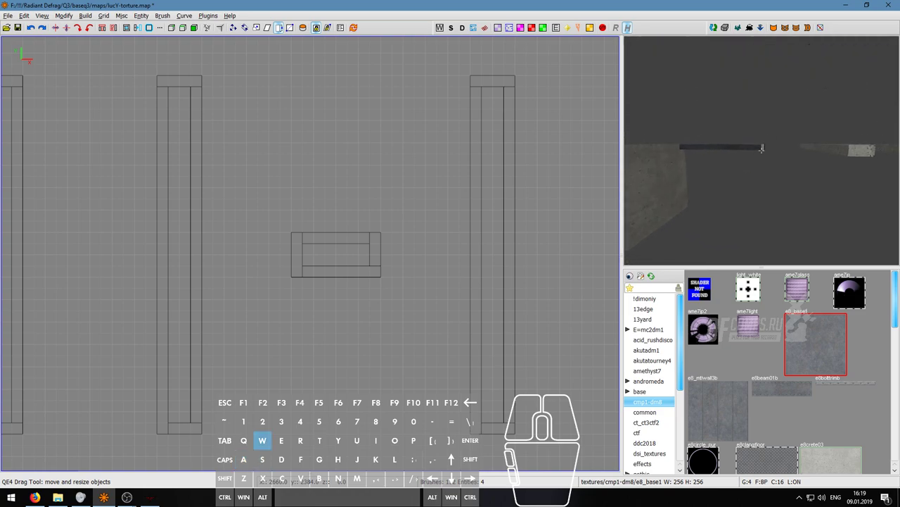
right_click(762, 150)
ctrl+middle_click(766, 147)
Step: Inspect the retextured first plank from below, from the sides and from above in the 3D view
right_click(766, 146)
key(d)
key(w)
key(a)
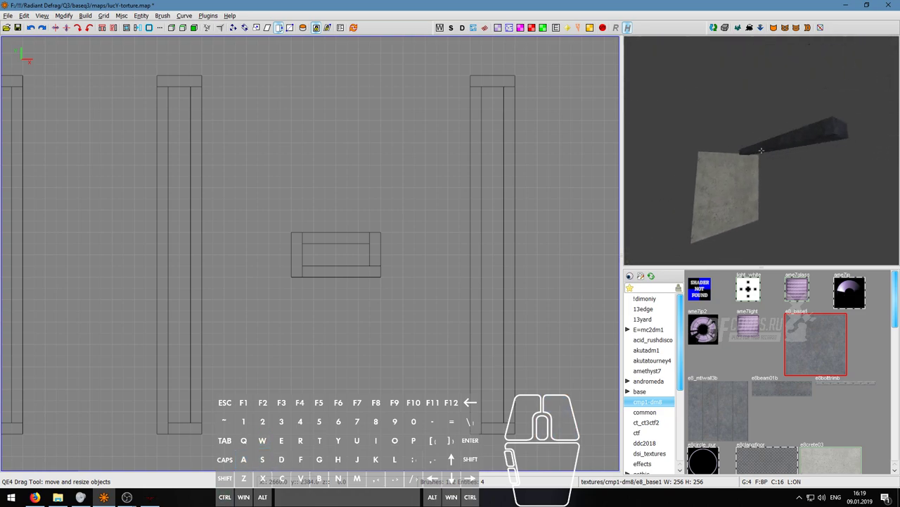
key(w)
key(w)
key(s)
key(a)
key(d)
key(w)
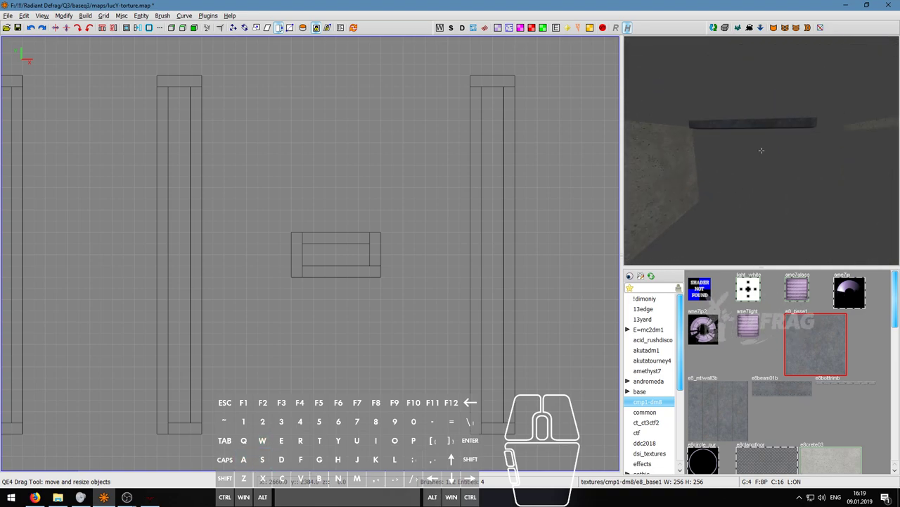
key(w)
key(a)
key(d)
key(w)
key(w)
key(s)
key(s)
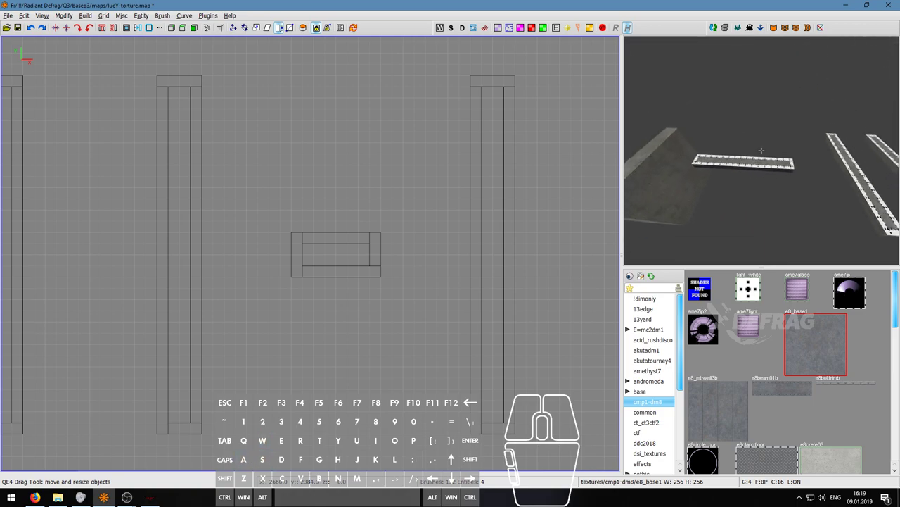
Step: Duplicate the retextured plank, rotate it 90 degrees and replace both crossbars before the small block with copies
scroll(301, 260, down, 5)
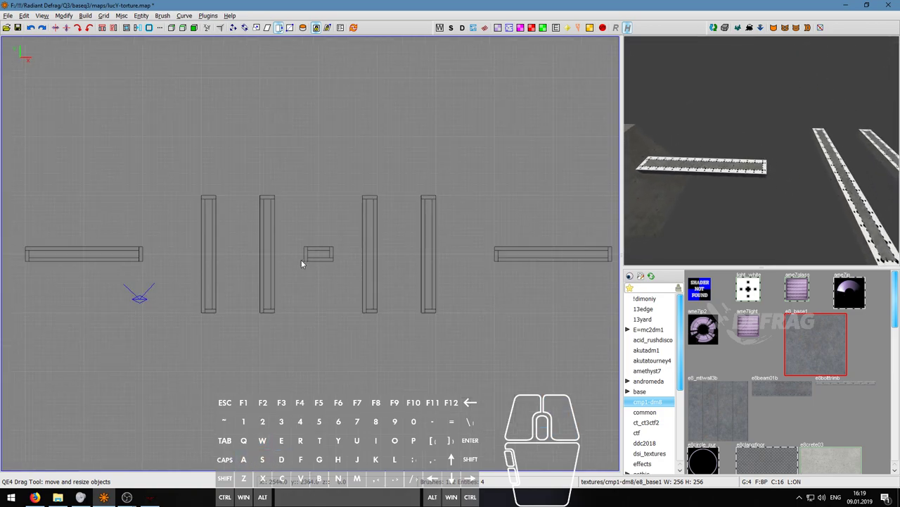
right_drag(301, 260, 454, 282)
shift+drag(168, 257, 313, 312)
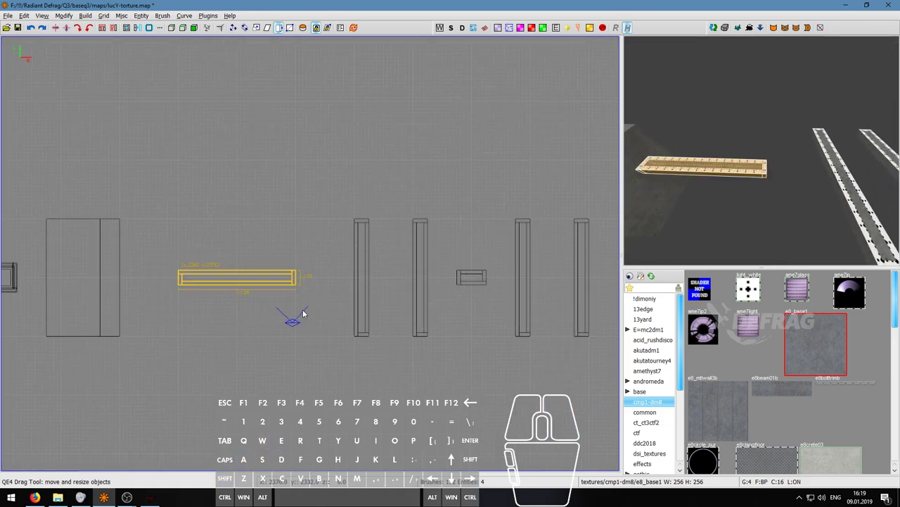
scroll(305, 311, down, 2)
right_drag(330, 288, 291, 294)
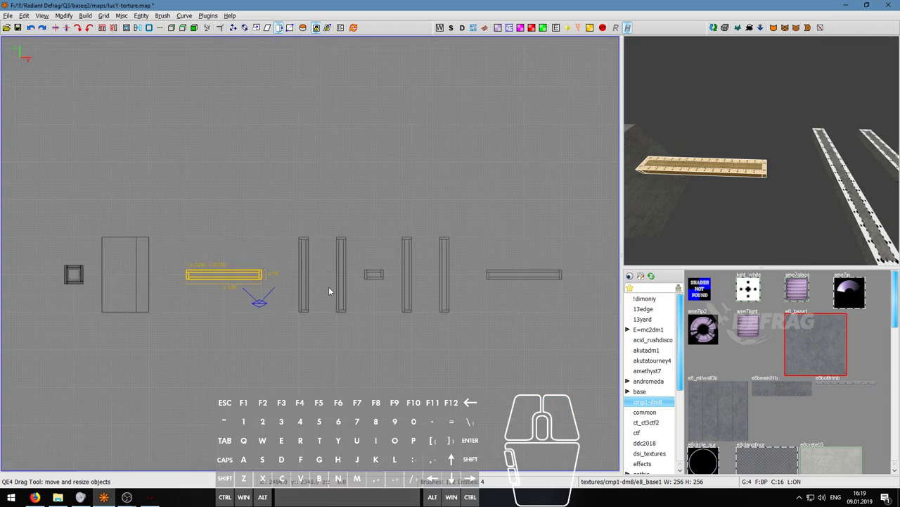
key(space)
click(89, 28)
drag(225, 291, 304, 291)
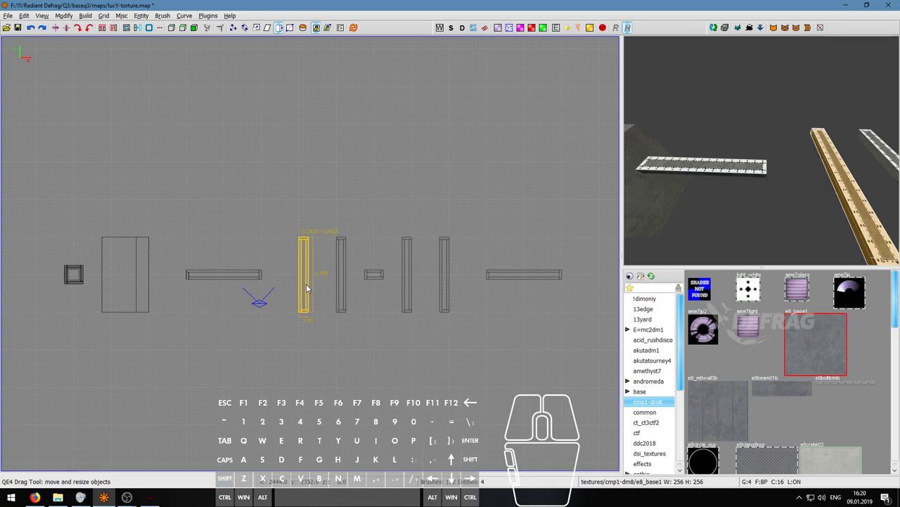
key(space)
drag(304, 287, 342, 290)
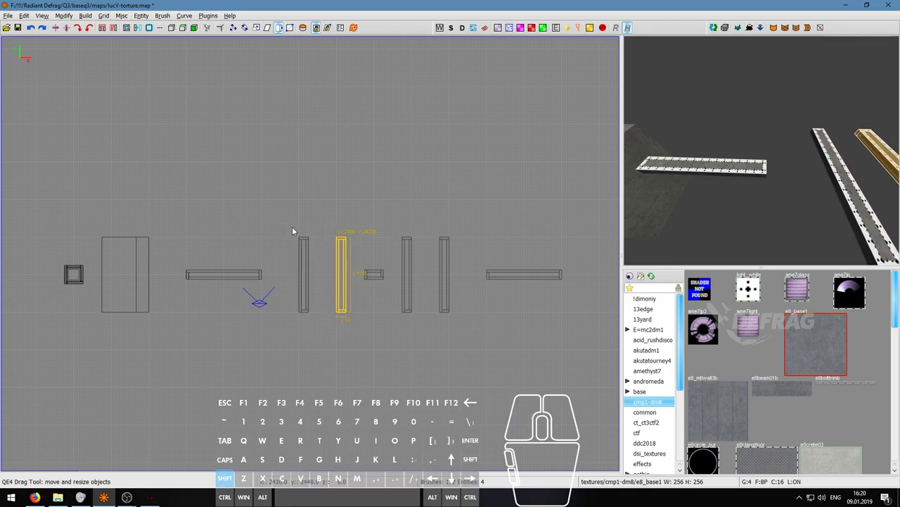
Step: Replace the two crossbars past the small block with copies of the retextured pair
key(Escape)
shift+right_drag(289, 216, 355, 324)
key(space)
mouse_move(342, 273)
mouse_down()
mouse_move(440, 271)
mouse_move(443, 281)
mouse_up()
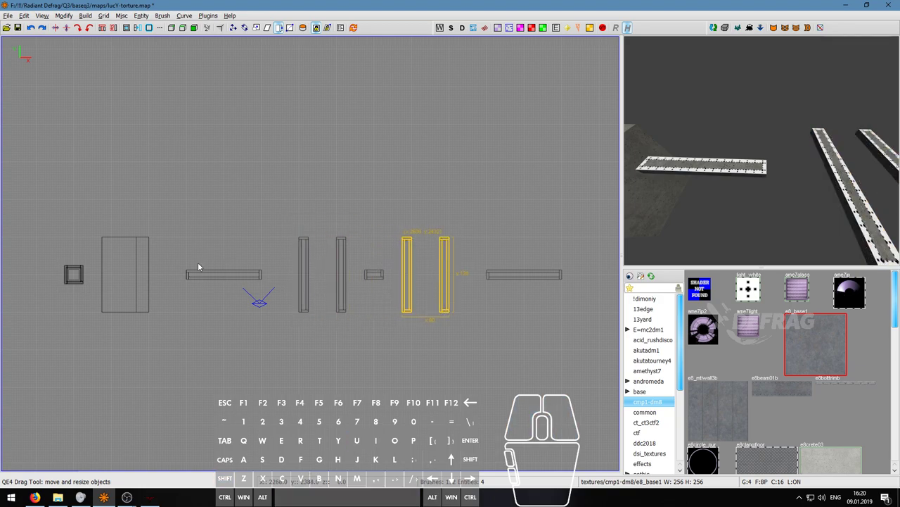
Step: Replace the last long plank with a copy of the retextured first plank and undo the accidental resize
key(Escape)
shift+right_drag(174, 254, 279, 303)
key(space)
drag(240, 274, 548, 279)
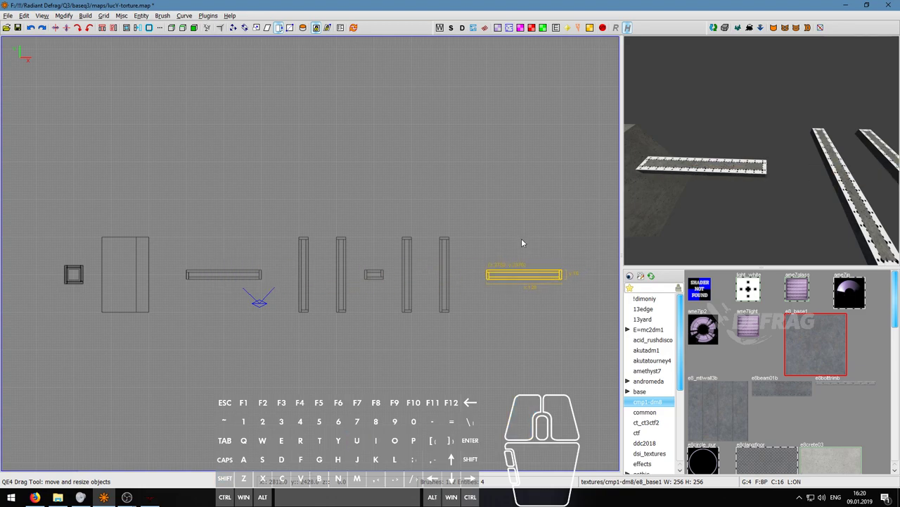
mouse_move(467, 266)
mouse_down()
mouse_move(411, 222)
mouse_move(417, 226)
mouse_up()
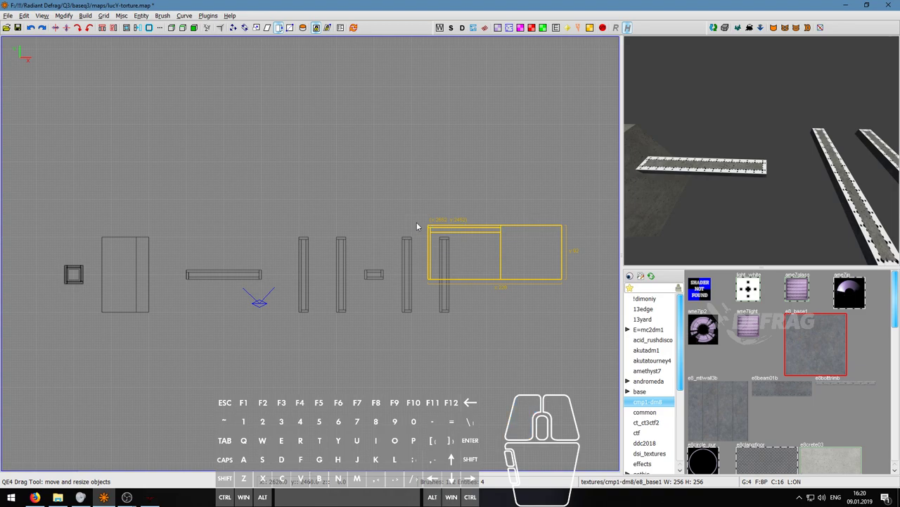
key(ctrl+z)
click(481, 259)
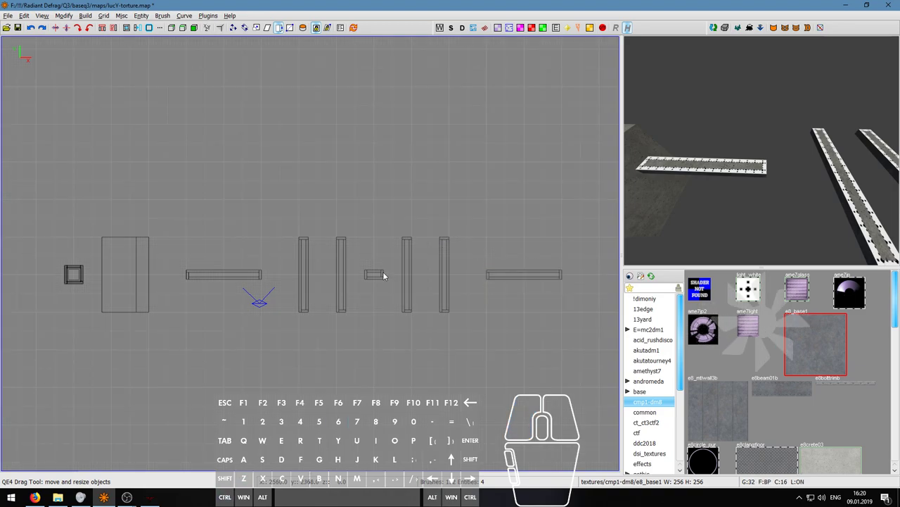
Step: Apply the e8_base1 texture to the first exposed side of the small floating block between the crossbars
scroll(369, 280, up, 1)
right_click(662, 229)
key(w)
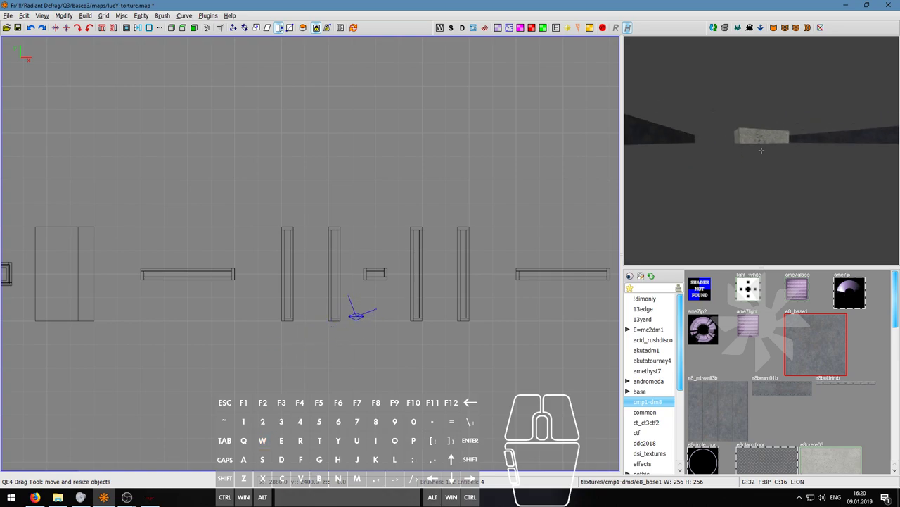
right_click(764, 148)
right_click(739, 148)
key(a)
key(w)
right_click(739, 148)
key(s)
key(a)
key(w)
key(w)
scroll(761, 150, up, 1)
scroll(761, 151, down, 2)
right_click(761, 151)
ctrl+middle_click(761, 150)
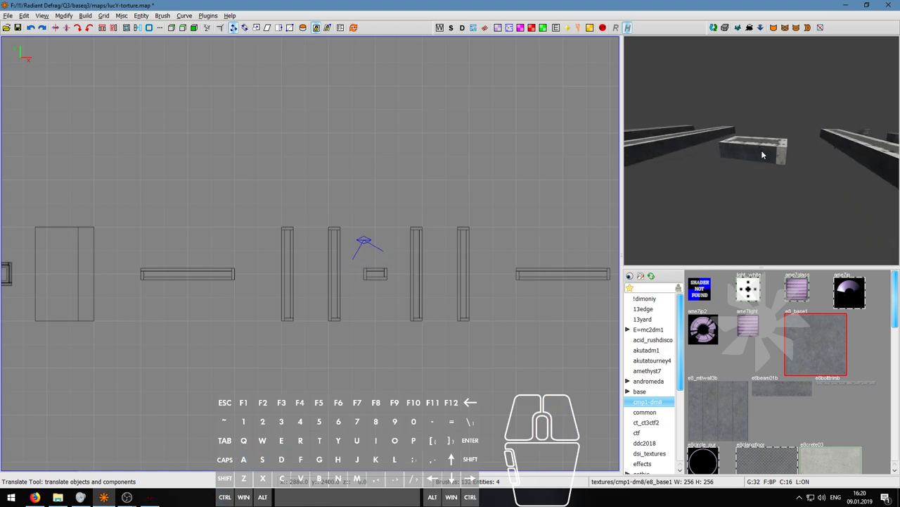
Step: Apply e8_base1 to the remaining end and side faces of the small floating block
right_click(761, 150)
key(d)
right_click(761, 151)
ctrl+middle_click(752, 156)
right_click(753, 156)
key(a)
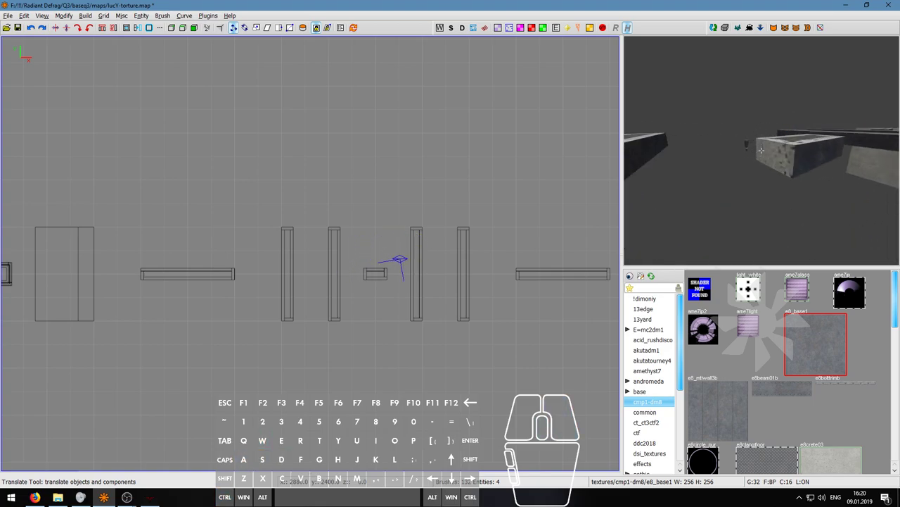
key(w)
right_click(762, 151)
ctrl+middle_click(761, 150)
right_click(761, 150)
key(a)
right_click(762, 150)
ctrl+middle_click(780, 151)
Step: Apply e8_base1 to the underside faces of the small floating block
right_click(780, 151)
key(w)
right_click(761, 151)
ctrl+middle_click(794, 65)
mouse_move(793, 64)
right_down()
mouse_move(761, 150)
mouse_move(774, 151)
mouse_move(762, 151)
right_up()
key(s)
ctrl+middle_click(766, 135)
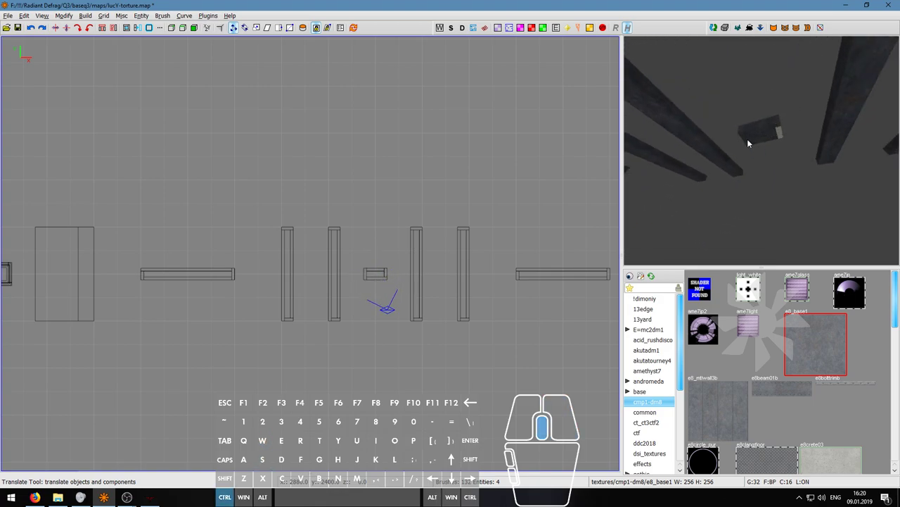
Step: Inspect the finished row of planks, crossbars and small block from above in the 3D view
right_click(780, 135)
key(s)
key(w)
key(a)
key(d)
key(s)
key(a)
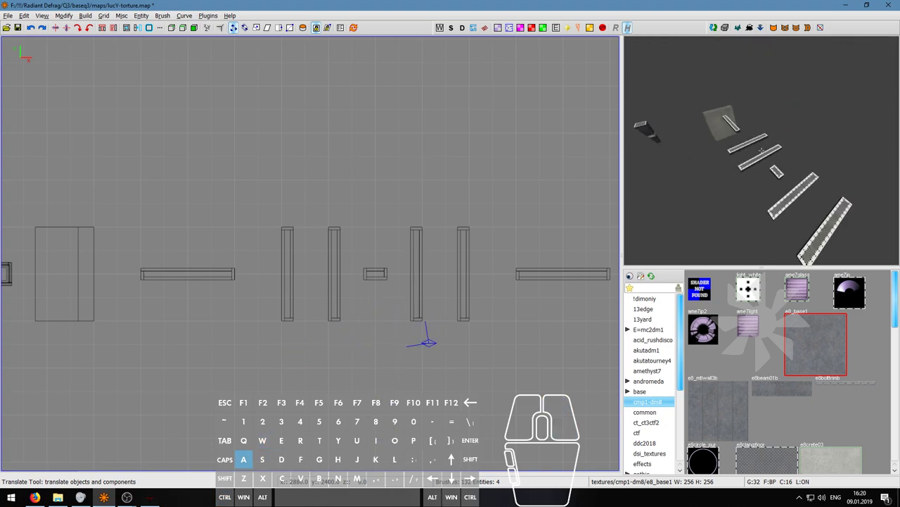
key(w)
key(d)
key(w)
key(a)
key(d)
Step: Duplicate the large sloped block and shrink the copy to its lower part in the front view
right_click(762, 151)
shift+click(762, 150)
key(s)
key(Escape)
key(q)
key(q)
scroll(106, 277, down, 2)
key(ctrl+Tab)
scroll(255, 273, up, 3)
key(q)
right_drag(348, 277, 328, 265)
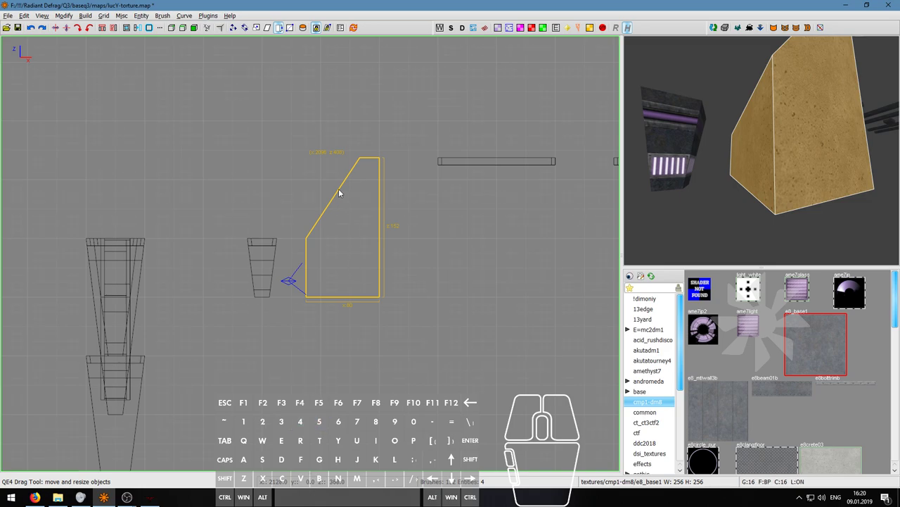
key(space)
mouse_move(371, 144)
mouse_down()
mouse_move(362, 204)
mouse_move(342, 204)
mouse_move(310, 225)
mouse_up()
Step: Resize the pieces below the slope to leave a 16-unit-high horizontal band above a rectangular base
scroll(337, 281, up, 3)
mouse_move(338, 285)
mouse_down()
mouse_move(350, 311)
mouse_move(346, 297)
mouse_up()
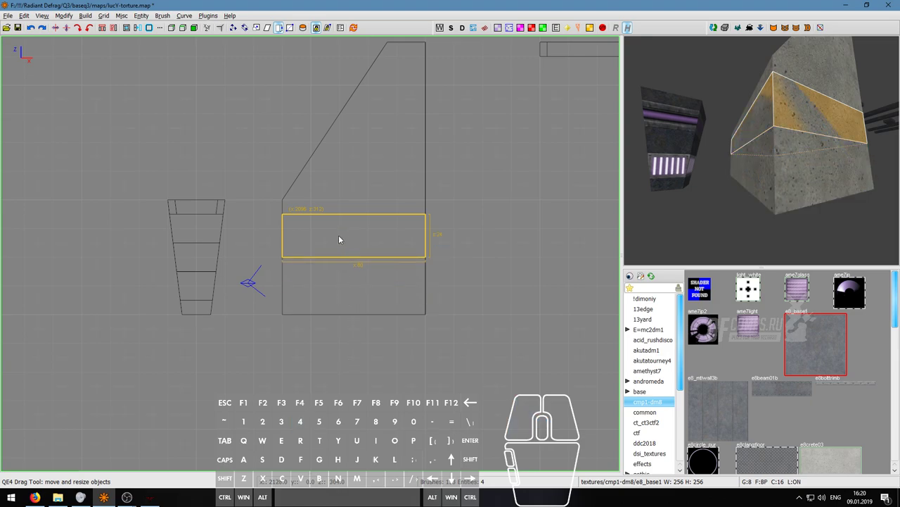
drag(338, 237, 339, 238)
drag(348, 287, 349, 272)
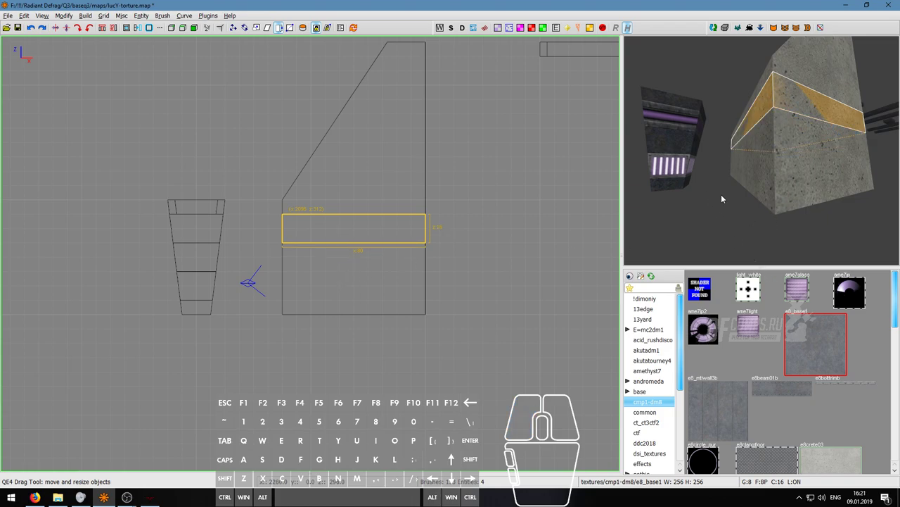
Step: Limit the texture browser to textures in use and apply e8trimlight2_pur to the band
scroll(776, 386, down, 6)
key(ctrl+a)
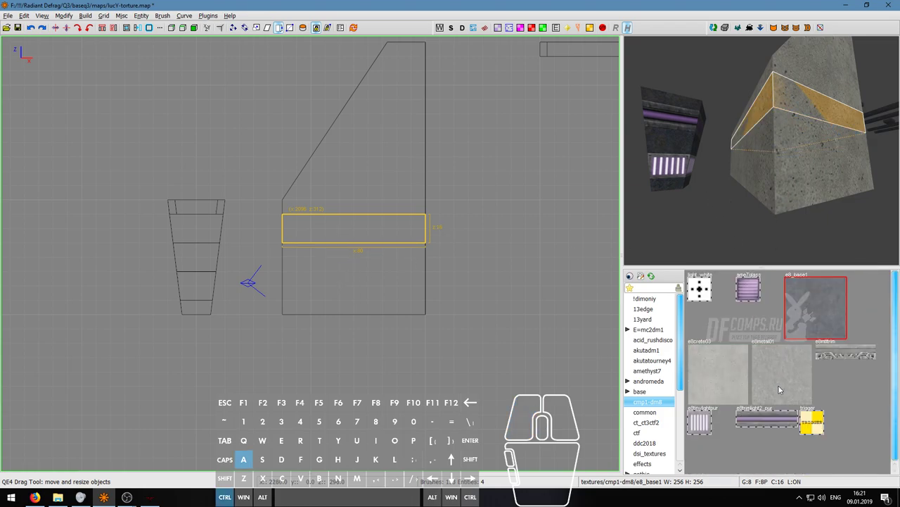
click(779, 413)
right_click(745, 152)
key(w)
right_click(745, 152)
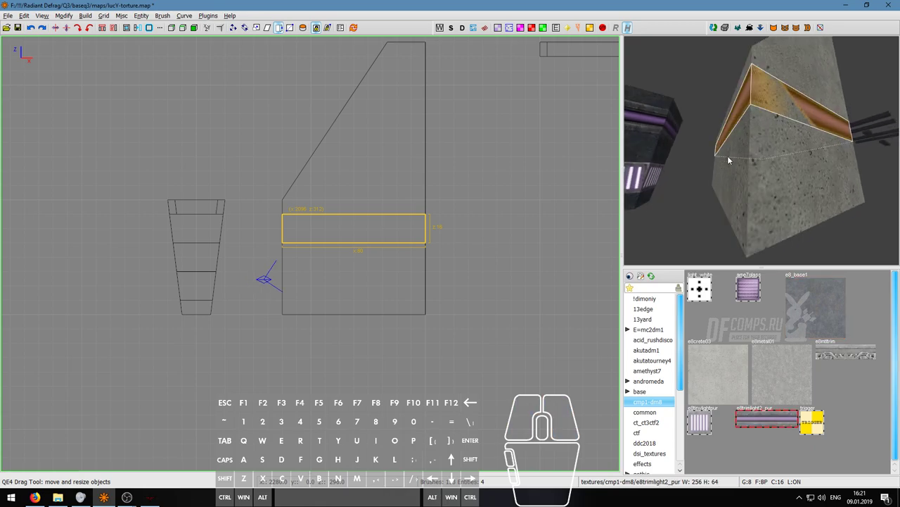
Step: Fit the e8trimlight2_pur texture to the band's height with the Surface Inspector and deselect the band
key(s)
right_click(761, 150)
key(a)
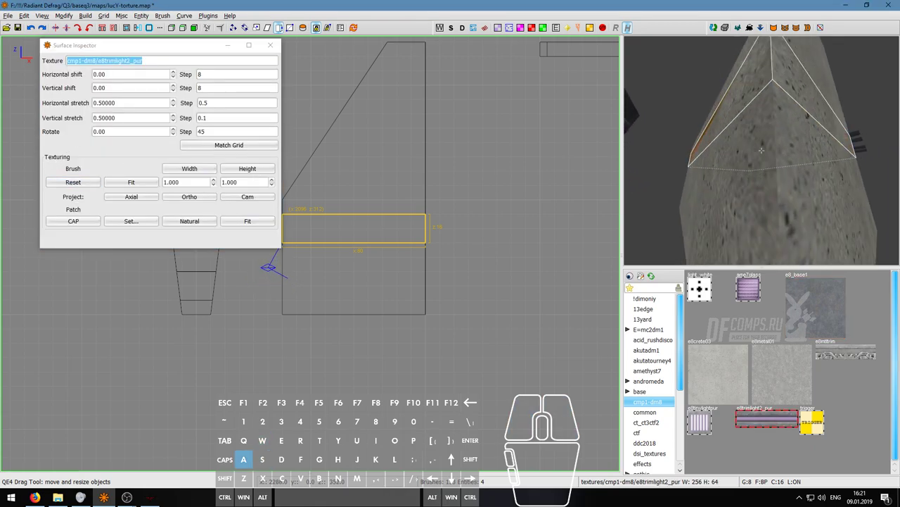
key(s)
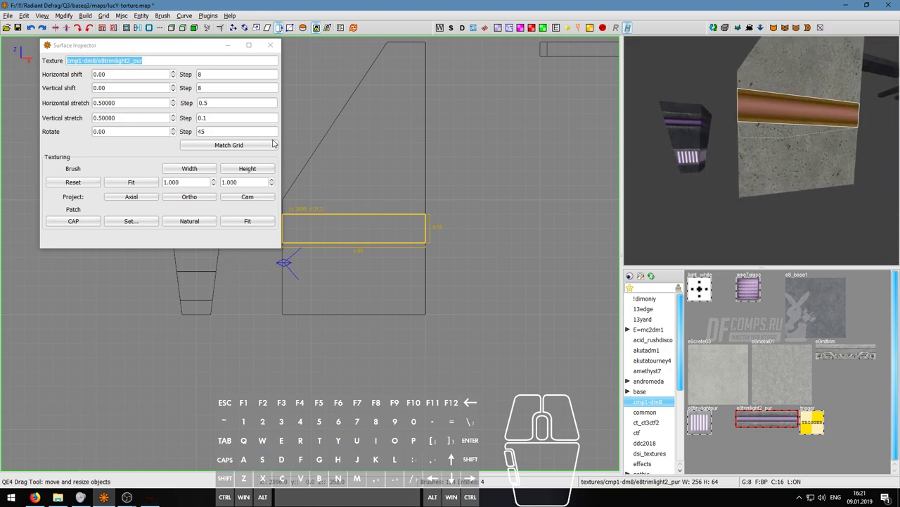
click(236, 170)
key(Escape)
Step: Select the base block under the purple band, close the Surface Inspector and apply e8_base1 to the block
right_click(715, 145)
key(a)
key(w)
key(d)
right_click(761, 150)
shift+click(762, 150)
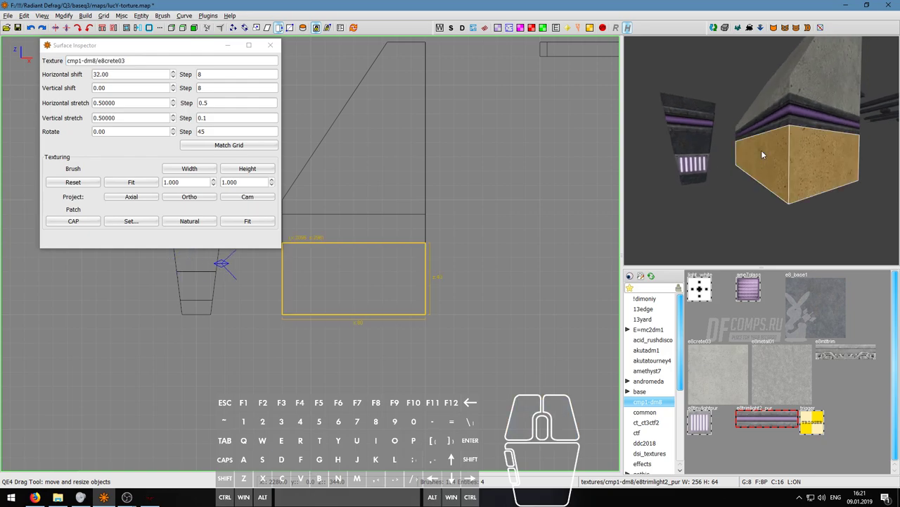
click(270, 45)
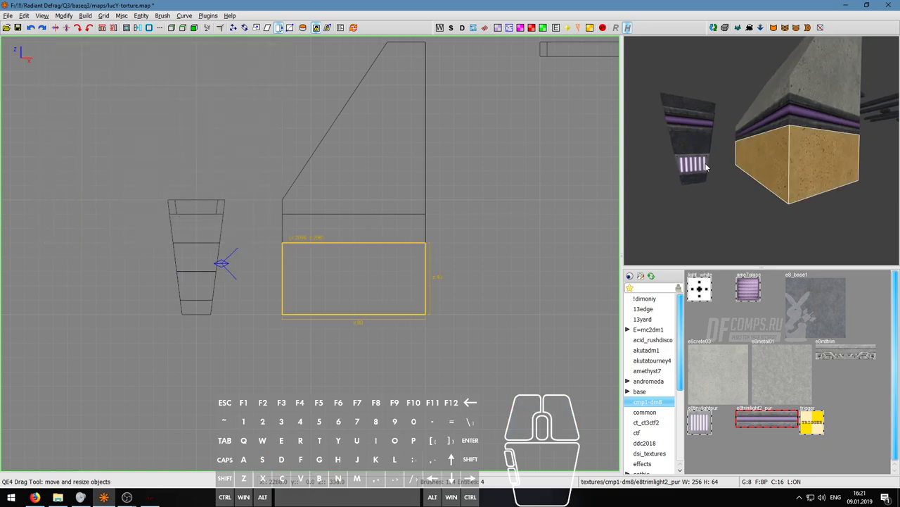
right_click(706, 166)
key(d)
key(w)
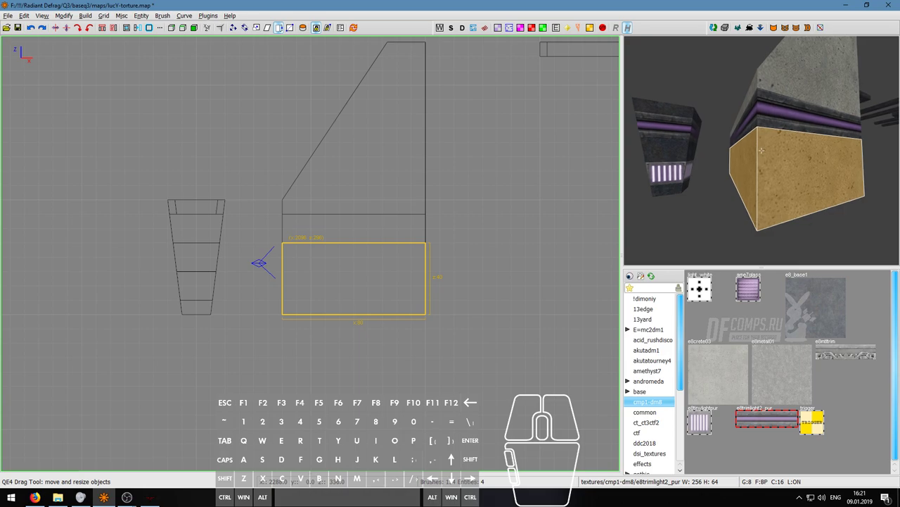
key(a)
key(a)
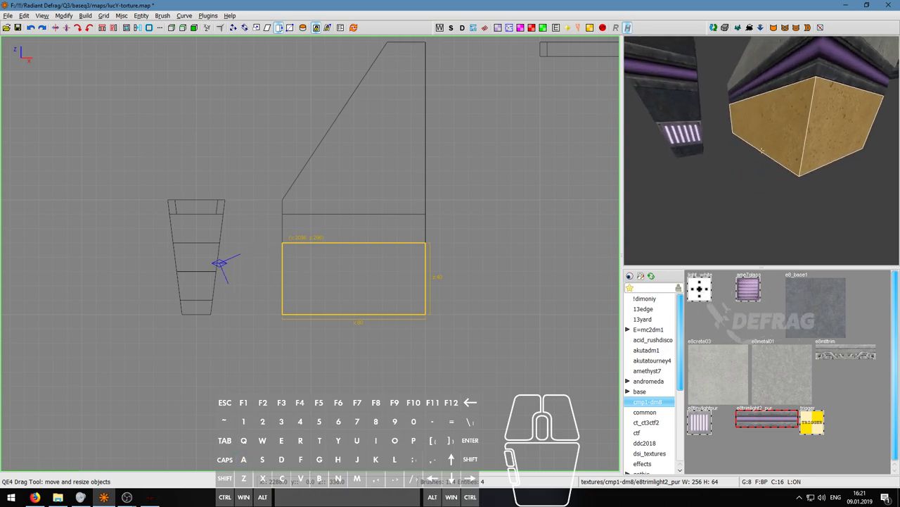
key(d)
right_click(761, 150)
click(805, 306)
key(Escape)
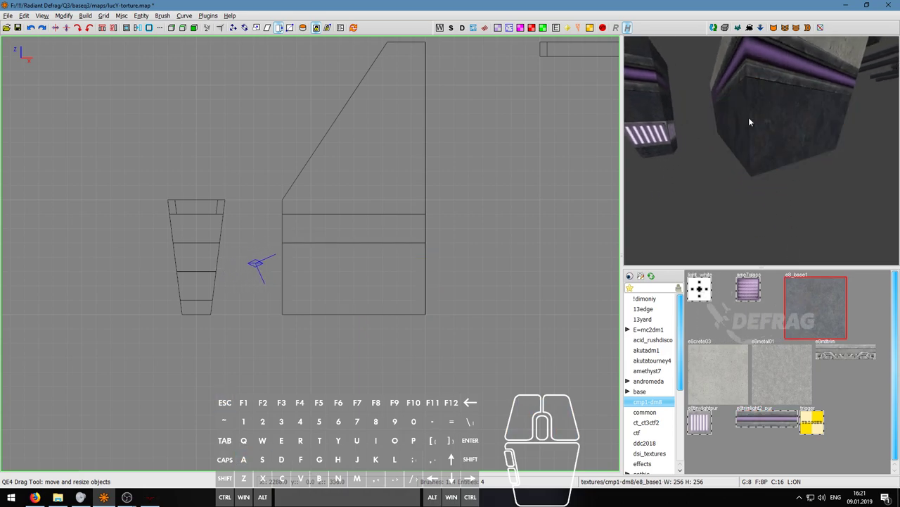
Step: Select the concrete part above the purple band and cut an 8-unit-high slab from it, just below the slope
right_click(750, 119)
key(a)
key(w)
key(w)
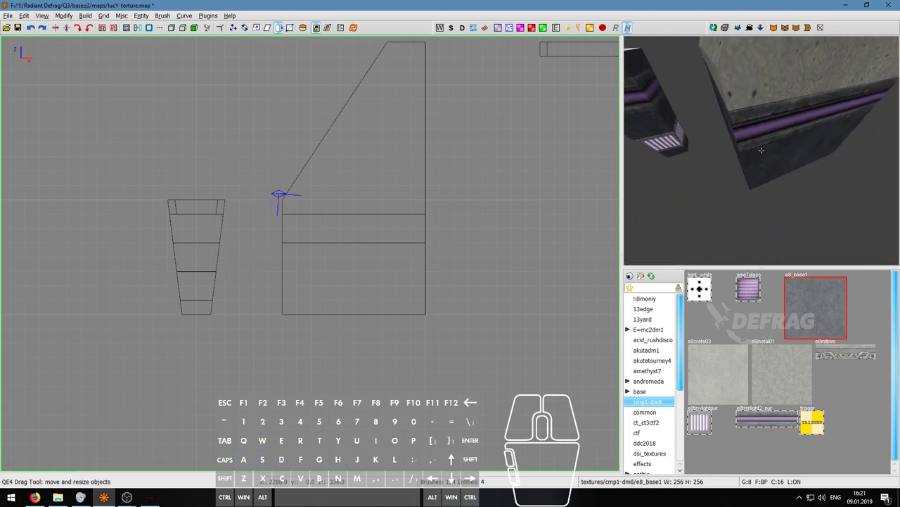
key(a)
key(s)
key(d)
key(w)
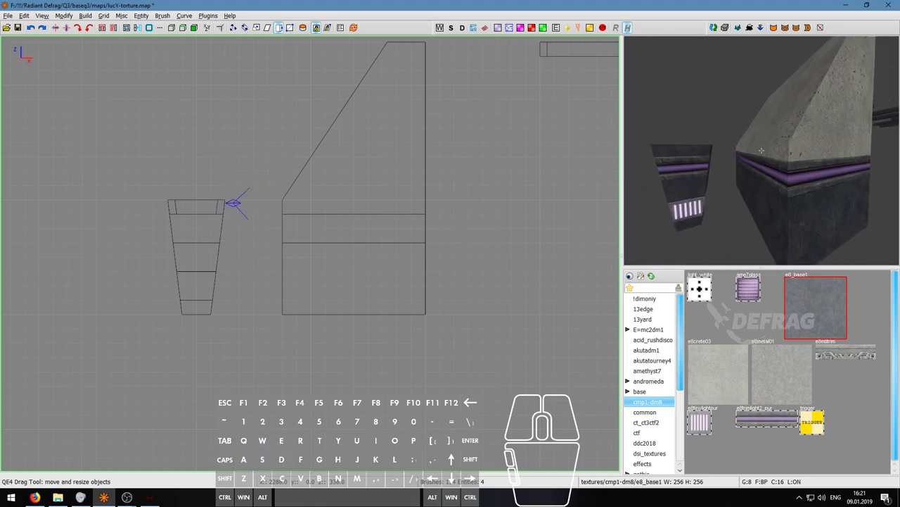
right_click(761, 149)
shift+click(762, 153)
right_drag(409, 51, 407, 109)
scroll(406, 110, down, 1)
mouse_move(388, 105)
mouse_down()
mouse_move(354, 246)
mouse_move(350, 237)
mouse_up()
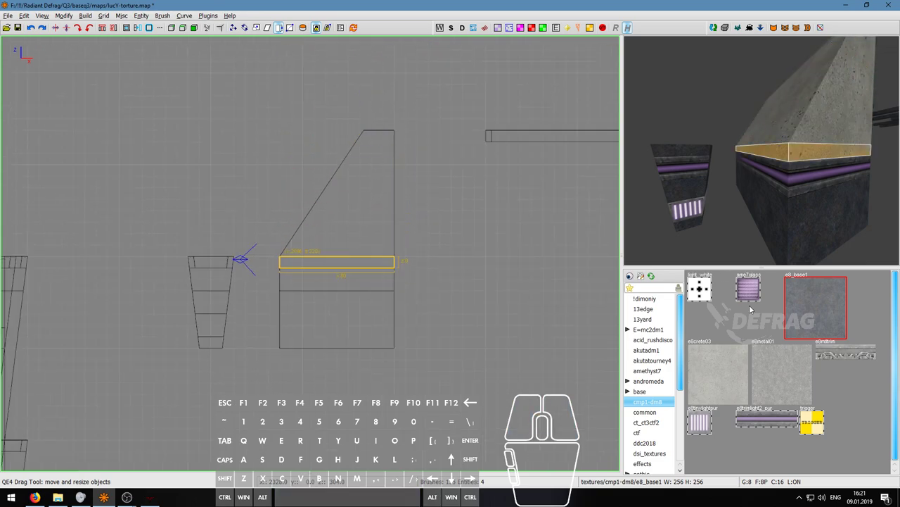
Step: Apply the light_white texture to the thin slab above the purple band and deselect it
click(701, 289)
key(shift+n)
key(Escape)
Step: Inspect the retextured sloped block up close and from above in the 3D view
right_click(662, 219)
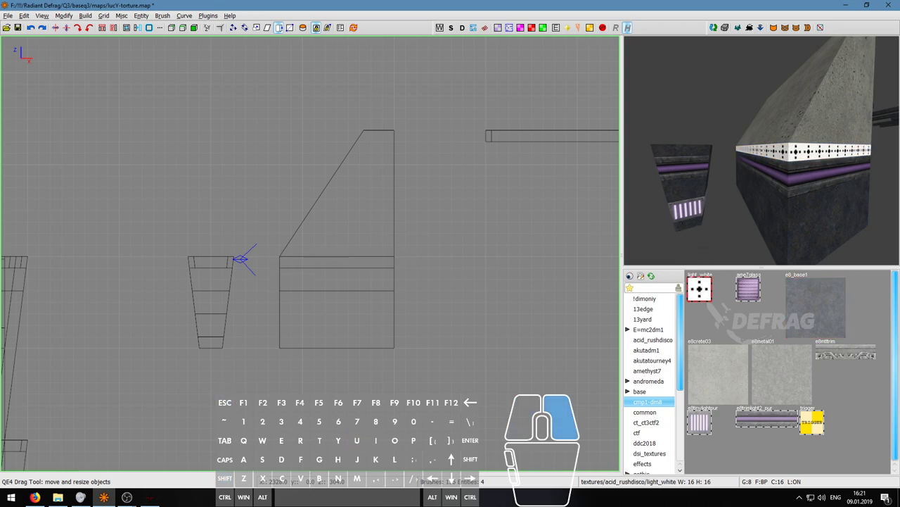
key(s)
key(a)
key(w)
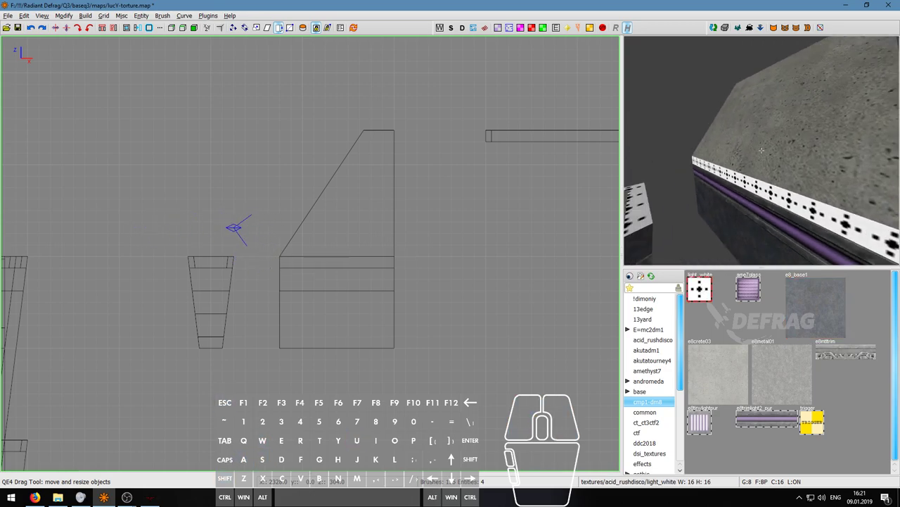
key(s)
key(d)
key(w)
key(s)
key(w)
key(a)
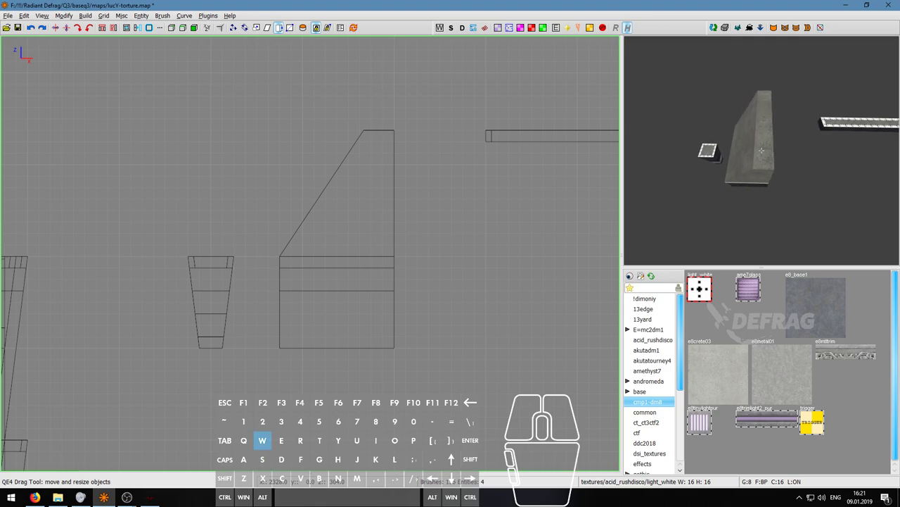
right_click(761, 150)
shift+click(762, 151)
key(ctrl+Tab)
key(ctrl+Tab)
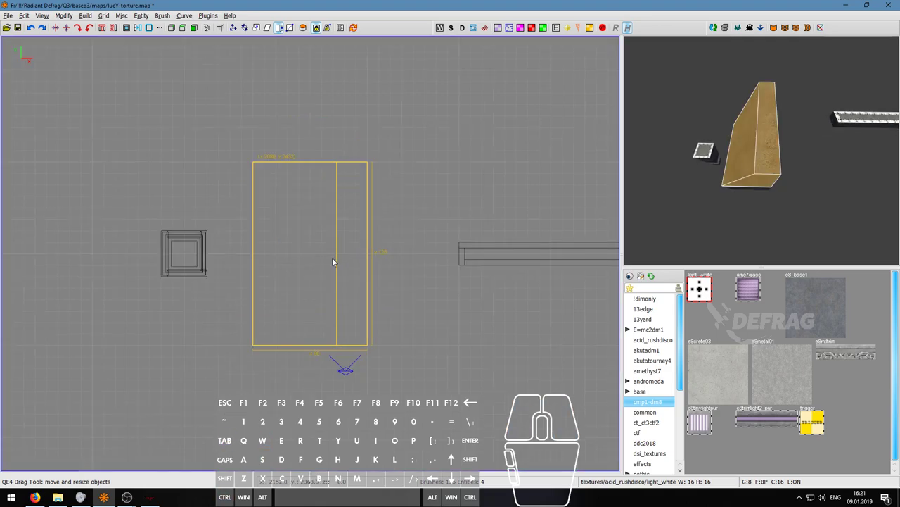
mouse_move(233, 267)
mouse_down()
mouse_move(283, 257)
mouse_move(243, 258)
mouse_up()
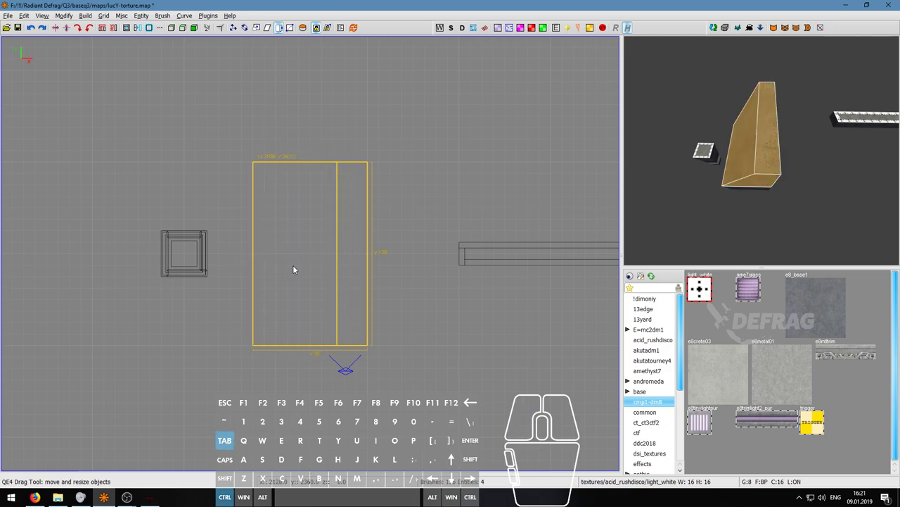
key(ctrl+Tab)
key(e)
click(253, 317)
drag(253, 322, 331, 318)
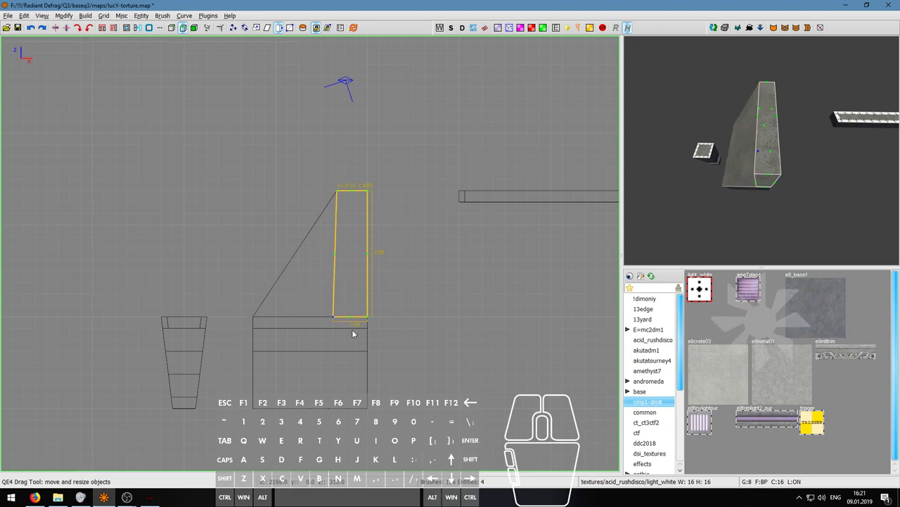
mouse_move(356, 351)
mouse_down()
mouse_move(354, 250)
mouse_move(359, 359)
mouse_up()
key(ctrl+Tab)
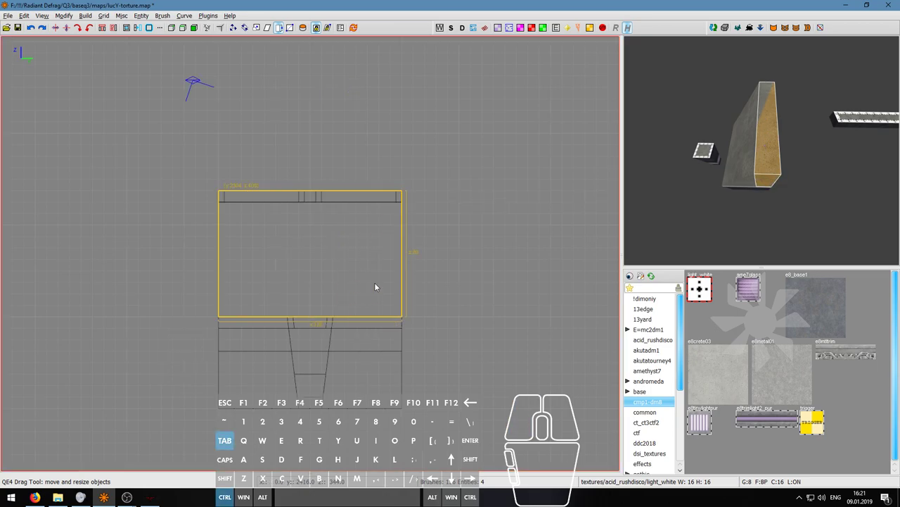
key(ctrl+Tab)
right_click(761, 151)
key(w)
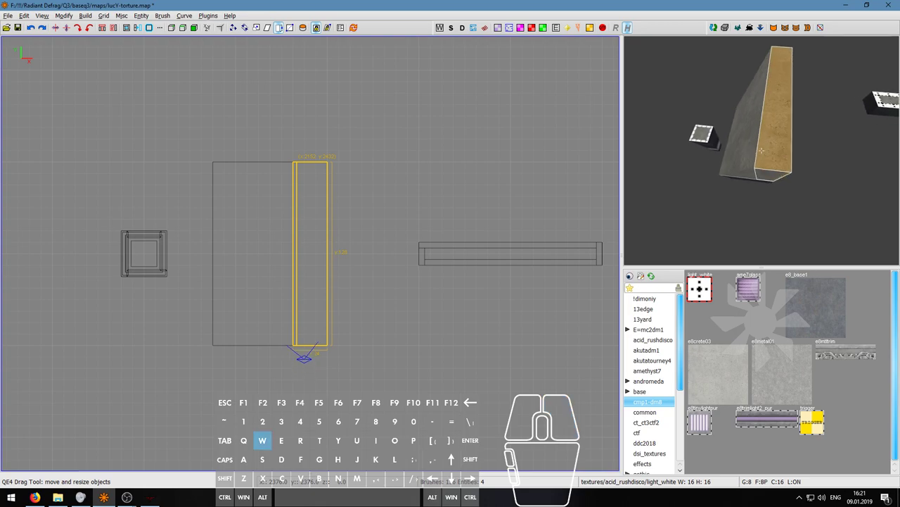
scroll(298, 195, up, 2)
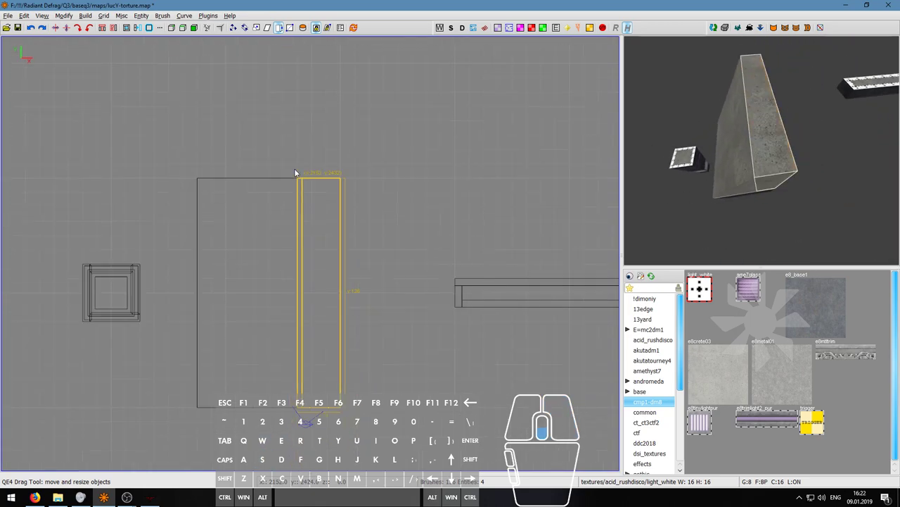
mouse_move(296, 295)
mouse_down()
mouse_move(265, 297)
mouse_move(298, 297)
mouse_up()
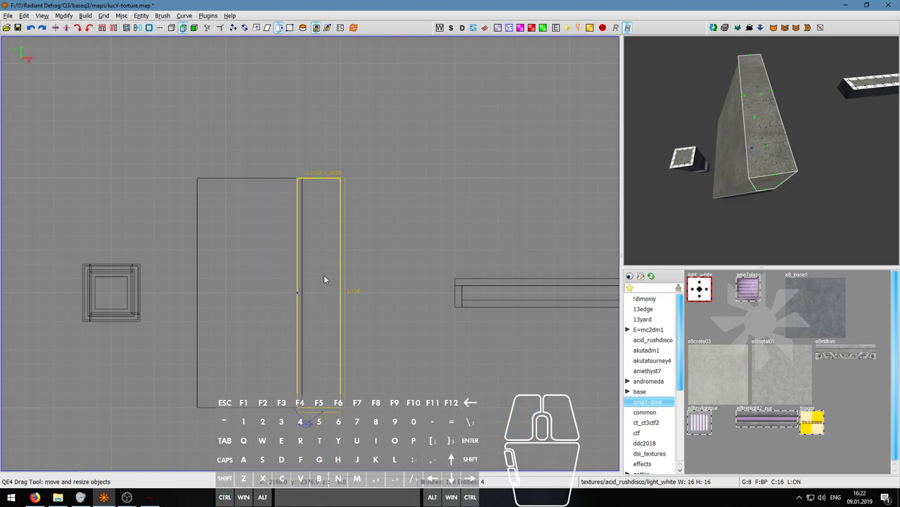
scroll(299, 300, up, 3)
key(3)
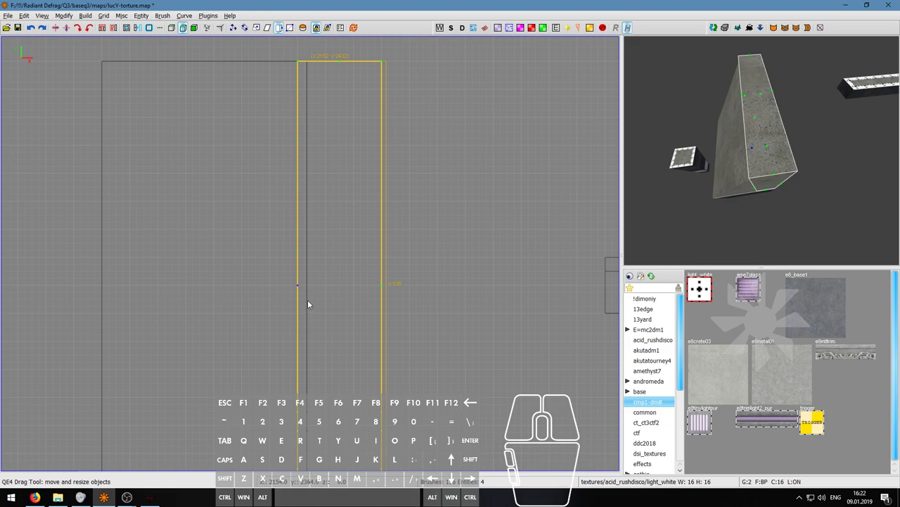
scroll(311, 170, up, 2)
scroll(312, 171, down, 3)
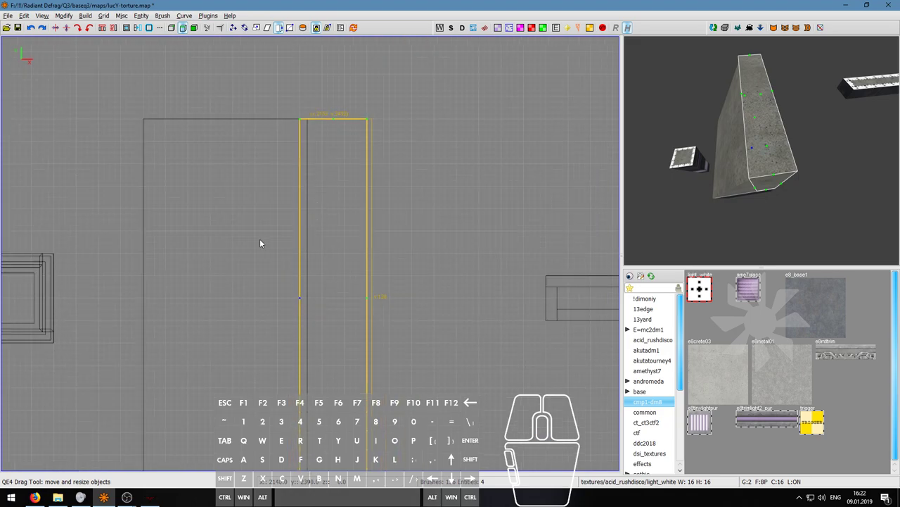
key(BackSpace)
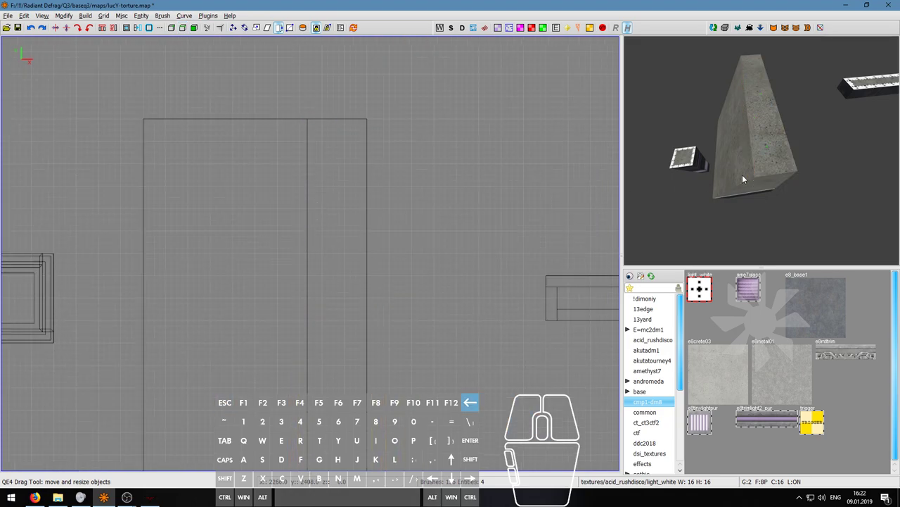
Step: Select the original concrete wedge brush and snap its vertices to the 2-unit grid
shift+click(741, 175)
key(ctrl+g)
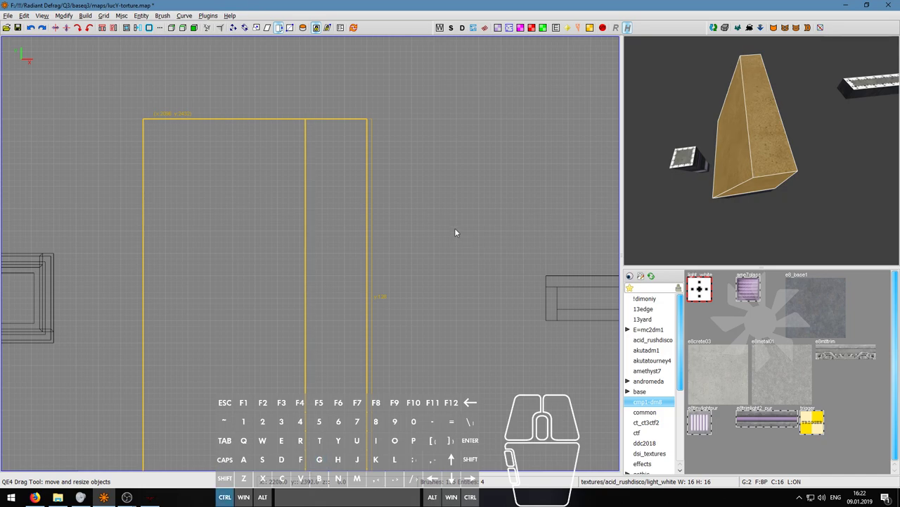
scroll(455, 230, down, 2)
right_drag(336, 301, 336, 255)
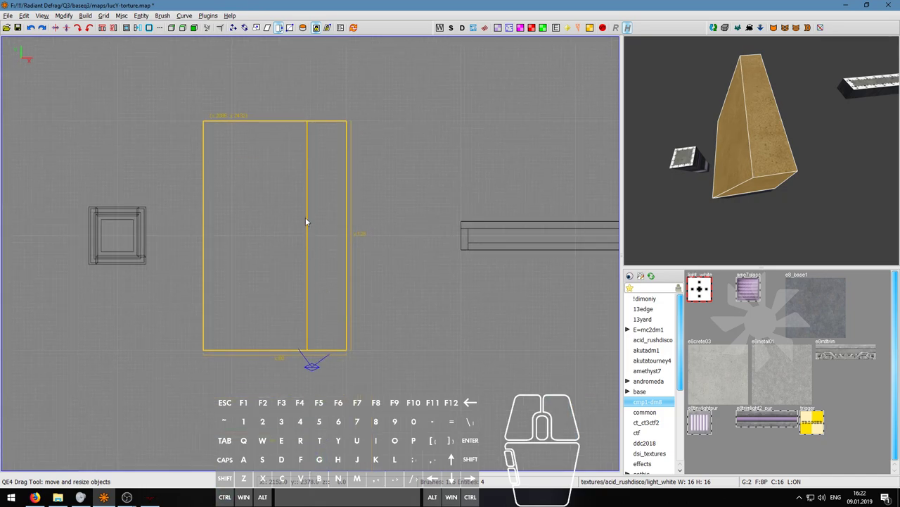
scroll(306, 217, up, 1)
scroll(331, 242, up, 2)
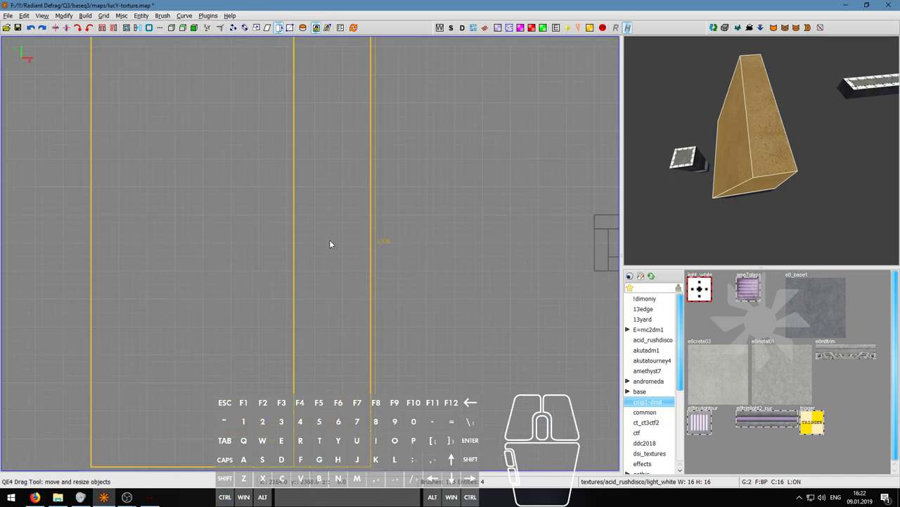
scroll(315, 242, down, 1)
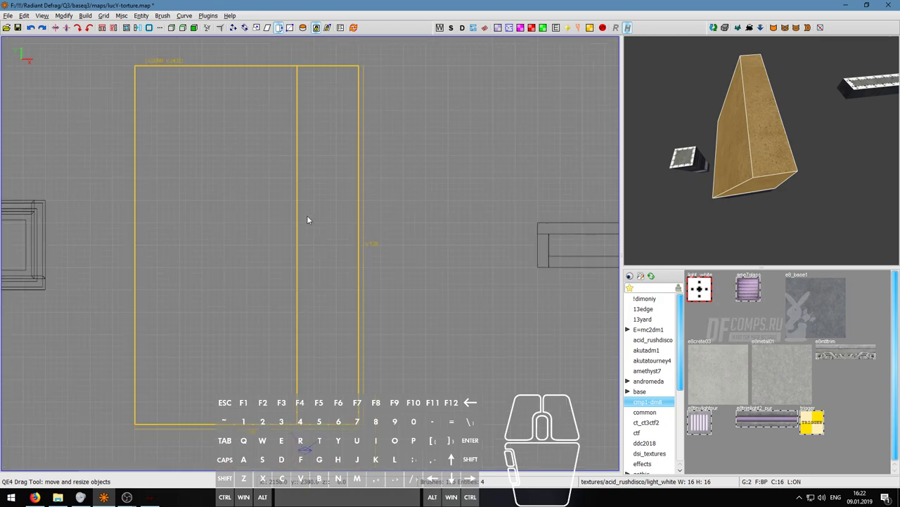
Step: Duplicate the wedge and move the copy's lower sloped edge directly below its top edge, leaving an upright rectangular block beneath the flat top
key(ctrl+Tab)
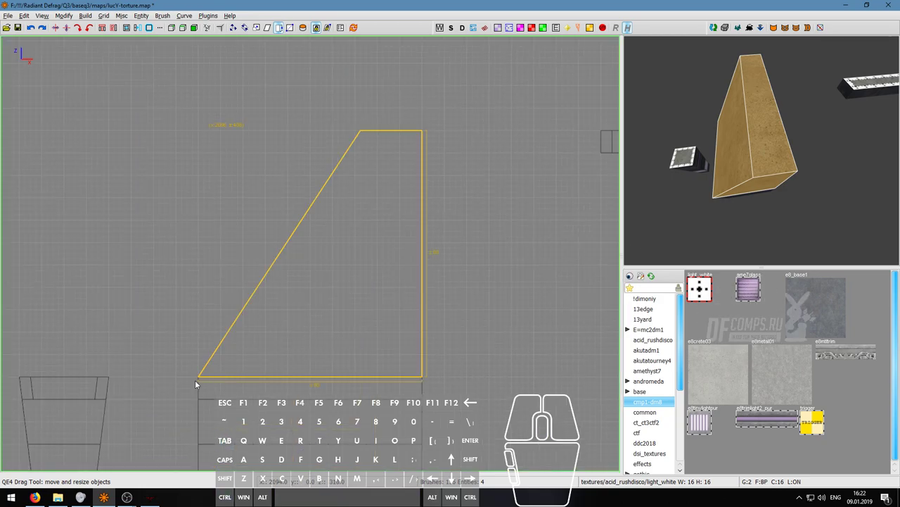
key(v)
mouse_move(199, 380)
mouse_down()
mouse_move(356, 381)
mouse_move(412, 187)
mouse_move(411, 371)
mouse_up()
key(v)
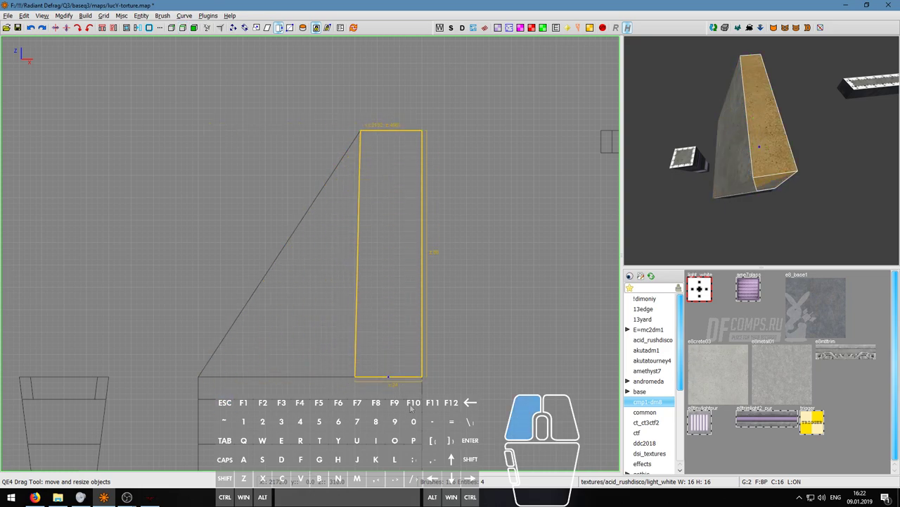
key(ctrl+Tab)
key(ctrl+Tab)
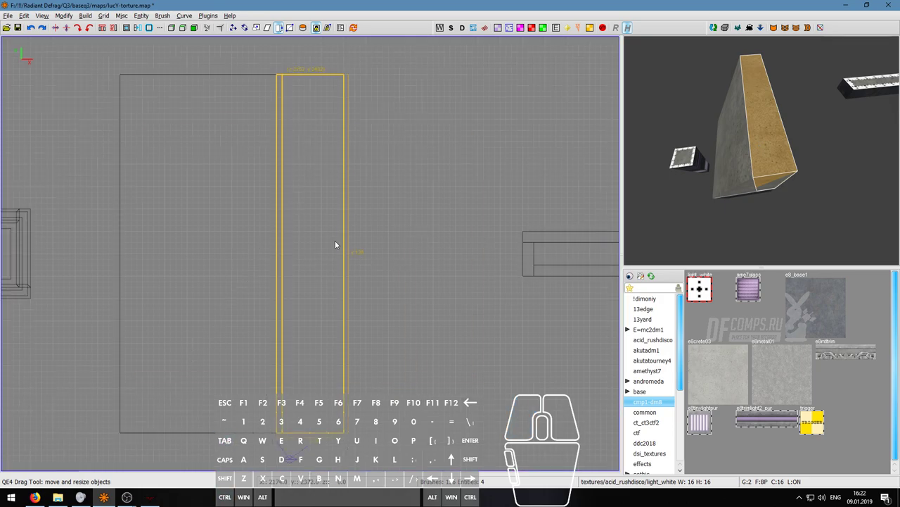
key(v)
drag(276, 258, 294, 256)
key(Escape)
click(765, 139)
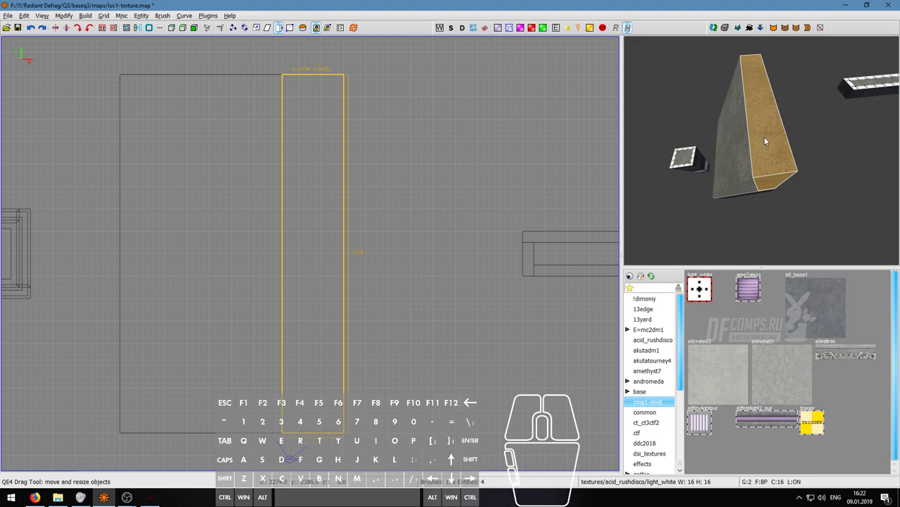
Step: Set the grid to 4 units and inset the upright block by 4 units on all four sides in plan
right_click(764, 139)
key(w)
key(d)
key(w)
key(a)
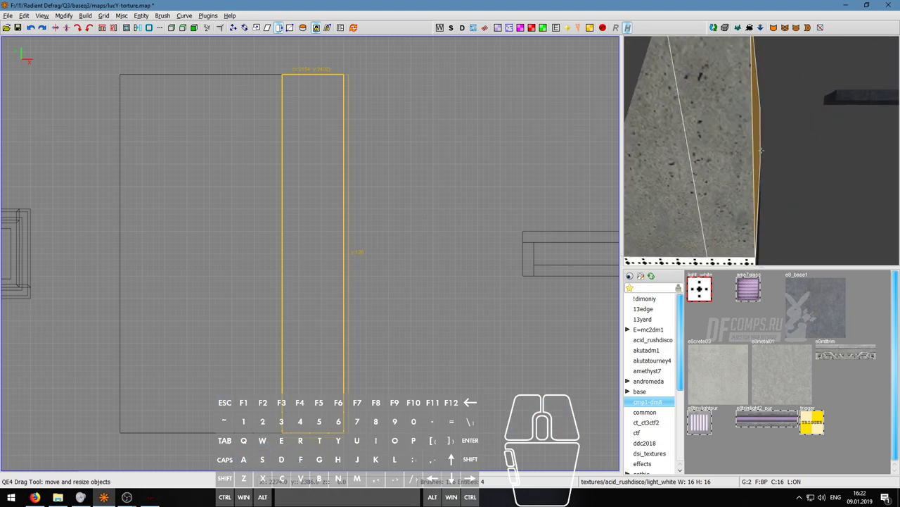
right_click(761, 151)
scroll(359, 280, down, 1)
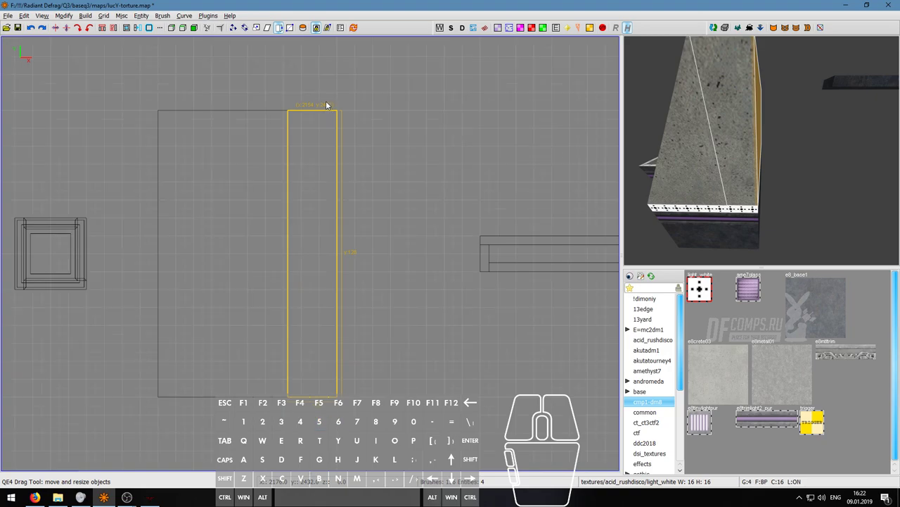
drag(318, 89, 318, 96)
drag(365, 184, 343, 189)
drag(267, 209, 277, 213)
drag(314, 425, 313, 416)
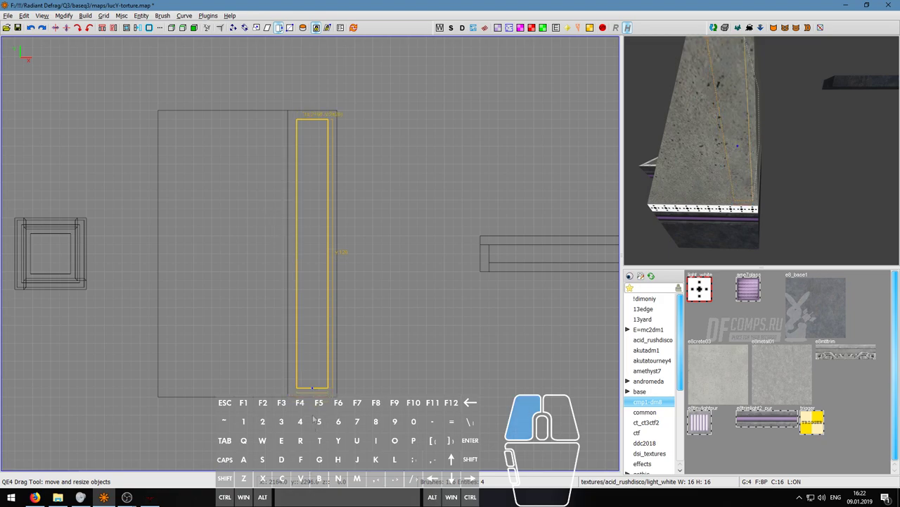
Step: Subtract the inset block from the surrounding wedge, cutting the wedge into separate rim and slope brushes
right_click(683, 228)
key(w)
key(d)
right_click(763, 153)
key(w)
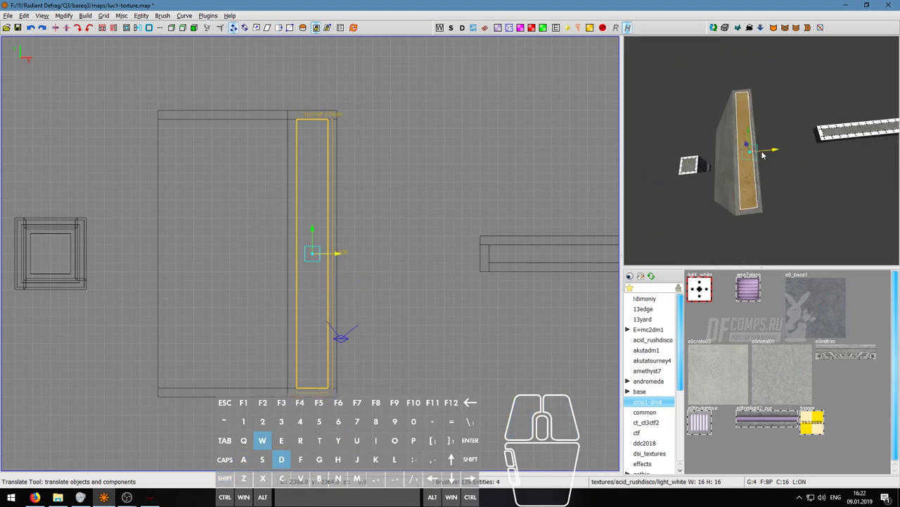
Step: Clear the selection and apply the light_white texture to the narrow top rim faces around the inset block
key(Escape)
ctrl+middle_click(757, 159)
ctrl+middle_click(740, 93)
ctrl+middle_click(745, 213)
Step: Select the wedge's sloped front brush, apply the e8_base1 texture to it and clear the selection
right_click(745, 215)
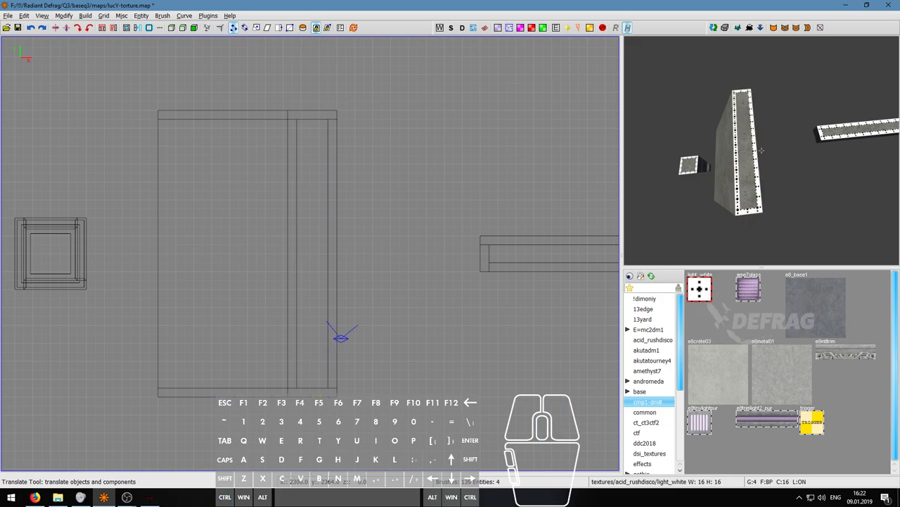
key(a)
key(d)
key(w)
right_click(762, 151)
shift+click(769, 164)
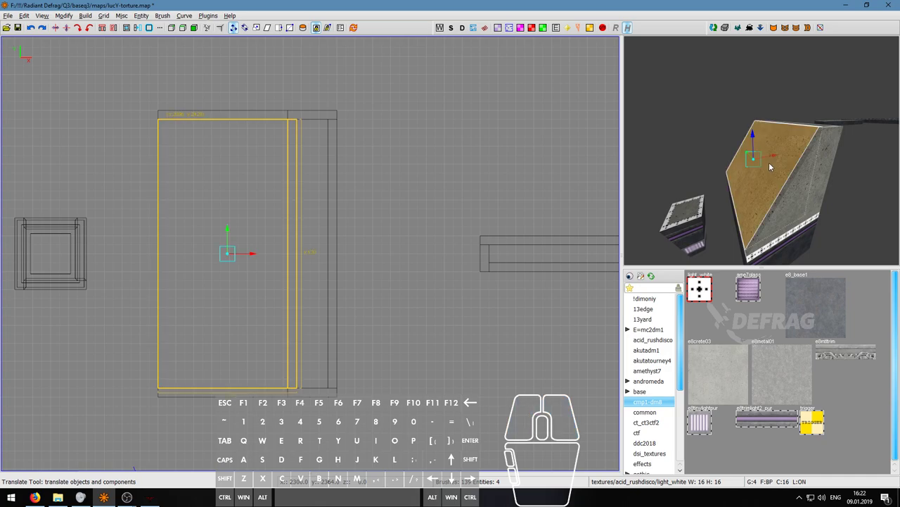
key(q)
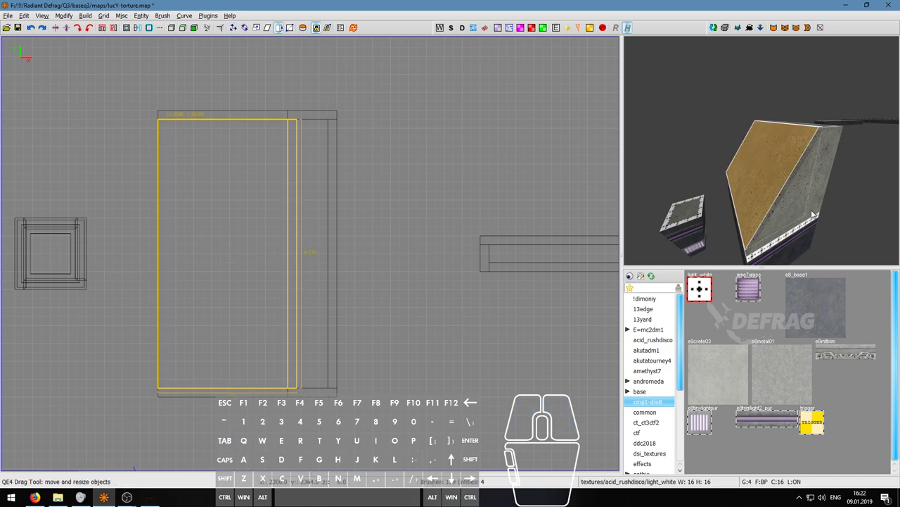
right_click(811, 217)
key(a)
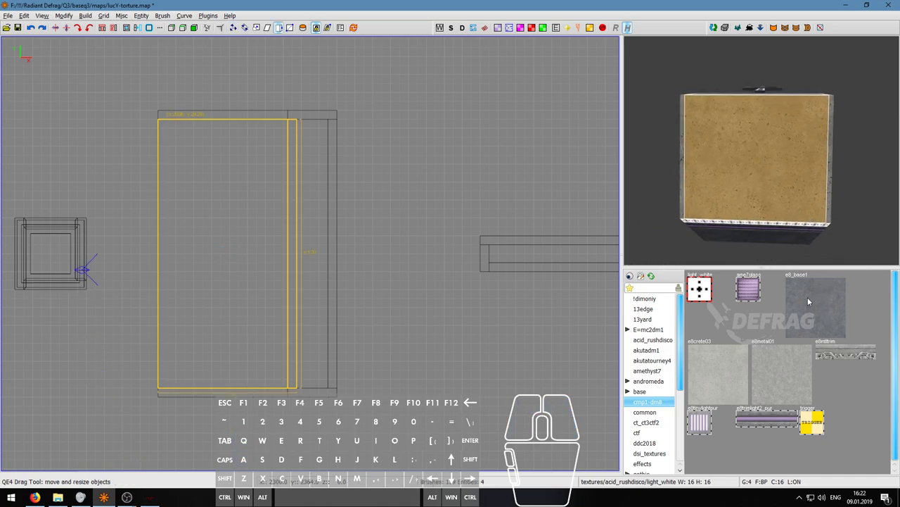
click(807, 298)
right_click(816, 189)
key(d)
key(w)
key(Escape)
Step: Copy the light_white texture from the top rim onto the rim faces along both sides of the slope
key(s)
right_click(762, 150)
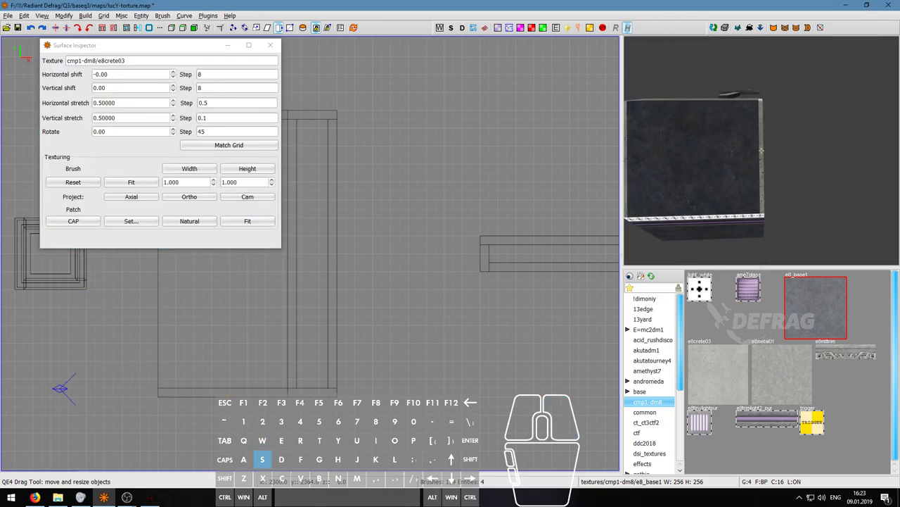
right_click(762, 151)
key(s)
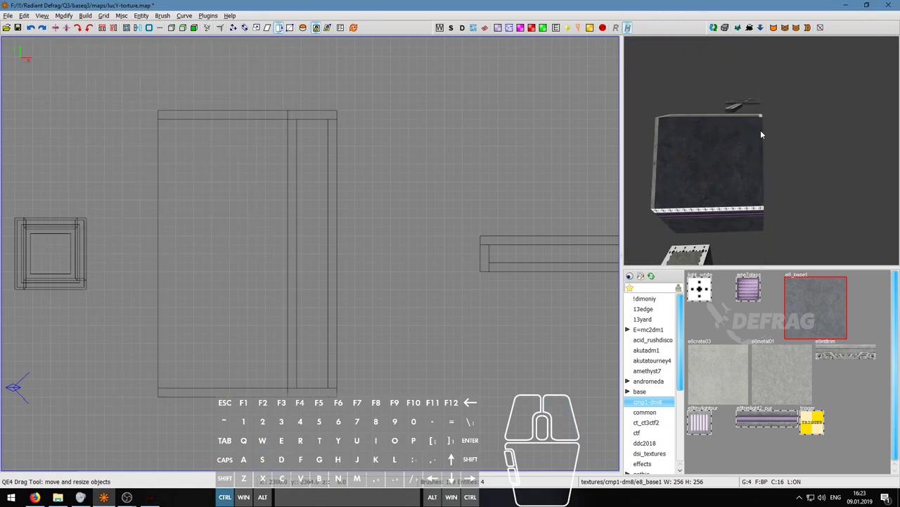
middle_click(763, 114)
ctrl+middle_click(759, 141)
key(ctrl+z)
ctrl+middle_click(761, 149)
right_click(762, 151)
key(a)
right_click(761, 150)
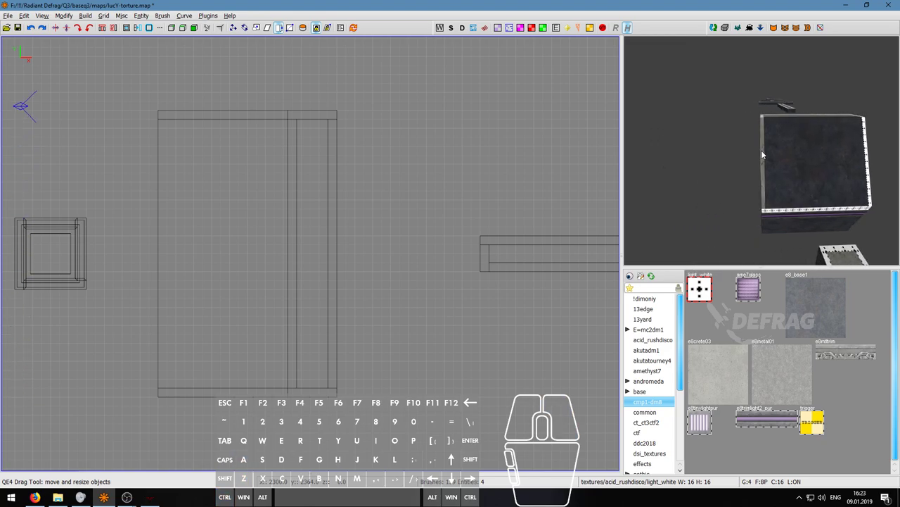
ctrl+middle_click(763, 151)
Step: Apply the e8_base1 texture to the inset block inside the wedge's top rim and clear the selection
right_click(763, 151)
key(d)
key(s)
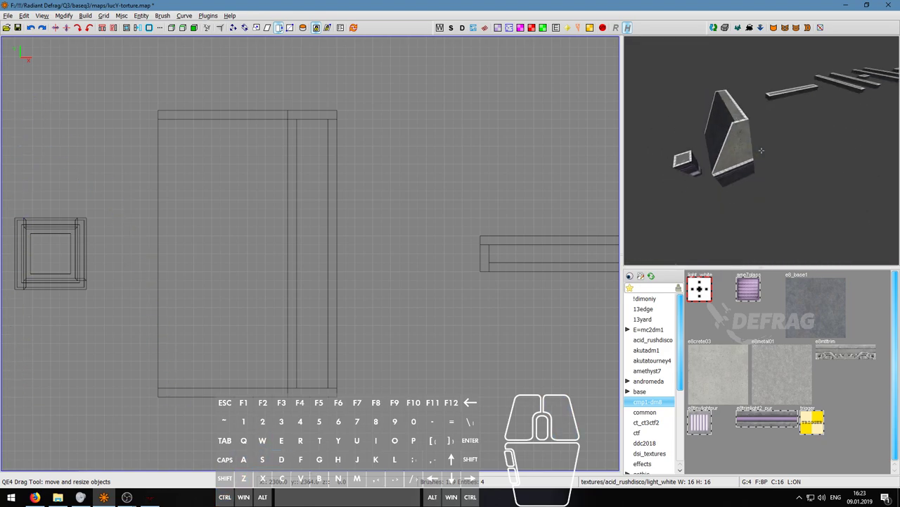
key(w)
key(s)
key(s)
key(w)
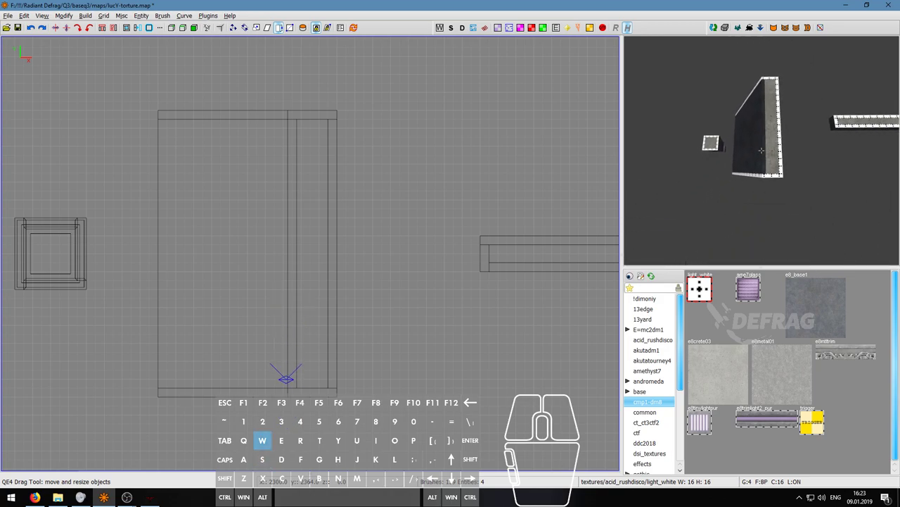
key(s)
key(w)
right_click(762, 150)
shift+click(771, 150)
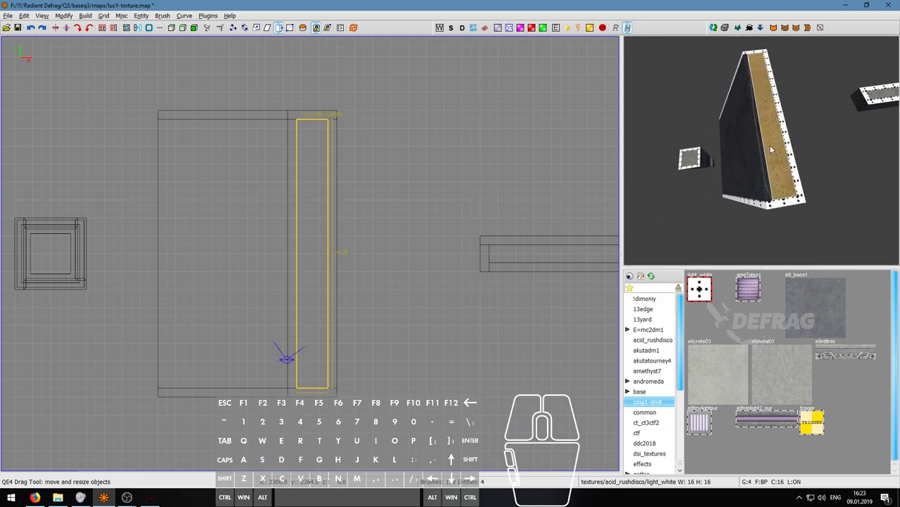
click(794, 312)
key(Escape)
Step: Open the Surface Inspector for the dark slope and the adjoining inset top block
right_click(765, 151)
key(a)
key(w)
right_click(765, 151)
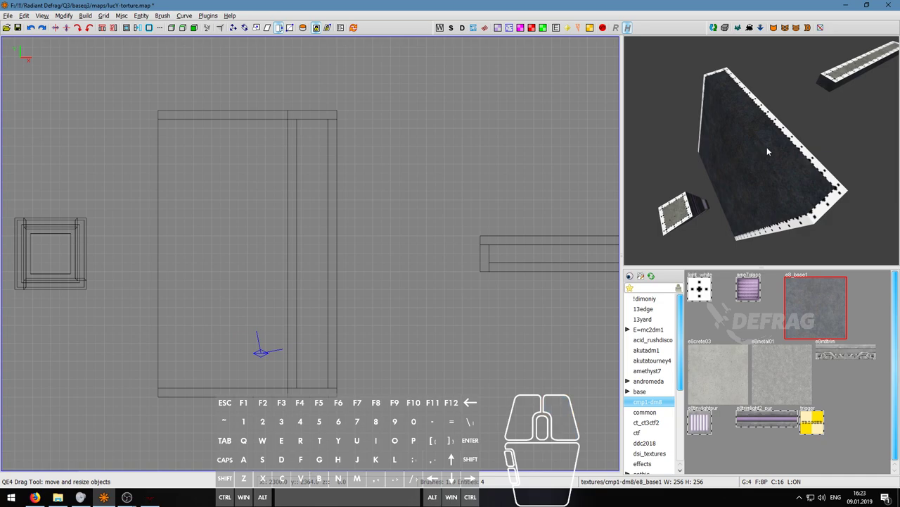
shift+drag(774, 148, 749, 169)
key(s)
key(Escape)
right_click(762, 149)
key(d)
key(w)
key(s)
key(d)
key(w)
right_click(762, 150)
shift+click(762, 150)
alt+shift+click(800, 147)
shift+click(767, 147)
right_click(783, 147)
key(w)
key(d)
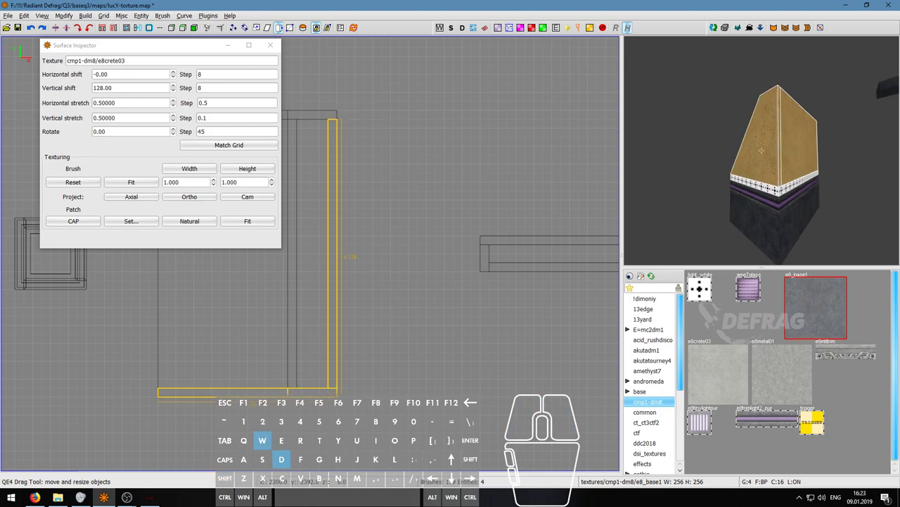
key(Escape)
right_click(762, 150)
shift+drag(762, 150, 731, 150)
key(Escape)
Step: Select the wedge's outer wall brushes and apply the e8_base1 texture sampled from the base below, clearing the selection
shift+click(739, 145)
shift+click(743, 147)
right_click(744, 147)
key(d)
right_click(762, 151)
shift+click(763, 153)
middle_click(765, 214)
key(Escape)
right_click(764, 213)
key(w)
key(a)
right_click(762, 150)
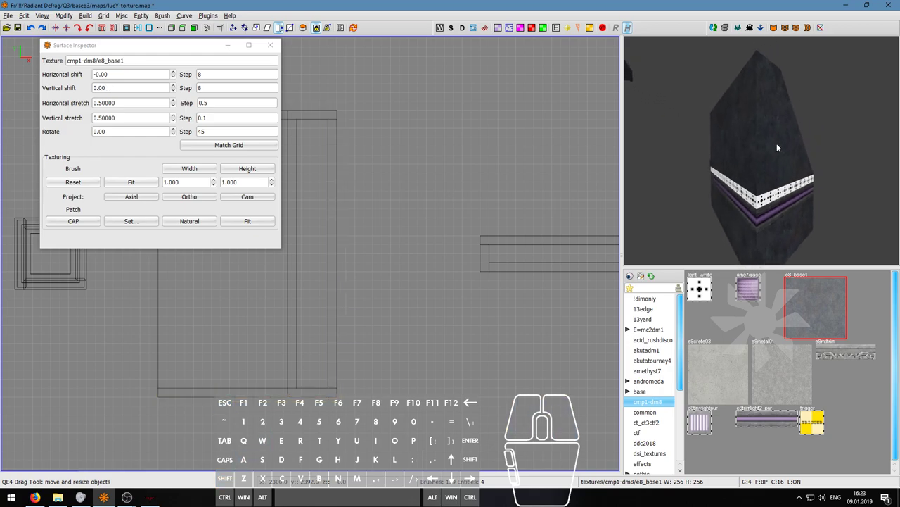
Step: Inspect the textured wedge and the row of platforms beside it from several sides
right_click(778, 145)
key(w)
key(a)
key(a)
key(s)
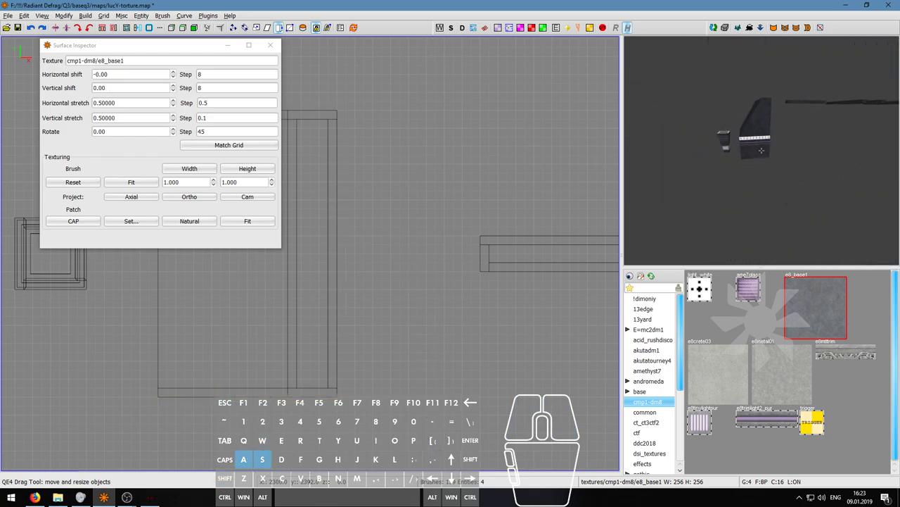
key(w)
key(d)
key(a)
key(s)
key(d)
key(s)
key(d)
key(w)
key(a)
key(d)
key(d)
key(w)
key(d)
key(a)
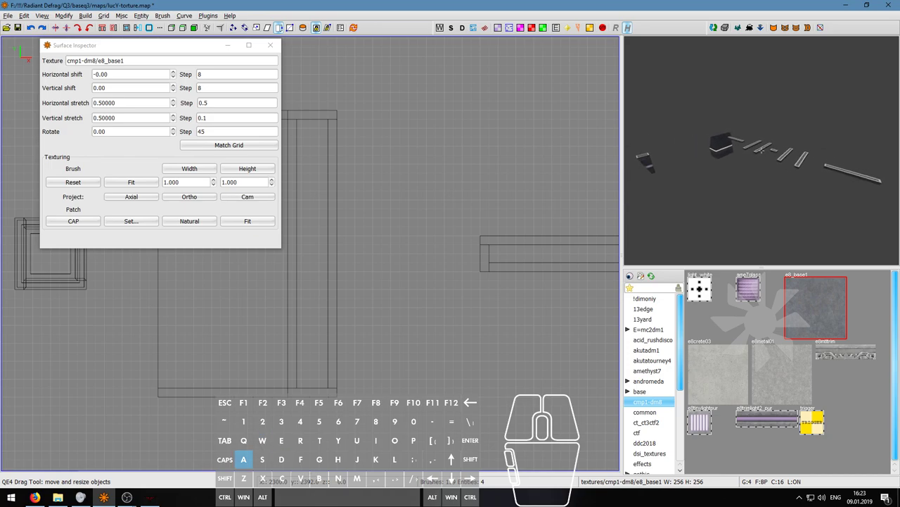
key(a)
key(w)
right_click(761, 150)
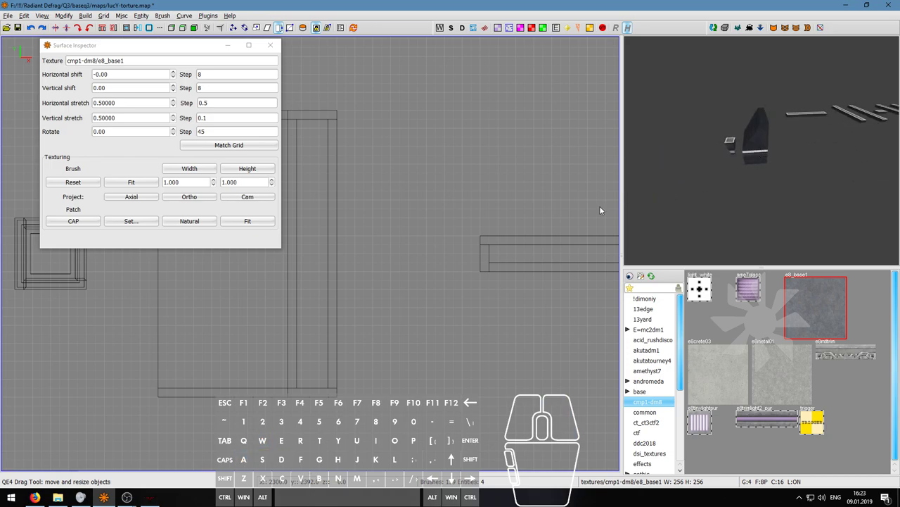
Step: Apply the e8crete03 texture to the wedge's sloped face and clear the selection
key(s)
right_click(634, 204)
key(w)
key(a)
right_click(761, 150)
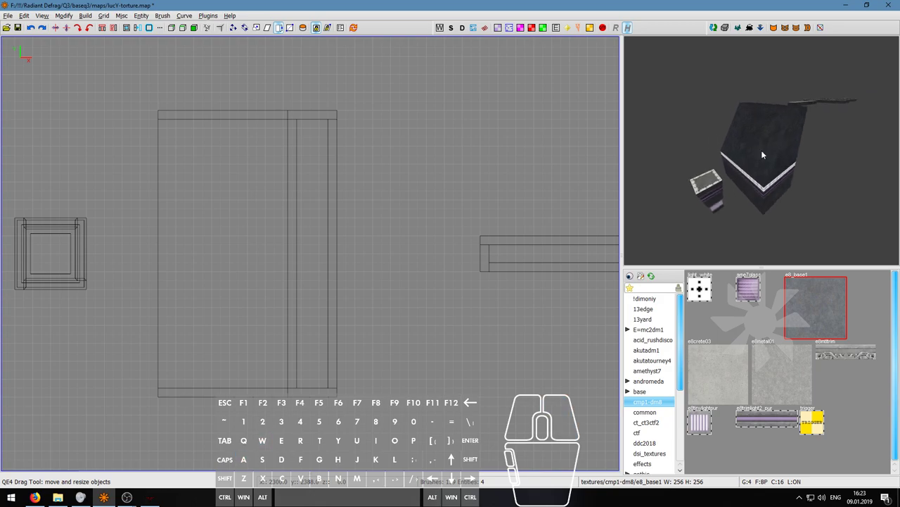
shift+click(761, 150)
key(Escape)
ctrl+shift+click(762, 145)
right_click(761, 150)
key(w)
key(a)
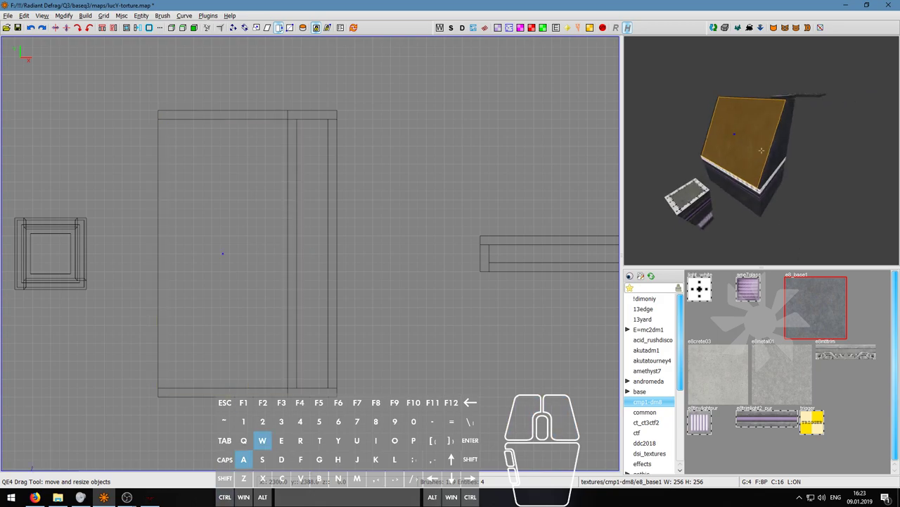
right_click(761, 149)
click(730, 372)
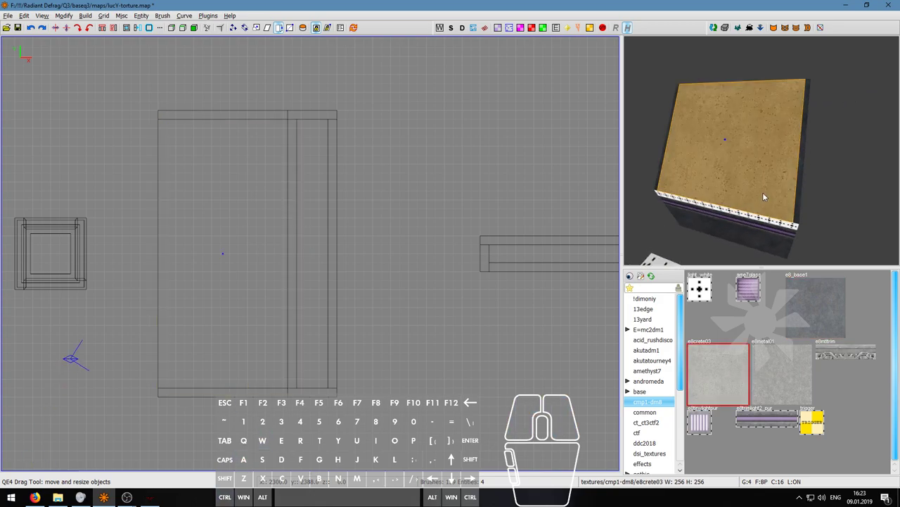
key(Escape)
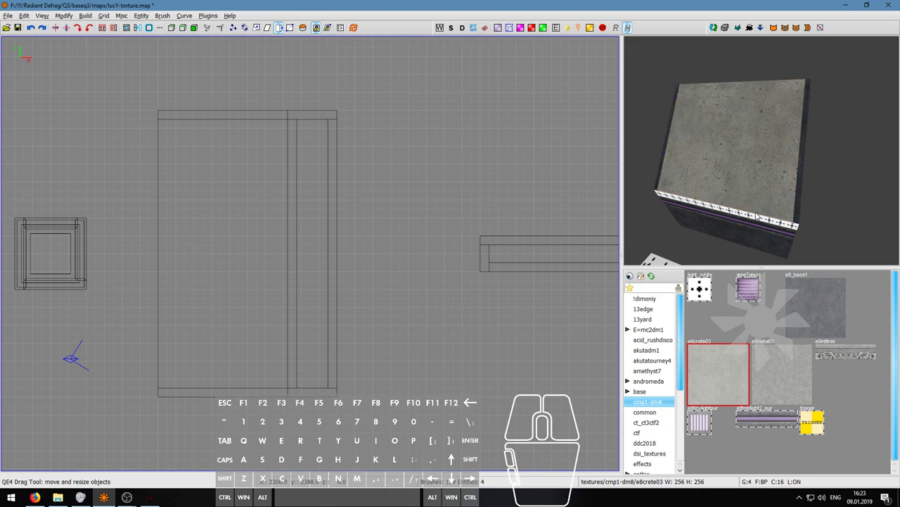
Step: Sample light_white from the wedge's front rim and copy it onto the dark rim faces beside the slope
right_click(759, 149)
key(d)
right_click(761, 150)
middle_click(762, 221)
ctrl+middle_click(770, 202)
key(ctrl+z)
ctrl+middle_click(777, 189)
right_click(776, 189)
key(a)
right_click(761, 150)
ctrl+middle_click(798, 154)
right_click(798, 154)
Step: Copy the light_white texture onto the remaining dark rim faces around the wedge's top and other side
key(d)
key(w)
key(s)
key(w)
key(s)
right_click(761, 149)
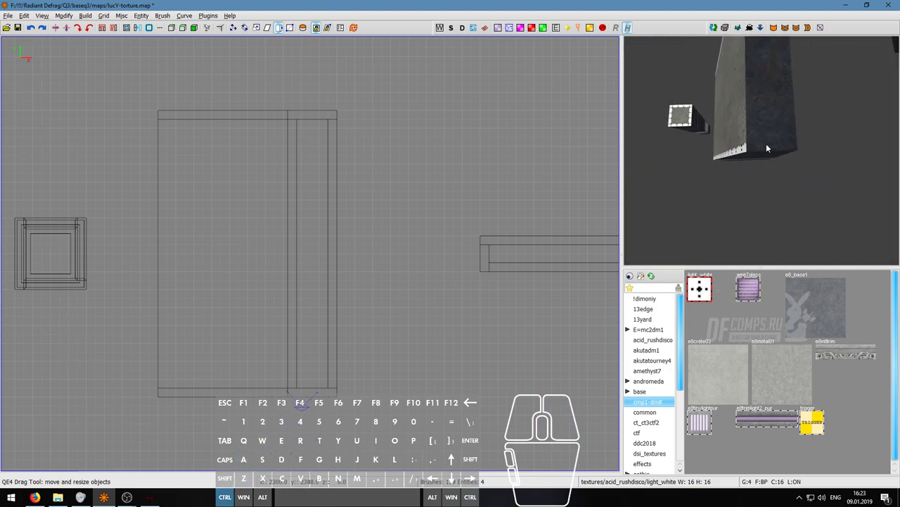
ctrl+middle_click(789, 124)
right_click(788, 124)
key(w)
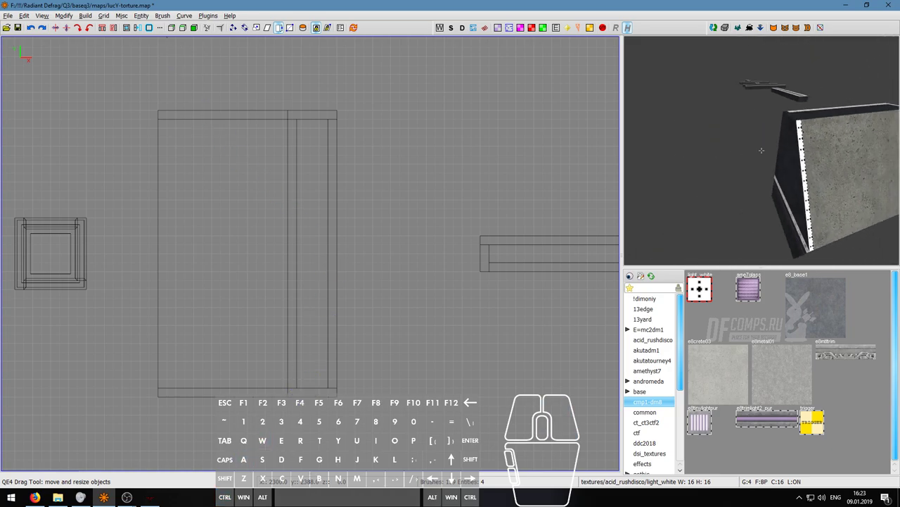
key(d)
key(w)
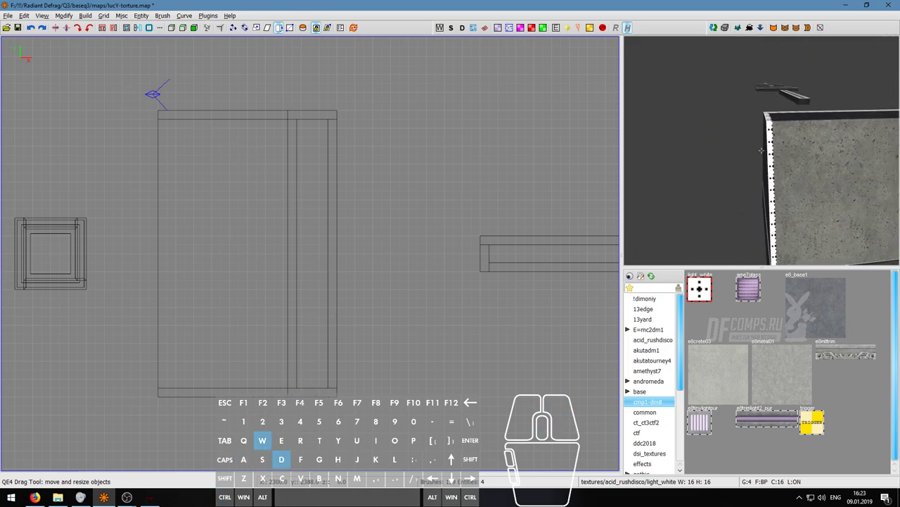
Step: Apply the e8crete03 texture to the dark inset top inside the wedge's white rim
click(717, 362)
ctrl+middle_click(749, 163)
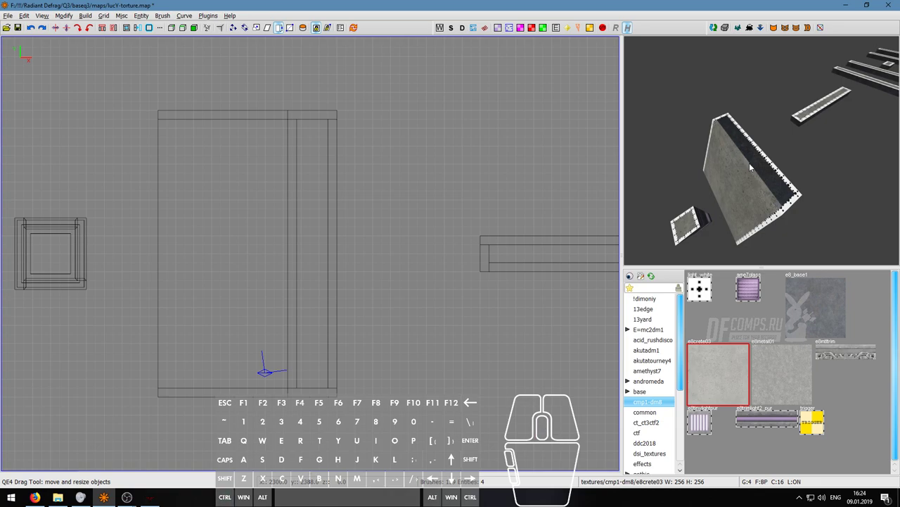
ctrl+middle_click(754, 162)
key(Escape)
Step: Check the retextured wedge from the back and sides against the neighbouring platforms
right_click(755, 162)
key(a)
key(s)
key(w)
key(d)
key(a)
key(d)
key(a)
key(w)
key(d)
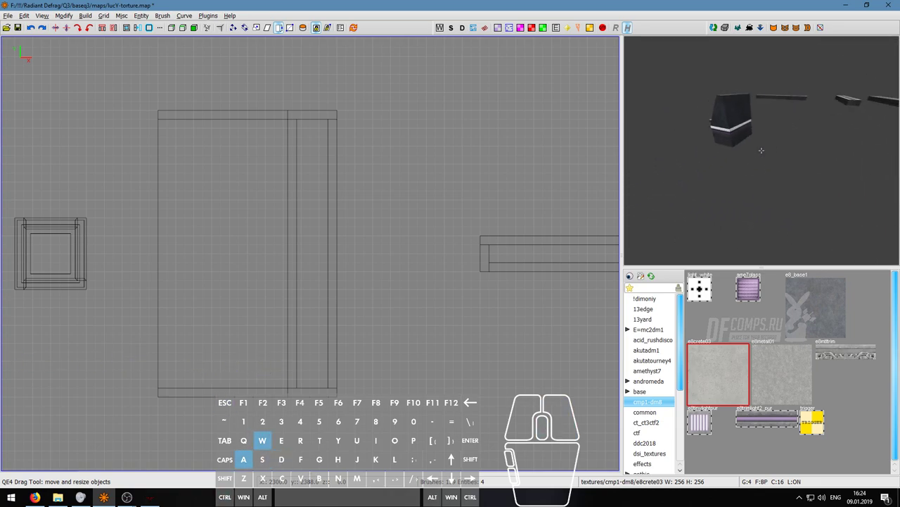
key(s)
right_click(762, 151)
key(s)
key(s)
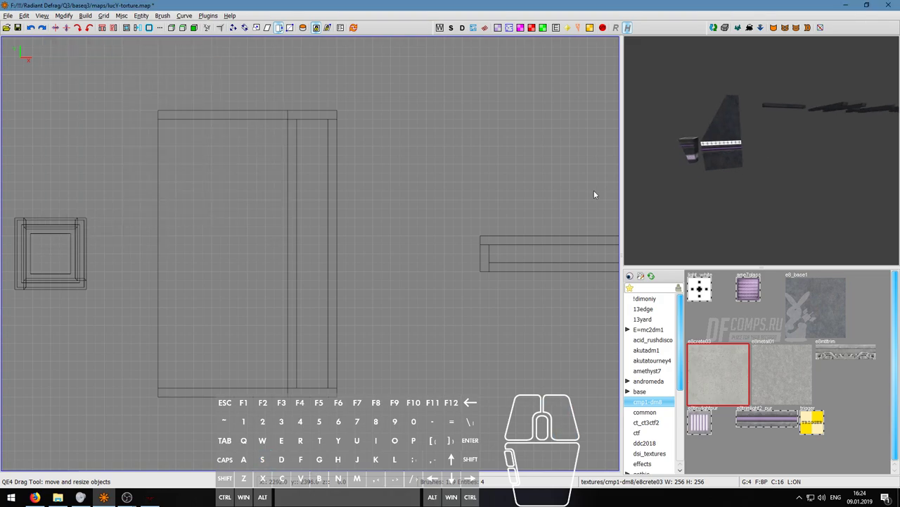
Step: Duplicate the whole wedge in the XZ side view and place the copy just beyond the last thin platform
scroll(713, 187, down, 2)
scroll(372, 246, down, 1)
key(ctrl+Tab)
right_drag(328, 258, 323, 154)
scroll(327, 257, down, 3)
shift+drag(261, 185, 357, 328)
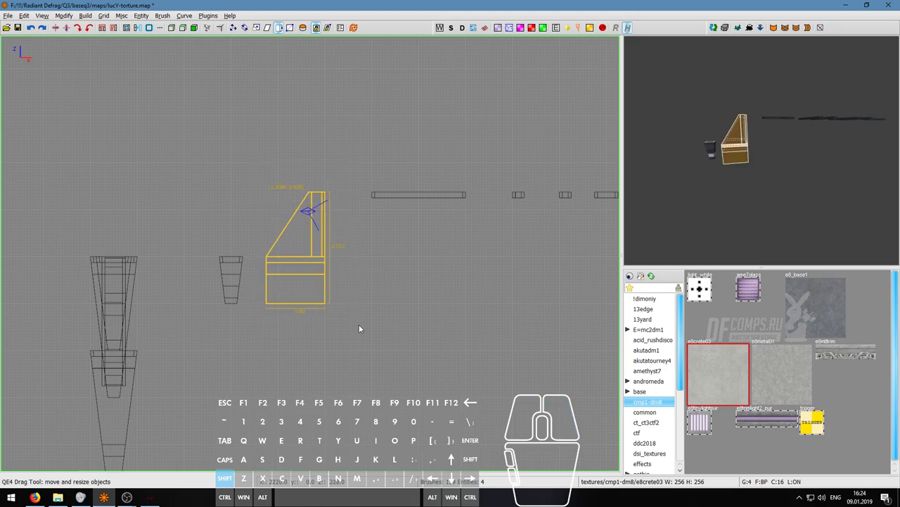
scroll(415, 281, down, 3)
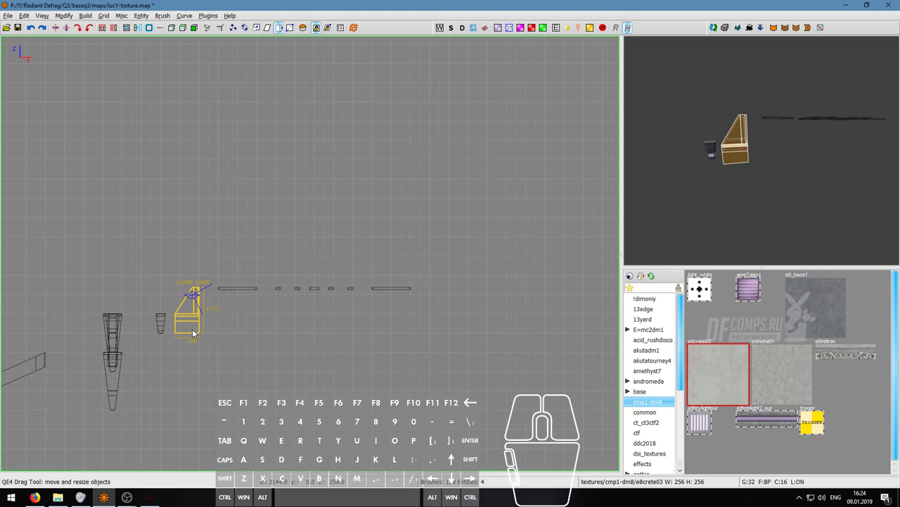
drag(195, 328, 449, 283)
scroll(445, 283, up, 4)
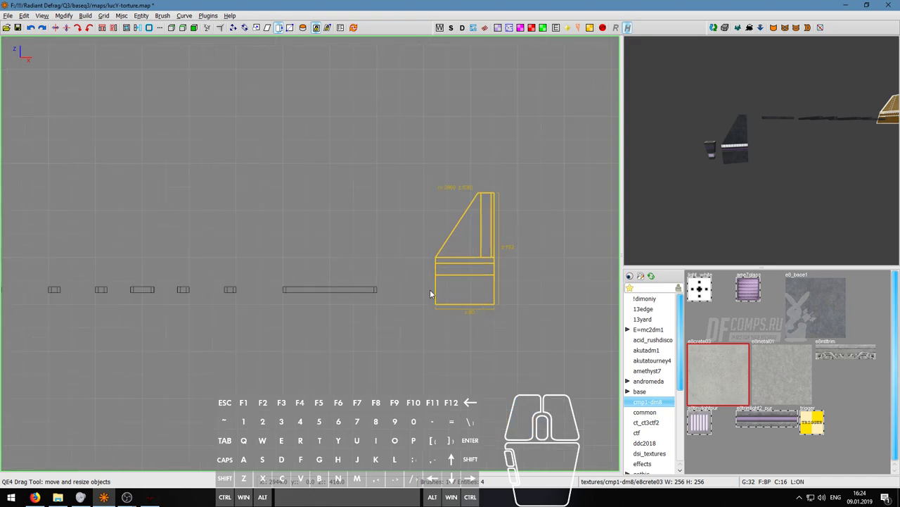
drag(452, 268, 434, 268)
scroll(435, 268, down, 5)
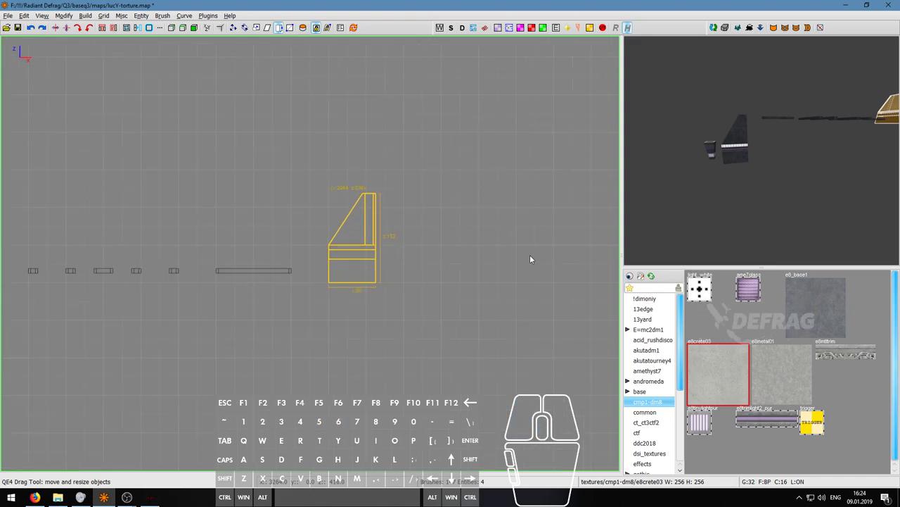
Step: Lower the wedge copy 32 units relative to the thin platforms and clear the selection
right_click(690, 204)
key(w)
key(d)
key(d)
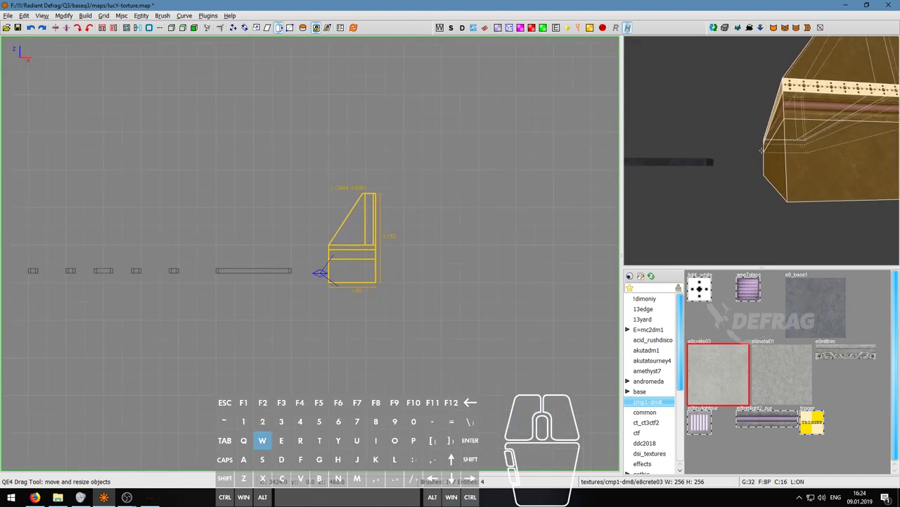
key(s)
right_click(761, 151)
mouse_move(332, 269)
mouse_down()
mouse_move(345, 281)
mouse_move(332, 280)
mouse_move(346, 280)
mouse_up()
right_click(762, 150)
key(s)
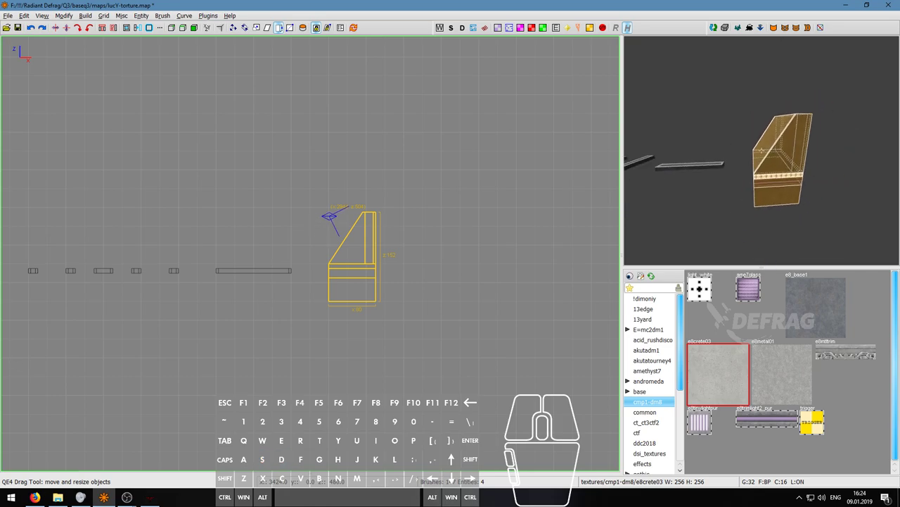
key(Escape)
Step: View both wedges and the thin platforms between them to judge the jump layout
key(a)
key(w)
key(d)
key(w)
key(s)
key(w)
key(s)
key(a)
key(s)
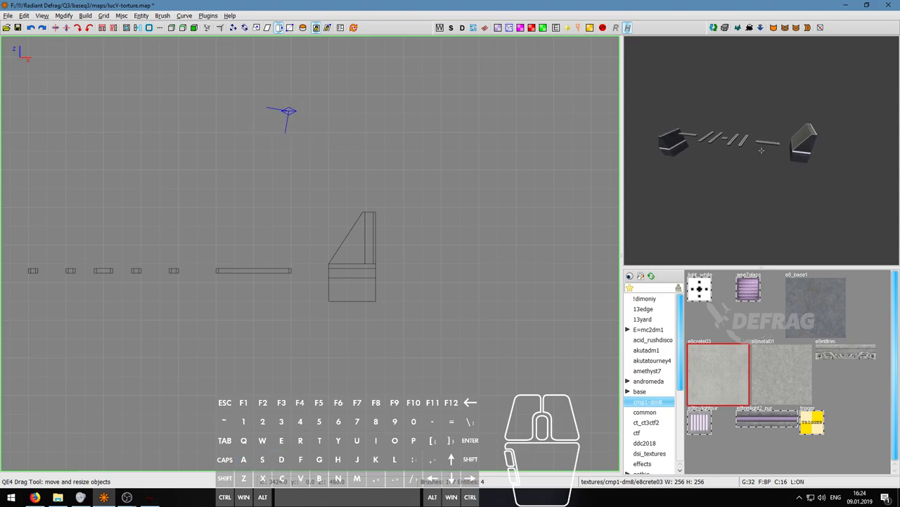
right_click(761, 150)
Step: Hide the target_startTimer entity beside the starting platforms in the top view
scroll(282, 285, down, 8)
right_drag(225, 286, 398, 282)
key(ctrl+Tab)
scroll(256, 299, down, 3)
key(ctrl+Tab)
right_drag(237, 304, 270, 281)
scroll(220, 280, up, 1)
scroll(199, 336, up, 10)
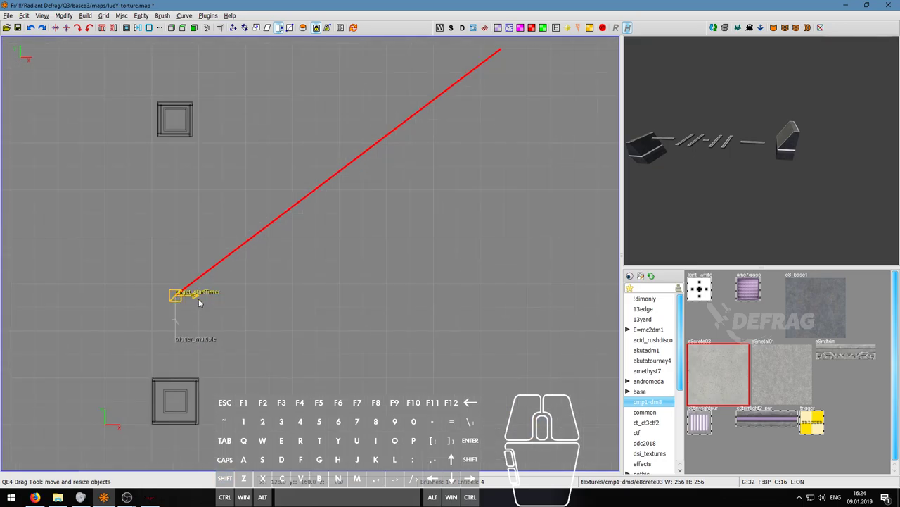
key(h)
click(177, 336)
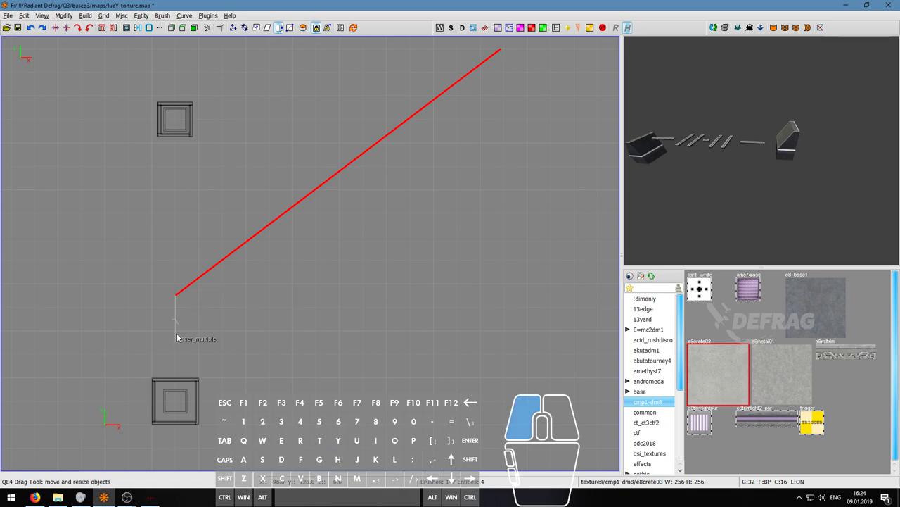
scroll(331, 257, down, 10)
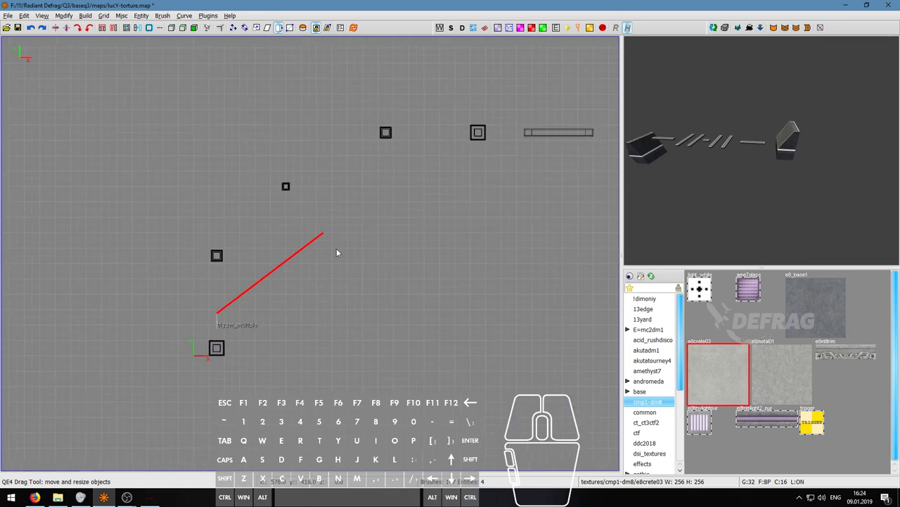
Step: Duplicate the platforms leading up to the first wedge, mirror the copy along X and place it beyond the second wedge
right_drag(385, 235, 420, 224)
scroll(384, 235, up, 1)
shift+drag(209, 84, 443, 398)
right_drag(498, 266, 457, 275)
key(space)
click(56, 28)
drag(132, 300, 429, 262)
scroll(427, 197, up, 4)
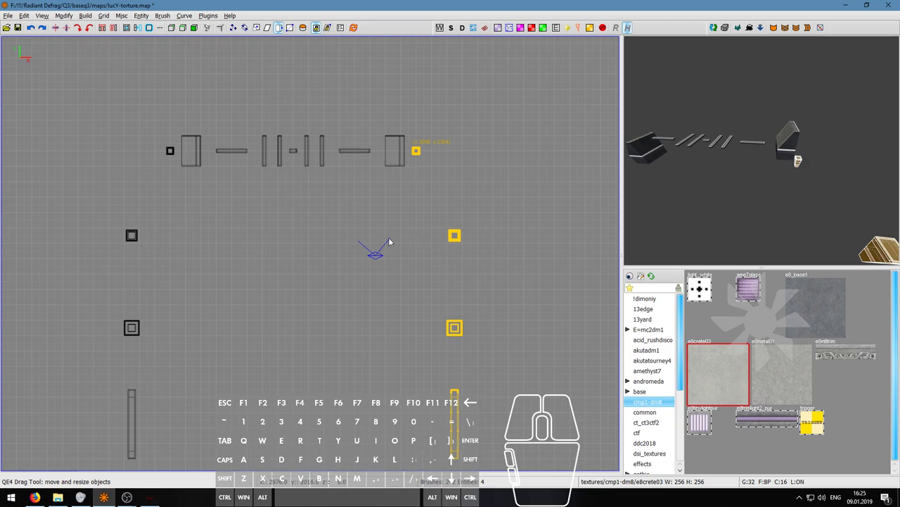
Step: Raise the mirrored platform set until its small pillar is about level with the second wedge's top
key(ctrl+Tab)
right_drag(284, 264, 552, 334)
scroll(285, 263, up, 3)
drag(479, 299, 478, 214)
right_click(761, 150)
key(w)
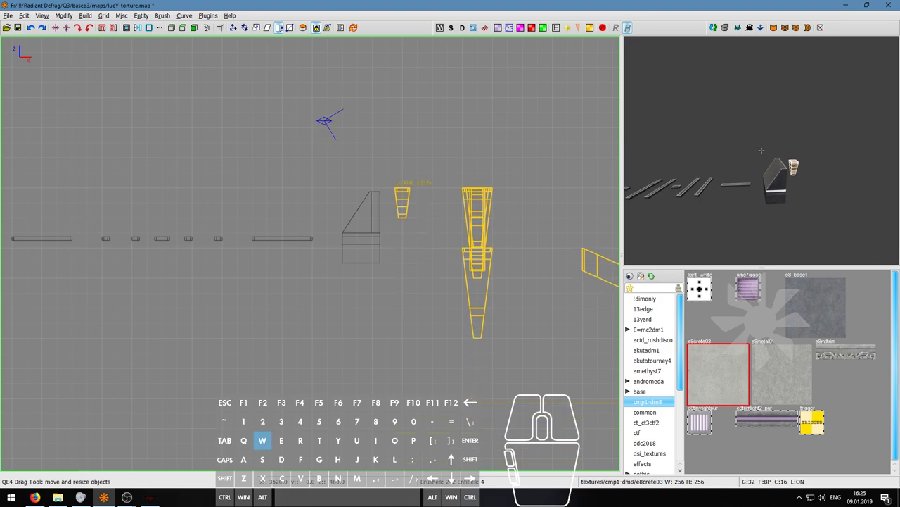
key(s)
right_click(761, 150)
scroll(467, 236, down, 3)
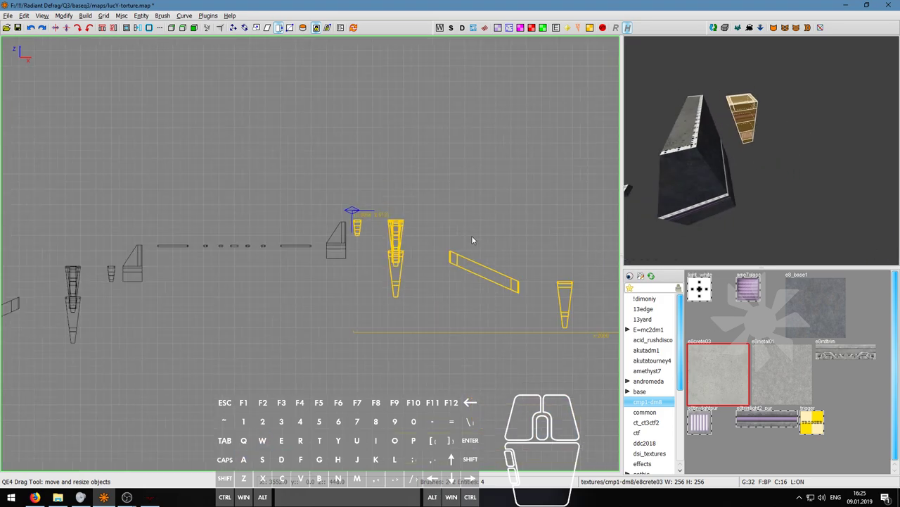
Step: Move the mirrored platform set farther away from the second wedge along X and clear the selection
right_drag(467, 237, 408, 260)
drag(341, 254, 364, 254)
right_click(762, 151)
key(w)
key(s)
key(w)
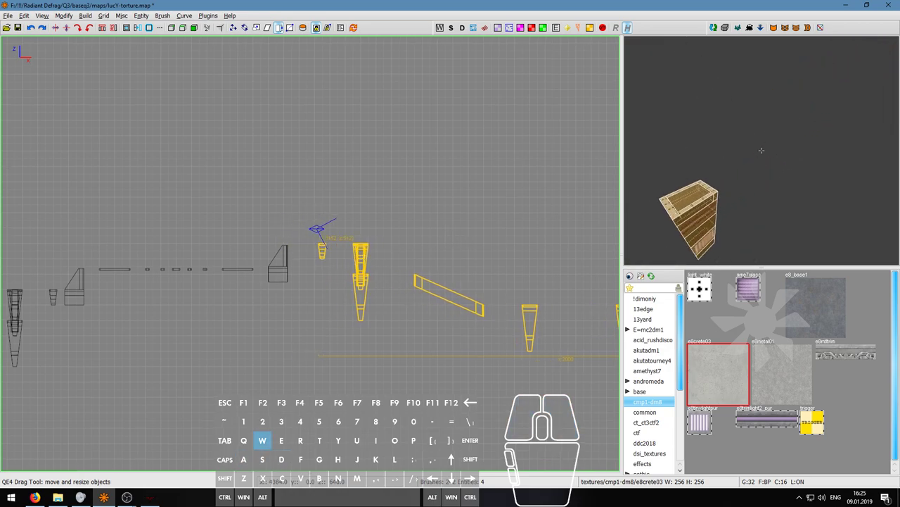
key(s)
key(a)
key(w)
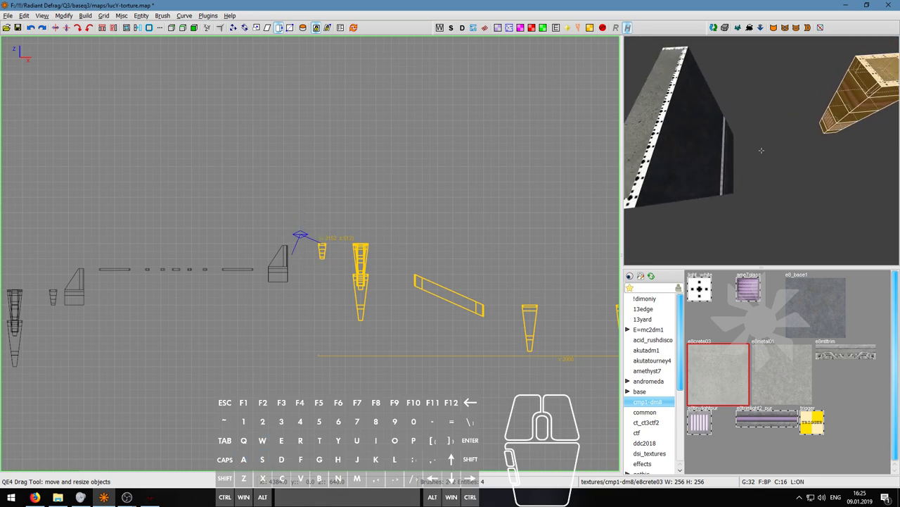
key(Escape)
Step: Examine the mirrored half of the course, including its pillars and slanted platform
right_click(761, 150)
key(w)
key(d)
key(s)
key(w)
key(s)
key(a)
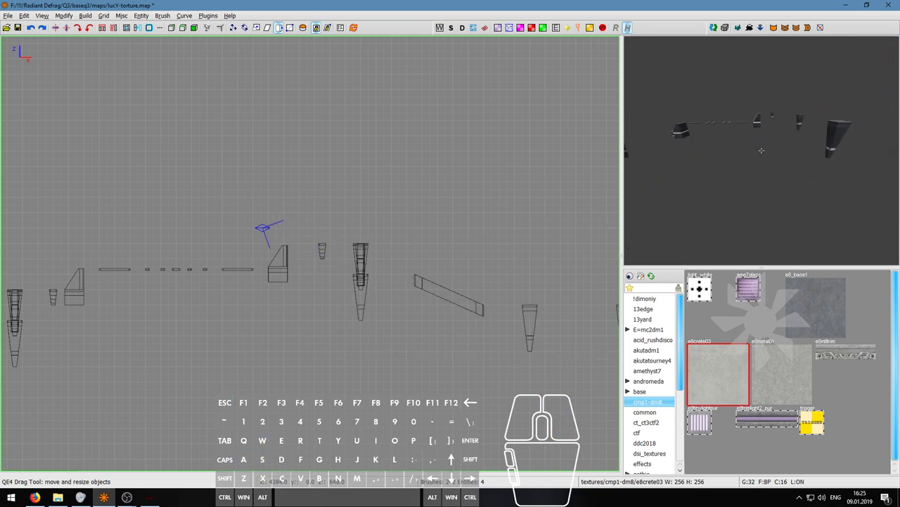
key(w)
key(a)
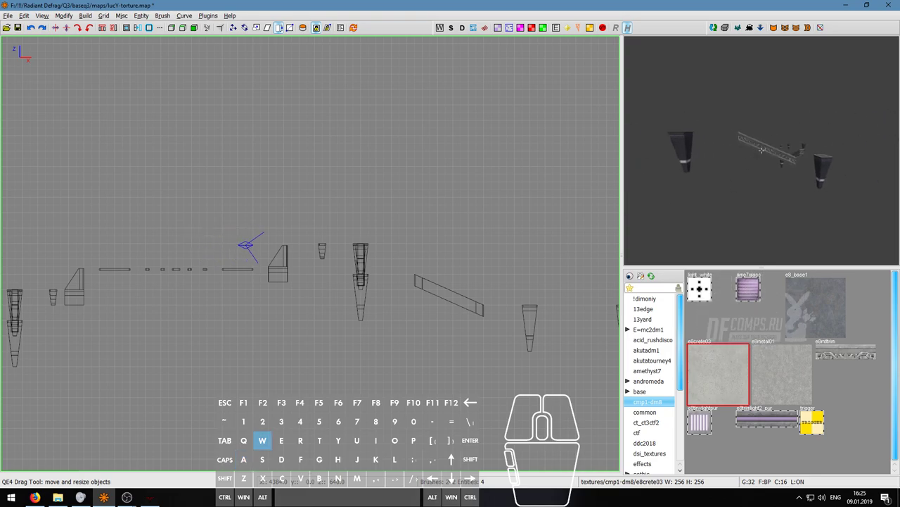
right_click(762, 151)
shift+click(758, 153)
key(d)
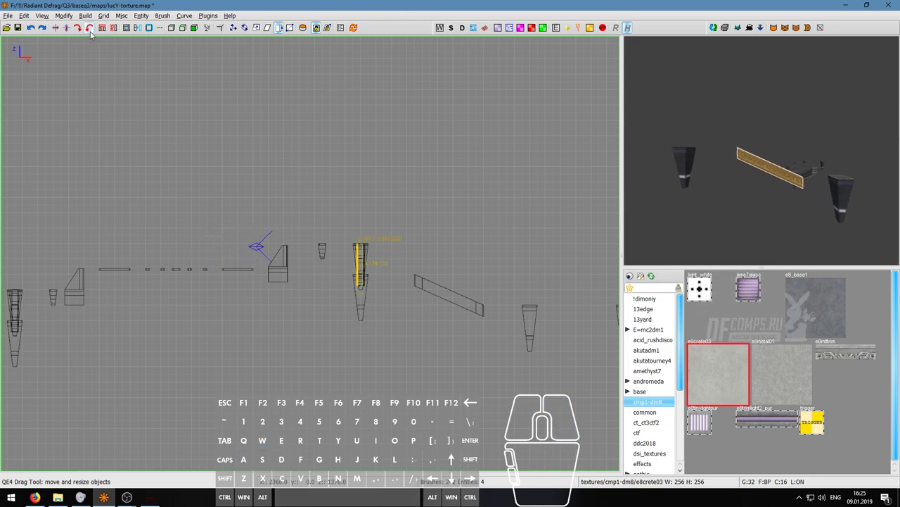
right_click(703, 150)
key(w)
key(a)
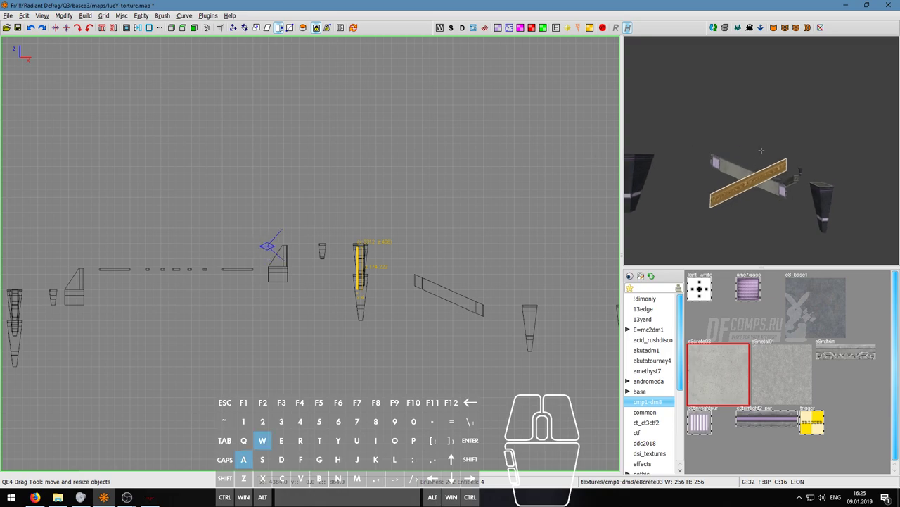
right_click(761, 151)
key(ctrl+z)
right_click(761, 151)
key(s)
right_click(761, 151)
key(Escape)
Step: Select the whole slanted platform running along Y in the mirrored half and flip it along Y
key(ctrl+Tab)
key(ctrl+Tab)
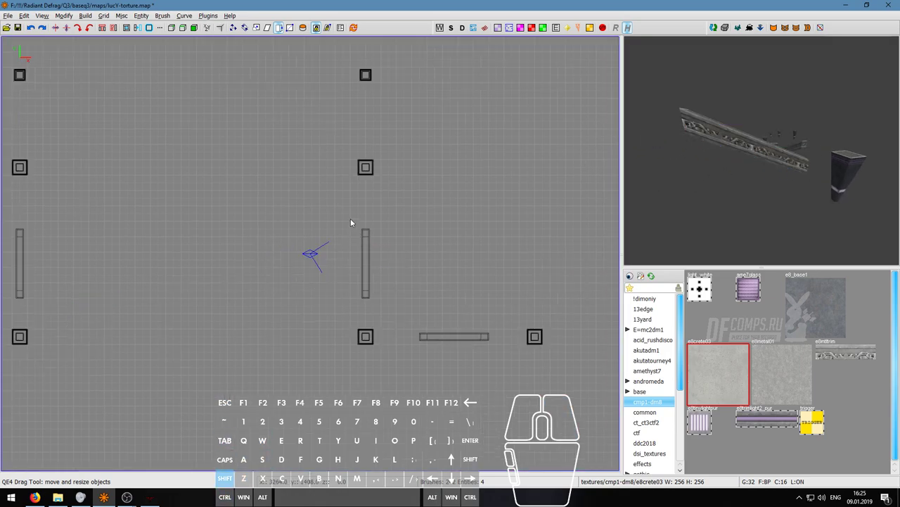
scroll(351, 219, down, 3)
scroll(339, 279, up, 2)
mouse_move(351, 219)
right_down()
mouse_move(357, 249)
mouse_move(342, 270)
mouse_move(388, 325)
right_up()
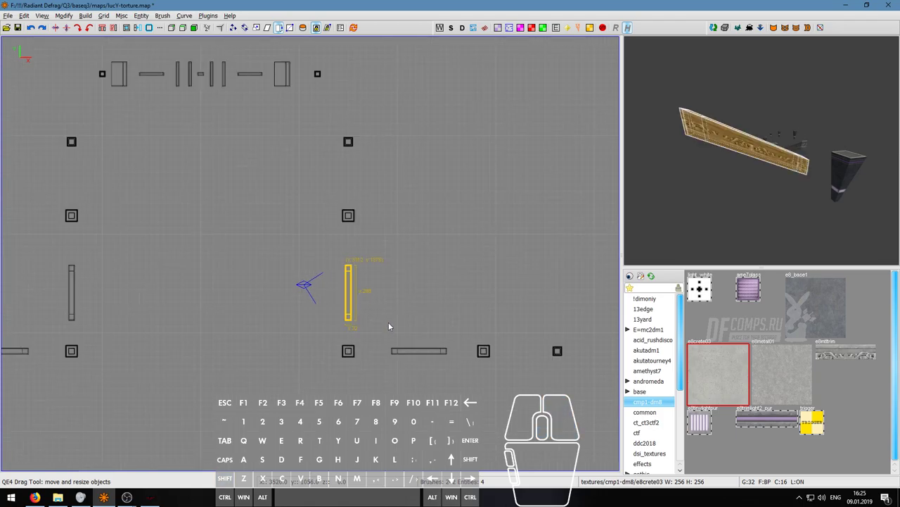
click(66, 28)
right_click(698, 199)
key(a)
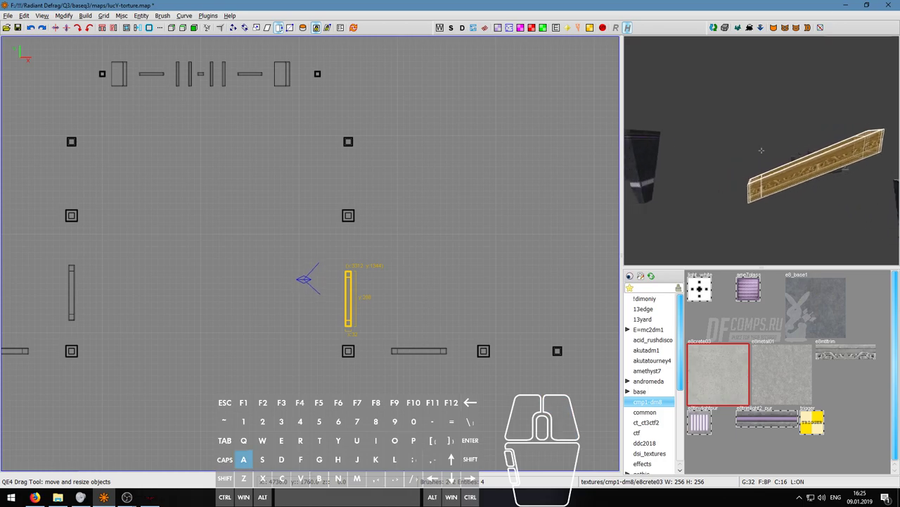
key(s)
right_click(698, 199)
Step: Raise the flipped slanted platform until its lower end is level with the neighbouring tall pillar's top, and clear the selection
key(ctrl+Tab)
key(ctrl+Tab)
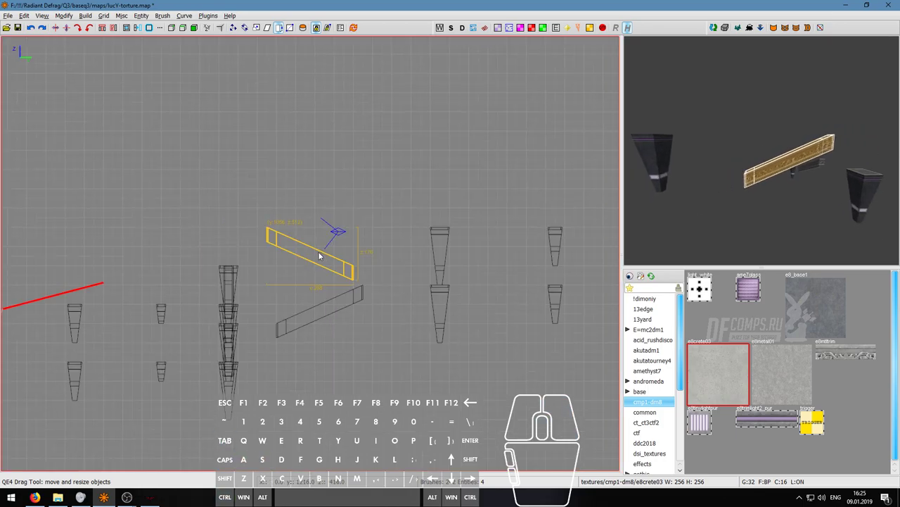
drag(324, 260, 328, 226)
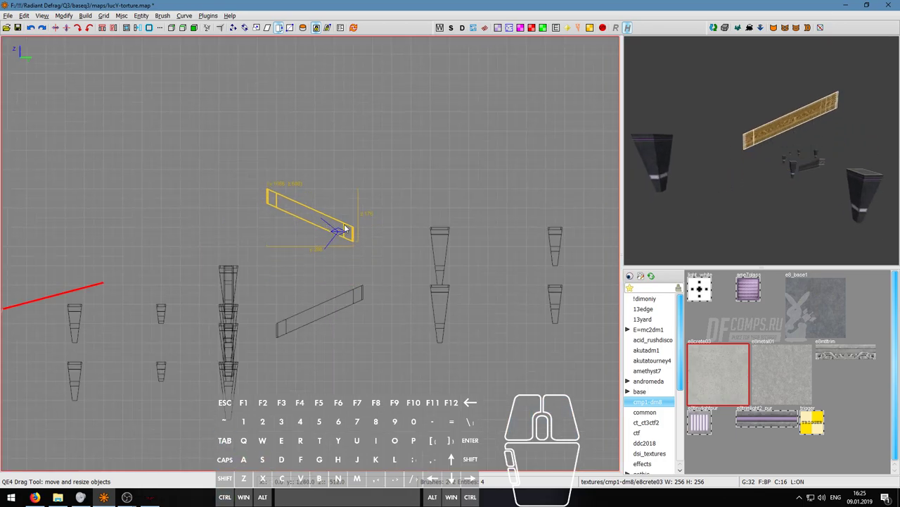
key(Escape)
Step: Raise the tall corner pillar between the two slanted platforms until its top is level with the raised platform's upper end, and deselect it
right_click(692, 199)
key(a)
key(d)
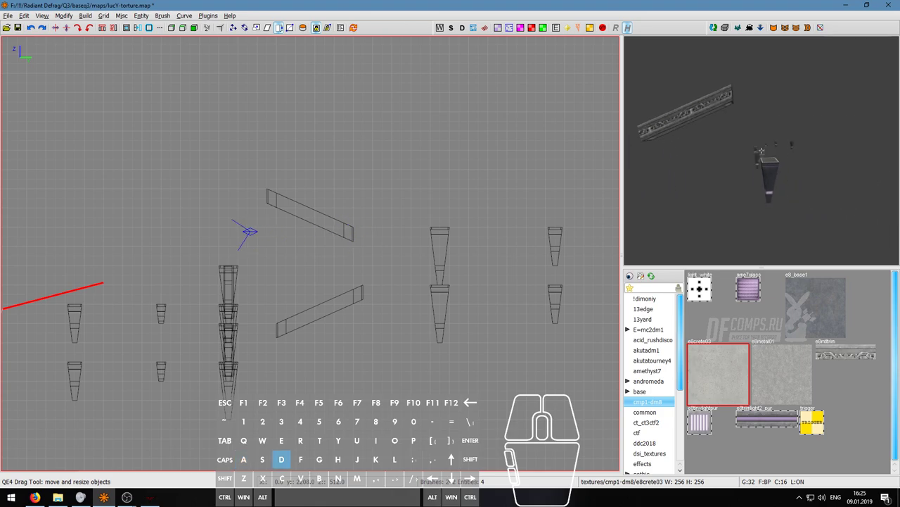
key(d)
key(d)
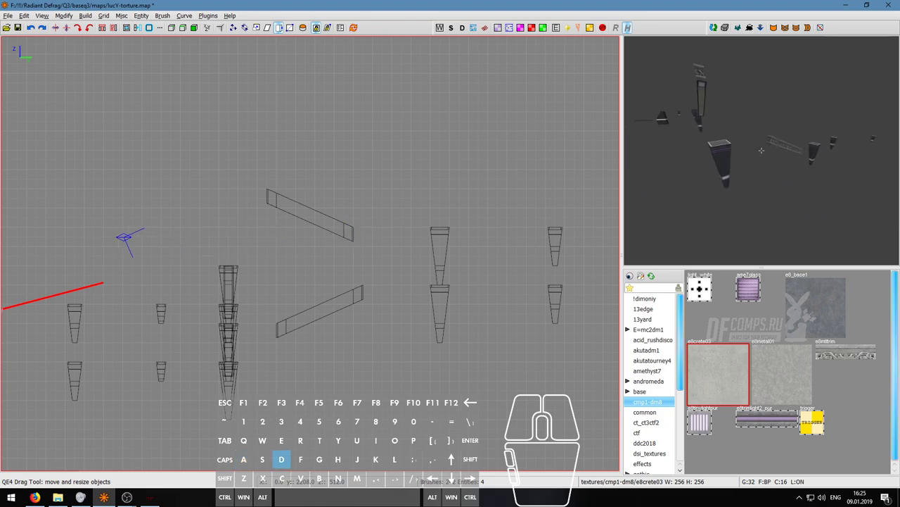
key(s)
scroll(336, 253, down, 2)
key(ctrl+Tab)
right_drag(334, 253, 345, 287)
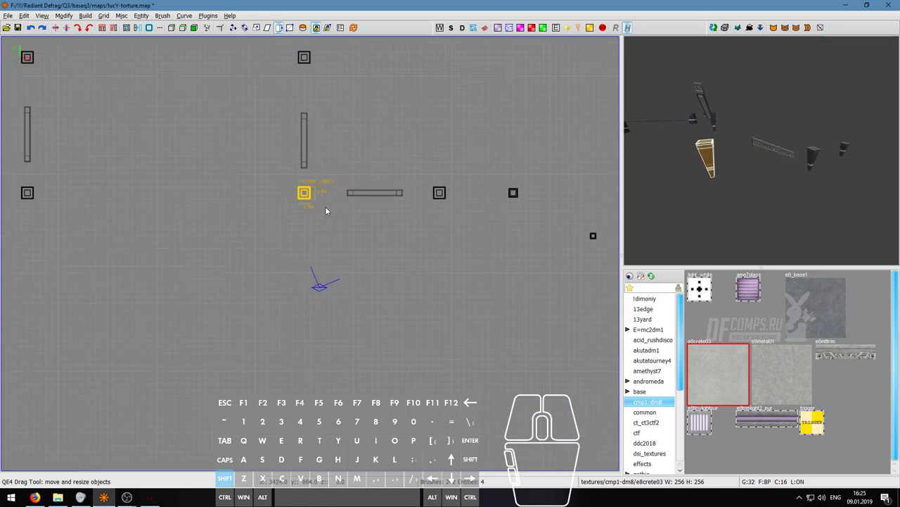
key(ctrl+Tab)
key(ctrl+Tab)
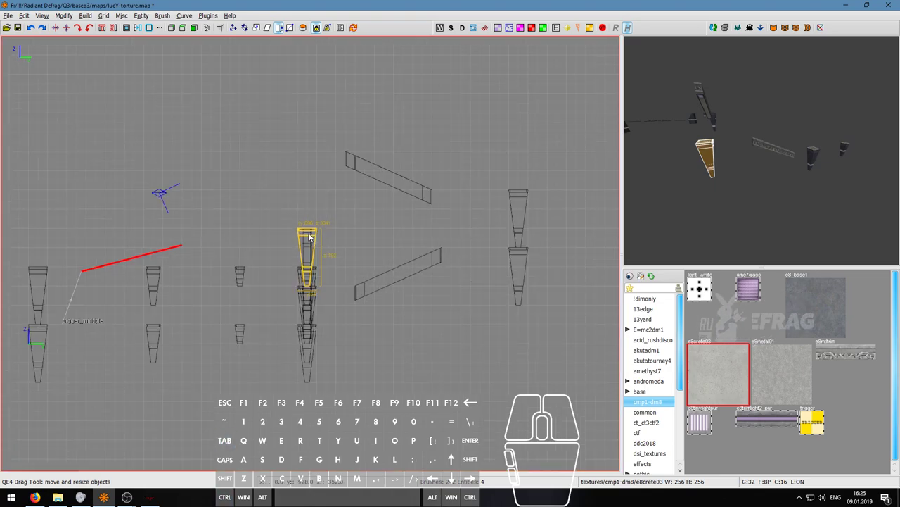
key(Escape)
Step: Flip the slanted platform running along X vertically and raise it to about the height of the corner pillar's top
right_click(761, 150)
key(w)
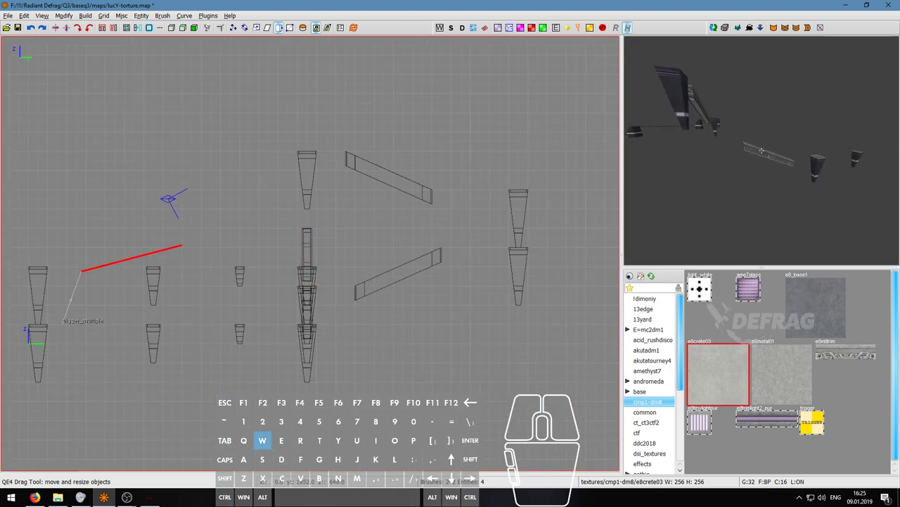
shift+right_drag(804, 179, 805, 179)
mouse_move(669, 173)
shift+right_down()
mouse_move(767, 235)
mouse_move(681, 180)
mouse_move(705, 197)
shift+right_up()
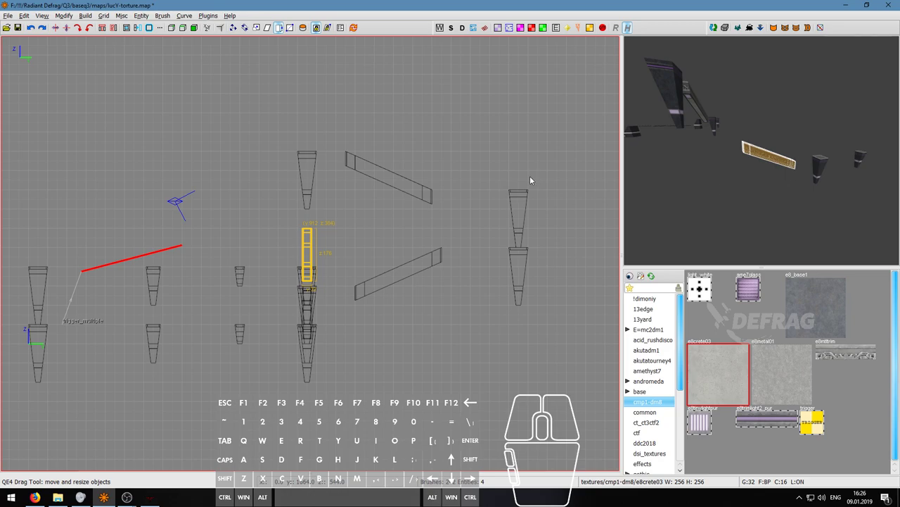
key(ctrl+Tab)
key(ctrl+Tab)
key(ctrl+Tab)
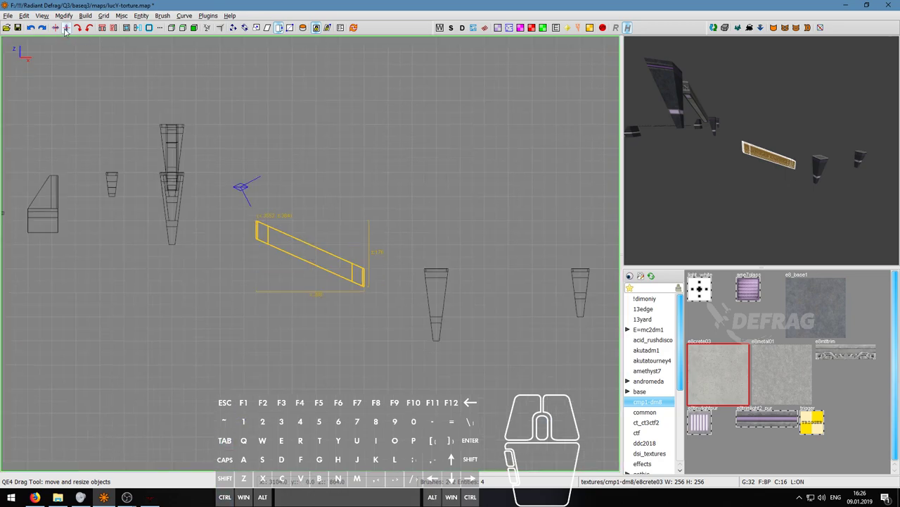
drag(310, 260, 307, 122)
key(ctrl+z)
mouse_move(311, 261)
mouse_down()
mouse_move(302, 129)
mouse_move(312, 109)
mouse_move(311, 117)
mouse_up()
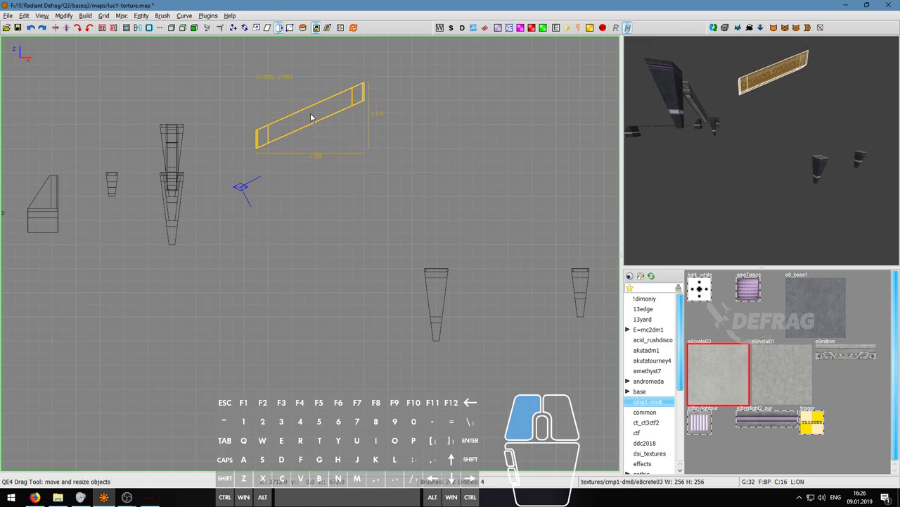
Step: Fine-tune the flipped X platform's height on grid 8 until its lower end is level with the corner pillar's top, and deselect it
right_click(746, 153)
key(w)
key(a)
key(d)
key(s)
right_click(762, 150)
scroll(266, 128, up, 2)
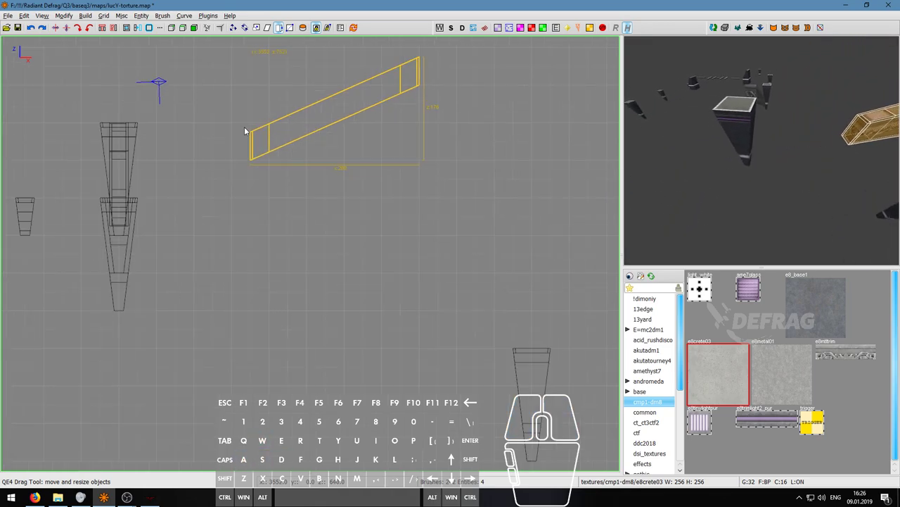
right_drag(263, 147, 257, 167)
scroll(245, 154, up, 3)
scroll(263, 158, down, 2)
drag(290, 189, 294, 178)
scroll(280, 177, up, 5)
scroll(290, 175, up, 4)
scroll(290, 175, down, 11)
right_drag(290, 175, 292, 161)
key(Escape)
Step: Select the four remaining pillars beyond the X platform and raise them together until their tops are level with its upper end
right_click(761, 150)
key(d)
key(a)
key(d)
key(w)
key(s)
key(a)
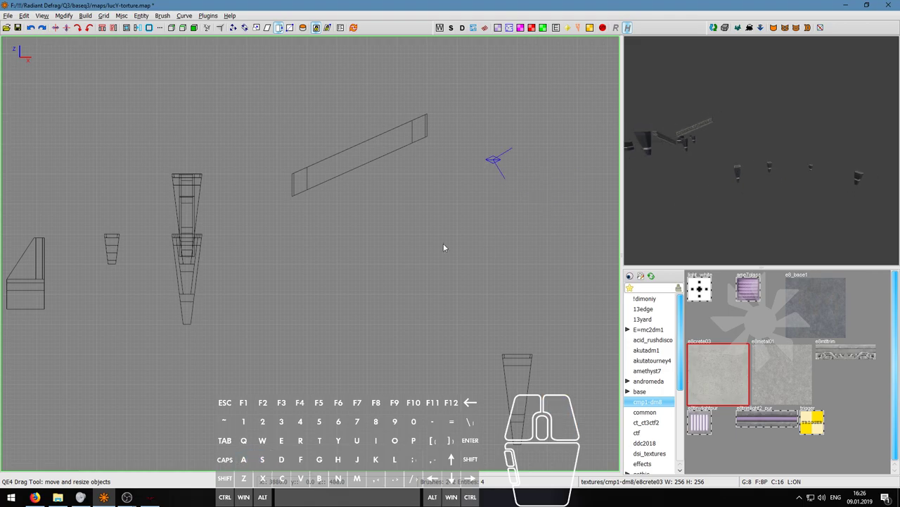
right_drag(453, 243, 303, 204)
scroll(422, 241, down, 6)
shift+drag(306, 252, 545, 317)
scroll(401, 273, up, 1)
scroll(363, 277, up, 6)
scroll(360, 270, down, 4)
right_drag(359, 270, 383, 326)
drag(359, 325, 362, 251)
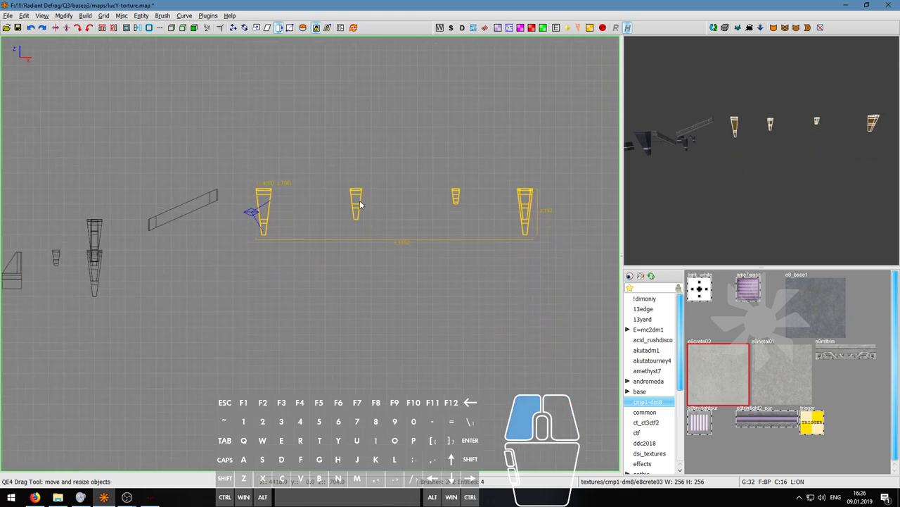
Step: Examine the complete course from several viewpoints, following the platforms between the raised second half and the start area
right_click(650, 201)
key(w)
key(a)
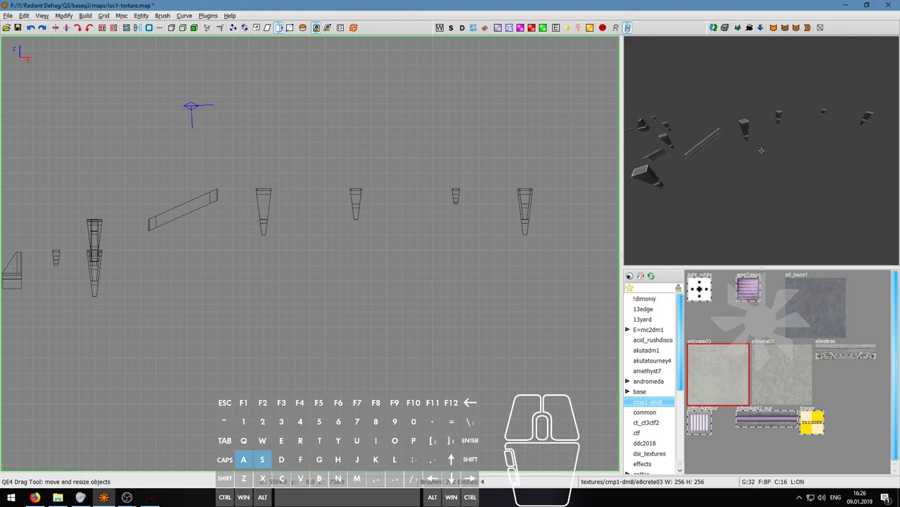
key(s)
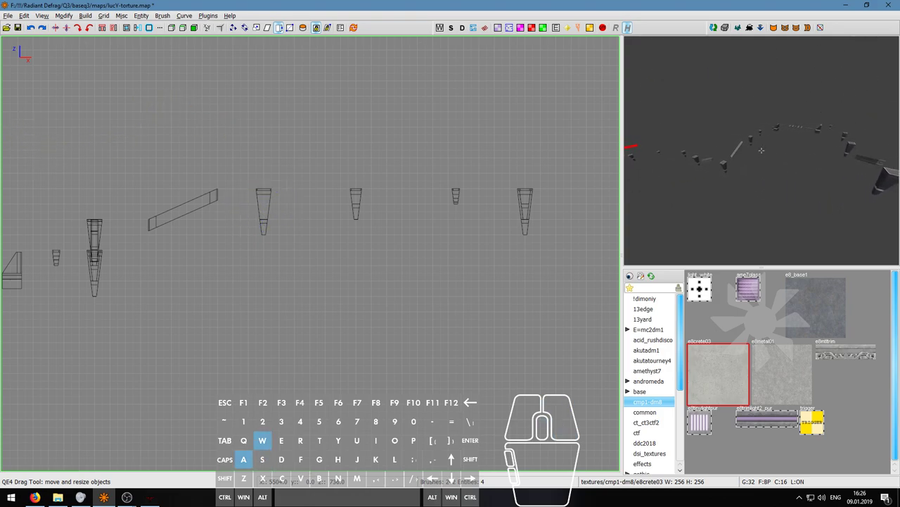
key(w)
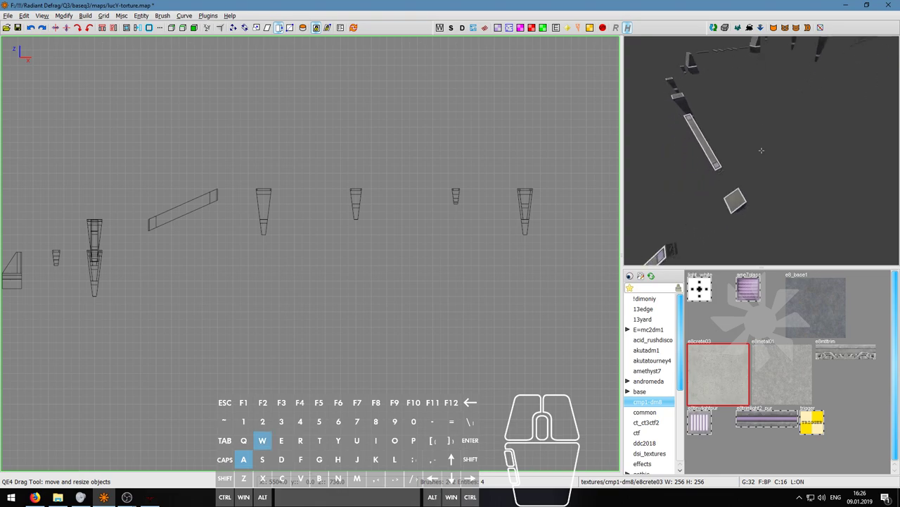
key(w)
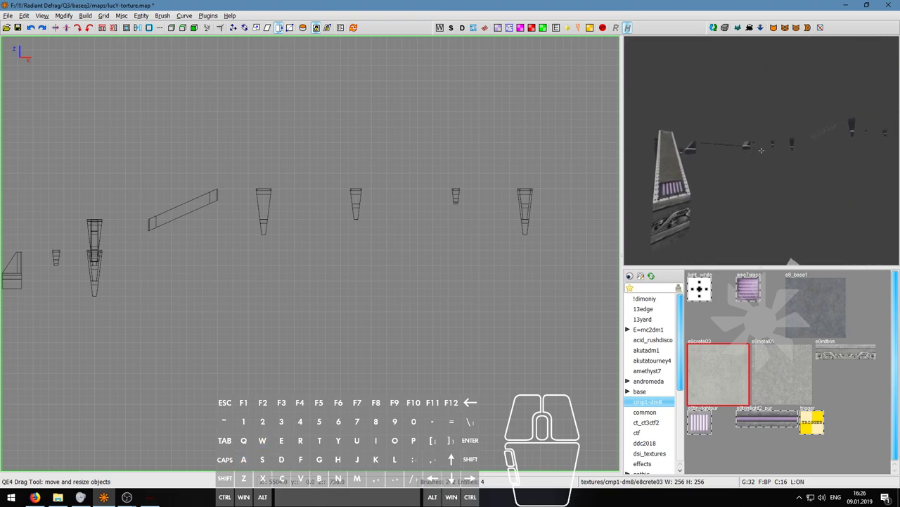
key(s)
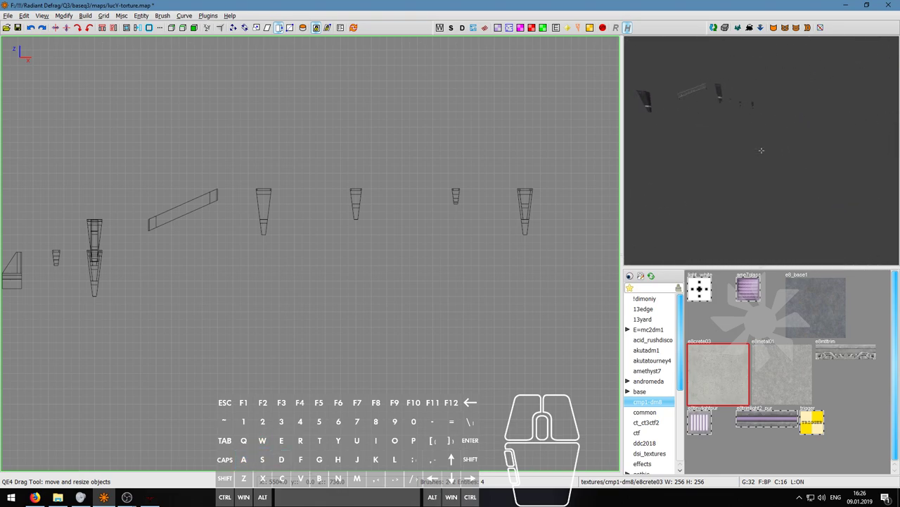
key(w)
key(a)
key(w)
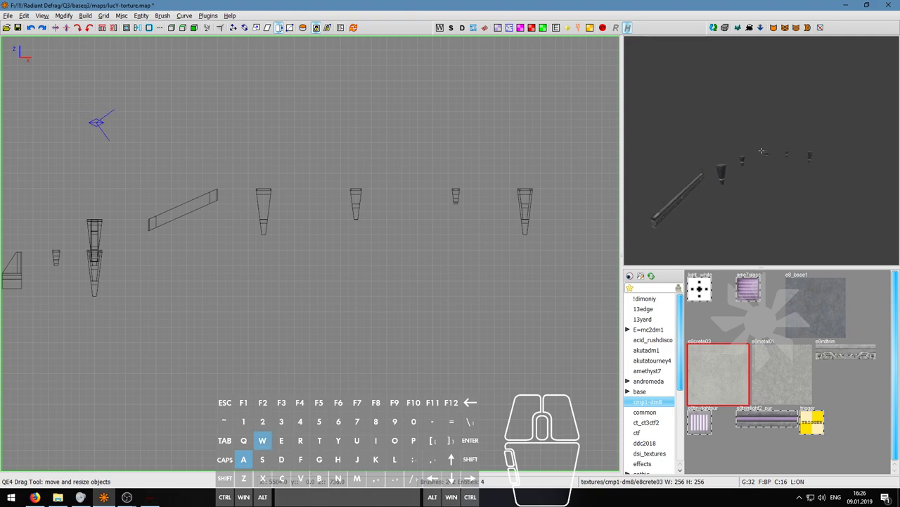
key(w)
scroll(762, 151, up, 3)
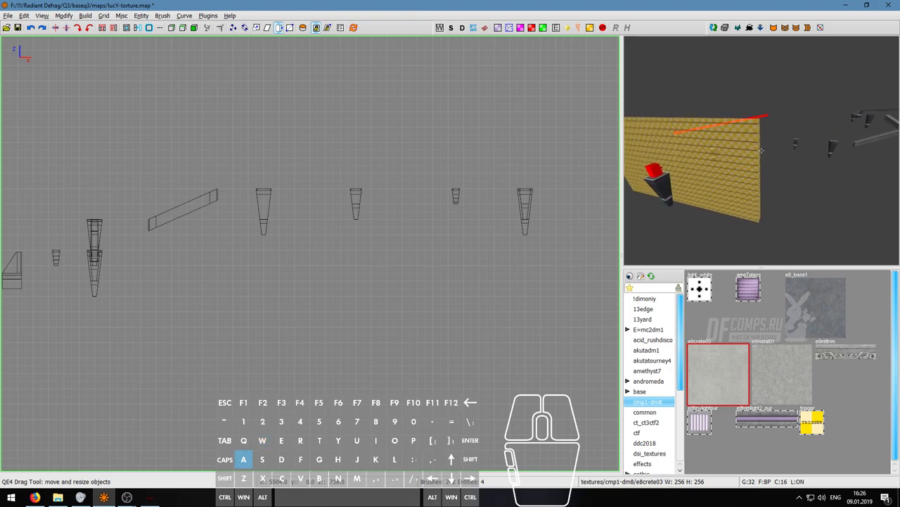
Step: Widen the start timer's trigger brush along X in both directions and clear the selection
right_click(761, 151)
shift+click(761, 150)
scroll(310, 209, down, 6)
key(ctrl+Tab)
key(ctrl+Tab)
scroll(315, 258, up, 2)
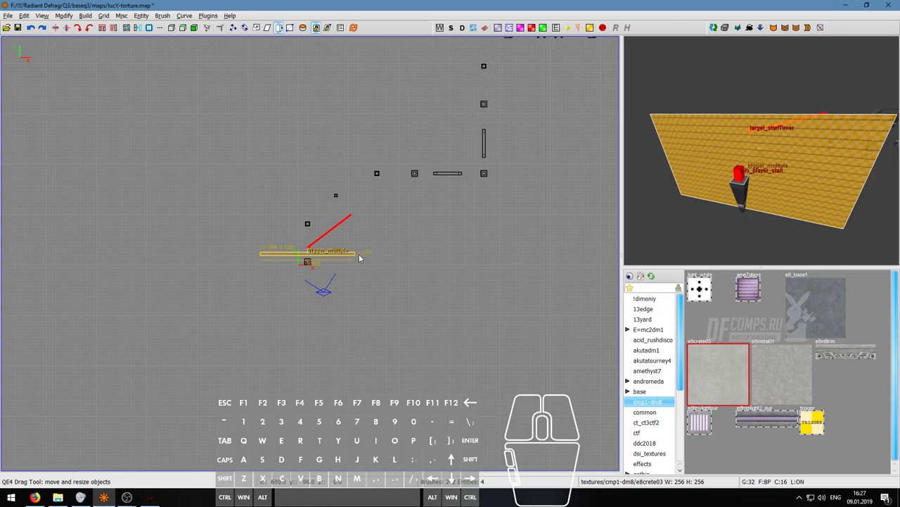
scroll(367, 257, up, 2)
drag(384, 257, 451, 253)
drag(152, 254, 133, 254)
key(Escape)
Step: Examine the widened start trigger and how far it extends around the start platform
right_click(730, 207)
key(d)
key(w)
key(s)
key(d)
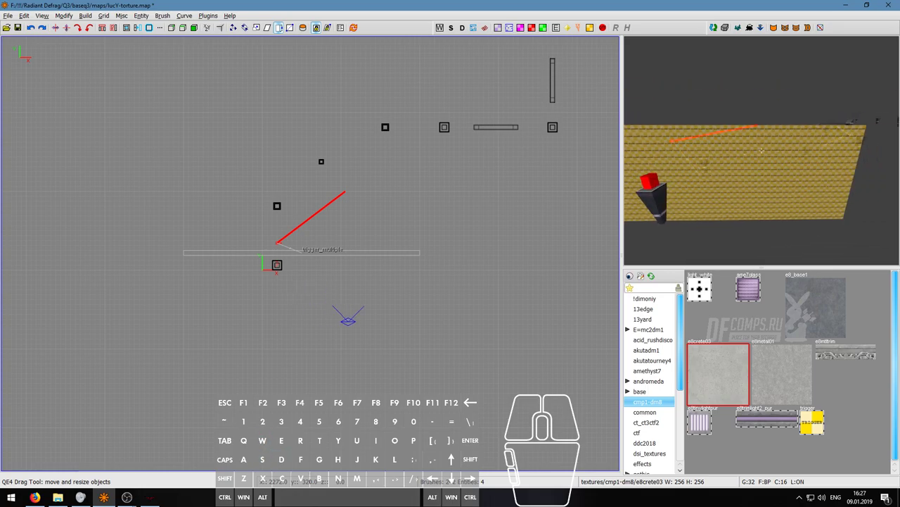
key(d)
key(w)
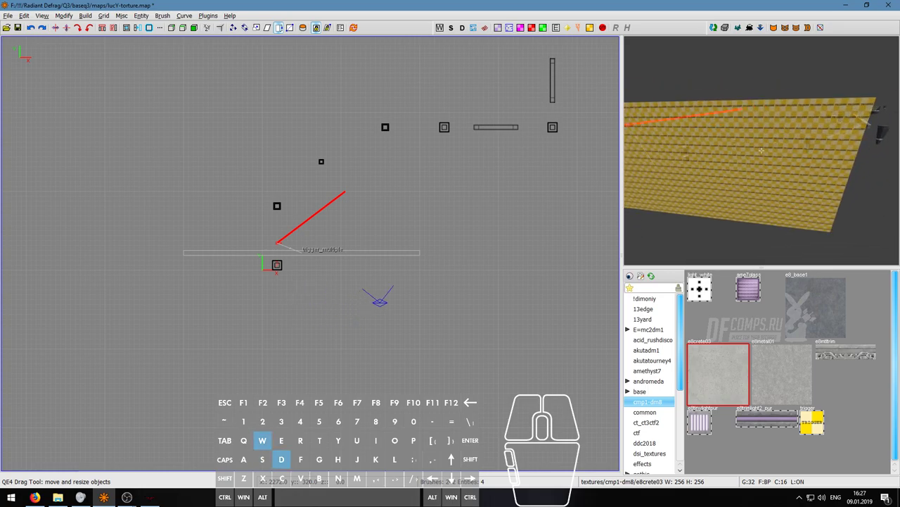
scroll(761, 151, up, 3)
Step: Examine the slanted platforms up close, checking the trim texture along their sides
key(s)
key(d)
key(w)
key(w)
key(d)
key(d)
key(s)
key(w)
key(d)
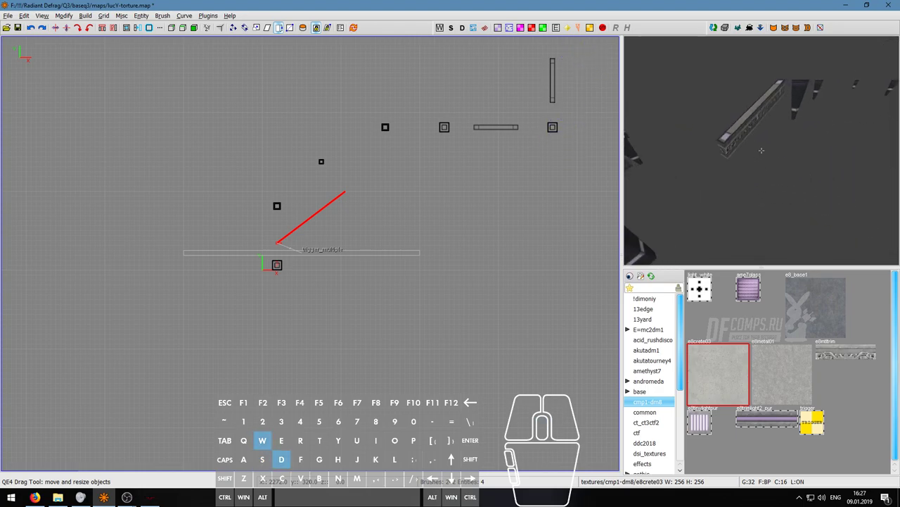
key(s)
key(a)
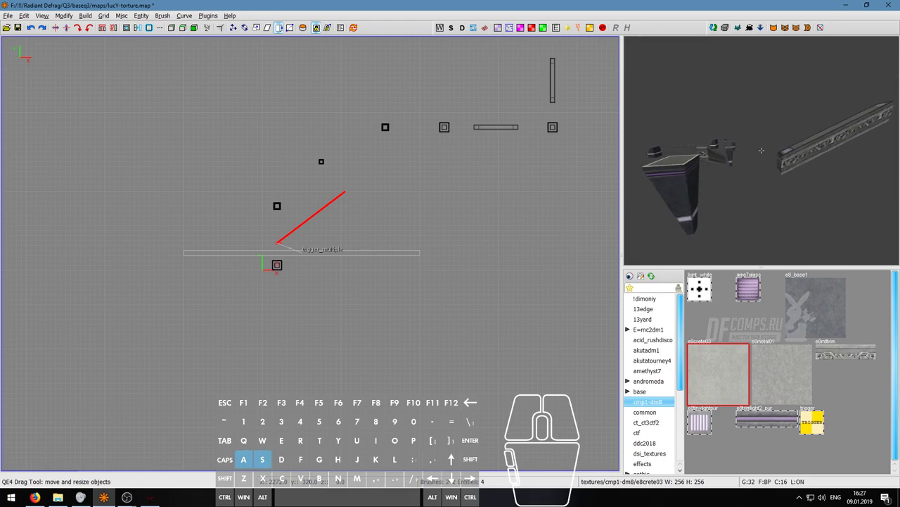
key(s)
key(d)
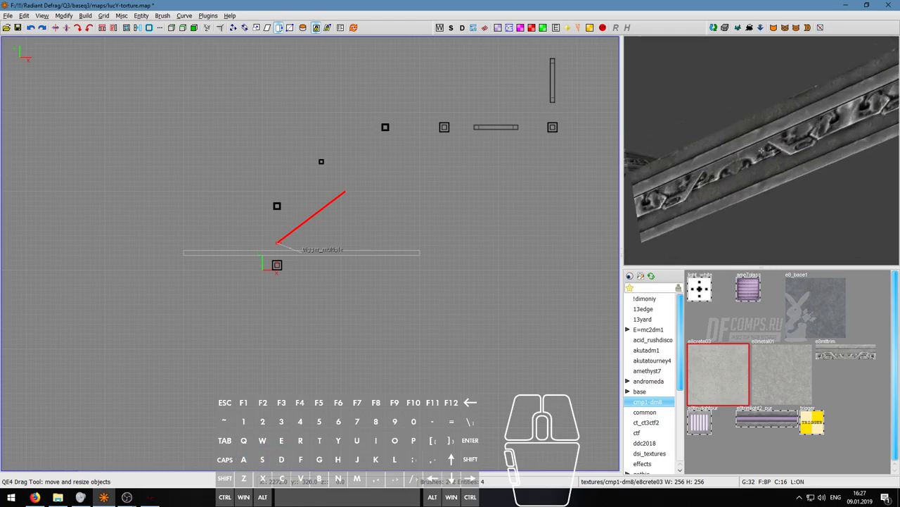
key(s)
key(a)
key(w)
key(d)
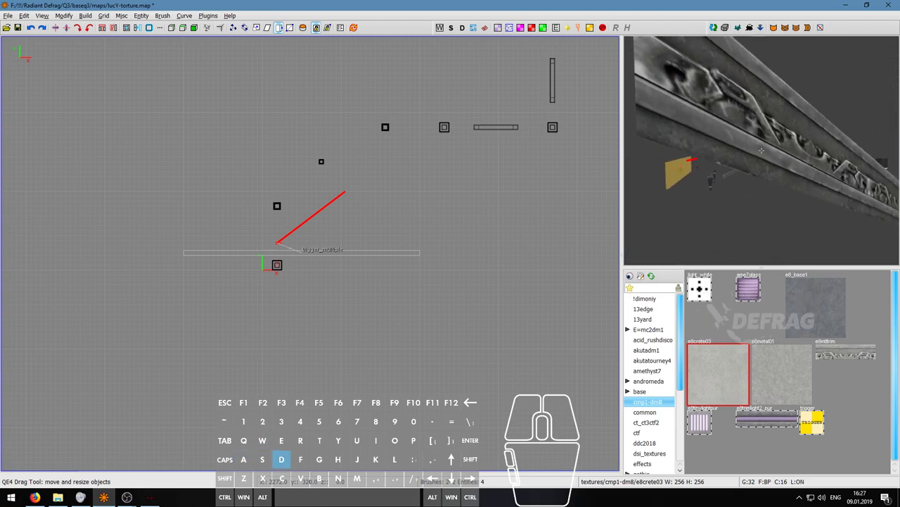
key(w)
key(w)
key(a)
key(w)
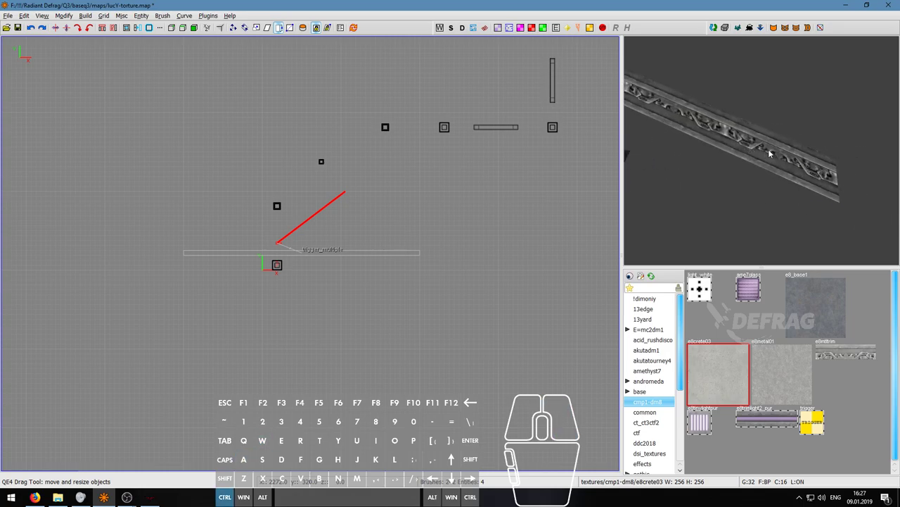
ctrl+shift+click(770, 154)
key(Escape)
Step: Examine the course from a distance, checking the slanted platform and the pillars that follow it
right_click(769, 153)
key(d)
key(s)
key(a)
key(w)
key(d)
key(s)
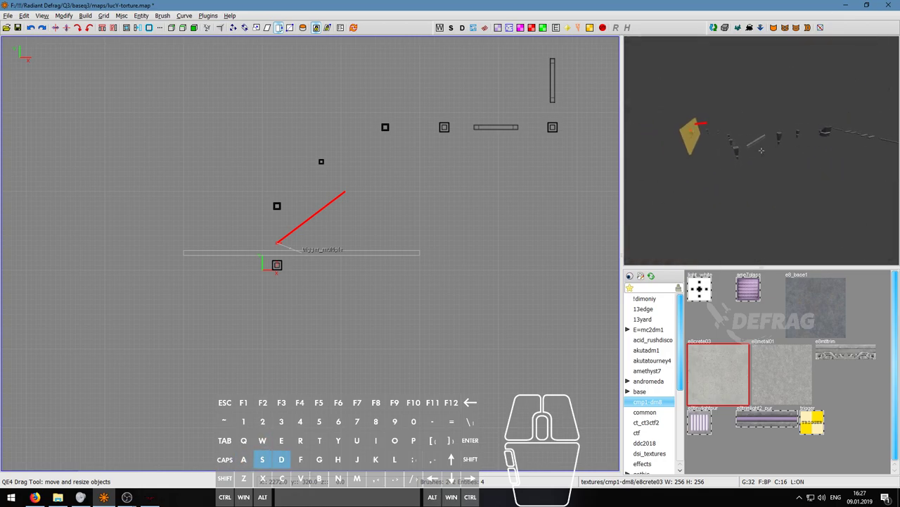
key(a)
key(d)
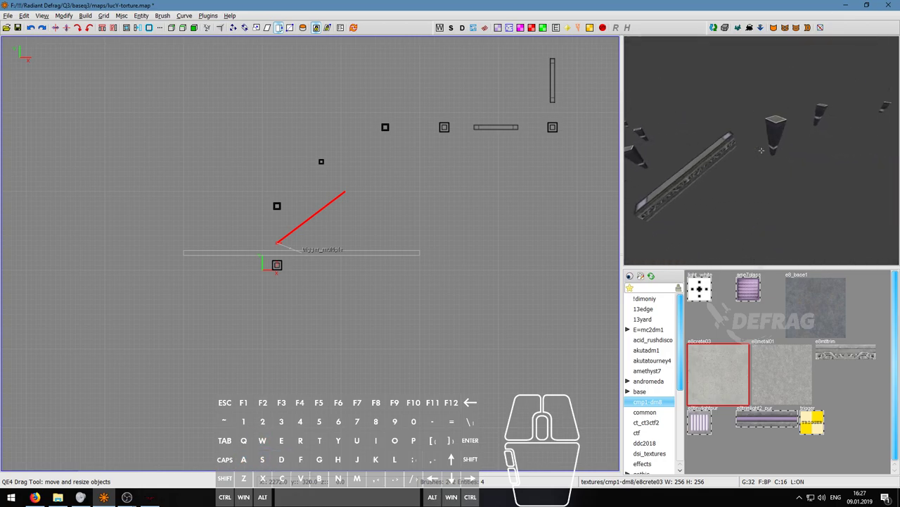
Step: Copy the light_white texture from one slanted platform's edge and apply it to the dark border faces of the other slanted platform
key(s)
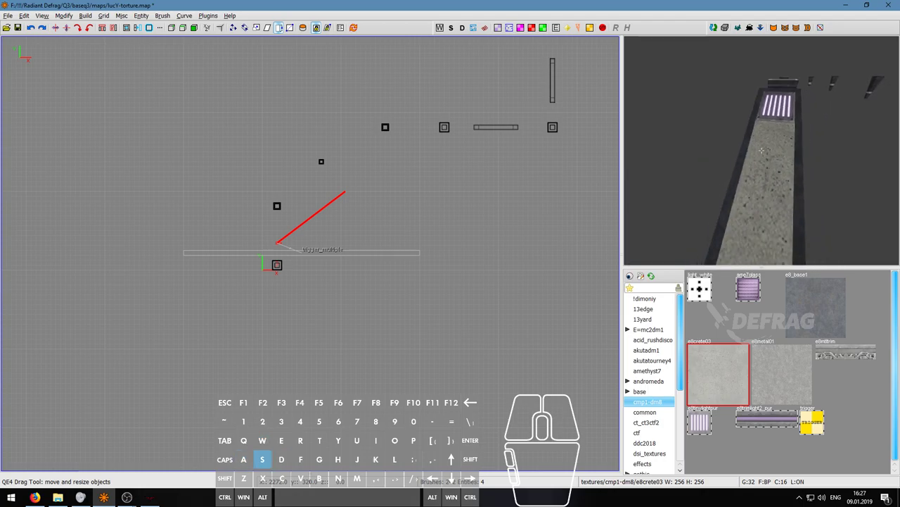
key(w)
key(a)
key(a)
right_click(741, 158)
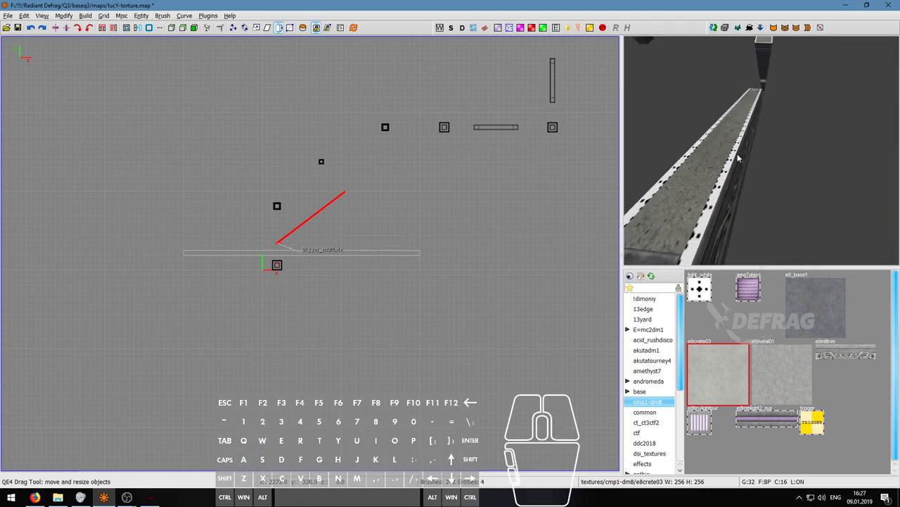
middle_click(733, 159)
right_click(733, 159)
key(w)
key(d)
key(w)
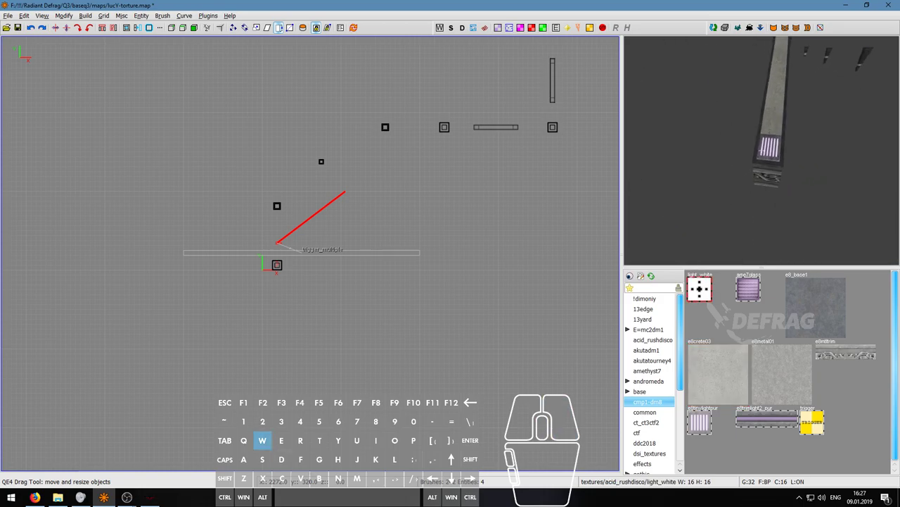
right_click(763, 153)
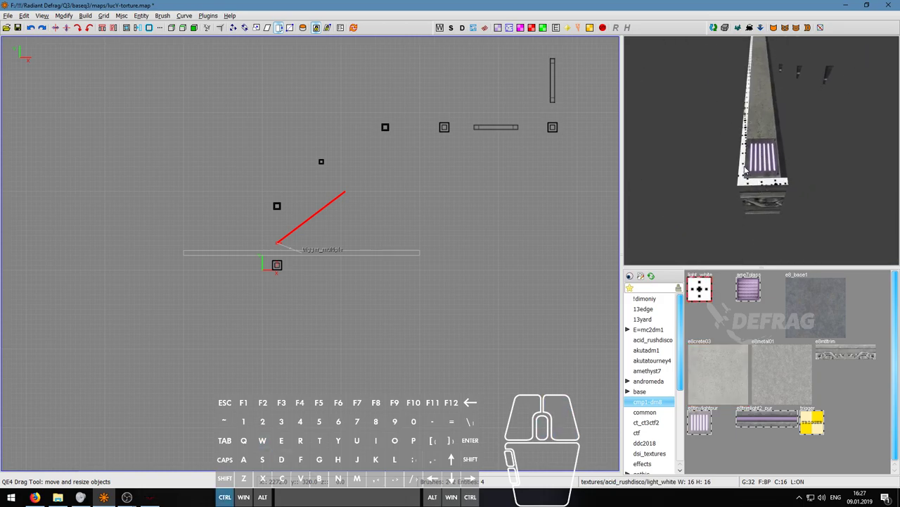
key(w)
key(d)
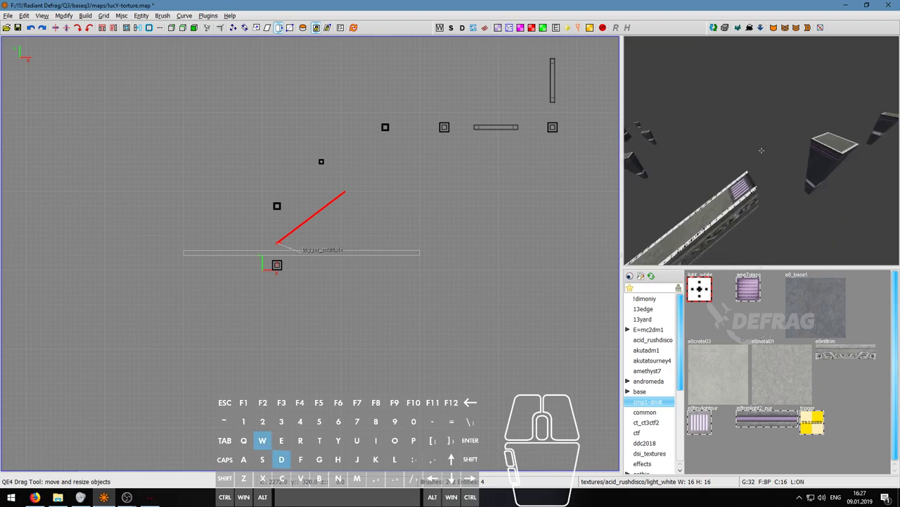
right_click(767, 156)
Step: Examine the wedge-shaped ramp and the pillars around it, checking the light strips and purple bands on their sides
key(w)
key(a)
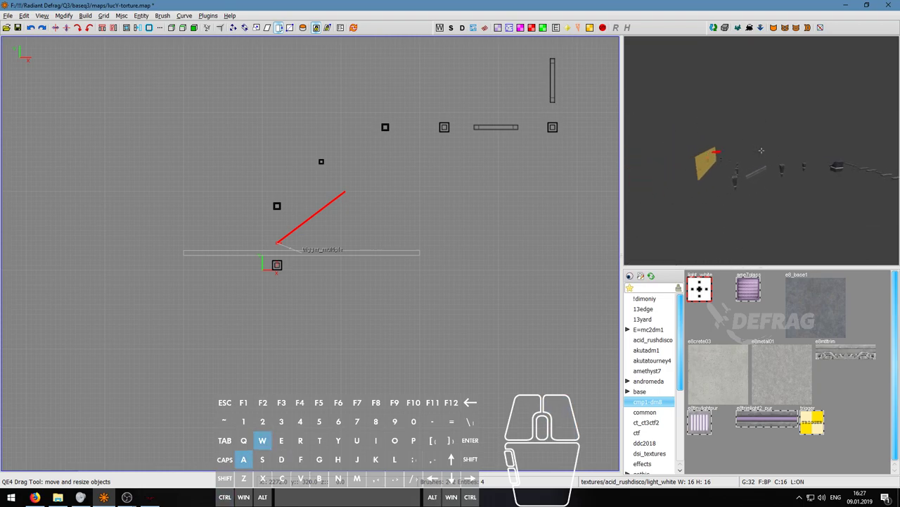
scroll(761, 151, up, 1)
key(w)
key(a)
key(a)
key(a)
key(w)
key(d)
key(s)
key(d)
key(a)
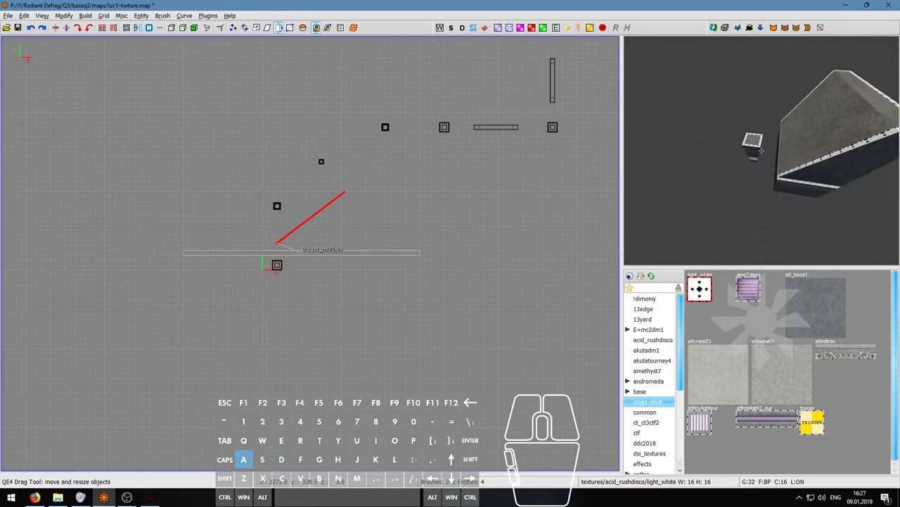
key(s)
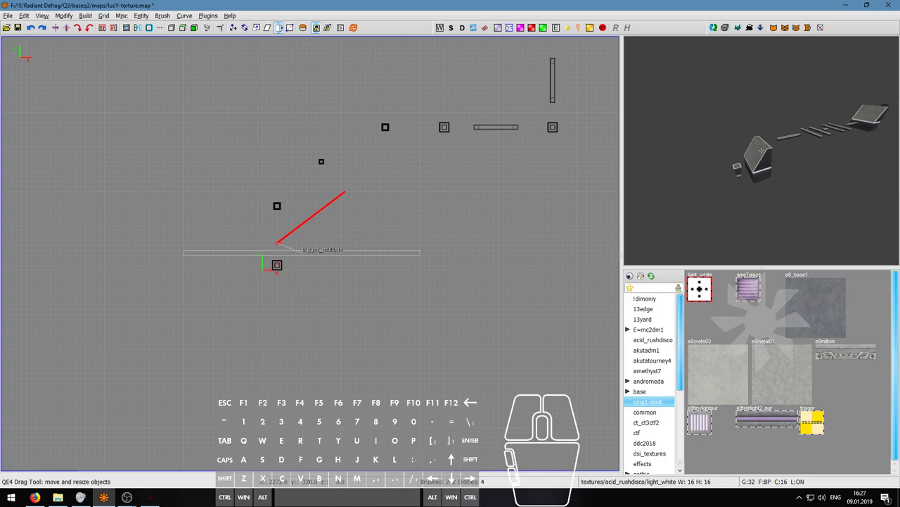
key(w)
key(a)
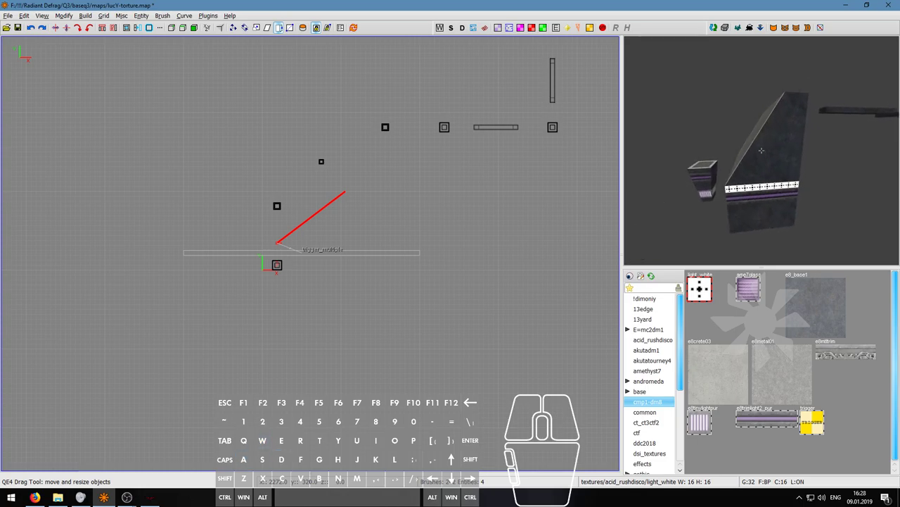
key(w)
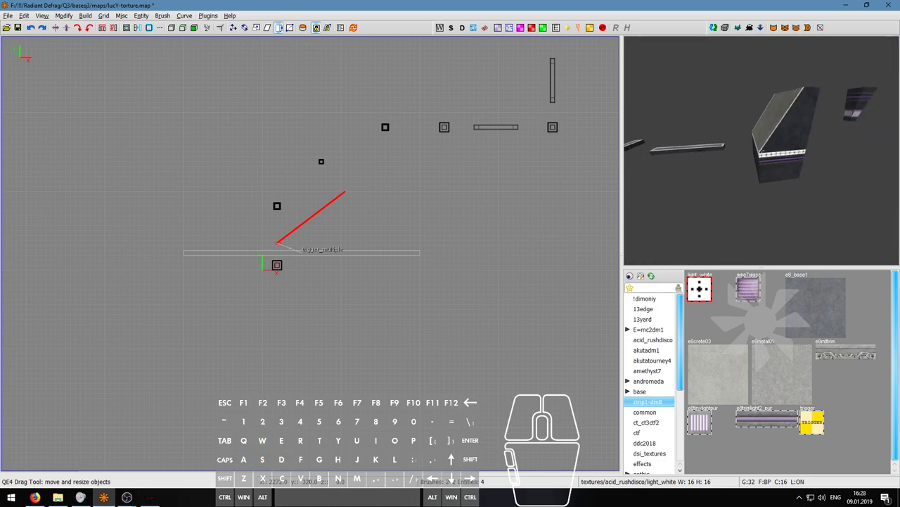
key(w)
key(d)
key(a)
key(s)
key(w)
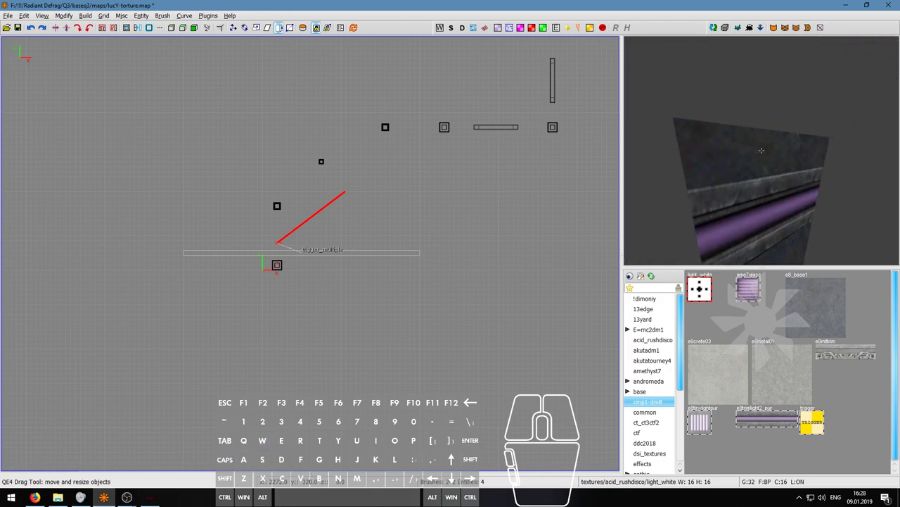
Step: Apply the light_white texture to the remaining edge faces at the end of the slanted platform
key(w)
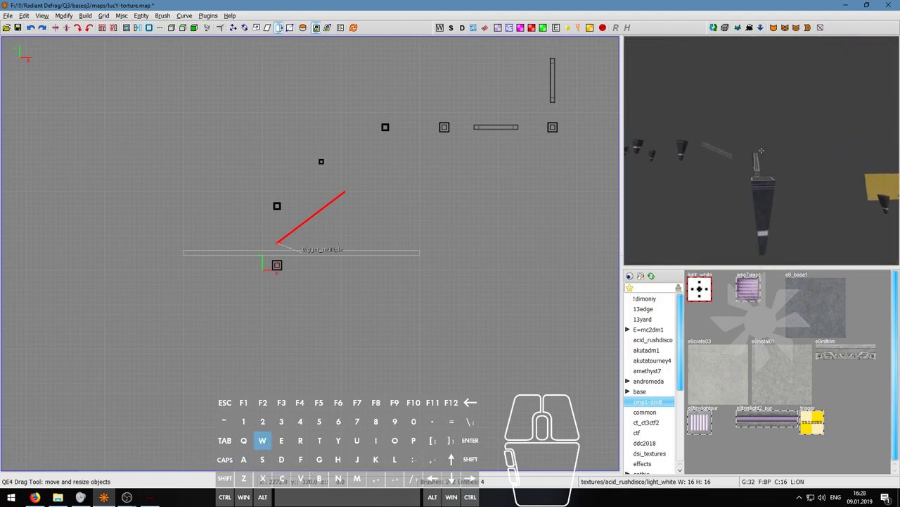
key(d)
key(w)
key(a)
key(w)
key(d)
key(w)
key(a)
key(d)
right_click(762, 151)
ctrl+middle_click(752, 122)
ctrl+middle_click(775, 116)
key(w)
key(d)
key(s)
key(a)
right_click(762, 150)
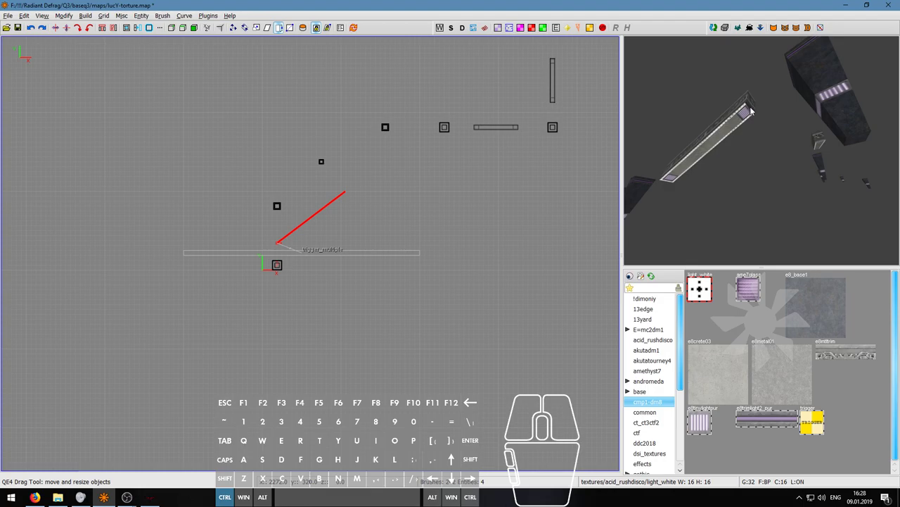
ctrl+middle_click(750, 108)
right_click(750, 109)
Step: Select all brushes of the slanted platform and flip them vertically and horizontally in the XZ view
key(w)
key(a)
key(s)
key(w)
key(s)
right_click(762, 151)
right_click(762, 150)
key(s)
key(d)
right_click(762, 150)
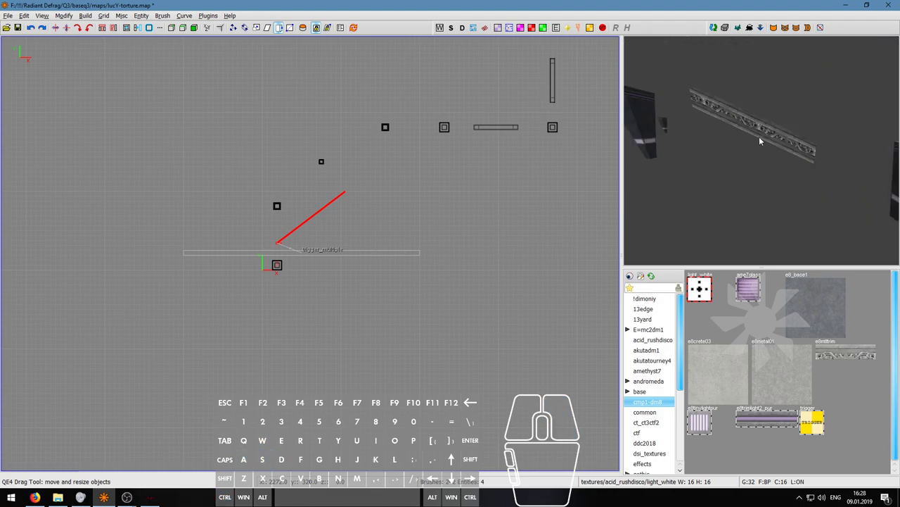
shift+right_drag(682, 69, 839, 190)
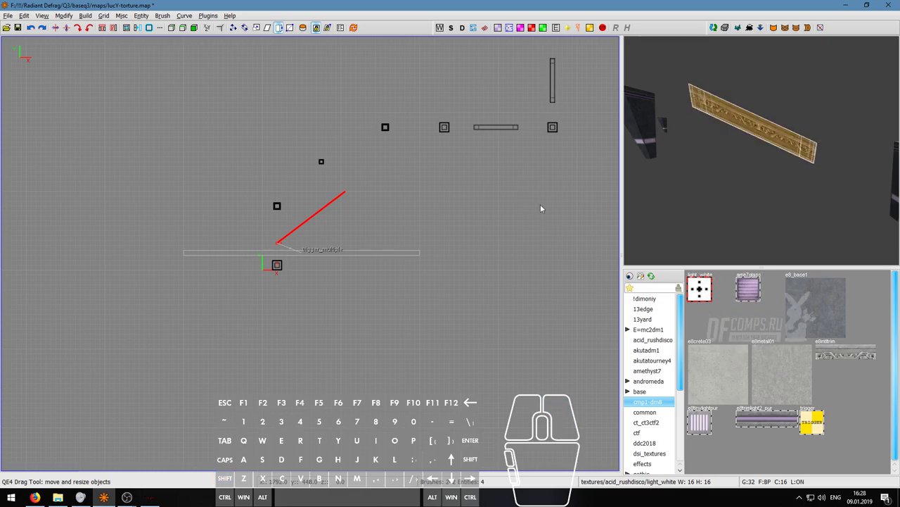
scroll(392, 180, down, 3)
right_drag(422, 197, 271, 254)
key(ctrl+Tab)
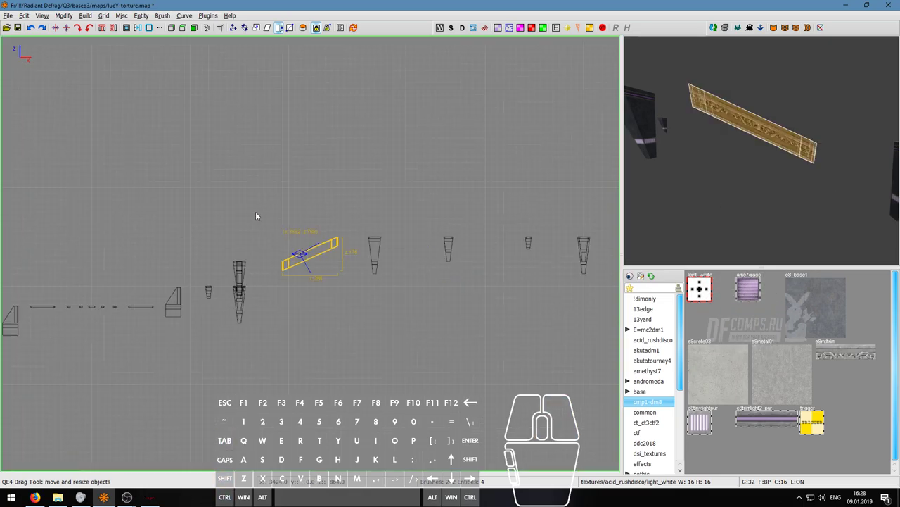
scroll(209, 183, up, 1)
click(66, 28)
key(s)
right_click(762, 150)
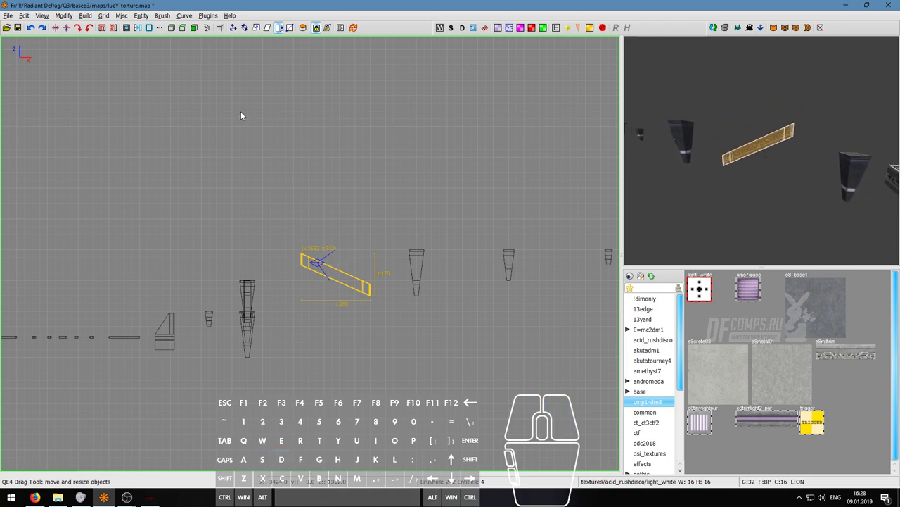
click(54, 28)
Step: Examine the flipped slanted platform from several sides, comparing its ends with the neighbouring pillars
right_click(749, 167)
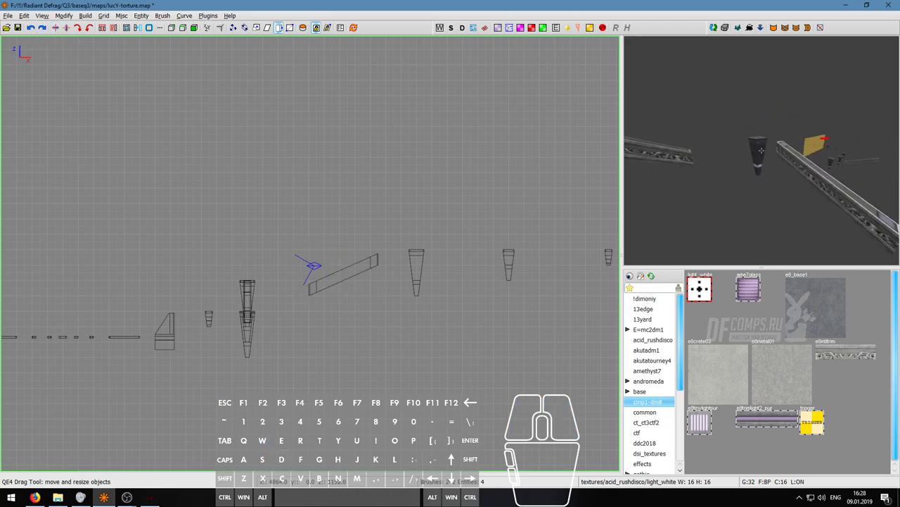
key(w)
key(a)
key(d)
key(a)
key(w)
key(d)
key(s)
right_click(761, 149)
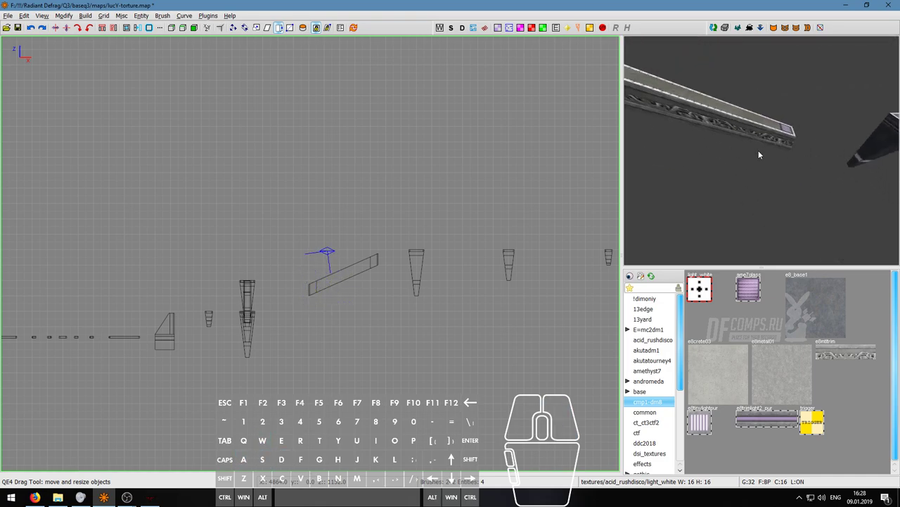
Step: Raise the slanted platform until its upper end is level with the next pillar's top, set the grid to 8, and clear the selection
shift+right_drag(304, 244, 399, 314)
key(ctrl+Tab)
scroll(320, 260, up, 4)
key(ctrl+Tab)
key(ctrl+Tab)
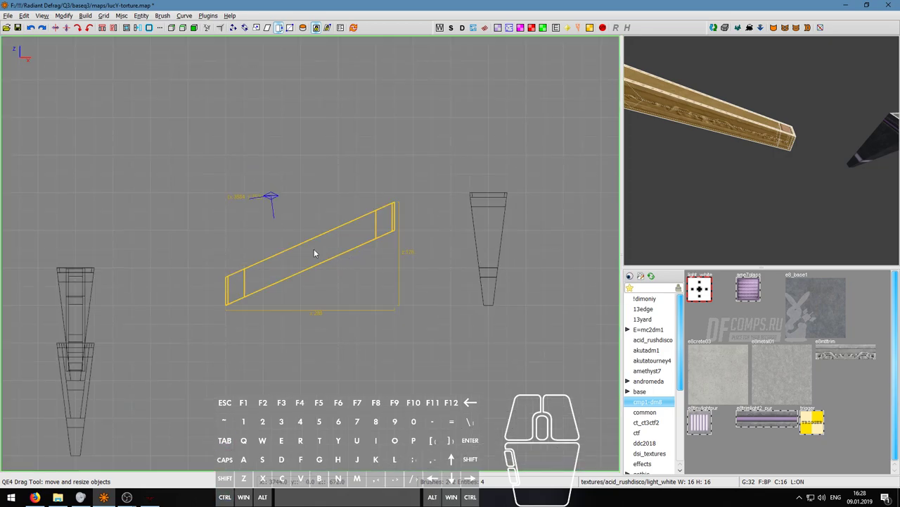
mouse_move(343, 238)
mouse_down()
mouse_move(343, 229)
mouse_move(328, 237)
mouse_up()
key(4)
key(Escape)
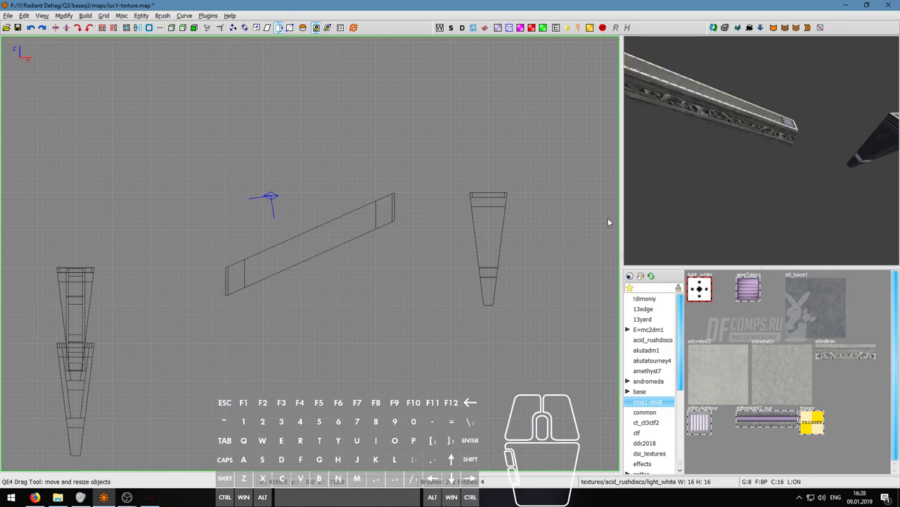
Step: Examine the course from the raised slanted platform along the pillars to the last pillar
right_click(703, 190)
key(s)
key(a)
key(w)
key(d)
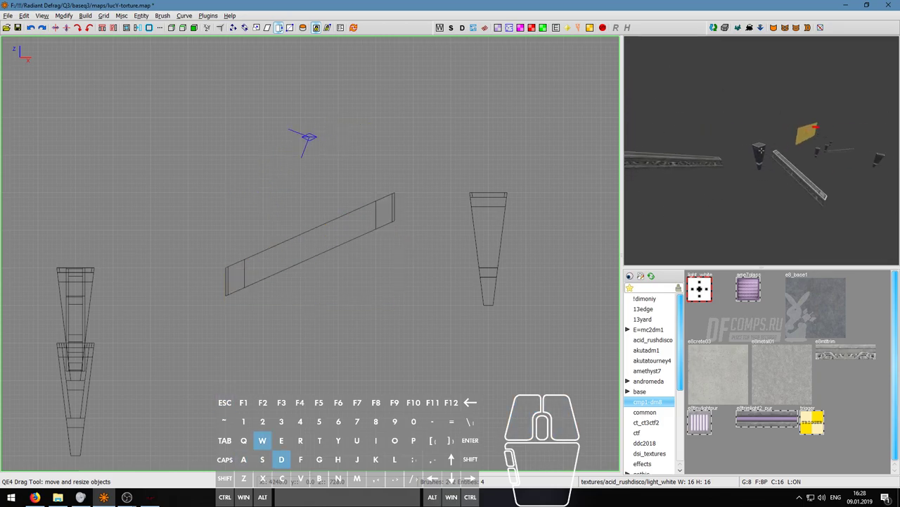
key(w)
key(a)
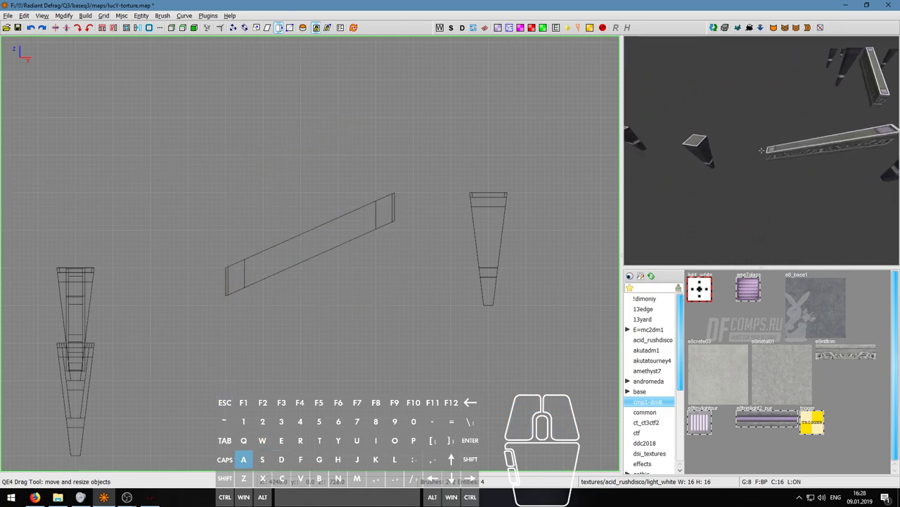
key(d)
key(w)
key(a)
key(w)
key(a)
key(w)
key(d)
key(s)
key(w)
key(a)
key(s)
key(w)
key(a)
key(a)
key(s)
key(s)
key(w)
key(d)
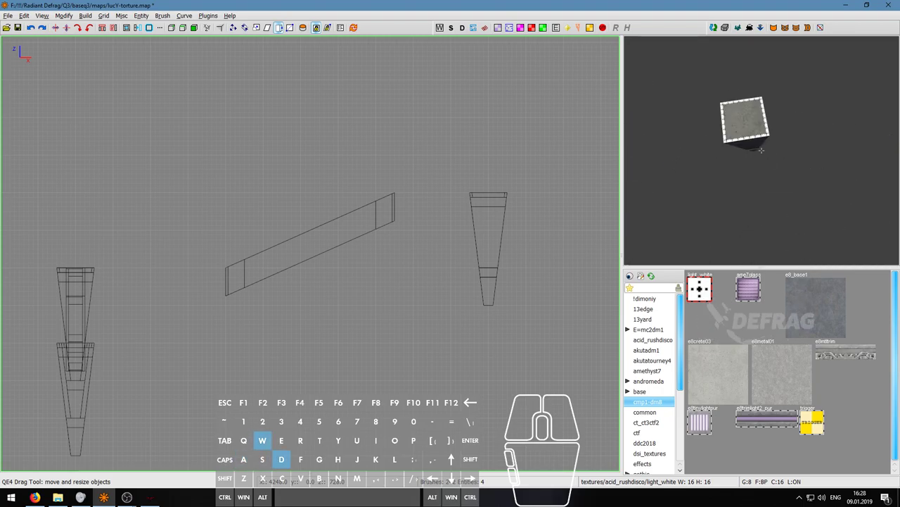
click(762, 150)
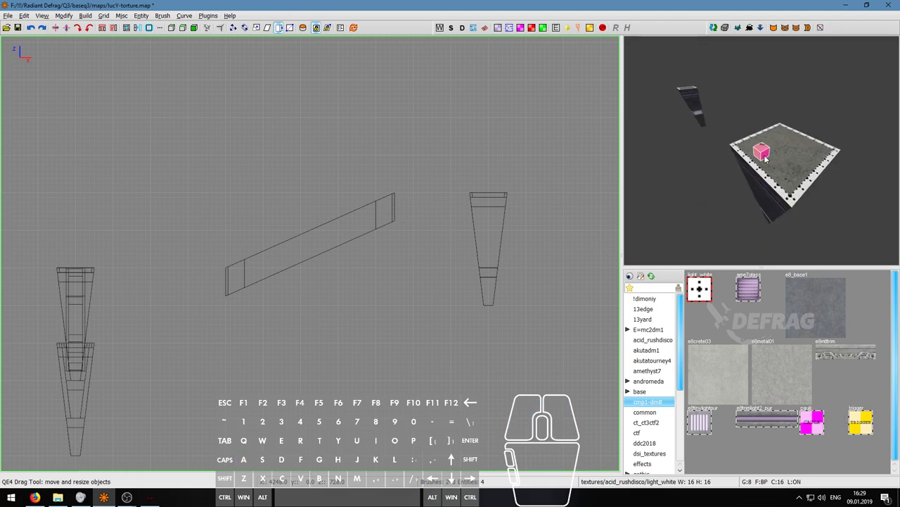
key(BackSpace)
Step: Duplicate the last pillar's concrete top brush and move the copy straight up above the pillar, using grid 32
shift+click(782, 153)
scroll(366, 224, down, 10)
scroll(413, 251, up, 5)
right_drag(413, 251, 190, 338)
scroll(413, 251, up, 1)
key(ctrl+Tab)
scroll(338, 266, up, 4)
key(ctrl+Tab)
scroll(335, 261, down, 1)
scroll(335, 257, down, 2)
key(6)
key(ctrl+Tab)
scroll(314, 247, up, 2)
drag(311, 259, 327, 211)
scroll(305, 257, up, 4)
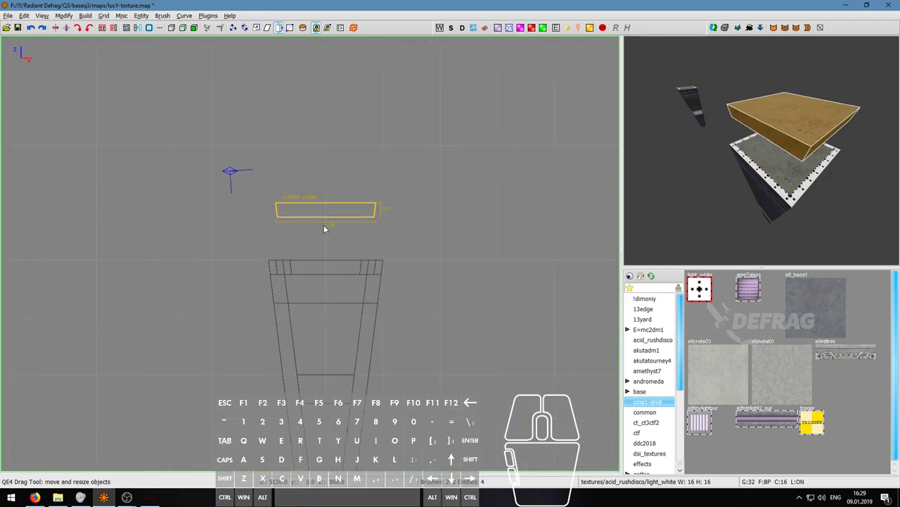
Step: Turn the copied brush into a four-sided box resting on the last pillar and snap it to the grid
key(ctrl+4)
scroll(323, 231, down, 1)
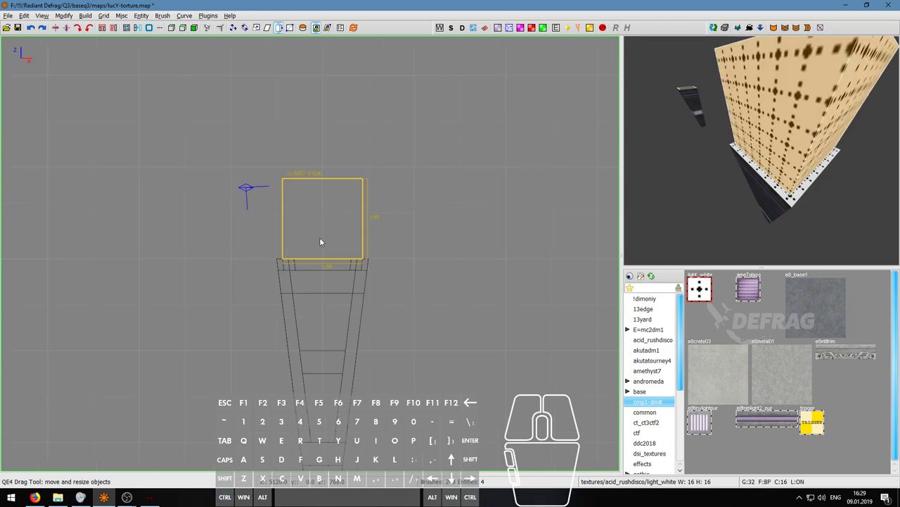
key(ctrl+g)
Step: Stretch the box on the last pillar upward to a height of 256 units
scroll(331, 227, down, 5)
right_drag(310, 223, 313, 257)
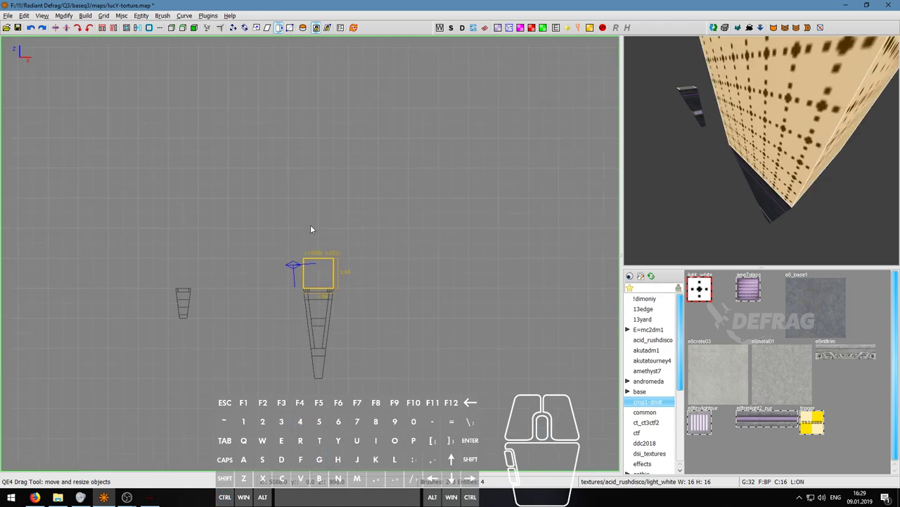
right_click(712, 246)
key(s)
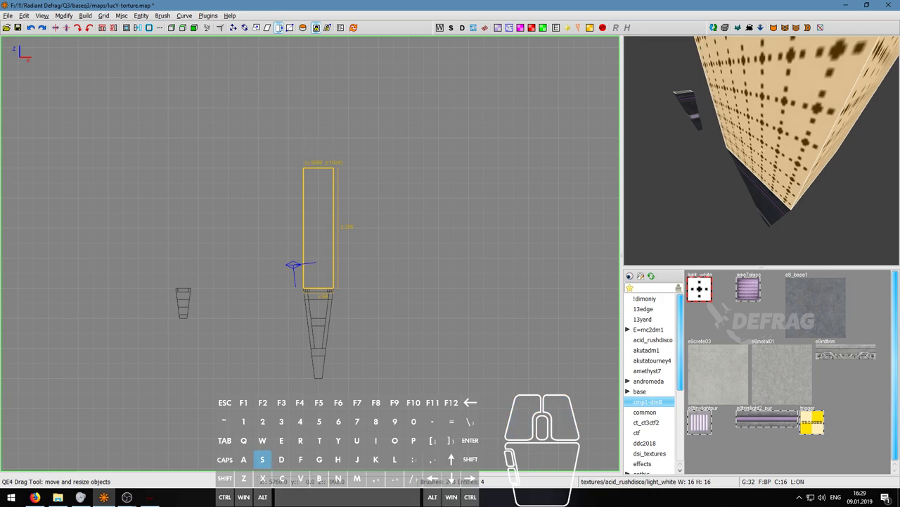
key(d)
right_click(712, 246)
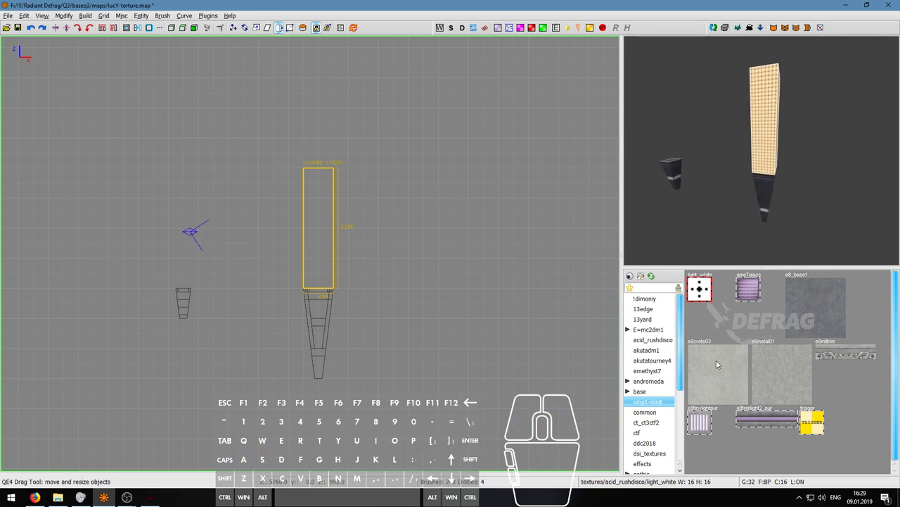
Step: Convert the tall box on the last pillar into a trigger_multiple entity and clear the selection
right_click(307, 229)
mouse_move(331, 370)
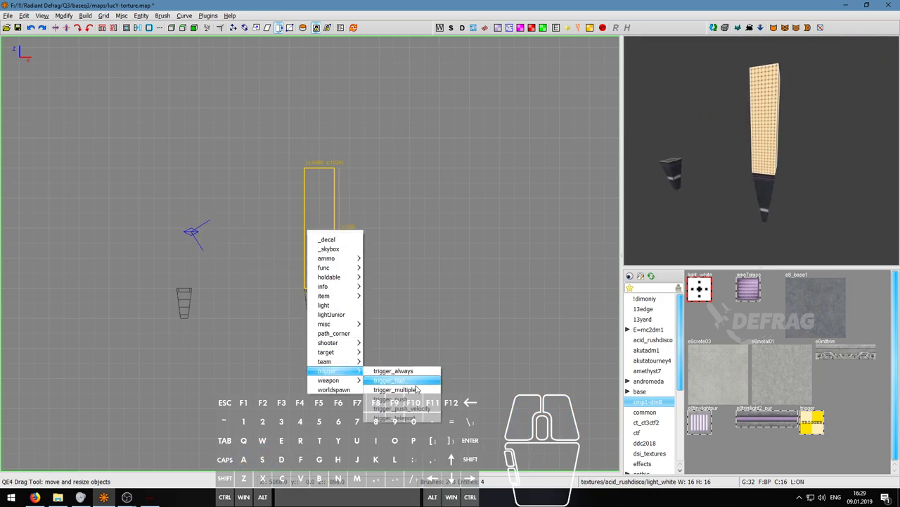
click(412, 389)
right_click(704, 239)
key(w)
key(a)
key(Escape)
right_click(762, 151)
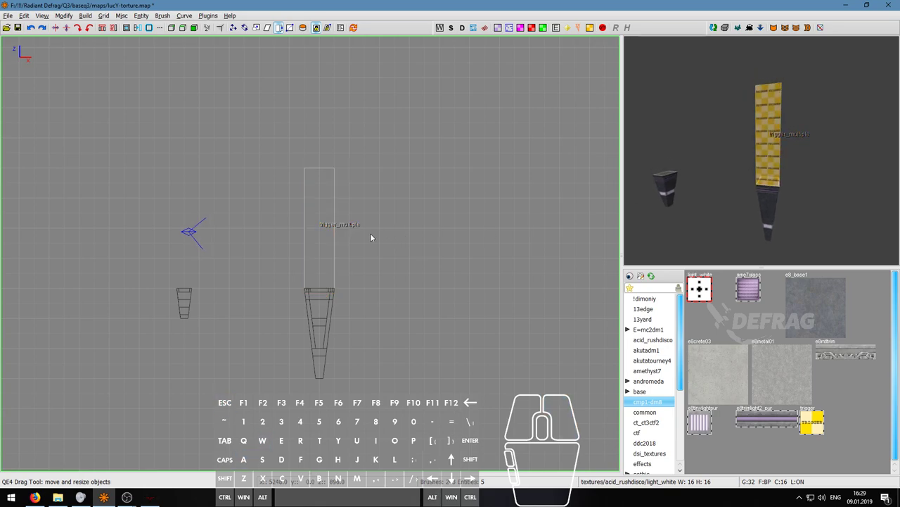
Step: Place a target_stopTimer entity beside the new trigger and clear the selection
right_click(280, 218)
mouse_move(307, 340)
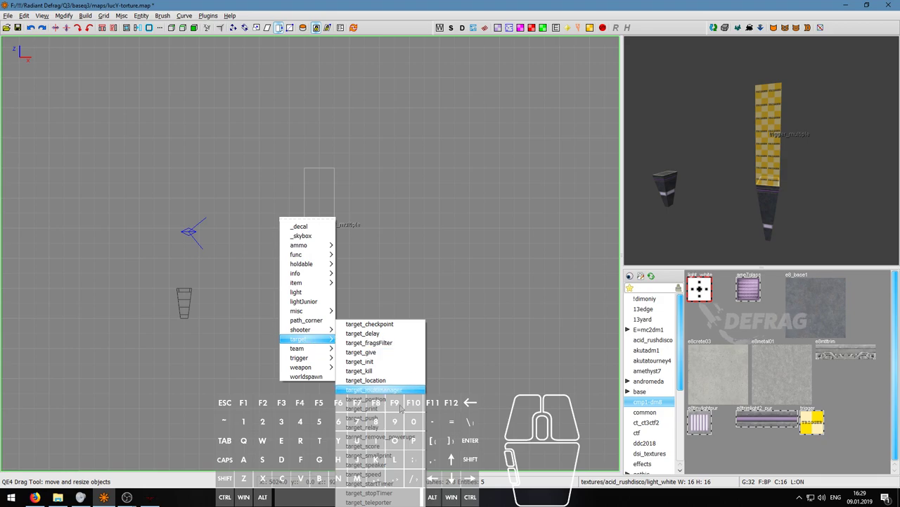
click(370, 493)
right_click(761, 212)
key(w)
key(d)
right_click(762, 150)
key(Escape)
Step: Link the trigger_multiple on the last pillar to the target_stopTimer entity and clear the selection
shift+click(806, 154)
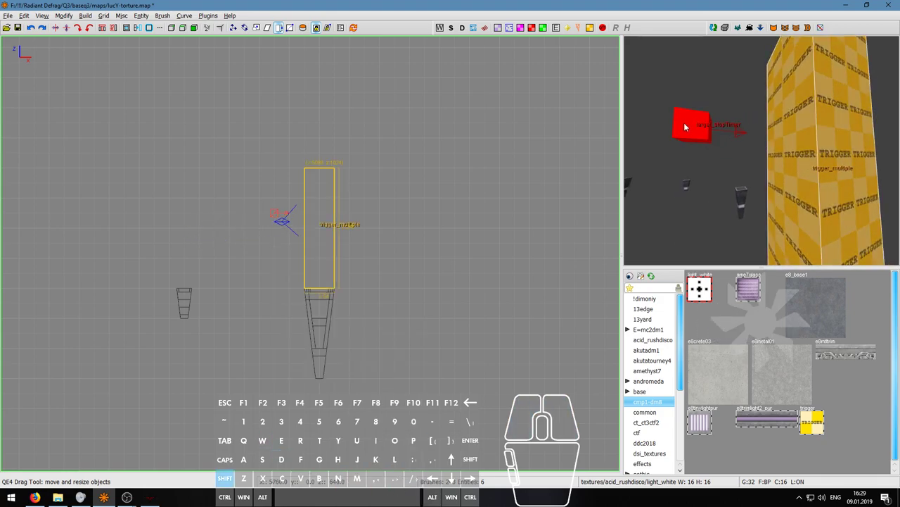
key(ctrl+k)
key(Escape)
Step: Draw a long narrow brush across the small platform at the middle of the course, extending past the neighbouring slabs
right_click(812, 179)
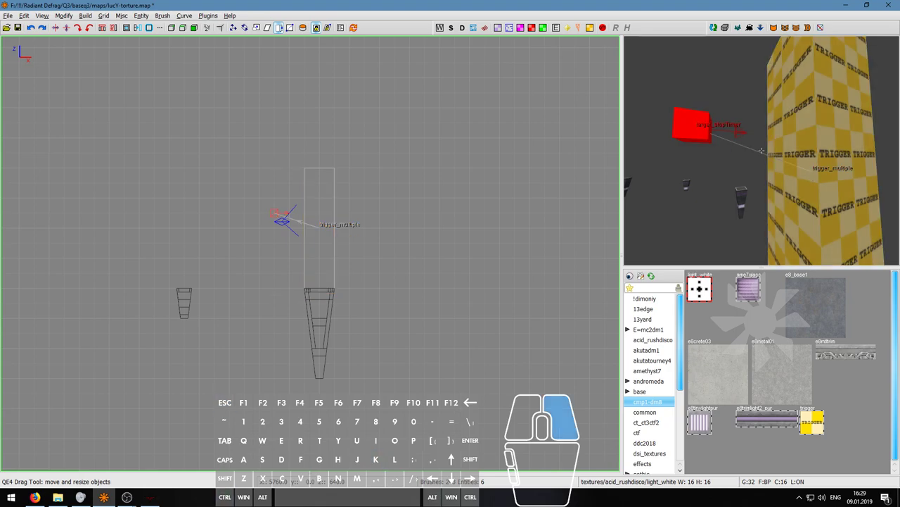
key(s)
key(w)
key(a)
key(w)
key(d)
key(s)
key(a)
key(w)
key(d)
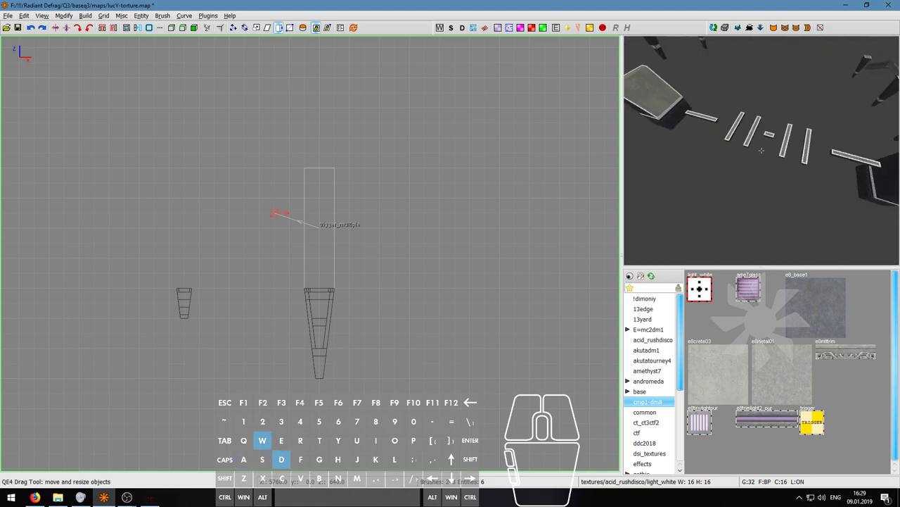
key(ctrl+Tab)
scroll(281, 259, down, 3)
key(ctrl+Tab)
scroll(313, 259, up, 5)
scroll(318, 246, down, 2)
scroll(313, 251, up, 2)
scroll(304, 251, down, 2)
key(space)
drag(306, 247, 313, 143)
right_drag(314, 194, 314, 137)
drag(310, 179, 315, 308)
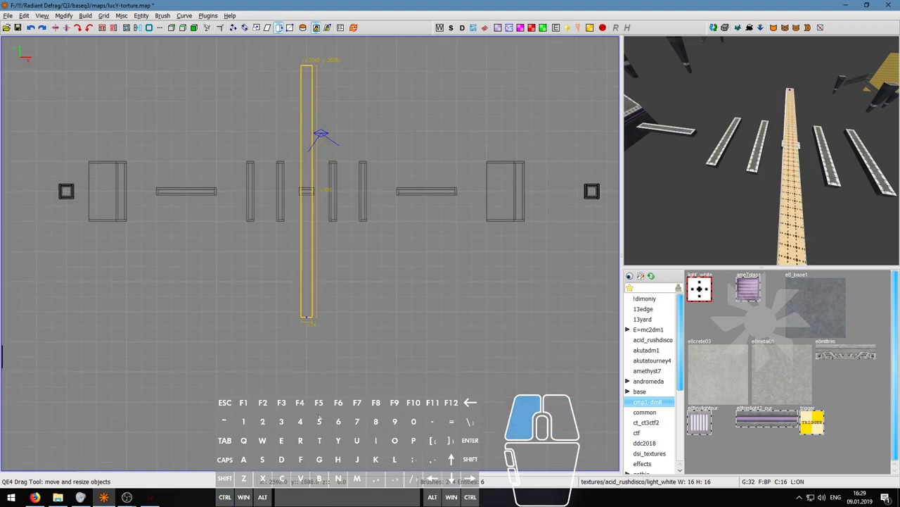
Step: Fit the long brush to the small middle platform's 32-unit width using an 8-unit grid and snap it to the grid
drag(321, 464, 321, 471)
scroll(331, 298, down, 5)
scroll(314, 288, up, 2)
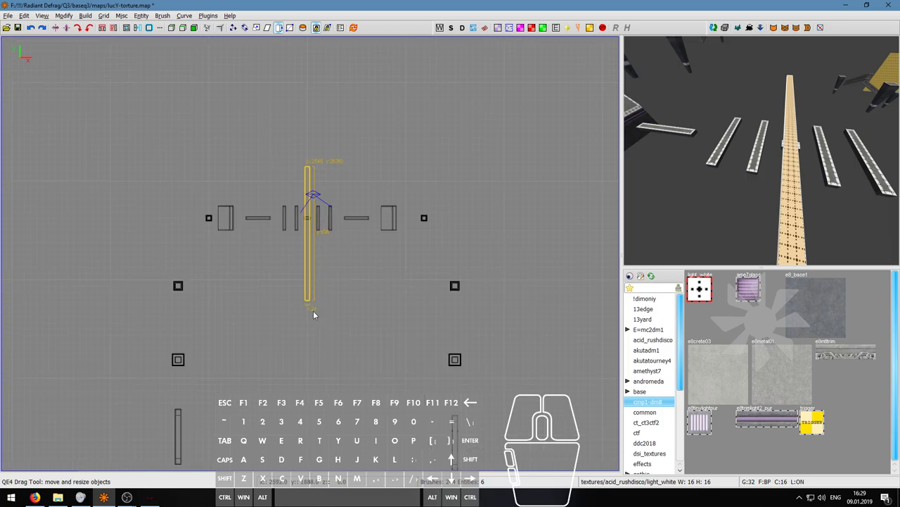
drag(309, 308, 308, 303)
key(ctrl+z)
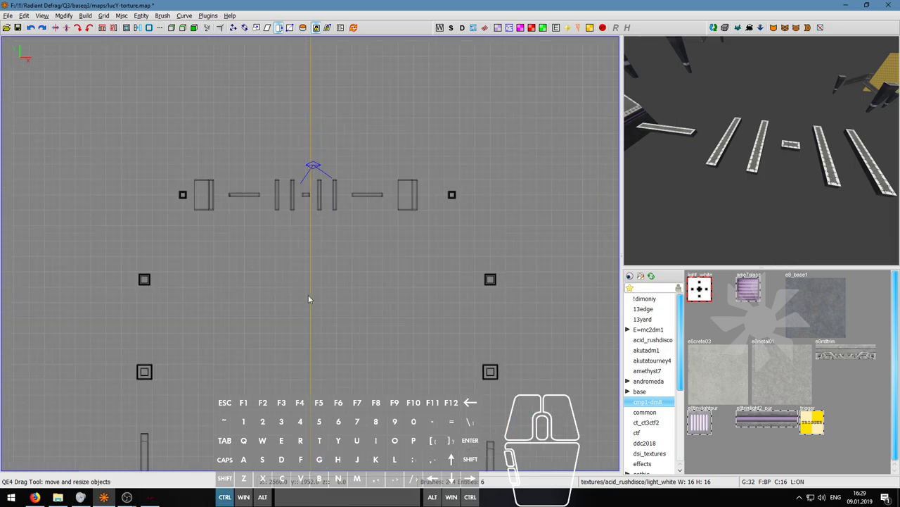
key(ctrl+y)
scroll(305, 285, up, 3)
scroll(309, 263, up, 3)
key(4)
drag(313, 267, 315, 290)
scroll(321, 260, down, 1)
scroll(311, 258, up, 3)
key(ctrl+g)
Step: Adjust the long brush's two ends so it is about 640 units long and centred on the middle platform
scroll(311, 261, down, 4)
middle_drag(327, 241, 333, 234)
right_drag(333, 235, 342, 419)
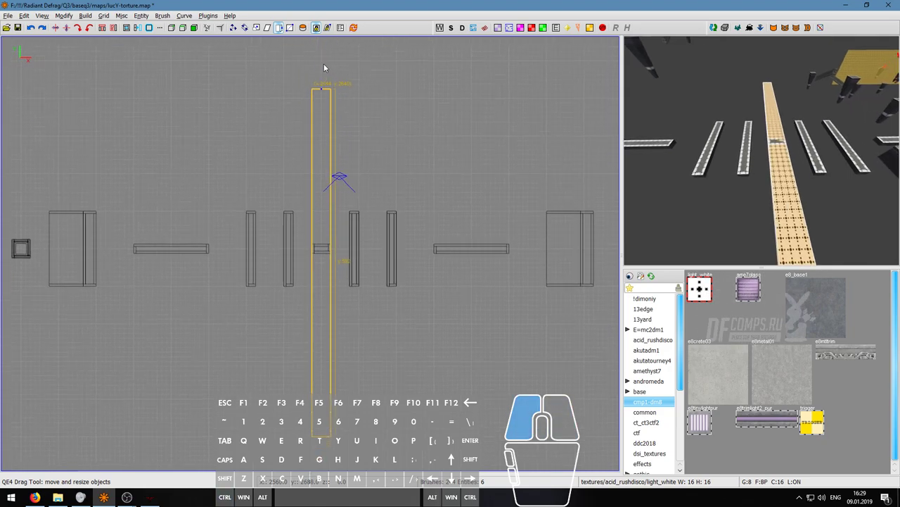
scroll(326, 141, down, 4)
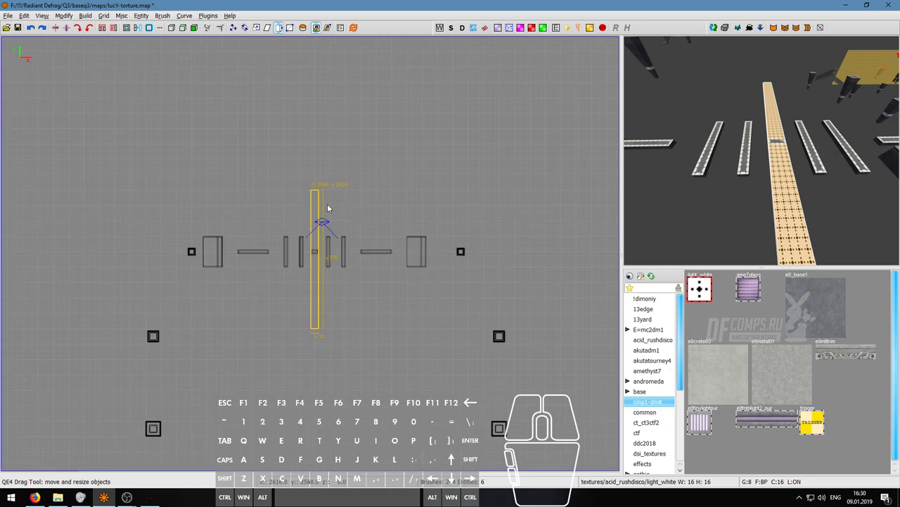
scroll(320, 200, up, 1)
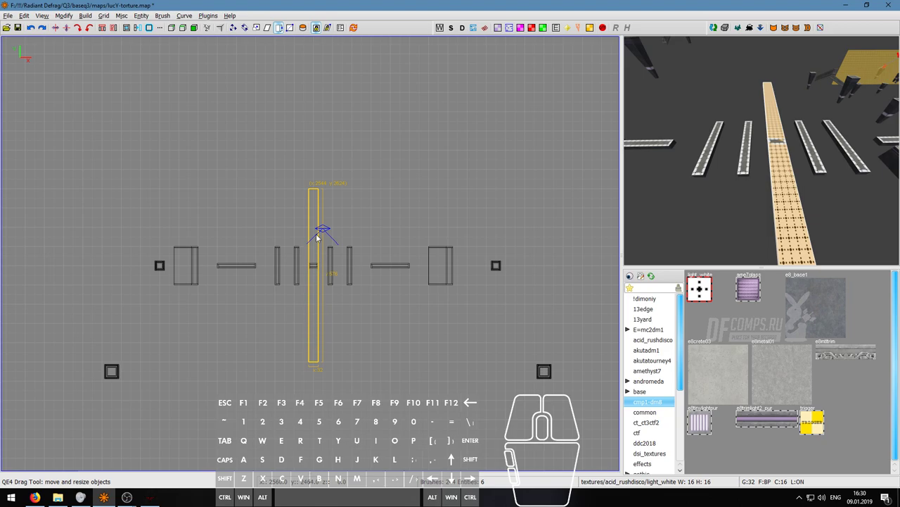
scroll(336, 280, down, 1)
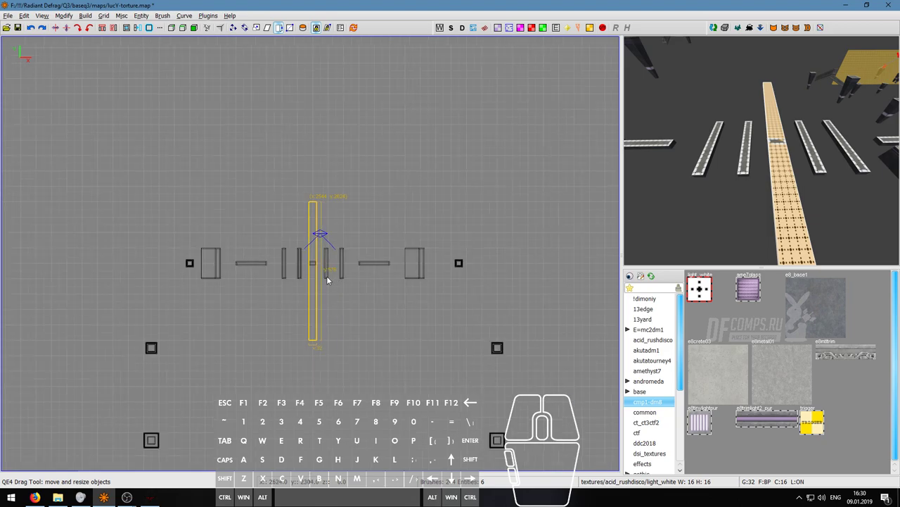
right_drag(327, 276, 332, 240)
drag(327, 280, 321, 268)
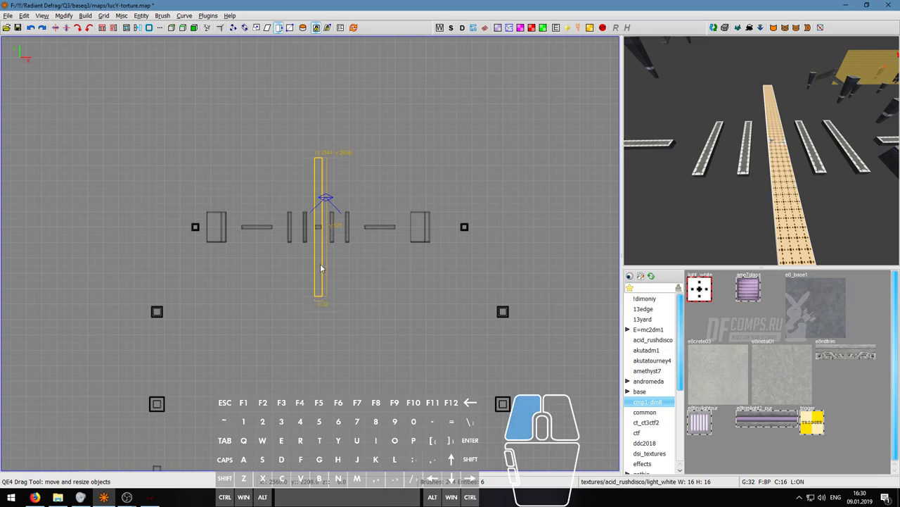
drag(322, 150, 320, 131)
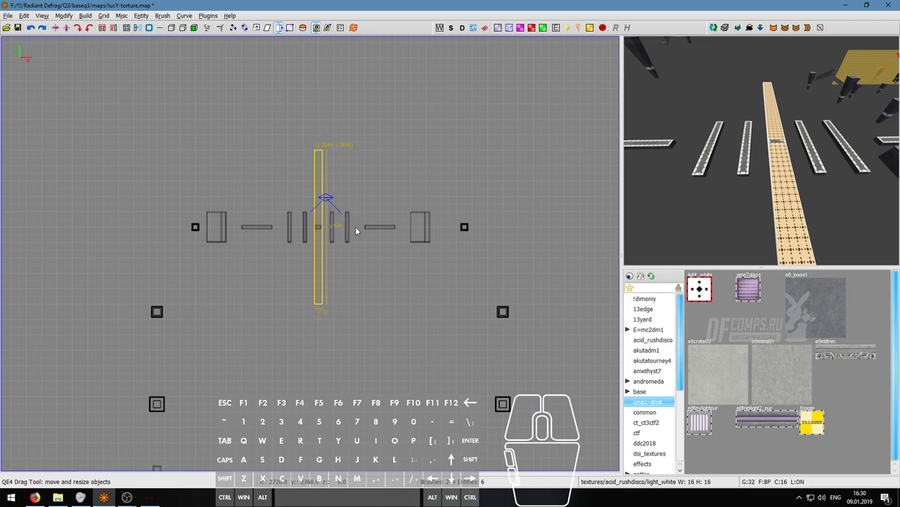
Step: Extend the long brush downward and upward into a wall about 480 units high around the middle platform
right_click(761, 150)
key(a)
key(s)
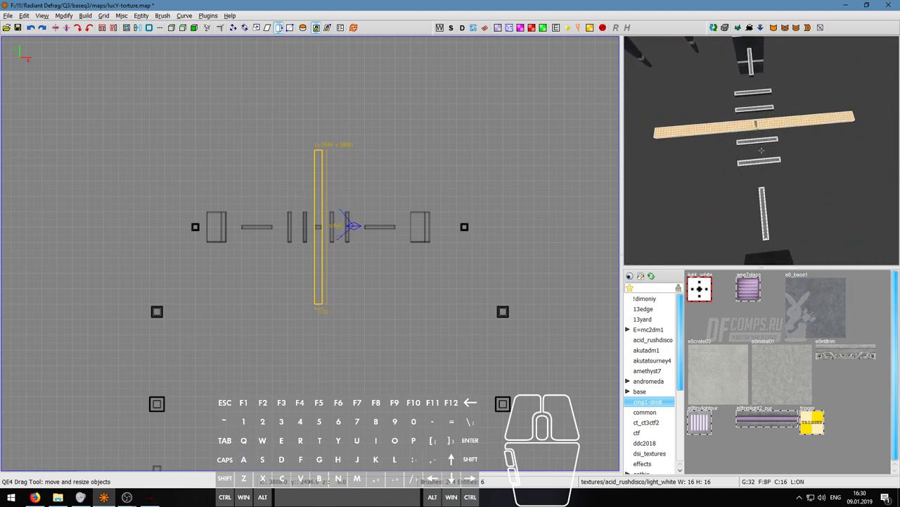
key(ctrl+Tab)
mouse_move(308, 265)
mouse_down()
mouse_move(305, 356)
mouse_move(308, 316)
mouse_up()
drag(319, 186, 320, 115)
Step: Inspect the size and placement of the wall brush from several angles and along the course's side view
right_click(761, 150)
key(s)
right_click(761, 150)
scroll(411, 292, down, 3)
right_drag(176, 310, 342, 295)
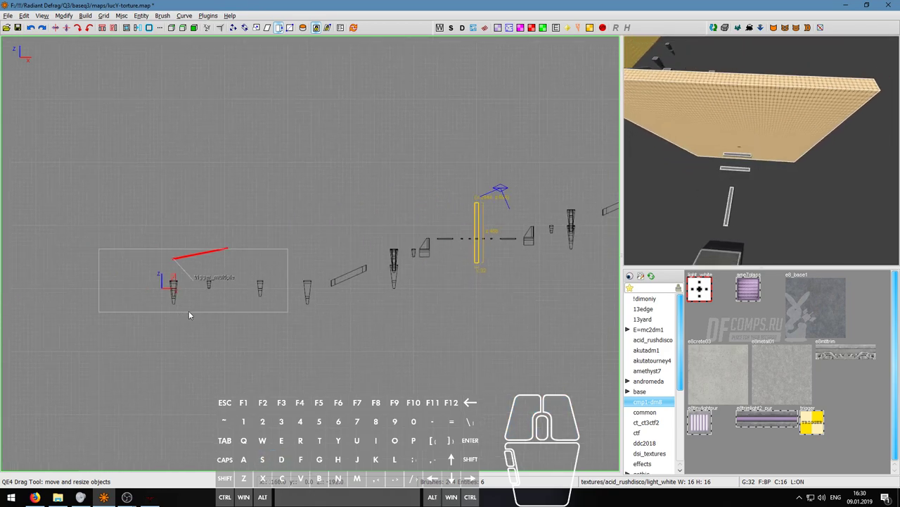
right_drag(181, 315, 66, 356)
right_click(761, 150)
key(s)
key(d)
key(w)
key(a)
key(s)
key(w)
key(d)
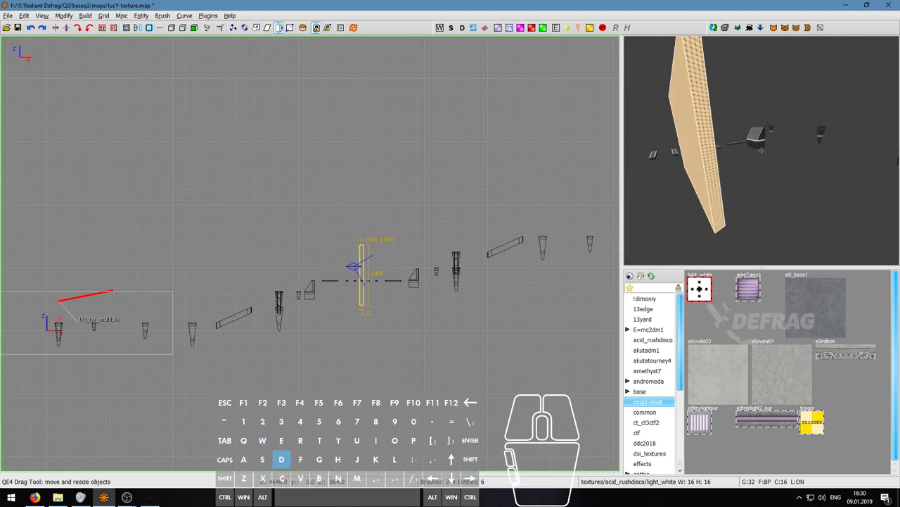
key(a)
right_click(761, 150)
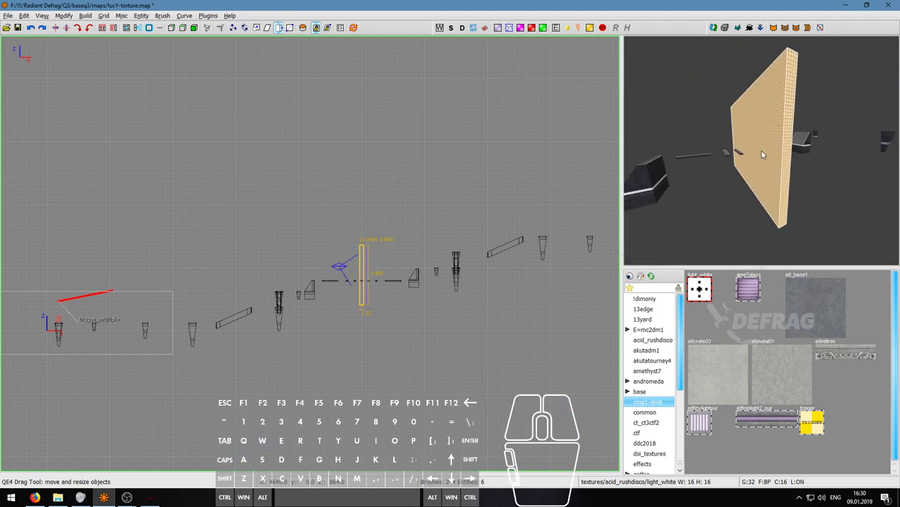
Step: Convert the wall brush at the middle platform into a trigger_multiple entity and clear the selection
right_click(363, 275)
mouse_move(386, 412)
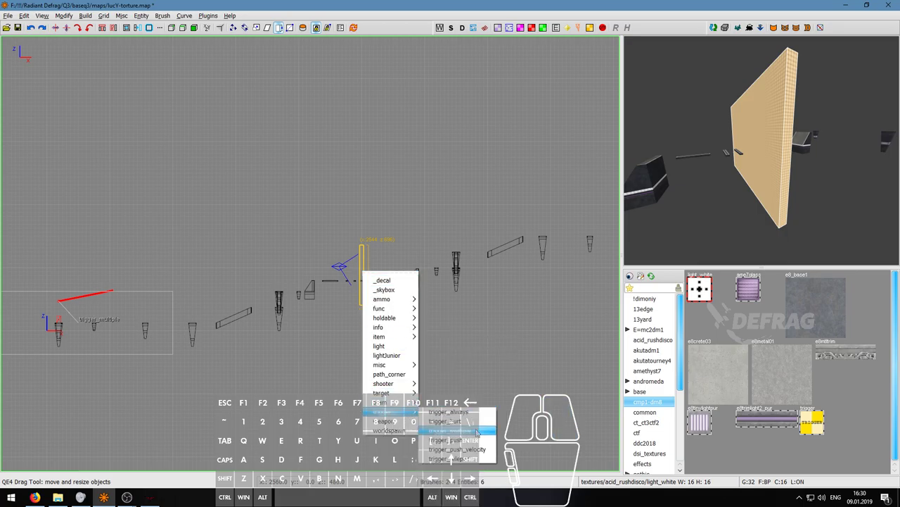
click(477, 431)
key(w)
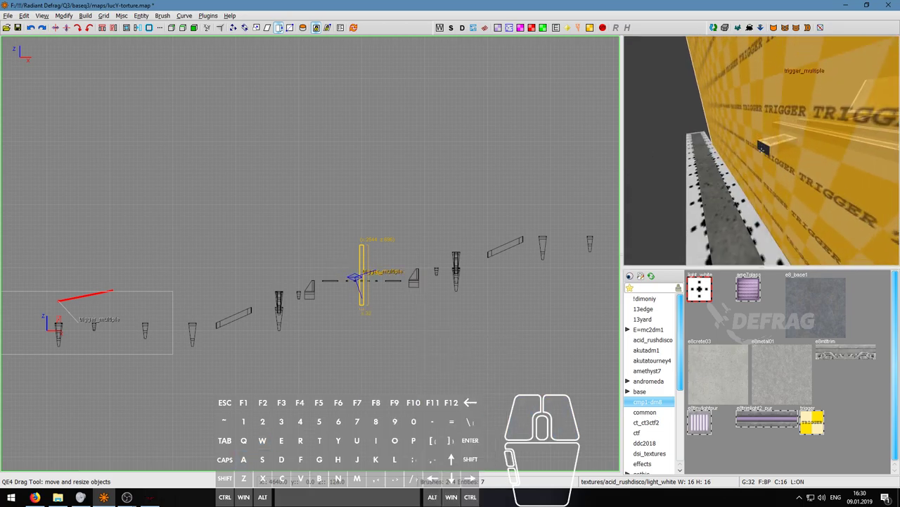
key(w)
key(d)
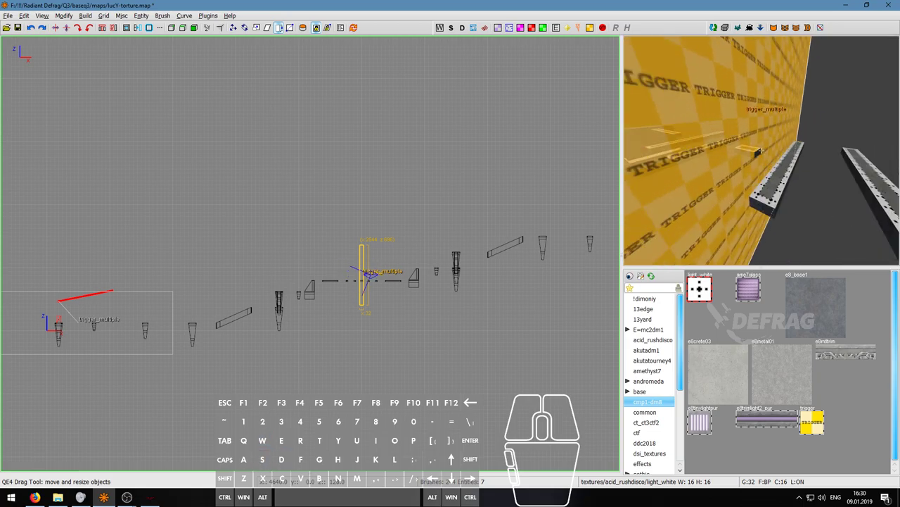
key(s)
key(a)
right_click(761, 150)
key(Escape)
Step: Place a target_checkpoint entity beside the wall-shaped trigger in the middle of the course
scroll(361, 270, up, 3)
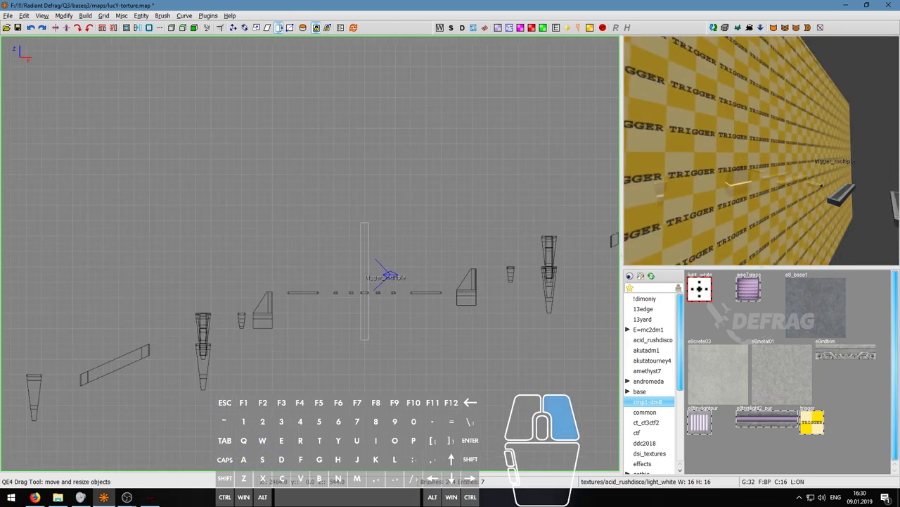
right_click(340, 259)
mouse_move(385, 381)
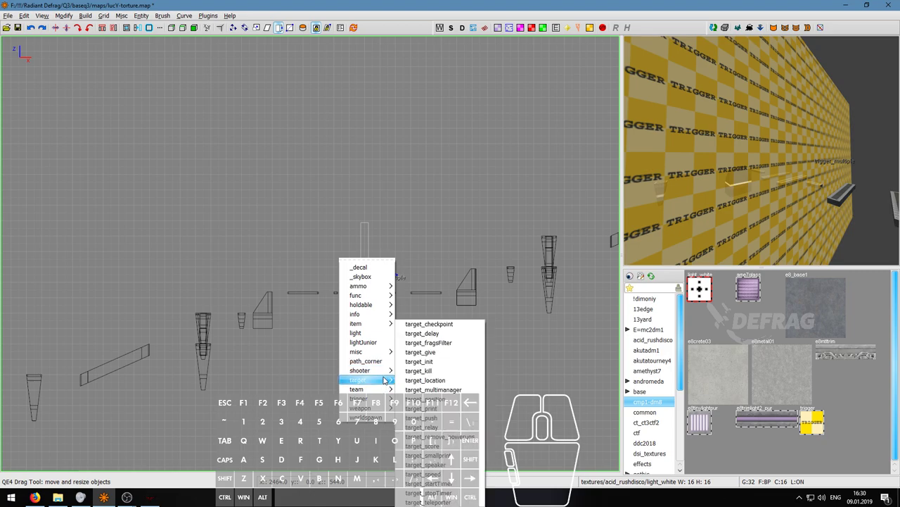
click(428, 325)
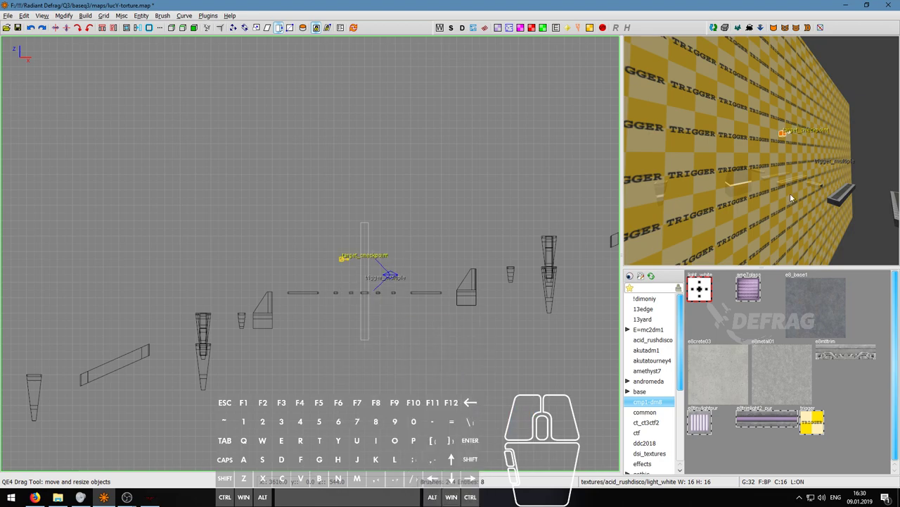
Step: Link the wall-shaped trigger_multiple to the target_checkpoint entity and clear the selection
right_click(782, 132)
key(a)
key(w)
right_click(762, 150)
click(763, 151)
shift+click(688, 142)
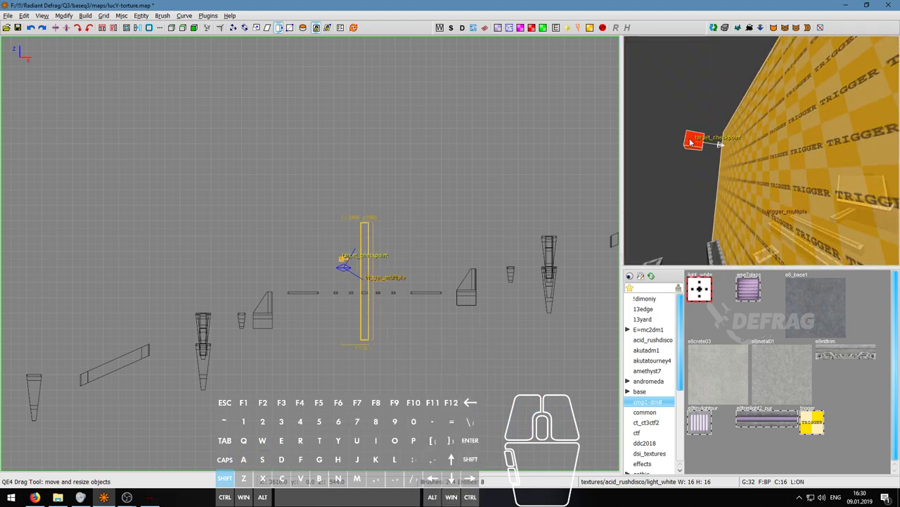
key(ctrl+k)
key(Escape)
Step: Examine the linked checkpoint trigger and its position relative to the rest of the course
right_click(700, 151)
key(s)
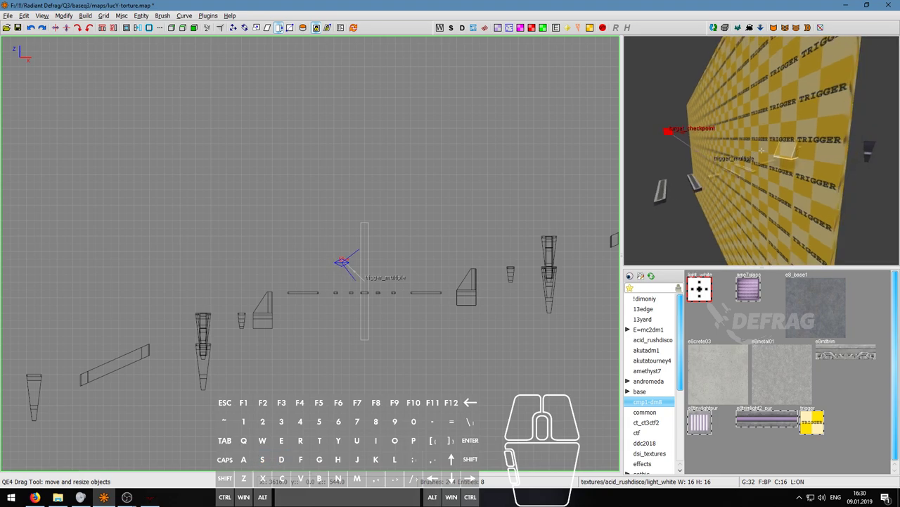
key(d)
key(s)
key(d)
key(a)
key(a)
key(s)
key(a)
key(w)
right_click(761, 151)
scroll(701, 184, down, 4)
scroll(413, 287, down, 6)
right_drag(371, 286, 364, 291)
scroll(145, 343, up, 3)
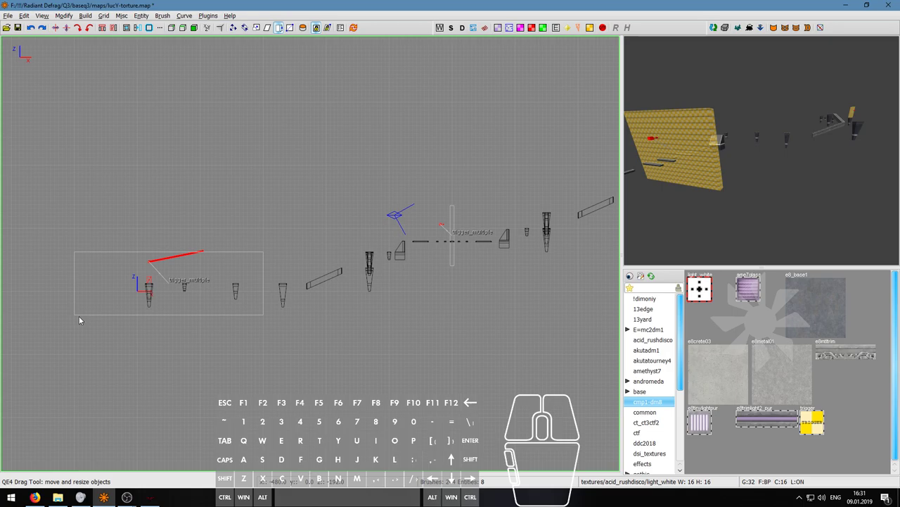
Step: Raise the bottom edge of the large start trigger around the first pillars and clear the selection
shift+click(194, 301)
drag(167, 329, 166, 314)
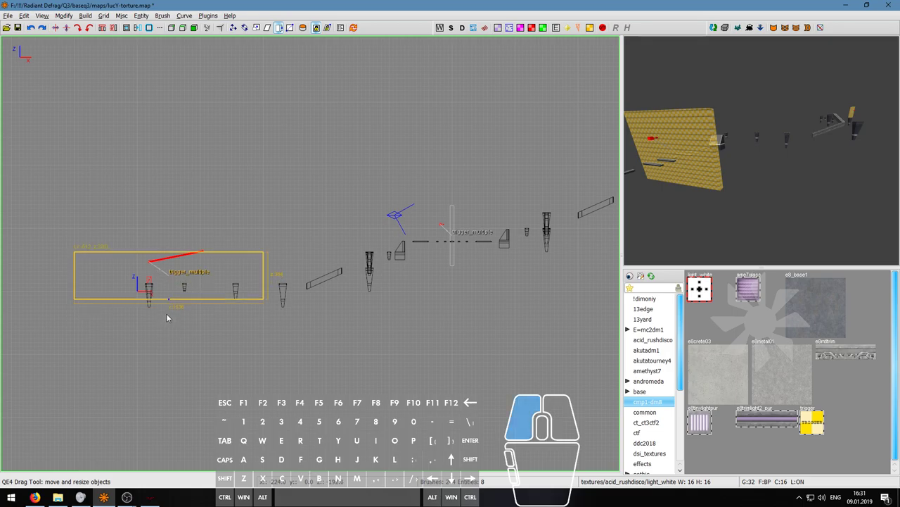
scroll(124, 313, up, 1)
key(Escape)
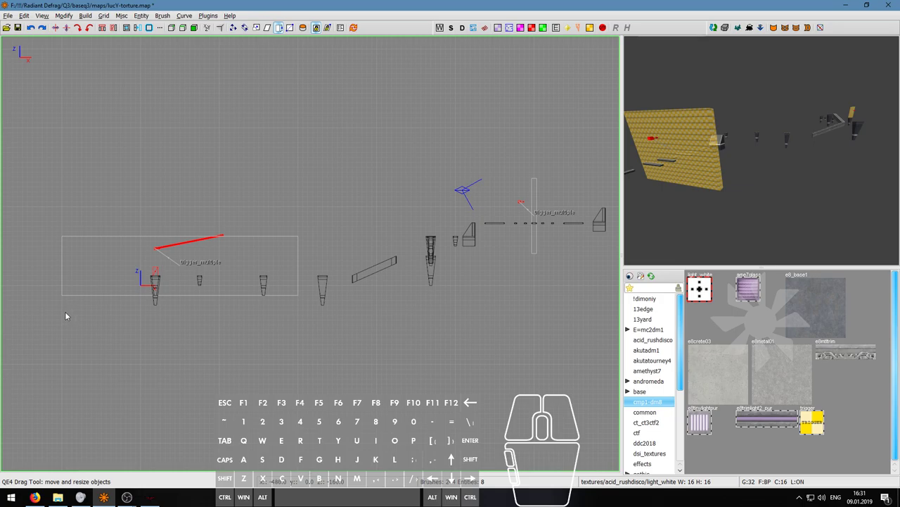
Step: Draw a thin floor brush below the first pillars and stretch it lengthwise beneath the course to the last pillar
drag(65, 312, 306, 315)
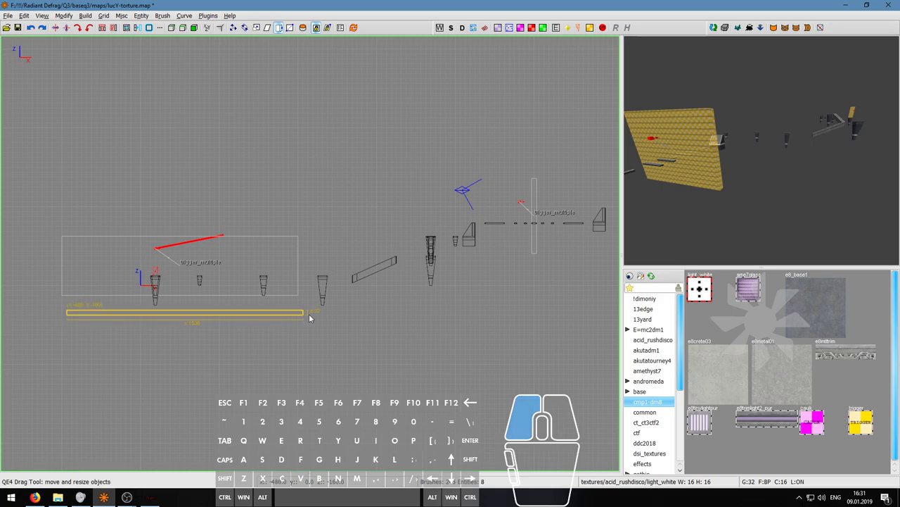
mouse_move(526, 313)
mouse_down()
mouse_move(639, 312)
mouse_move(567, 306)
mouse_move(624, 302)
mouse_move(338, 292)
mouse_up()
scroll(316, 299, down, 4)
right_drag(315, 300, 517, 337)
drag(476, 287, 479, 291)
drag(386, 309, 247, 316)
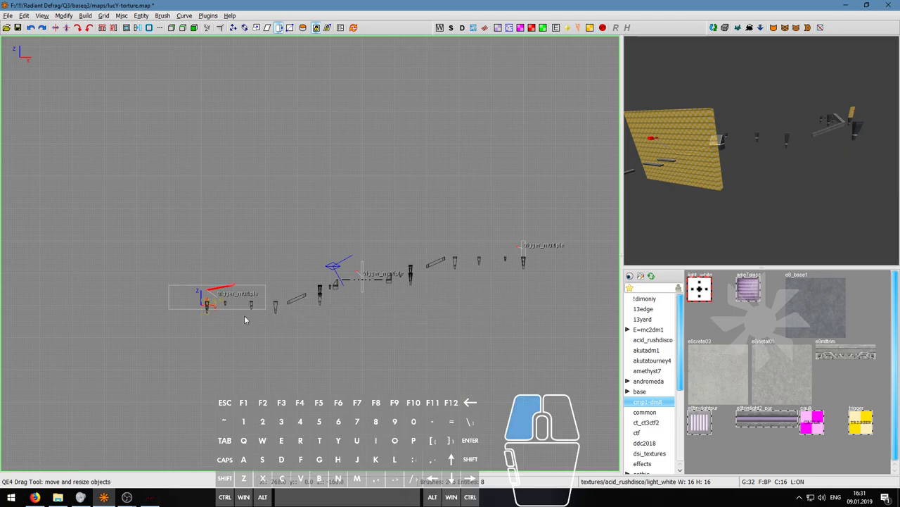
drag(191, 315, 183, 314)
scroll(211, 314, up, 9)
scroll(244, 313, down, 3)
drag(303, 285, 306, 302)
scroll(225, 310, down, 3)
scroll(262, 313, down, 2)
Step: Widen the floor brush to 640 units on the side away from the course and extend it past the last pillar
key(ctrl+Tab)
scroll(314, 248, up, 4)
scroll(326, 275, down, 3)
key(ctrl+Tab)
scroll(327, 276, down, 2)
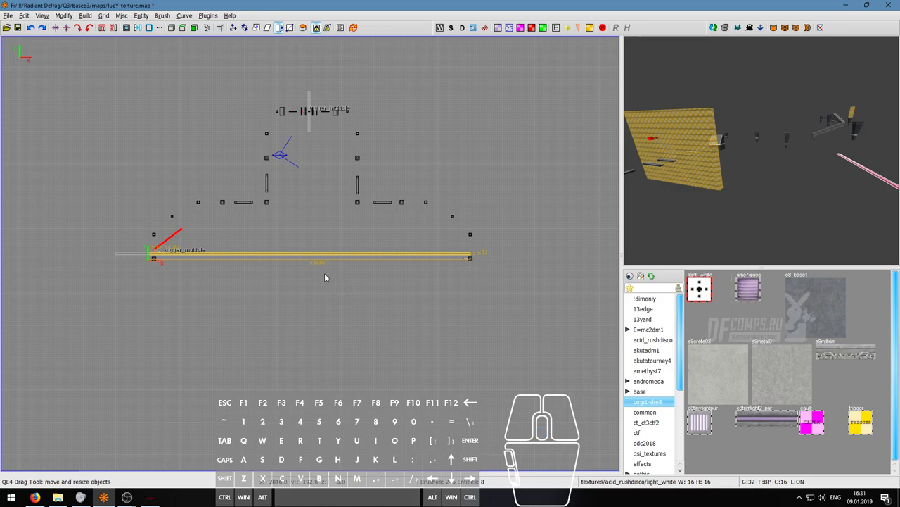
drag(325, 274, 327, 309)
drag(539, 272, 570, 267)
scroll(297, 271, down, 1)
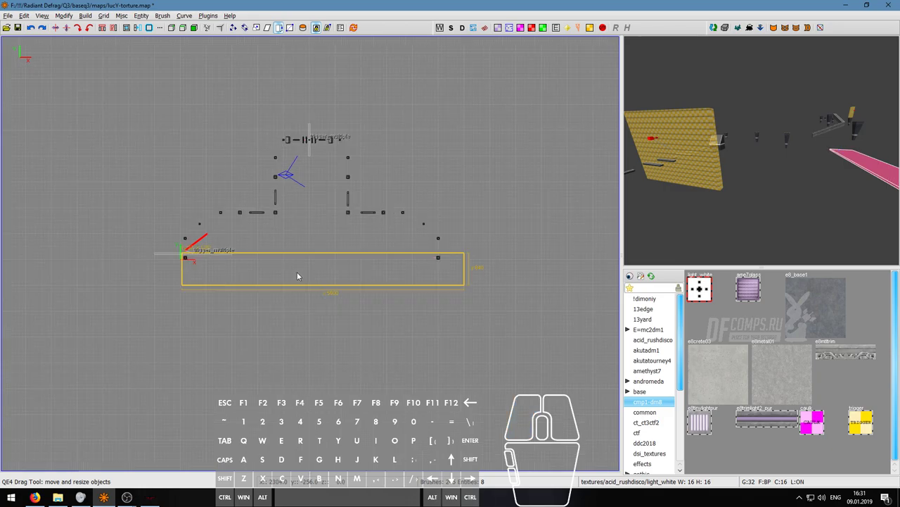
Step: Adjust both short ends of the floor brush so it reaches well beyond the first and last pillars
right_drag(328, 277, 401, 299)
drag(216, 287, 162, 286)
scroll(281, 289, down, 2)
right_drag(310, 288, 238, 299)
mouse_move(437, 283)
mouse_down()
mouse_move(458, 280)
mouse_move(414, 287)
mouse_up()
scroll(408, 283, up, 4)
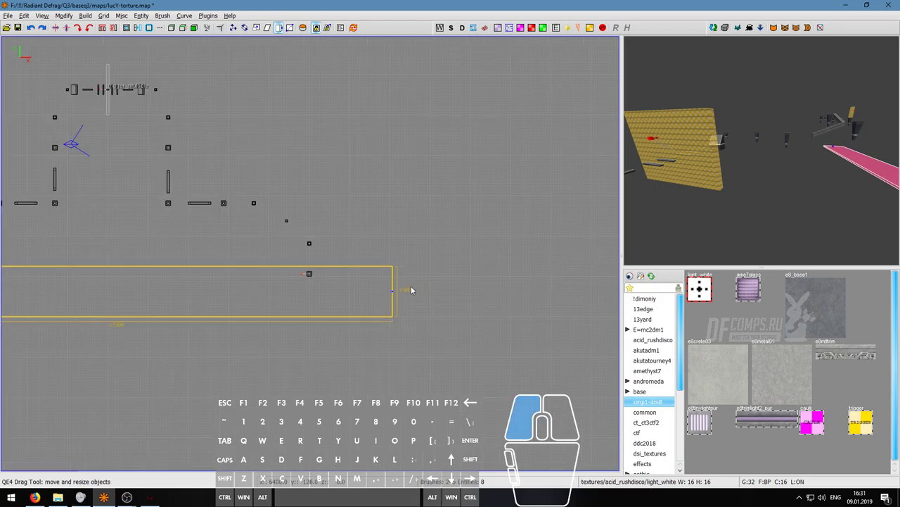
scroll(344, 285, down, 1)
Step: Extend the floor brush's long edge beyond the middle section so it covers the area beneath the whole course
right_drag(282, 283, 509, 313)
right_drag(350, 311, 289, 343)
drag(345, 289, 349, 105)
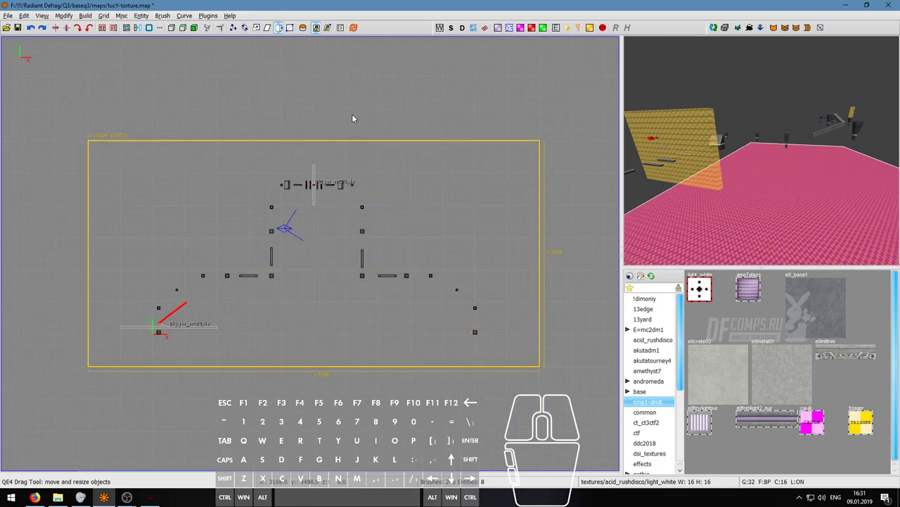
key(ctrl+Tab)
scroll(386, 268, down, 1)
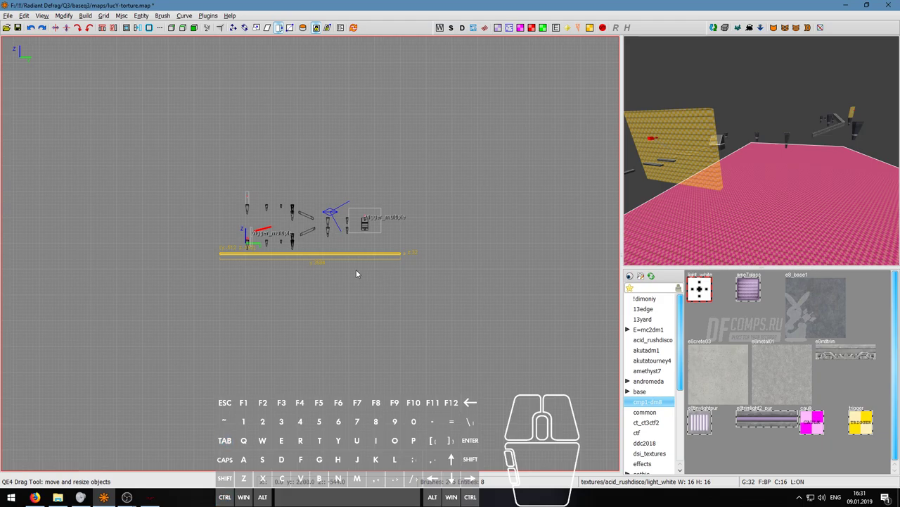
key(ctrl+Tab)
right_click(695, 221)
key(s)
key(d)
key(a)
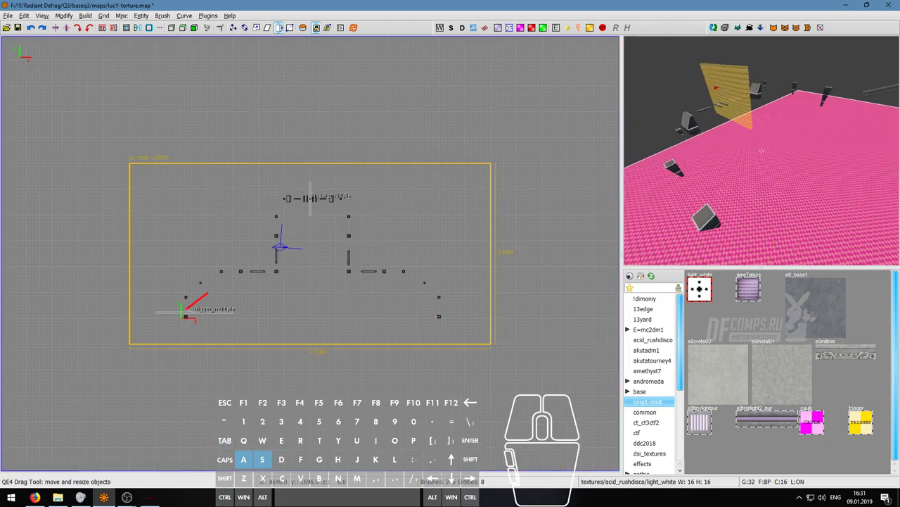
Step: Examine the floor brush from the side, end, top and 3D views to check its coverage beneath the course
right_click(696, 221)
scroll(380, 260, down, 1)
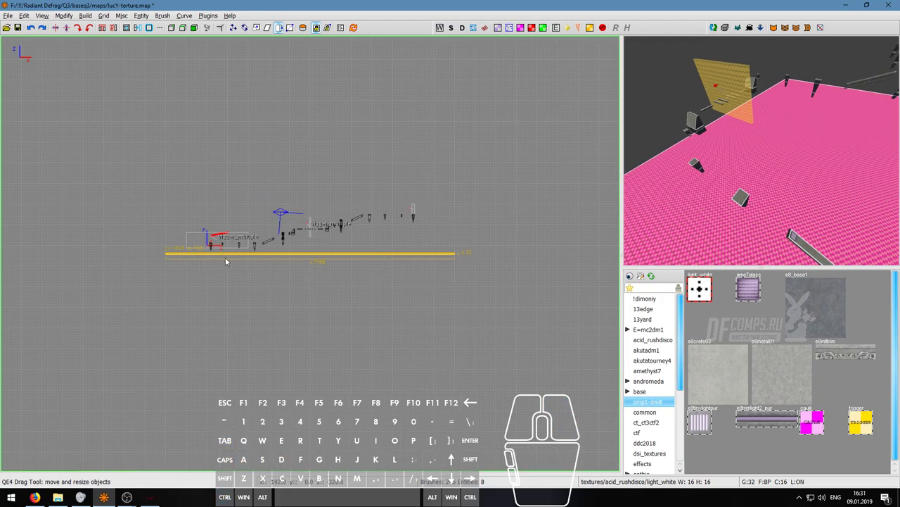
scroll(295, 252, up, 2)
key(ctrl+Tab)
scroll(296, 256, up, 4)
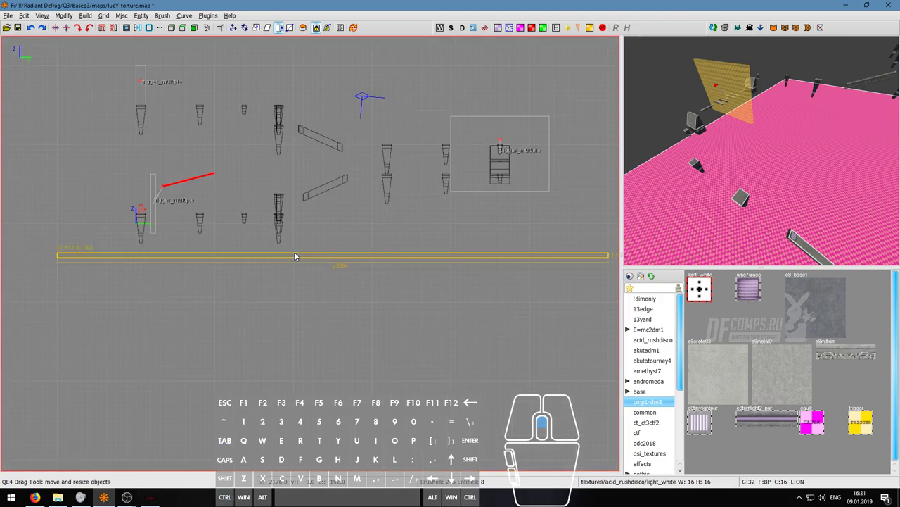
key(ctrl+Tab)
scroll(295, 256, down, 4)
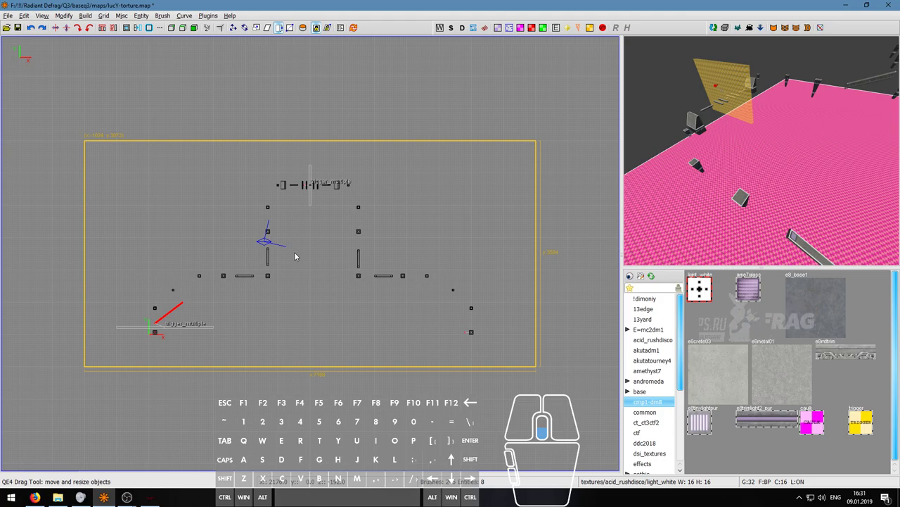
right_click(762, 150)
key(d)
key(w)
right_click(762, 150)
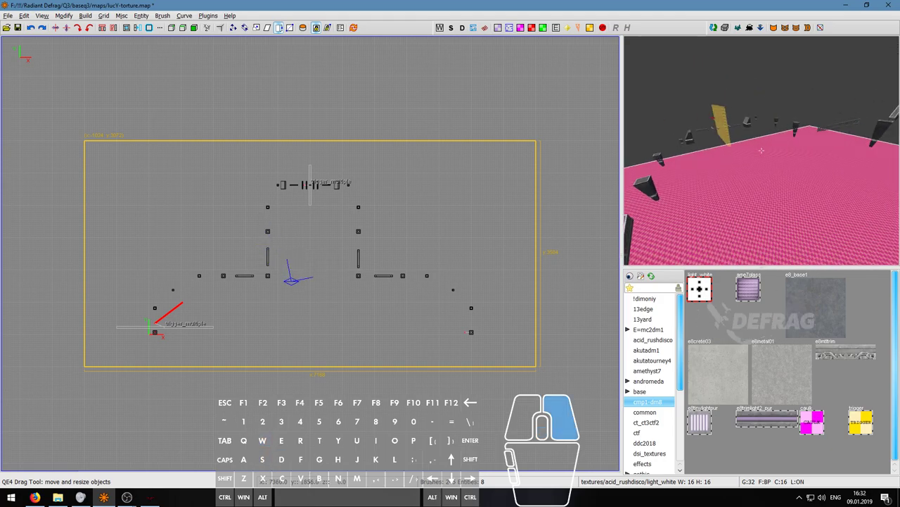
Step: Convert the floor brush beneath the course into a trigger_multiple entity and deselect it
right_click(427, 244)
mouse_move(457, 380)
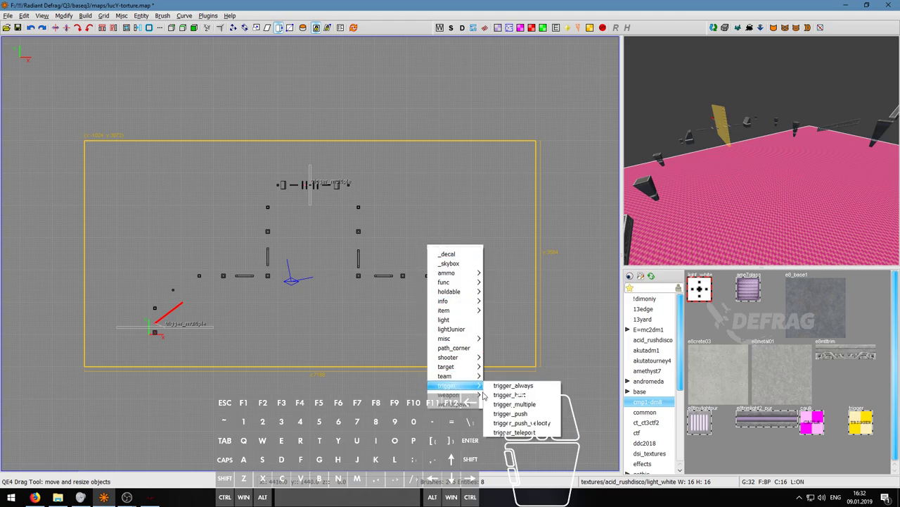
click(519, 405)
right_drag(762, 150, 762, 151)
key(Escape)
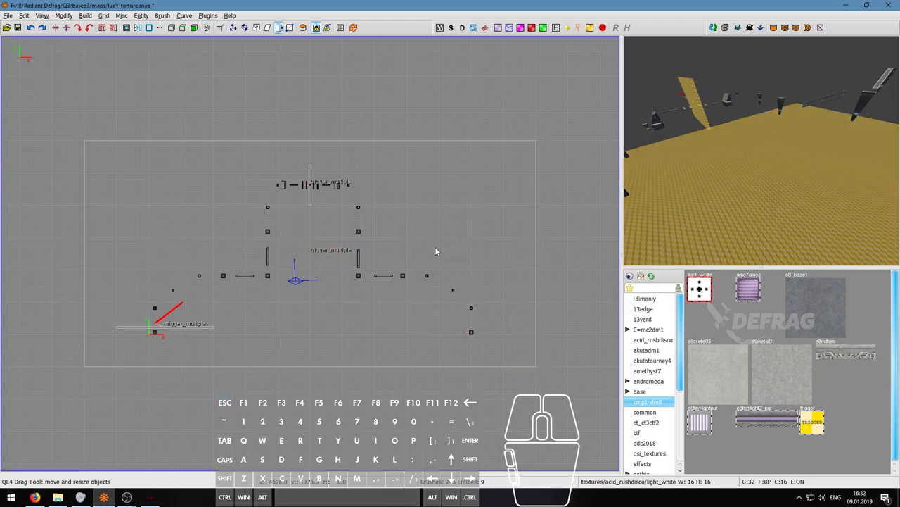
Step: Place a target_kill entity just above the centre of the floor trigger
shift+click(426, 248)
key(Tab)
key(ctrl+Tab)
key(Escape)
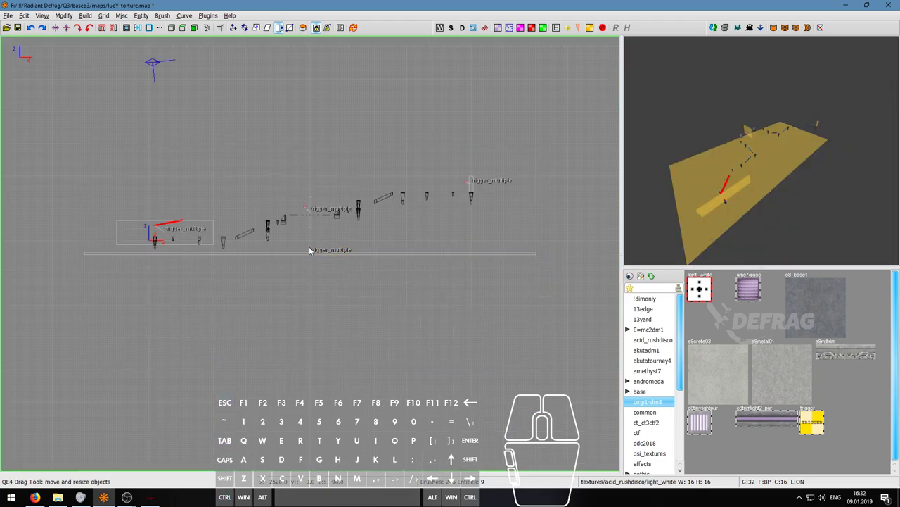
right_click(310, 251)
mouse_move(329, 368)
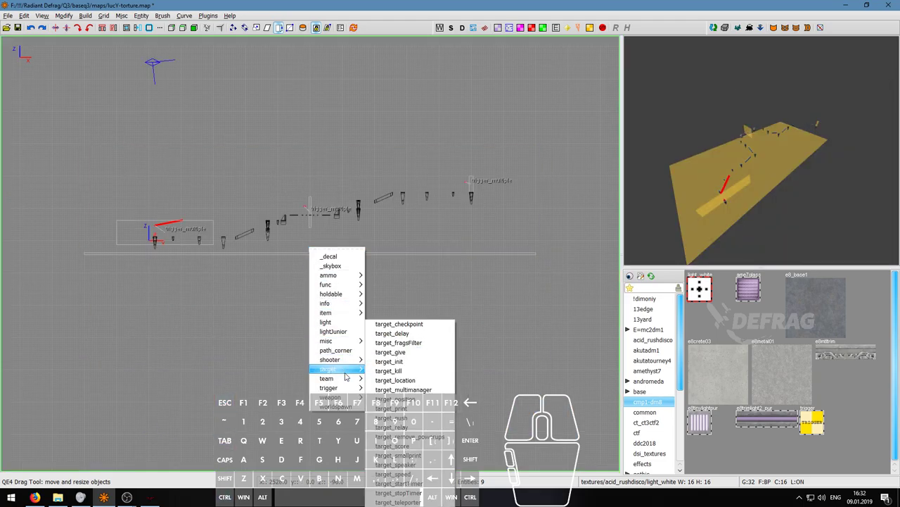
click(397, 371)
Step: Link the floor's trigger_multiple to the target_kill entity so the trigger targets it, and clear the selection
right_click(707, 257)
key(w)
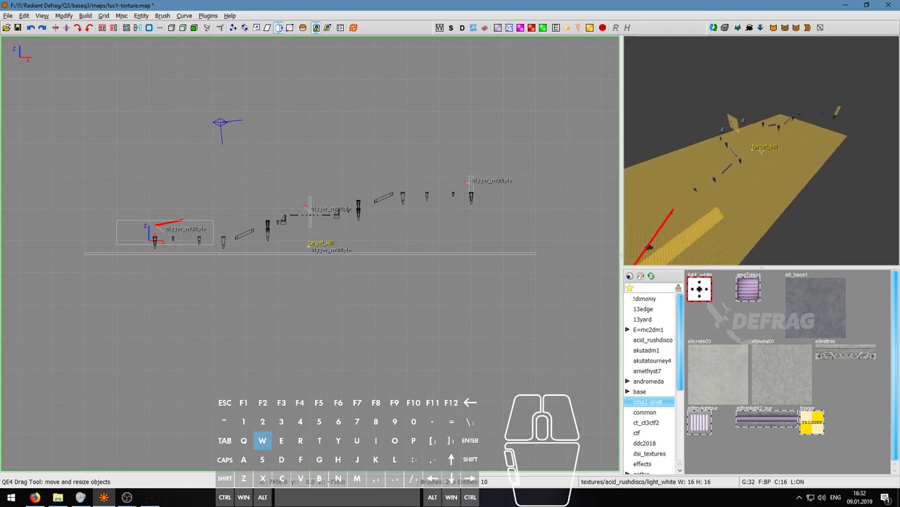
scroll(761, 150, up, 3)
key(d)
key(s)
key(a)
shift+click(761, 150)
right_click(761, 149)
shift+click(762, 88)
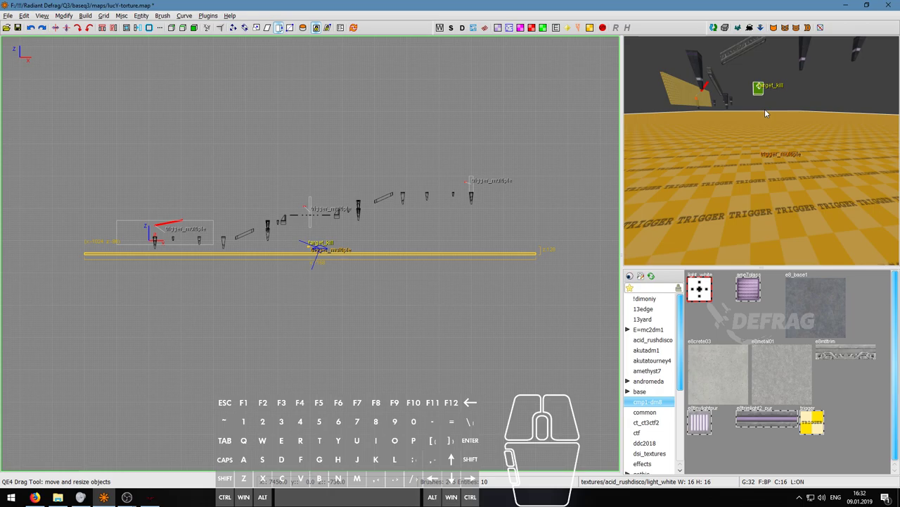
key(ctrl+k)
key(Escape)
right_click(765, 109)
key(a)
key(s)
right_click(761, 150)
Step: Switch to OBS to check the recording and return to the Radiant map editor
click(127, 497)
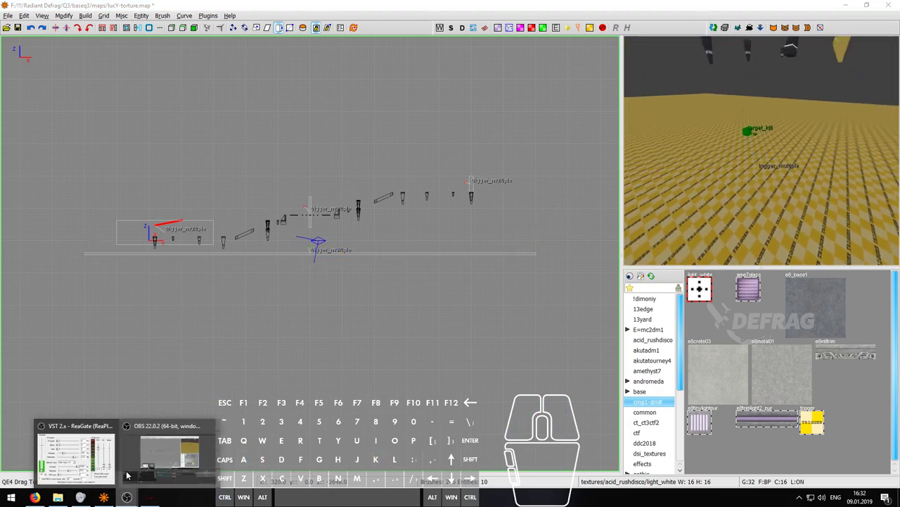
click(140, 468)
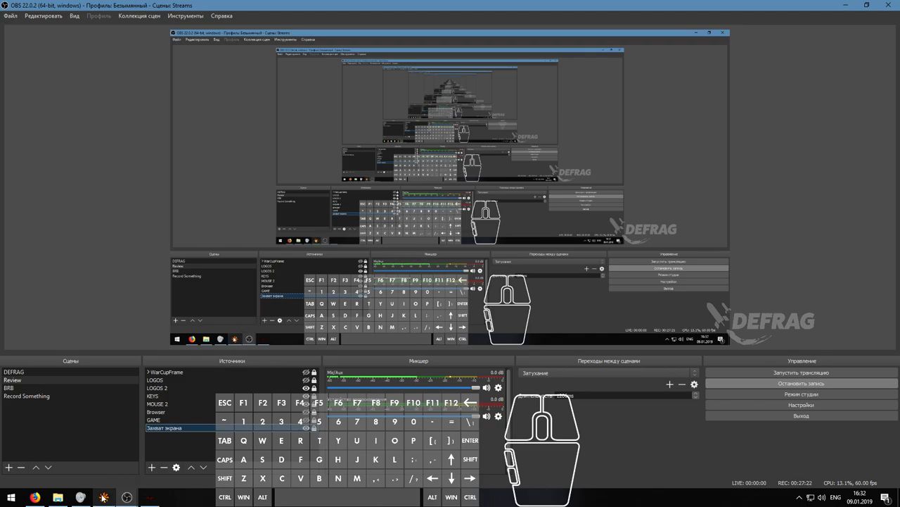
click(104, 496)
Step: Examine the floor trigger, the linked target_kill and the space around the course from several angles
right_click(745, 153)
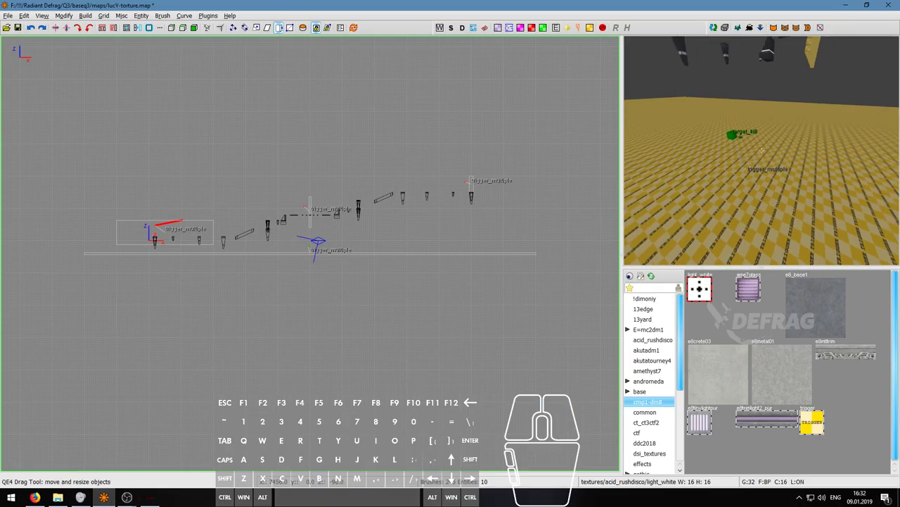
key(s)
right_click(762, 154)
key(d)
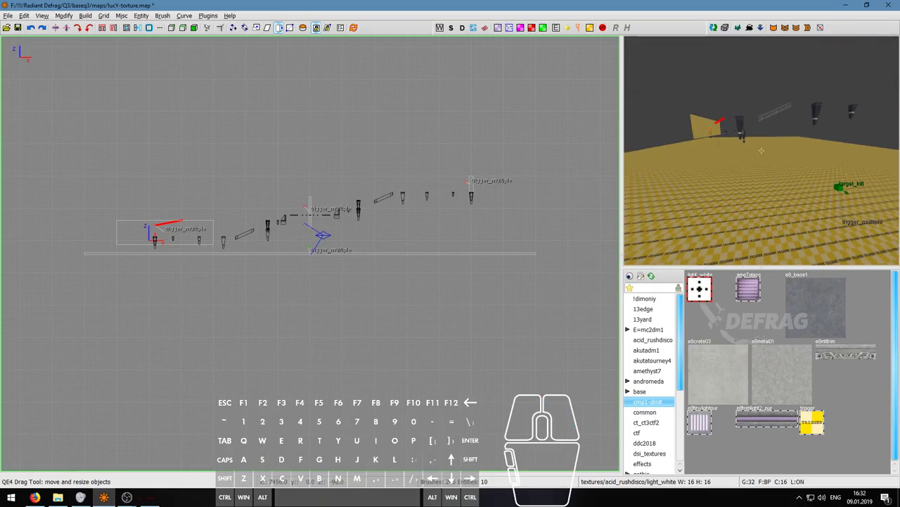
key(a)
right_click(762, 151)
scroll(352, 262, down, 3)
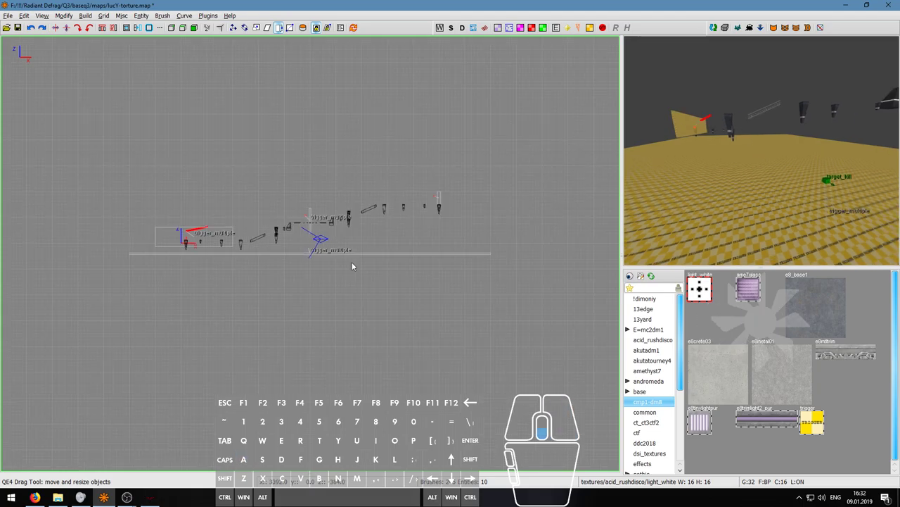
scroll(343, 263, up, 1)
right_drag(344, 262, 322, 318)
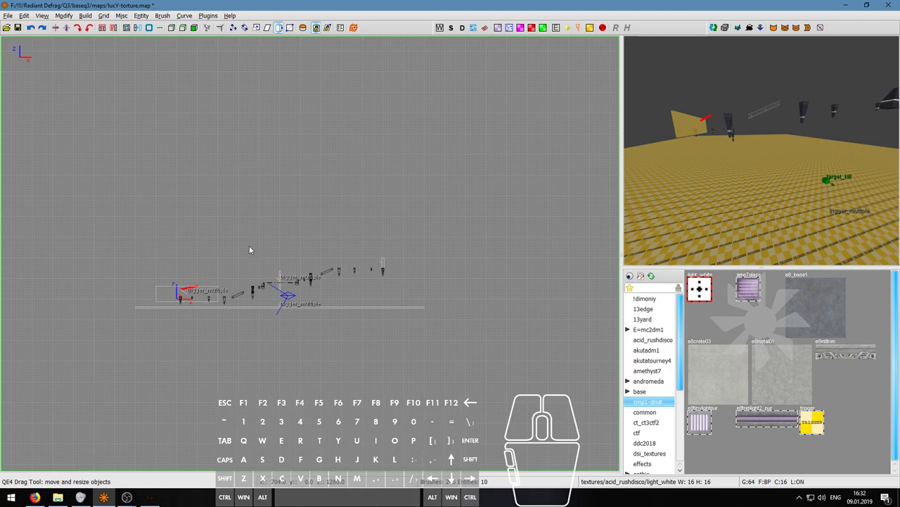
right_click(762, 151)
key(s)
key(a)
key(w)
right_click(761, 151)
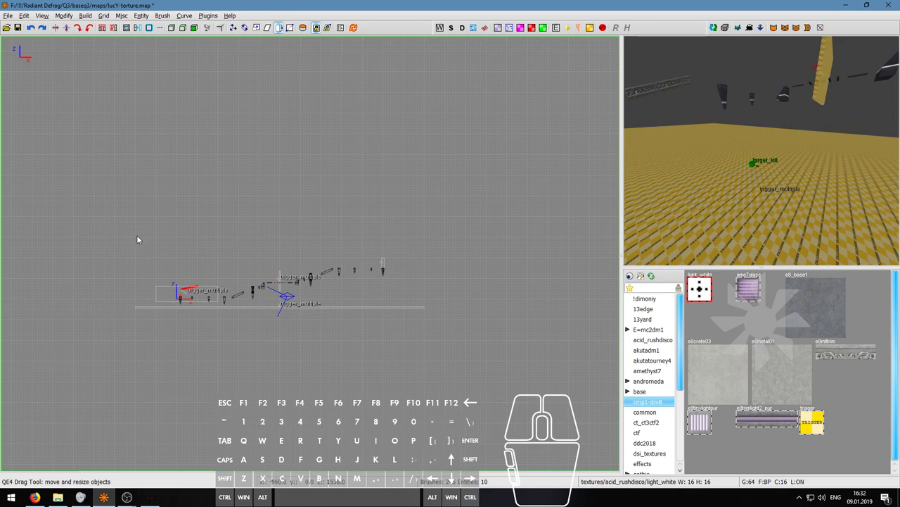
Step: Draw a large brush around the whole course and floor trigger in the side view, with its ends just beyond the floor
mouse_move(128, 206)
mouse_down()
mouse_move(333, 309)
mouse_move(453, 315)
mouse_move(425, 314)
mouse_up()
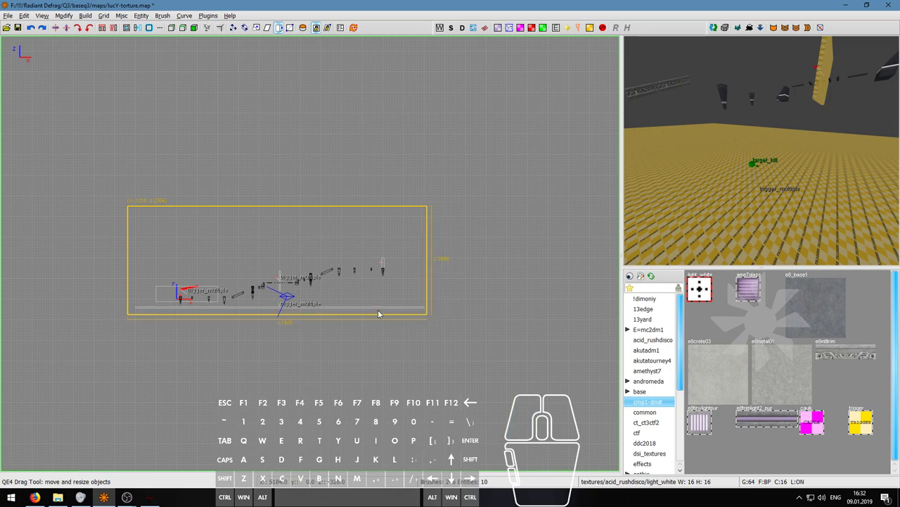
scroll(105, 285, up, 3)
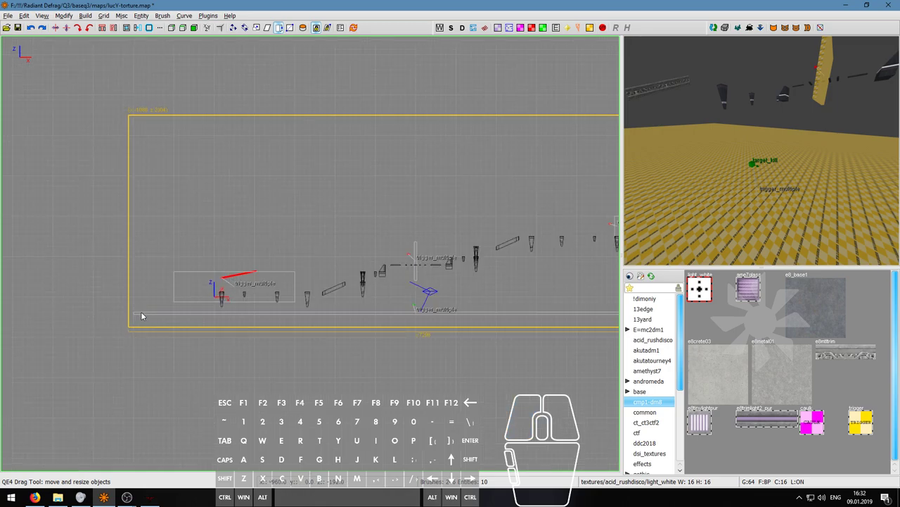
scroll(106, 313, down, 3)
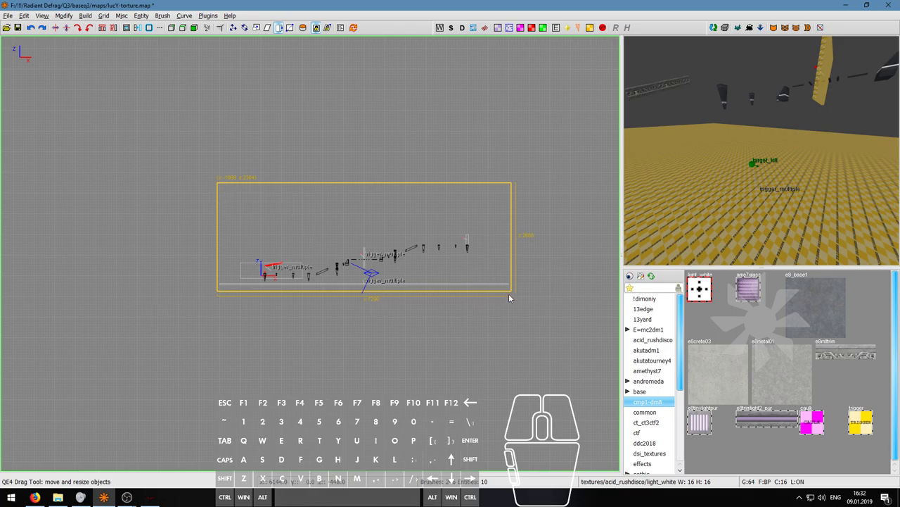
Step: Adjust both long sides of the large brush so it encloses the floor trigger across its full width
key(ctrl+Tab)
scroll(386, 300, up, 4)
drag(390, 304, 397, 305)
scroll(363, 307, down, 2)
right_drag(330, 304, 412, 323)
drag(156, 293, 154, 292)
key(ctrl+Tab)
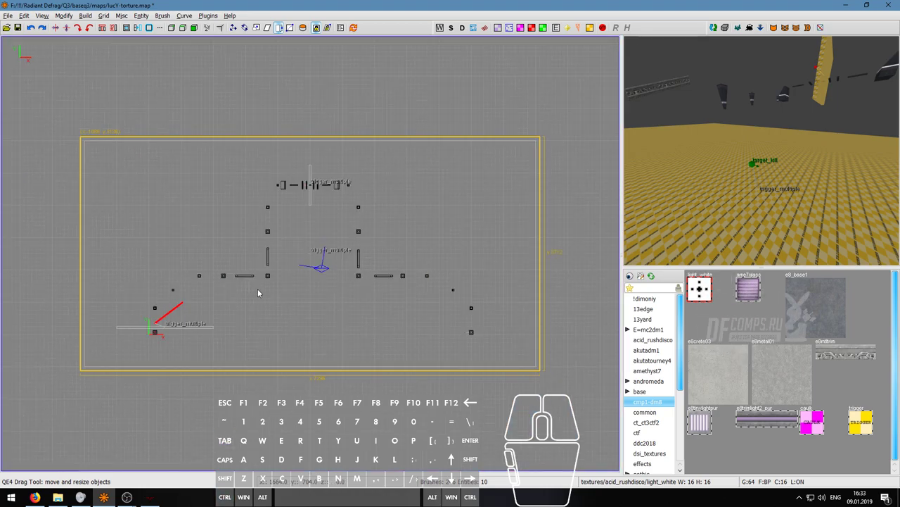
key(ctrl+Tab)
right_click(679, 216)
key(s)
key(d)
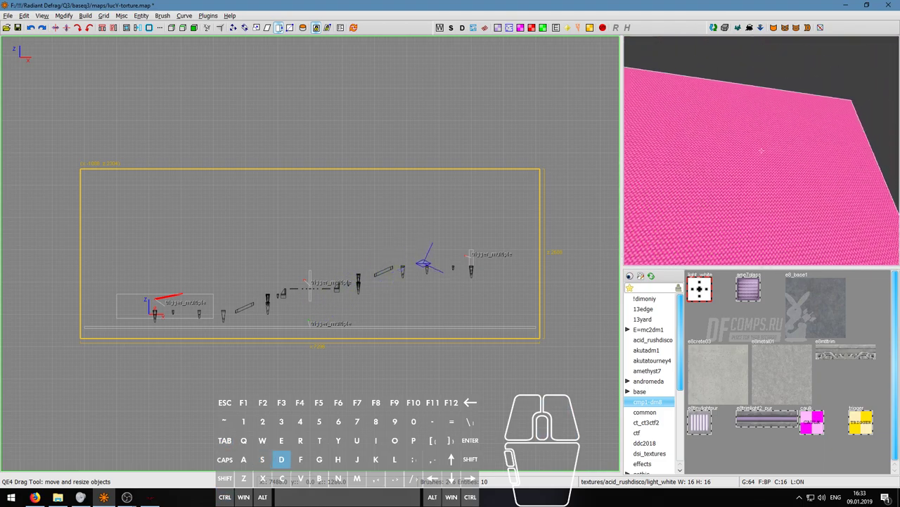
key(w)
right_click(762, 151)
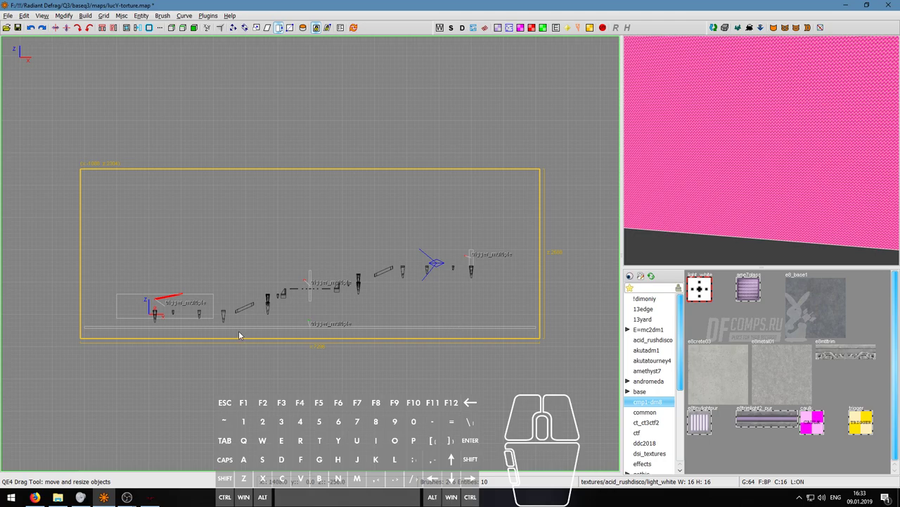
Step: Hollow the large brush into a closed room with 16-unit walls using the CSG Tool
click(159, 29)
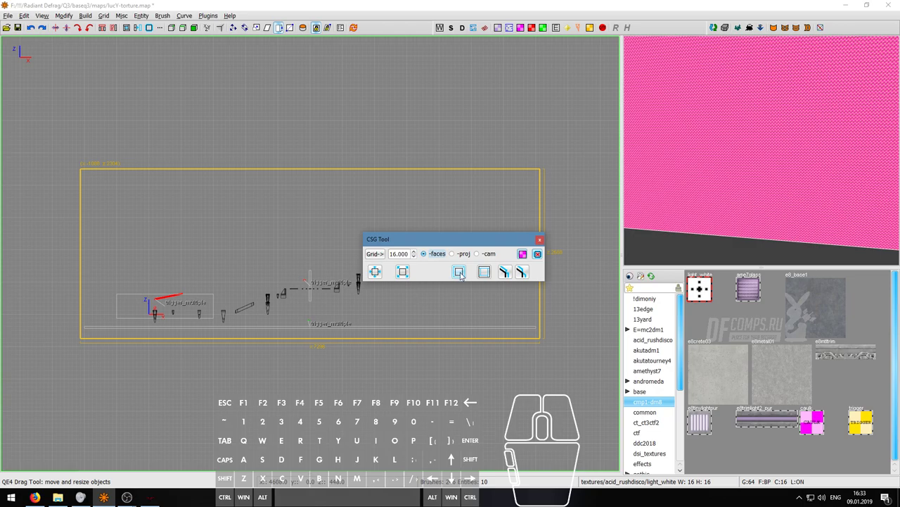
click(459, 272)
click(540, 242)
right_click(762, 151)
key(w)
key(d)
key(w)
key(s)
right_click(762, 151)
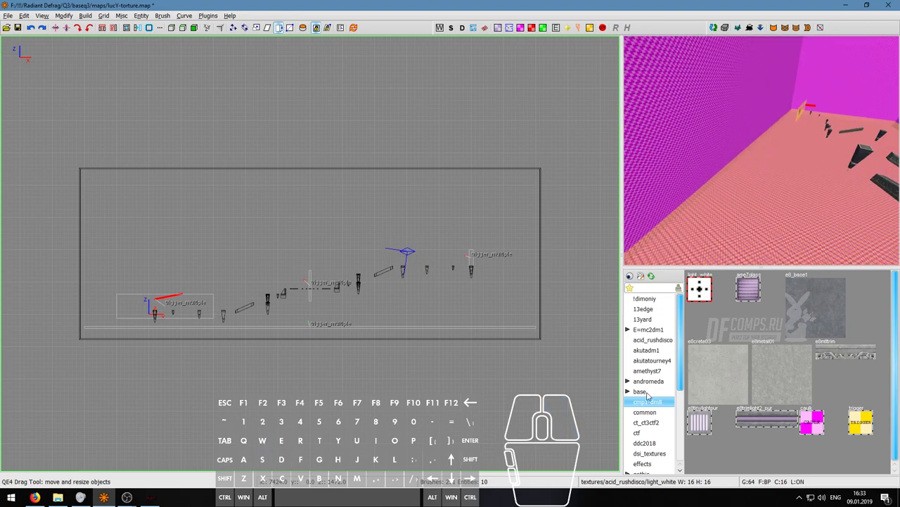
Step: Load the lun3dm5 texture set and look through it for room textures
scroll(638, 431, down, 3)
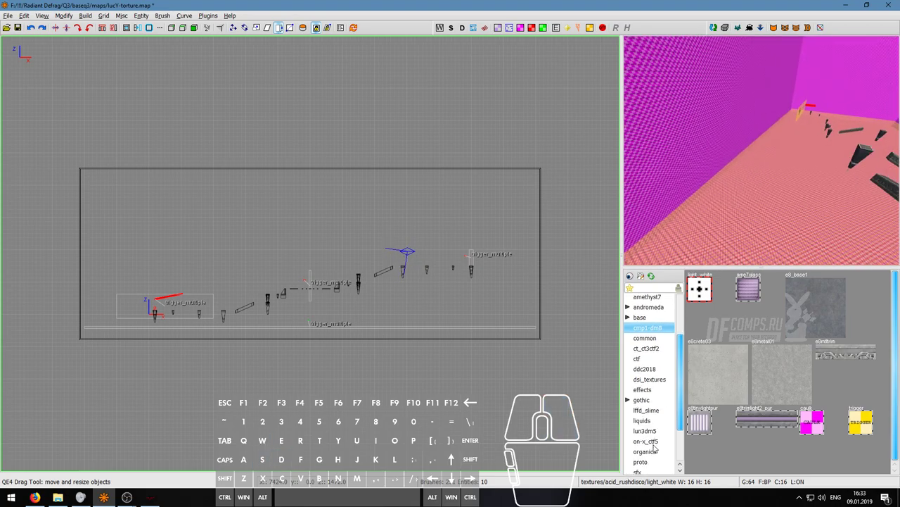
click(655, 431)
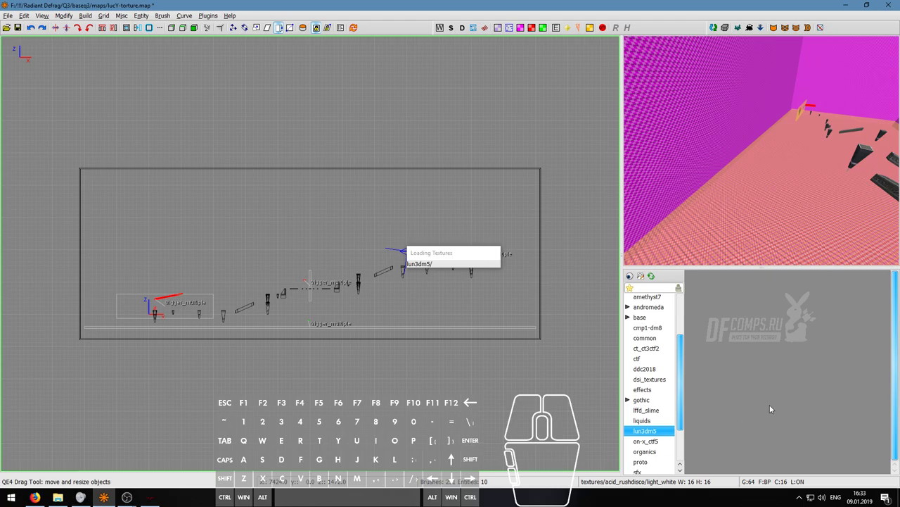
scroll(768, 407, down, 7)
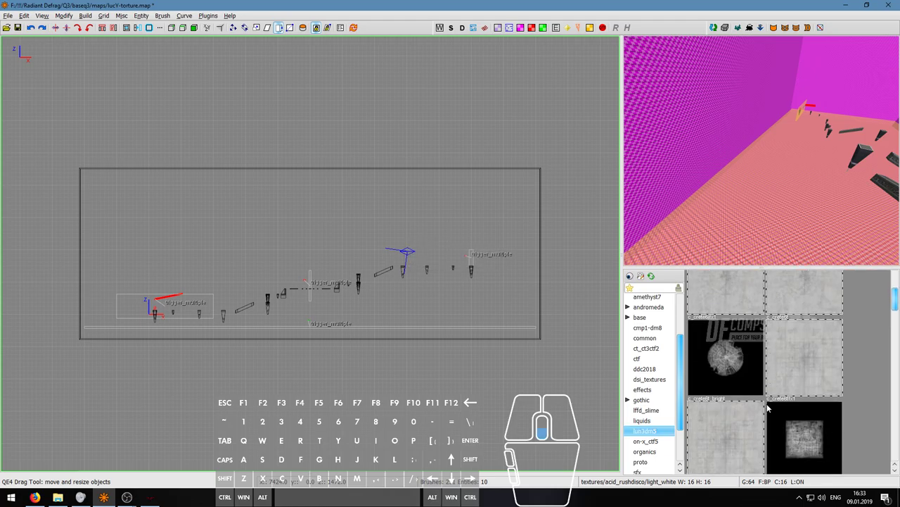
scroll(768, 408, down, 2)
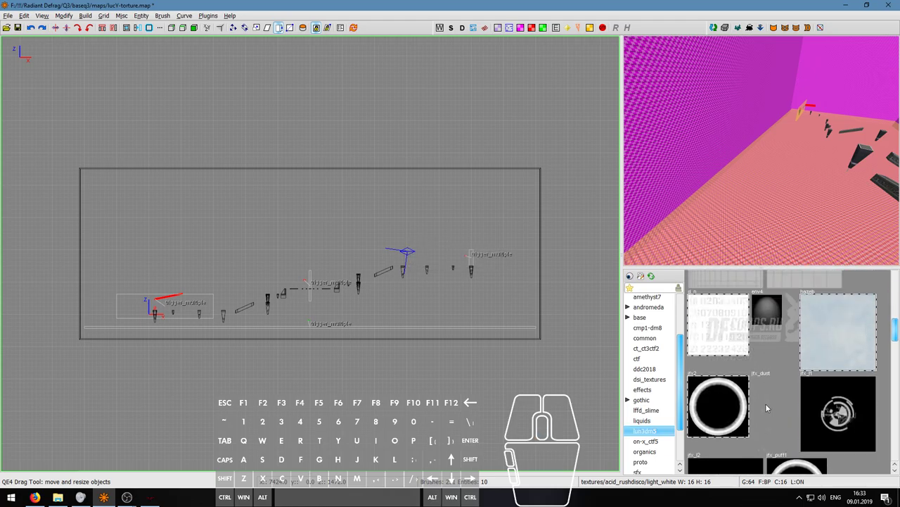
scroll(766, 406, down, 6)
scroll(766, 408, down, 6)
scroll(767, 408, down, 2)
Step: Look through the on-x_ctf5, ct_ct3ctf2, acid_rushdisco, akutadm1 and akutatourney4 texture sets for a texture suited to the room
double_click(655, 444)
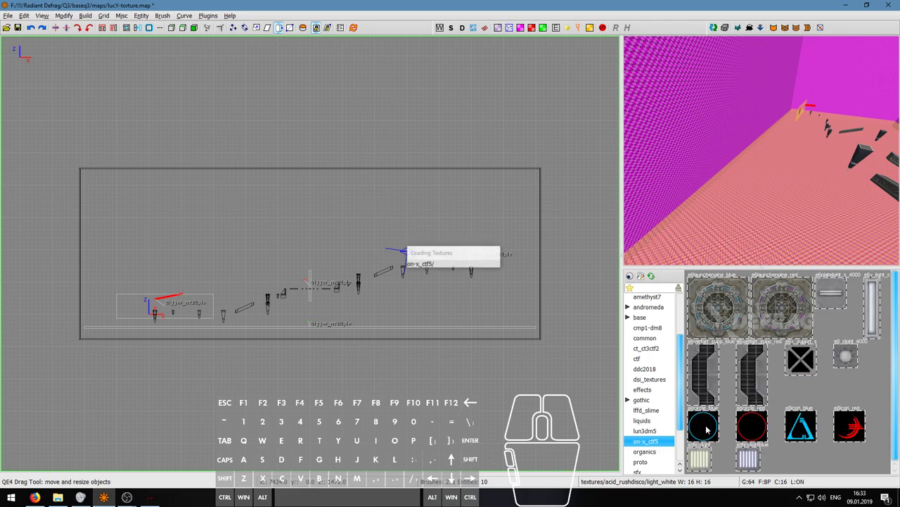
scroll(823, 406, down, 7)
scroll(823, 405, down, 6)
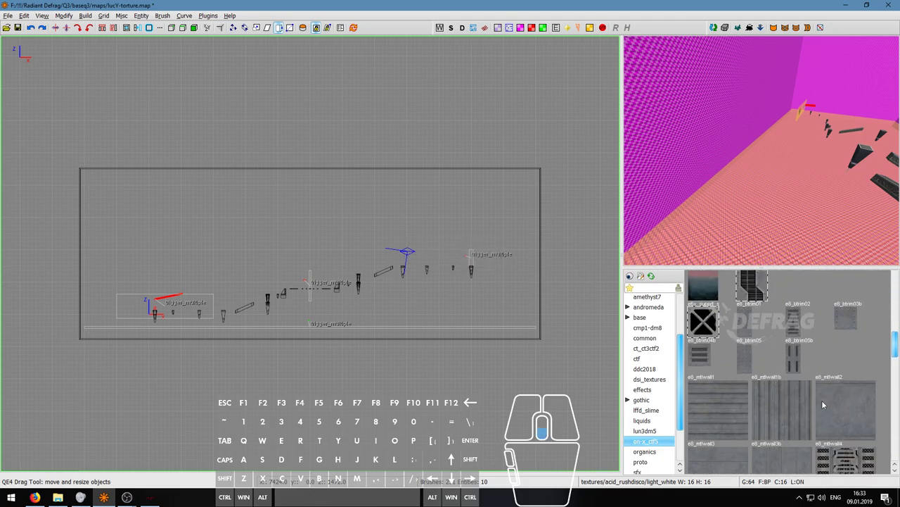
scroll(823, 405, down, 4)
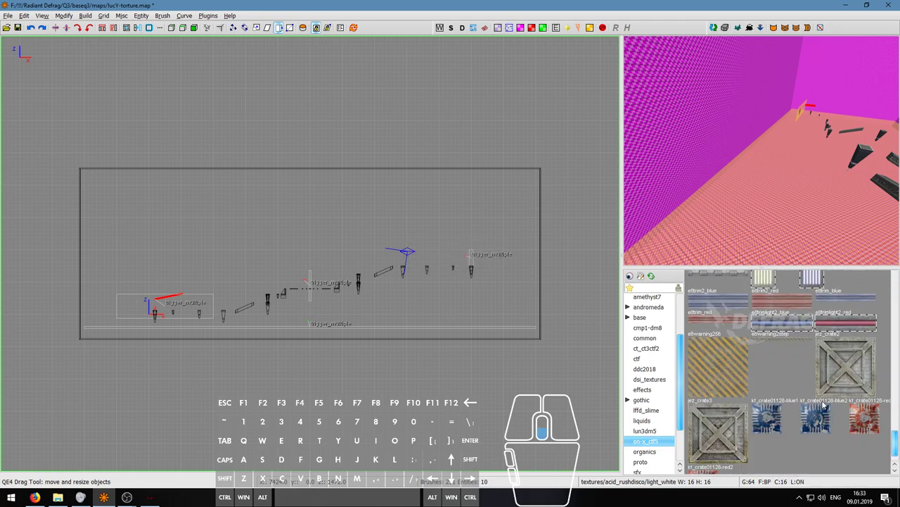
click(651, 415)
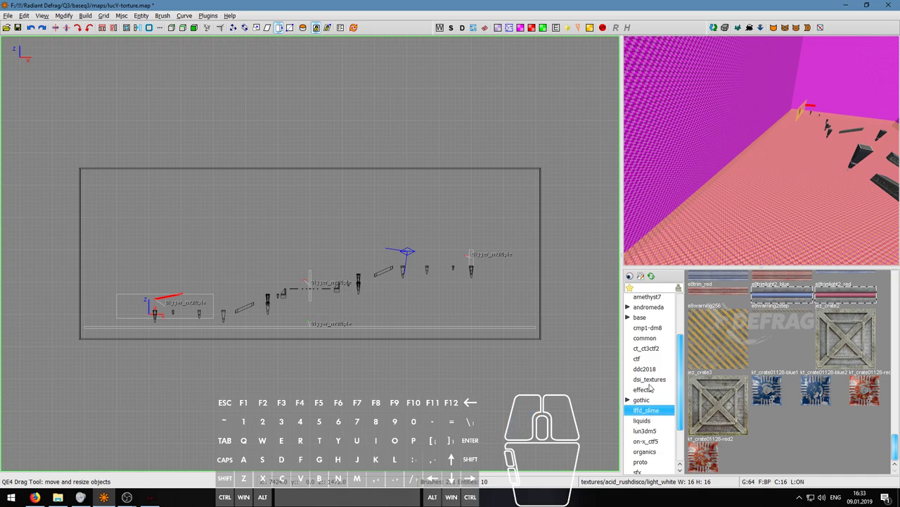
click(656, 350)
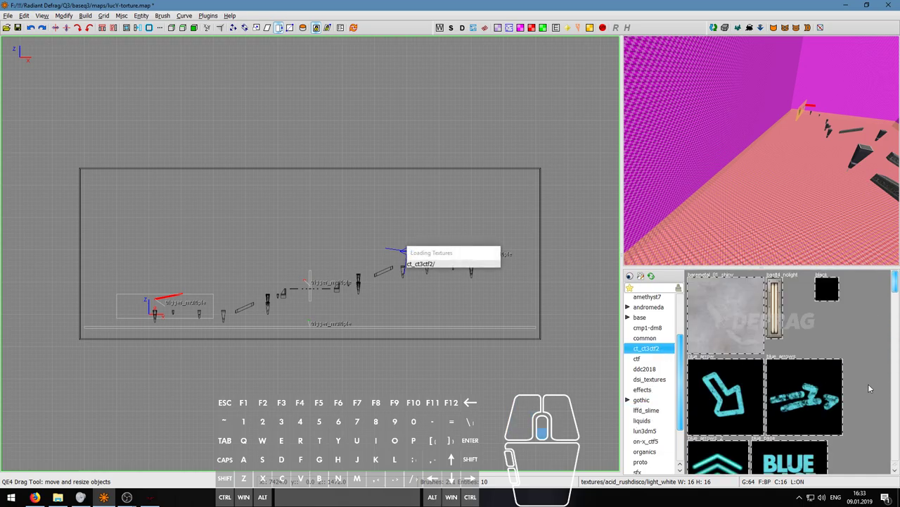
scroll(653, 322, up, 5)
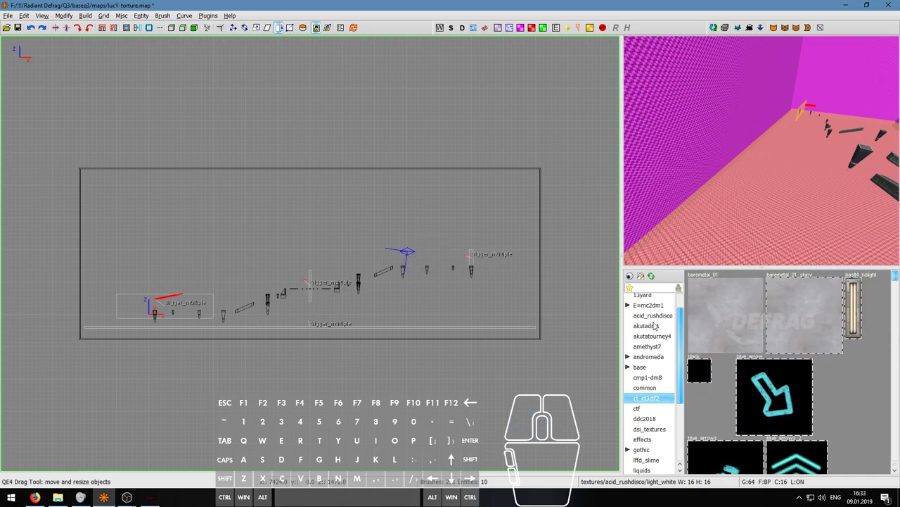
click(640, 316)
click(644, 325)
click(648, 336)
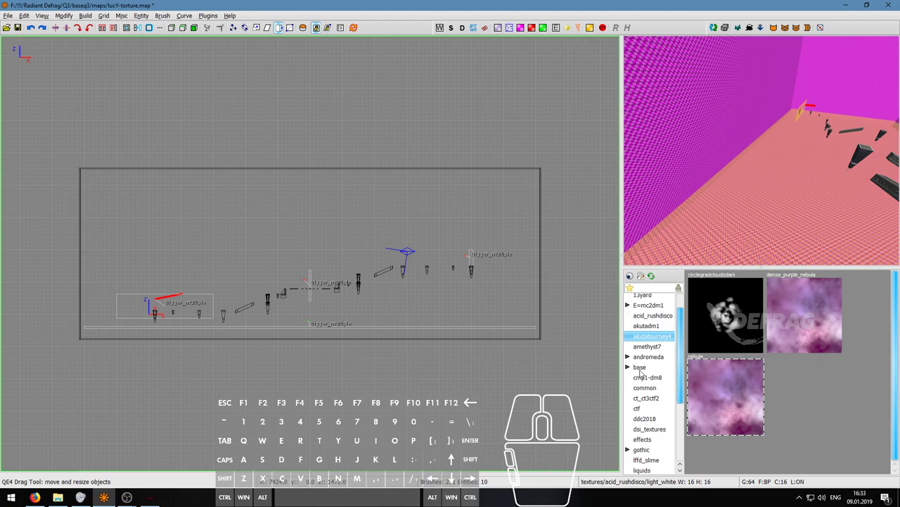
scroll(642, 320, up, 1)
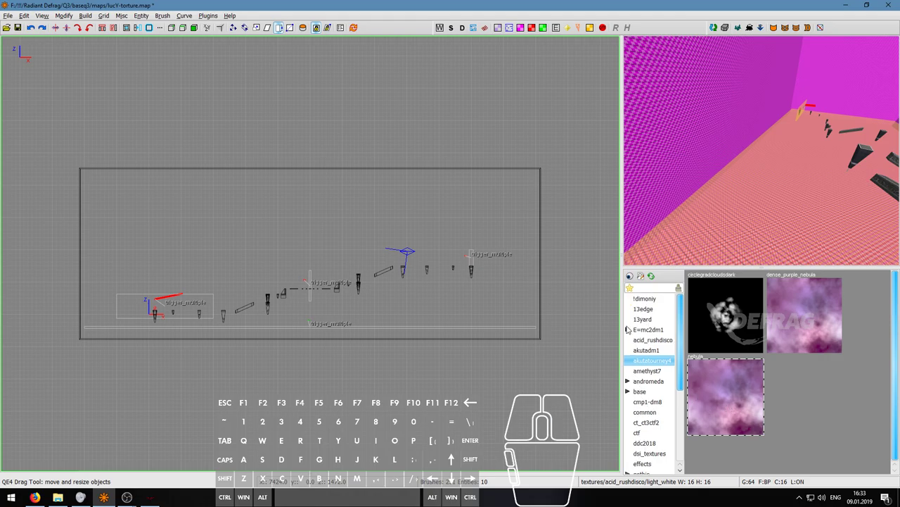
Step: Expand the E=mc2dm1 texture sets, load E=mc2dm1_sfx and find its sky textures
click(629, 329)
click(660, 363)
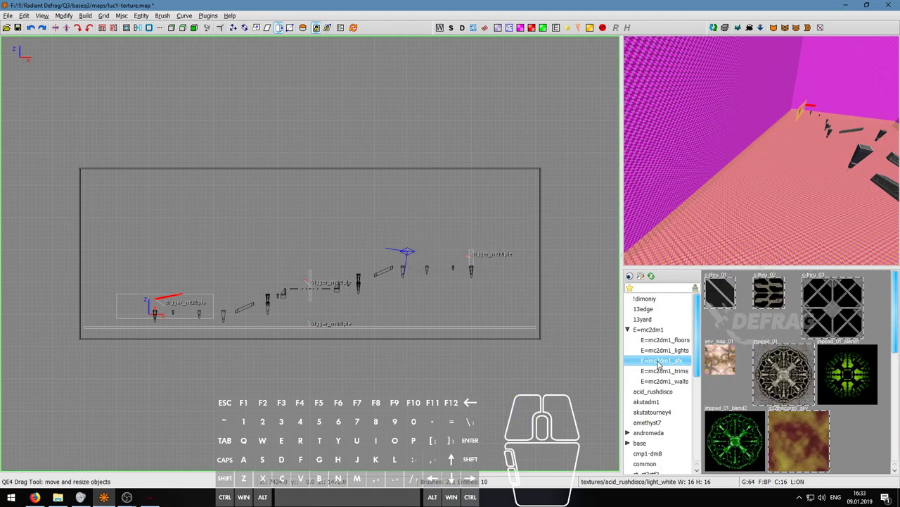
scroll(880, 395, down, 3)
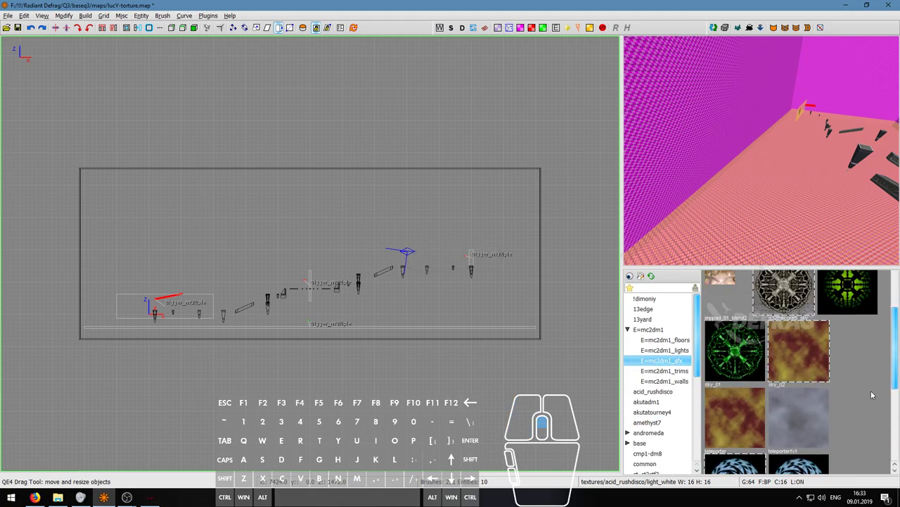
scroll(872, 395, down, 2)
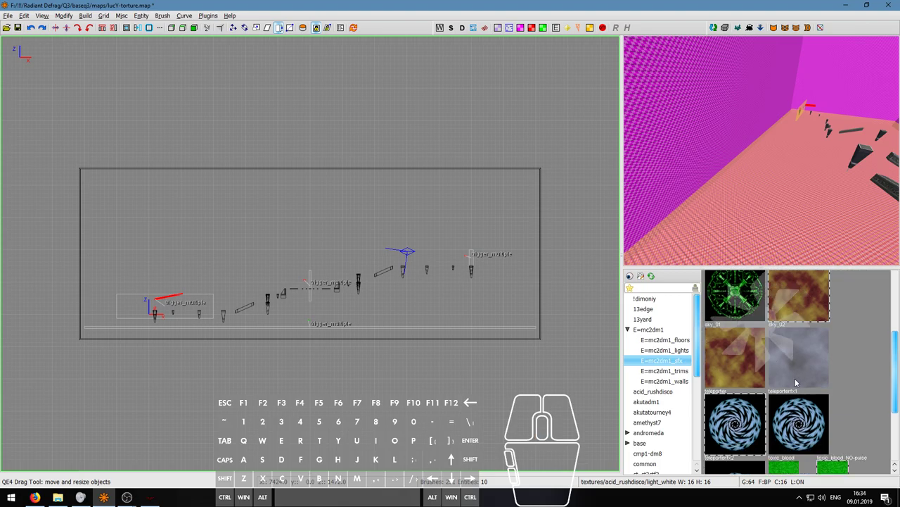
scroll(801, 333, up, 1)
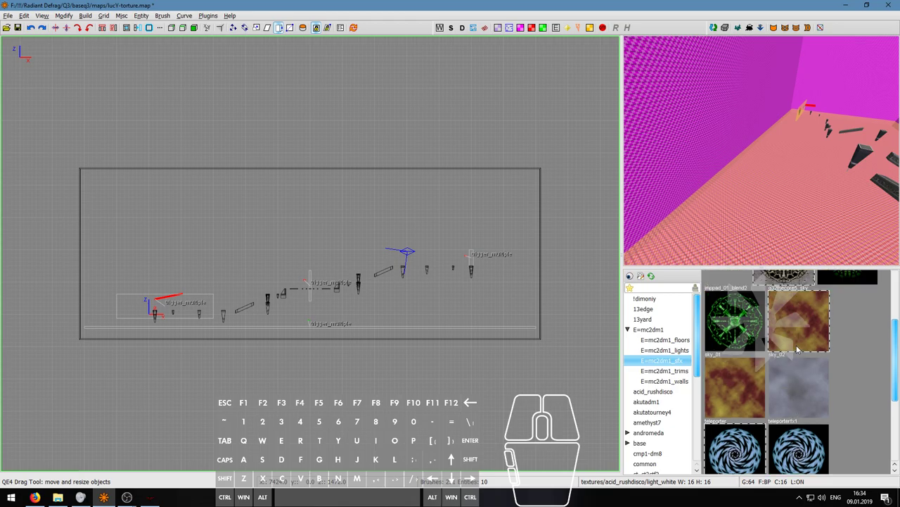
Step: Select the inner faces of the hollow room's floor and the adjoining long wall in the 3D view
key(s)
key(d)
right_click(762, 151)
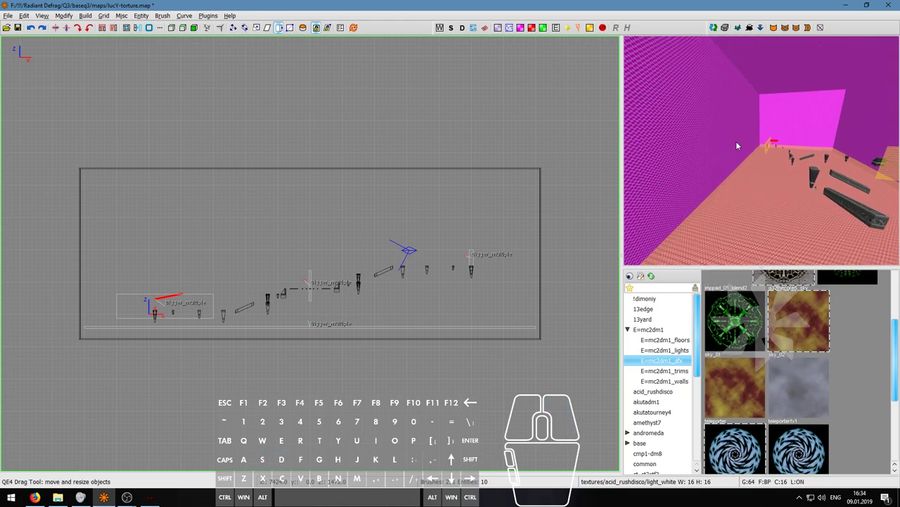
right_click(736, 140)
key(w)
key(a)
scroll(761, 151, up, 1)
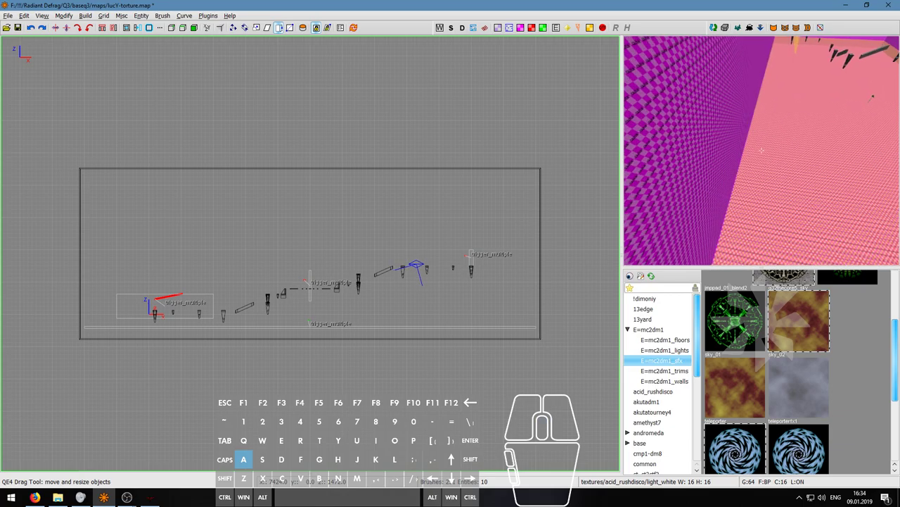
right_click(761, 151)
ctrl+click(756, 157)
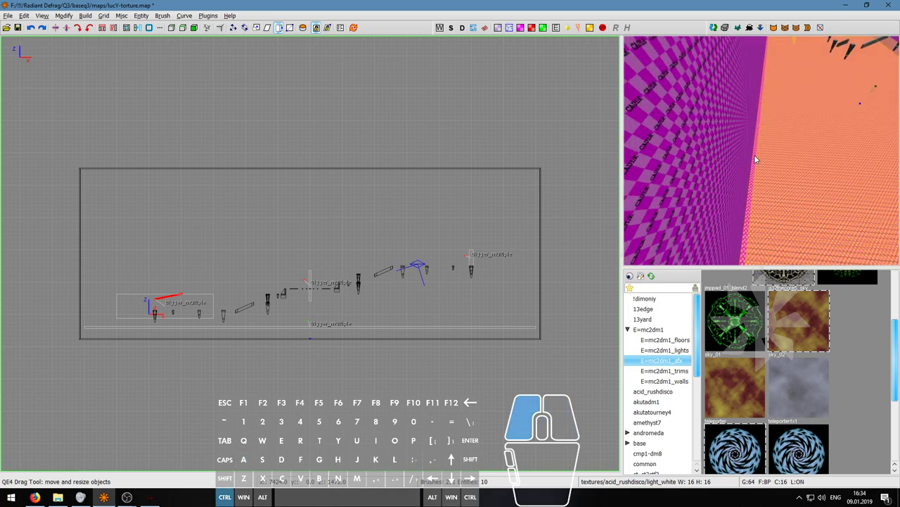
ctrl+click(746, 143)
Step: Add the inner faces of the ceiling, the other long wall and one end wall to the face selection
right_click(745, 141)
key(w)
key(d)
key(w)
key(d)
key(s)
right_click(762, 151)
ctrl+click(764, 138)
ctrl+click(781, 105)
ctrl+click(857, 148)
ctrl+click(776, 155)
ctrl+click(764, 105)
ctrl+click(665, 194)
right_click(665, 194)
key(s)
key(d)
key(w)
right_click(762, 151)
ctrl+click(766, 154)
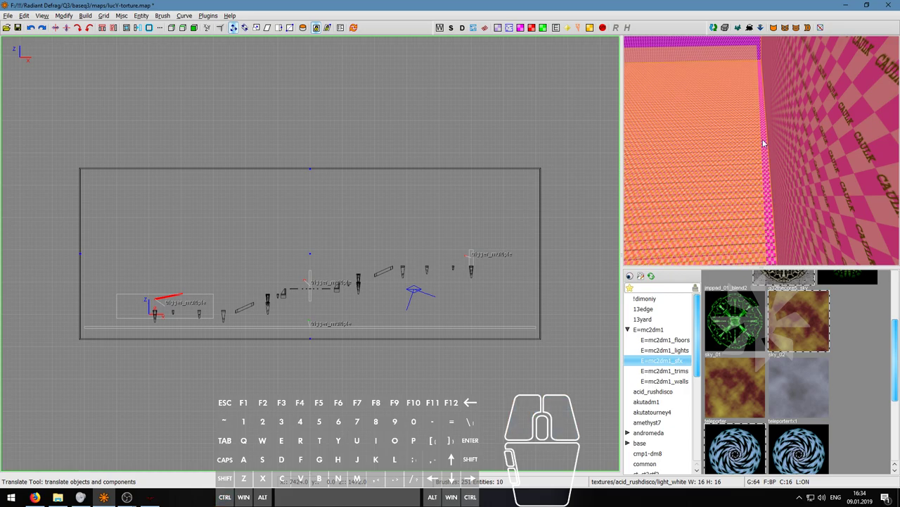
Step: Add the remaining end wall's inner face so the selection covers the whole interior of the room
key(w)
key(a)
right_click(704, 63)
key(w)
key(a)
key(d)
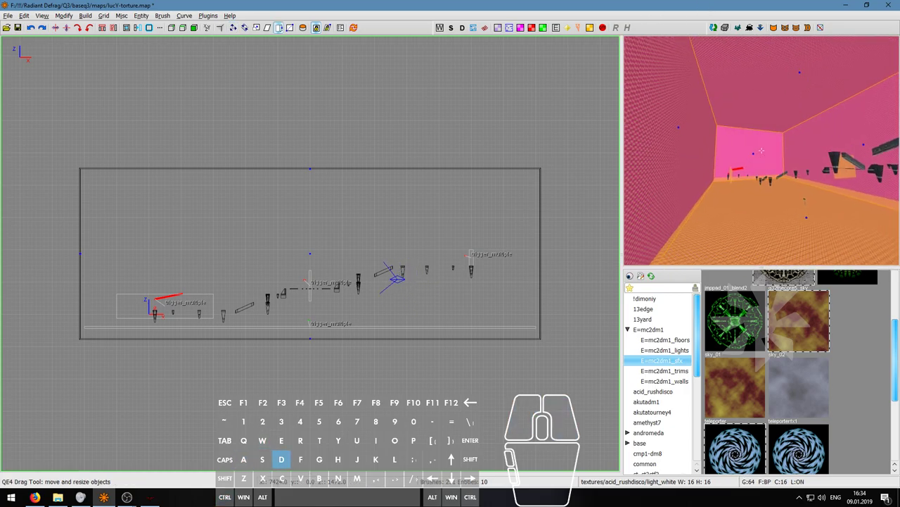
key(s)
key(a)
right_click(762, 151)
ctrl+click(771, 150)
right_click(771, 150)
key(w)
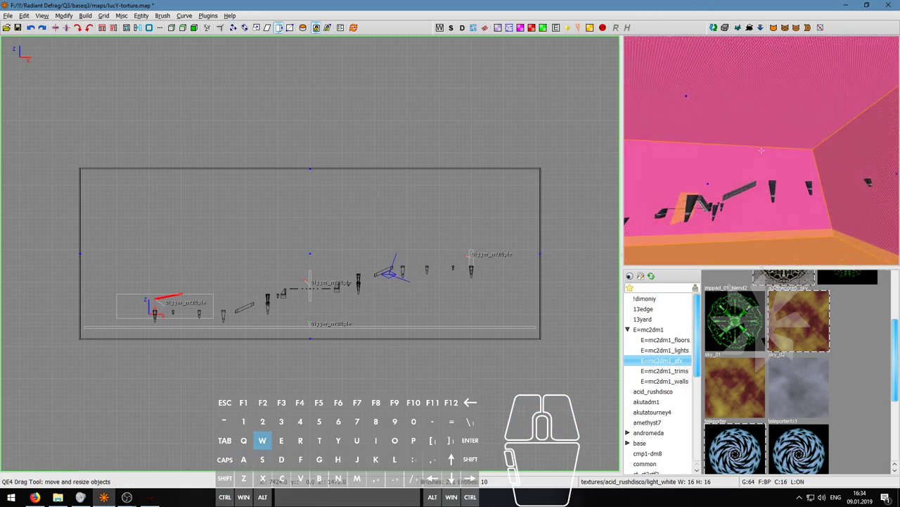
right_click(761, 151)
Step: Apply the q32thecore5_sky texture to the selected interior faces, check the room all around and clear the selection
click(803, 332)
right_click(812, 154)
key(w)
key(d)
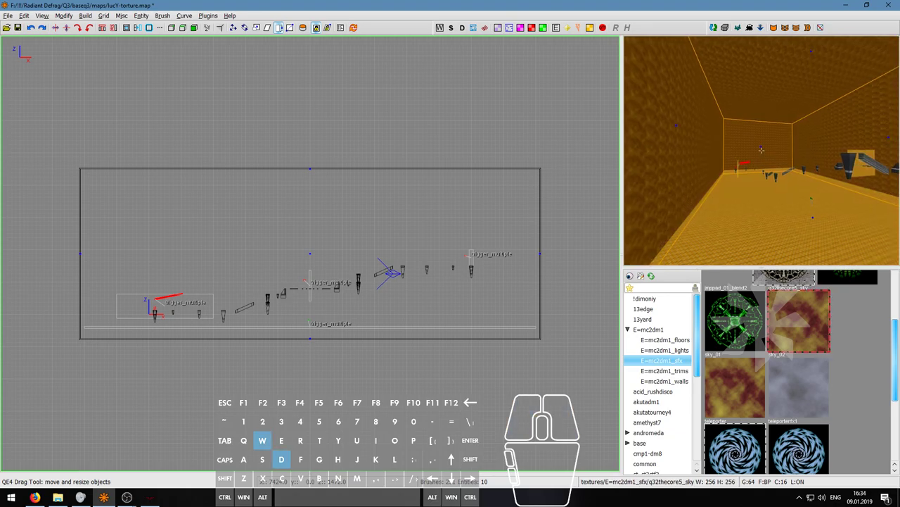
right_click(762, 151)
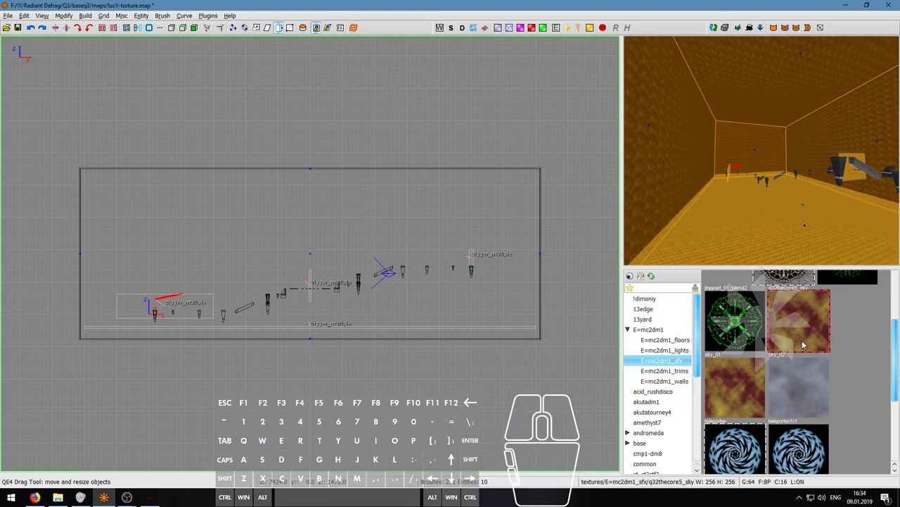
right_click(725, 188)
right_click(761, 151)
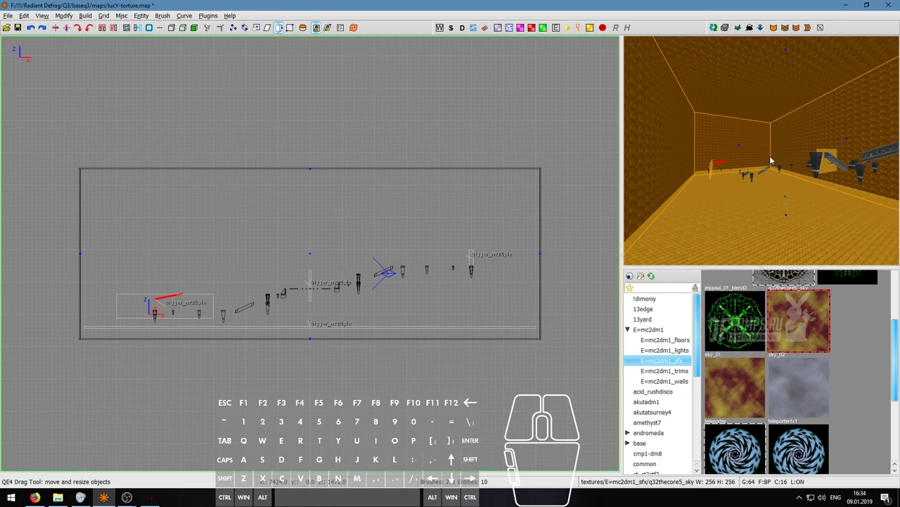
key(Escape)
Step: Compile the map with the Single: bsp +noOb build and the Single: light build
click(85, 16)
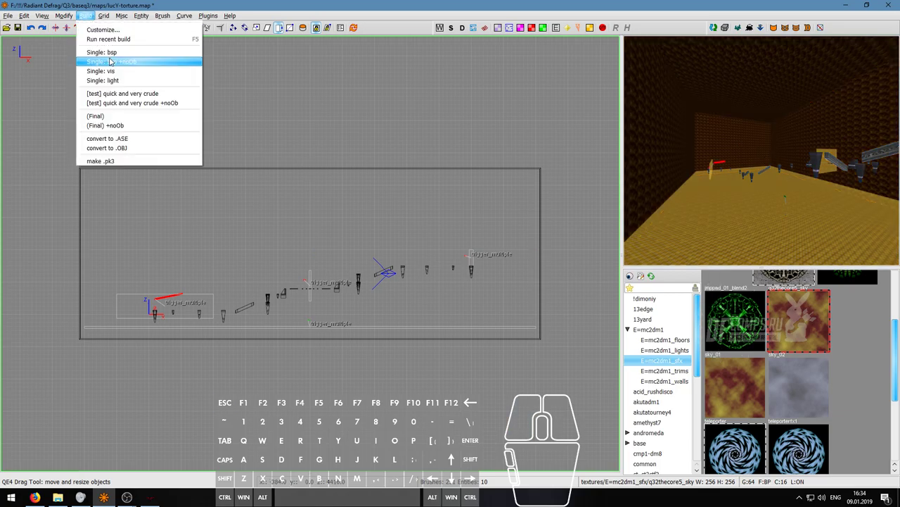
click(110, 62)
click(85, 15)
click(117, 77)
click(85, 16)
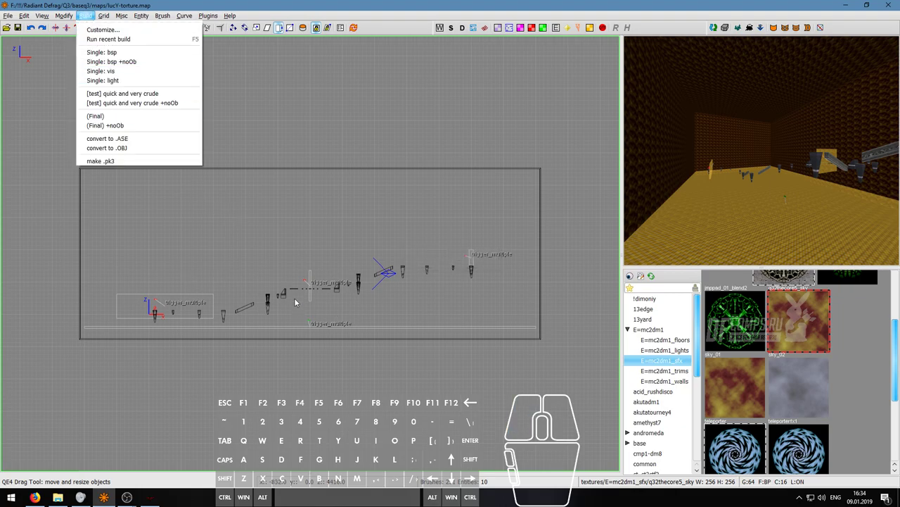
click(135, 82)
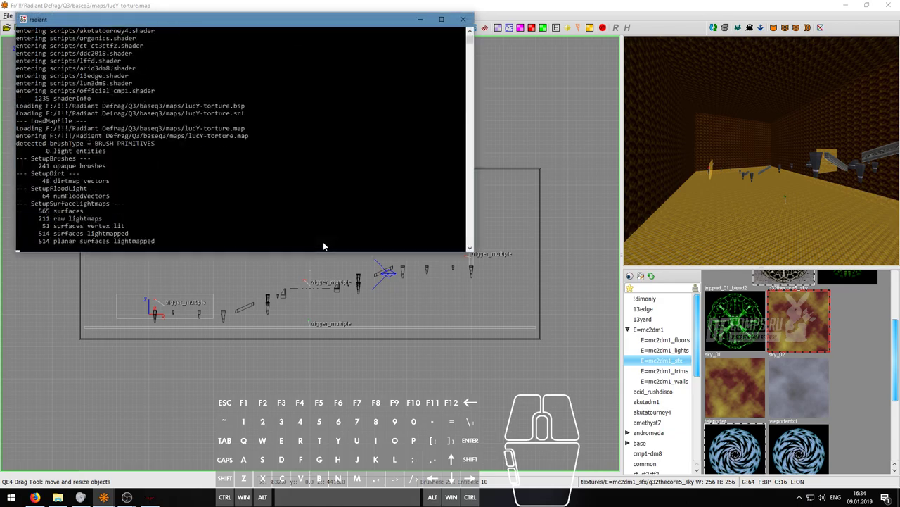
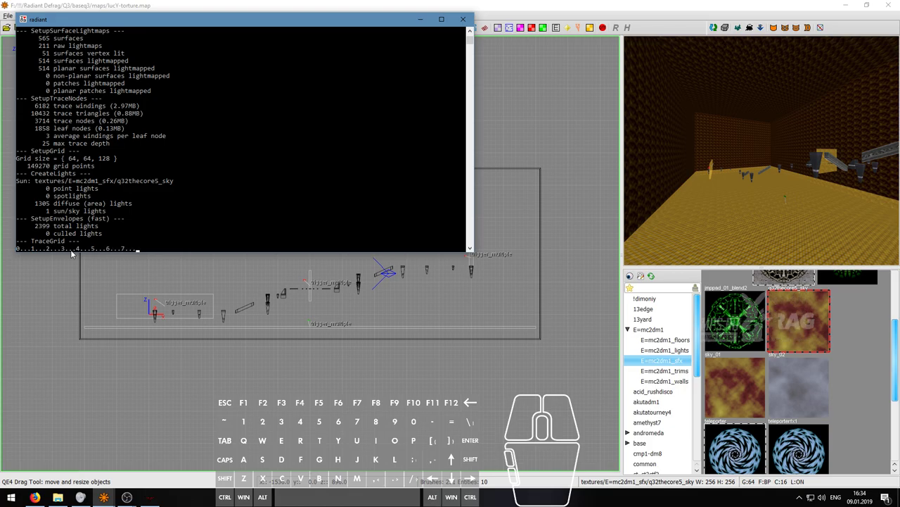
right_click(714, 171)
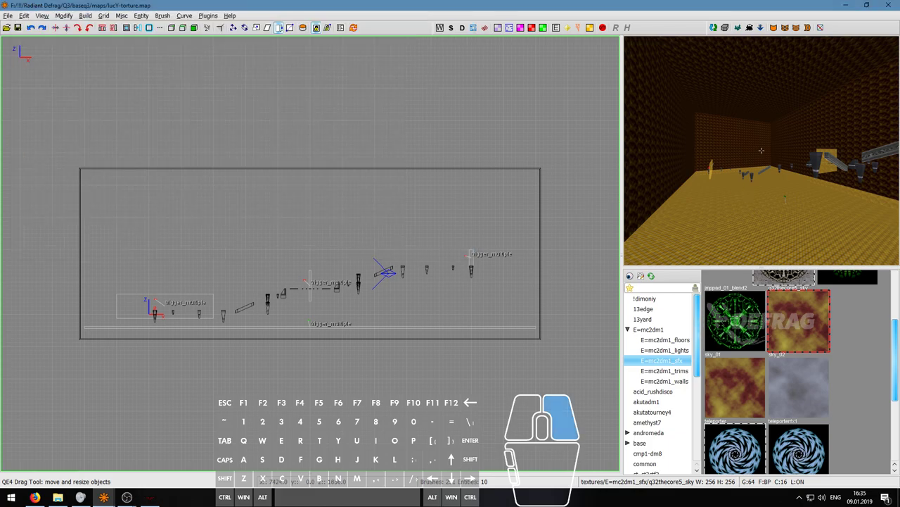
key(w)
key(a)
key(s)
key(d)
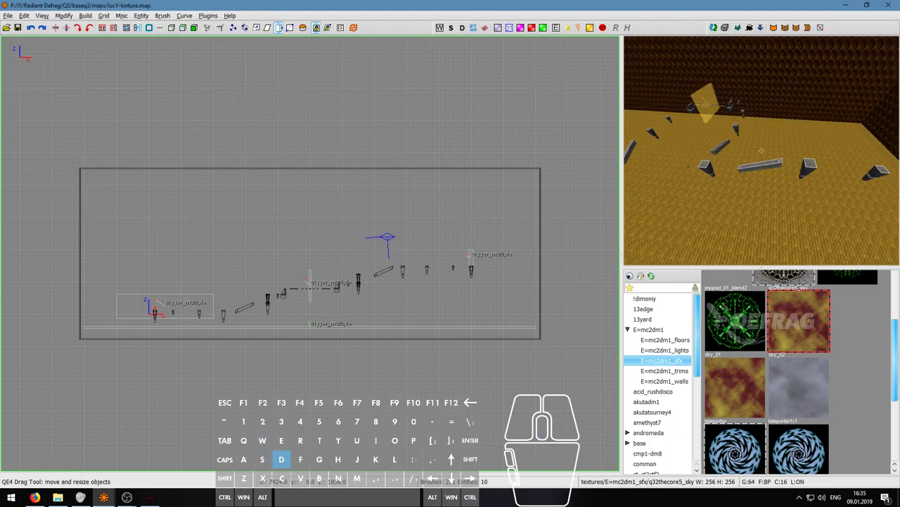
key(w)
right_click(762, 150)
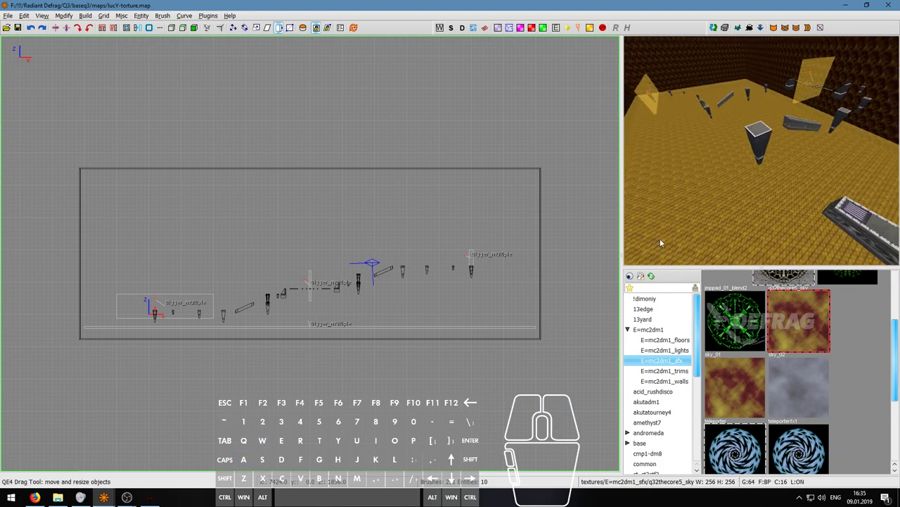
click(125, 498)
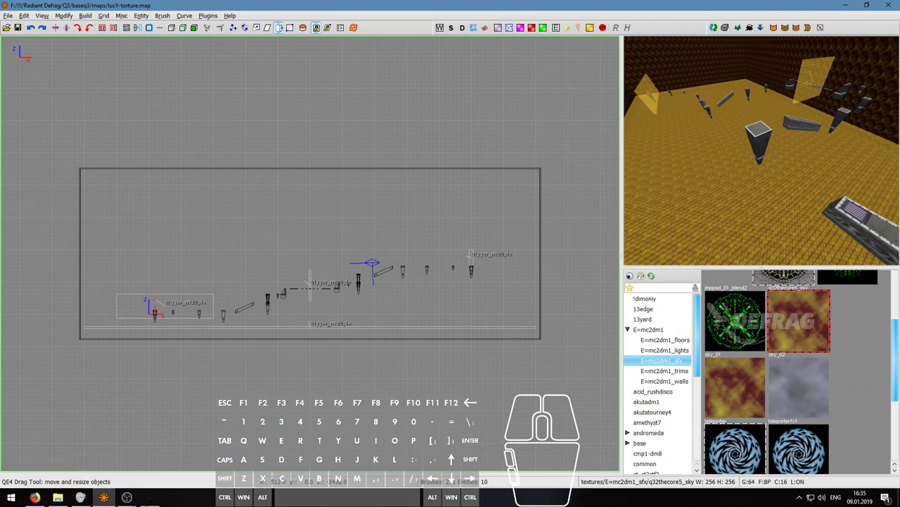
click(126, 498)
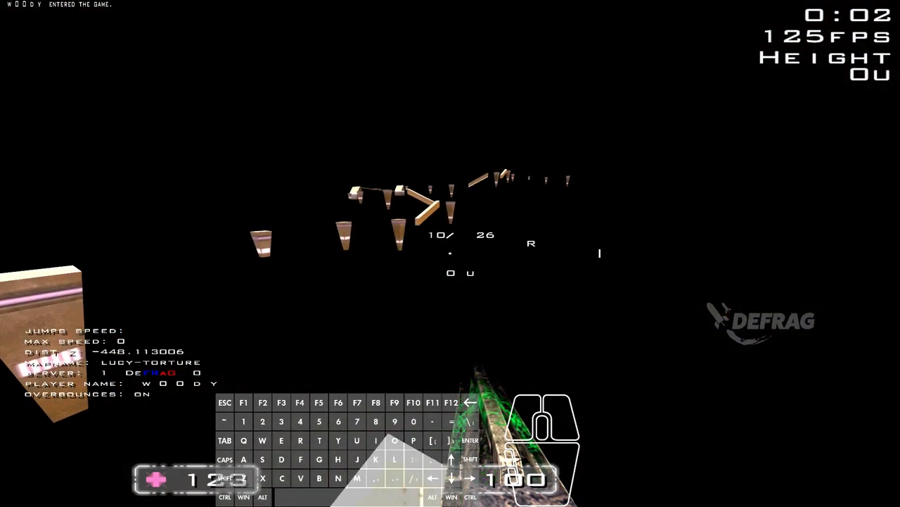
Step: In the running DeFRaG game, set r_fastsky to 0 through the console so the sky is drawn
key(grave)
text(r_fastsky 0)
key(Return)
key(grave)
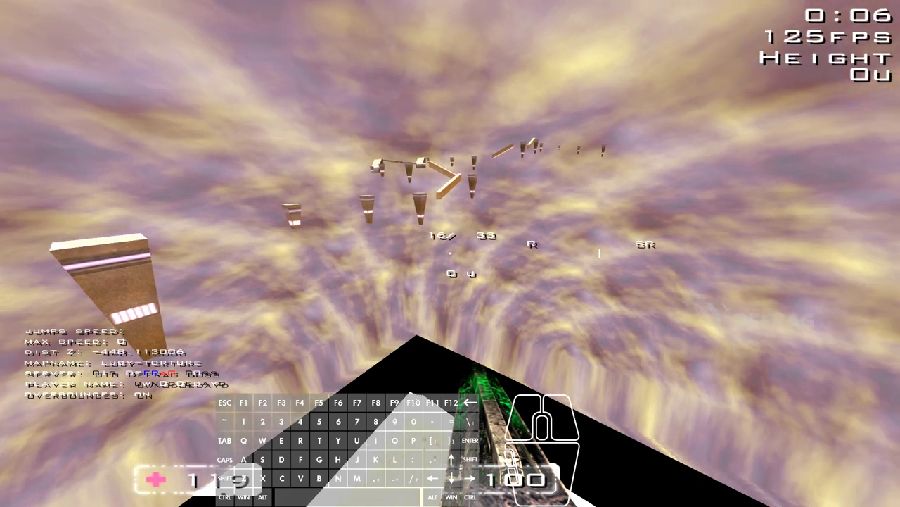
Step: Move around the start area of the compiled map to examine the sky and the lighting on the platforms
key(ctrl)
key(w)
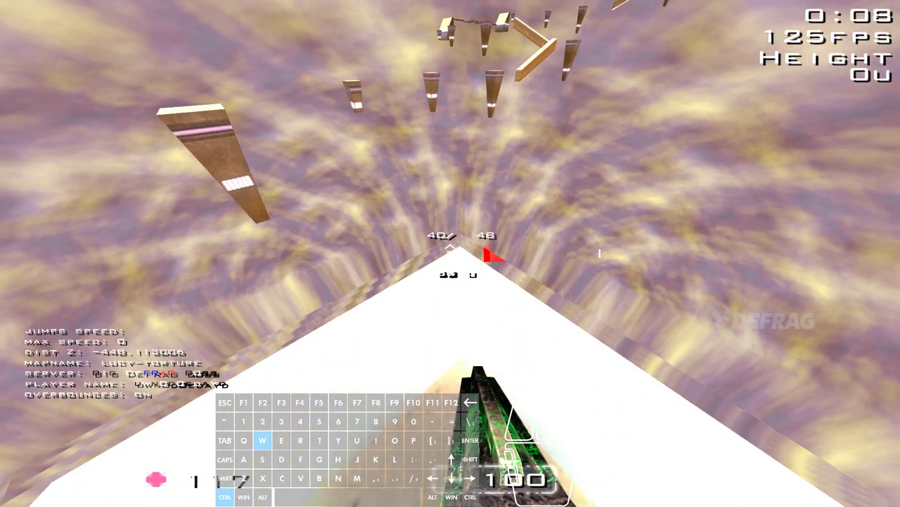
key(shift)
key(w)
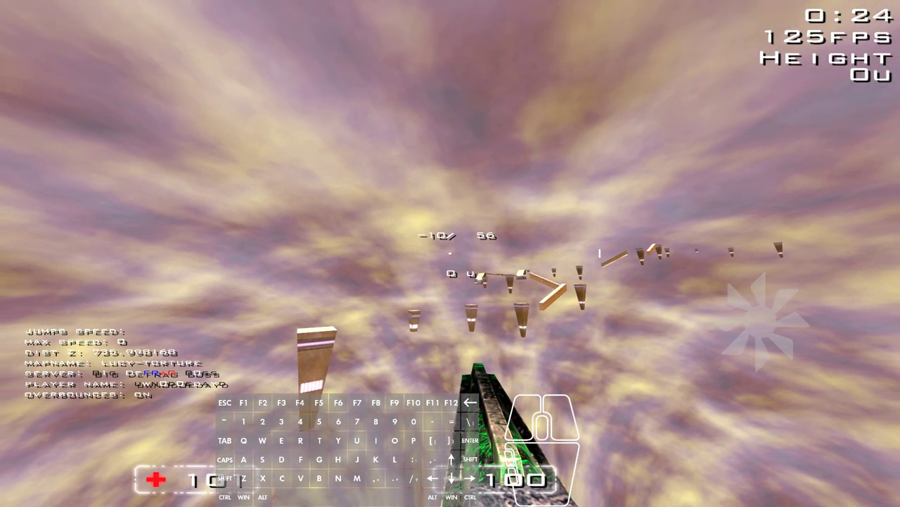
key(w)
key(shift)
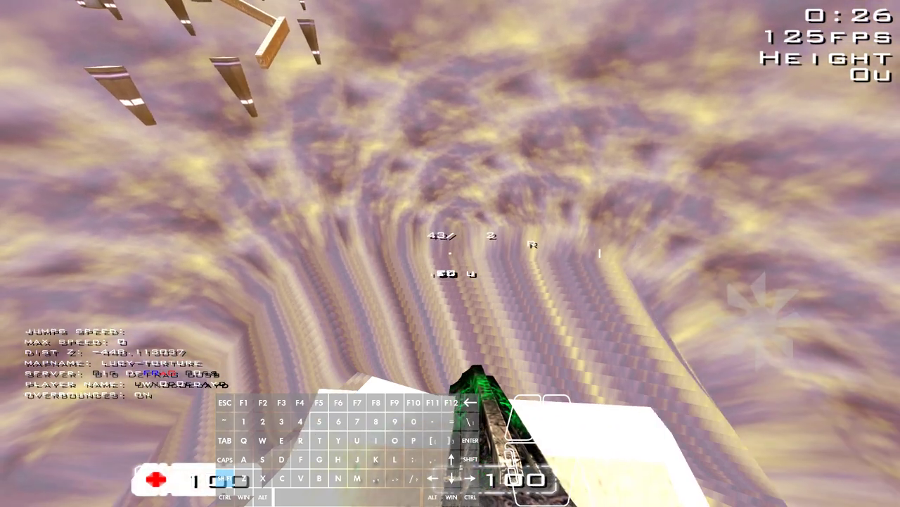
key(shift)
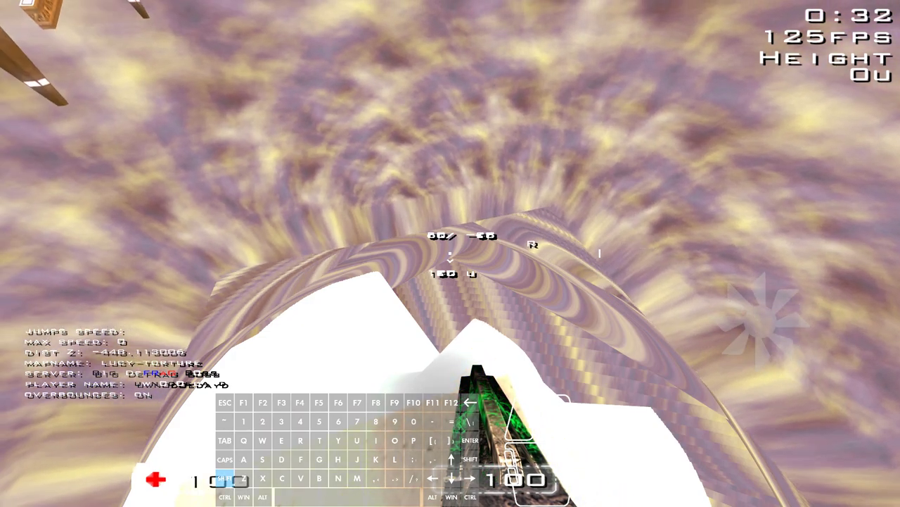
Step: Switch back to the Radiant map editor, display the akutatourney4 texture set and return the camera to the platforms inside the room
key(alt+Tab)
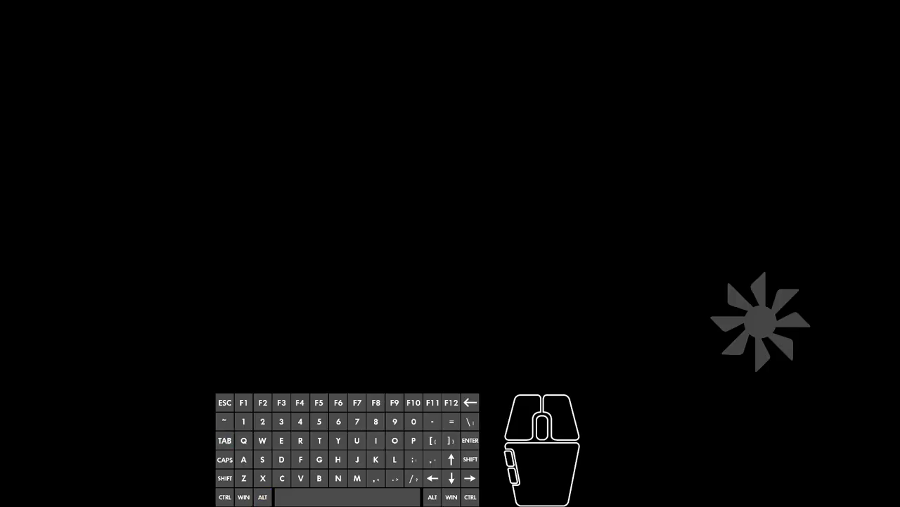
click(653, 412)
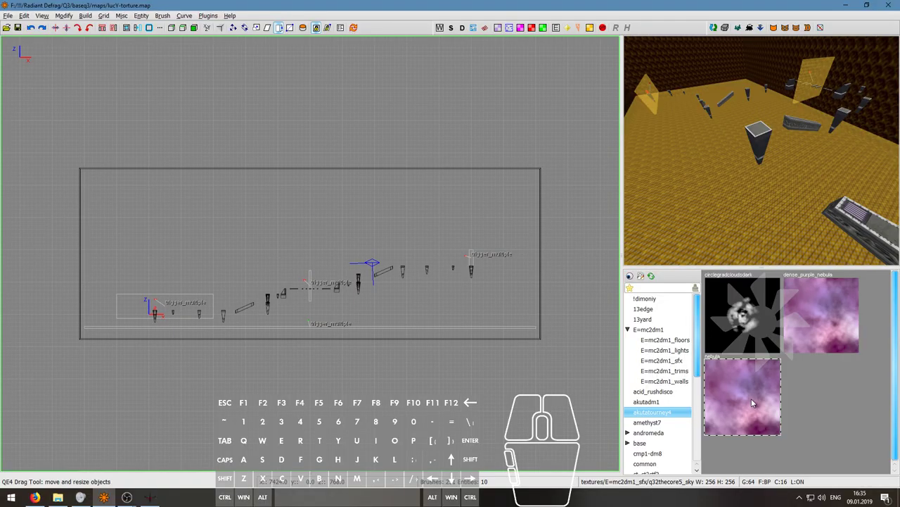
right_click(744, 213)
key(s)
key(d)
key(w)
right_click(761, 150)
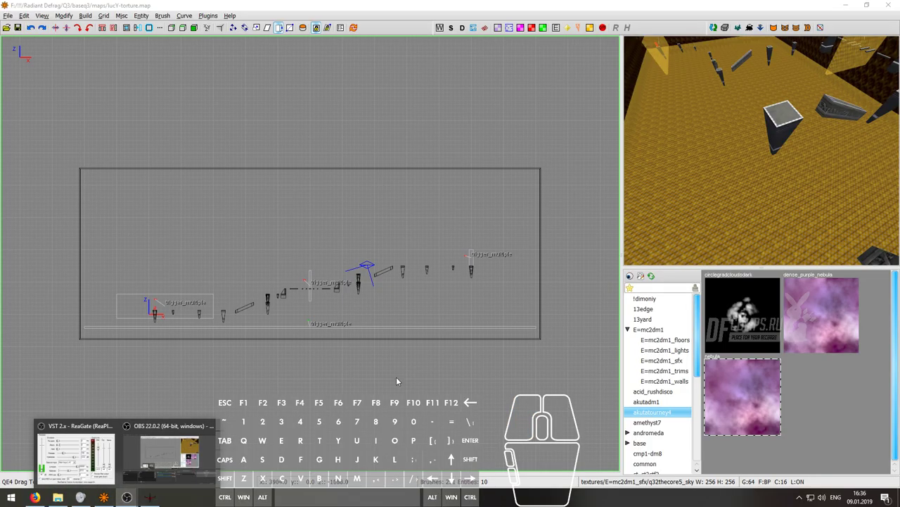
Step: Select the interior wall and ceiling faces of the room enclosing the course
click(394, 386)
right_click(750, 139)
right_click(750, 140)
mouse_move(750, 136)
ctrl+shift+mouse_down()
mouse_move(788, 103)
mouse_move(863, 122)
ctrl+shift+mouse_up()
key(w)
right_click(863, 122)
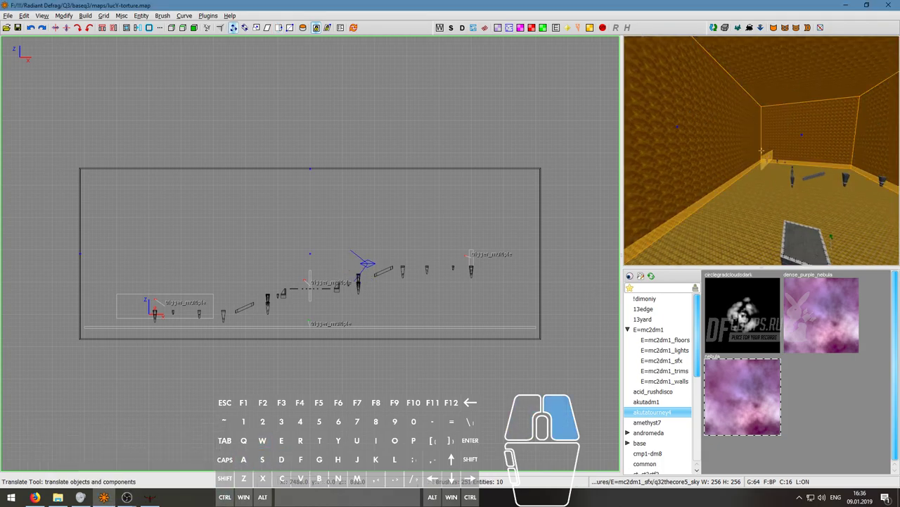
key(w)
key(d)
ctrl+shift+click(762, 150)
right_click(762, 150)
key(w)
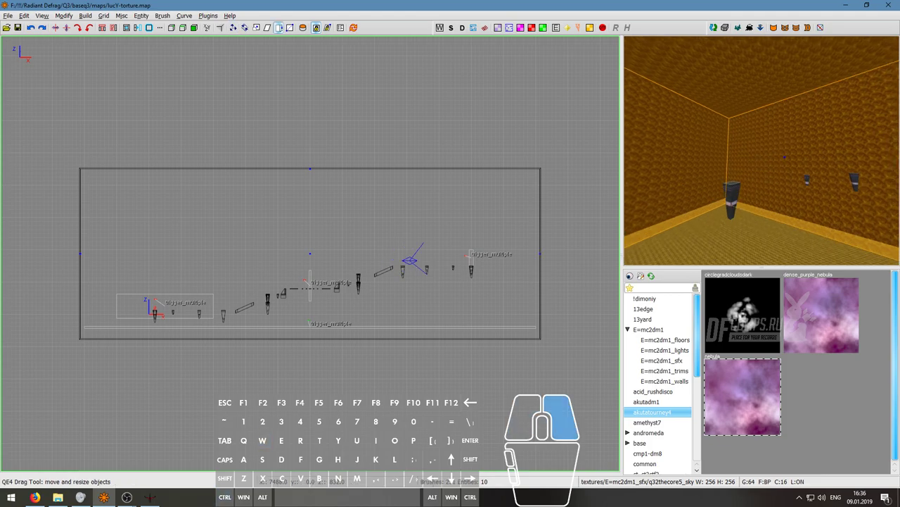
key(w)
key(d)
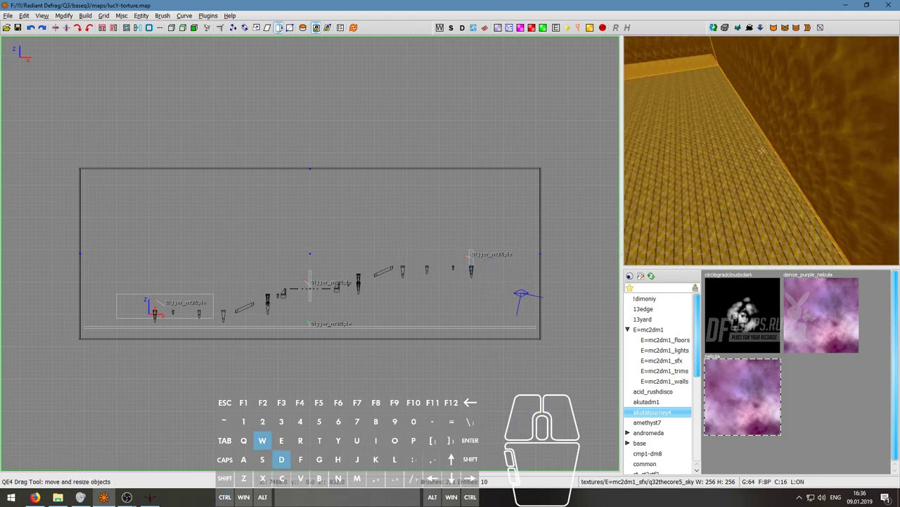
Step: Add the room's floor face to the face selection and check the room from outside and inside
ctrl+shift+click(762, 150)
right_click(762, 150)
key(w)
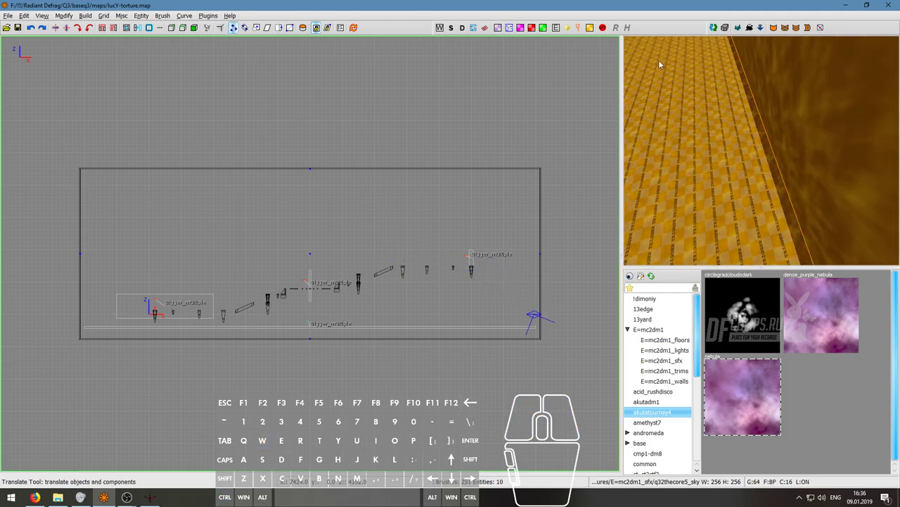
right_click(642, 56)
key(w)
key(a)
key(s)
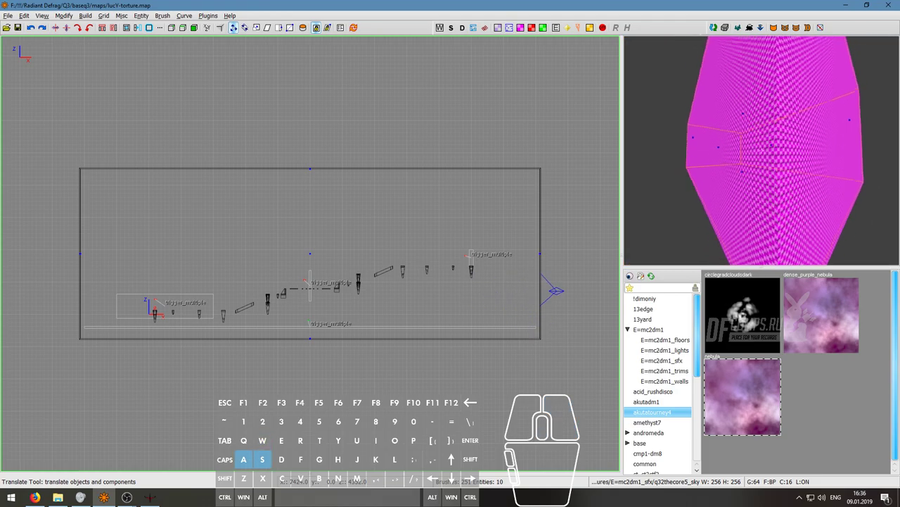
key(w)
key(d)
right_click(762, 150)
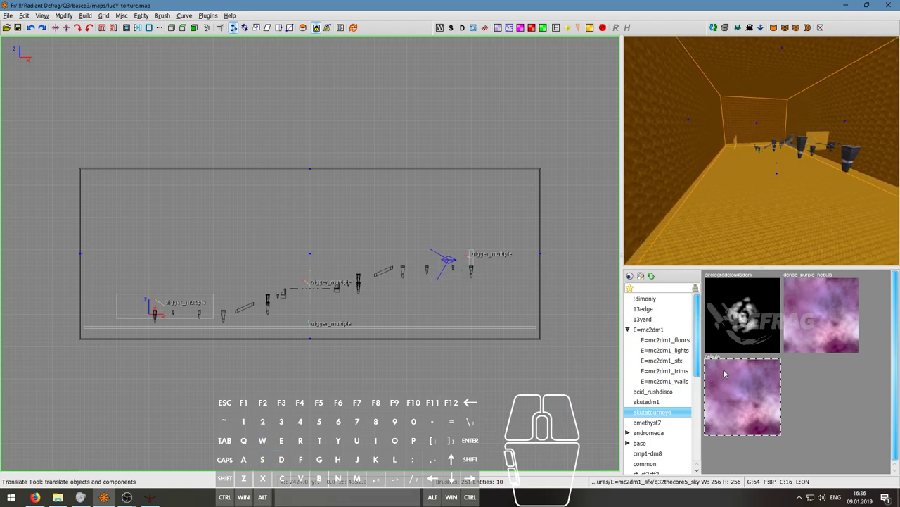
Step: Look through the andromeda, cmp1-dm8, common and ct_ct3ctf2 texture sets for a different sky texture
click(663, 430)
scroll(664, 436, down, 3)
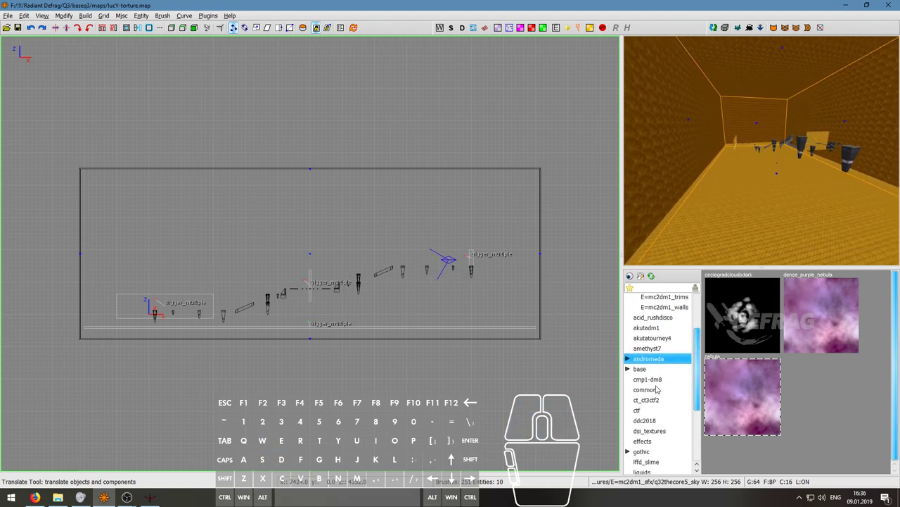
double_click(656, 380)
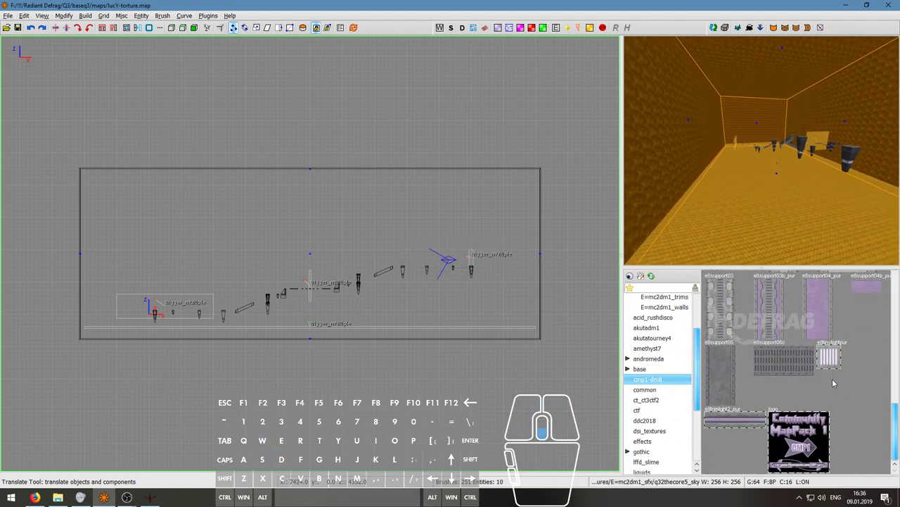
click(651, 390)
click(660, 400)
scroll(834, 403, down, 5)
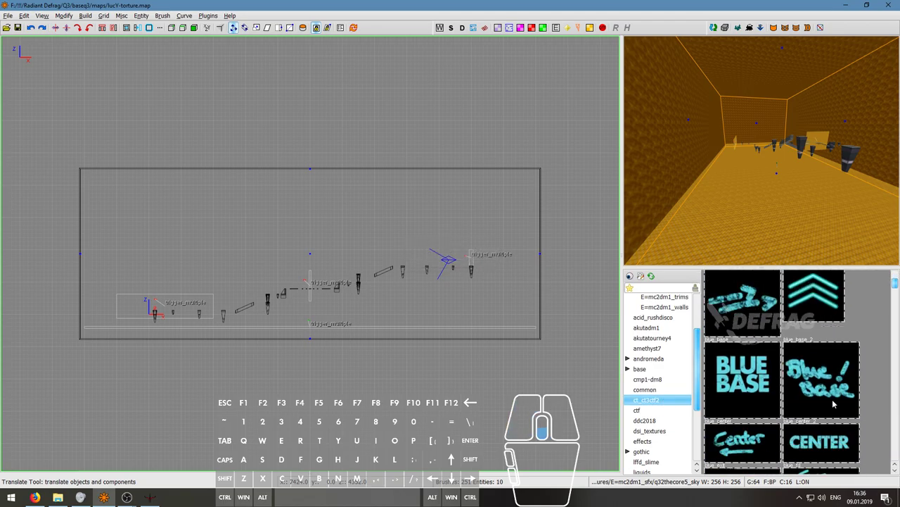
scroll(834, 403, down, 10)
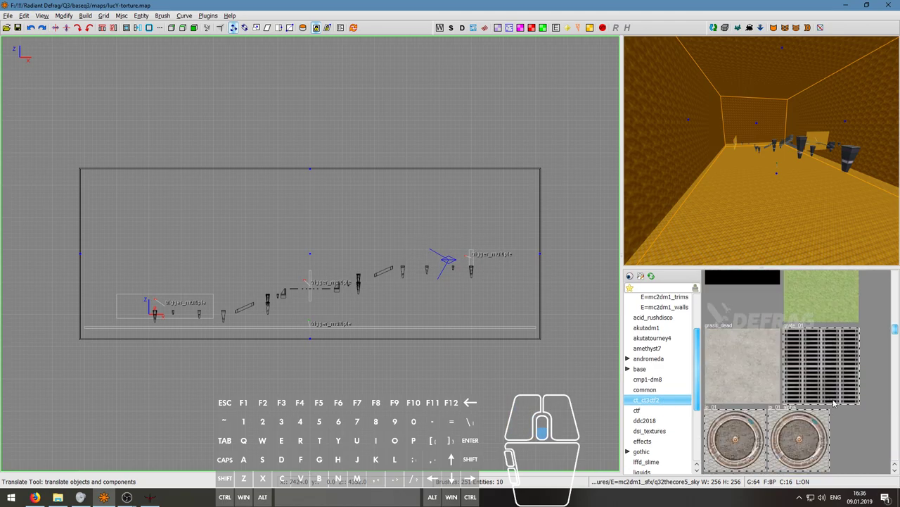
scroll(833, 401, down, 10)
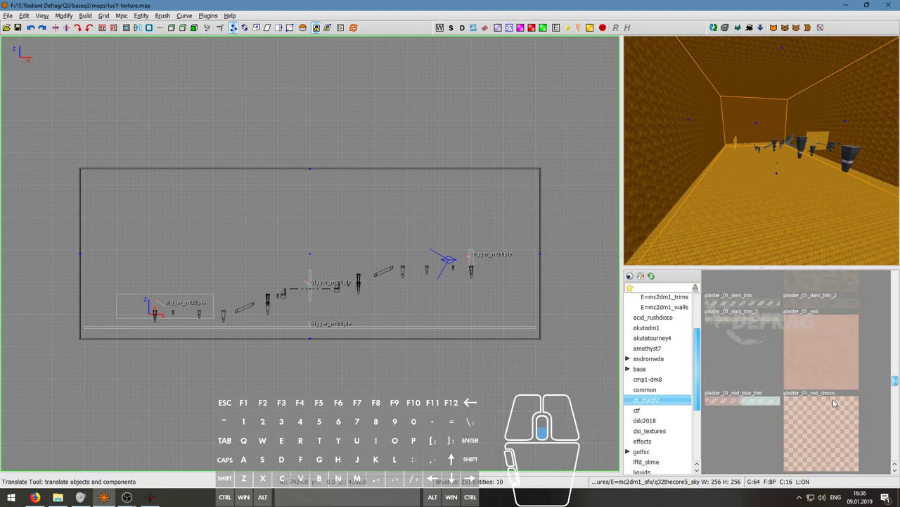
scroll(835, 403, down, 3)
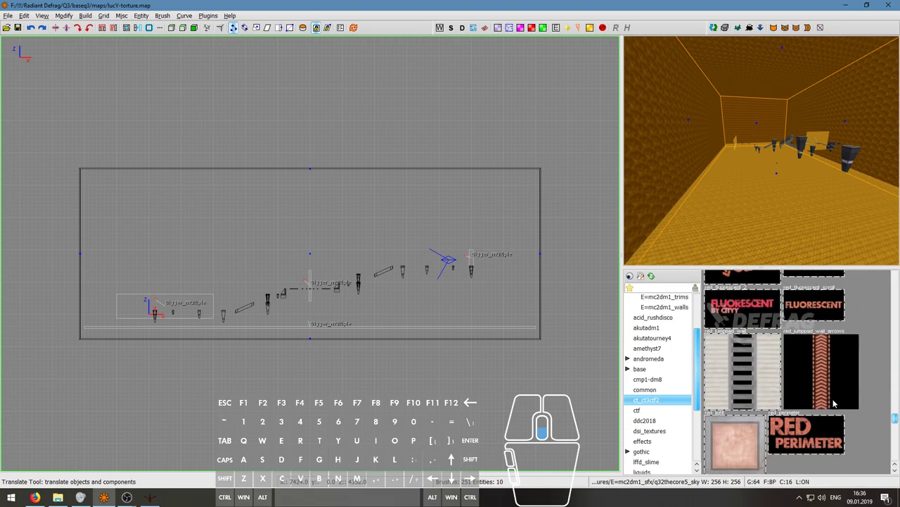
scroll(834, 404, down, 3)
scroll(834, 403, down, 2)
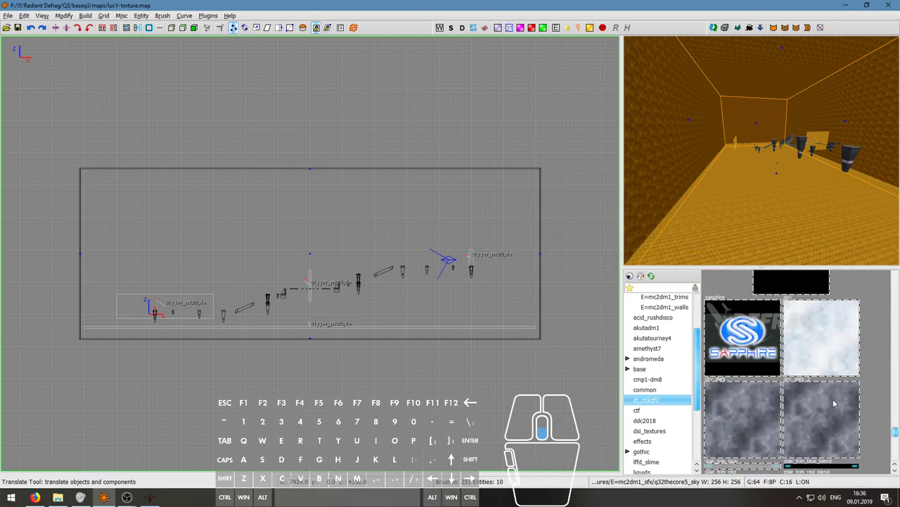
scroll(833, 403, down, 2)
scroll(834, 403, up, 2)
scroll(813, 422, down, 1)
scroll(814, 422, down, 5)
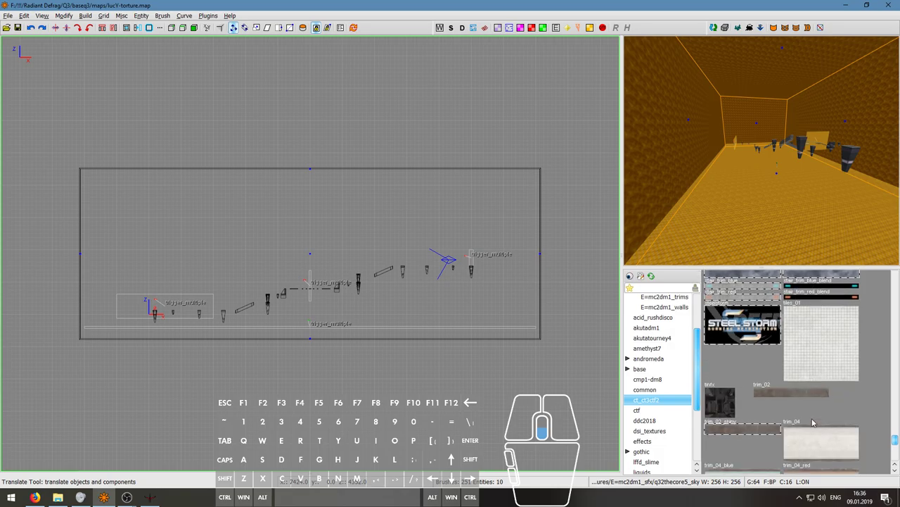
scroll(814, 422, down, 1)
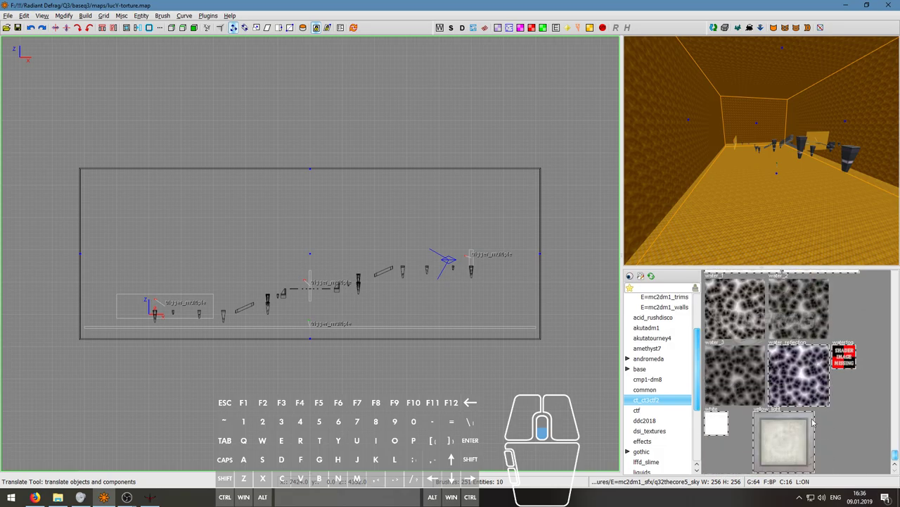
Step: Examine the ddc2018, dsi_textures, on-x_ctf5 and tabq1dm5 texture sets for a suitable sky texture
click(654, 420)
click(661, 430)
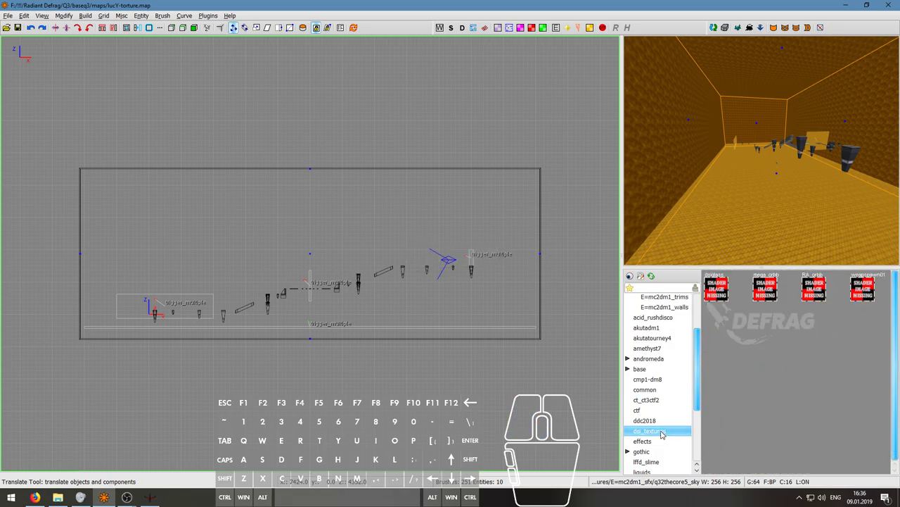
scroll(661, 435, down, 3)
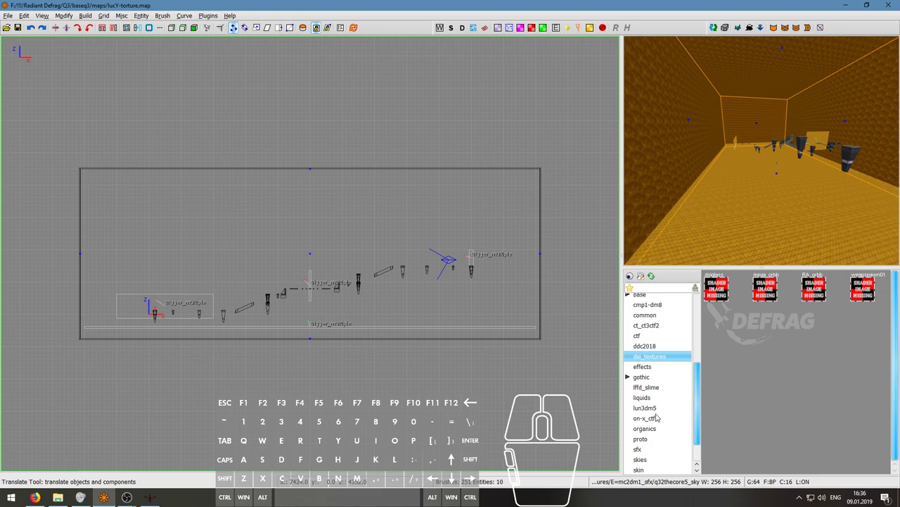
click(656, 417)
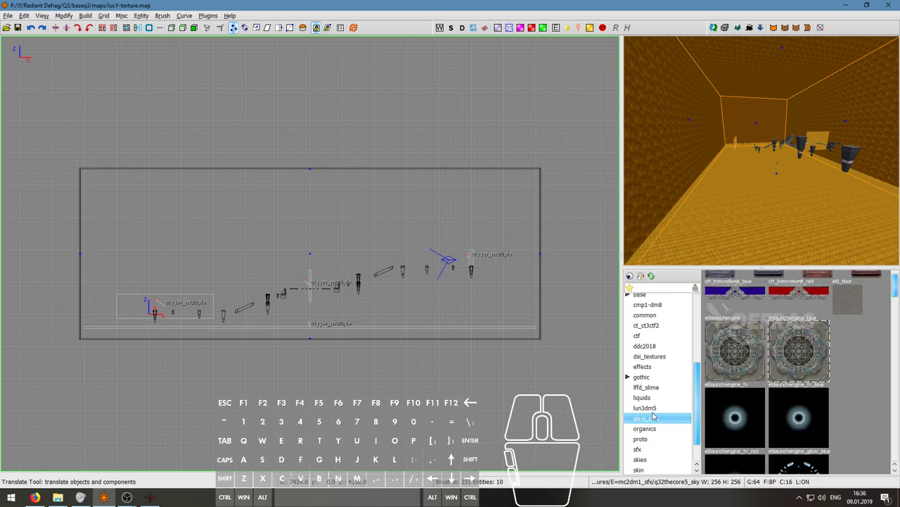
scroll(654, 416, down, 3)
click(648, 458)
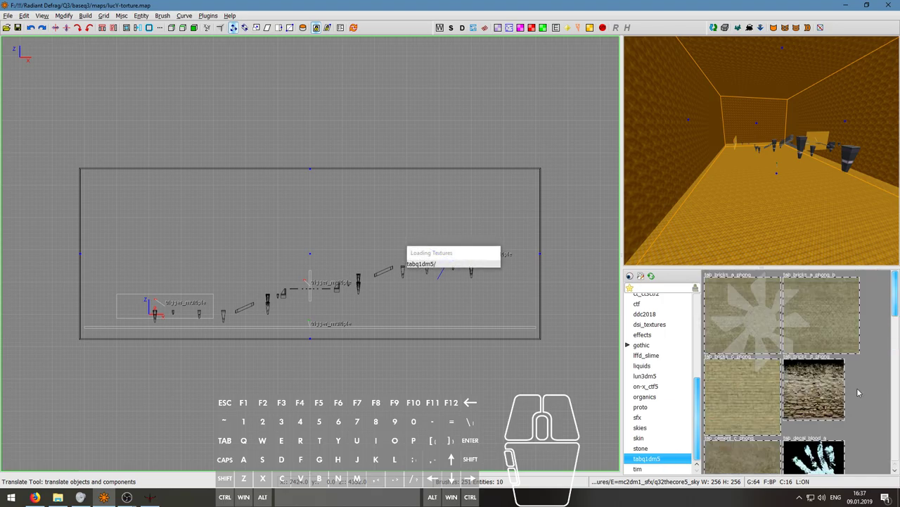
scroll(861, 392, down, 4)
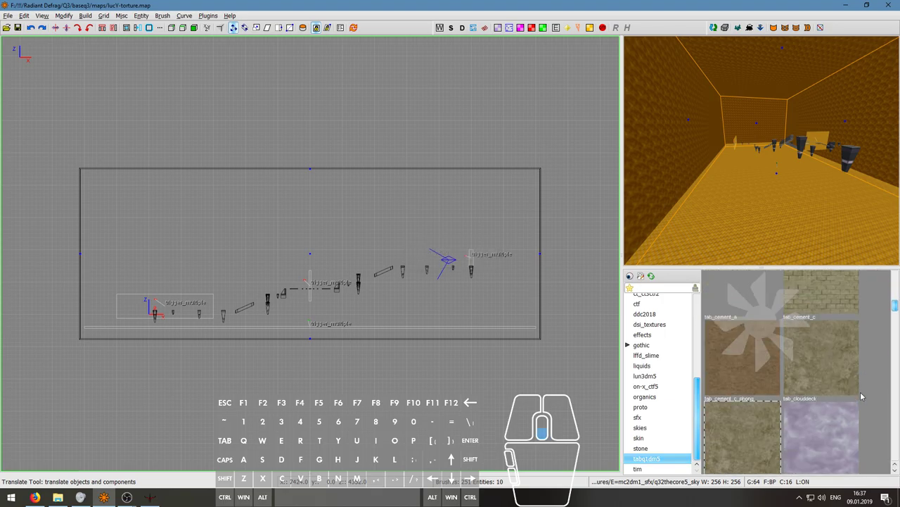
scroll(861, 396, down, 8)
scroll(860, 396, down, 8)
scroll(860, 391, down, 8)
scroll(861, 391, down, 8)
scroll(860, 391, up, 5)
scroll(860, 391, up, 4)
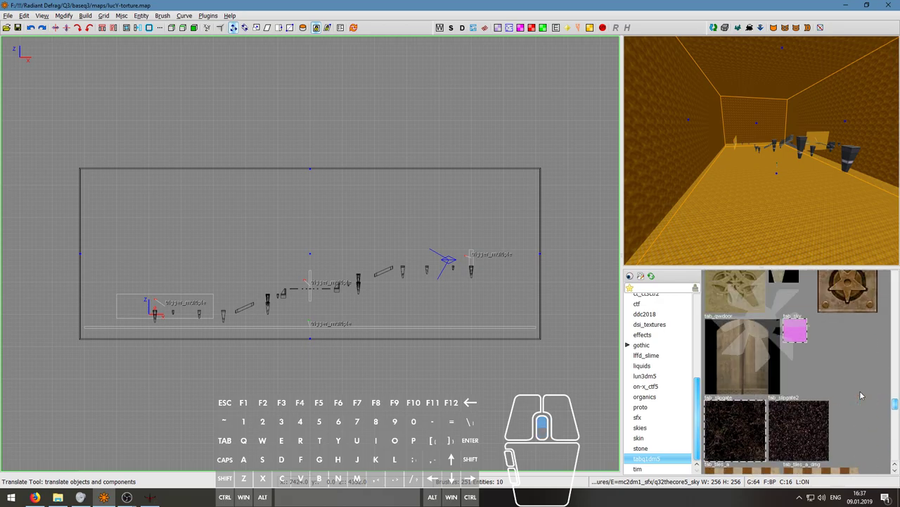
scroll(859, 395, up, 4)
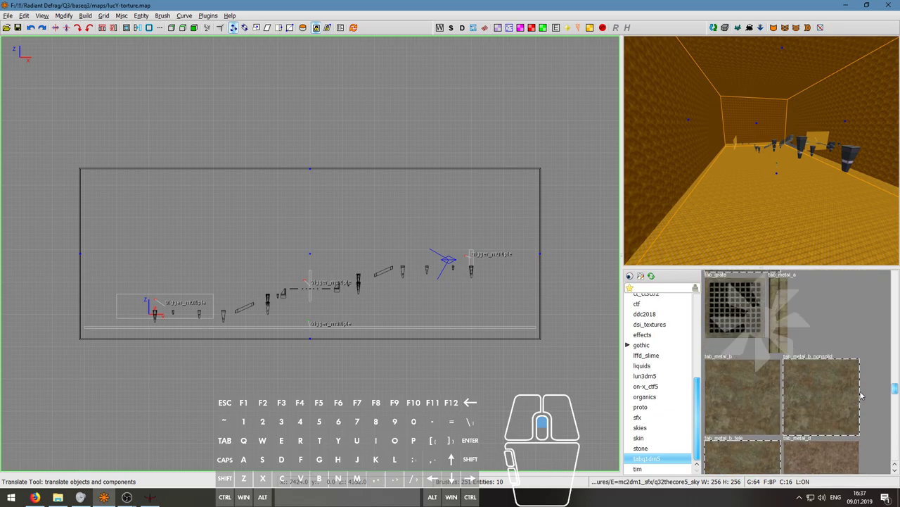
scroll(861, 395, up, 5)
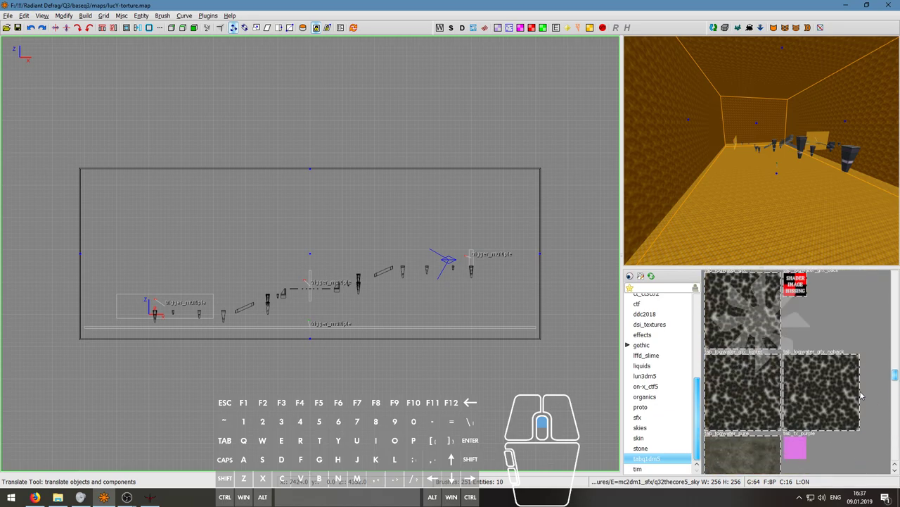
scroll(860, 394, up, 6)
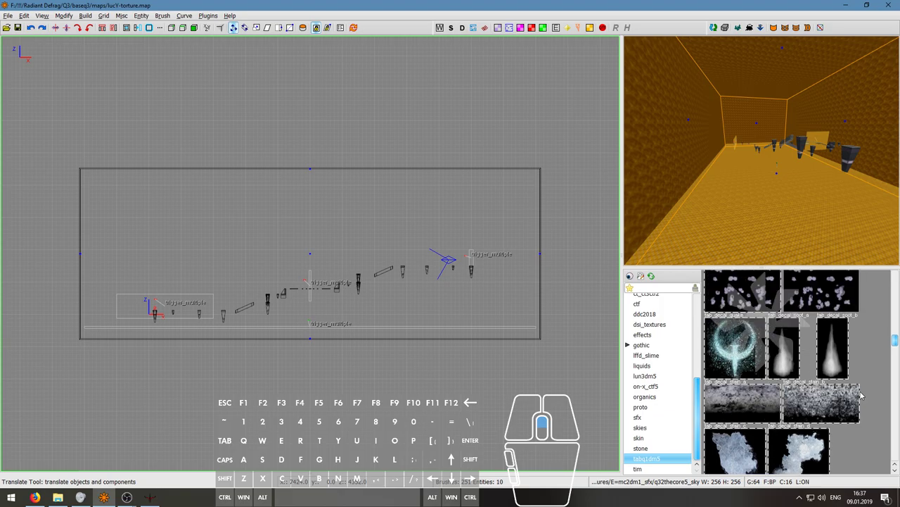
scroll(859, 391, up, 4)
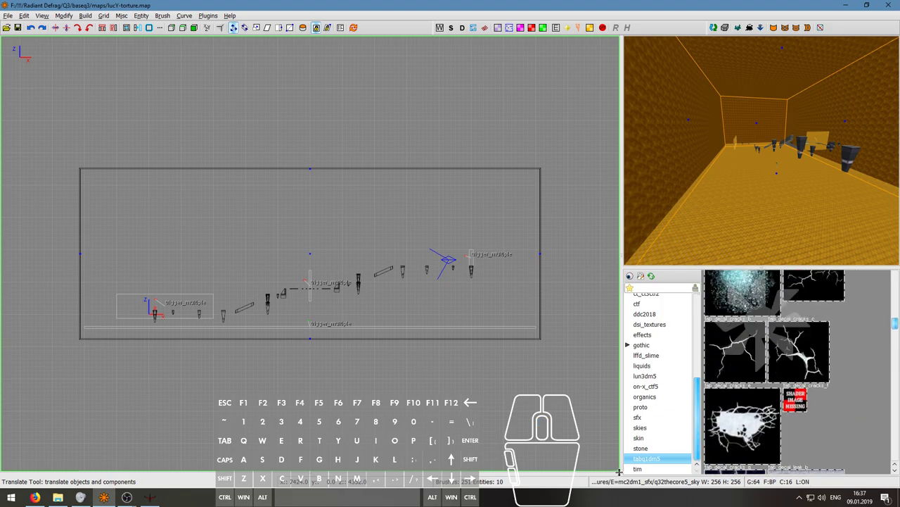
Step: Look through the whole skies texture set for a suitable replacement sky
click(648, 428)
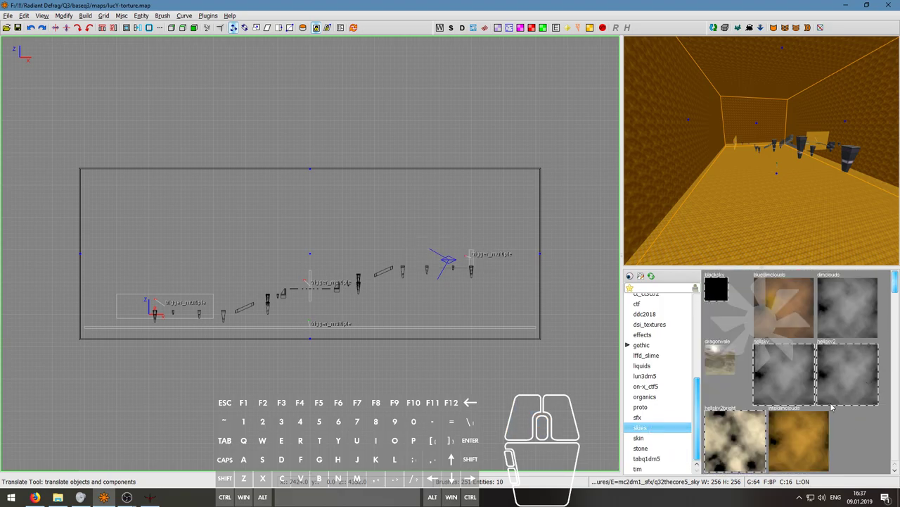
scroll(832, 407, down, 6)
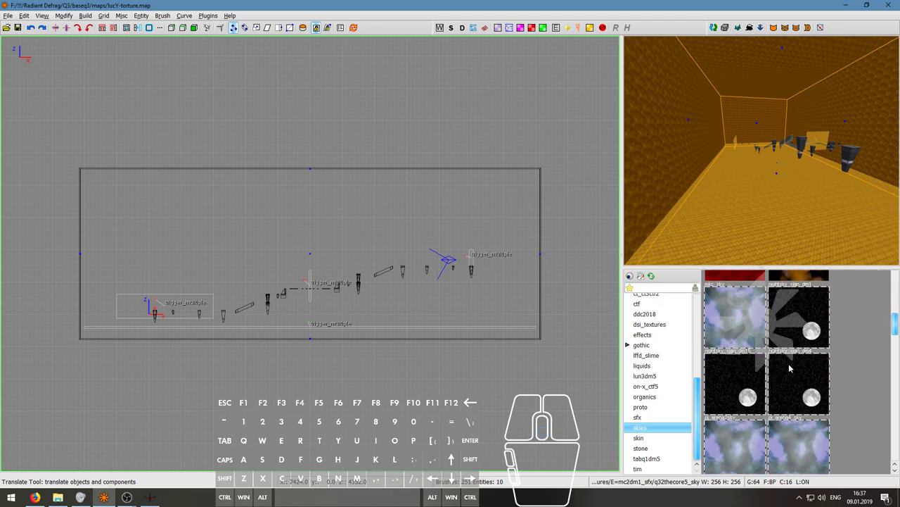
scroll(796, 352, up, 4)
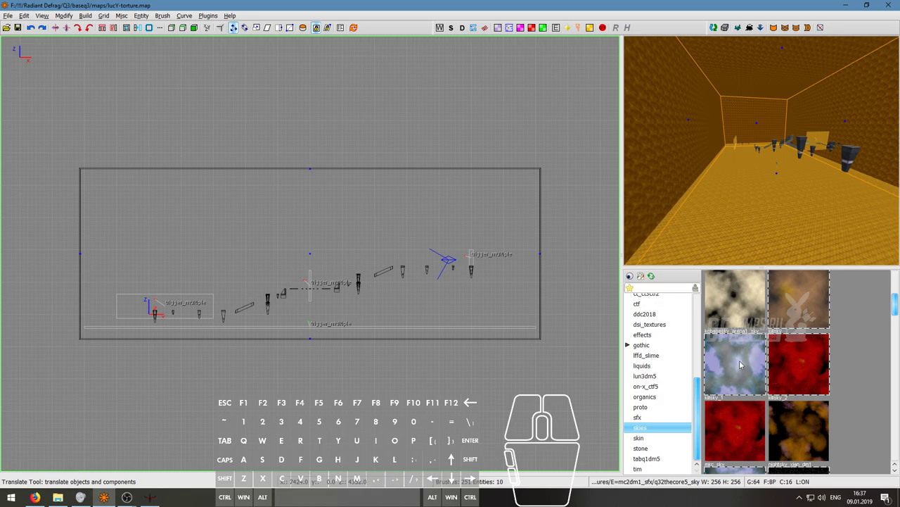
scroll(859, 398, down, 8)
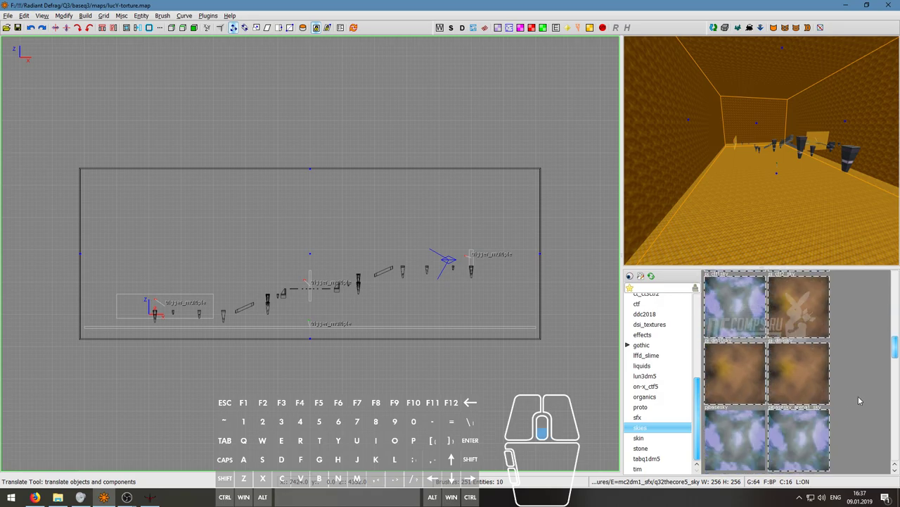
scroll(858, 400, up, 3)
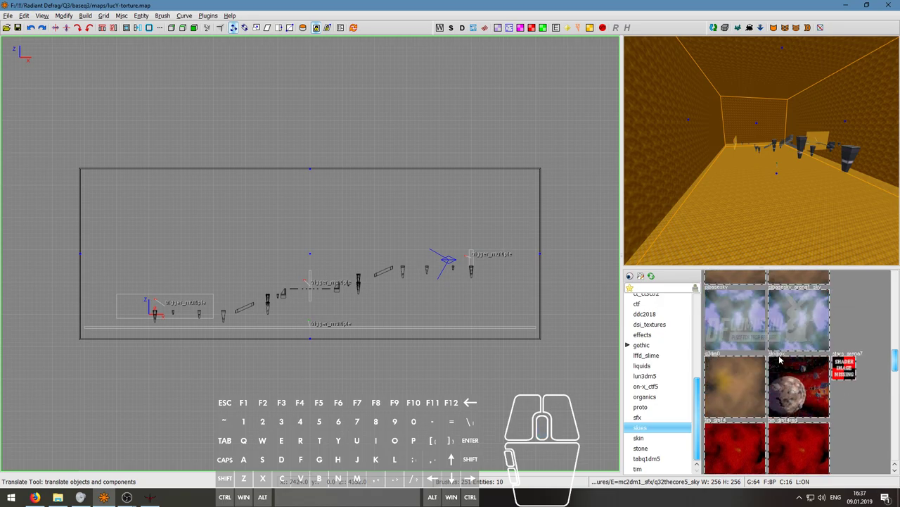
scroll(779, 359, down, 6)
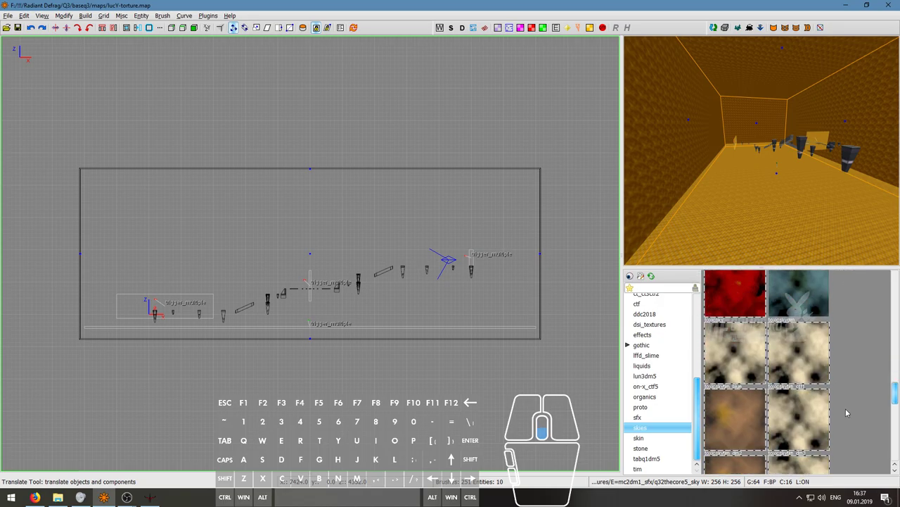
scroll(832, 418, down, 4)
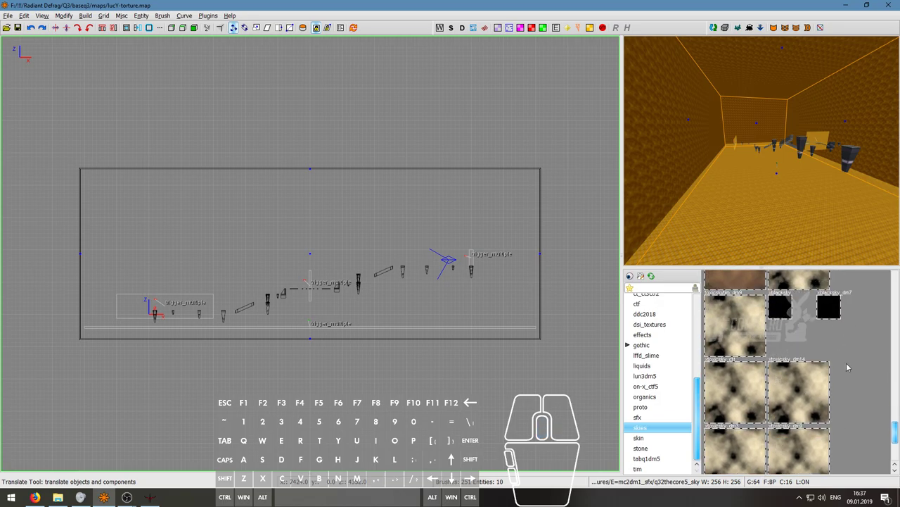
scroll(848, 363, down, 2)
Step: Check the sfx, proto, organics and on-x_ctf5 texture sets for a sky texture
click(654, 417)
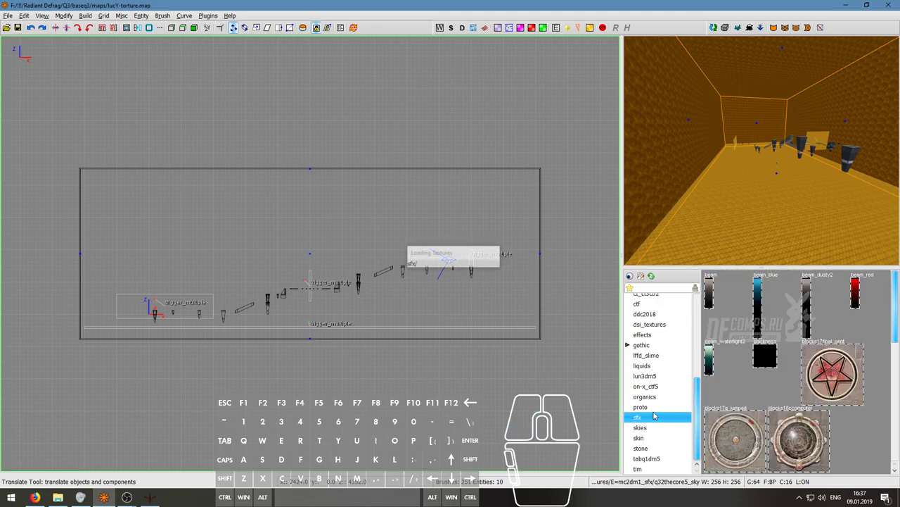
click(658, 408)
click(658, 398)
click(660, 388)
scroll(844, 394, down, 10)
scroll(868, 396, down, 6)
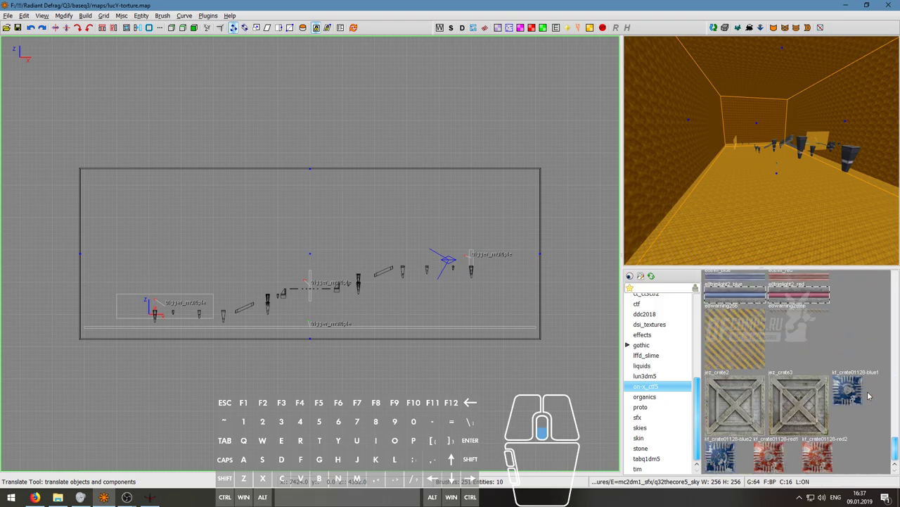
Step: Examine the lffd_slime and lun3dm5 texture sets for a texture usable as sky on the room's faces
click(655, 357)
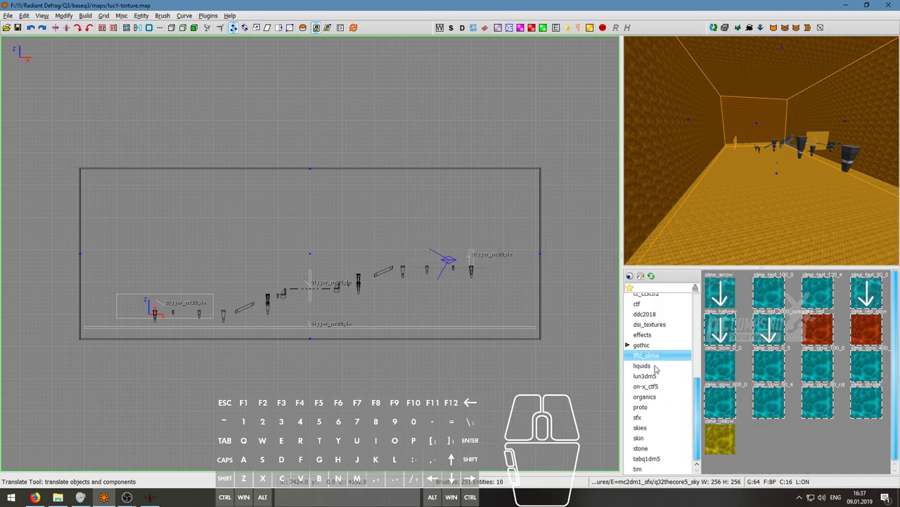
click(660, 378)
scroll(831, 401, down, 1)
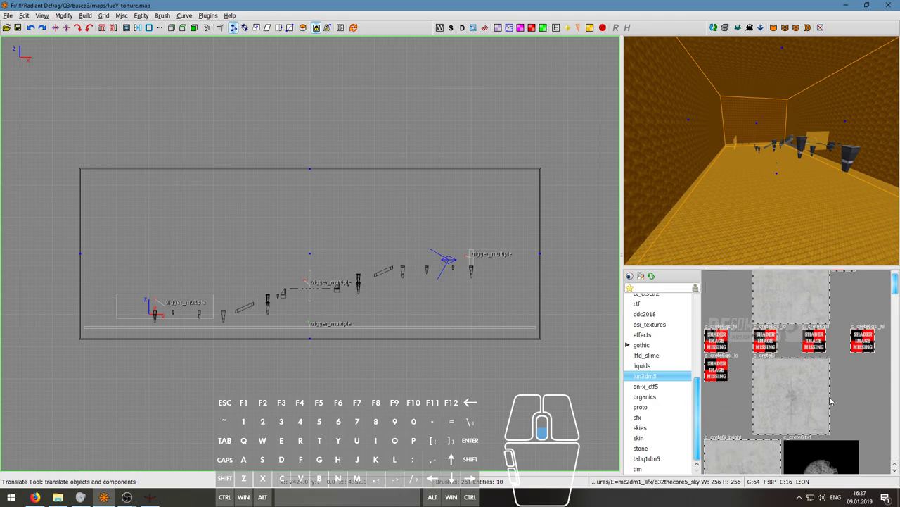
scroll(831, 401, down, 3)
scroll(877, 401, down, 2)
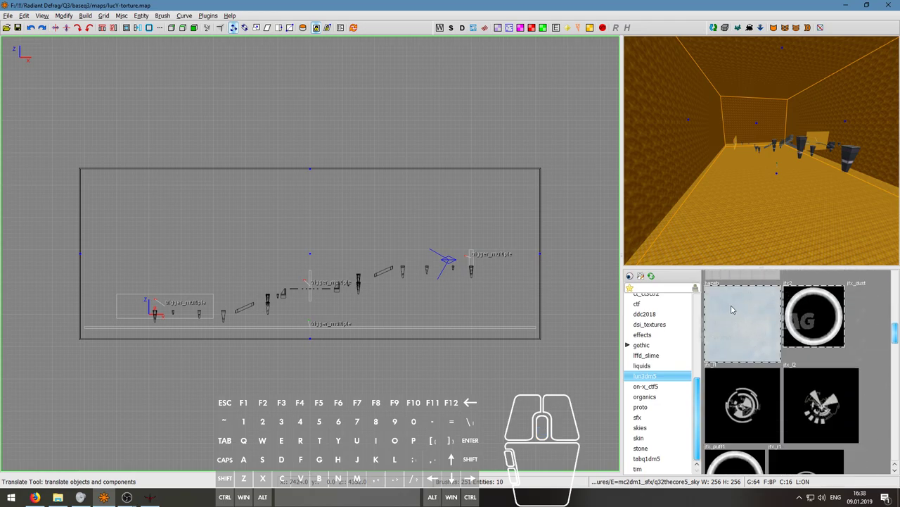
scroll(870, 326, down, 6)
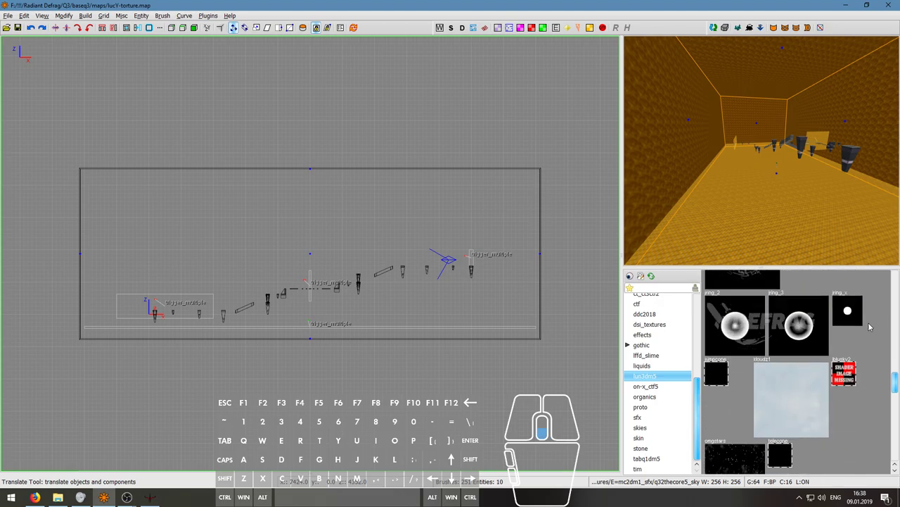
scroll(869, 326, down, 5)
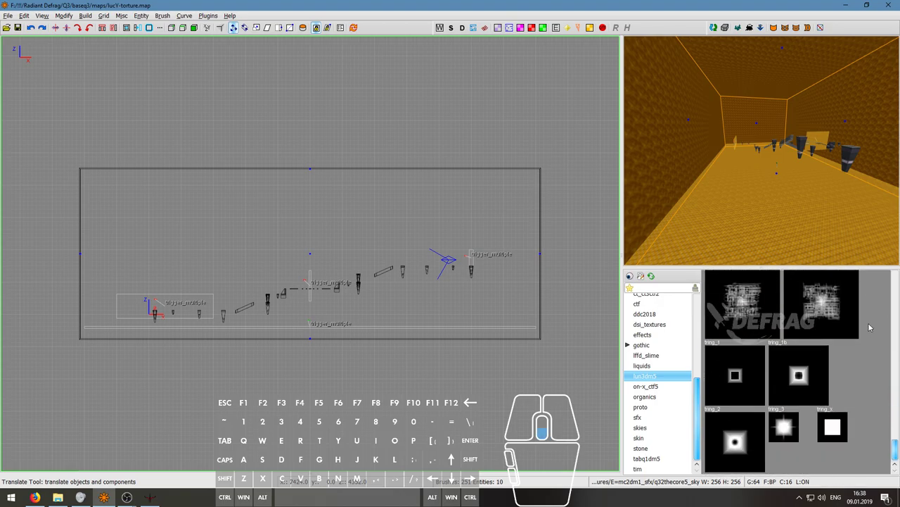
scroll(653, 374, up, 1)
Step: Go back over the ddc2018, ct_ct3ctf2 and cmp1-dm8 texture sets in search of a sky texture
click(647, 340)
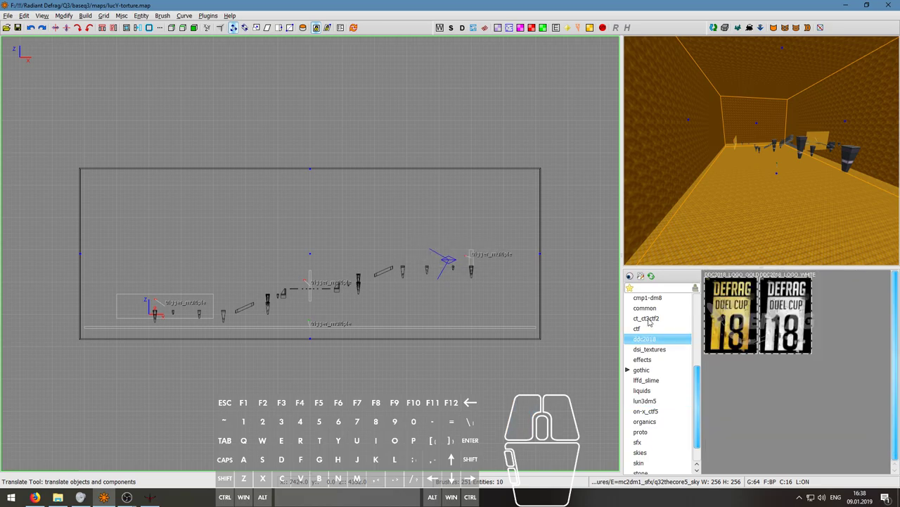
click(649, 319)
scroll(859, 378, down, 12)
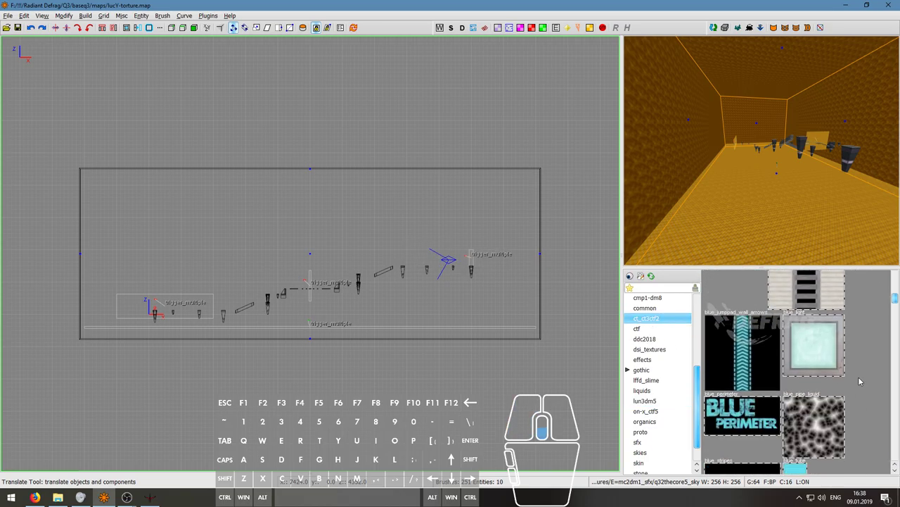
drag(897, 299, 897, 434)
scroll(658, 338, up, 2)
click(655, 348)
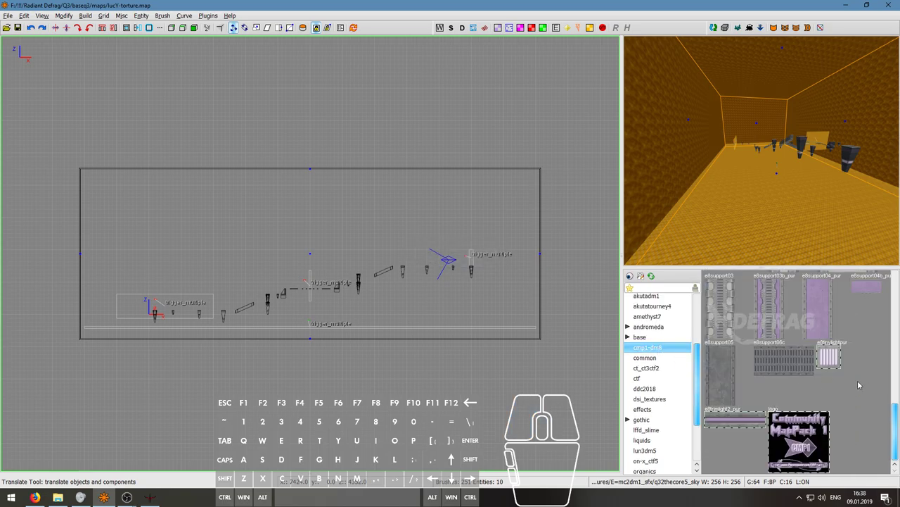
Step: Apply the purplenebula_skybox texture from the amethyst7 set to the selected room brushes
scroll(878, 390, up, 5)
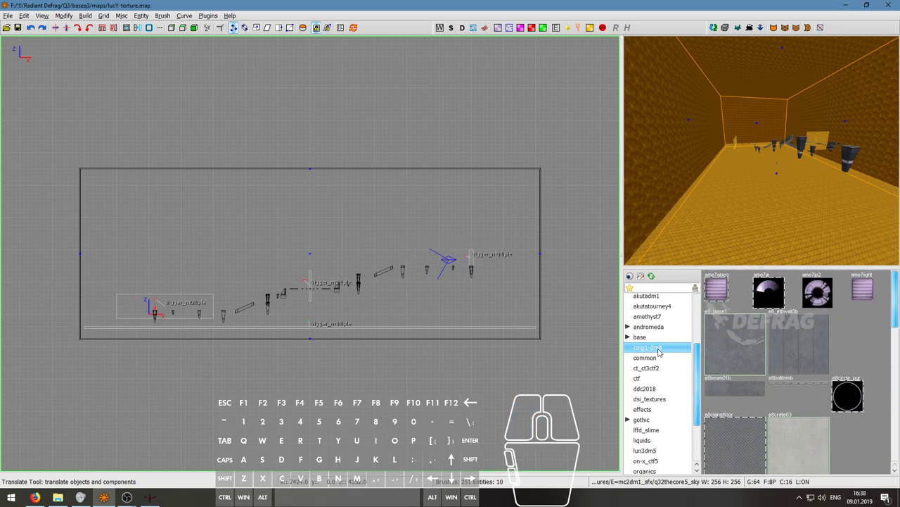
click(642, 317)
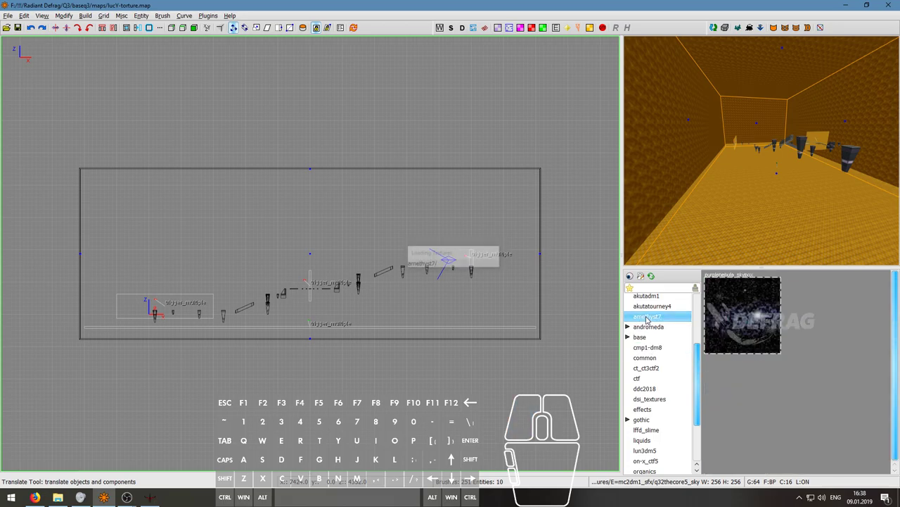
click(754, 334)
Step: Browse the akutatourney4, acid_rushdisco and E=mc2dm1 texture sets for another sky texture
scroll(645, 342, up, 2)
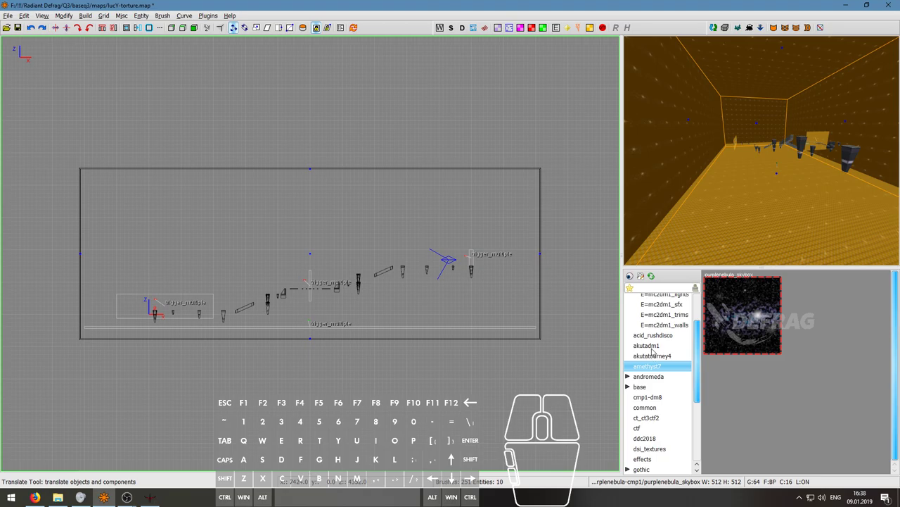
click(653, 355)
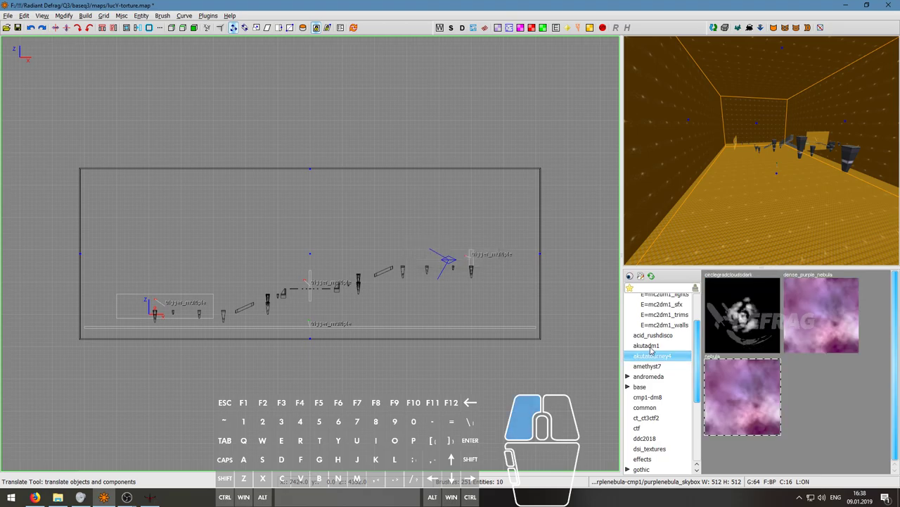
click(653, 336)
click(665, 371)
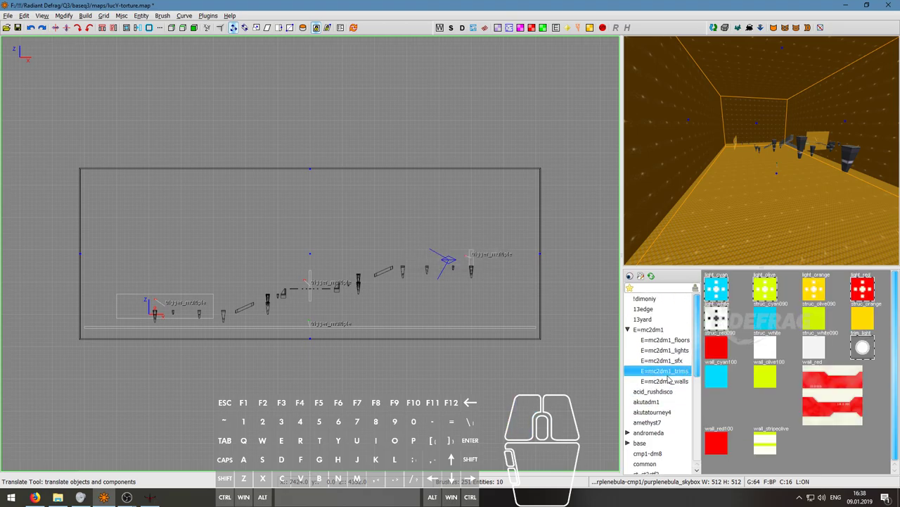
click(665, 381)
click(665, 363)
scroll(838, 371, down, 5)
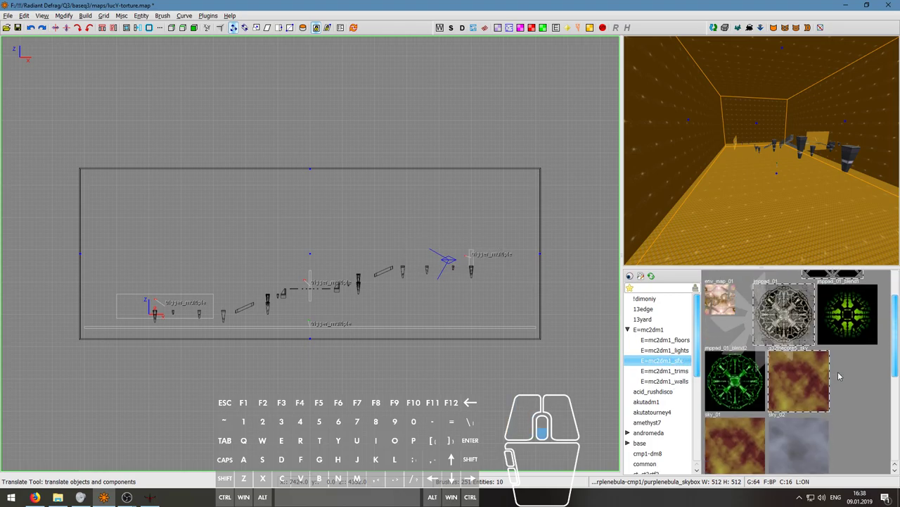
scroll(837, 373, up, 1)
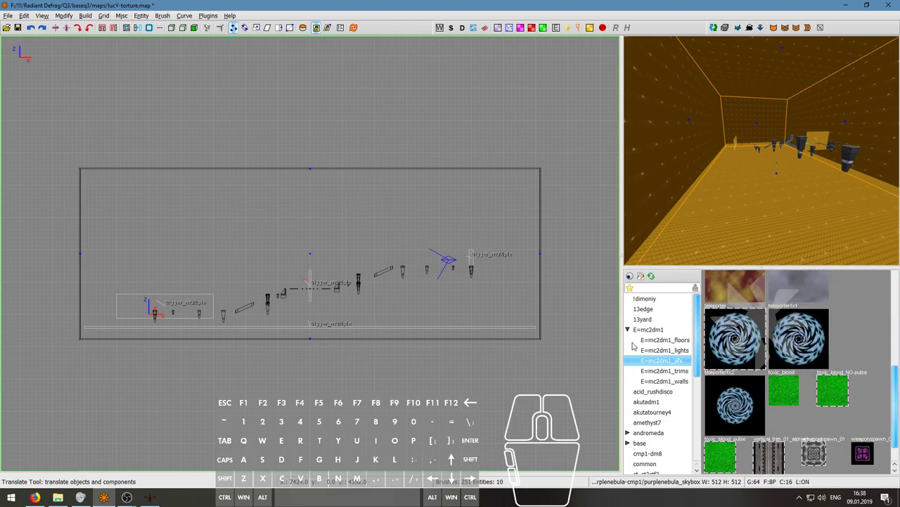
click(628, 329)
Step: Apply the hip_grimm sky texture from the 13yard set to the selected room brushes
click(643, 320)
scroll(868, 359, down, 10)
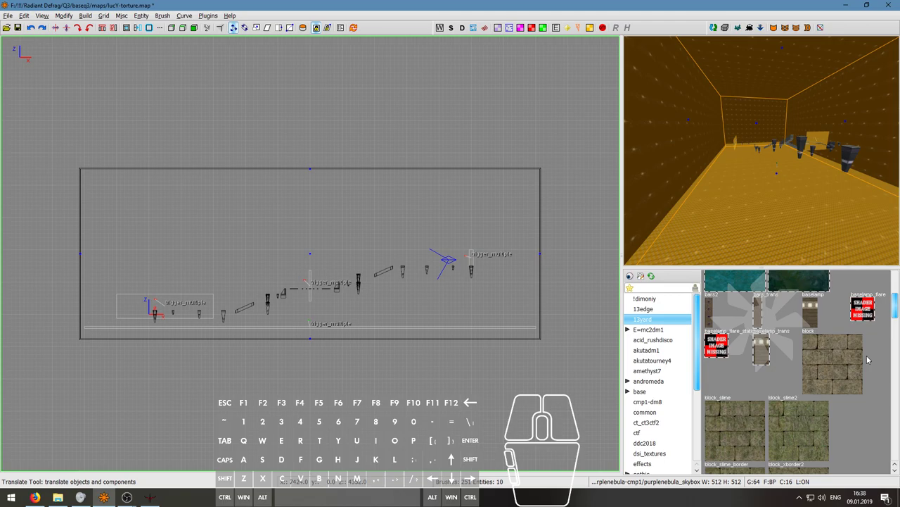
scroll(868, 359, down, 3)
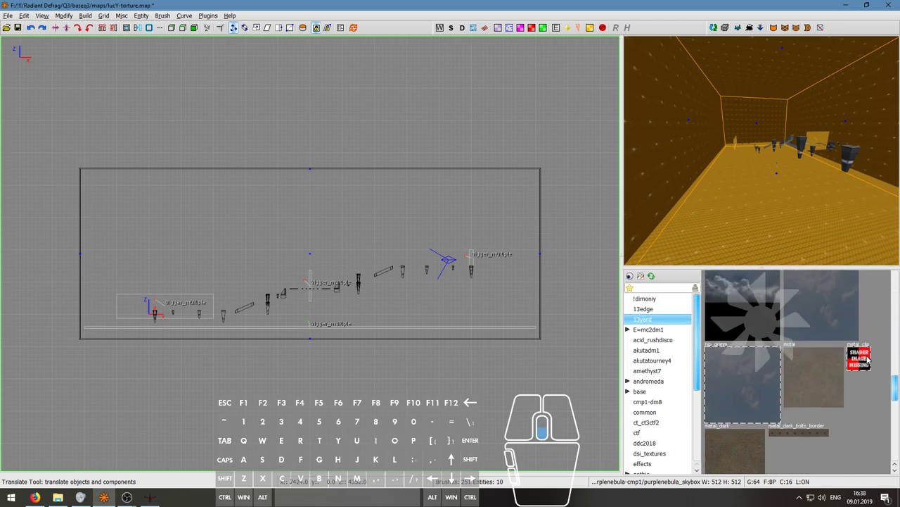
scroll(761, 371, up, 3)
scroll(757, 381, down, 4)
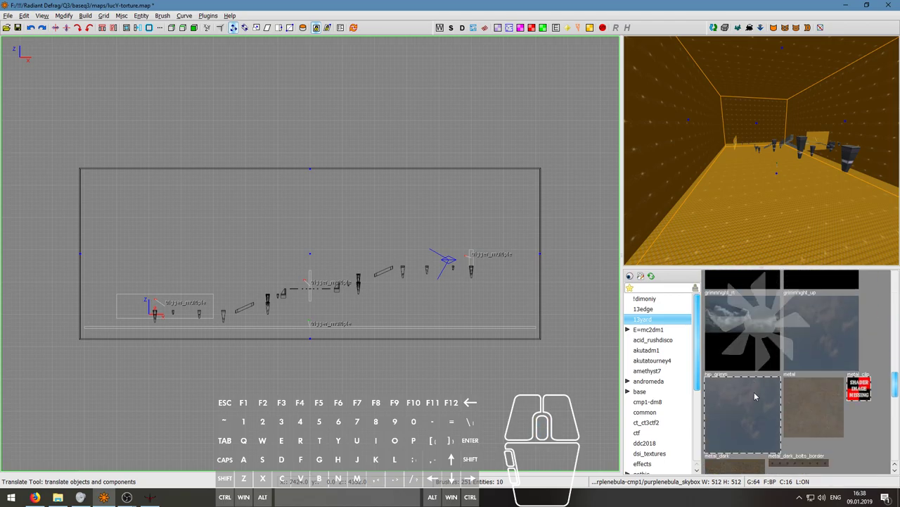
click(749, 403)
right_click(754, 204)
right_click(761, 150)
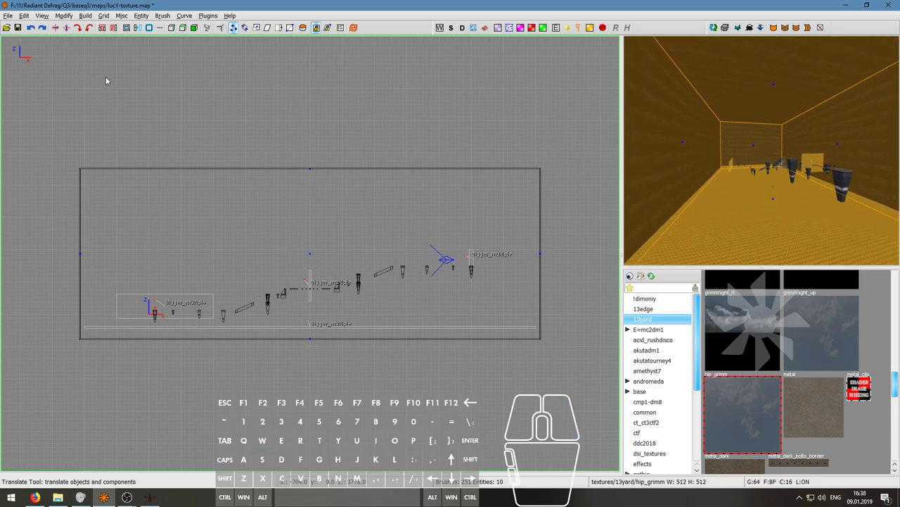
Step: Build the map with the "Single: bsp +noOb" stage, followed by the "Single: light" stage
click(85, 16)
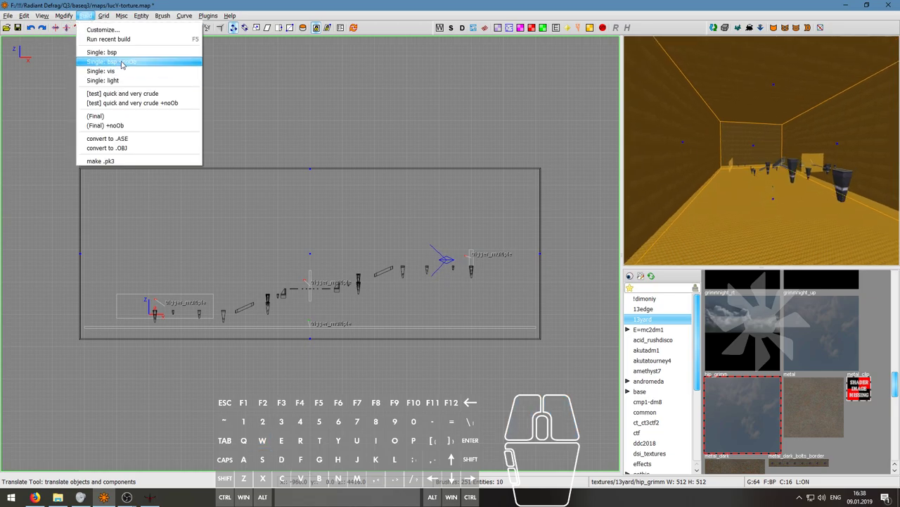
click(121, 63)
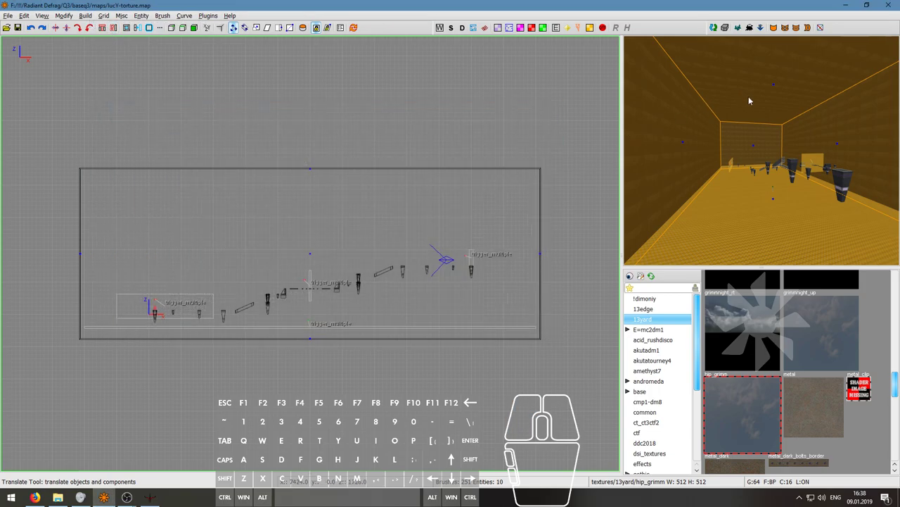
click(85, 16)
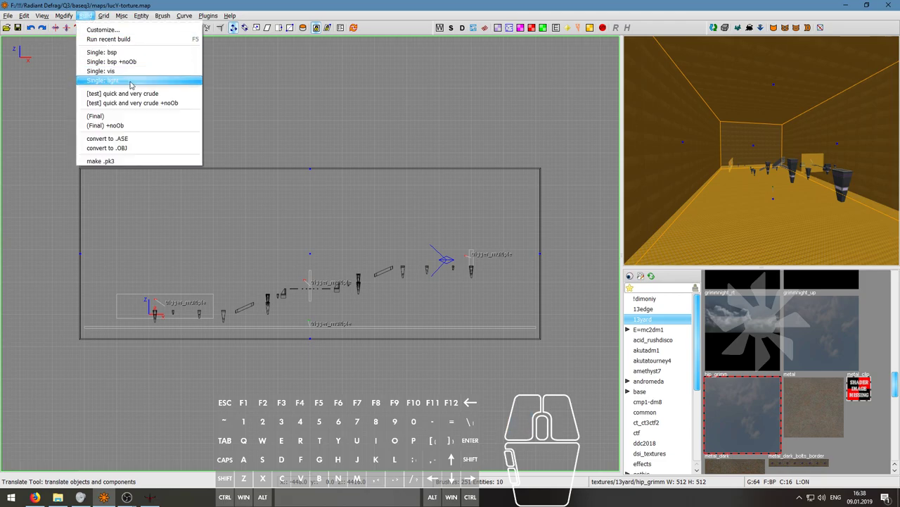
click(132, 83)
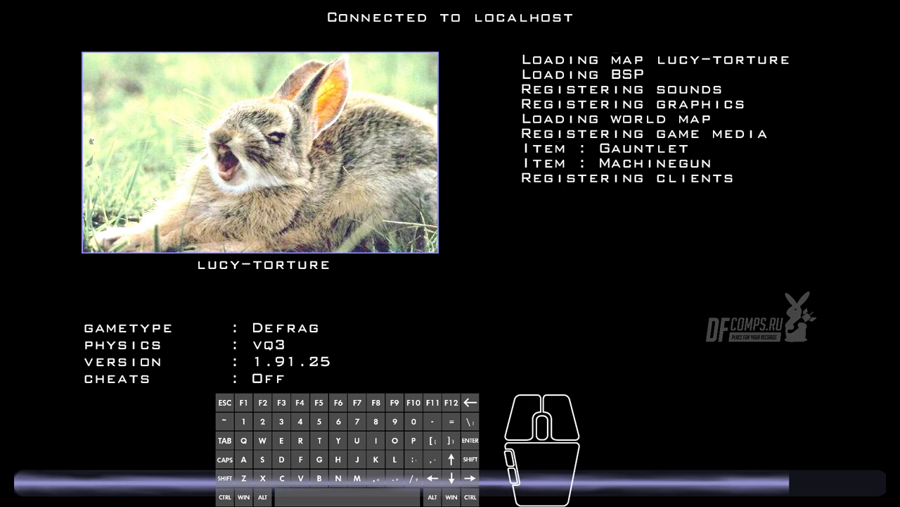
Step: Look over the sky and platforms in the running lucy-torture map and set df_promode to 1 through the game console
key(1)
key(s)
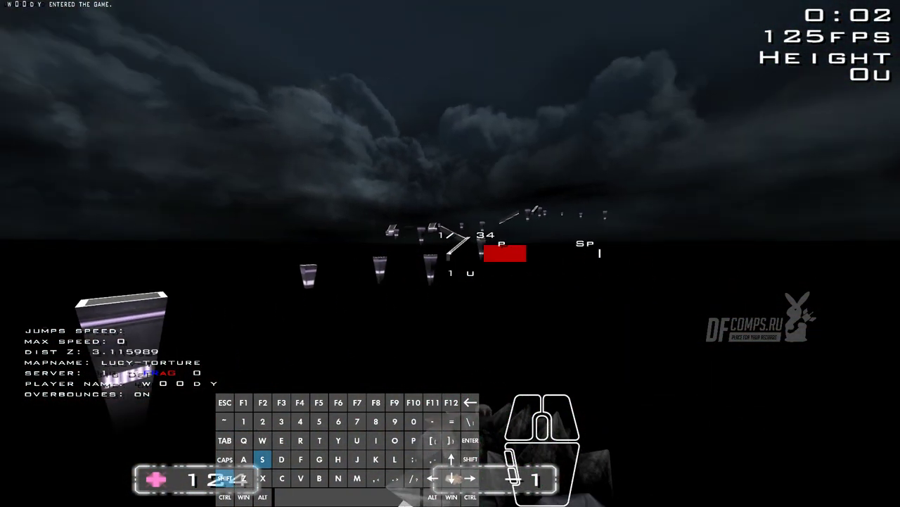
key(shift)
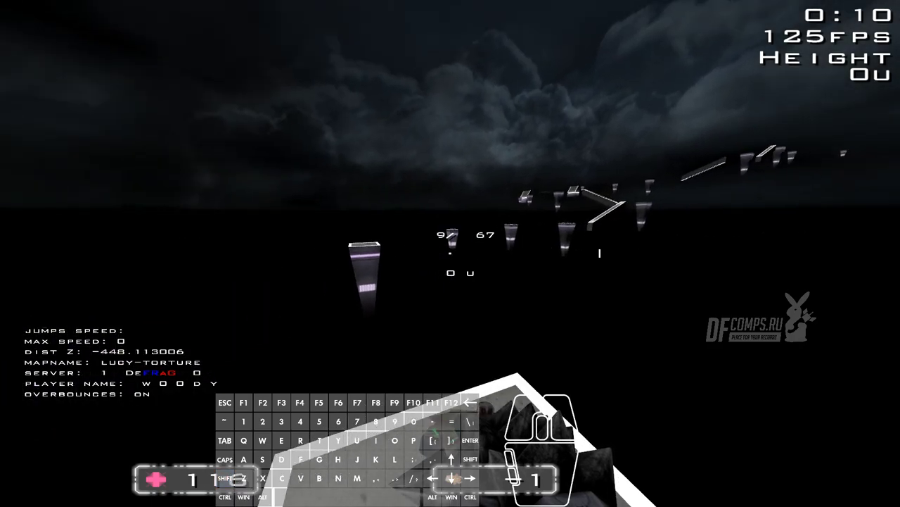
key(grave)
text(df_promode 1)
key(Return)
key(grave)
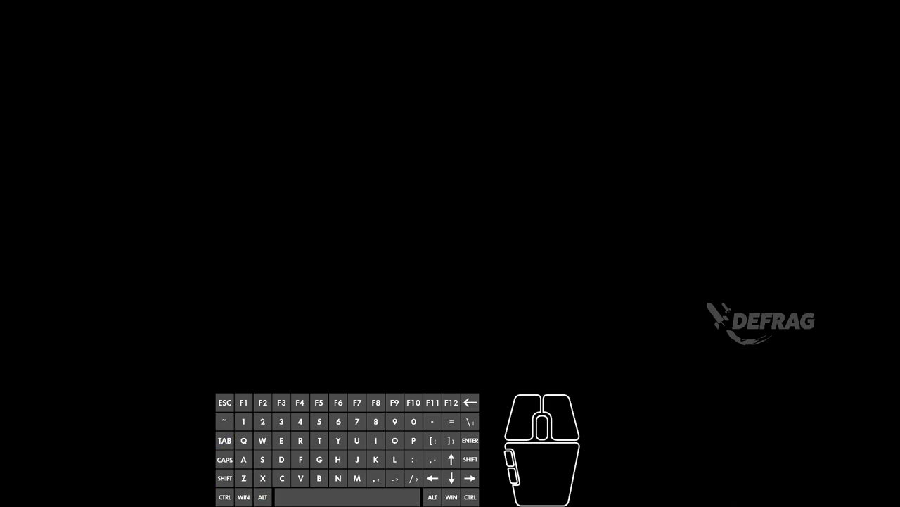
Step: Switch the 2D view to the top-down XY projection and deselect the room brushes
key(ctrl+Tab)
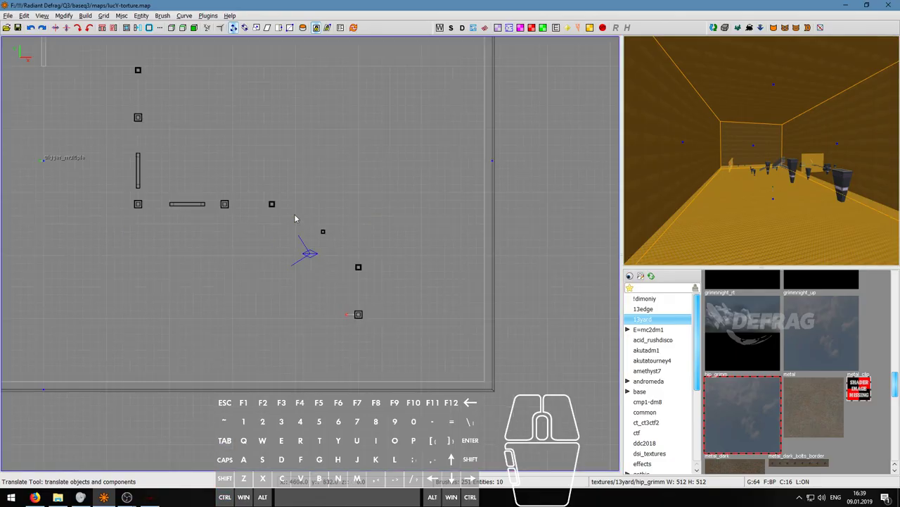
scroll(294, 214, down, 2)
right_drag(307, 238, 389, 281)
scroll(299, 204, down, 3)
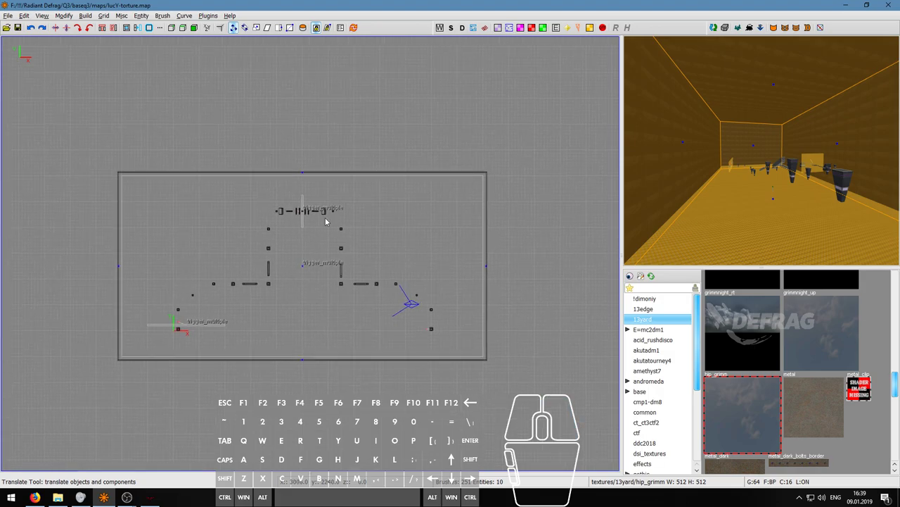
scroll(366, 236, up, 2)
right_drag(366, 236, 325, 230)
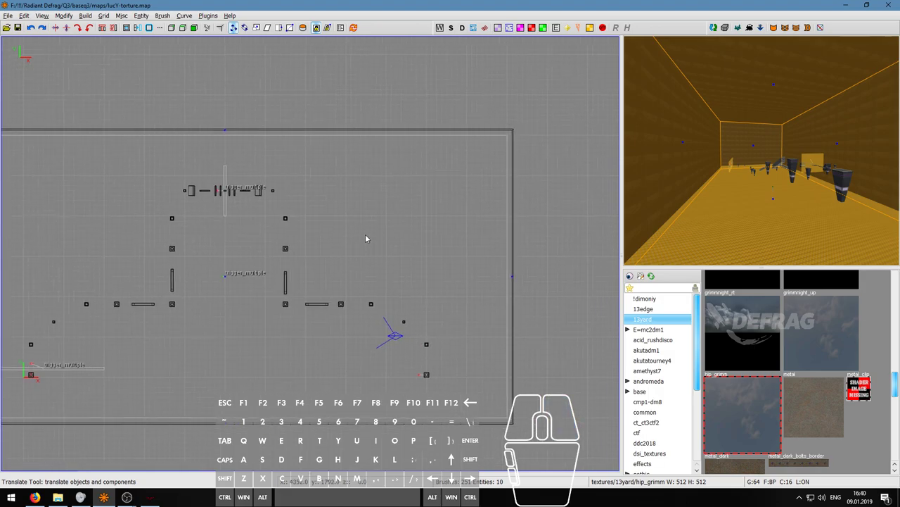
key(Escape)
Step: Select wall brushes of the room in the 3D view, switch to the QE4 Drag Tool and clear the selection
right_click(718, 190)
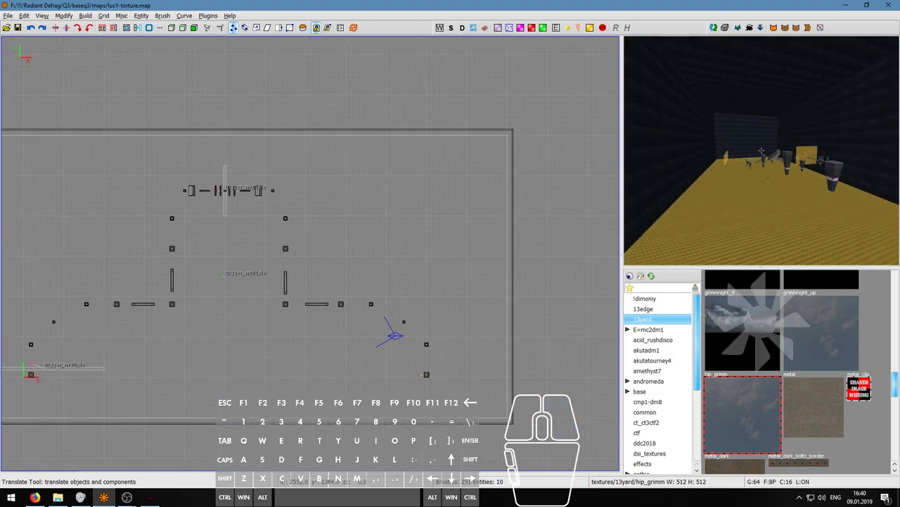
right_click(763, 150)
shift+click(772, 151)
mouse_move(772, 151)
shift+mouse_down()
mouse_move(763, 115)
mouse_move(868, 150)
shift+mouse_up()
key(q)
right_click(869, 151)
key(d)
key(s)
right_click(761, 150)
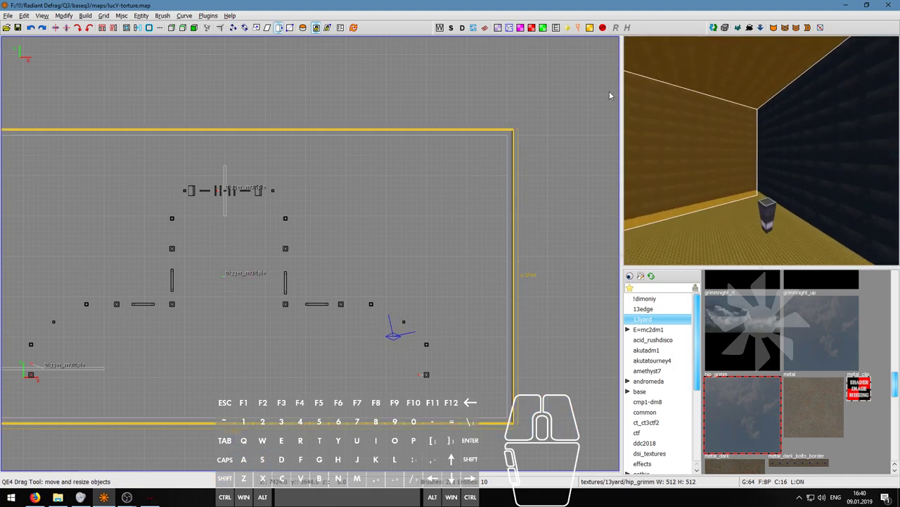
key(Escape)
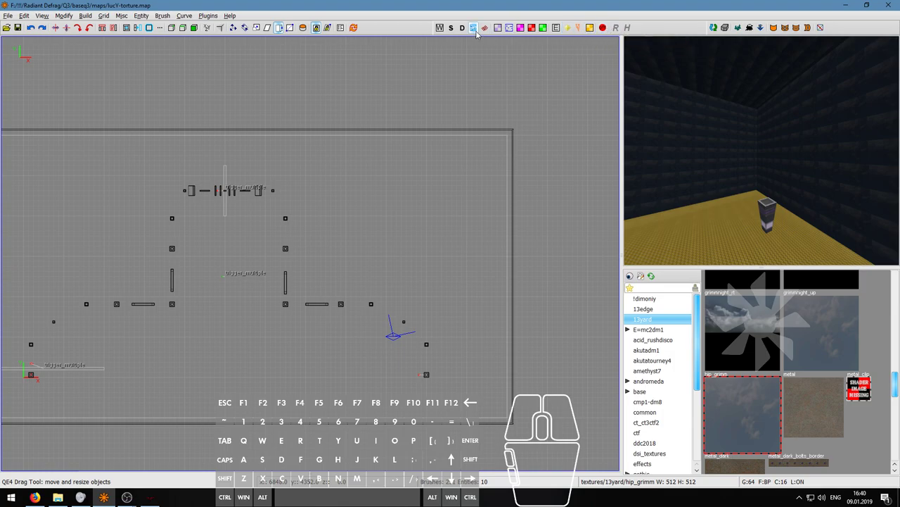
Step: Hide the room's walls, ceiling and floor together with the large trigger_multiple covering the floor
right_click(740, 102)
right_click(761, 150)
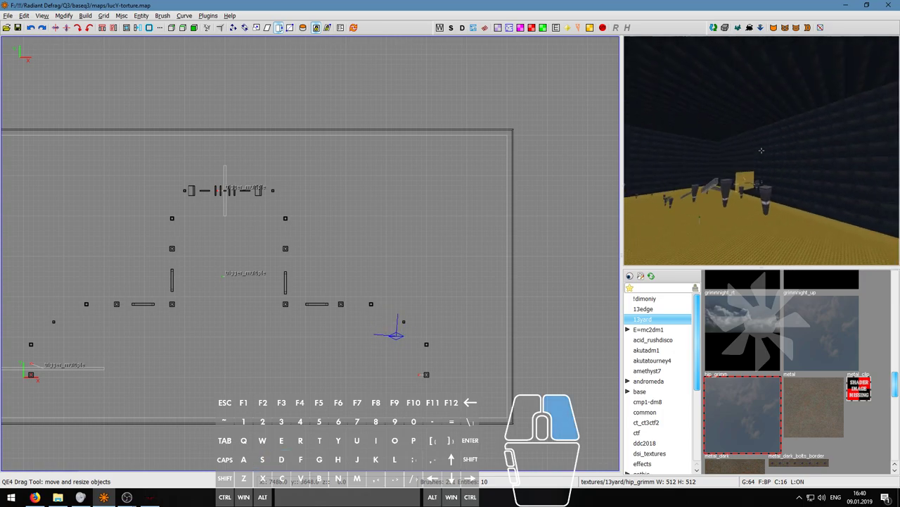
shift+click(762, 150)
shift+click(729, 119)
shift+click(703, 137)
key(s)
right_click(761, 150)
right_click(761, 150)
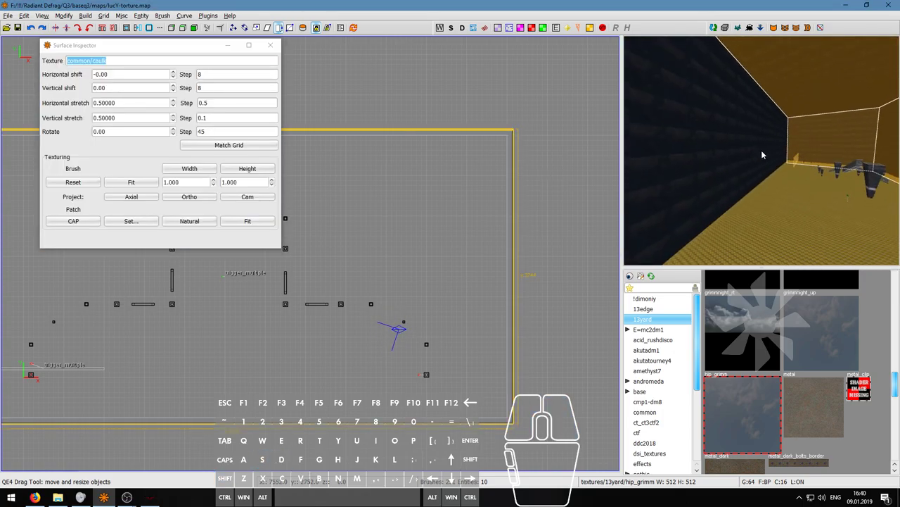
key(s)
shift+click(761, 150)
right_click(746, 150)
right_click(762, 150)
shift+click(762, 150)
right_click(762, 150)
right_click(762, 150)
shift+click(802, 142)
right_click(802, 143)
key(s)
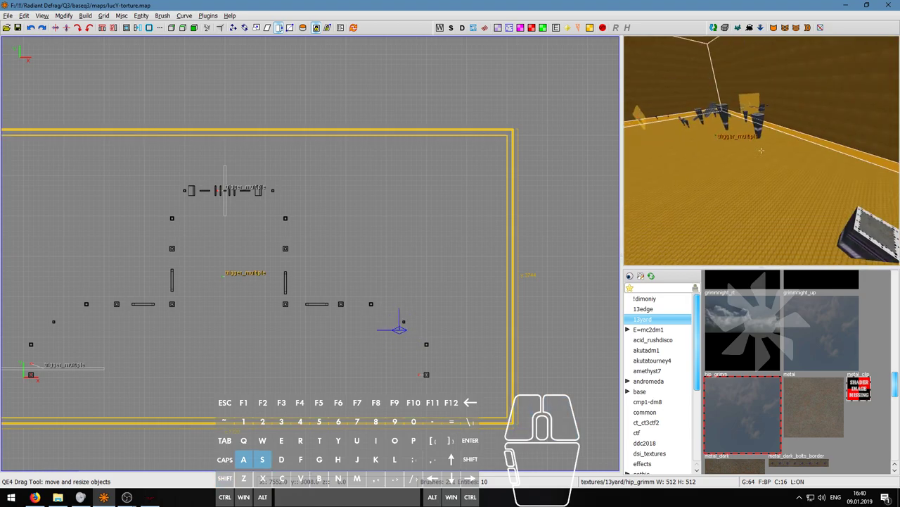
right_click(765, 149)
key(h)
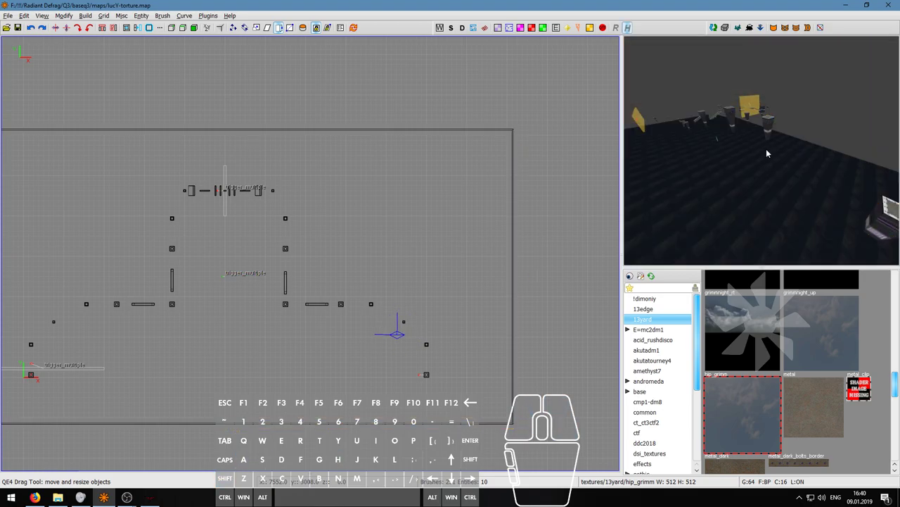
shift+click(761, 171)
key(h)
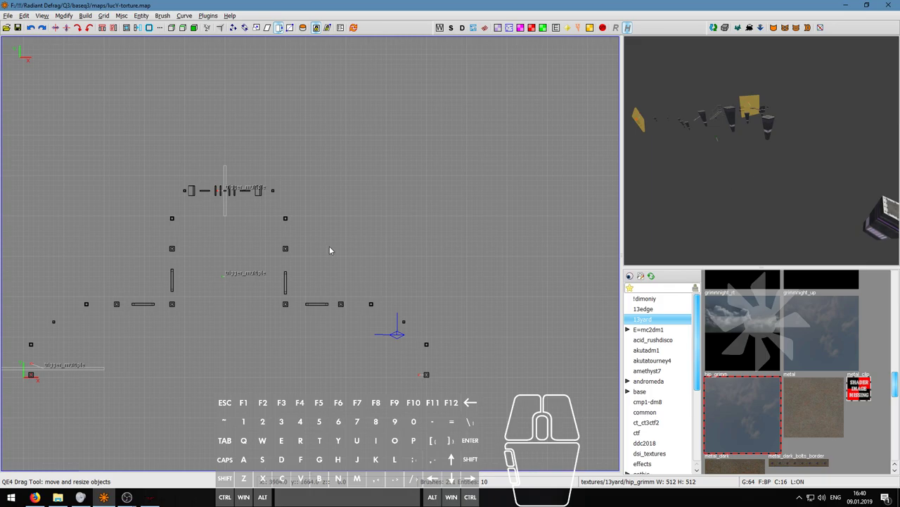
Step: Select all platforms and the trigger on the +X half of the course and shift them about 128 units along +X
scroll(362, 292, up, 1)
right_drag(362, 293, 335, 273)
shift+right_drag(214, 132, 452, 381)
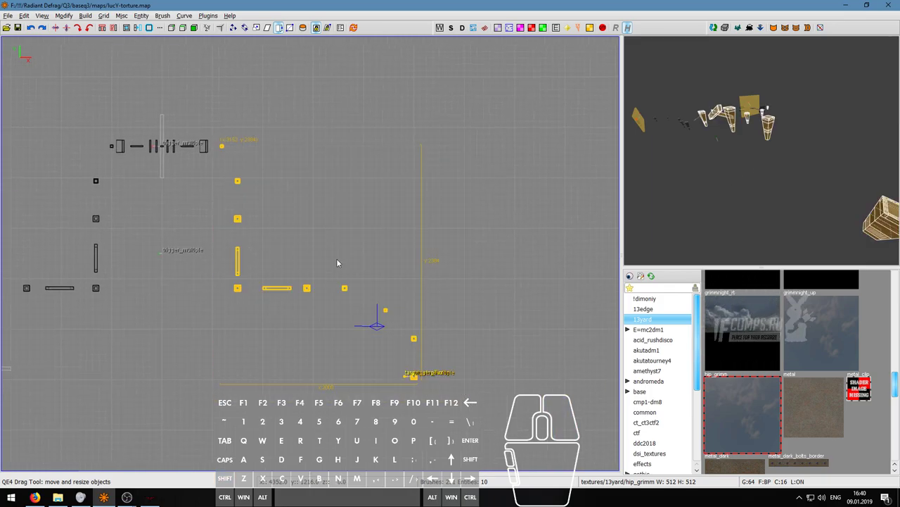
scroll(246, 166, up, 3)
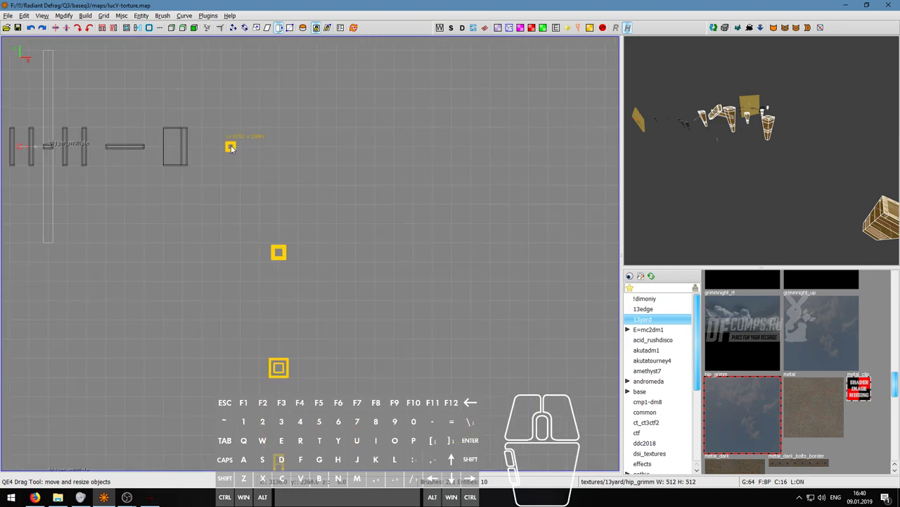
scroll(231, 149, down, 2)
scroll(257, 186, up, 2)
drag(262, 187, 298, 188)
scroll(439, 223, down, 4)
right_drag(439, 225, 415, 191)
scroll(288, 195, up, 2)
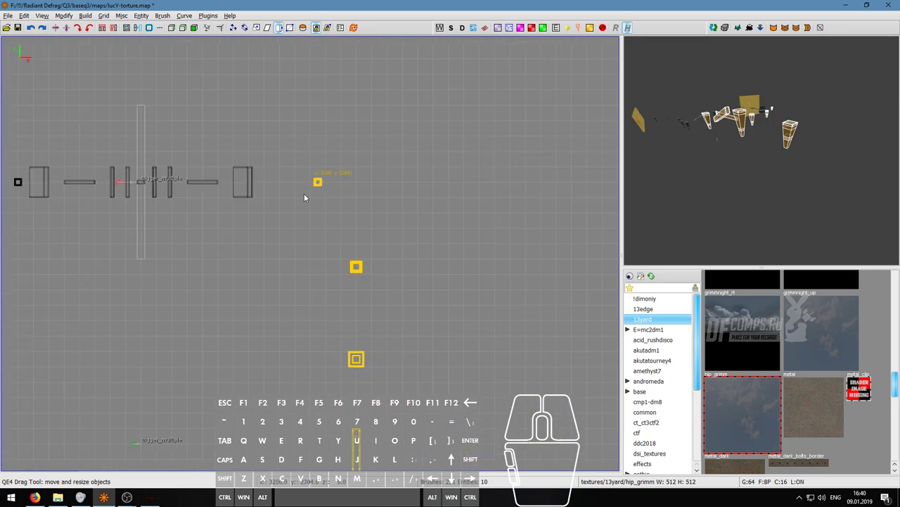
Step: Move the selected half of the course farther along +X, away from the central obstacles, and clear the selection
right_drag(208, 212, 236, 219)
scroll(349, 254, down, 4)
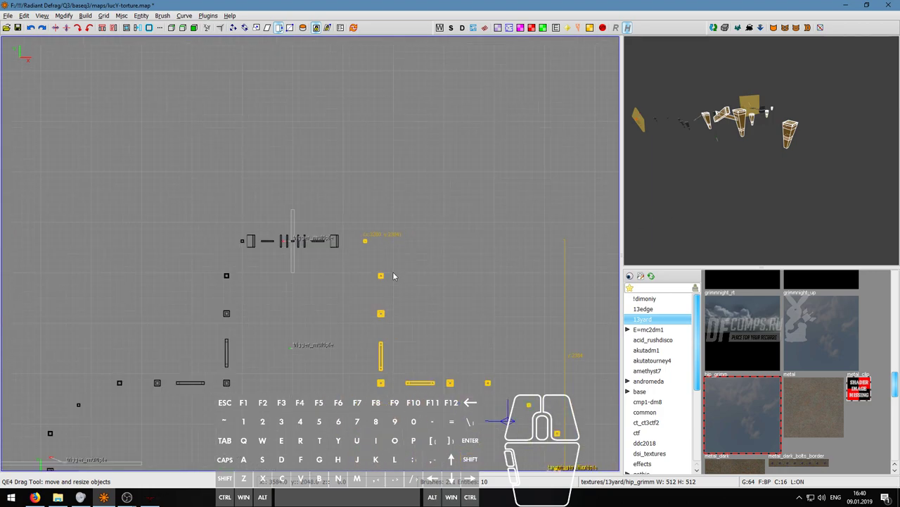
right_drag(383, 281, 314, 197)
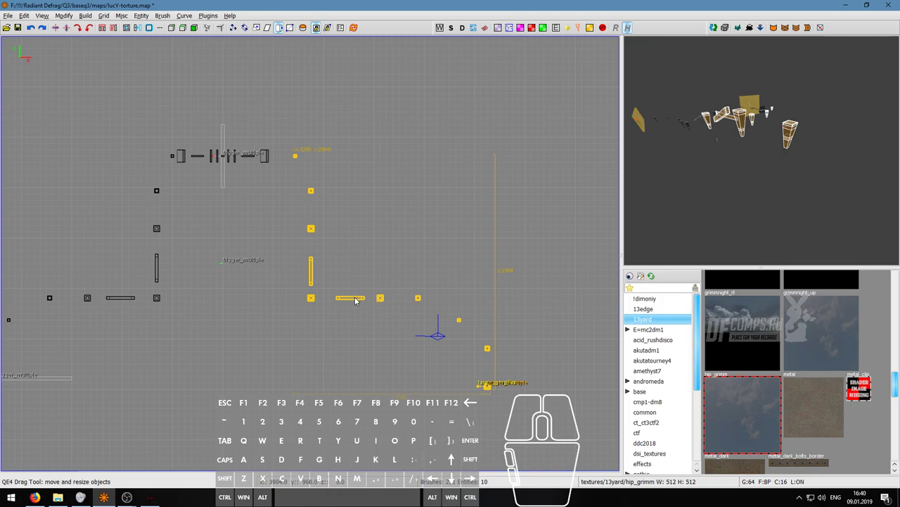
drag(355, 301, 422, 301)
scroll(233, 254, up, 1)
right_drag(233, 253, 371, 346)
key(Escape)
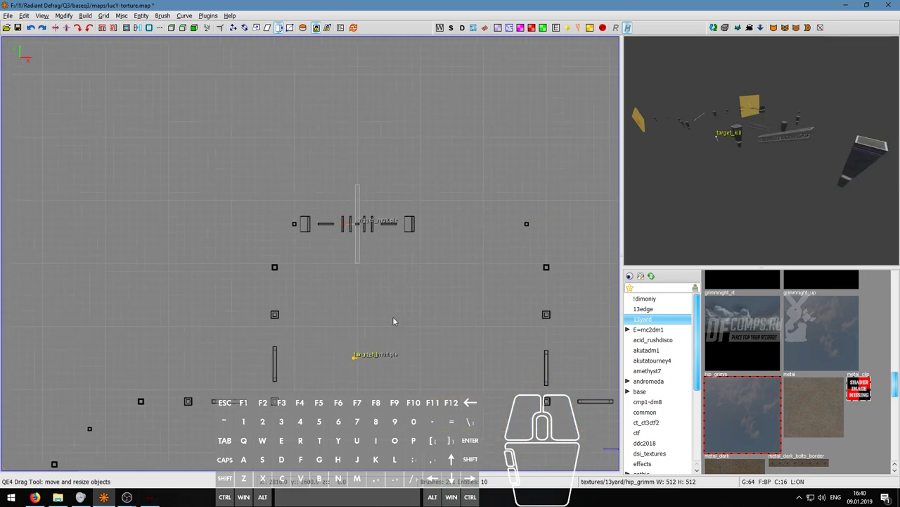
Step: Move the wedge platform at the +X end of the central row outward along +X, near the small corner platform, and clear the selection
scroll(411, 287, up, 3)
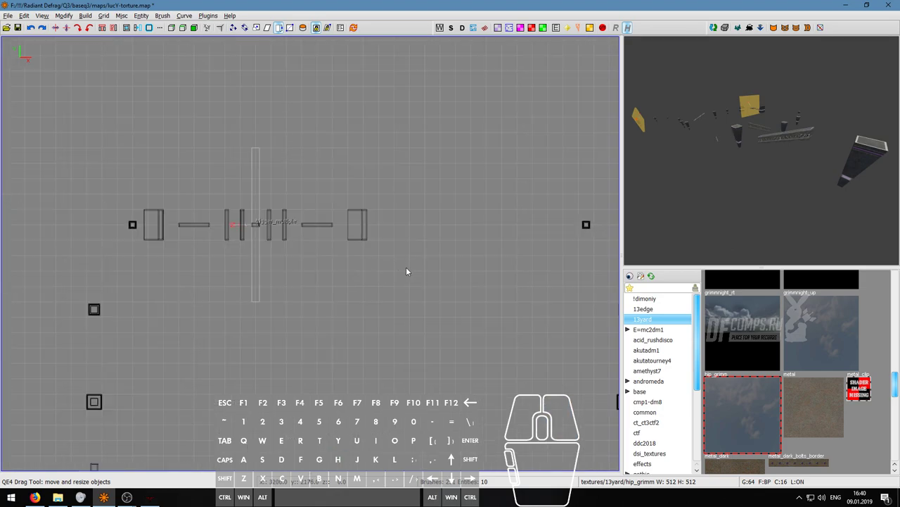
scroll(401, 278, down, 1)
shift+right_drag(375, 267, 330, 199)
mouse_move(355, 235)
mouse_down()
mouse_move(510, 233)
mouse_move(455, 237)
mouse_up()
right_click(707, 185)
key(w)
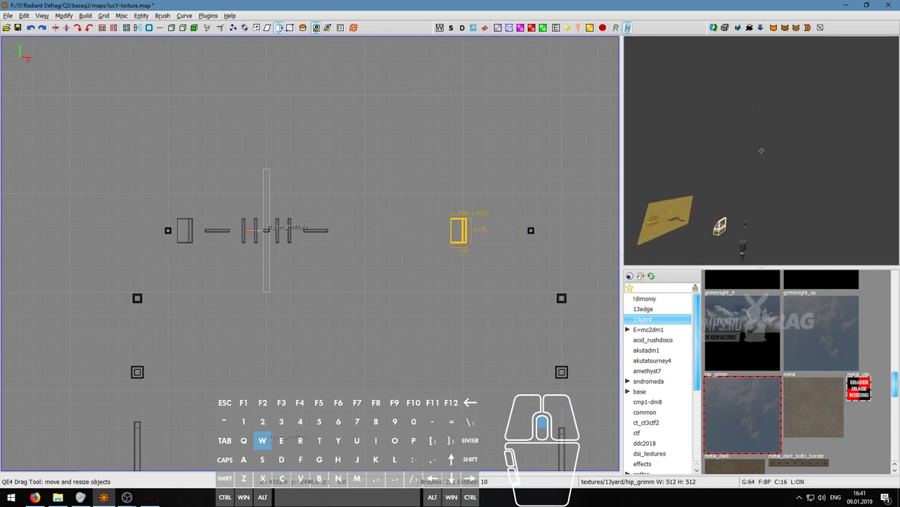
key(a)
key(s)
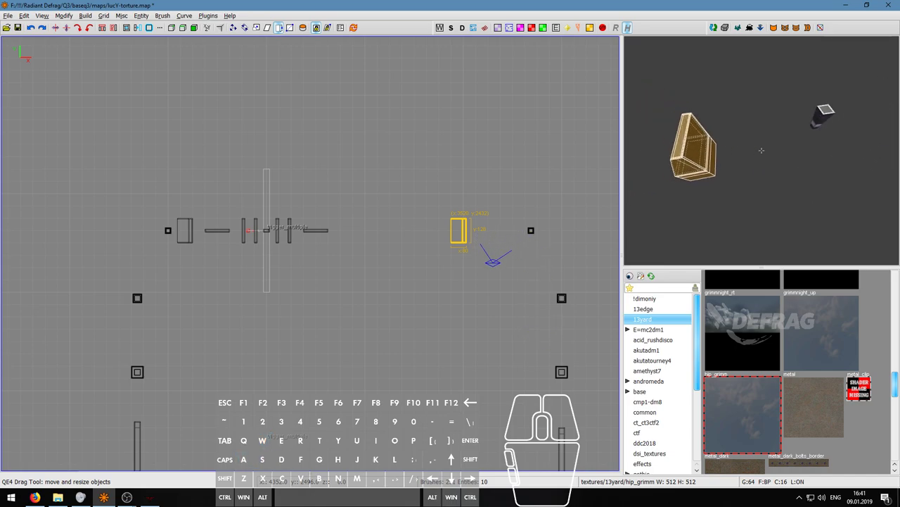
key(w)
drag(457, 231, 466, 231)
scroll(458, 239, up, 1)
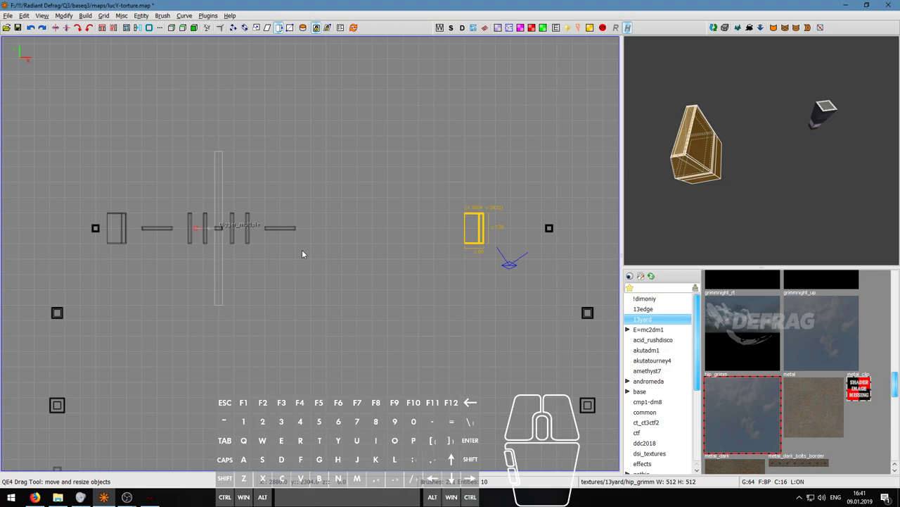
key(Escape)
Step: Move the row's +X flat bar outward along +X, leaving a small gap before the wedge platform, and clear the selection
shift+click(285, 229)
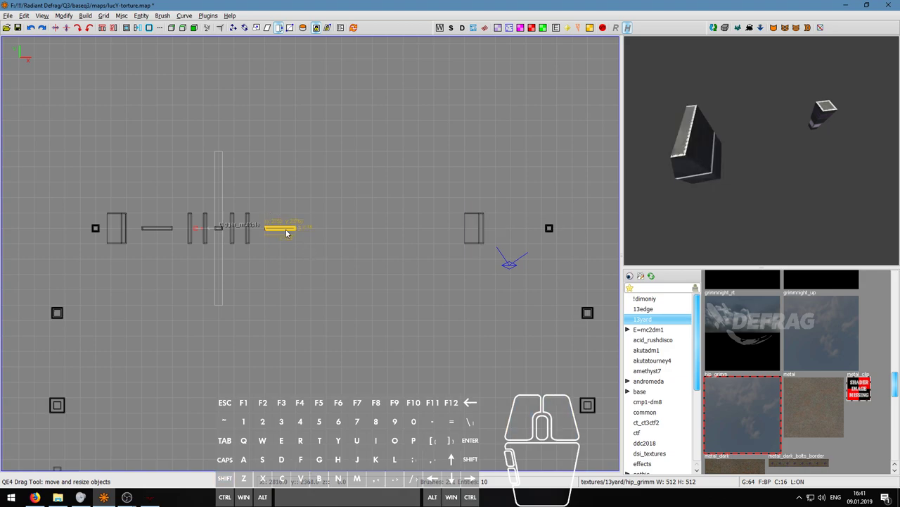
shift+right_drag(315, 243, 260, 213)
drag(283, 230, 433, 233)
right_click(689, 141)
key(a)
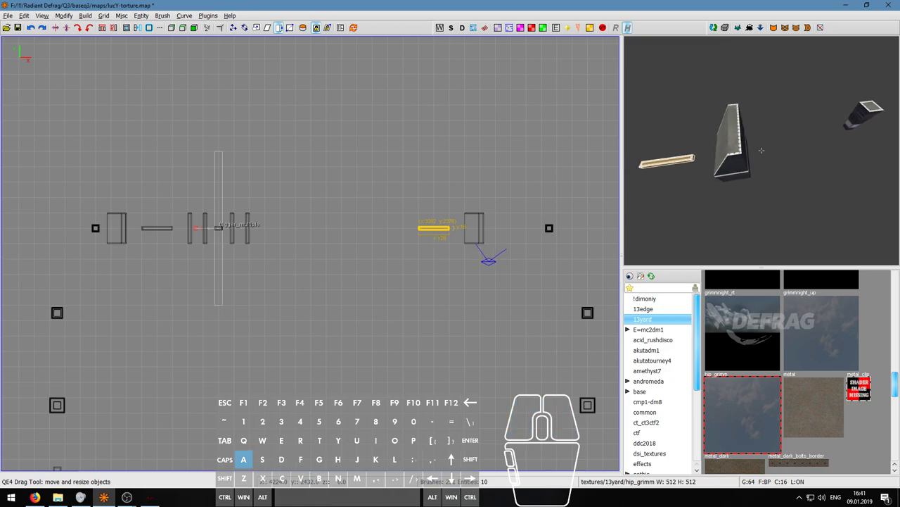
key(w)
key(d)
right_click(762, 151)
drag(448, 232, 432, 233)
key(Escape)
Step: Spread the two crosswise bars on the +X side of the central trigger farther along +X, with a gap between them
shift+right_drag(258, 245, 246, 214)
drag(249, 230, 358, 228)
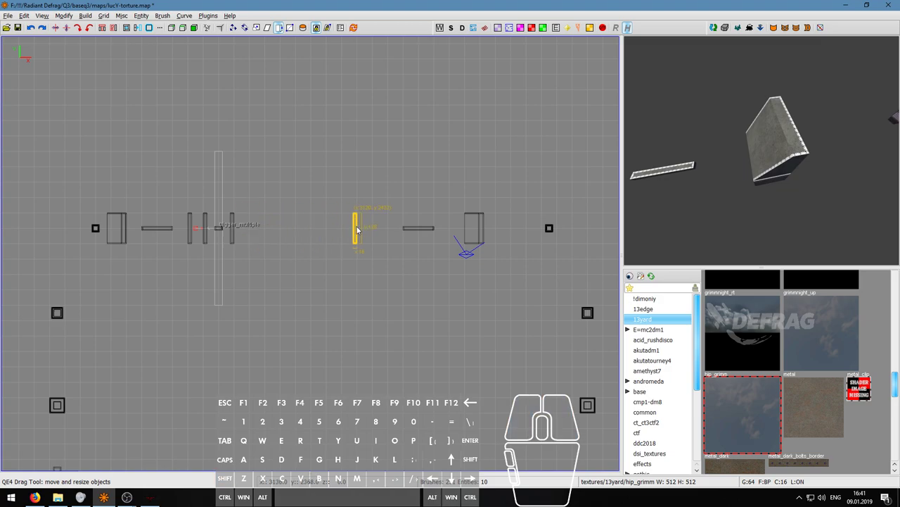
key(Escape)
shift+right_drag(246, 245, 233, 217)
drag(234, 227, 314, 225)
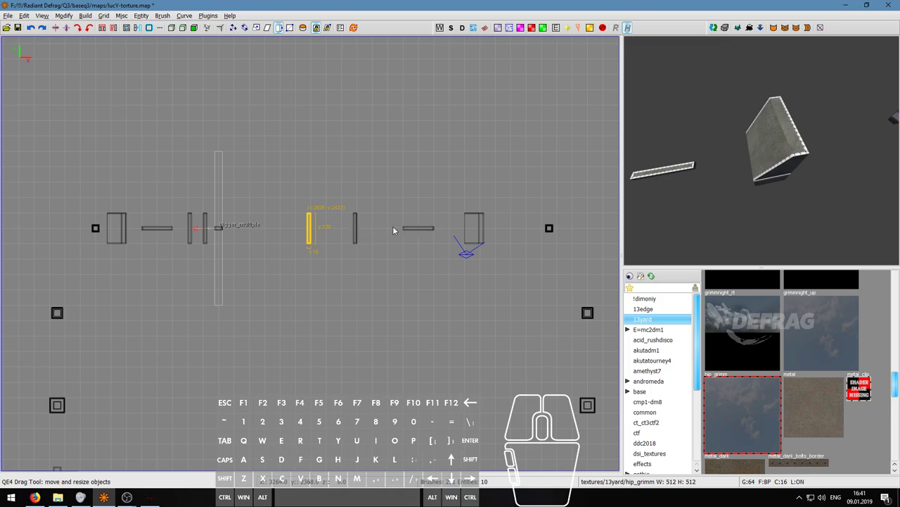
Step: Select the tall central trigger_multiple with its small block and target, and shift them along +X toward the moved bars
shift+right_drag(249, 337, 213, 143)
click(279, 244)
mouse_move(254, 319)
shift+right_down()
mouse_move(204, 143)
mouse_move(211, 137)
shift+right_up()
mouse_move(222, 238)
mouse_down()
mouse_move(283, 238)
mouse_move(268, 237)
mouse_up()
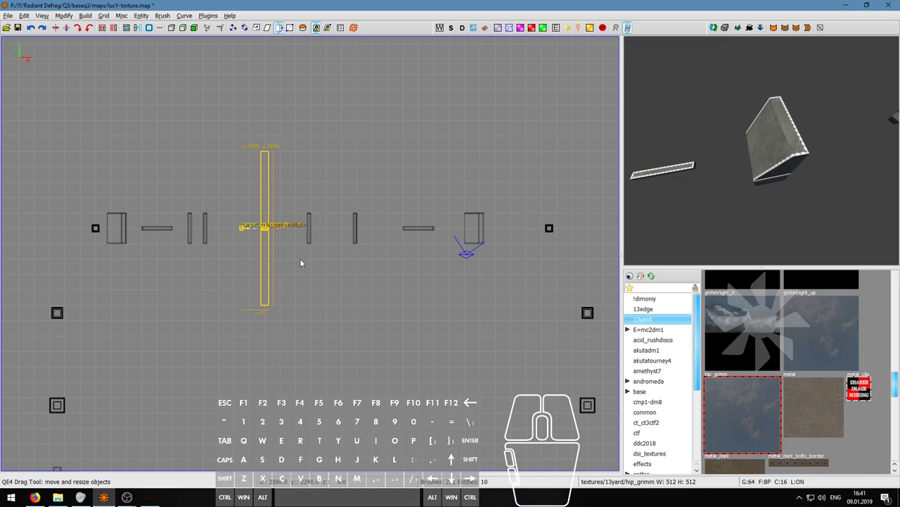
Step: Move the inner crosswise bar on the -X side slightly toward the central trigger and clear the selection
right_drag(294, 265, 411, 273)
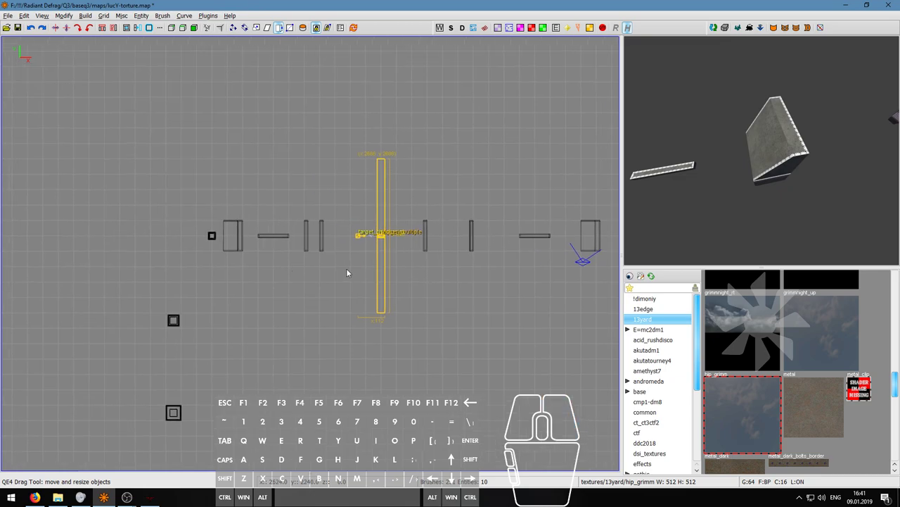
shift+right_drag(344, 268, 318, 207)
drag(328, 246, 335, 246)
key(ctrl+z)
click(340, 289)
shift+right_drag(341, 269, 320, 200)
drag(323, 238, 336, 241)
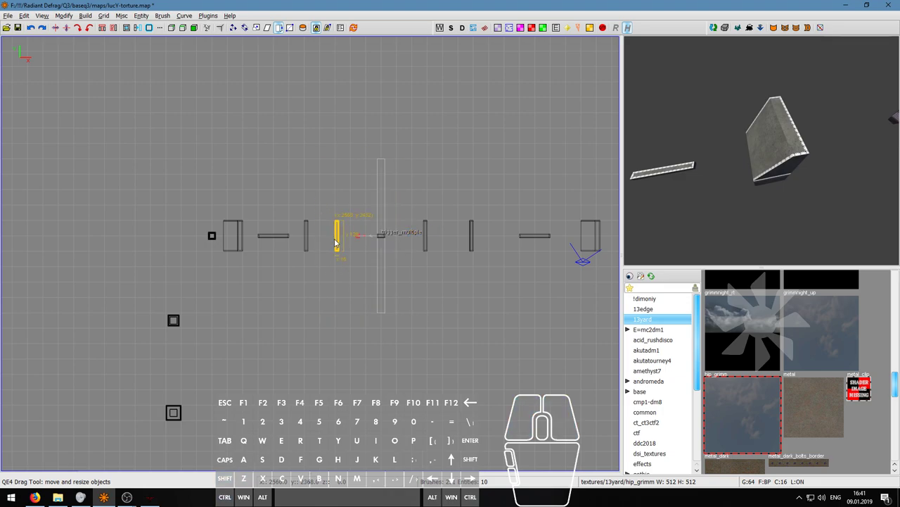
click(316, 263)
shift+right_drag(317, 262, 295, 237)
scroll(349, 274, down, 1)
right_drag(382, 271, 308, 264)
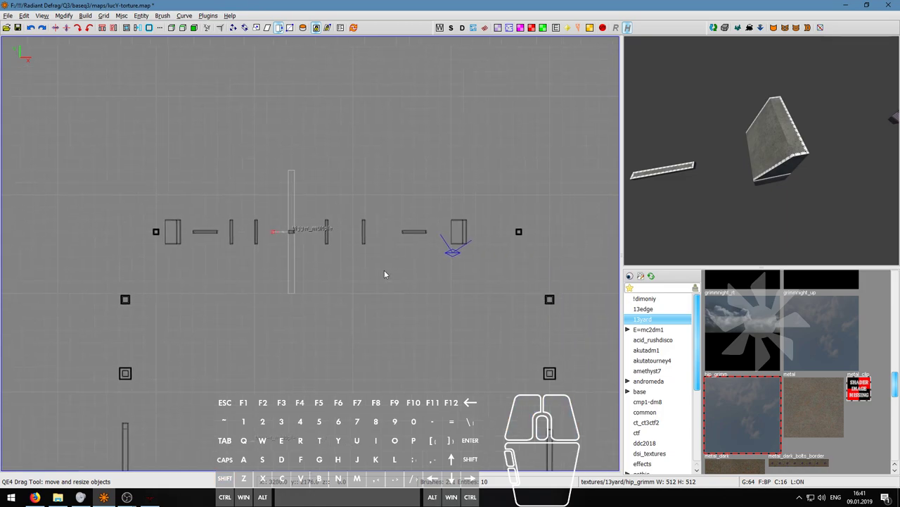
Step: Try moving the outer crosswise bar on the +X side back toward the trigger, undo the move and clear the selection
scroll(371, 261, up, 2)
shift+right_drag(371, 258, 355, 210)
drag(361, 217, 344, 224)
scroll(376, 266, down, 1)
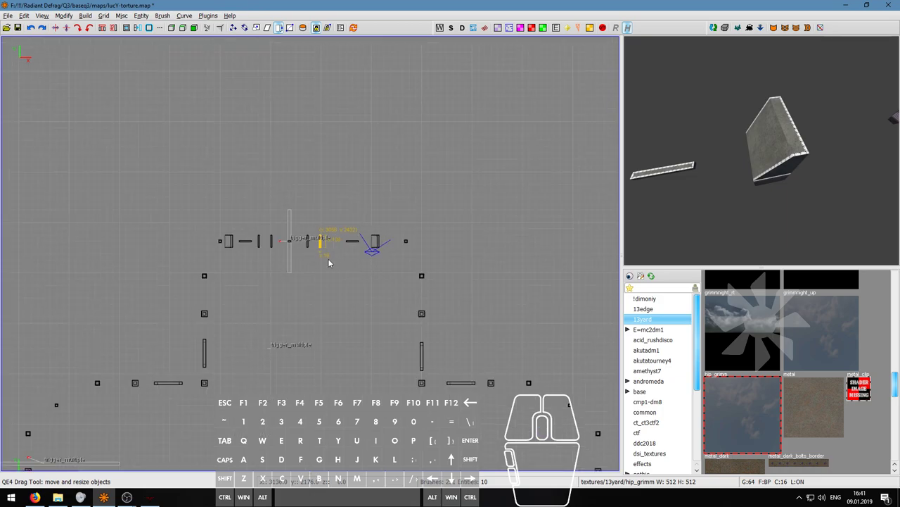
scroll(328, 260, up, 2)
key(ctrl+z)
scroll(329, 259, down, 1)
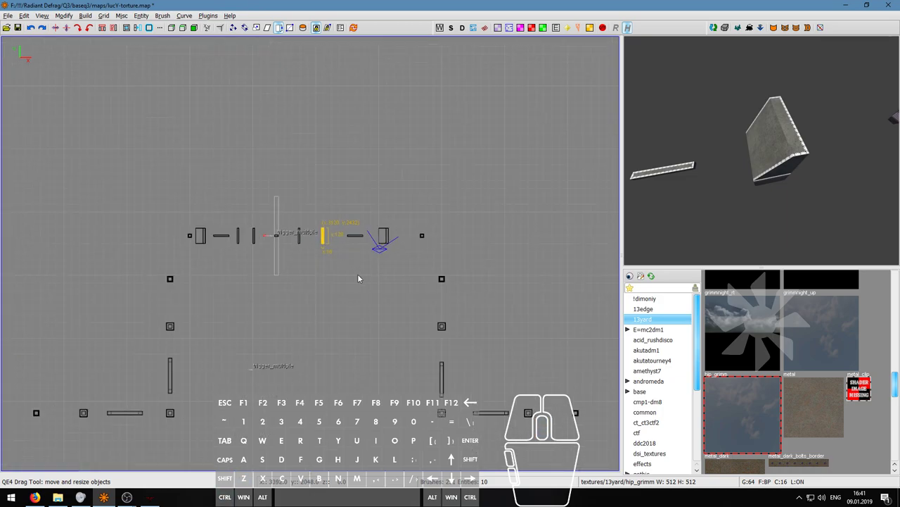
key(Escape)
Step: Try shifting the central trigger and most of the +X half slightly along +X, undo it and clear the selection
shift+right_drag(259, 179, 427, 328)
mouse_move(427, 333)
shift+mouse_down()
mouse_move(583, 460)
mouse_move(595, 448)
shift+mouse_up()
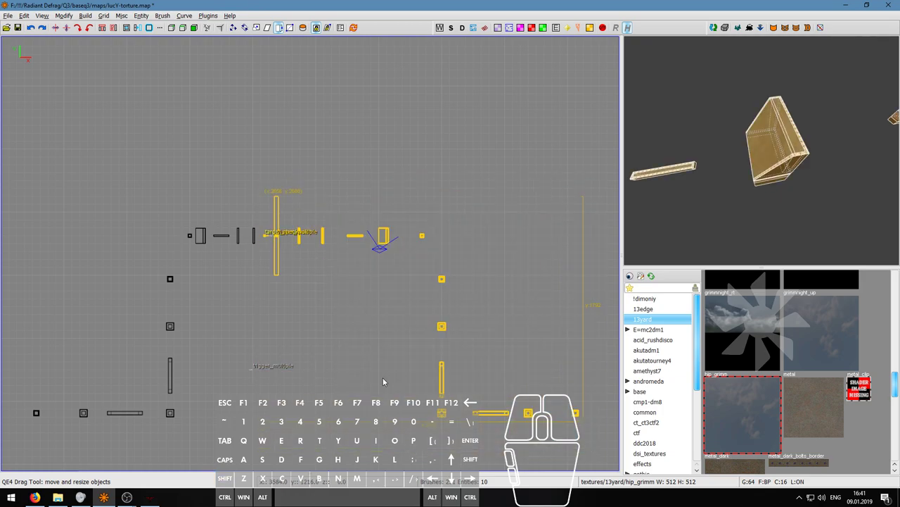
drag(383, 239, 392, 240)
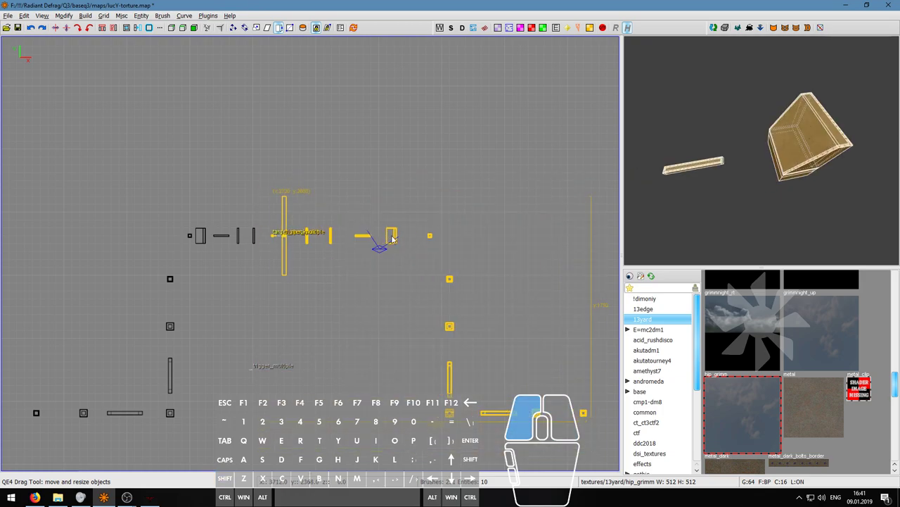
scroll(423, 276, down, 2)
key(ctrl+z)
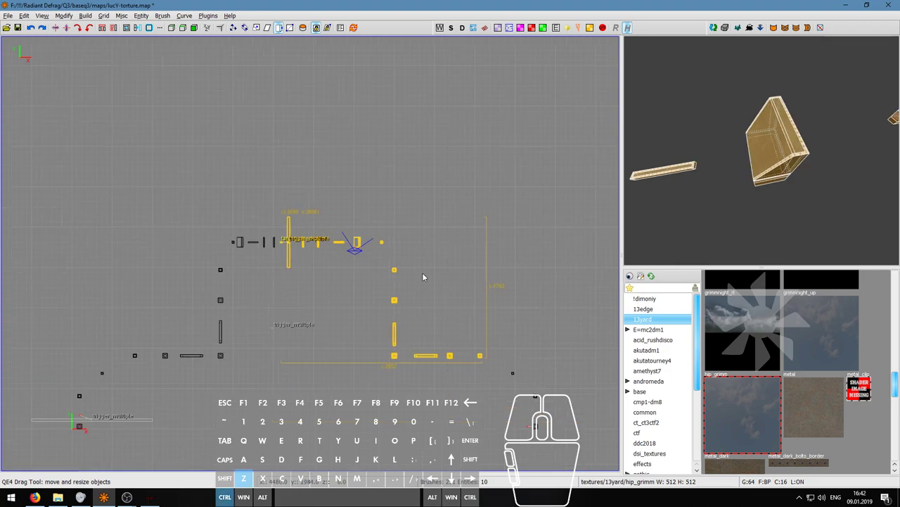
click(338, 263)
shift+right_drag(275, 196, 385, 293)
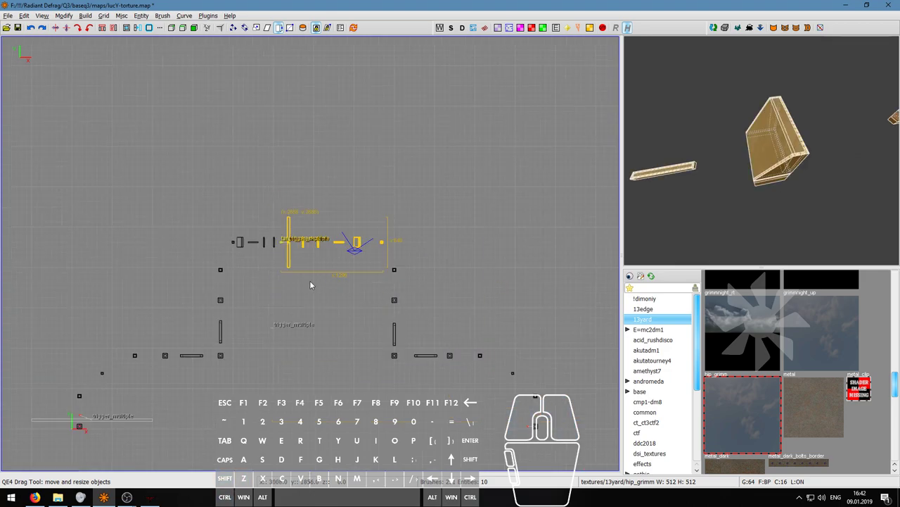
key(Escape)
Step: Select the central trigger and the entire +X half of the course, shift them farther along +X and clear the selection
shift+right_drag(275, 201, 562, 447)
shift+drag(563, 451, 563, 451)
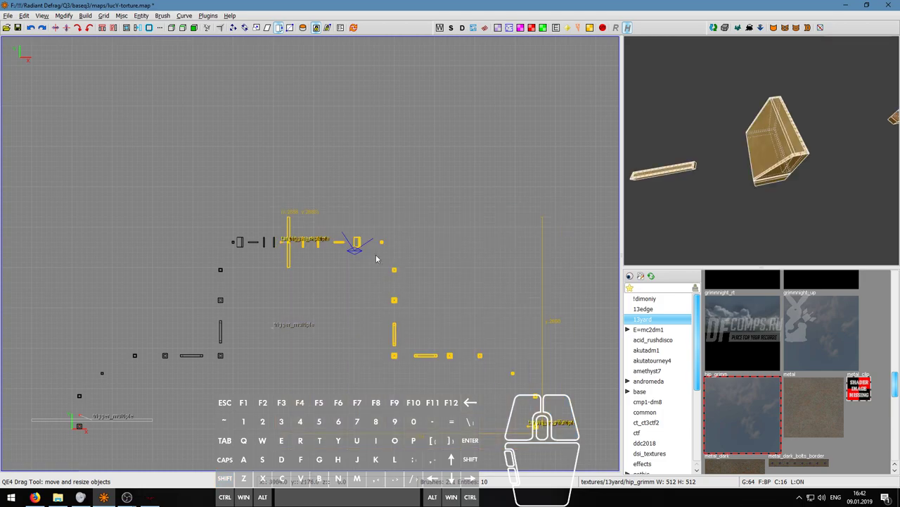
scroll(299, 240, up, 3)
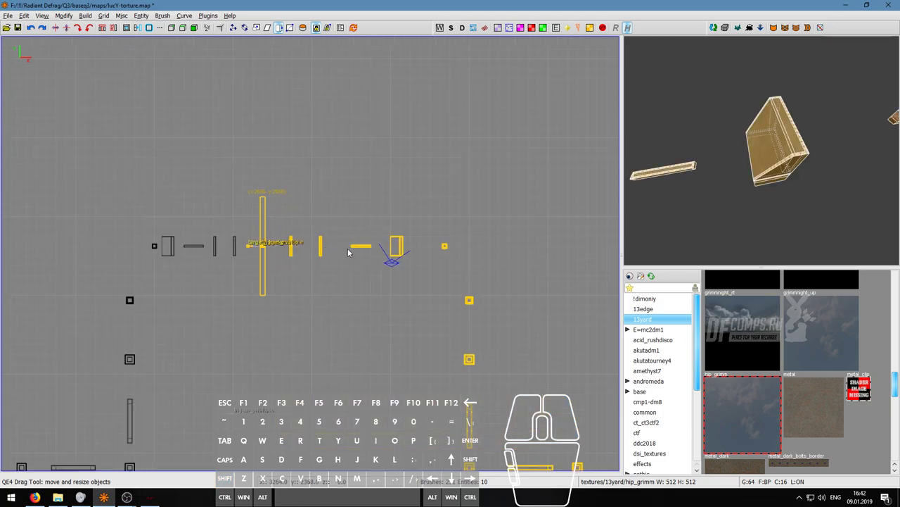
mouse_move(399, 247)
mouse_down()
mouse_move(454, 250)
mouse_move(444, 251)
mouse_up()
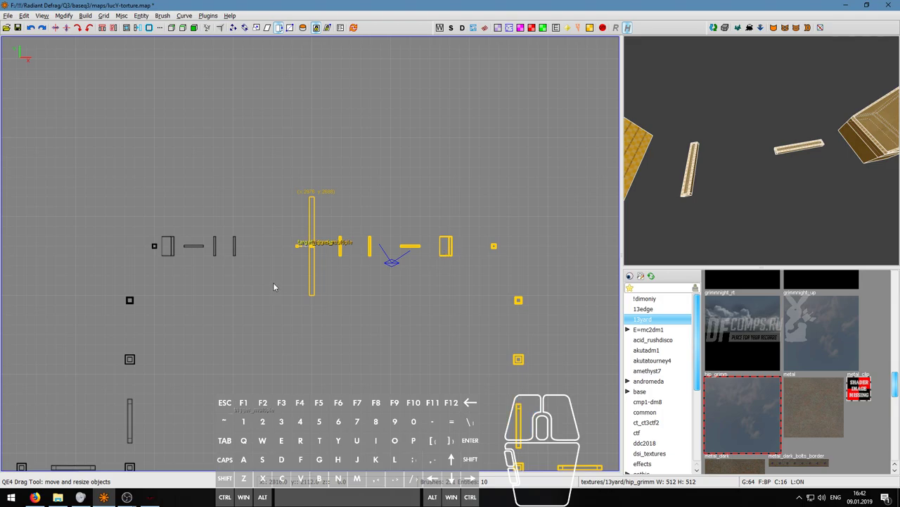
right_drag(276, 277, 285, 266)
scroll(268, 255, up, 2)
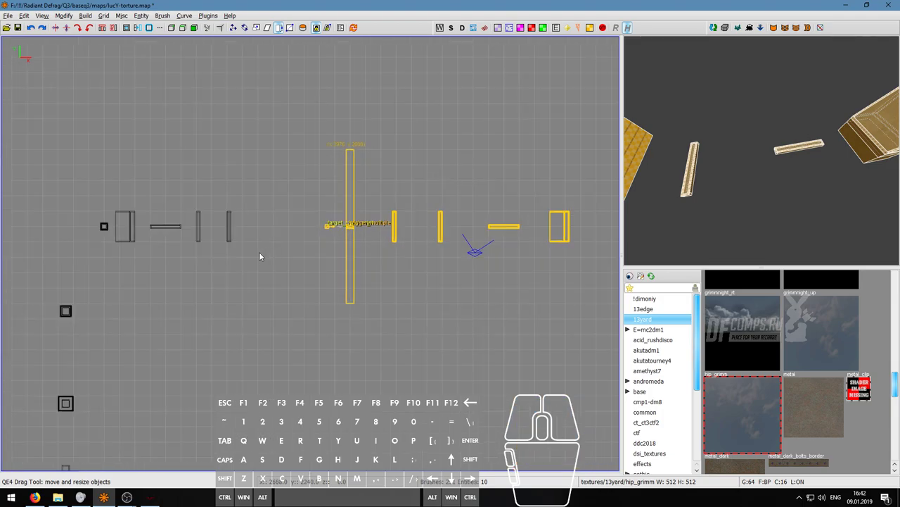
key(Escape)
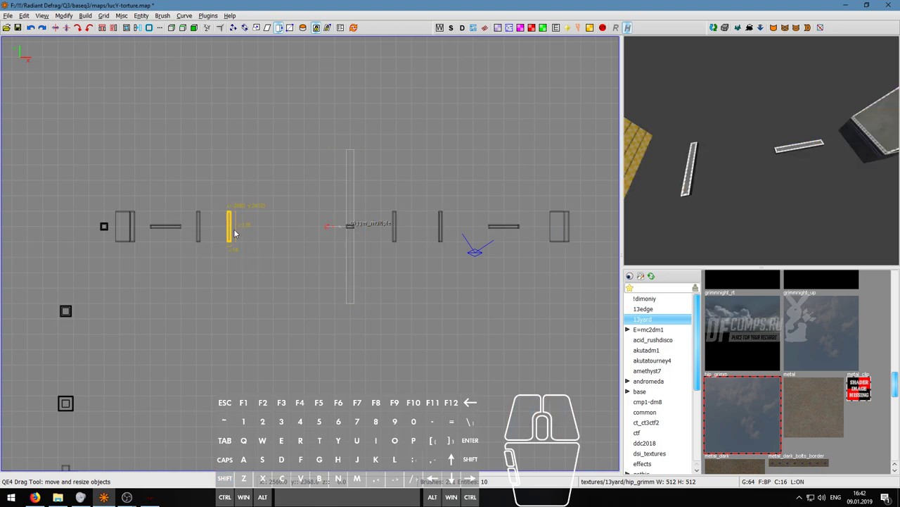
Step: Move the crosswise bars and the flat bar on the row's -X side toward the central trigger to spread their gaps
right_click(204, 225)
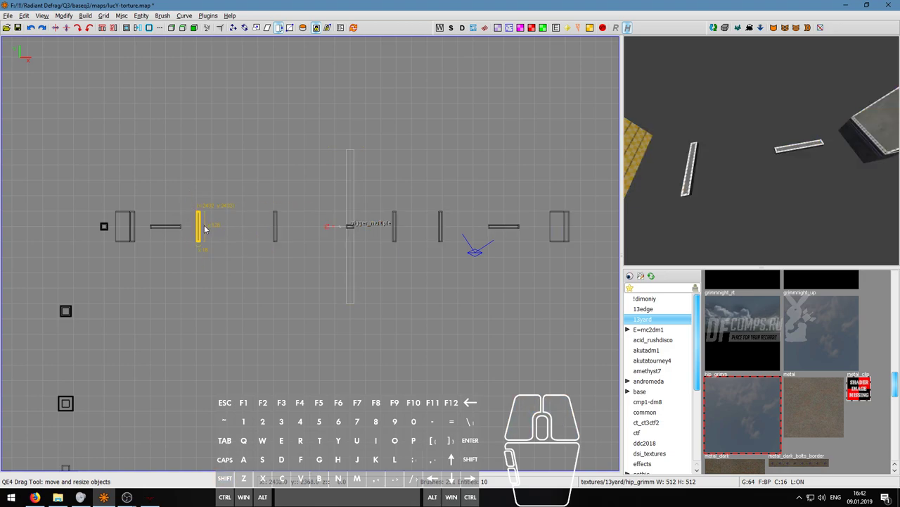
shift+right_drag(153, 204, 152, 205)
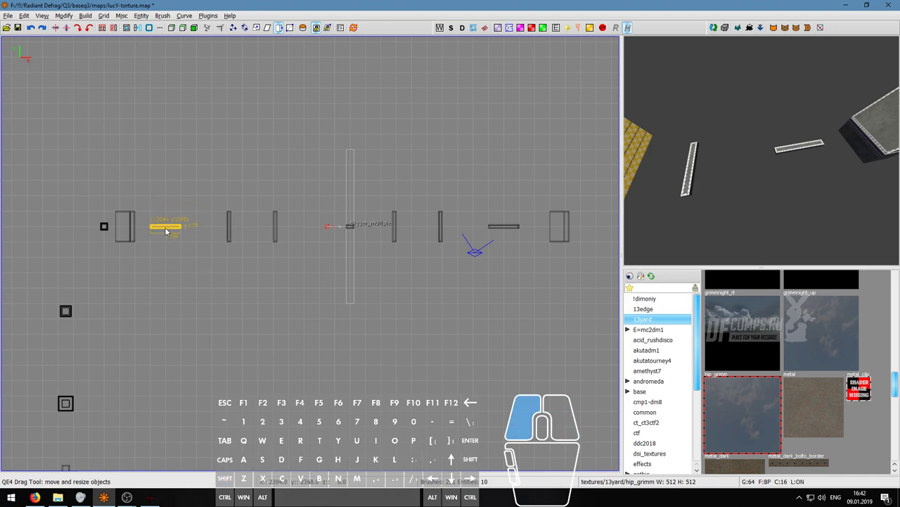
shift+click(235, 234)
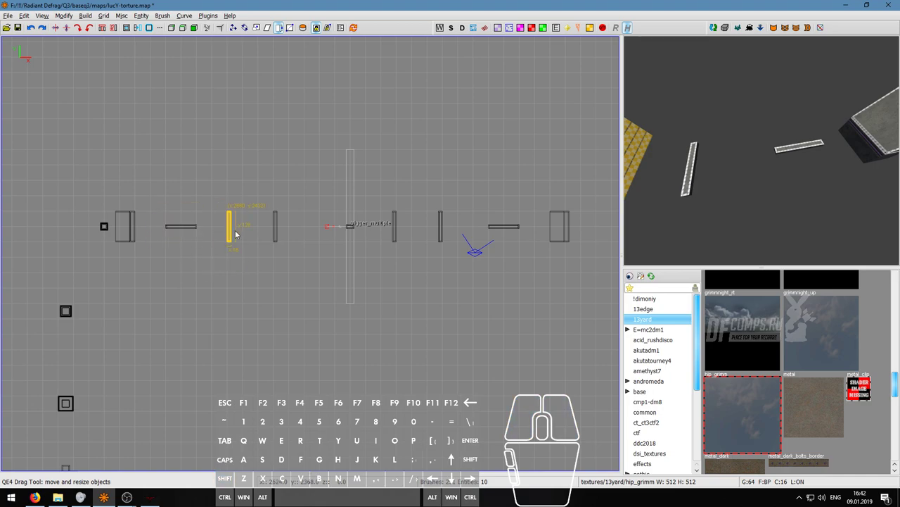
shift+click(274, 229)
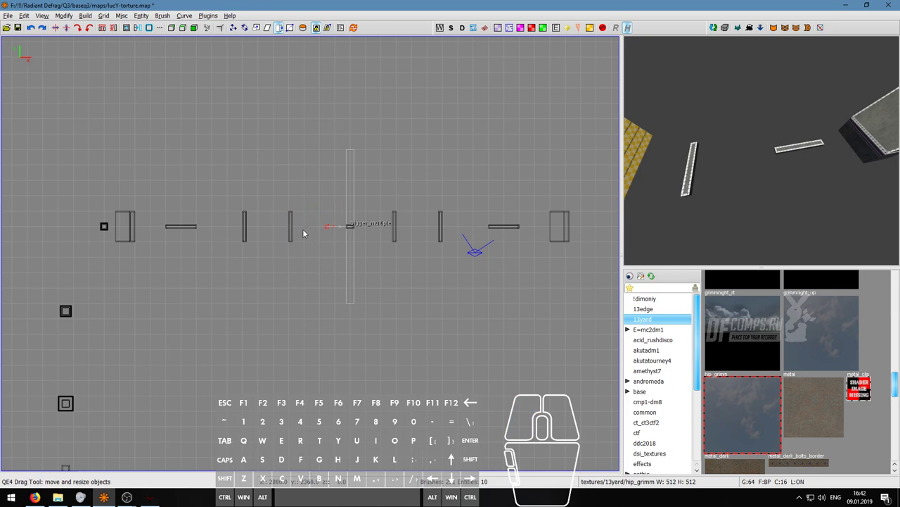
Step: Select the central trigger with the +X half of the course, nudge them back slightly along -X and clear the selection
scroll(337, 232, down, 5)
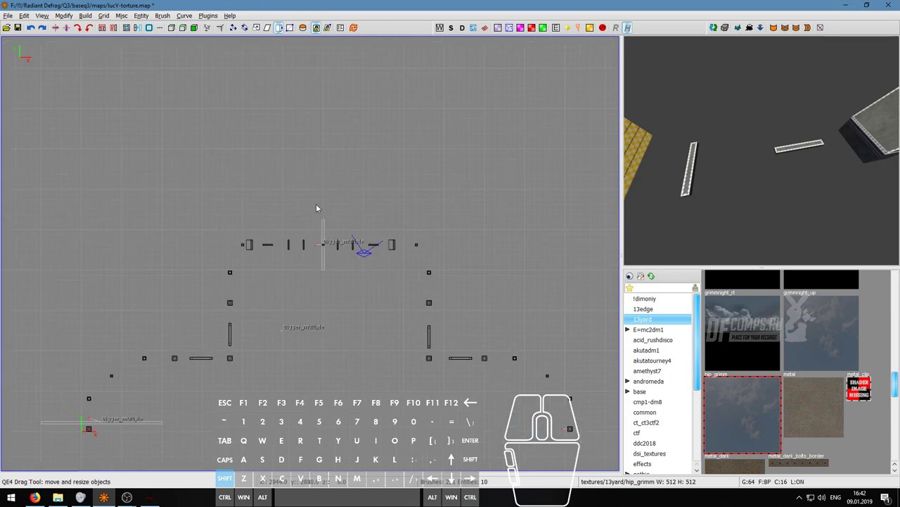
right_drag(380, 256, 311, 225)
mouse_move(238, 180)
shift+right_down()
mouse_move(457, 356)
mouse_move(491, 365)
shift+right_up()
scroll(265, 218, up, 5)
scroll(230, 218, up, 2)
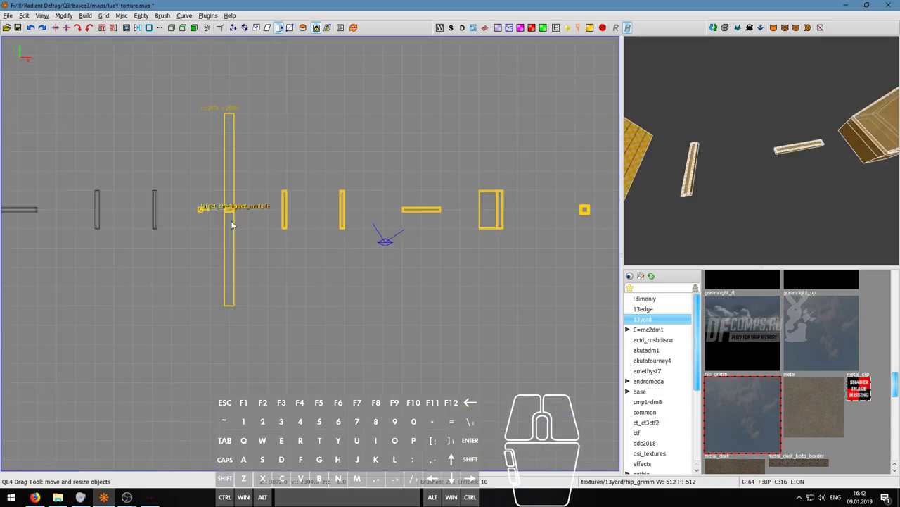
drag(230, 223, 220, 226)
scroll(220, 226, down, 2)
scroll(220, 225, down, 3)
key(Escape)
Step: Look over the respaced platforms in the 3D view and unhide the room's brushes and the floor trigger
right_click(703, 211)
key(s)
key(a)
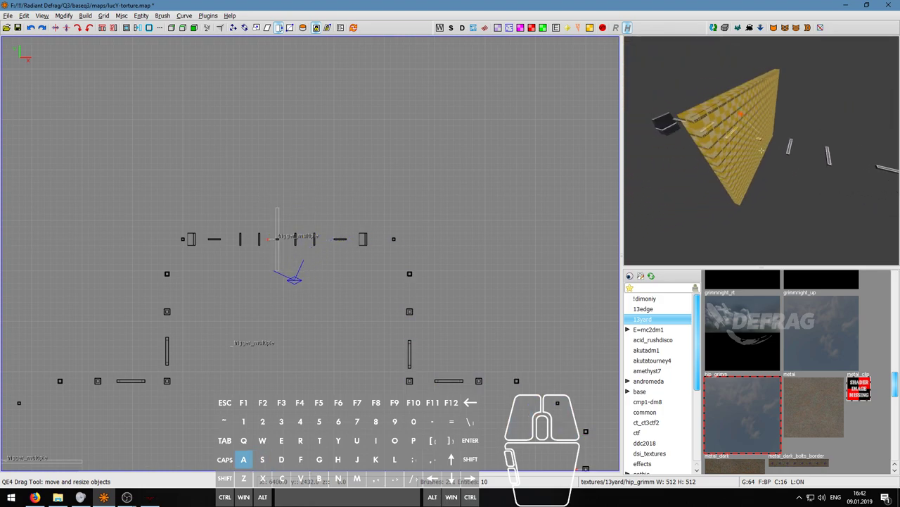
key(d)
right_click(762, 151)
scroll(399, 211, down, 4)
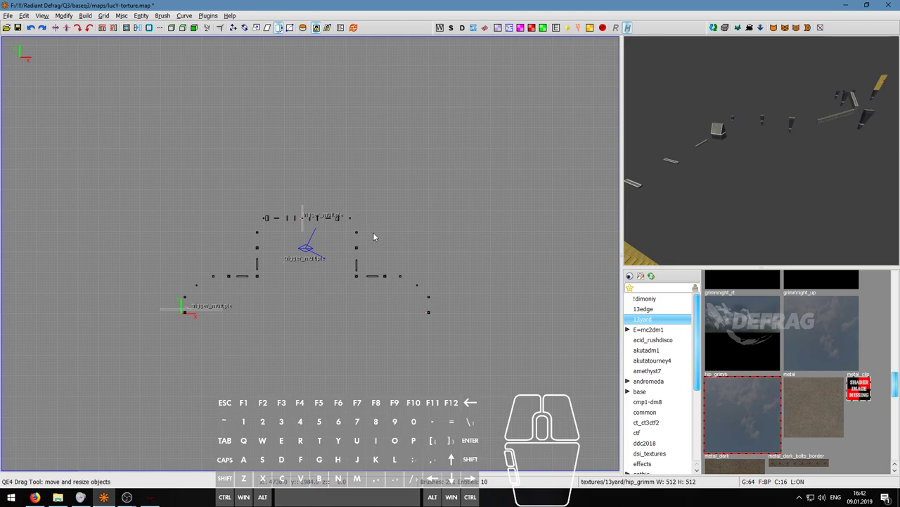
key(shift+h)
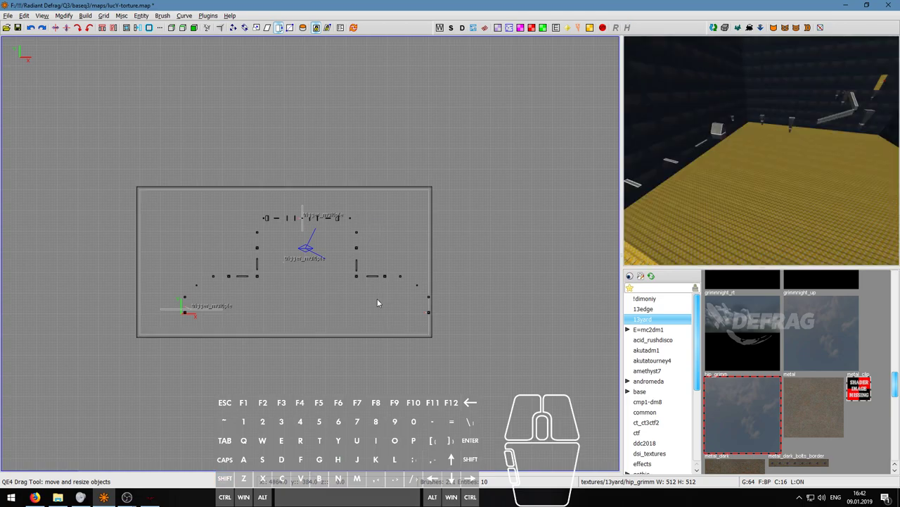
Step: Examine how the widened course fits inside the room, especially the last platforms near the +X wall
right_click(749, 174)
key(w)
key(d)
key(s)
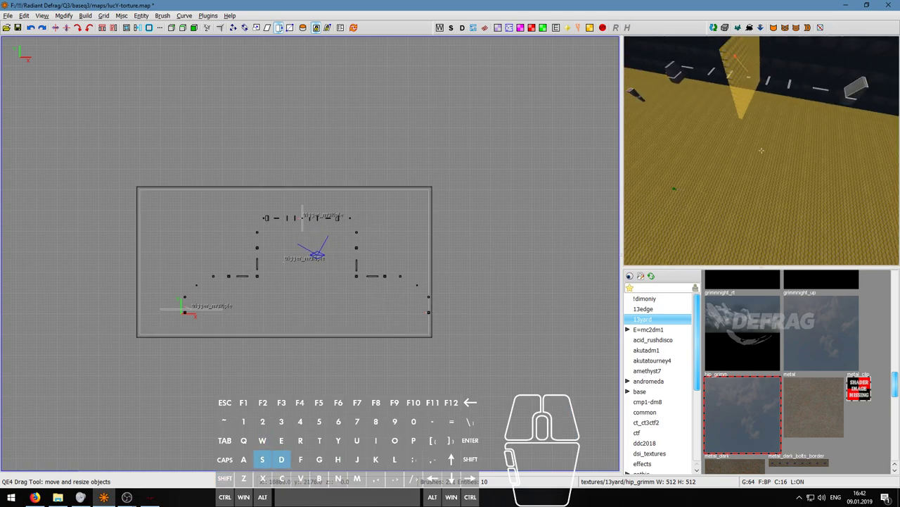
scroll(397, 338, up, 2)
scroll(447, 304, up, 2)
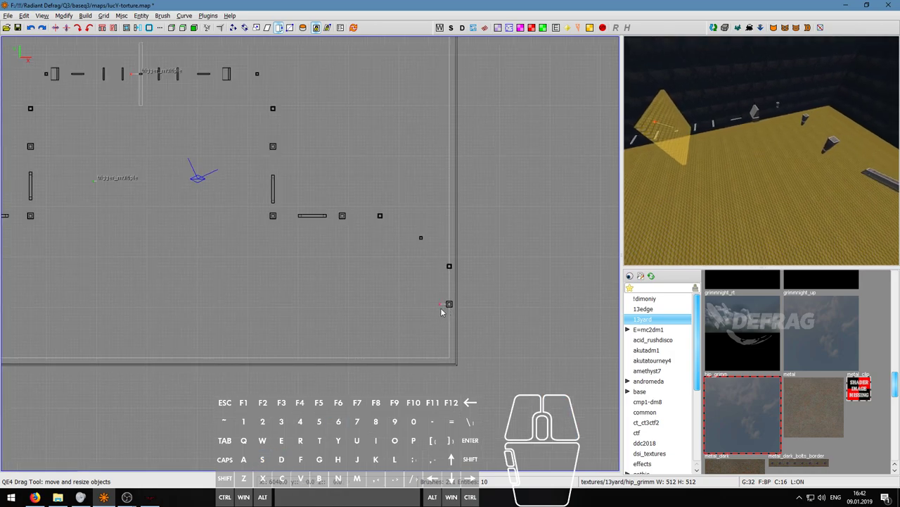
scroll(442, 309, down, 3)
Step: Select the wall, floor and ceiling brushes of the existing room and hide them so the floor trigger is exposed
right_click(703, 145)
key(s)
right_click(761, 151)
shift+click(761, 147)
shift+click(835, 140)
shift+click(816, 62)
right_click(814, 65)
right_click(761, 151)
shift+click(761, 150)
right_click(762, 150)
right_click(762, 150)
shift+click(736, 167)
right_click(736, 168)
key(w)
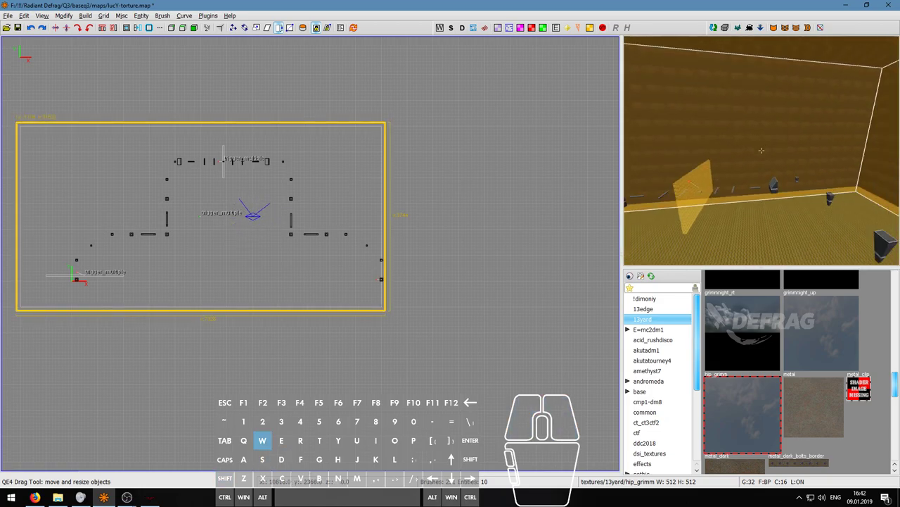
key(d)
right_click(761, 150)
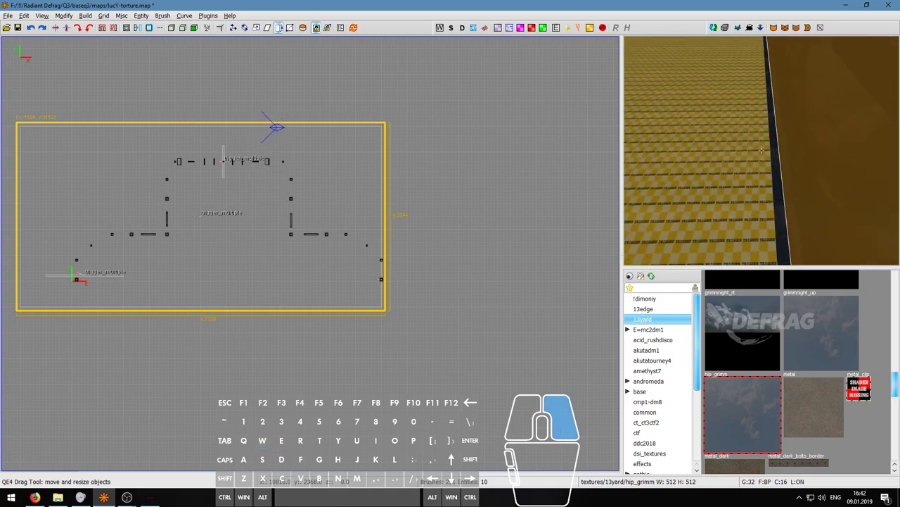
shift+click(775, 152)
scroll(354, 192, down, 4)
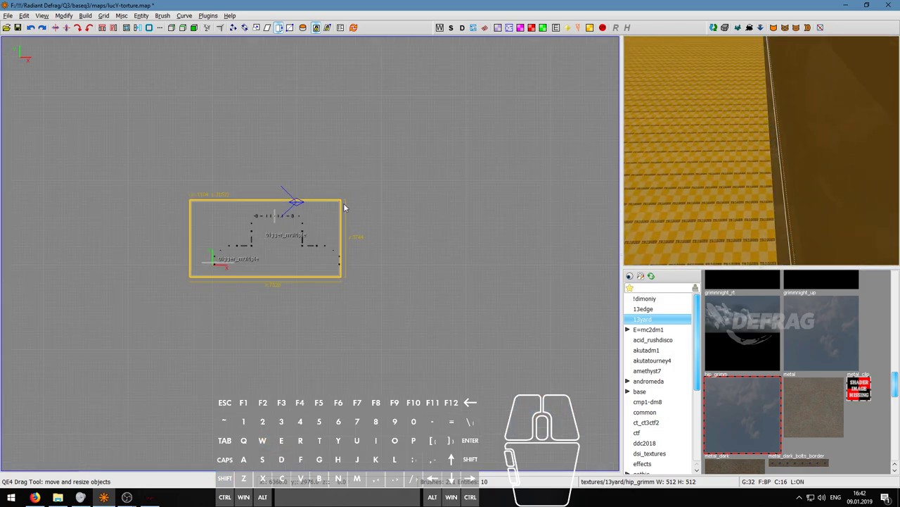
key(Escape)
Step: Select the floor trigger and extend its +X side well past the last platforms
right_click(761, 149)
key(s)
key(a)
right_click(761, 150)
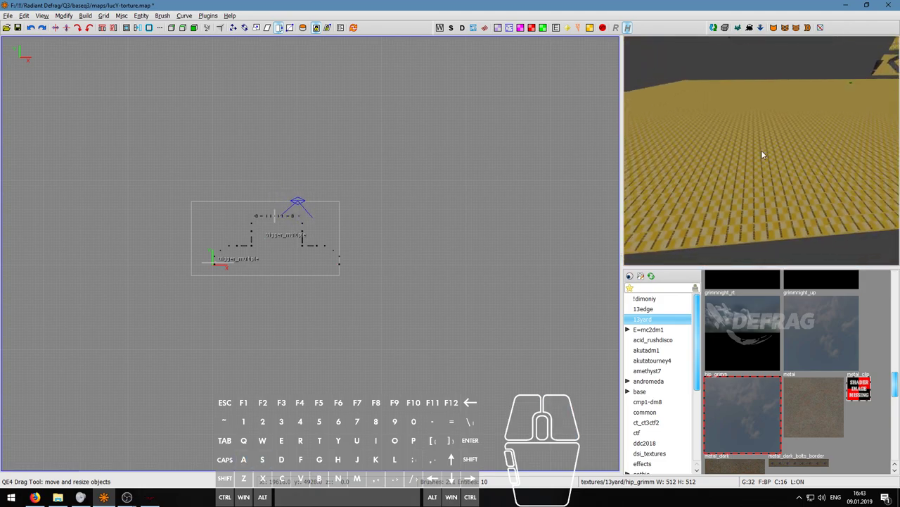
shift+click(761, 150)
scroll(301, 259, down, 3)
scroll(299, 255, up, 5)
scroll(298, 249, up, 3)
right_drag(343, 251, 297, 280)
scroll(373, 266, down, 2)
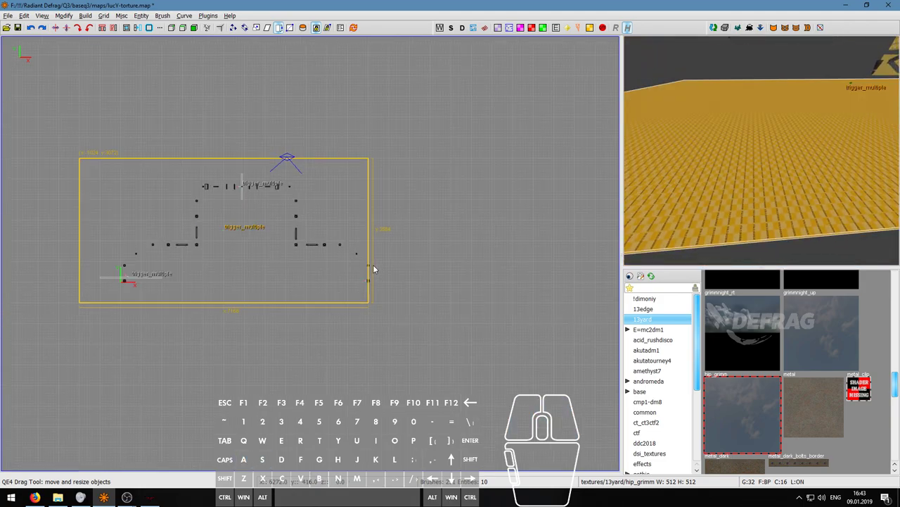
drag(417, 272, 457, 274)
Step: Examine how the extended floor trigger covers the course in the 3D and plan views
right_click(784, 197)
key(s)
key(d)
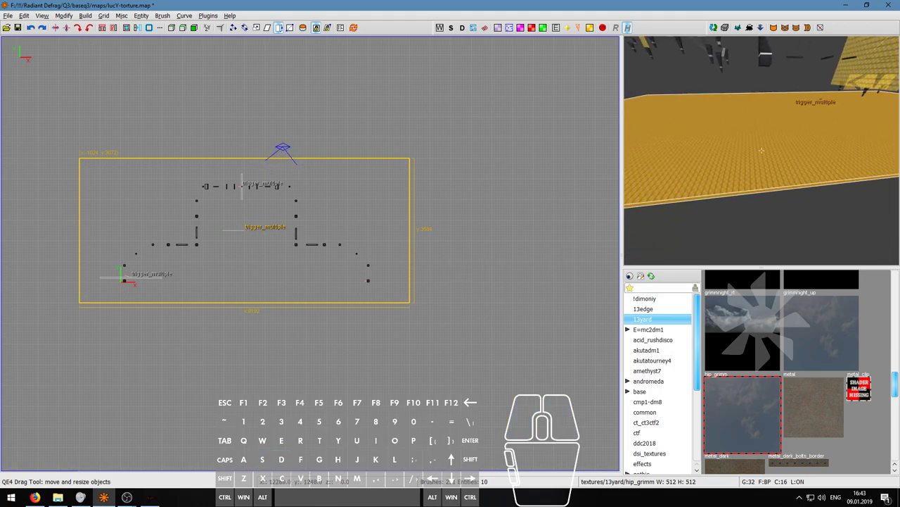
key(w)
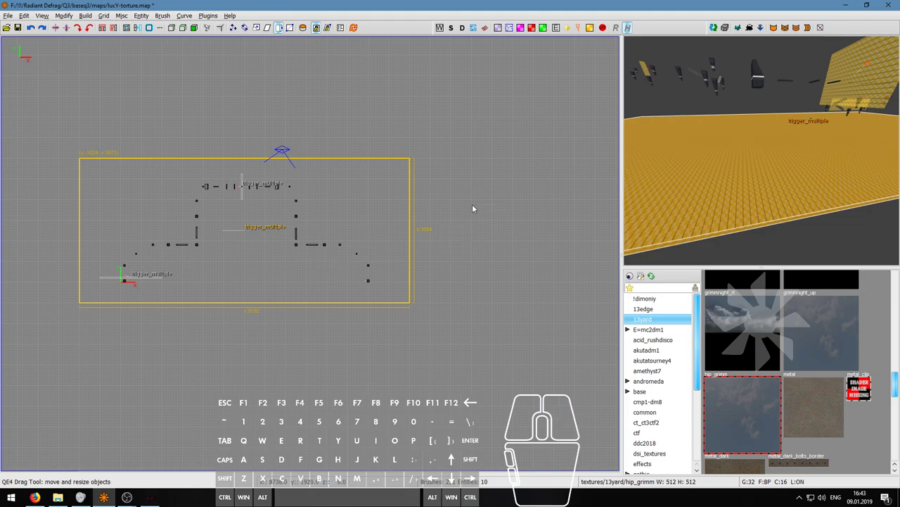
right_click(704, 190)
key(w)
right_click(703, 190)
scroll(230, 278, down, 3)
scroll(292, 249, up, 4)
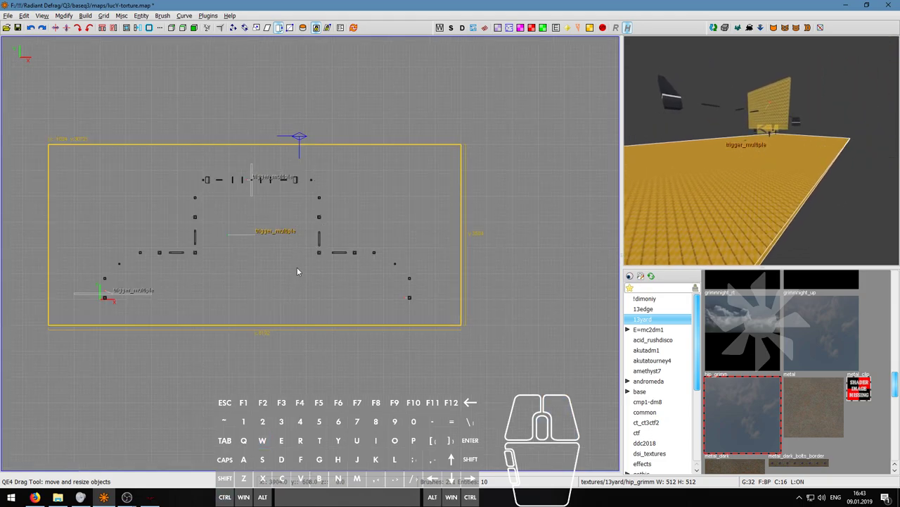
Step: Unhide the room, then select its old wall and ceiling brushes and delete them
key(Escape)
key(shift+h)
right_click(704, 211)
key(w)
key(a)
key(s)
right_click(762, 149)
shift+click(762, 144)
shift+click(705, 94)
shift+click(705, 93)
right_click(705, 96)
right_click(762, 150)
shift+click(728, 116)
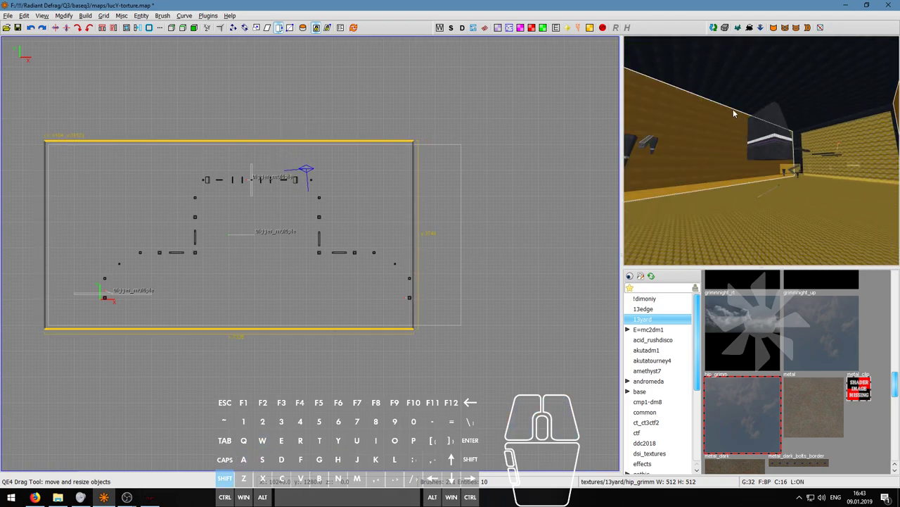
shift+click(763, 90)
key(w)
key(a)
key(w)
right_click(744, 142)
key(w)
key(s)
key(d)
right_click(762, 150)
shift+click(762, 150)
right_click(762, 150)
key(s)
right_click(762, 150)
shift+click(766, 147)
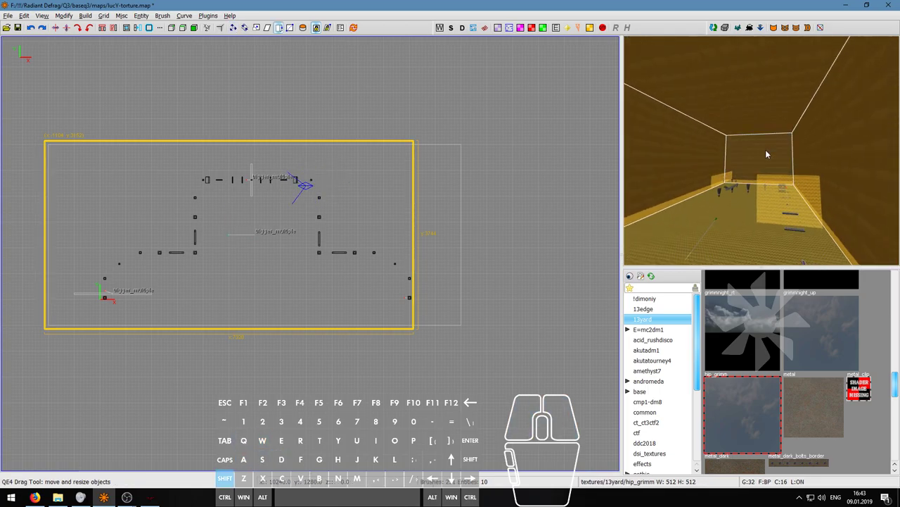
key(BackSpace)
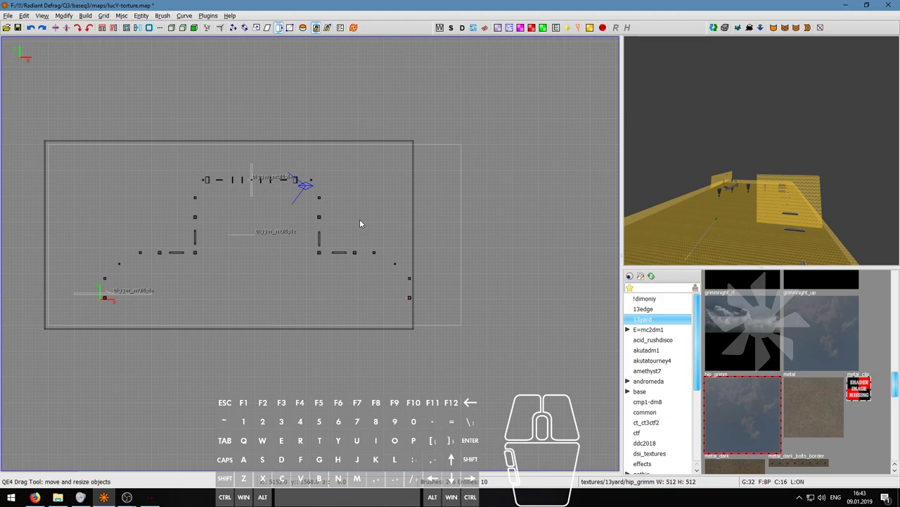
Step: Select the leftover caulk floor brush beneath the floor trigger and delete it
right_click(718, 183)
key(d)
key(w)
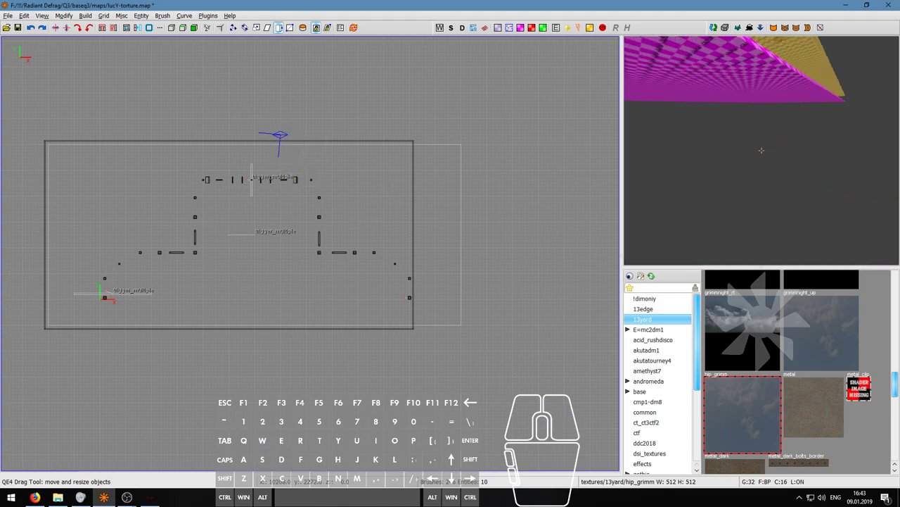
right_click(762, 150)
shift+click(762, 150)
key(BackSpace)
Step: Draw a new rectangular caulk brush in plan around the whole course and floor trigger, fine-tuning its +Y edge
right_click(761, 150)
right_click(761, 151)
scroll(227, 227, down, 2)
scroll(192, 222, up, 1)
right_drag(192, 222, 140, 233)
mouse_move(113, 191)
mouse_down()
mouse_move(391, 318)
mouse_move(446, 354)
mouse_move(447, 339)
mouse_up()
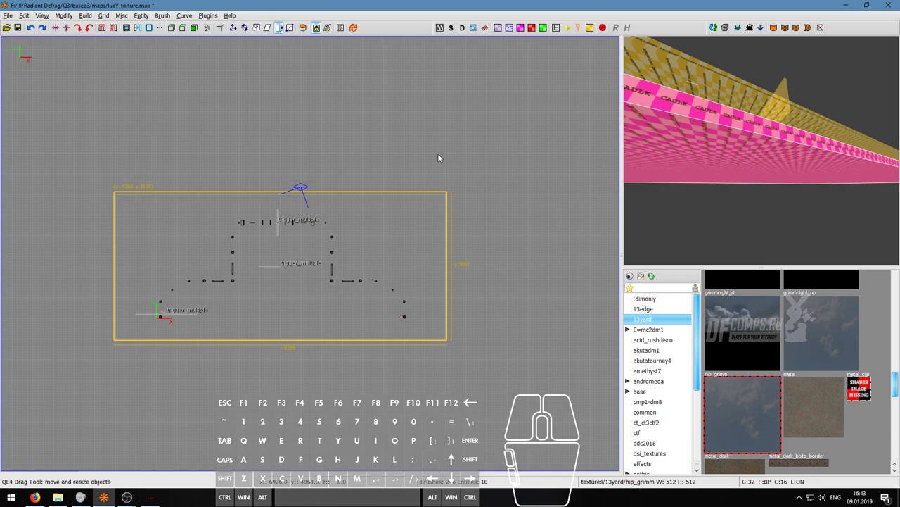
scroll(437, 154, up, 4)
drag(430, 209, 430, 213)
scroll(431, 213, down, 2)
right_drag(430, 213, 749, 202)
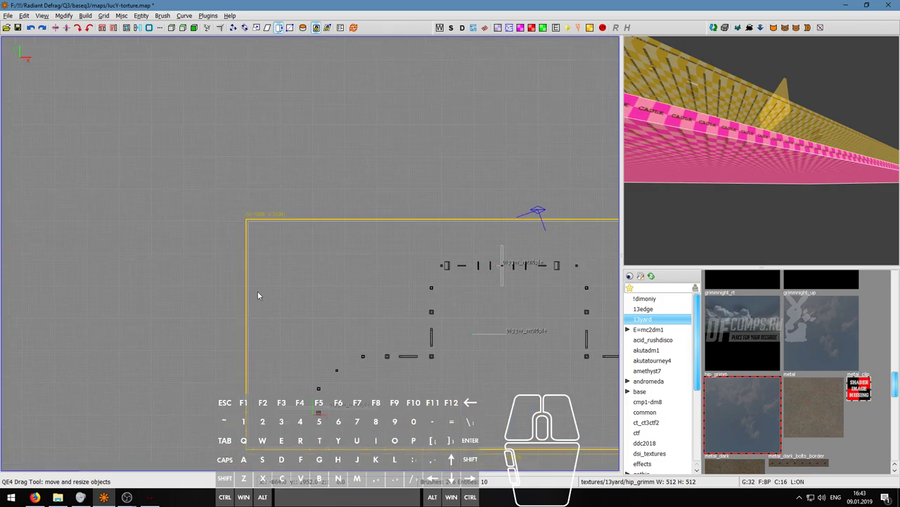
right_drag(293, 361, 192, 273)
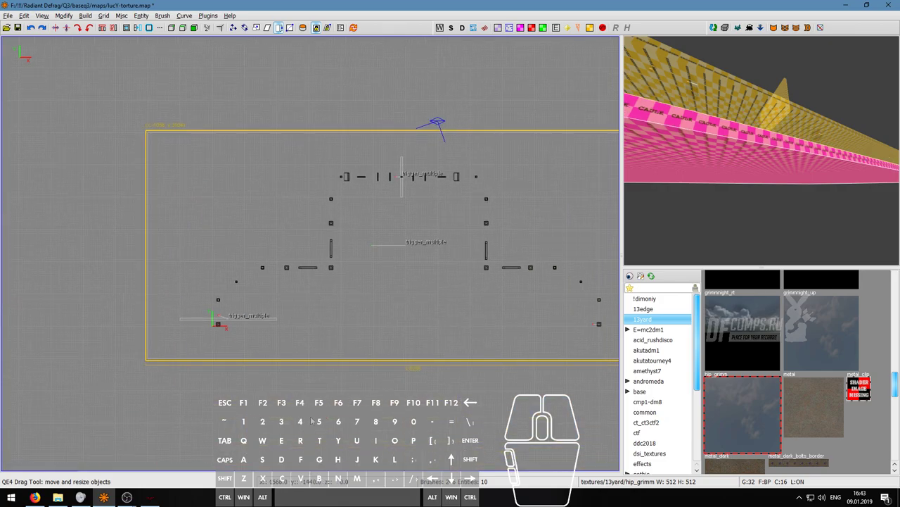
Step: Raise the new brush's top in the front view to enclose all platforms and triggers, checking the fit from the side
key(ctrl+Tab)
scroll(345, 291, down, 1)
right_drag(345, 290, 349, 355)
scroll(356, 322, up, 3)
scroll(348, 308, down, 1)
drag(338, 281, 341, 141)
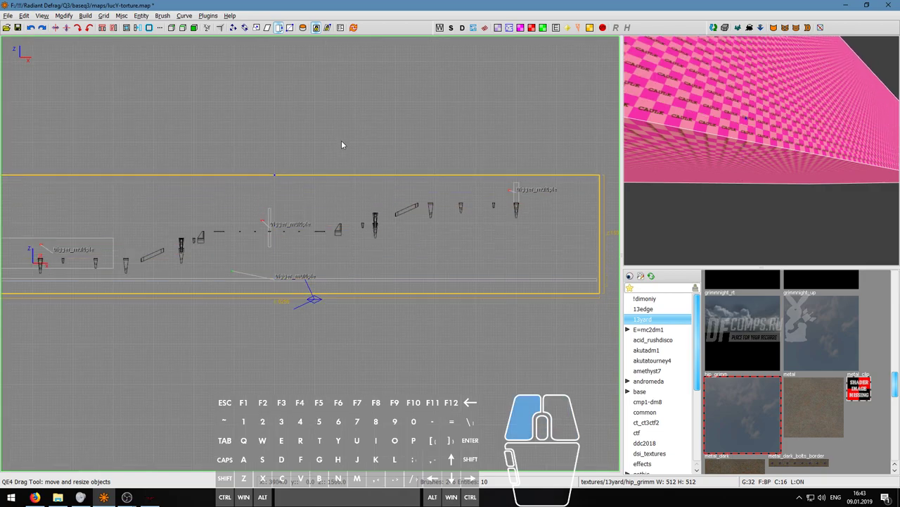
scroll(330, 188, down, 1)
right_drag(330, 188, 365, 205)
key(ctrl+Tab)
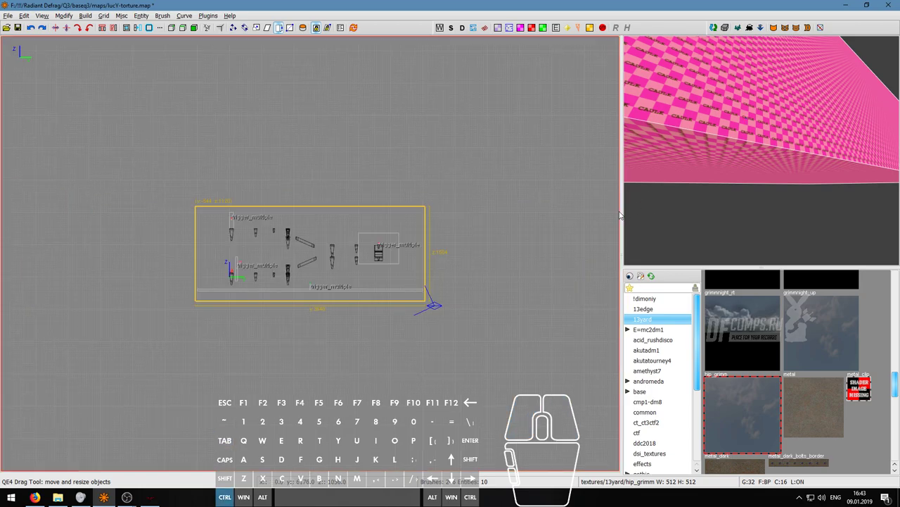
key(ctrl+Tab)
key(ctrl+Tab)
key(ctrl+Tab)
scroll(246, 232, up, 4)
Step: Hollow the new brush into a room with separate walls, floor and ceiling
right_click(704, 162)
key(w)
key(a)
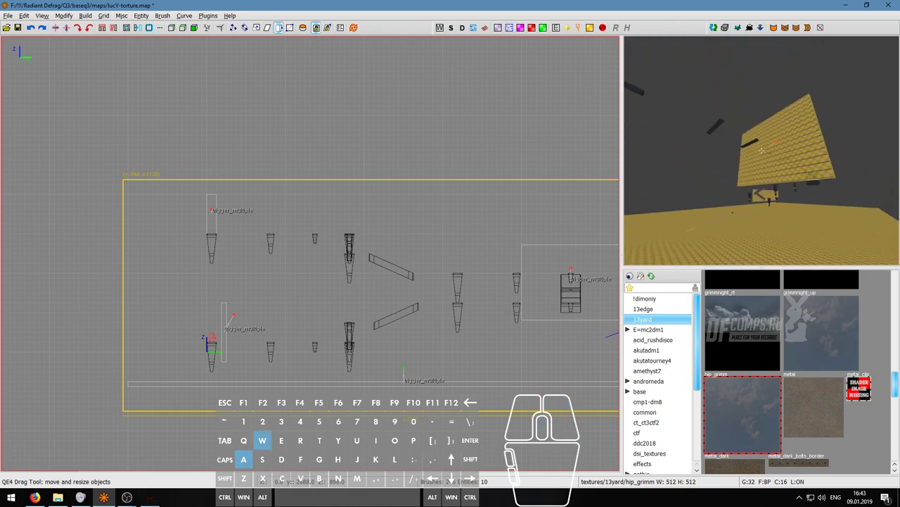
key(d)
key(s)
right_click(703, 161)
click(149, 29)
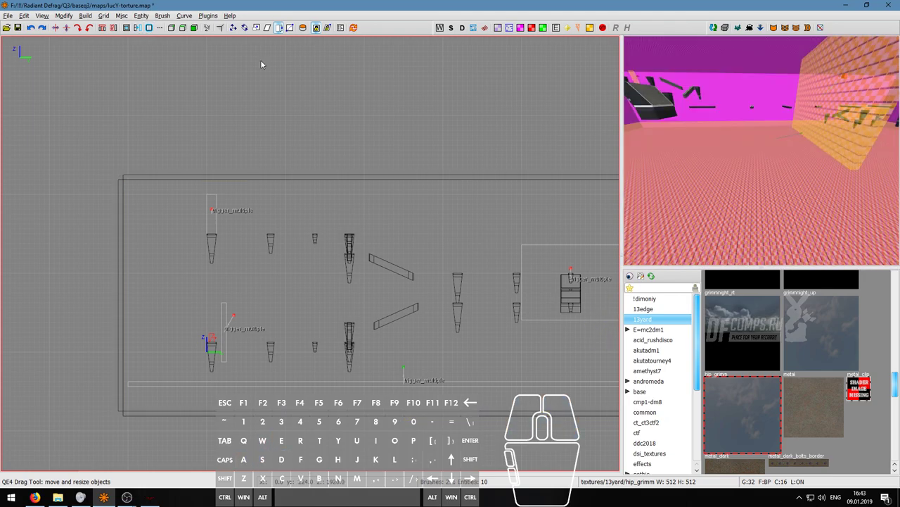
Step: Select the inner faces of the new room's walls and ceiling and apply the 13yard/hip_grimm sky texture
right_click(703, 141)
key(w)
key(d)
key(s)
key(w)
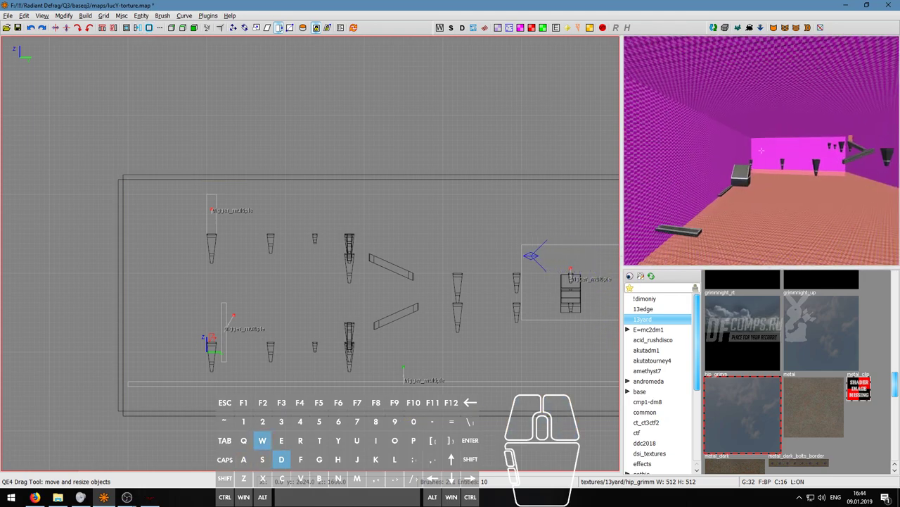
shift+click(767, 139)
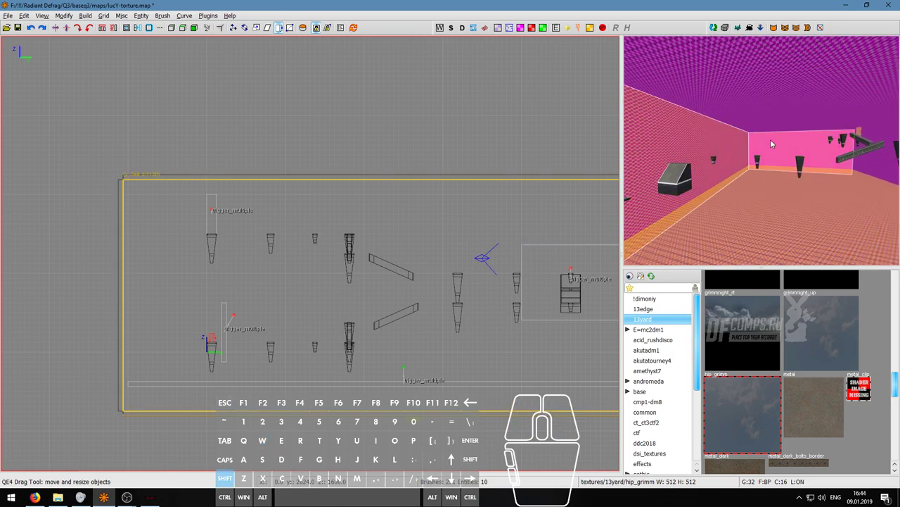
key(Escape)
ctrl+shift+click(736, 147)
ctrl+shift+click(764, 144)
ctrl+shift+click(780, 114)
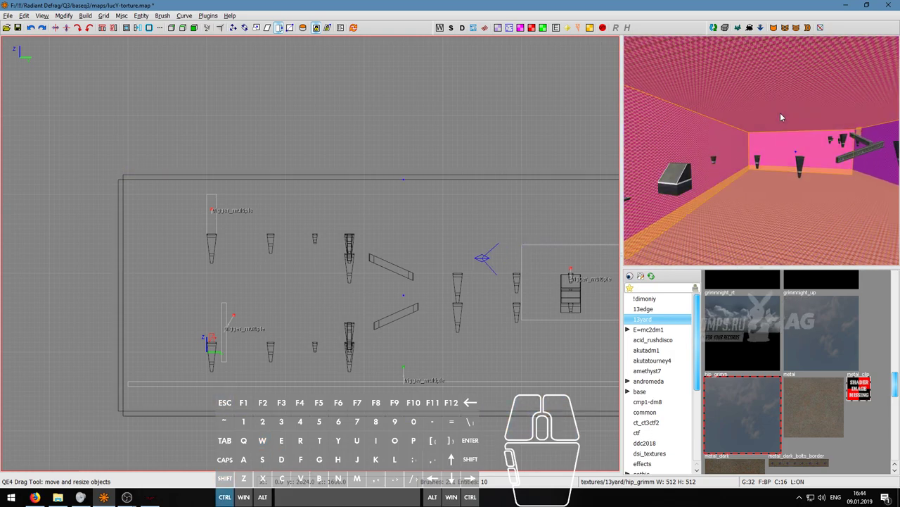
right_click(781, 114)
right_click(781, 119)
ctrl+shift+click(792, 157)
ctrl+shift+click(843, 159)
right_click(843, 159)
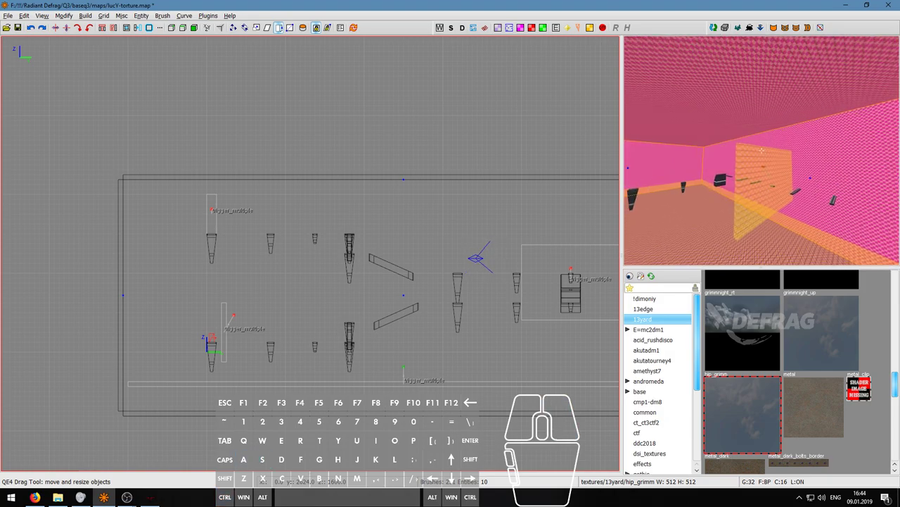
click(740, 444)
right_click(736, 235)
key(d)
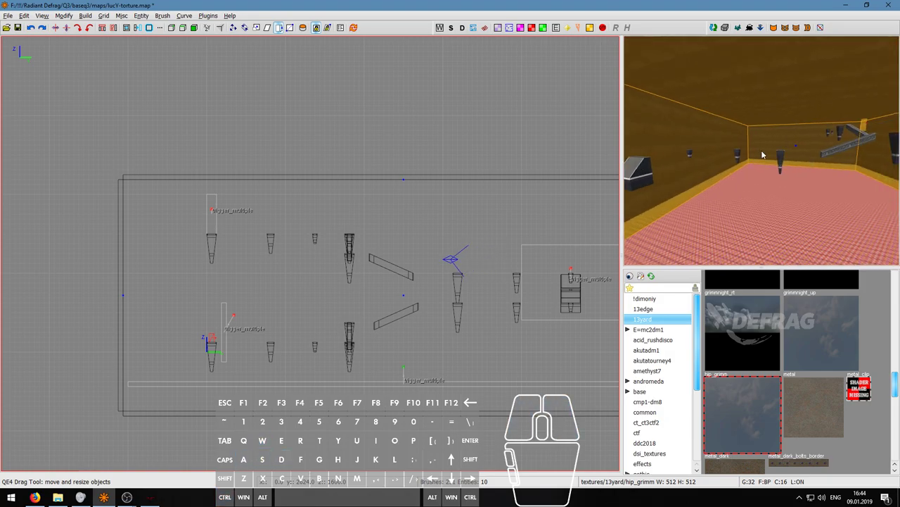
Step: Build the lucY-torture map, launch it in the game and look around from the start platform
click(85, 16)
click(130, 63)
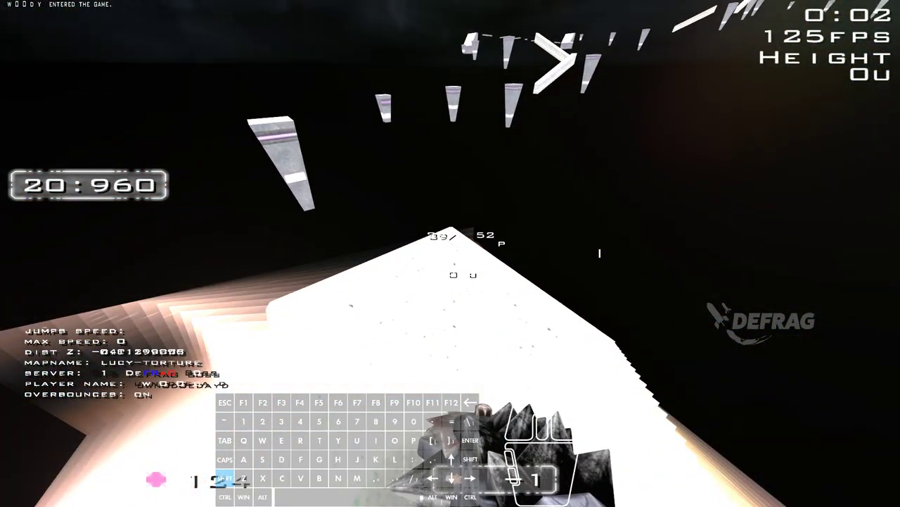
key(d)
key(shift+Escape)
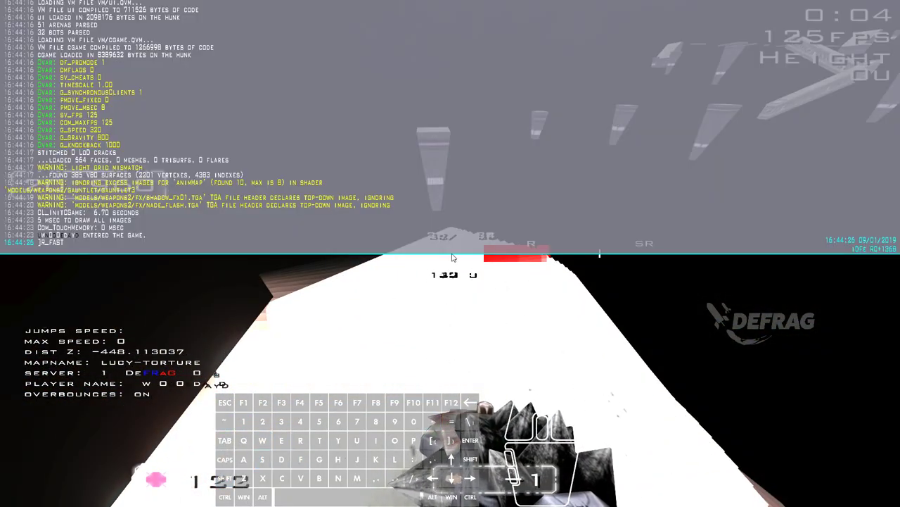
key(shift+Escape)
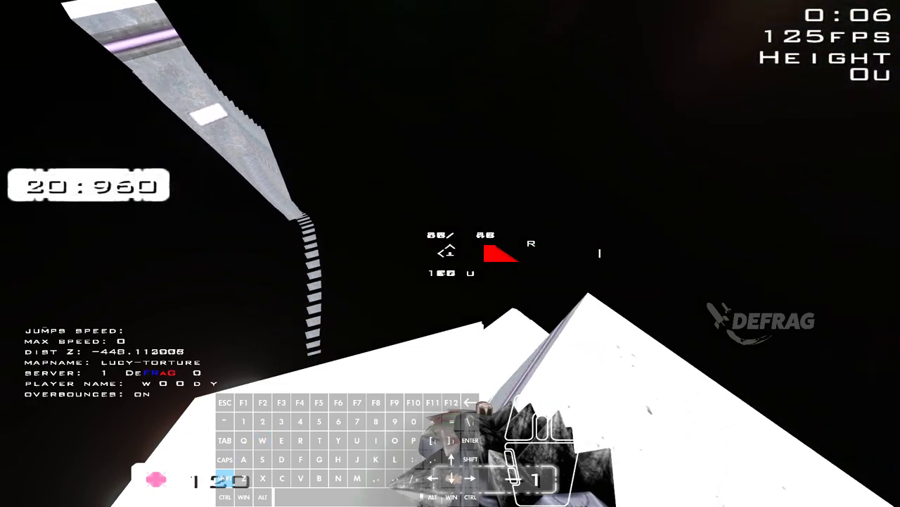
key(d)
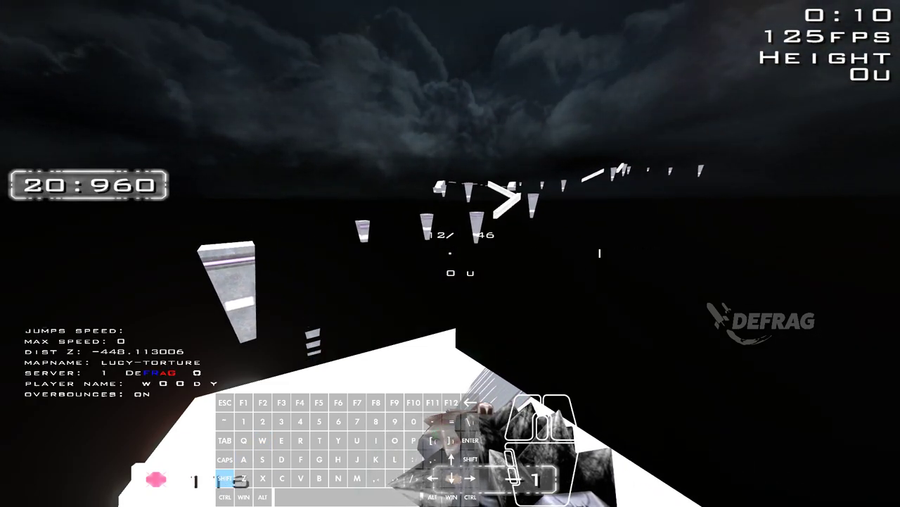
key(a)
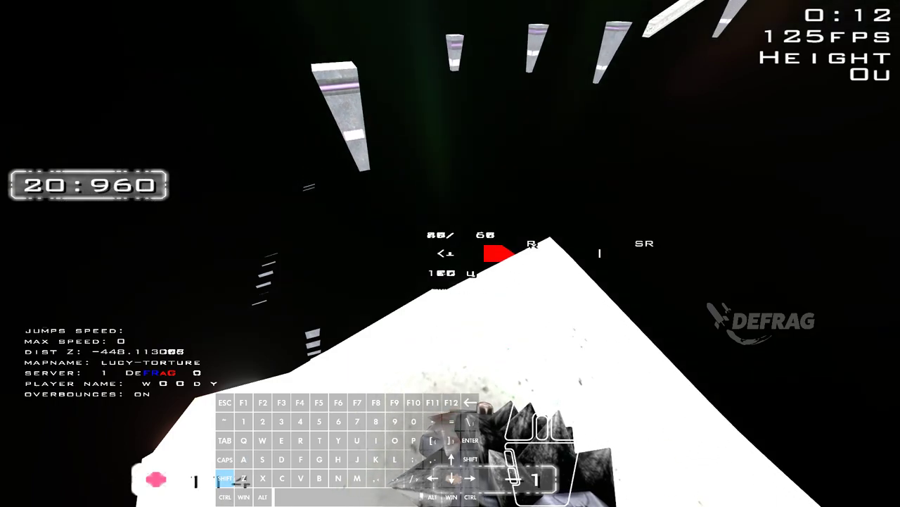
Step: Recall earlier commands in the game console, change the command's ending to 1, run it and close the console
key(shift+Escape)
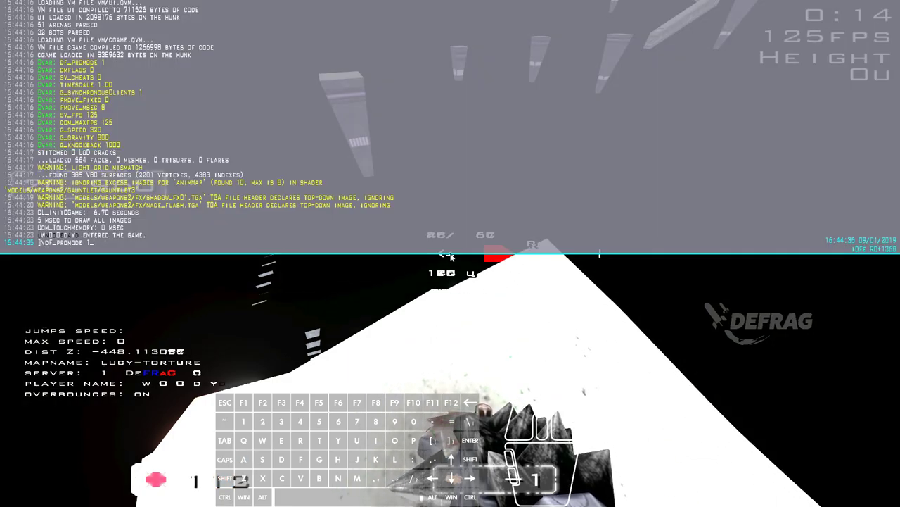
key(BackSpace)
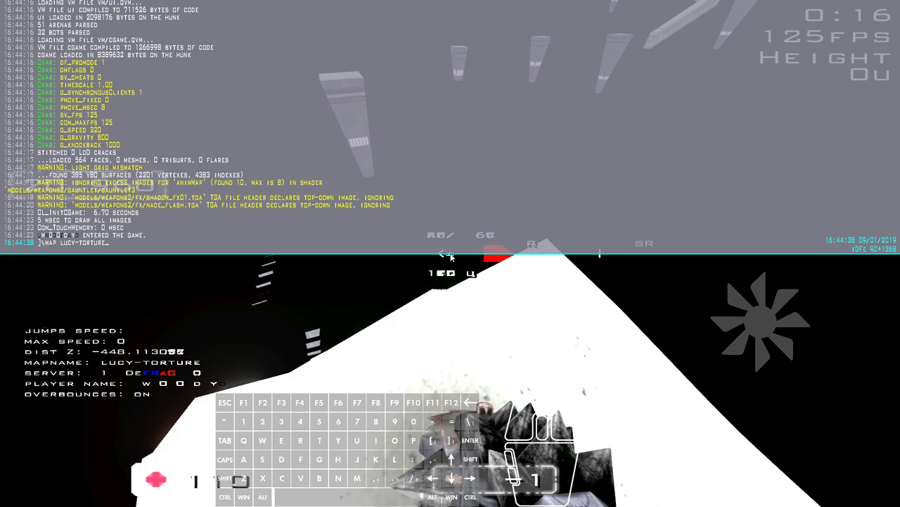
key(BackSpace)
text(1)
key(Return)
key(grave)
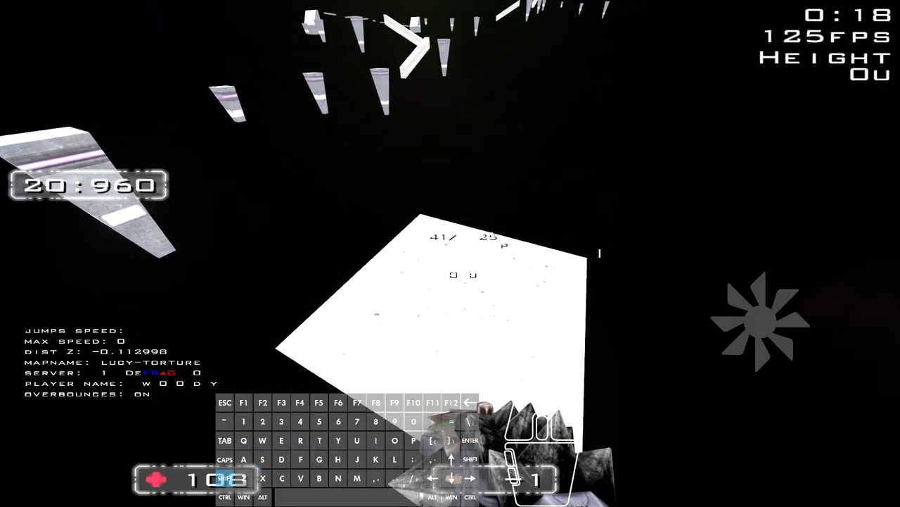
Step: Play-test the course opening by jumping from the start platform over the first pillars toward the long beams
key(w)
key(a)
key(d)
right_click(450, 253)
key(w)
right_click(450, 254)
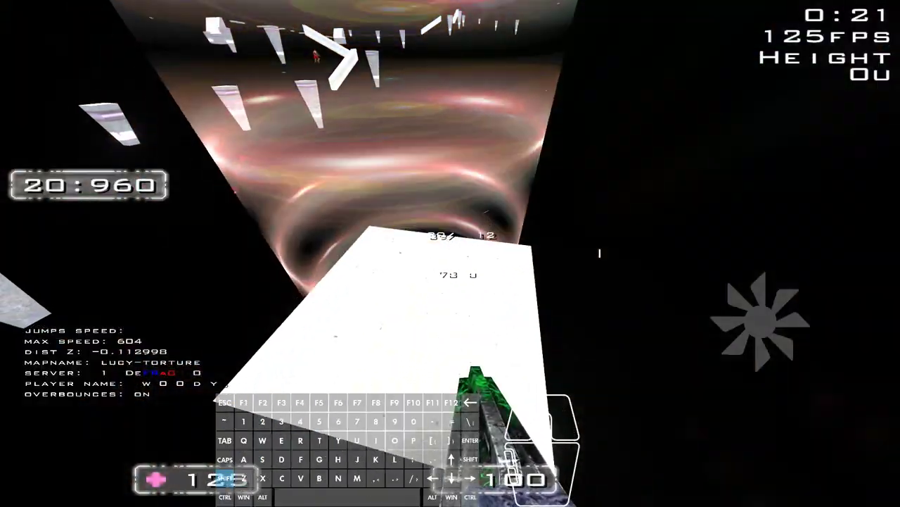
key(w)
key(a)
right_click(451, 253)
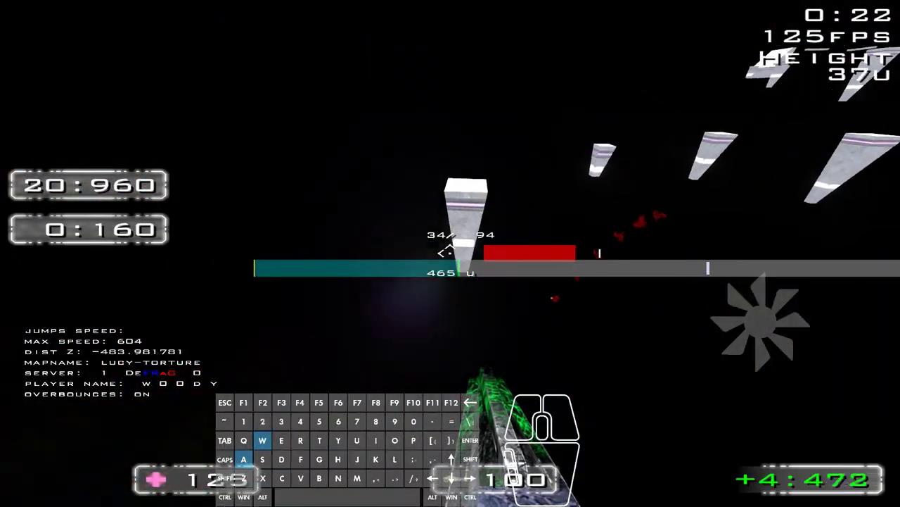
key(d)
right_click(450, 253)
right_click(450, 253)
key(d)
right_click(450, 253)
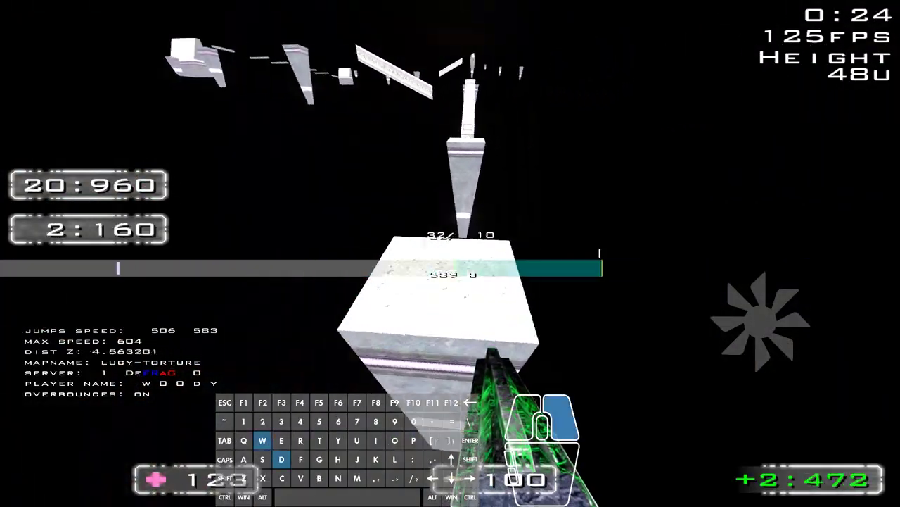
key(a)
right_click(450, 253)
right_click(450, 253)
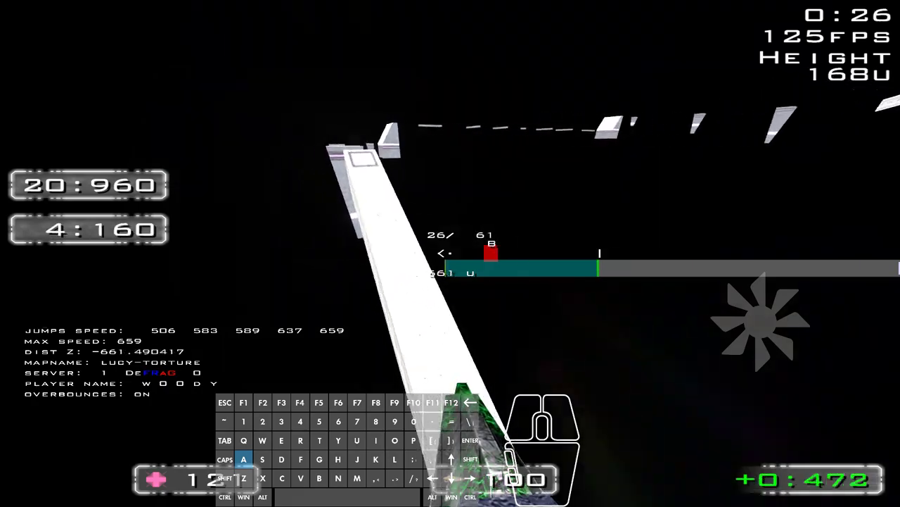
Step: Restart the run and repeat the opening jumps until reaching a long beam
key(w)
right_click(450, 253)
key(d)
right_click(450, 253)
click(450, 253)
key(w)
key(a)
key(d)
right_click(450, 253)
key(w)
right_click(450, 253)
key(d)
right_click(450, 254)
key(w)
right_click(450, 253)
key(a)
right_click(450, 254)
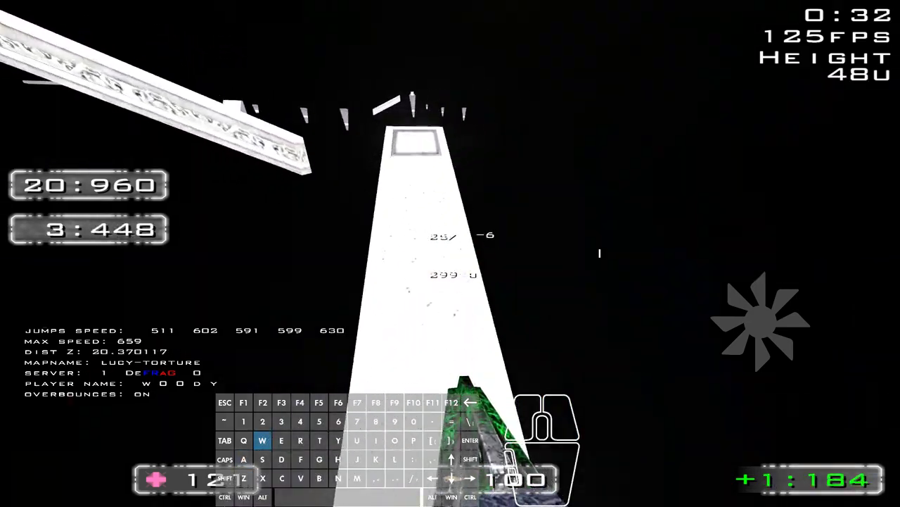
Step: Continue the test run over the pillars past the beam, to the large block before the row of narrow bars
key(a)
right_click(450, 253)
key(d)
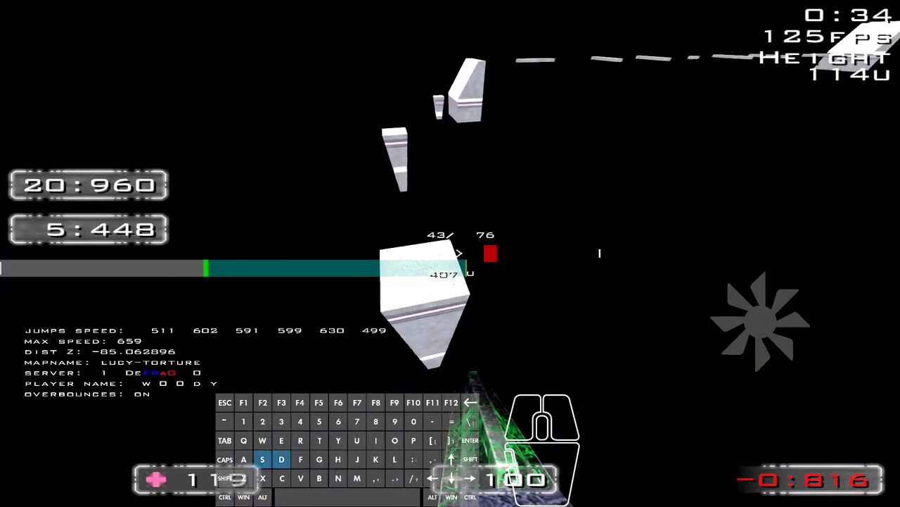
right_click(451, 253)
key(a)
key(s)
key(shift)
key(w)
key(a)
right_click(450, 253)
key(d)
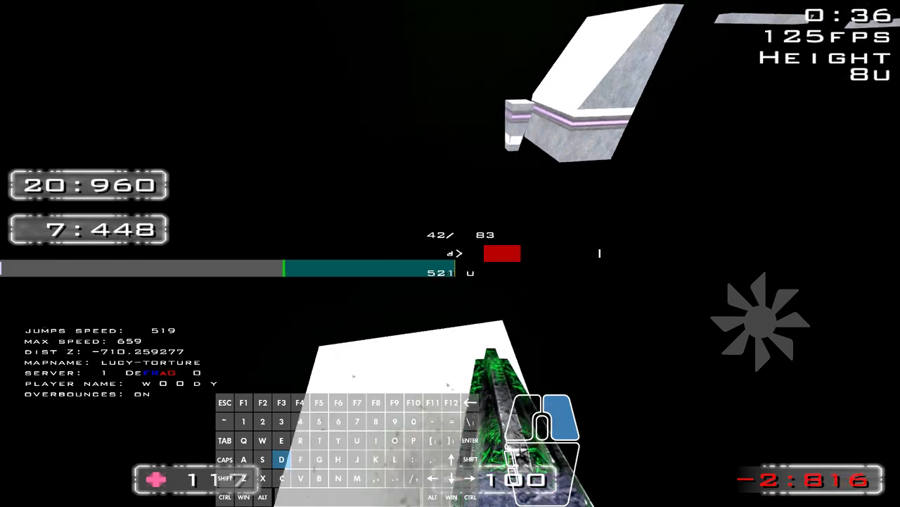
key(a)
right_click(450, 254)
key(w)
right_click(450, 253)
right_click(450, 253)
key(d)
key(a)
right_click(451, 253)
key(d)
key(w)
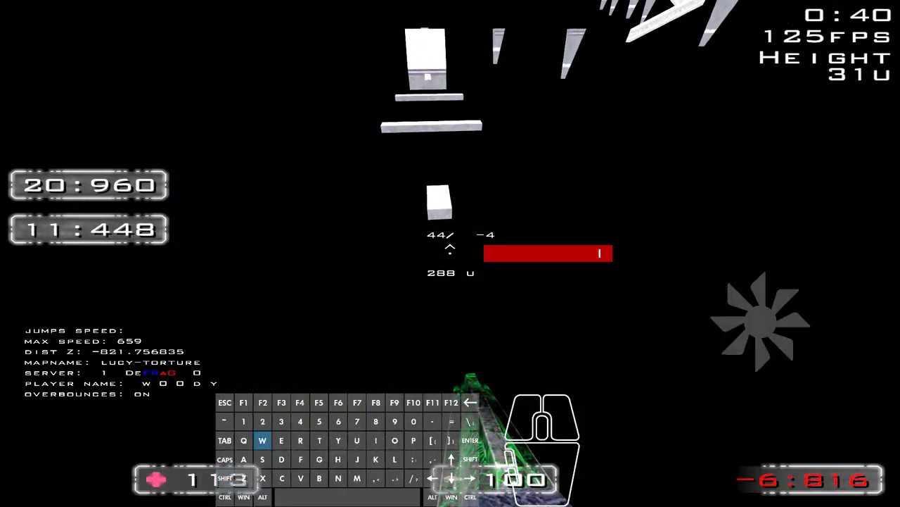
Step: Test the row of narrow suspended bars leading to the large block on the far side
key(a)
key(shift)
key(w)
key(a)
right_click(450, 253)
key(s)
key(w)
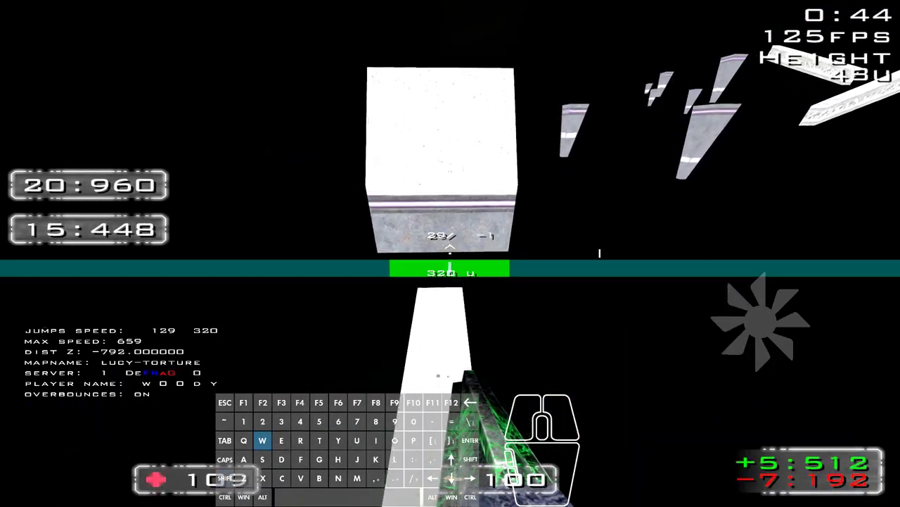
key(d)
key(a)
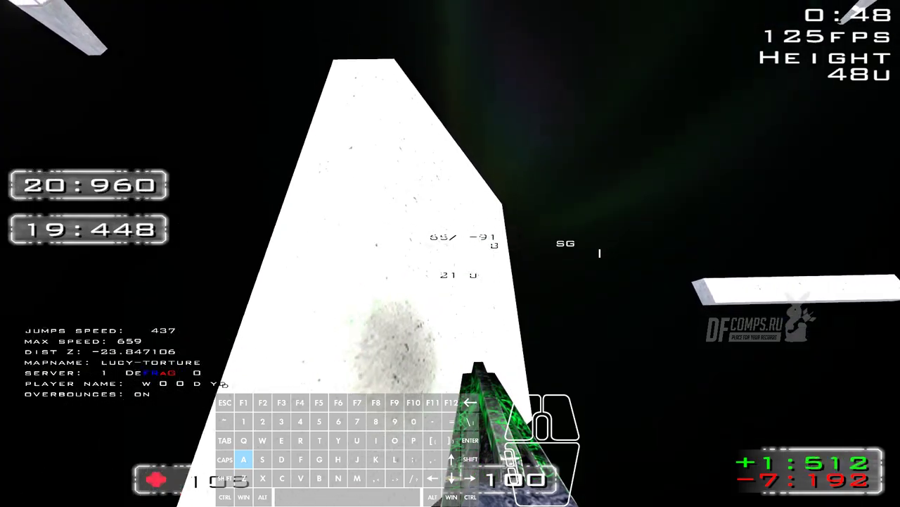
key(d)
key(ctrl)
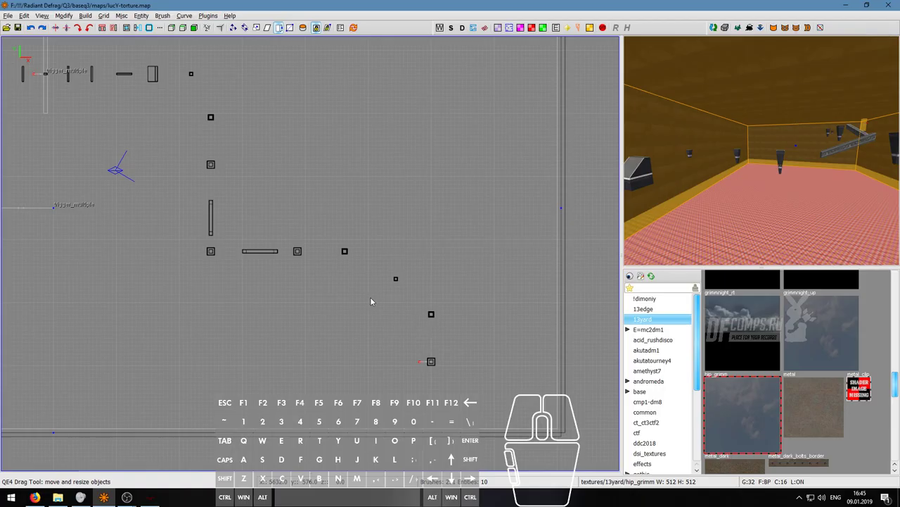
right_drag(370, 297, 377, 301)
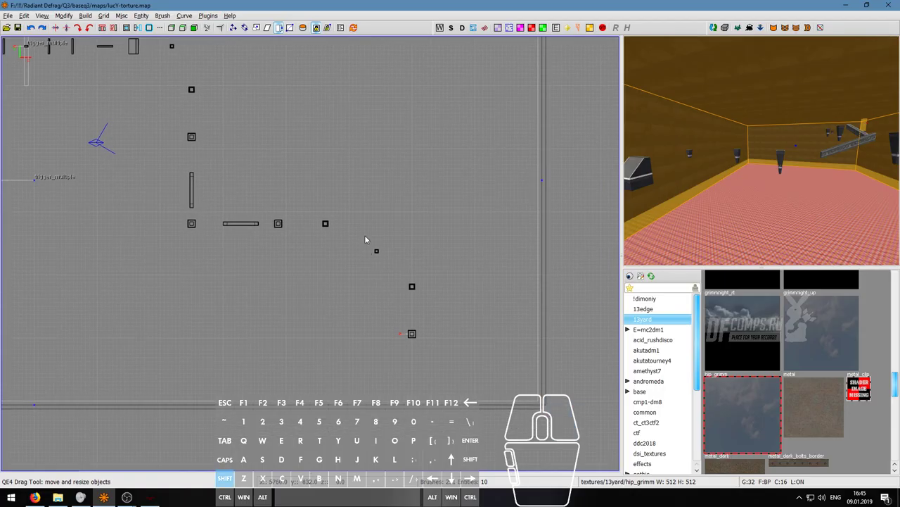
shift+right_drag(435, 351, 437, 349)
right_click(675, 239)
key(w)
key(d)
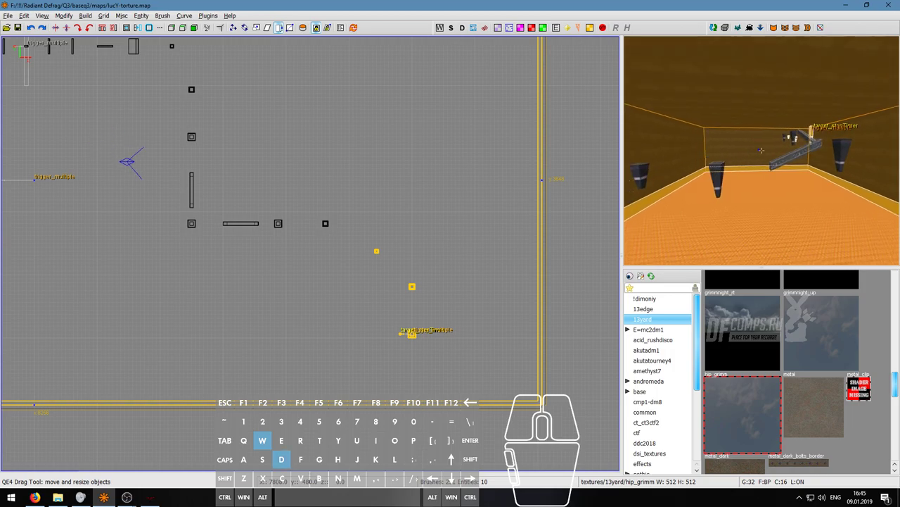
scroll(761, 150, up, 1)
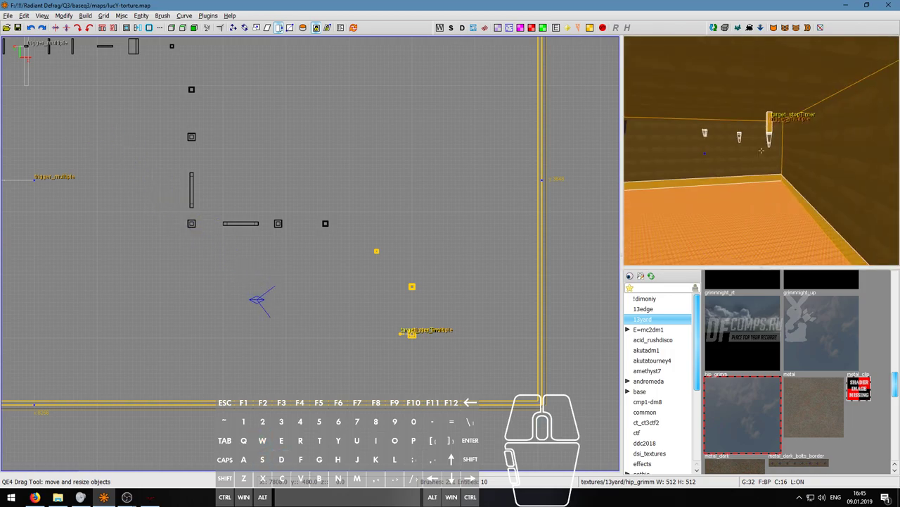
key(Escape)
key(w)
key(Escape)
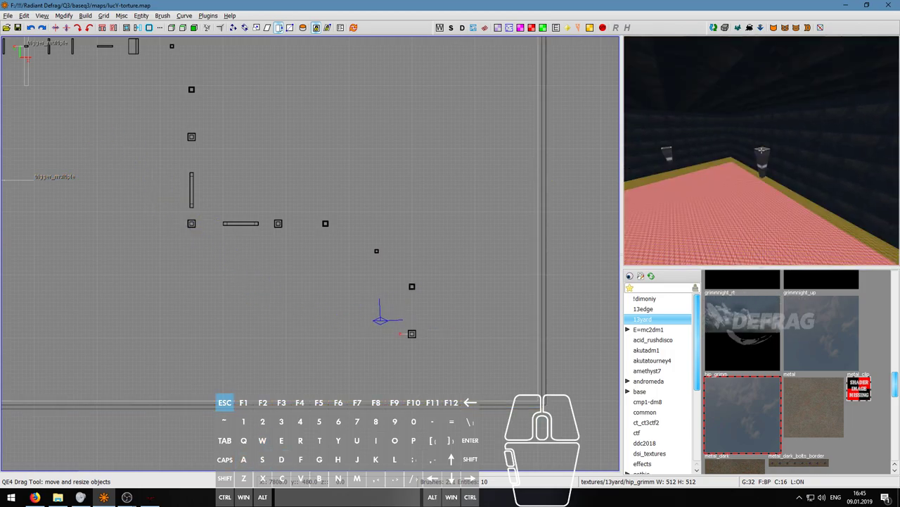
Step: Select the room's ceiling and near outer walls from outside and hide them
key(w)
key(d)
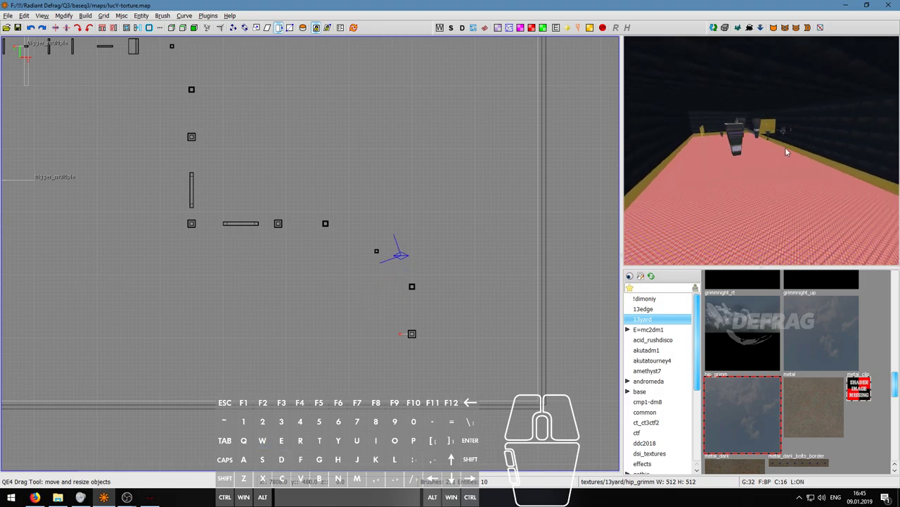
scroll(459, 250, down, 5)
key(ctrl+Tab)
key(ctrl+Tab)
right_click(761, 150)
key(s)
key(d)
key(d)
key(w)
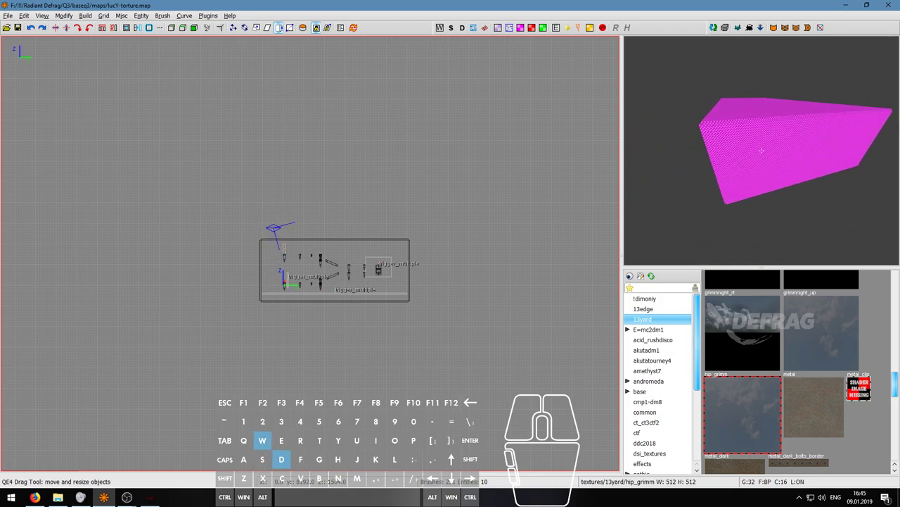
right_click(761, 150)
shift+click(761, 151)
shift+click(754, 129)
key(a)
scroll(748, 156, up, 8)
key(w)
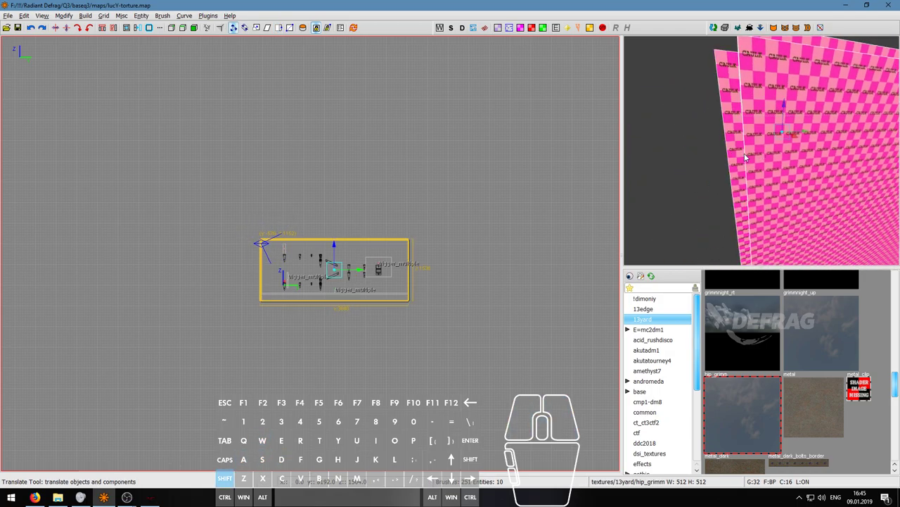
key(h)
Step: Apply the 13yard/hip_grimm sky texture to the inner face of the room's floor, then hide the floor brush
right_click(744, 153)
key(w)
key(d)
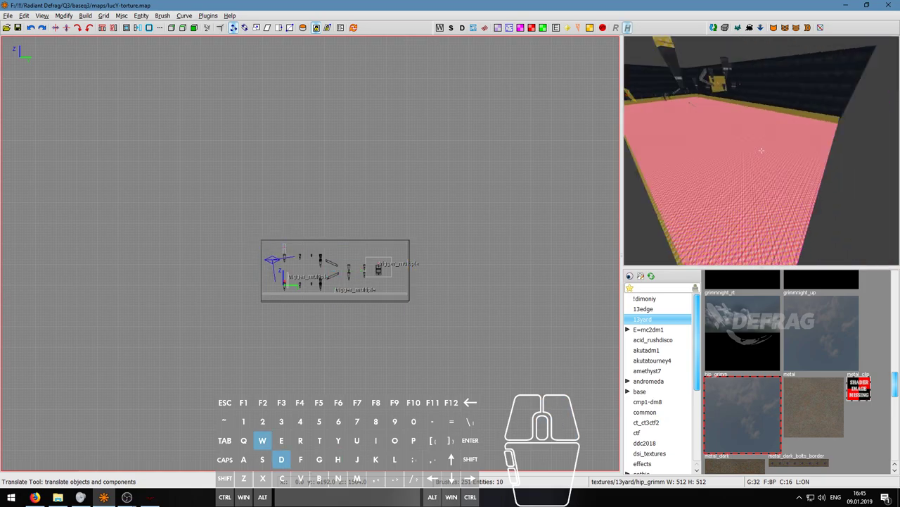
right_click(761, 150)
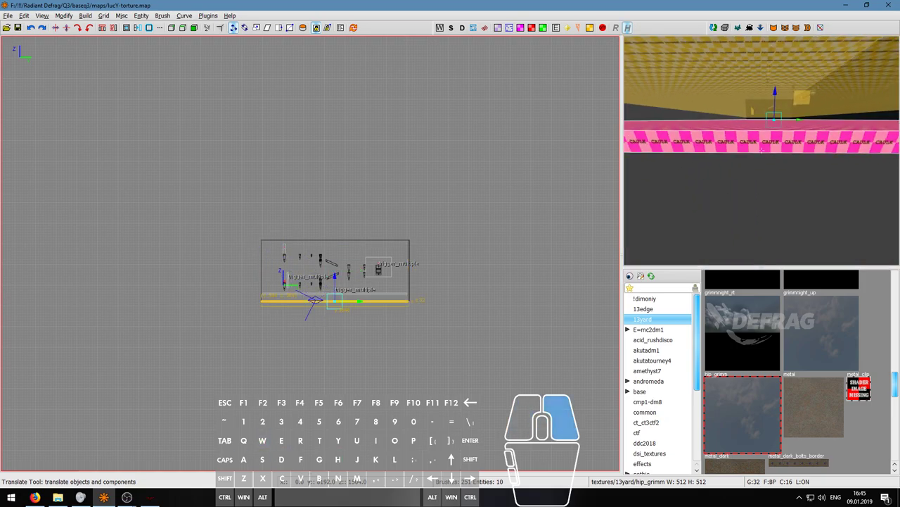
key(s)
right_click(762, 151)
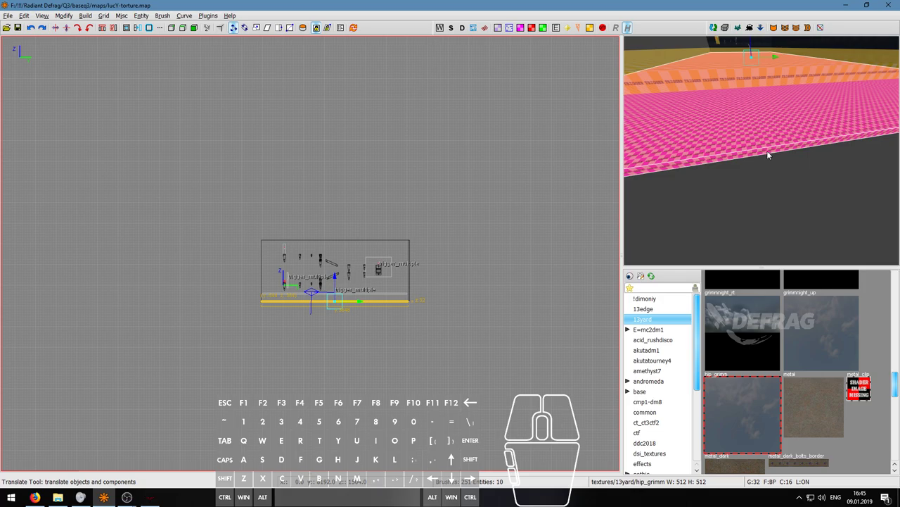
key(Escape)
ctrl+shift+click(758, 128)
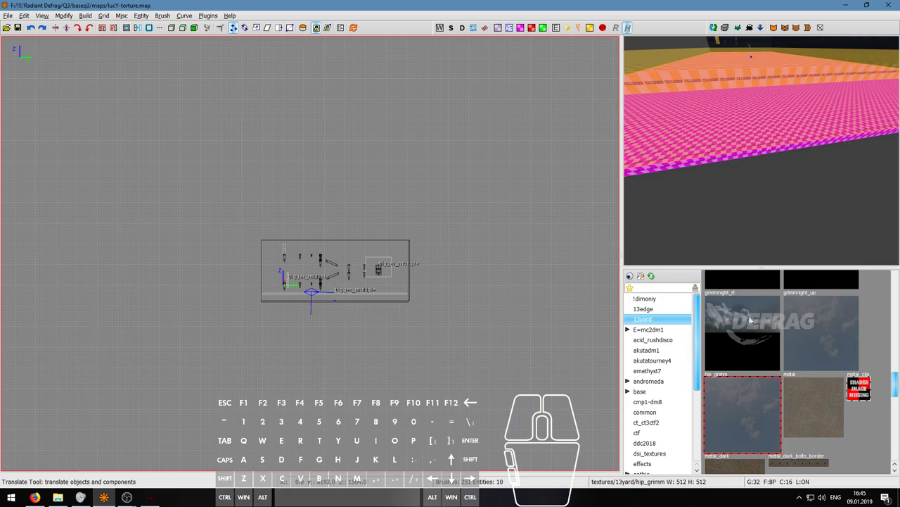
click(752, 393)
key(Escape)
ctrl+click(757, 145)
click(757, 144)
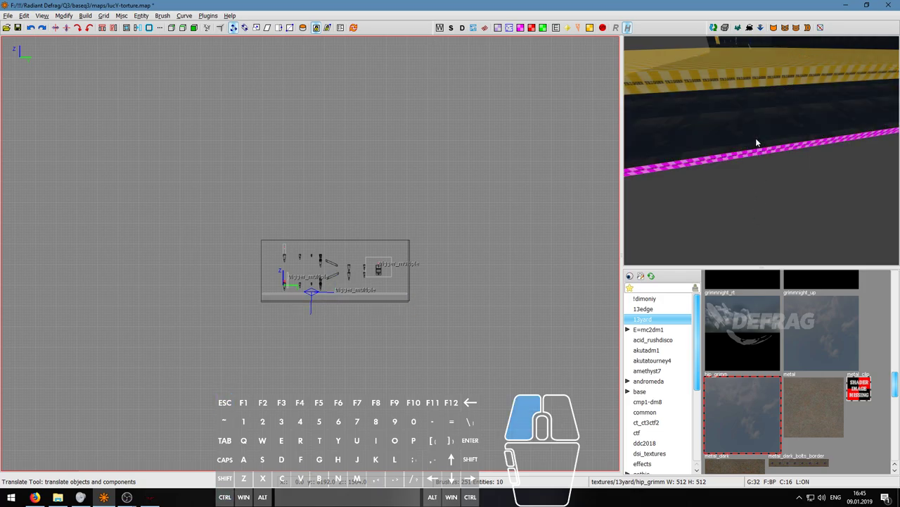
key(h)
Step: Select the last three platforms with their stop-timer entities, leaving out the floor trigger, and move them closer to the preceding pillar
right_click(758, 144)
key(w)
key(s)
key(d)
key(a)
key(w)
key(s)
key(w)
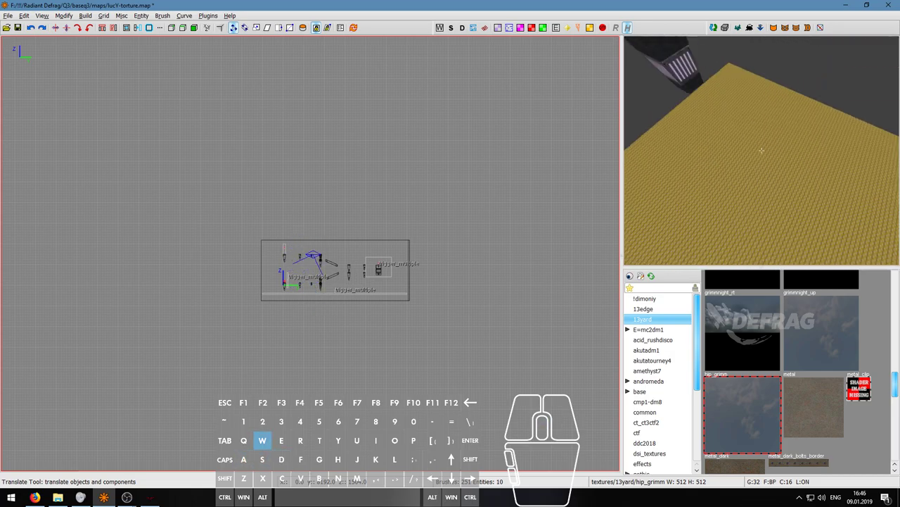
key(s)
key(w)
shift+right_drag(731, 112, 847, 223)
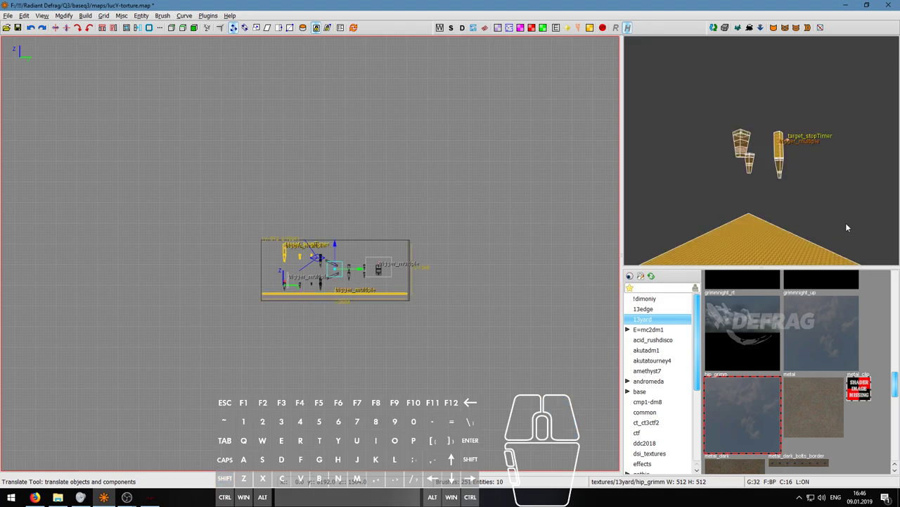
shift+click(743, 242)
key(ctrl+Tab)
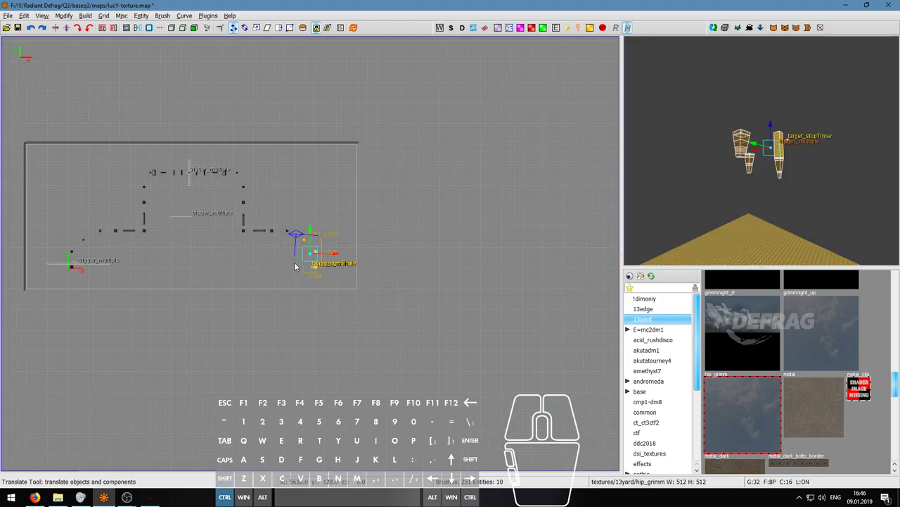
scroll(305, 205, up, 1)
right_drag(304, 205, 306, 242)
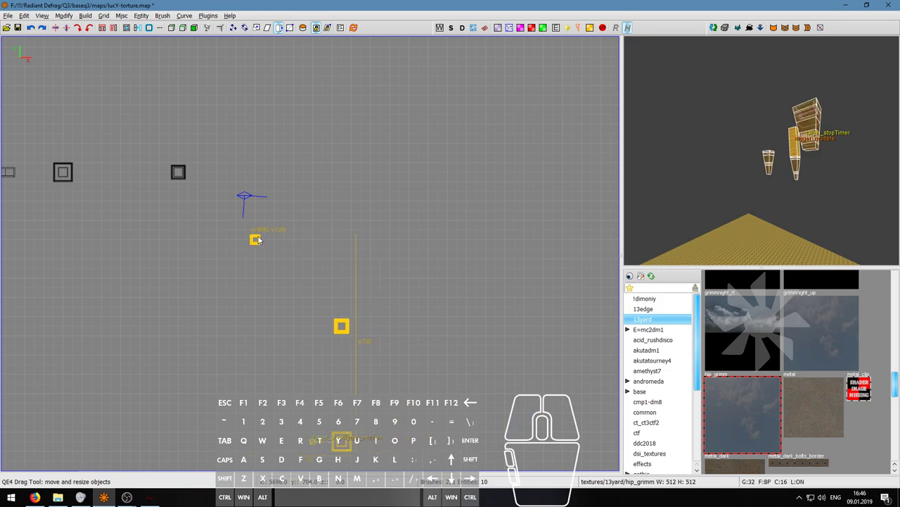
Step: Examine the spacing and alignment of the moved end platforms from several angles in the 3D view
key(s)
key(d)
key(d)
key(w)
key(a)
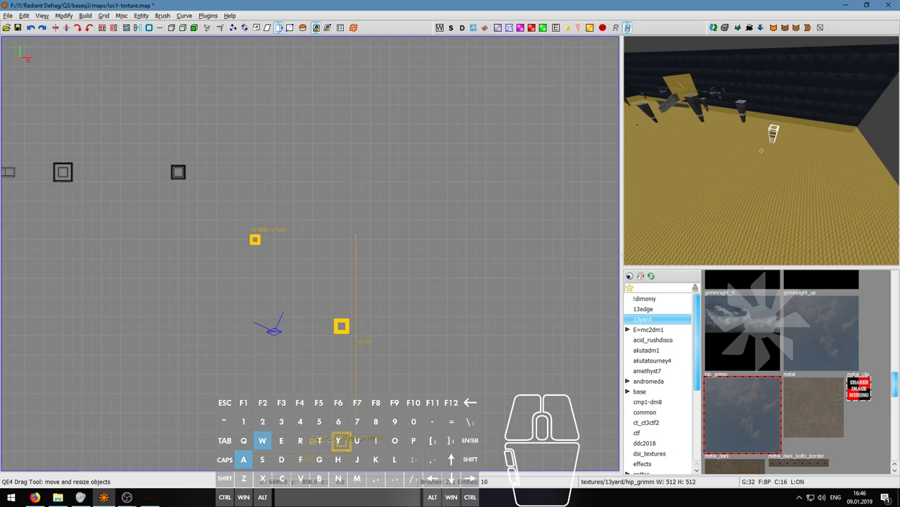
key(w)
key(a)
key(d)
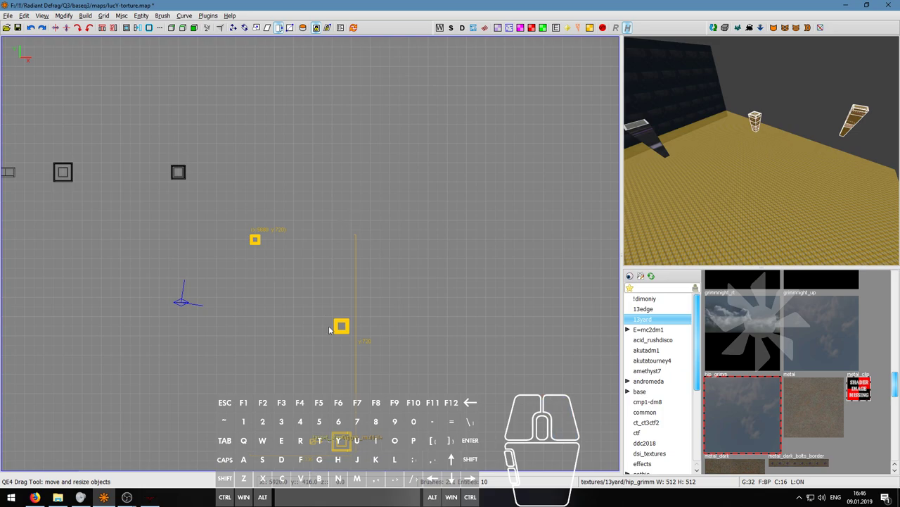
right_click(704, 201)
key(s)
key(d)
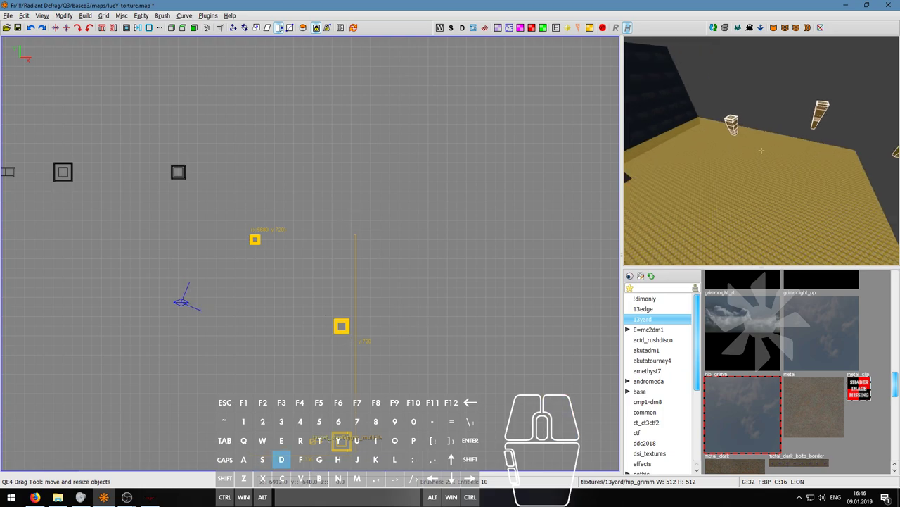
key(s)
key(a)
right_click(762, 151)
Step: Deselect the platforms, unhide the room brushes and build the map again
key(Escape)
scroll(346, 251, down, 2)
key(shift+h)
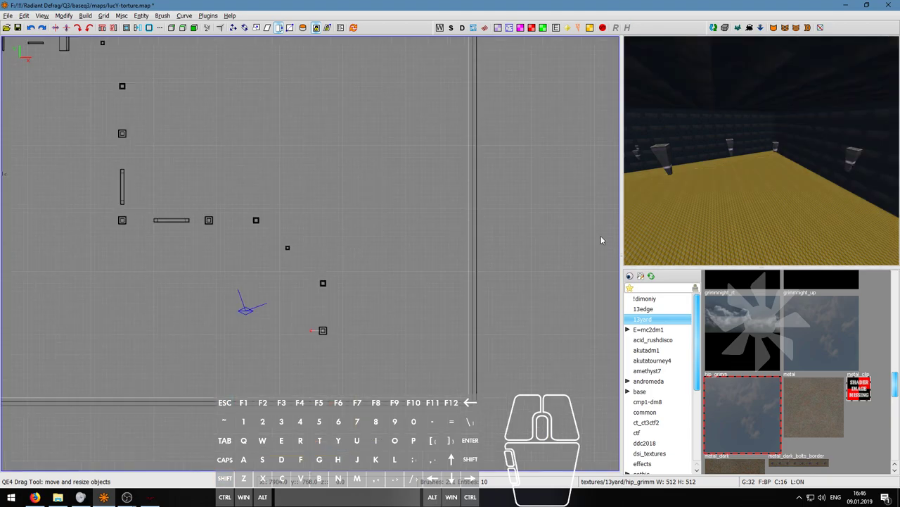
click(85, 16)
click(123, 61)
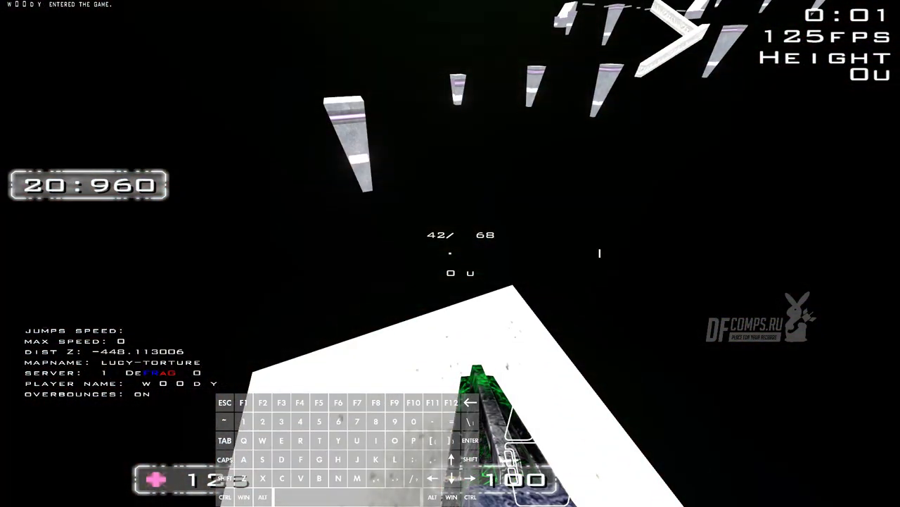
Step: Play-test the opening jumps from the start platform toward the first pillars, then reset the run
key(w)
key(a)
key(d)
right_click(451, 253)
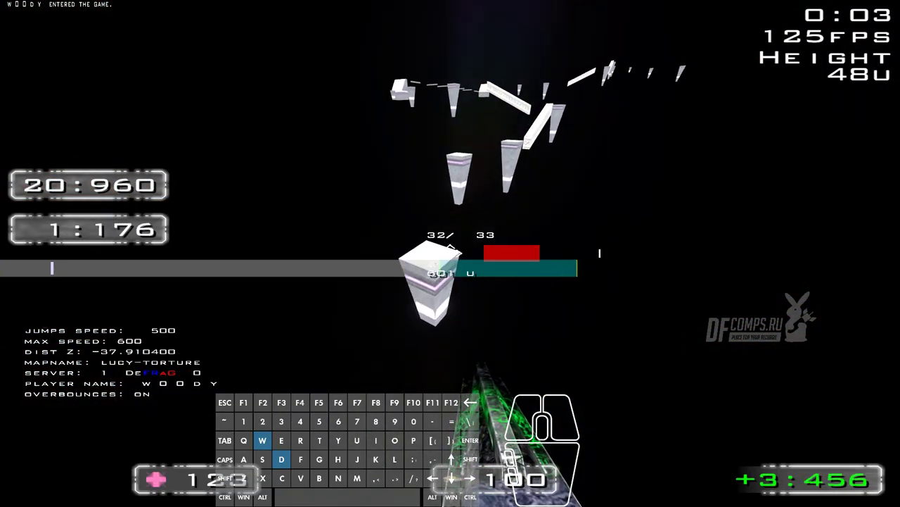
right_click(451, 254)
key(w)
right_click(450, 253)
key(z)
Step: Play-test the course from the start over the first pillars and the long decorated beam to the platform beyond
key(w)
key(a)
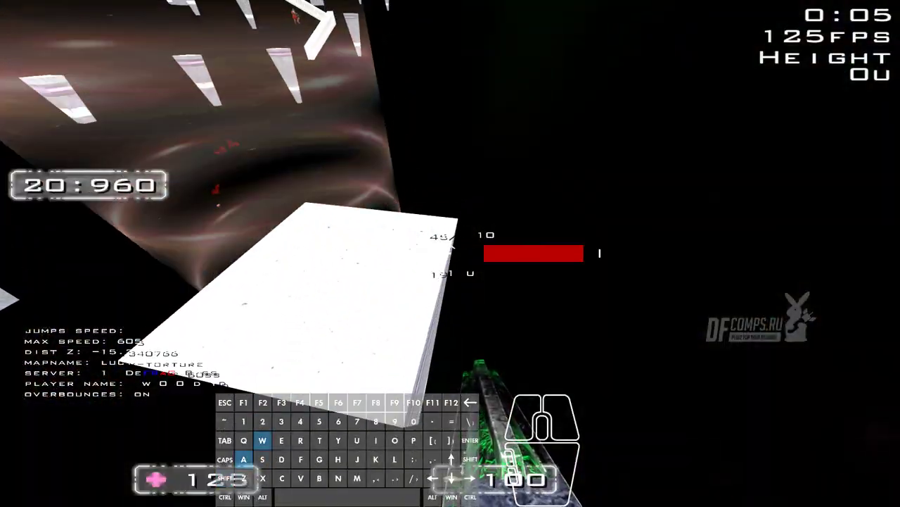
right_click(450, 253)
key(d)
right_click(450, 253)
right_click(450, 254)
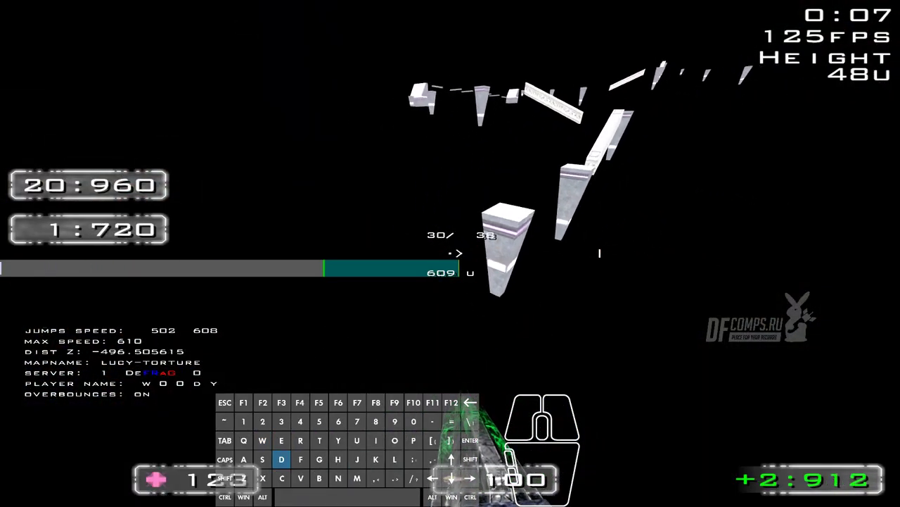
right_click(450, 253)
key(w)
key(a)
right_click(450, 253)
right_click(450, 253)
key(a)
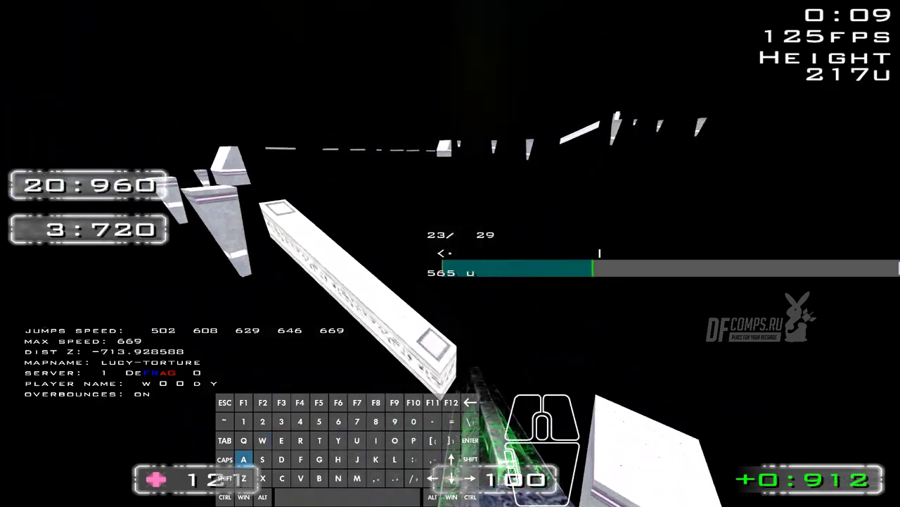
right_click(450, 253)
key(s)
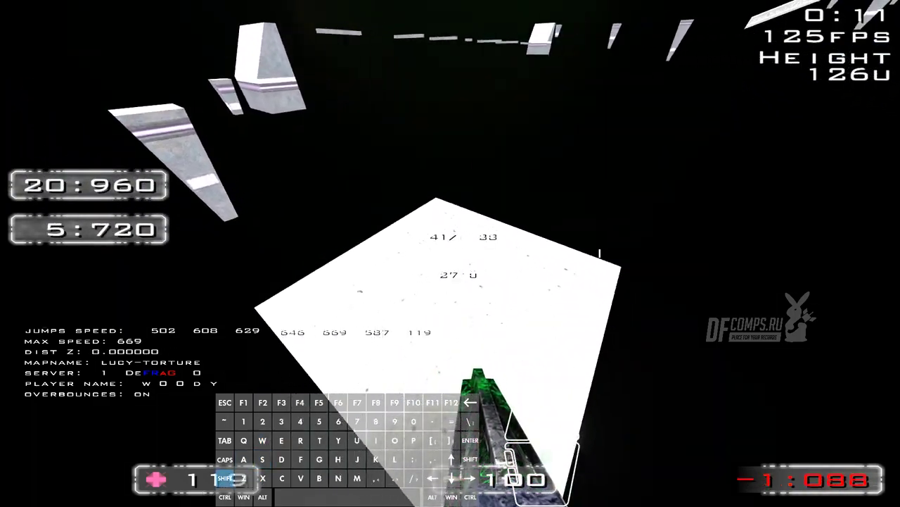
Step: Play-test the jumps onto the large sloped block and across the thin floating beams
key(w)
key(a)
right_click(451, 253)
key(a)
right_click(450, 253)
right_click(450, 254)
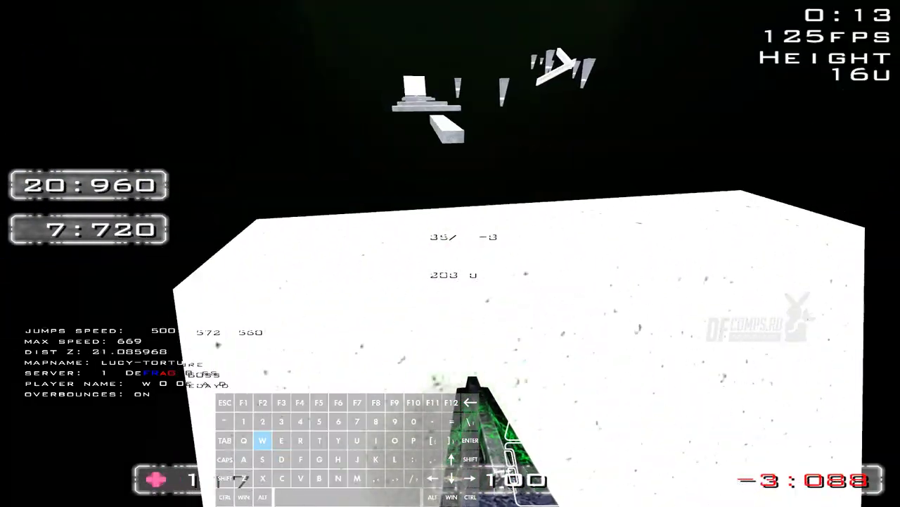
key(d)
right_click(450, 253)
key(a)
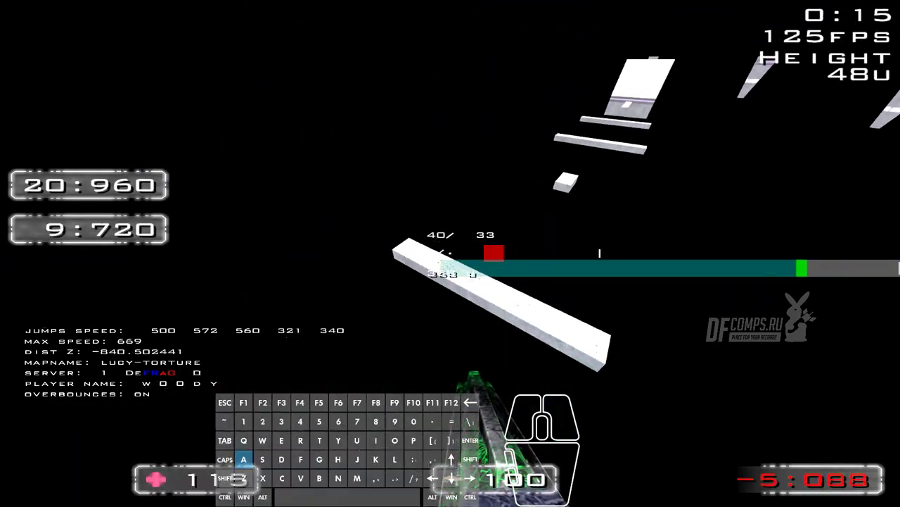
right_click(450, 253)
key(d)
key(a)
key(d)
key(a)
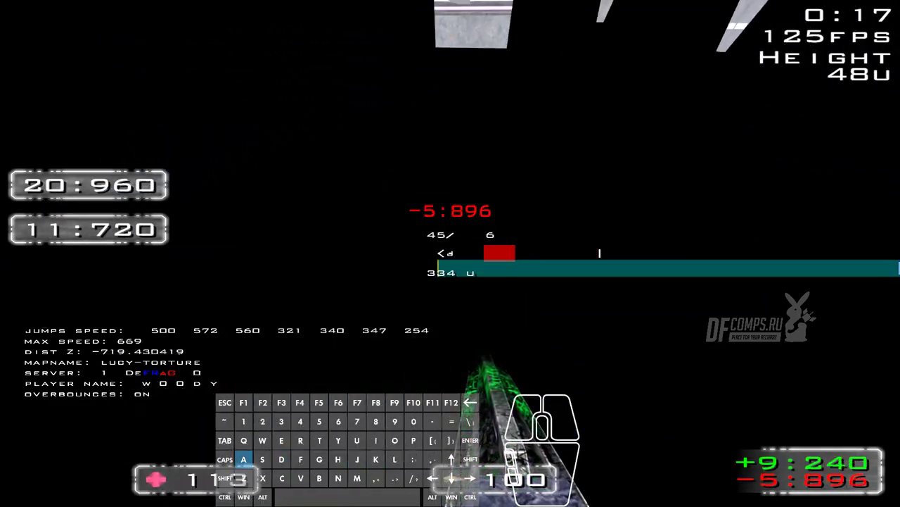
key(s)
Step: Restart the run and test the pillar jumps leading up to the first long beam
key(w)
key(a)
key(space)
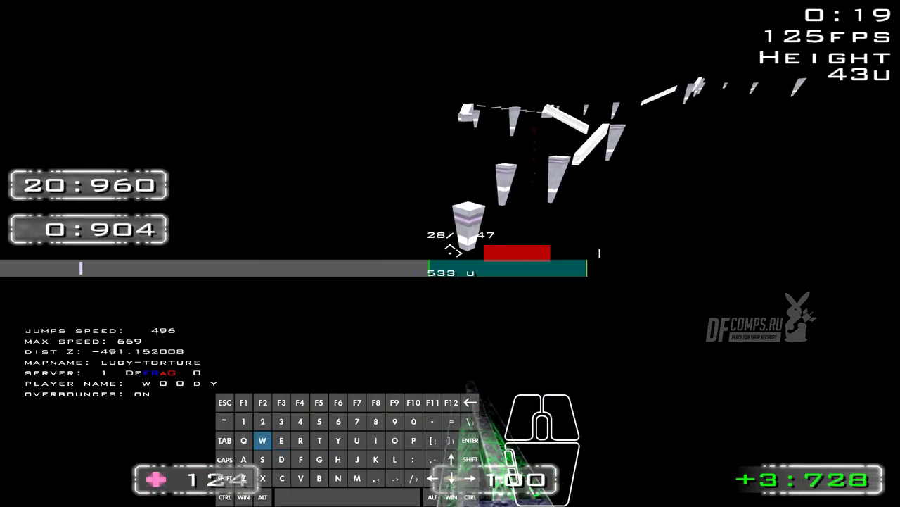
key(a)
right_click(450, 253)
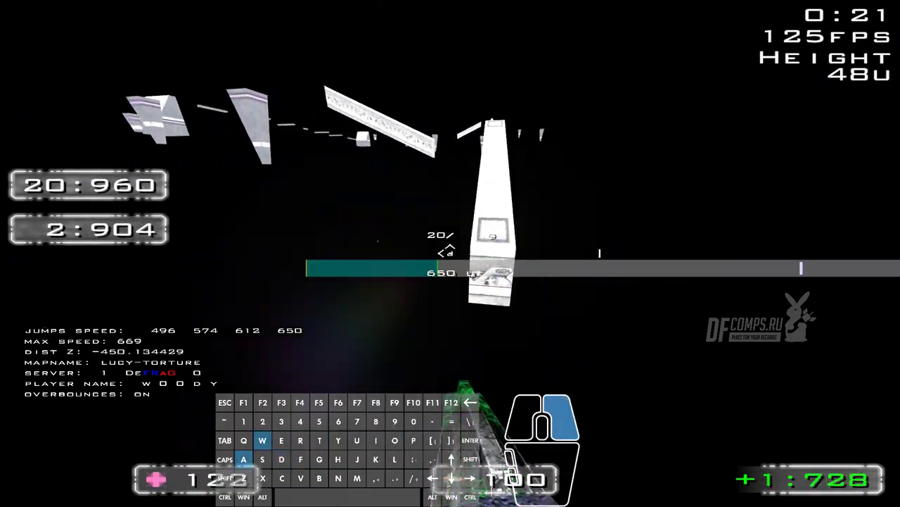
right_click(450, 253)
key(a)
right_click(450, 253)
key(d)
key(w)
key(a)
right_click(450, 254)
Step: Restart the course and test the full opening section across the pillars and along the first long beam
key(w)
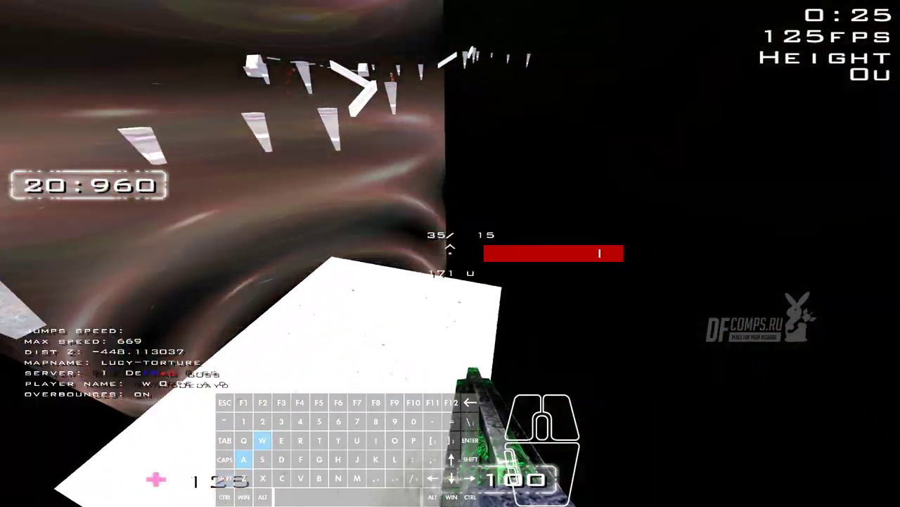
key(a)
right_click(450, 253)
key(d)
right_click(451, 254)
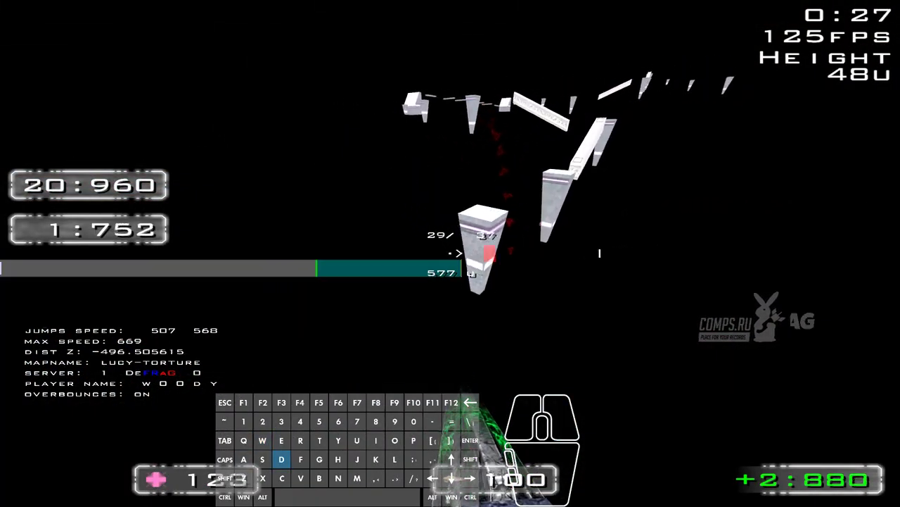
key(w)
right_click(450, 253)
key(a)
right_click(450, 253)
key(w)
right_click(450, 253)
key(a)
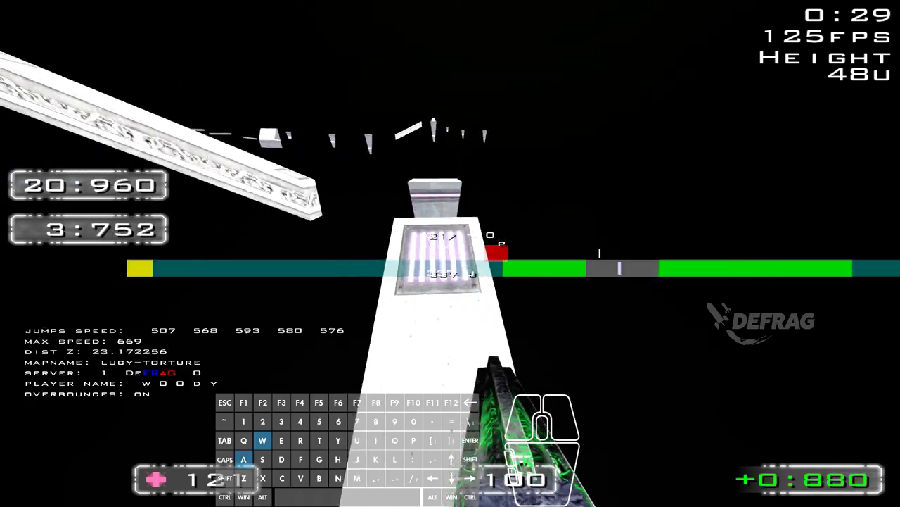
key(w)
right_click(451, 253)
key(d)
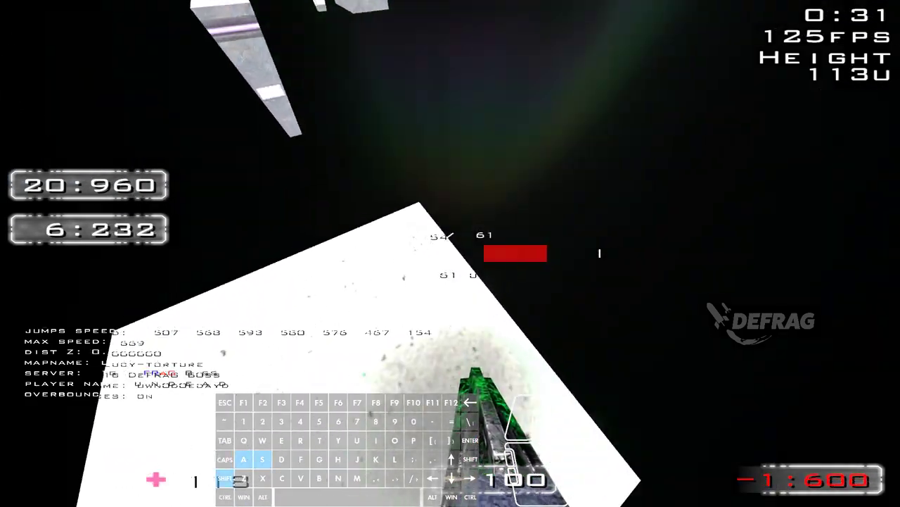
Step: Test the jumps from the landing platform past the sloped block and over the thin beams
key(w)
right_click(450, 253)
key(d)
right_click(450, 253)
key(a)
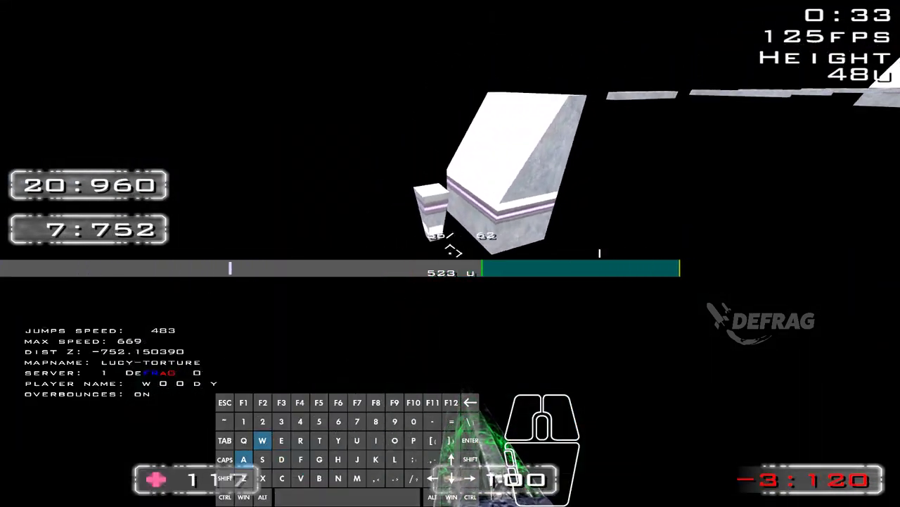
right_click(450, 254)
right_click(450, 253)
key(w)
right_click(450, 254)
key(a)
key(s)
key(d)
right_click(451, 254)
key(a)
key(s)
right_click(450, 253)
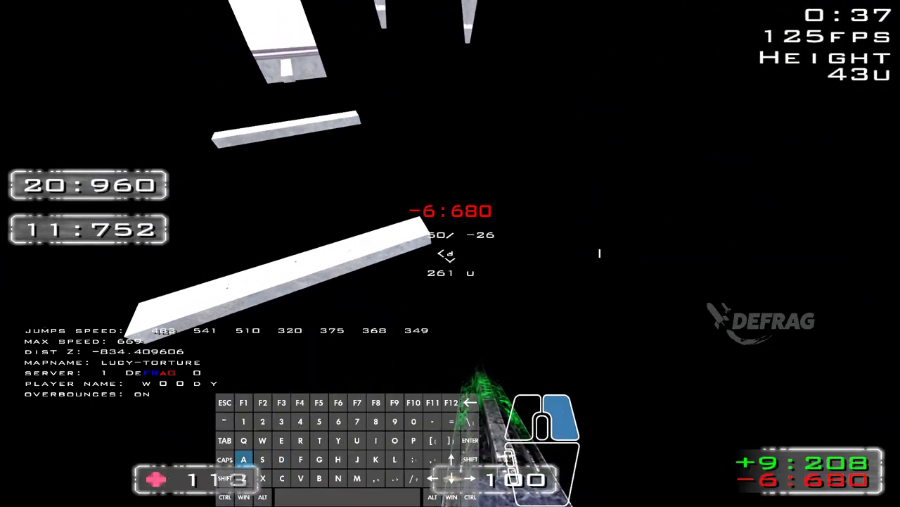
Step: Play-test the approach to the second sloped block and the climb up its steep face
right_click(450, 253)
key(a)
right_click(451, 253)
key(d)
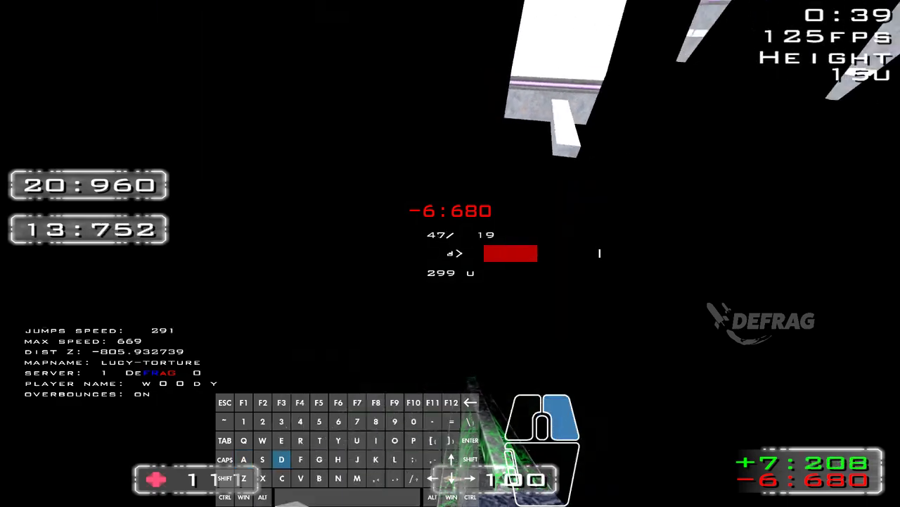
key(w)
key(d)
right_click(450, 253)
right_click(450, 253)
key(a)
key(shift)
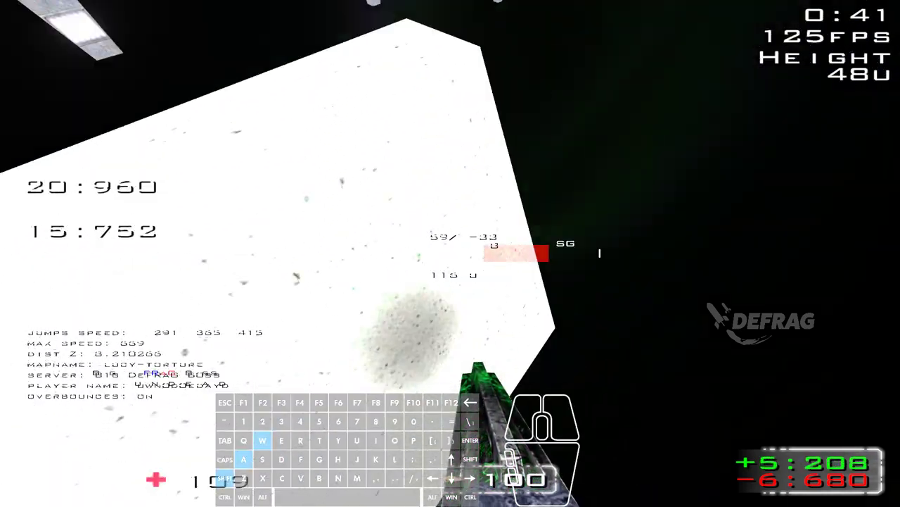
key(w)
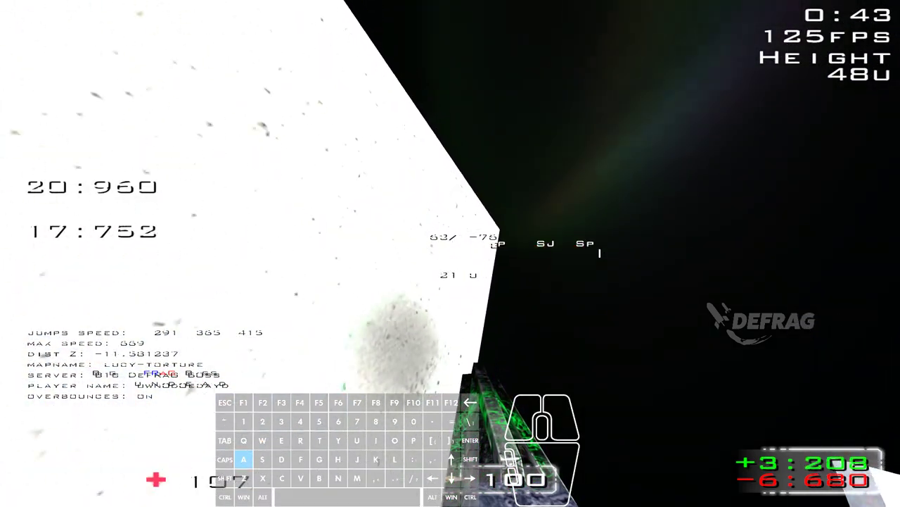
key(ctrl)
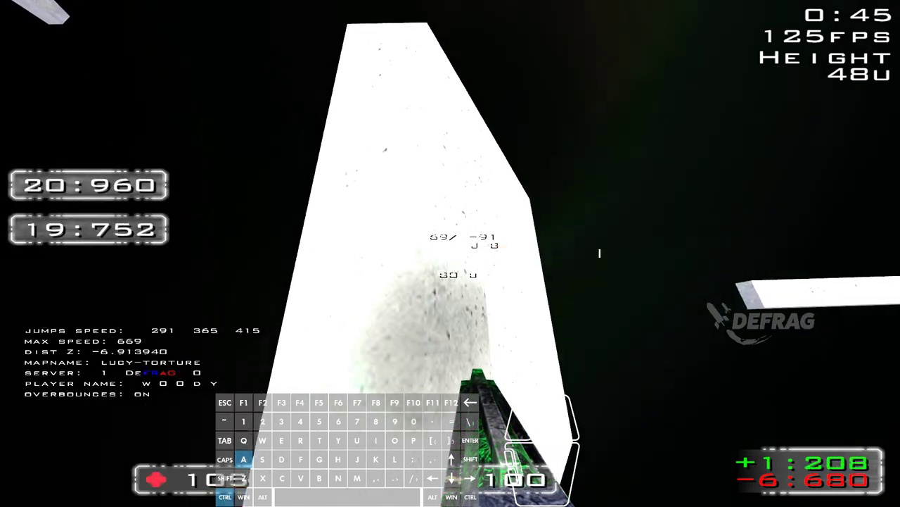
Step: Play-test the section after the second sloped block, crossing the remaining pillars and long beams
key(a)
key(w)
key(d)
right_click(451, 253)
key(w)
key(a)
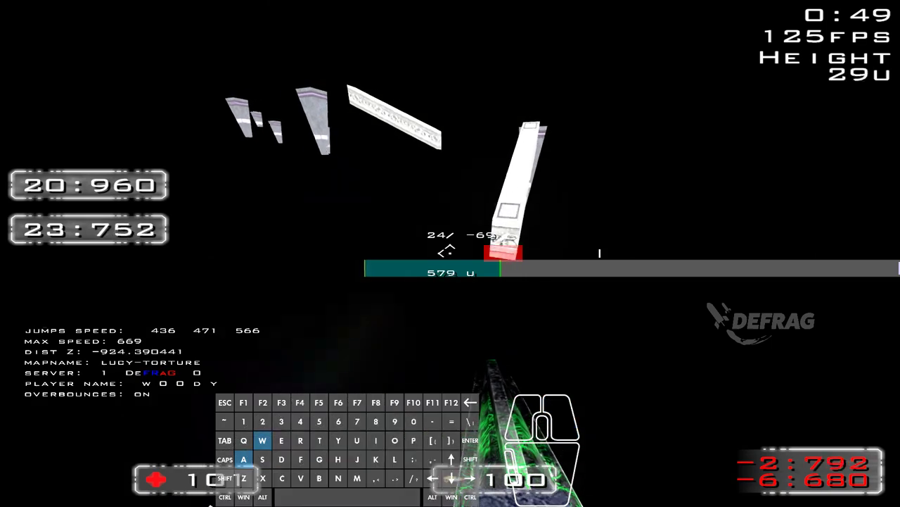
right_click(450, 254)
key(a)
right_click(450, 254)
key(s)
key(shift+s)
key(w)
key(a)
right_click(450, 253)
key(d)
right_click(450, 253)
right_click(451, 253)
key(a)
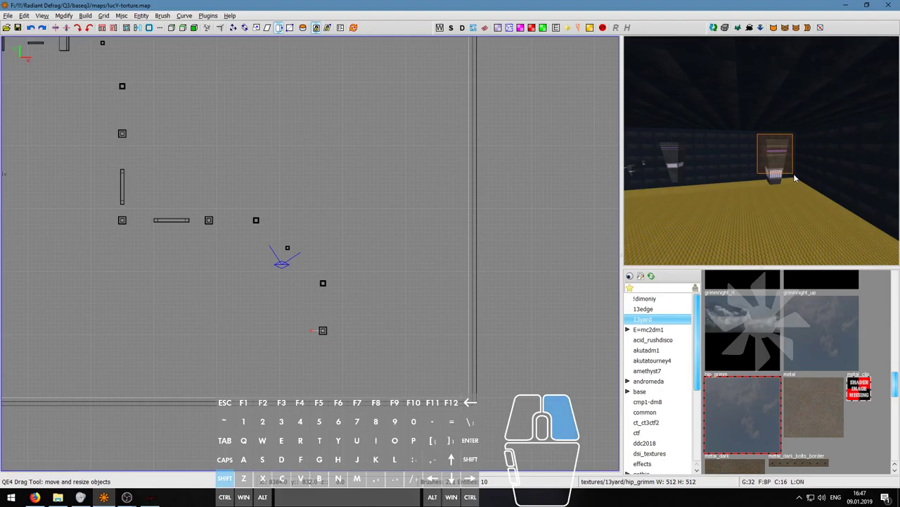
Step: Select only the small third-to-last pillar, leaving out the room walls, and move it away from the preceding pillar toward the next one
shift+click(795, 180)
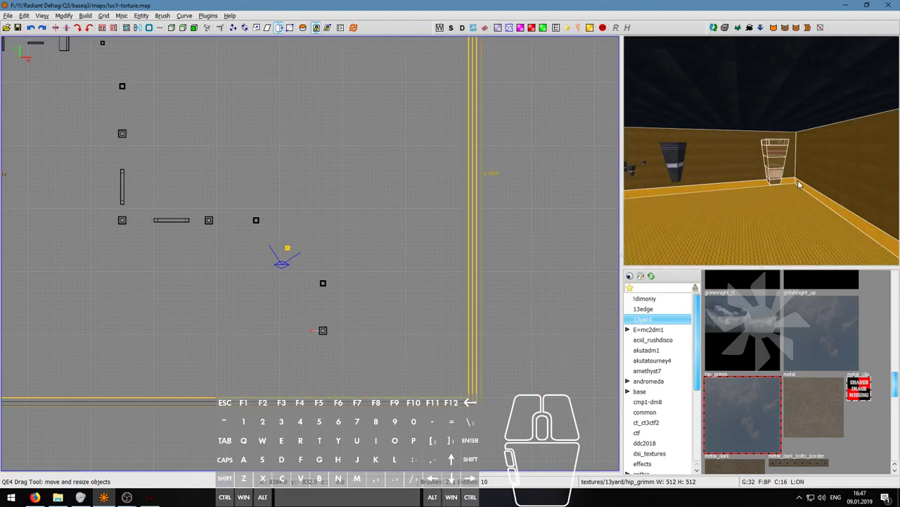
shift+click(792, 209)
shift+click(810, 174)
shift+click(729, 168)
right_click(752, 200)
key(s)
key(d)
key(a)
right_click(761, 150)
scroll(302, 190, down, 5)
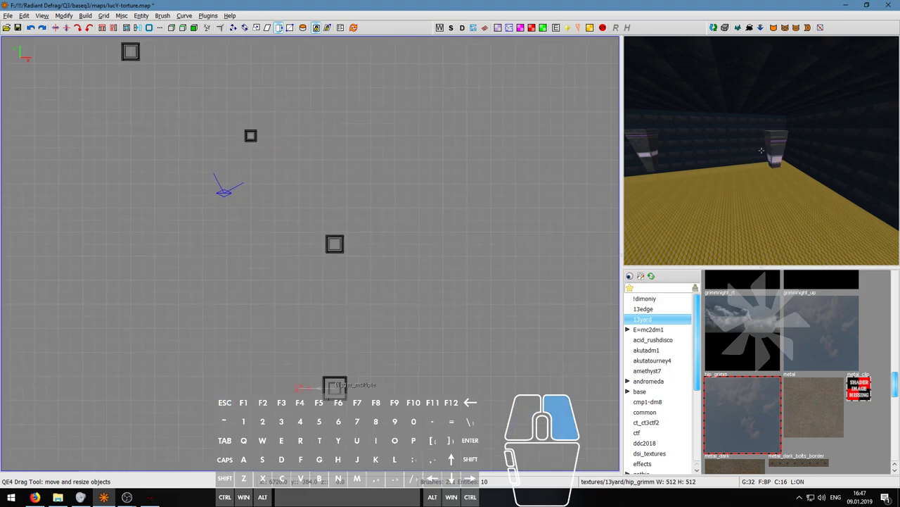
key(w)
right_click(761, 150)
shift+right_drag(772, 151, 783, 175)
shift+click(789, 108)
shift+click(792, 148)
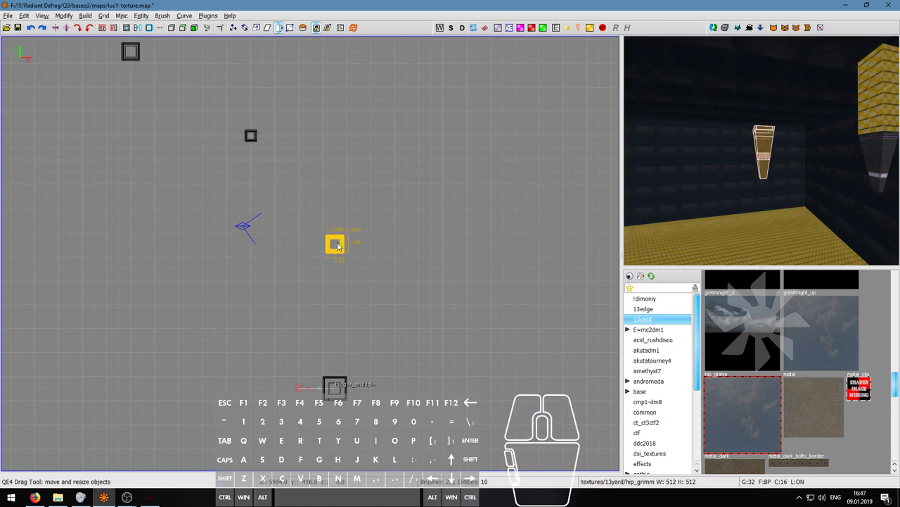
key(Escape)
Step: Hide the trigger brush standing on the final platform to expose the platform's top
right_click(675, 203)
key(d)
key(s)
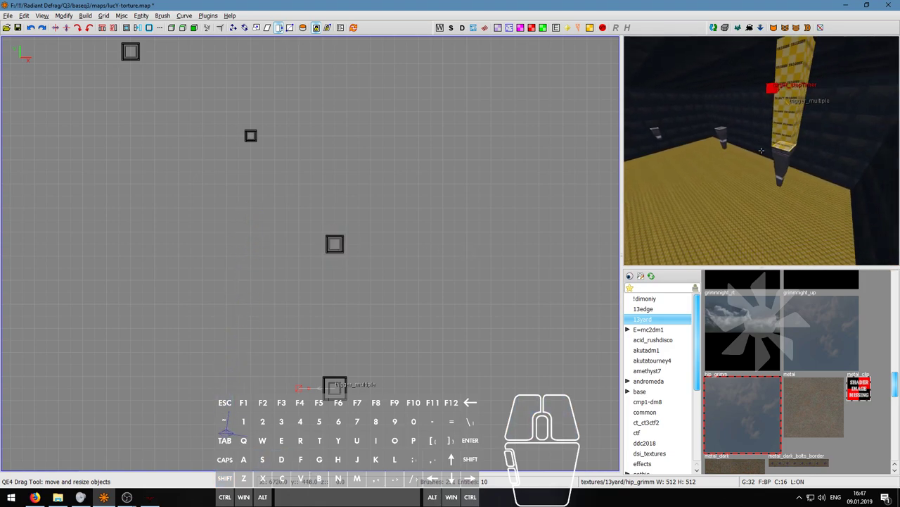
key(w)
key(d)
key(w)
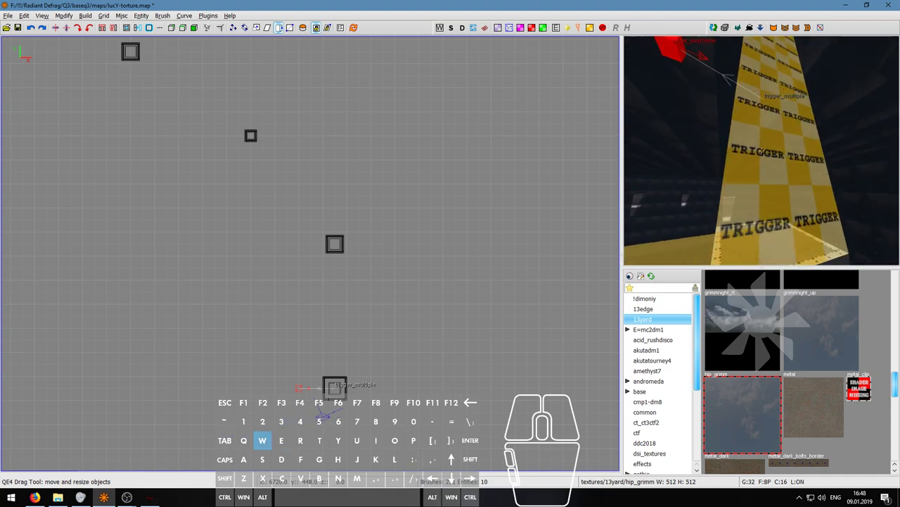
key(s)
key(d)
key(w)
key(a)
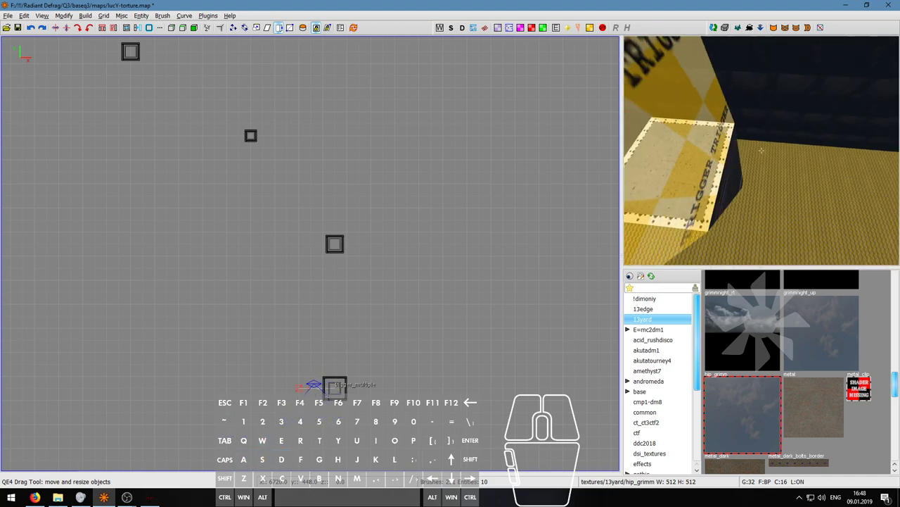
key(s)
key(h)
Step: Duplicate the thin border brush of the final platform, place the copy against the platform's outer edge and widen it on the 4-unit grid
key(w)
right_click(762, 151)
click(762, 152)
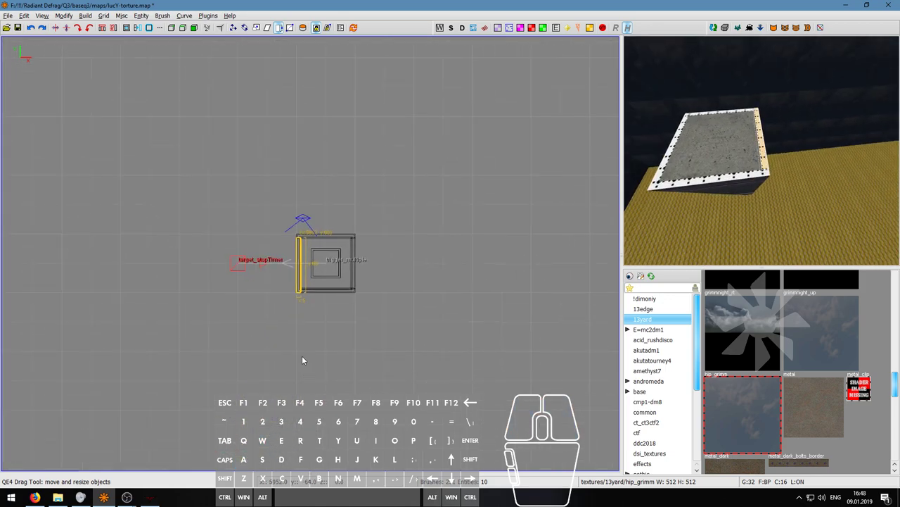
right_drag(318, 258, 328, 381)
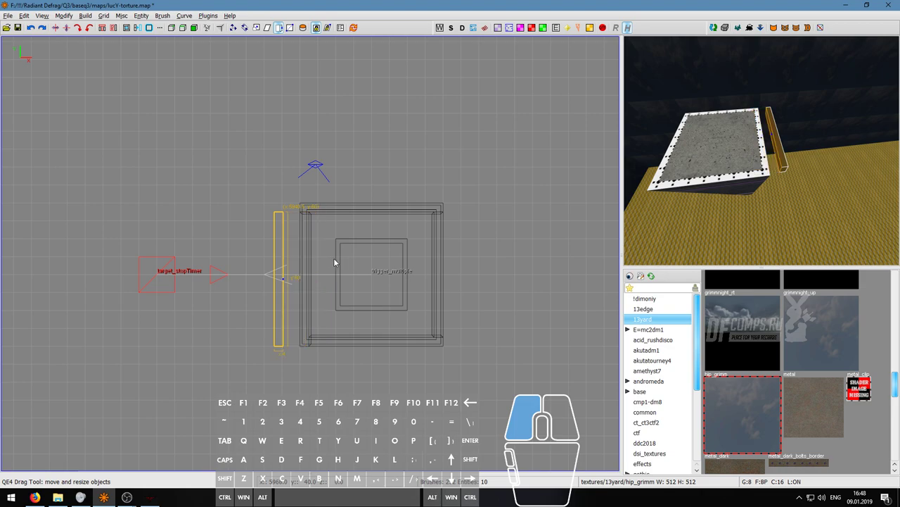
scroll(318, 258, up, 3)
scroll(336, 244, up, 4)
key(ctrl+g)
scroll(331, 237, down, 3)
drag(237, 254, 259, 255)
scroll(287, 256, down, 3)
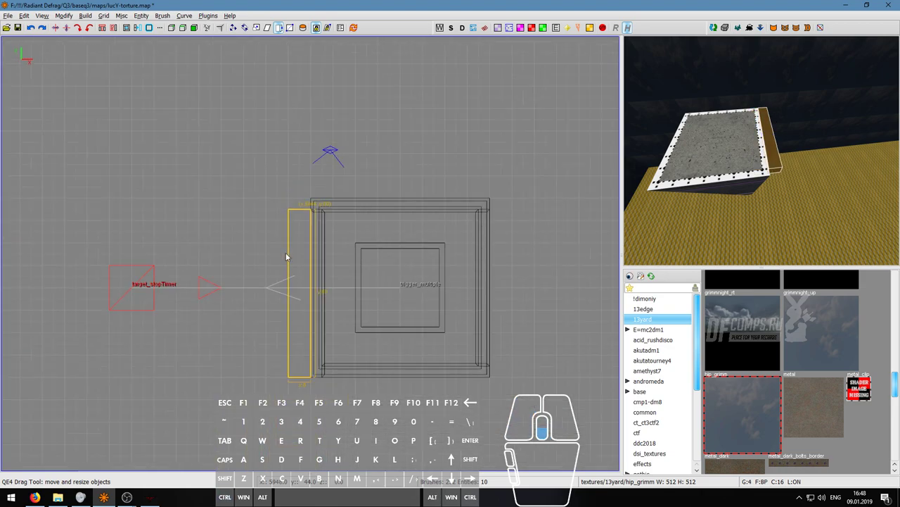
scroll(295, 278, down, 2)
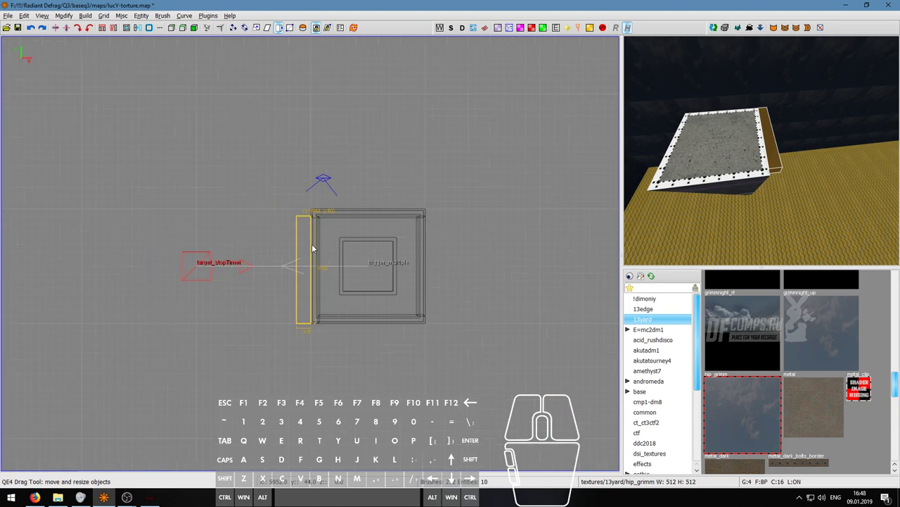
Step: Lengthen the strip beside the final platform at both ends and copy it to the opposite edge
scroll(313, 255, up, 2)
drag(315, 242, 315, 232)
right_drag(315, 231, 317, 199)
drag(314, 362, 313, 372)
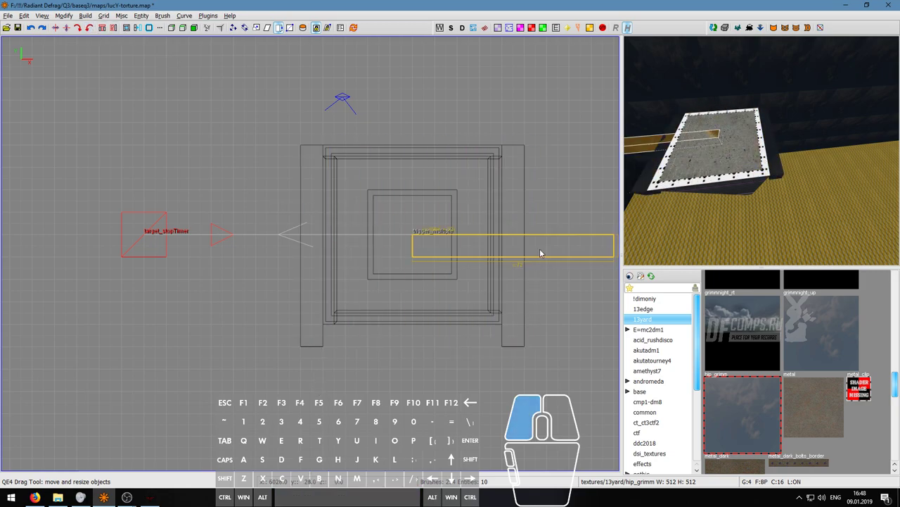
Step: Shorten a rotated copy of the strip and fit it along the platform's adjacent edge, between the two side strips
right_click(693, 211)
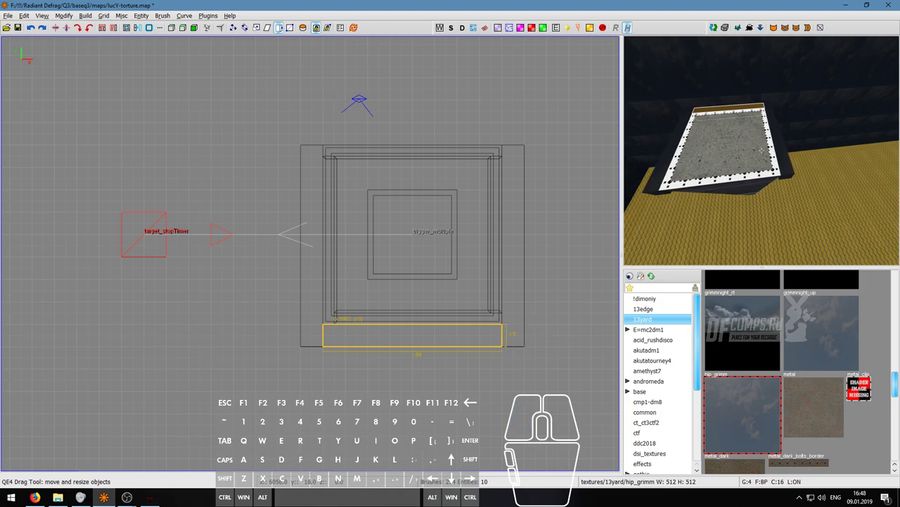
key(w)
key(w)
key(a)
key(s)
key(w)
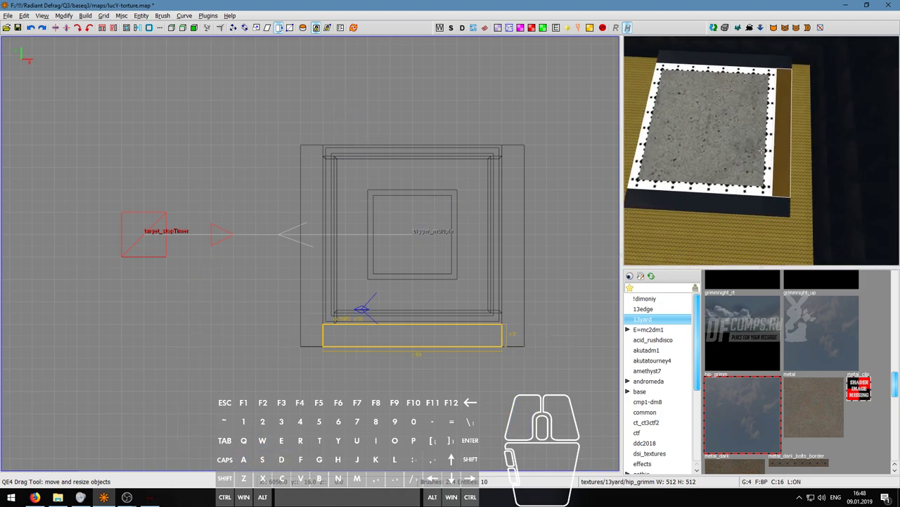
Step: Examine the strips around the final platform and the pillars leading up to it from several angles
key(s)
key(a)
right_click(761, 151)
scroll(477, 334, up, 2)
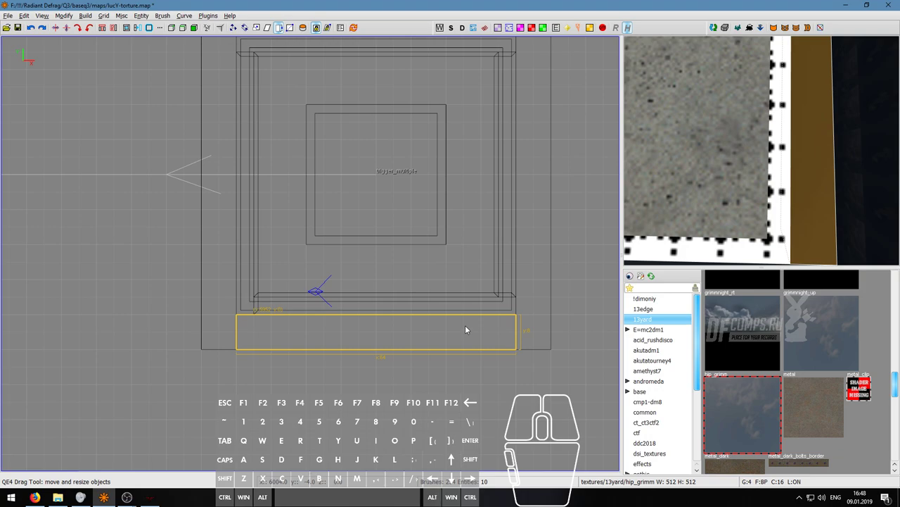
scroll(450, 325, down, 3)
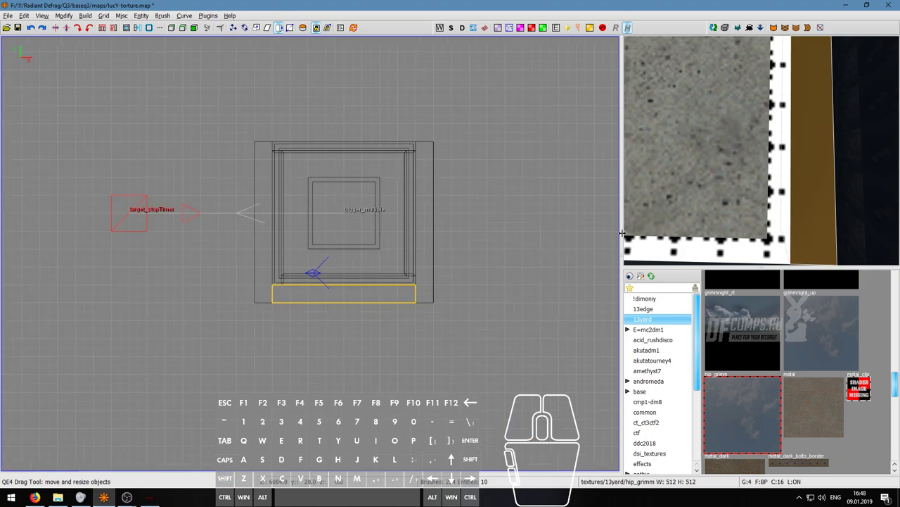
key(Escape)
scroll(764, 152, down, 3)
alt+shift+click(774, 153)
alt+shift+click(773, 154)
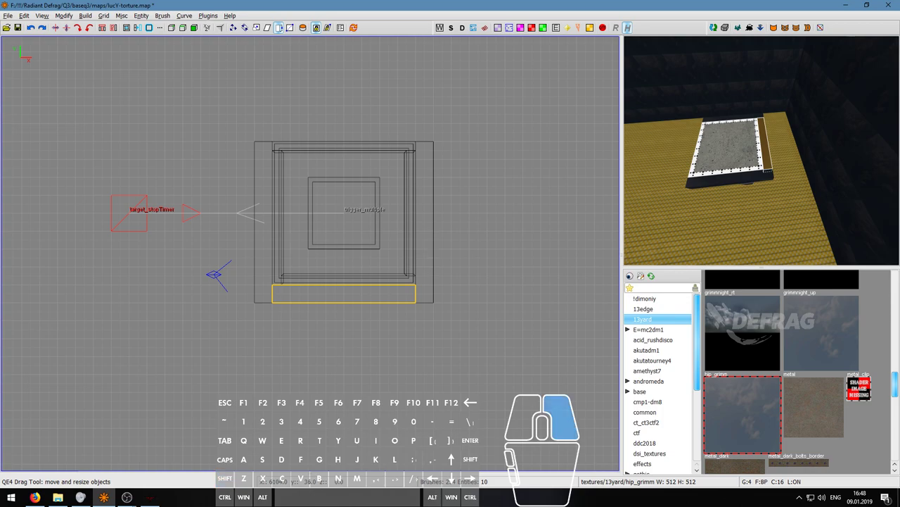
right_click(747, 158)
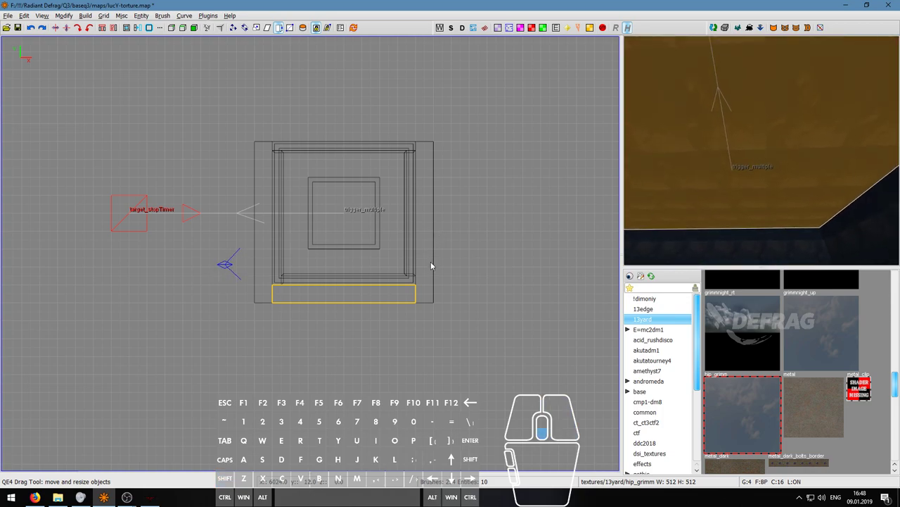
scroll(430, 262, down, 12)
scroll(299, 248, up, 5)
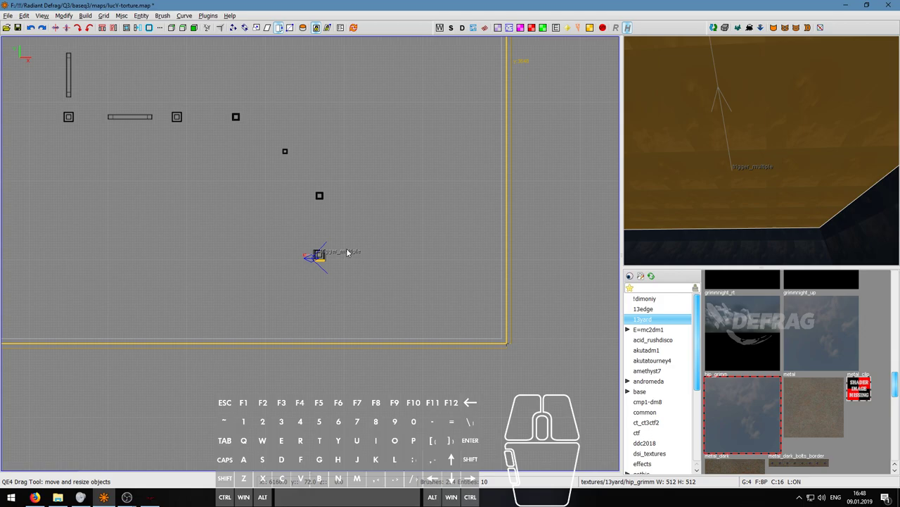
right_click(832, 216)
key(s)
key(Escape)
key(w)
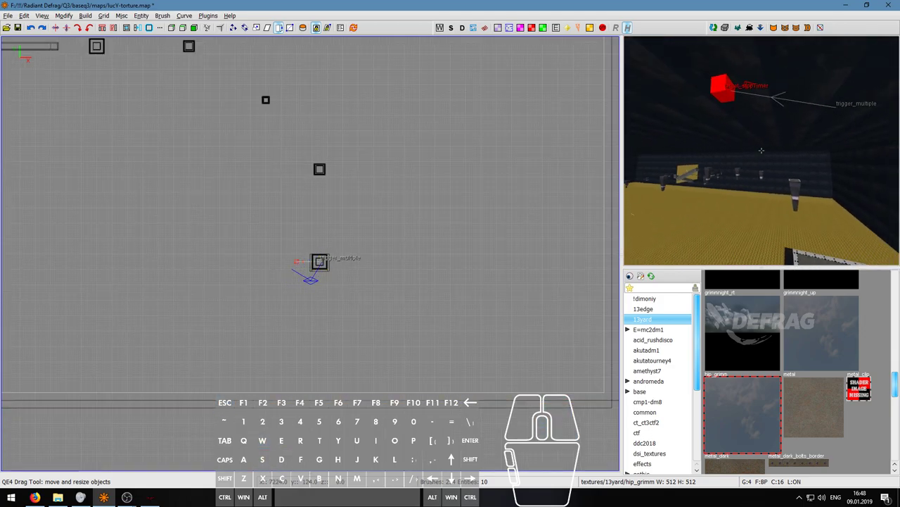
key(d)
key(w)
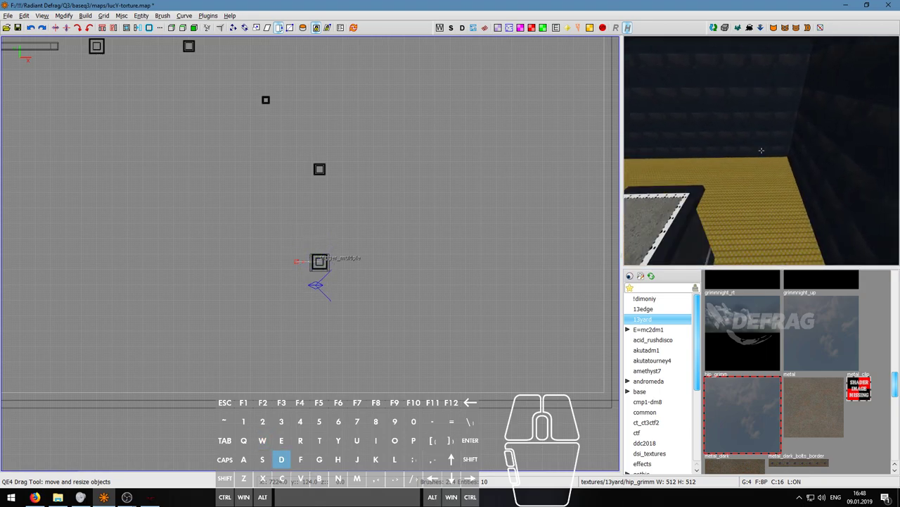
key(s)
key(w)
key(a)
Step: Select the three strips around the final platform and stretch them upward into tall walls in the side view
right_click(762, 150)
shift+click(764, 152)
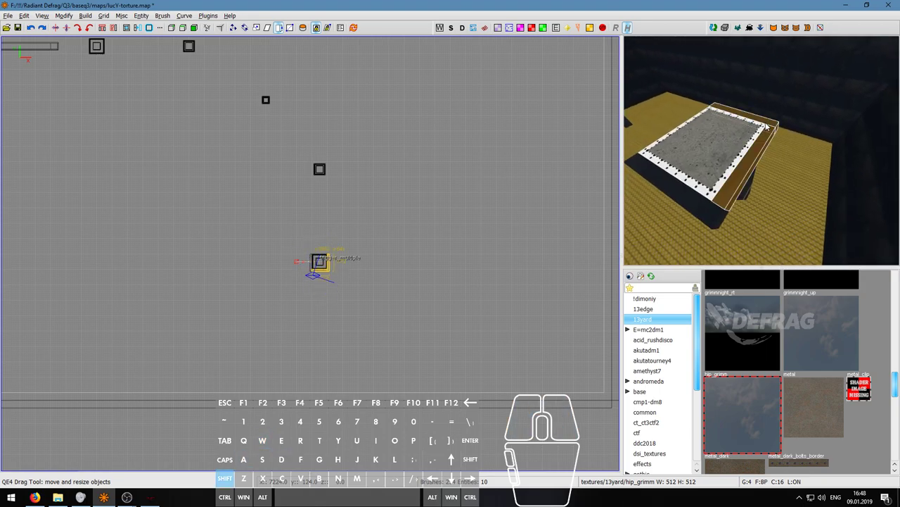
drag(310, 219, 314, 171)
key(ctrl+z)
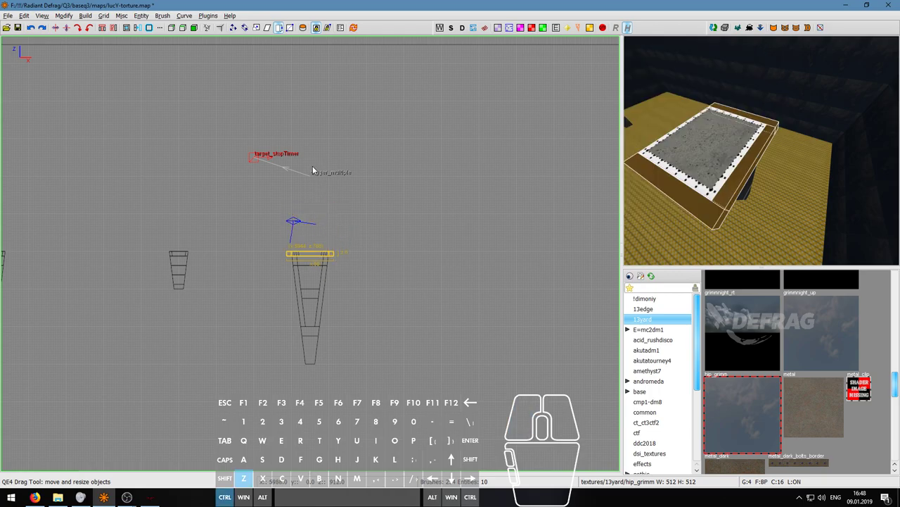
drag(312, 204, 307, 153)
key(Escape)
Step: Examine the tall walls around the final platform from the approaching pillars and from above
right_click(761, 151)
key(a)
key(w)
key(s)
key(d)
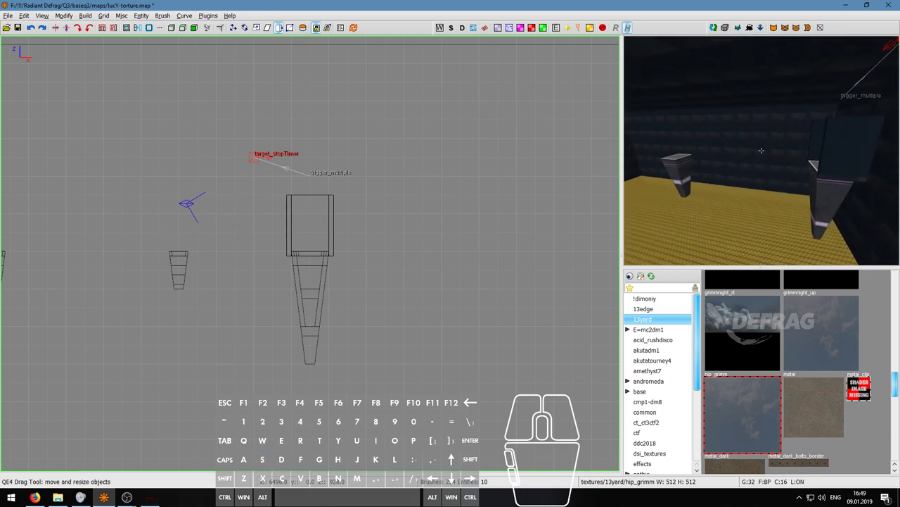
key(a)
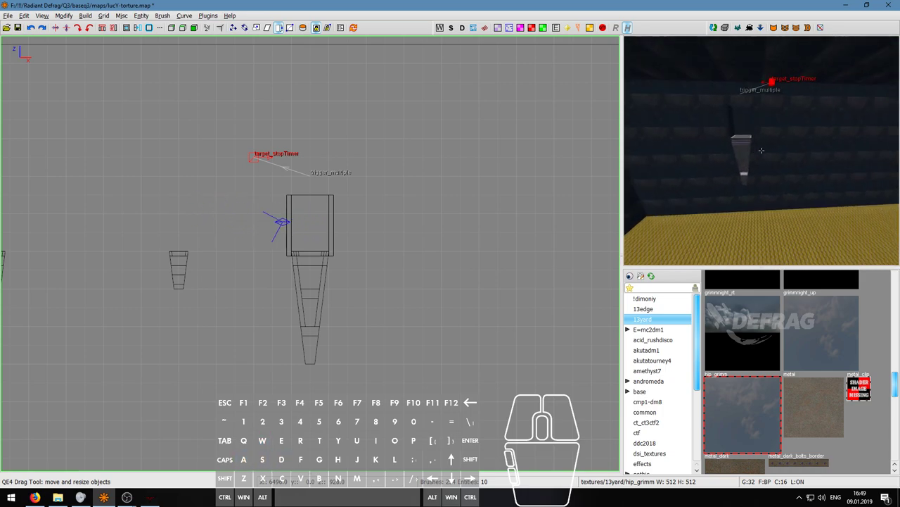
key(w)
key(d)
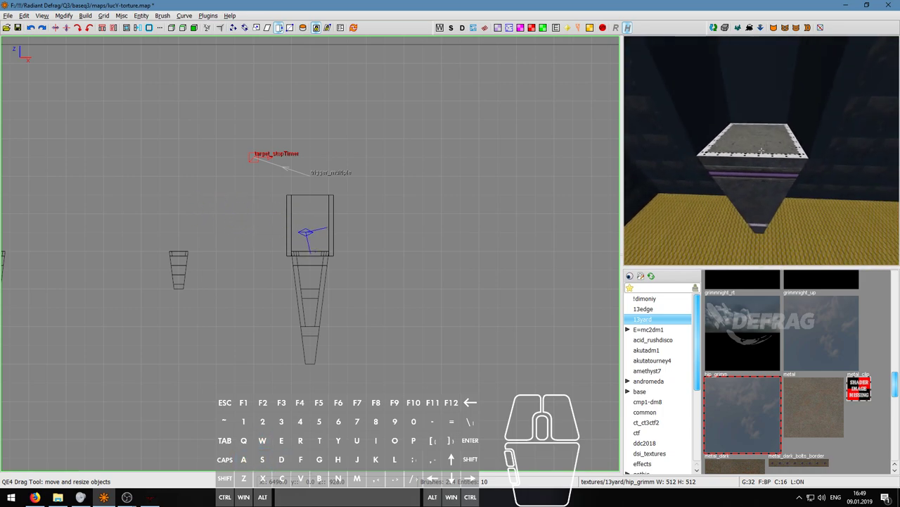
key(s)
key(w)
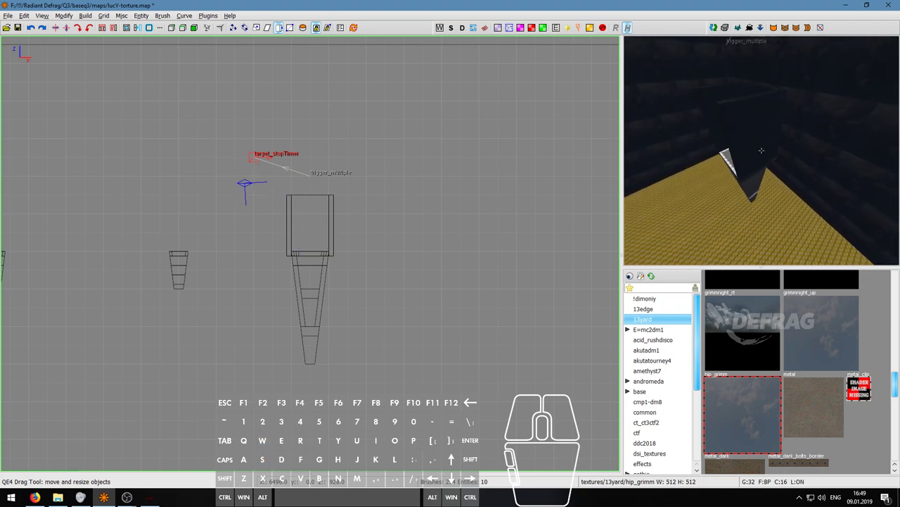
key(s)
key(w)
key(a)
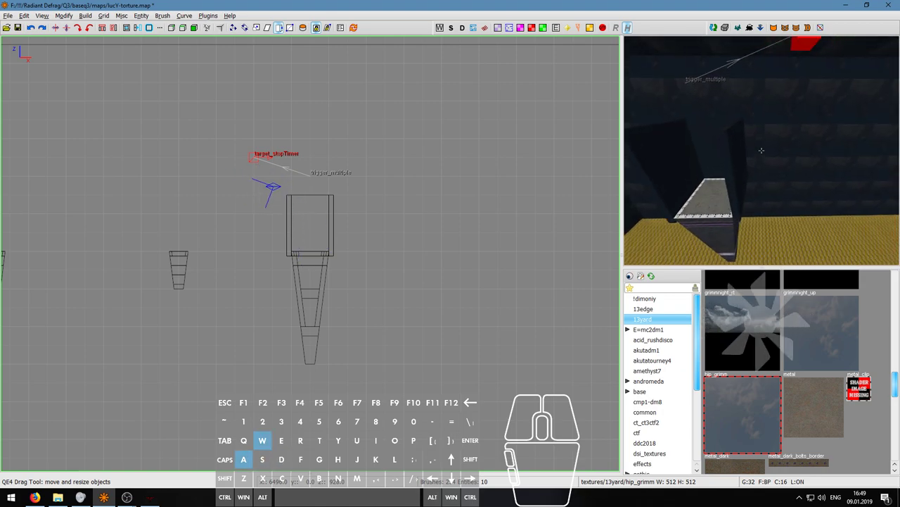
Step: Delete the three walls surrounding the final platform
click(712, 146)
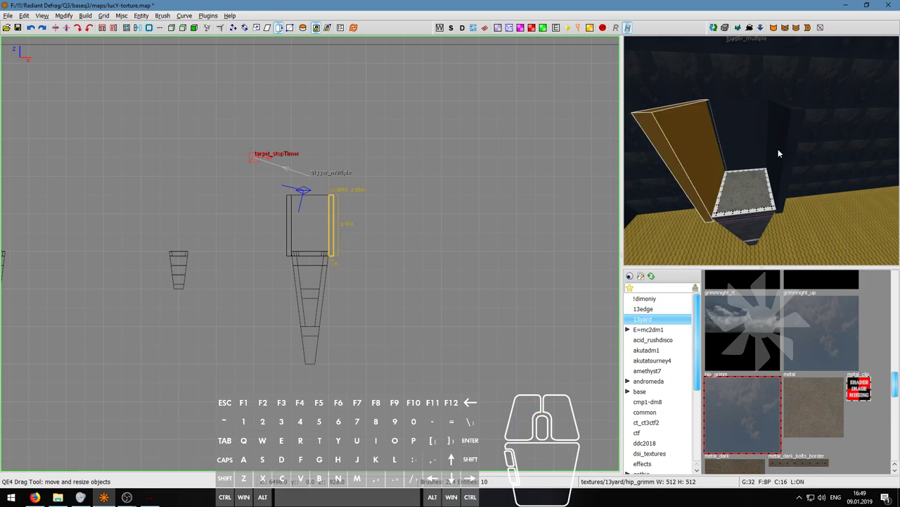
shift+click(778, 148)
key(BackSpace)
Step: Unhide the trigger brush standing on the final platform
right_click(754, 138)
key(w)
key(s)
right_click(761, 150)
key(shift+h)
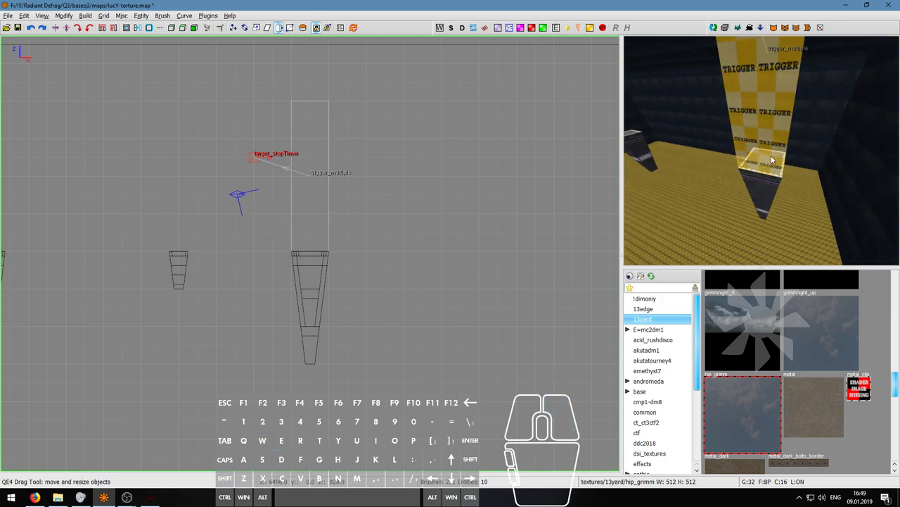
Step: Examine the final platform's trigger and the course back to the thin beam beside the sloped platform
right_click(771, 154)
key(w)
key(a)
key(s)
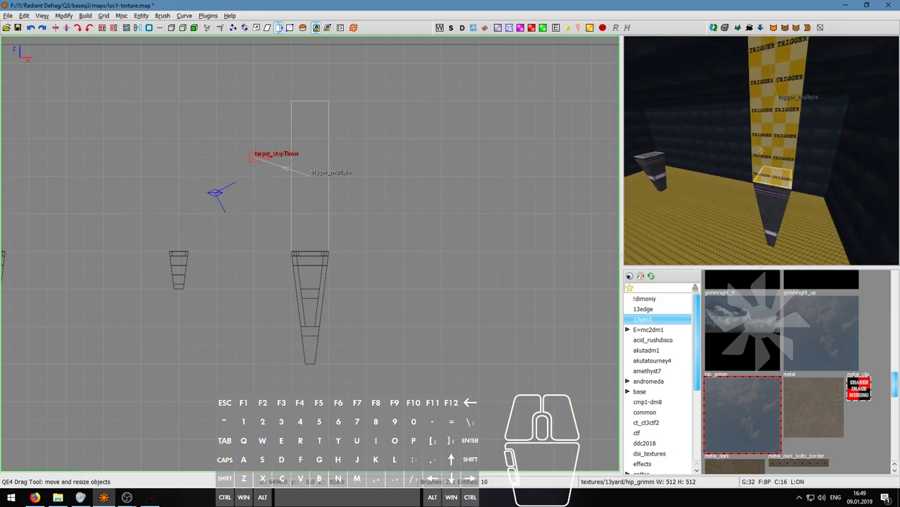
key(w)
key(d)
key(s)
key(a)
right_click(762, 150)
right_click(762, 150)
key(w)
click(700, 152)
right_click(700, 152)
key(w)
key(d)
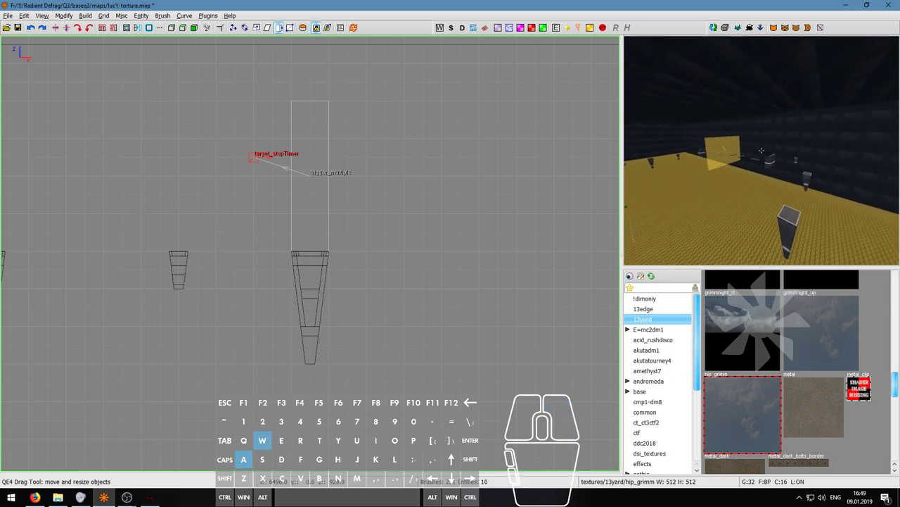
key(s)
right_click(761, 150)
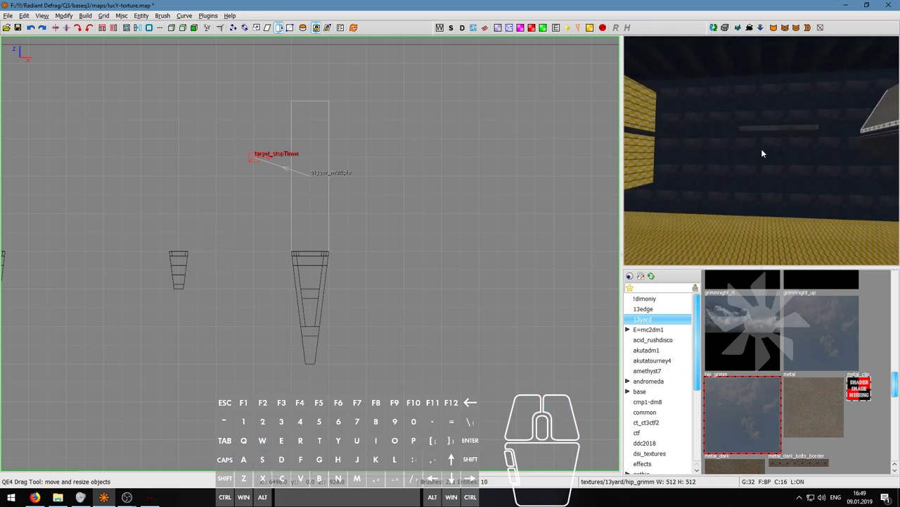
Step: Try to stretch the brushes of the thin lengthwise beam to a 224-unit length towards the sloped platform
shift+right_drag(836, 154, 835, 154)
right_click(819, 178)
key(w)
right_click(761, 149)
key(ctrl+Tab)
key(ctrl+Tab)
scroll(332, 265, down, 3)
drag(383, 262, 409, 257)
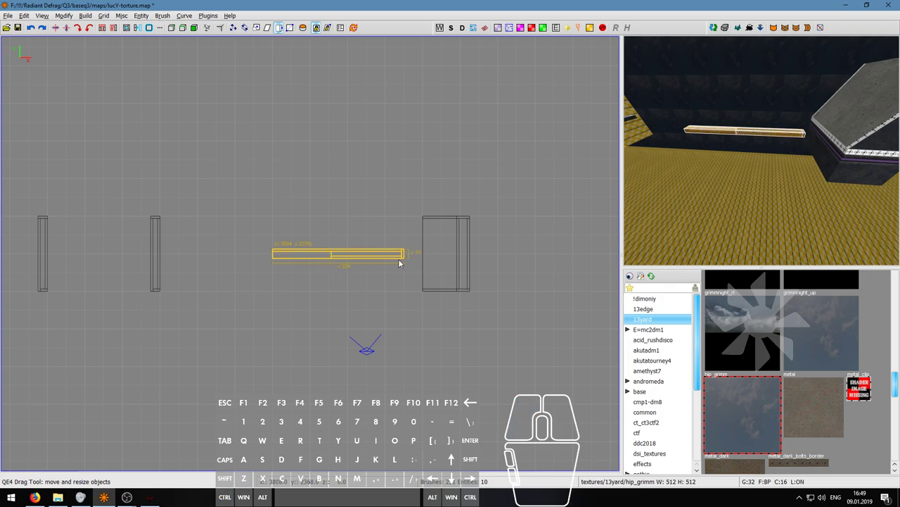
Step: Move the thin beam's end cap 64 units towards the sloped platform and stretch the beam's other brushes to meet it
right_click(762, 150)
key(w)
key(d)
key(s)
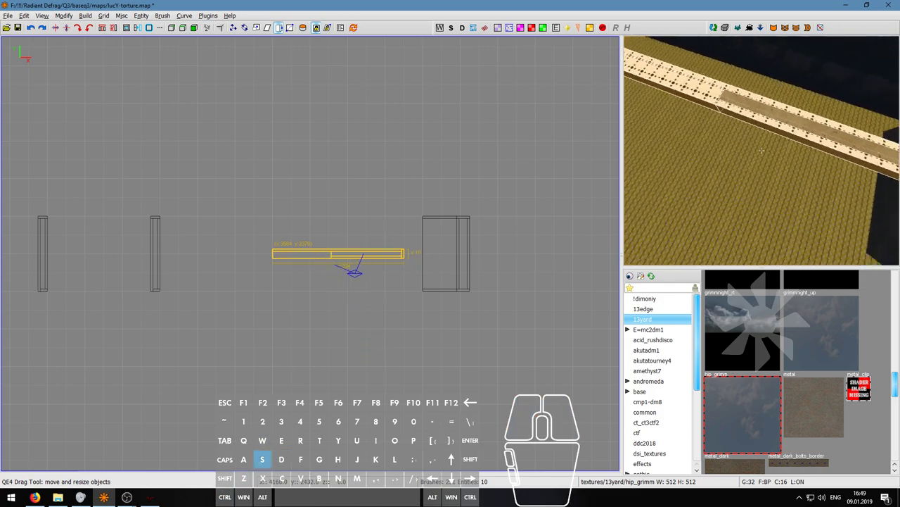
right_click(653, 177)
key(s)
right_click(762, 151)
right_click(749, 151)
key(w)
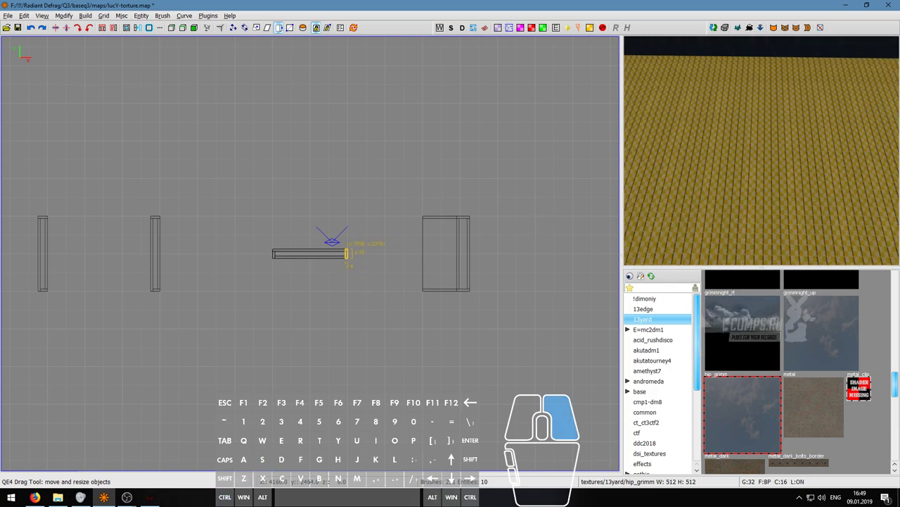
key(s)
key(w)
key(s)
right_click(762, 150)
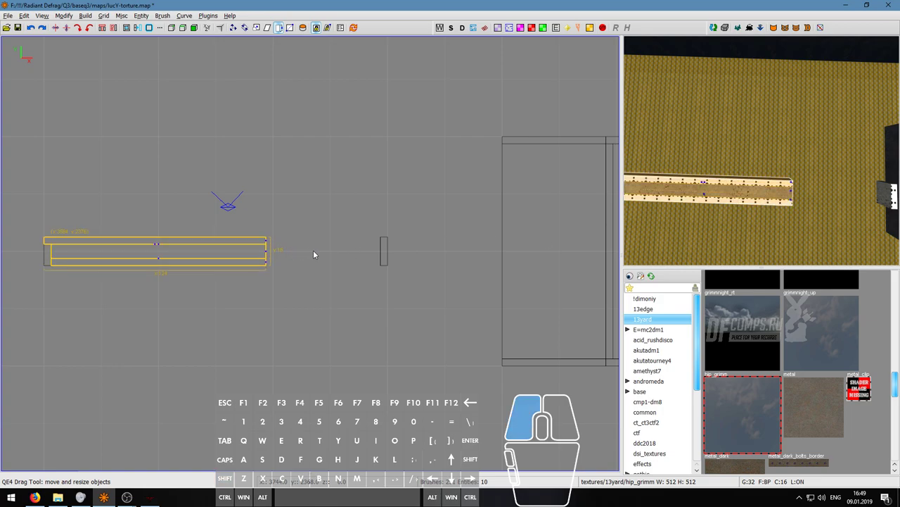
key(Escape)
Step: Undo the thin beam's lengthening and the move of its end cap
right_click(762, 150)
key(d)
key(s)
key(a)
key(s)
key(d)
key(a)
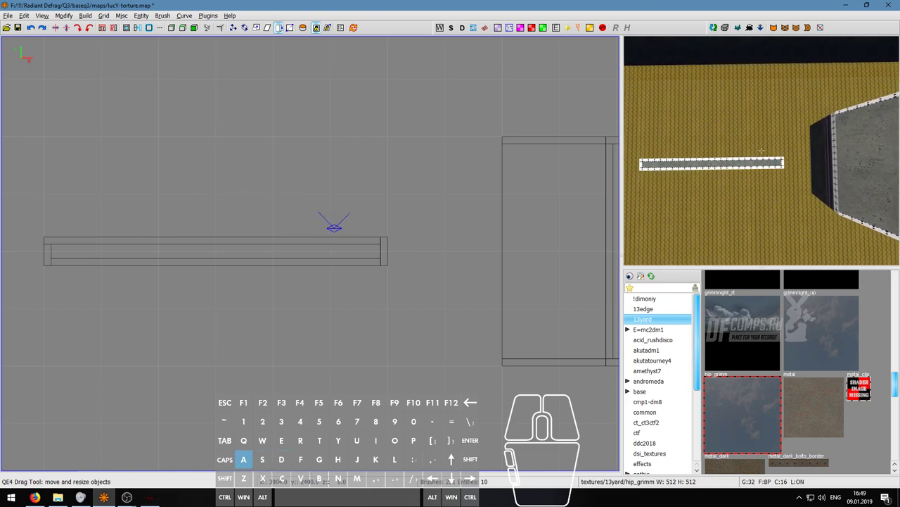
key(d)
key(w)
key(s)
right_click(762, 150)
key(ctrl+z)
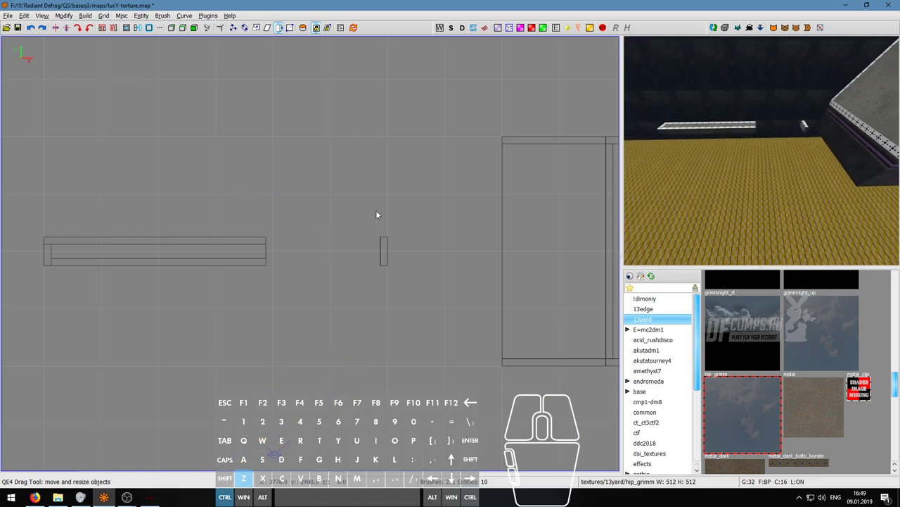
Step: Duplicate the neighbouring crosswise beam and place the copy between the lengthwise beam and the sloped platform
right_click(762, 150)
key(s)
key(a)
key(w)
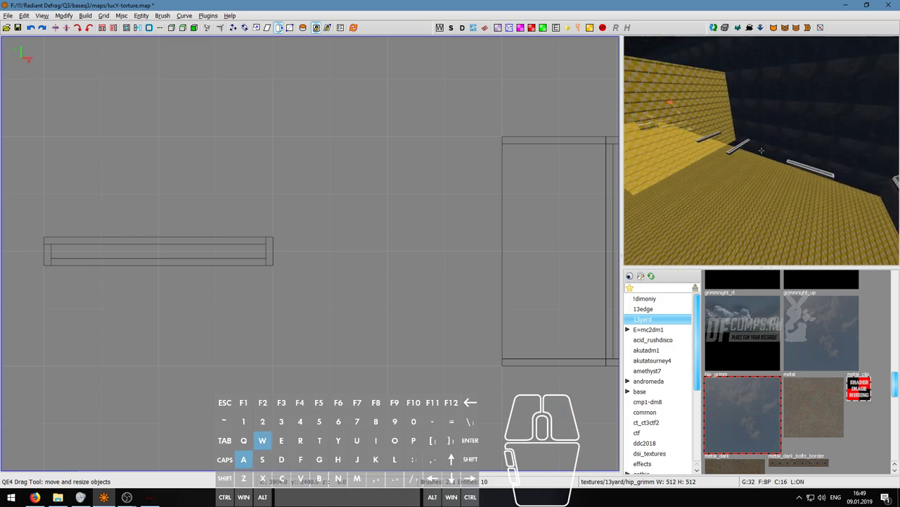
key(w)
key(s)
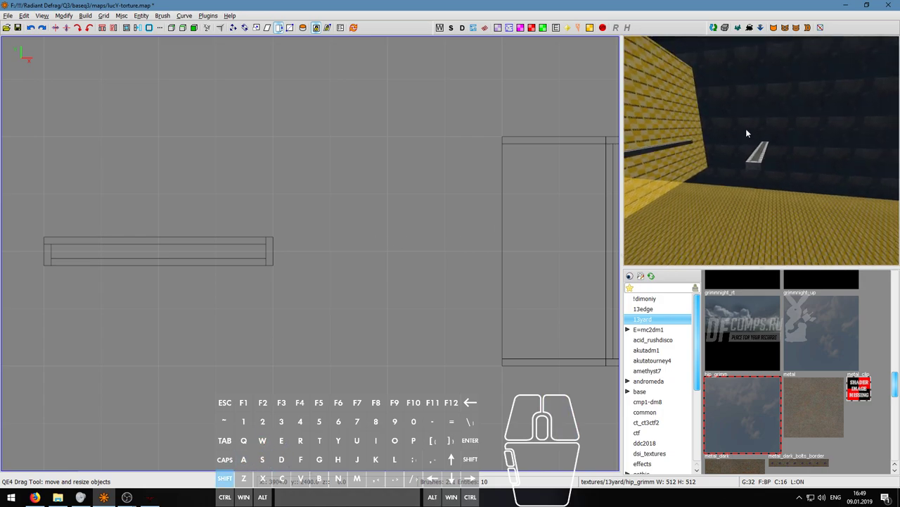
shift+right_click(747, 134)
shift+right_click(751, 118)
drag(337, 256, 361, 255)
Step: Examine the row of beams and the sloped platform from several angles to judge the jump distances
key(w)
key(d)
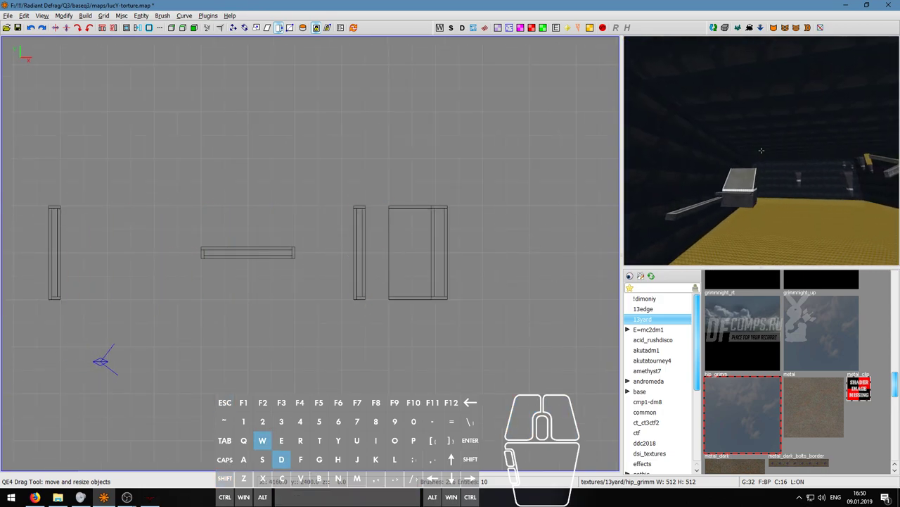
key(w)
key(a)
key(s)
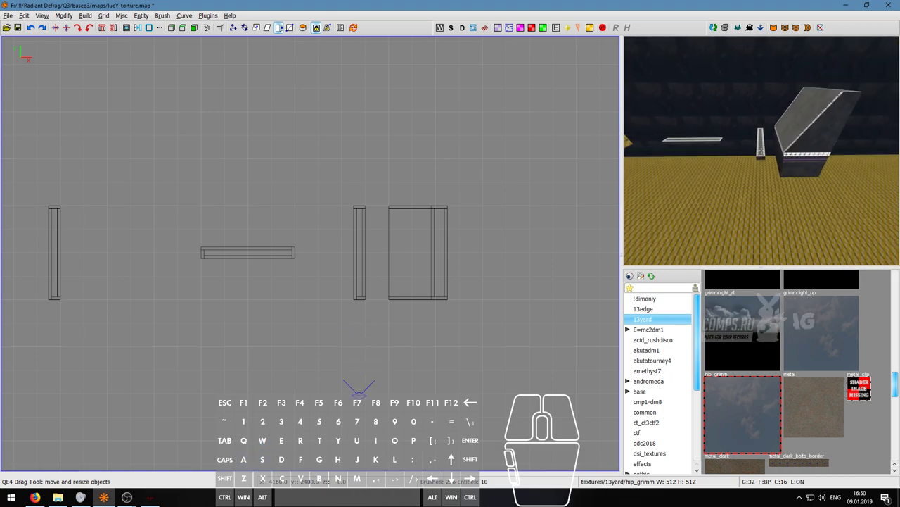
key(w)
key(s)
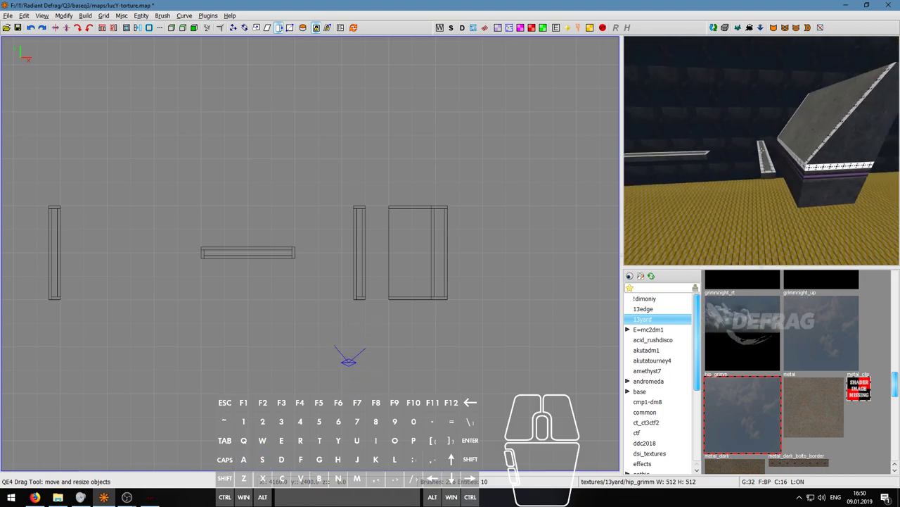
key(w)
key(a)
key(s)
key(d)
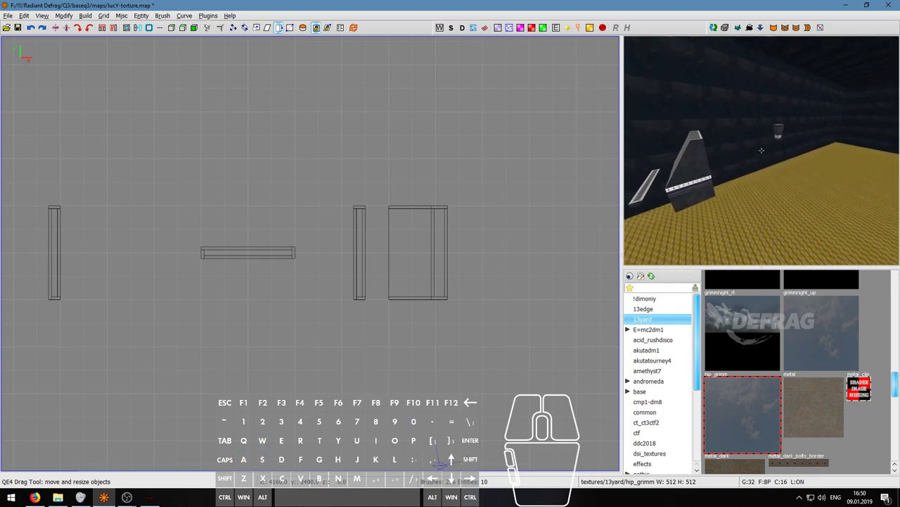
key(w)
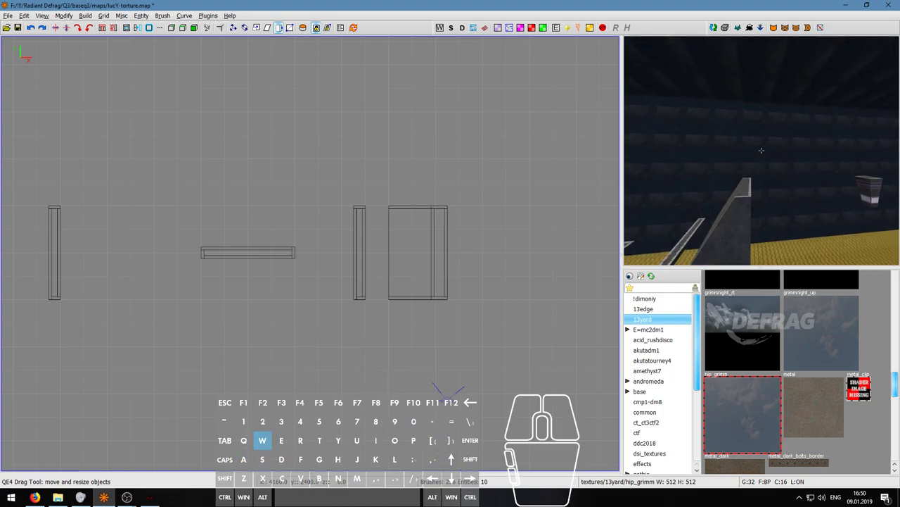
key(w)
key(d)
key(a)
key(a)
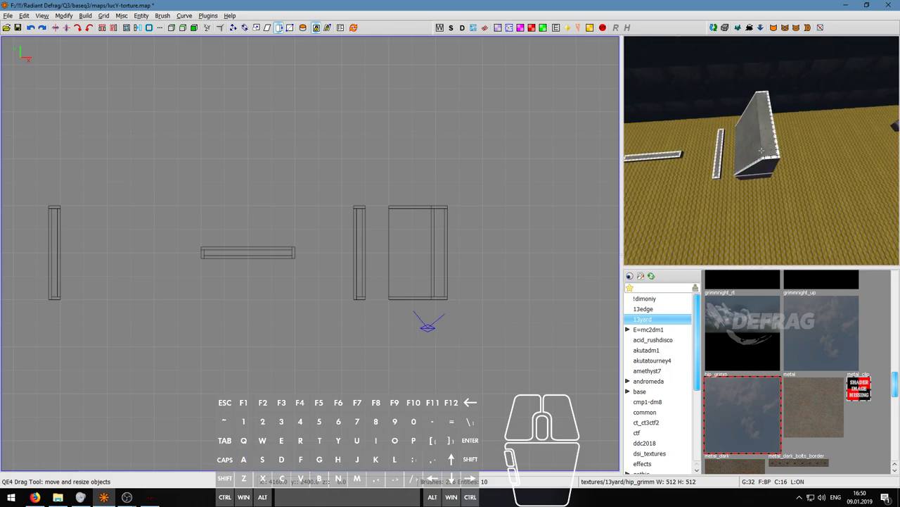
key(w)
key(a)
key(w)
key(a)
Step: Save the map and start a compile that includes lighting
key(s)
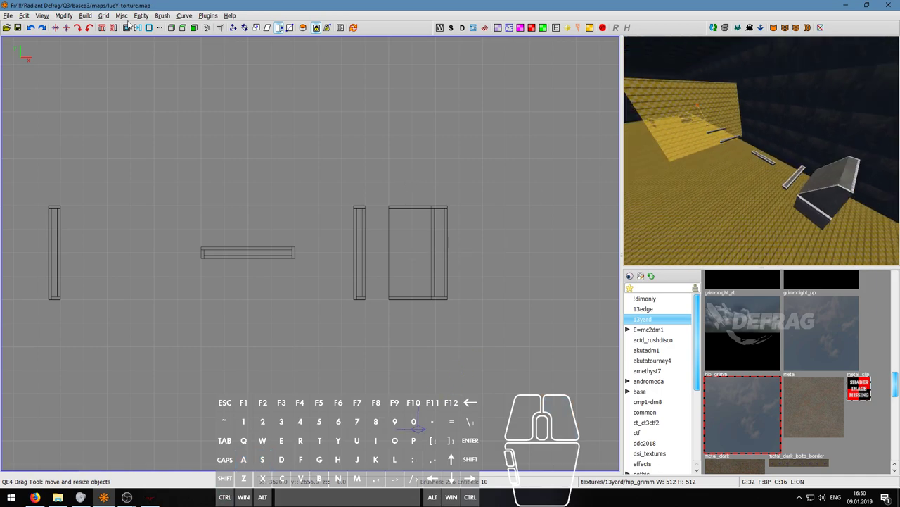
click(88, 15)
click(149, 65)
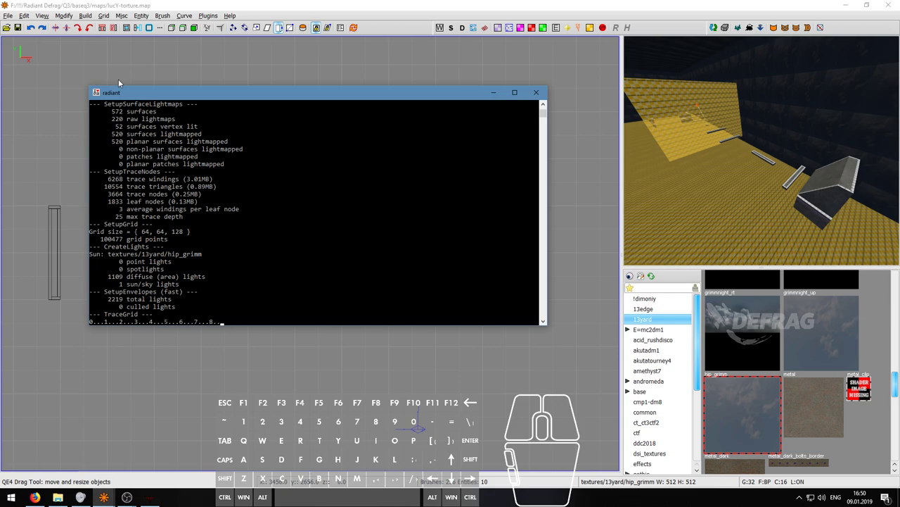
Step: Switch to the Defrag game, load the recompiled lucY-torture map and set r_fastsky to 0
key(alt+Tab)
key(Up)
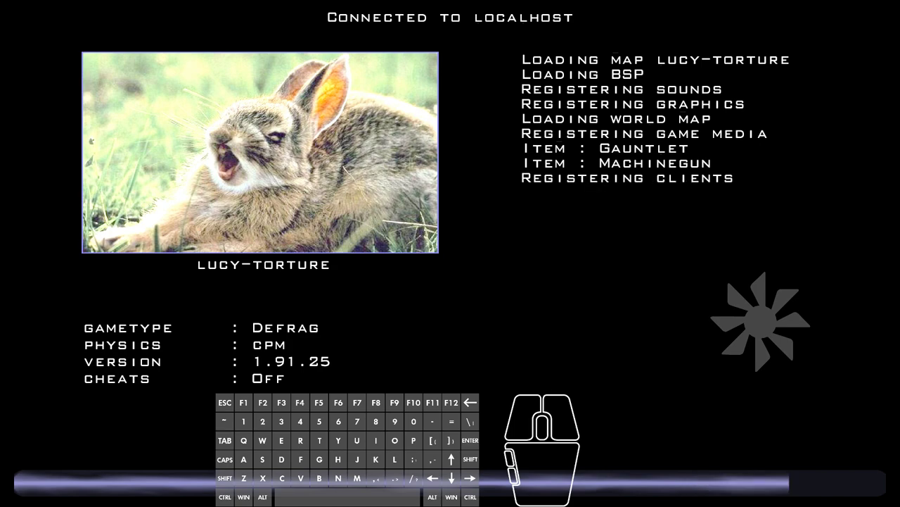
key(grave)
key(Up)
key(BackSpace)
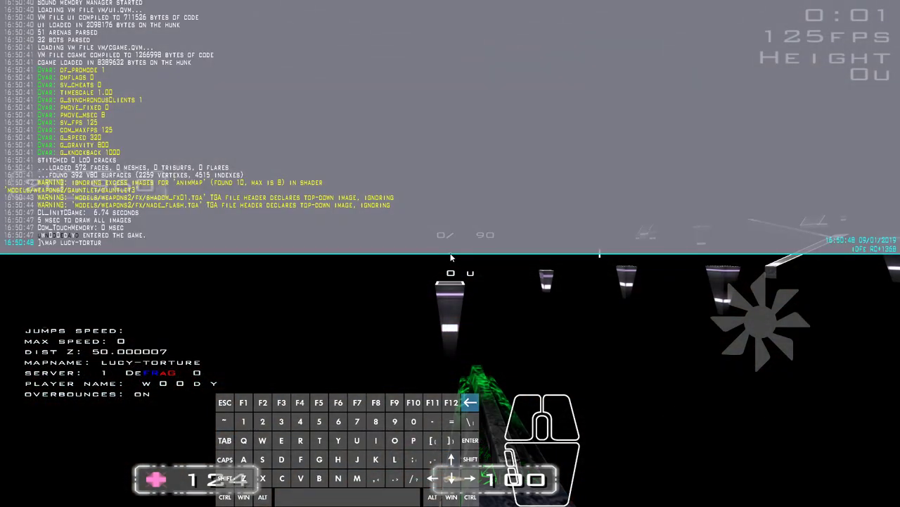
text(0)
key(Return)
key(grave)
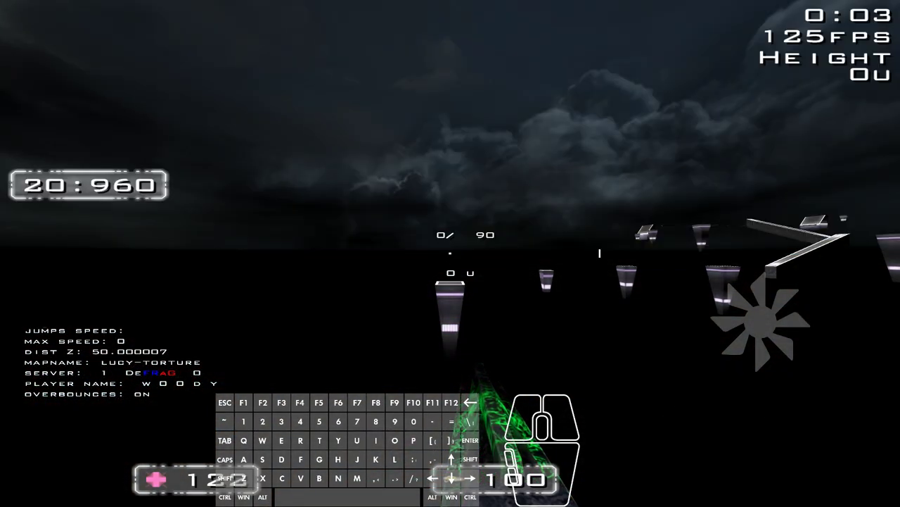
Step: Playtest the opening jumps from the start platform toward the first pillars
key(shift)
key(space)
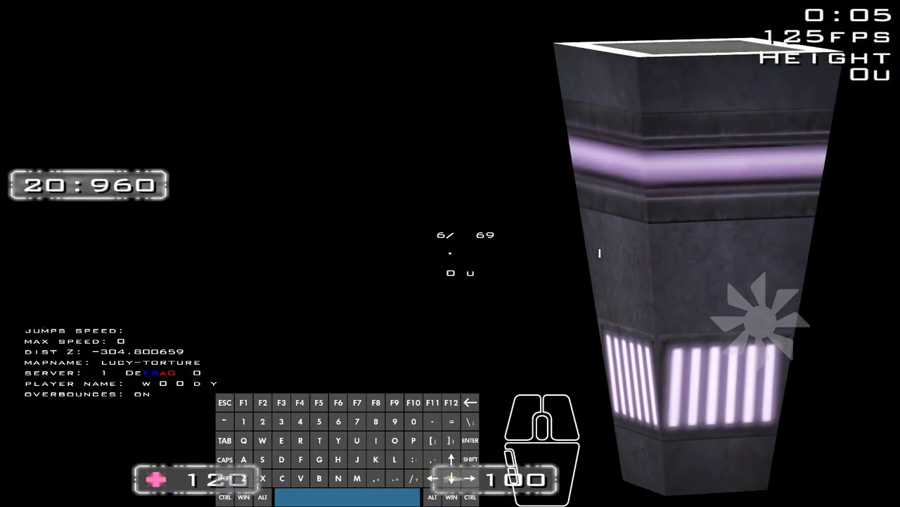
key(shift)
key(w)
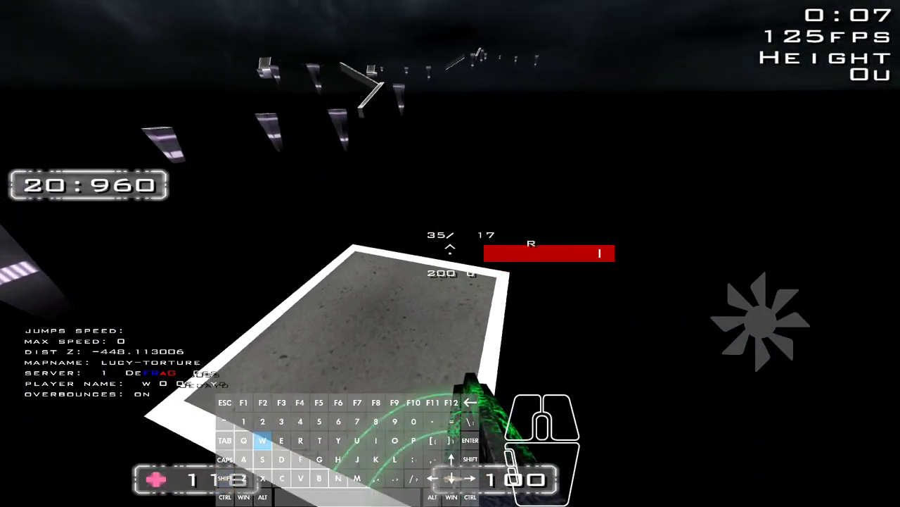
key(a)
right_click(450, 253)
key(d)
right_click(451, 253)
right_click(450, 254)
key(w)
key(a)
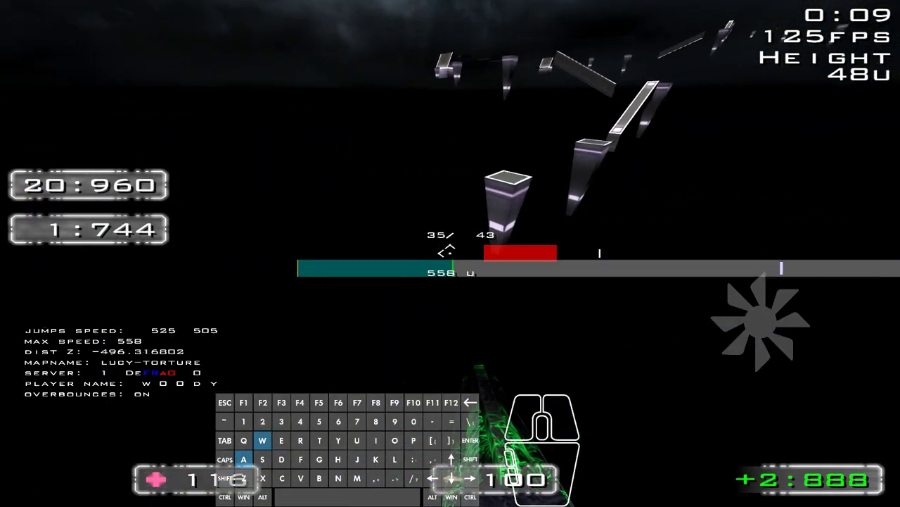
key(d)
right_click(450, 253)
Step: Restart the run and test the jump distances over the first pillars and past the first long beam
key(shift)
key(w)
key(a)
key(d)
right_click(450, 253)
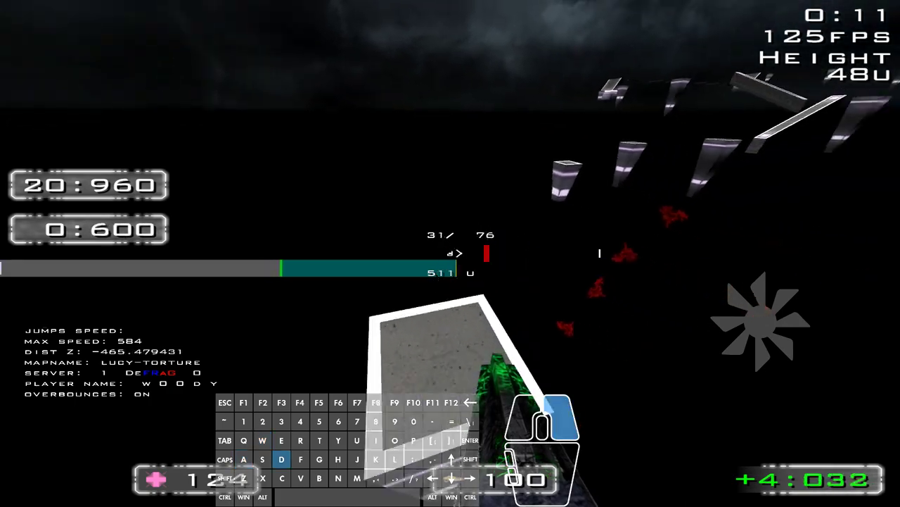
right_click(450, 253)
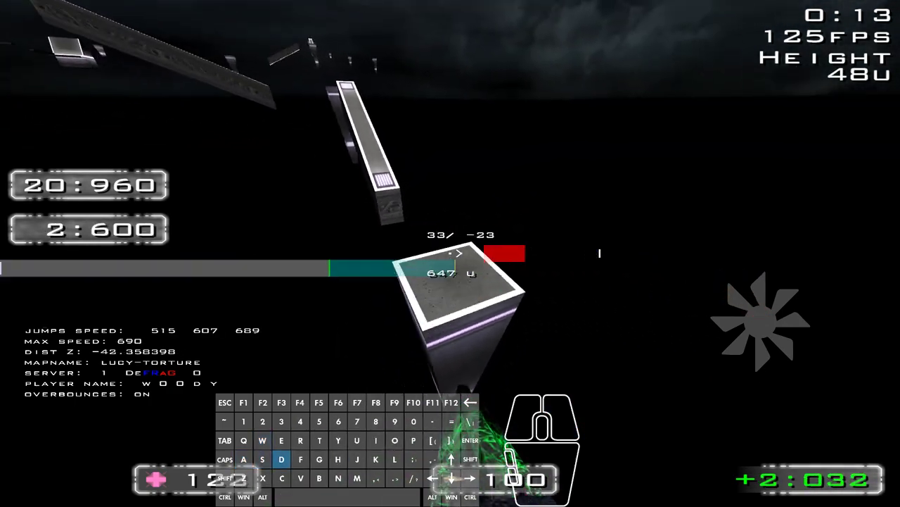
right_click(450, 254)
key(w)
key(a)
right_click(451, 253)
right_click(451, 253)
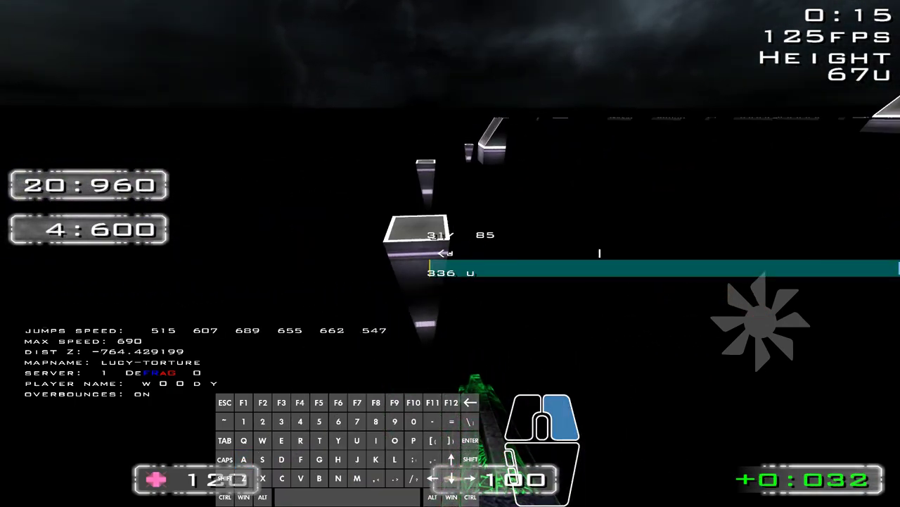
Step: Continue the run over the next pillars to test the jumps up to the first sloped platform
key(w)
key(a)
key(d)
right_click(451, 253)
key(a)
key(s)
right_click(451, 254)
key(w)
key(d)
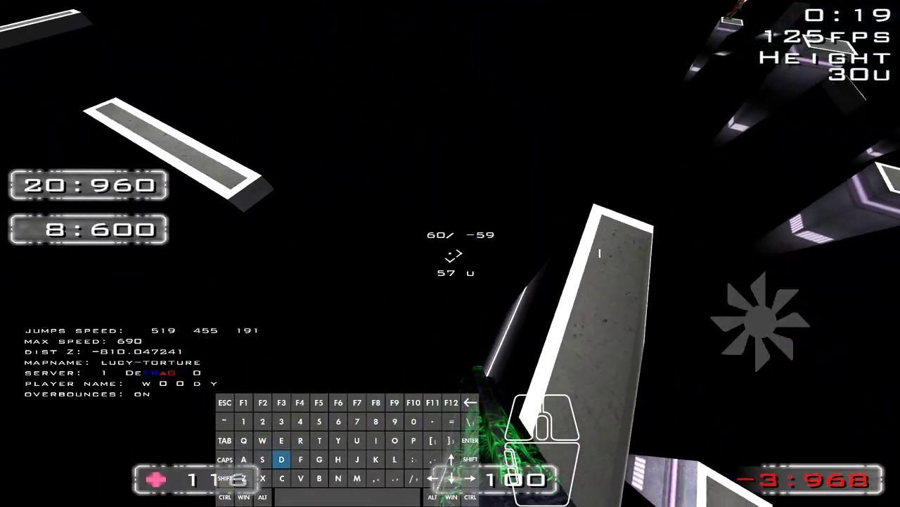
key(a)
Step: Repeat the run from the start to check the pillar jumps and the landing on the long beam
key(shift)
right_click(450, 253)
key(w)
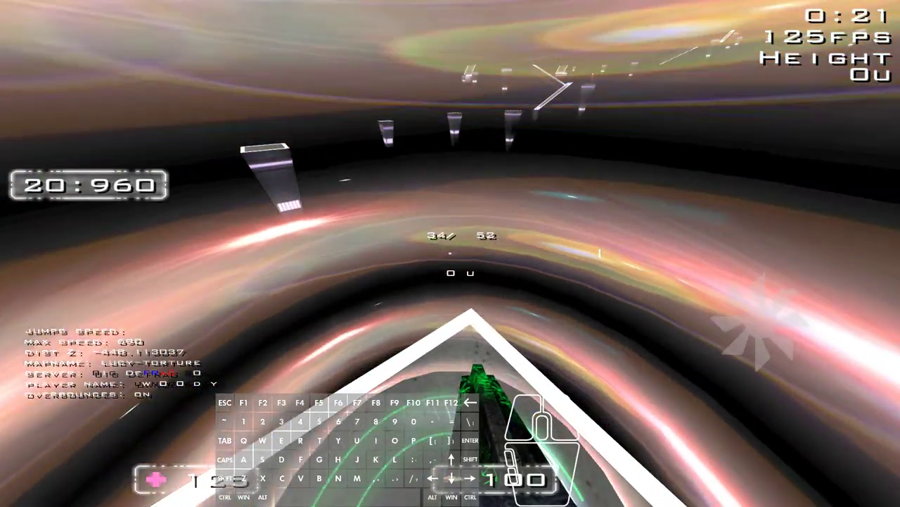
key(w)
key(a)
right_click(451, 254)
key(d)
right_click(450, 253)
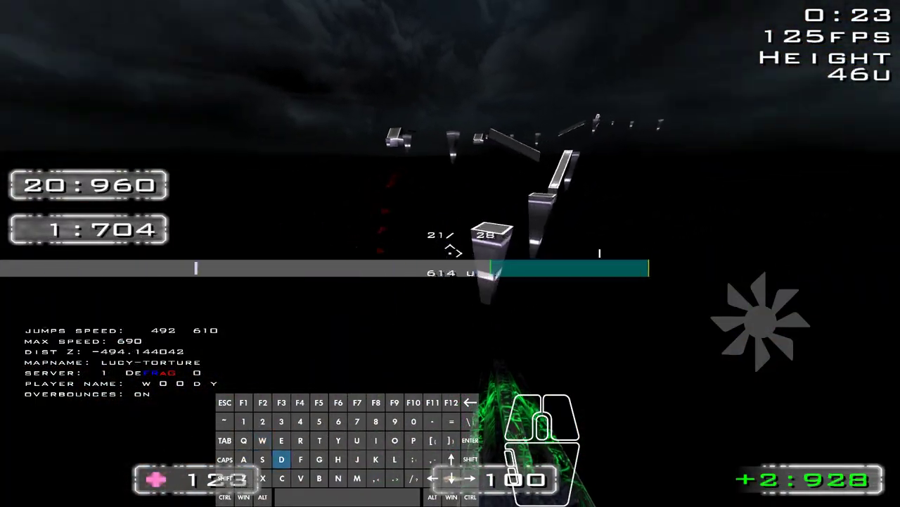
right_click(450, 253)
right_click(451, 254)
key(w)
key(a)
right_click(450, 253)
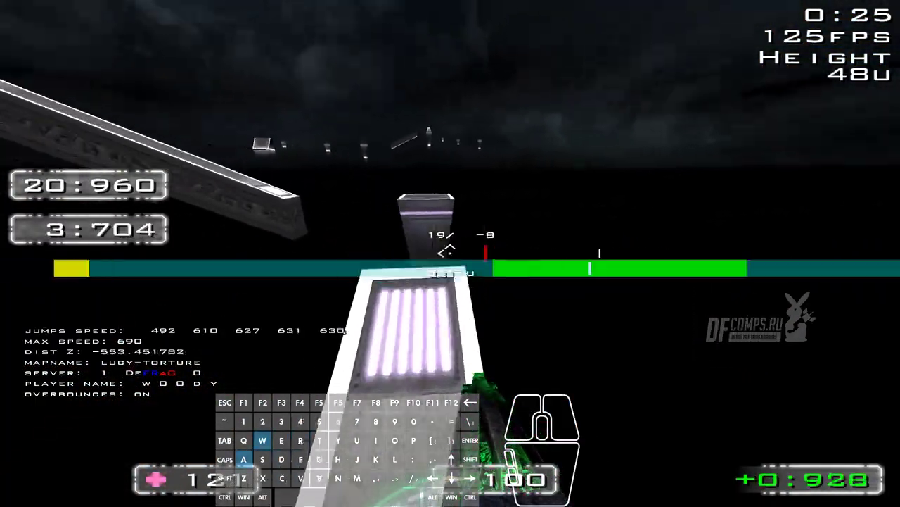
right_click(450, 254)
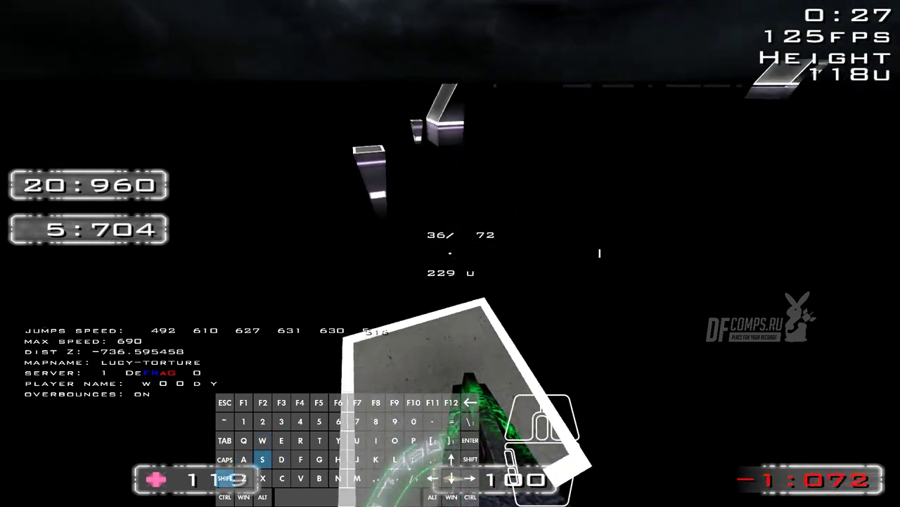
Step: Test the jumps onto the first sloped platform and the approach to the row of beams beyond it
key(w)
right_click(450, 253)
key(a)
key(d)
right_click(450, 253)
right_click(450, 253)
right_click(450, 253)
key(s)
key(d)
right_click(450, 253)
key(shift)
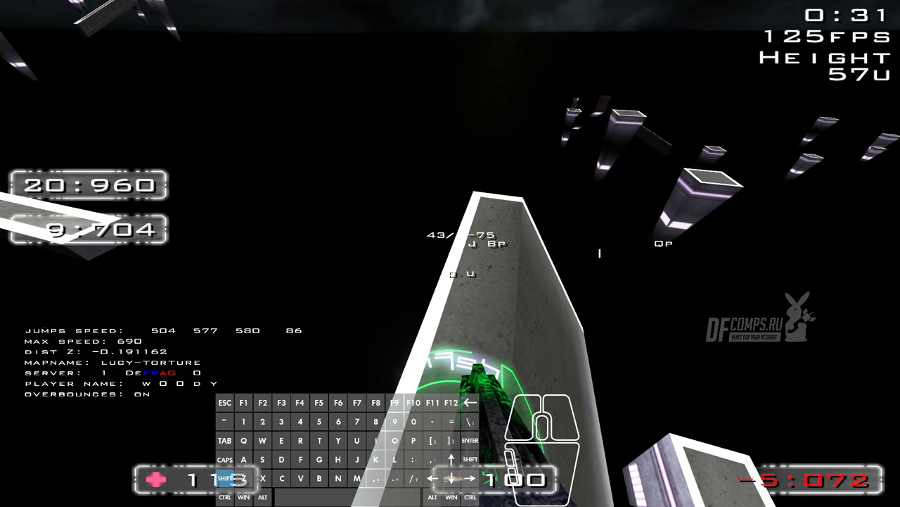
key(w)
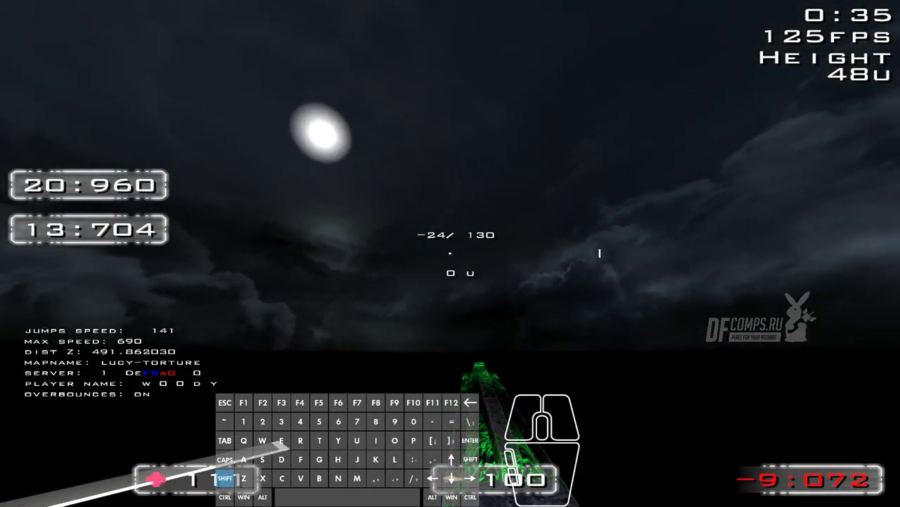
key(w)
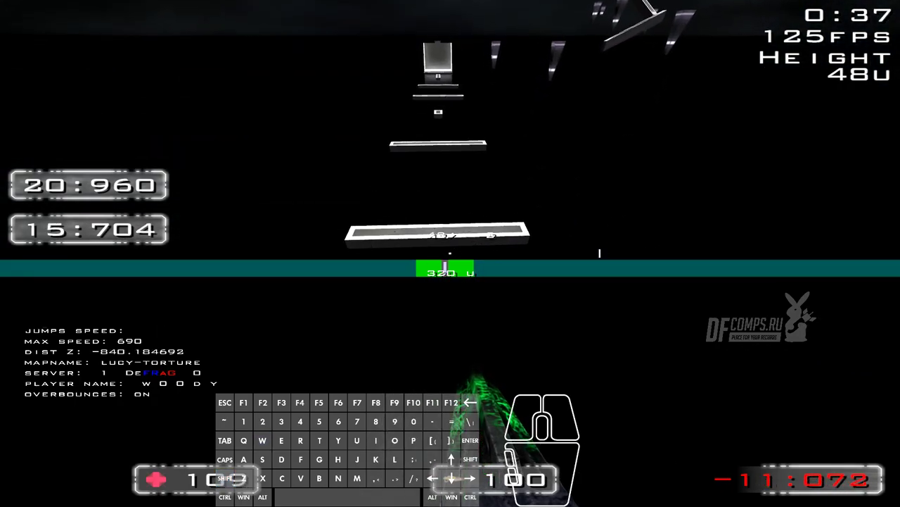
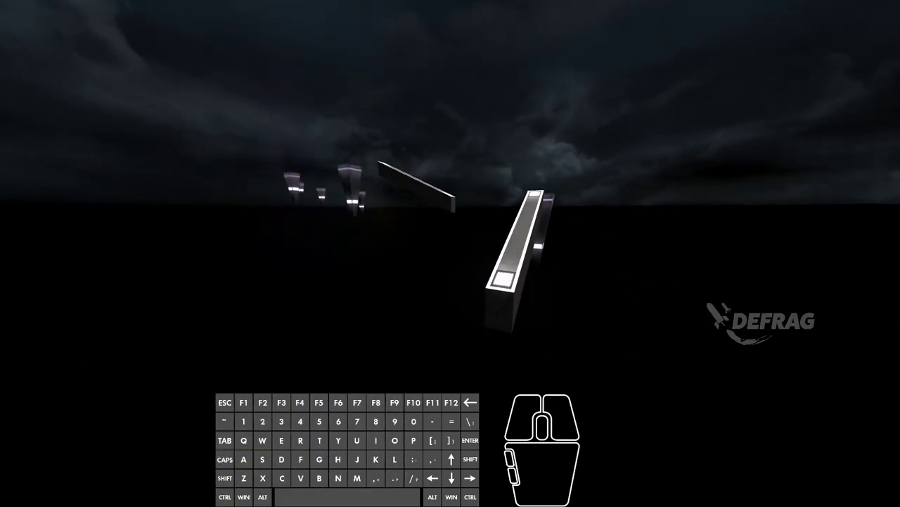
Step: Fly past the pillars and long beams as a spectator to examine their spacing and lighting
key(w)
key(a)
right_click(451, 253)
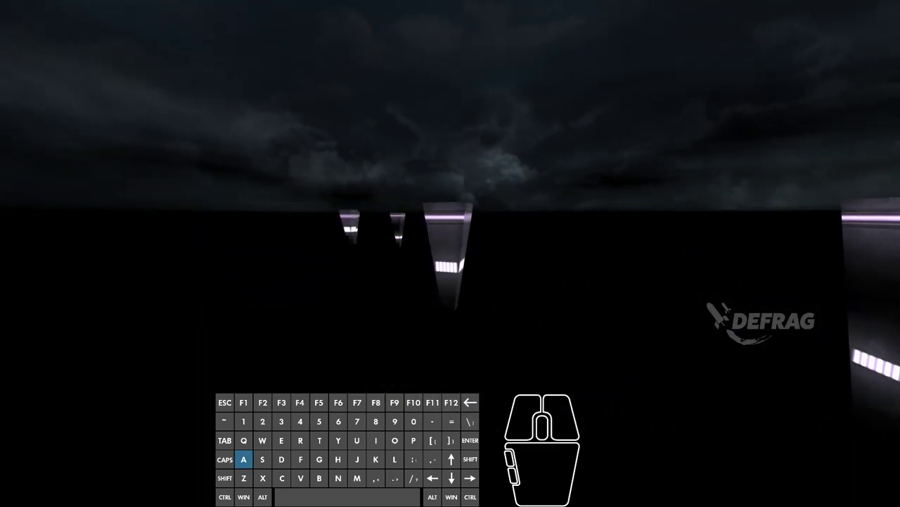
right_click(450, 253)
key(w)
key(a)
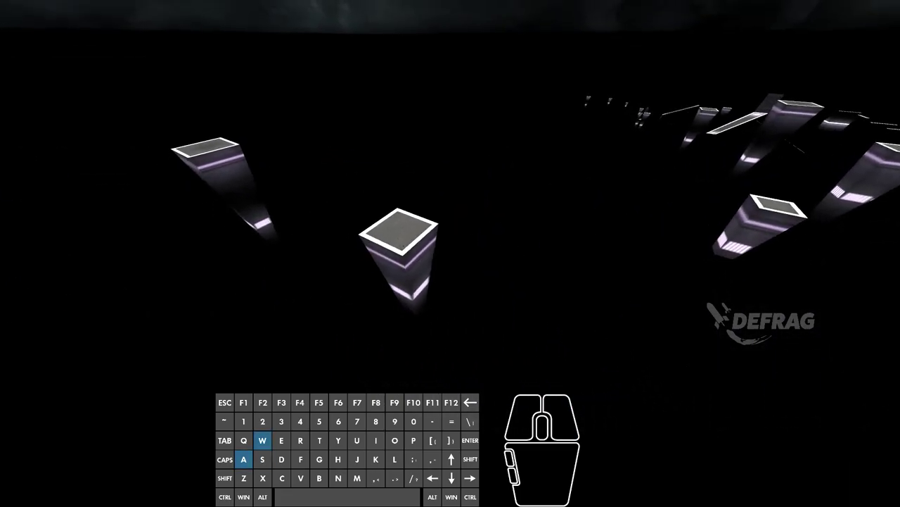
key(w)
key(d)
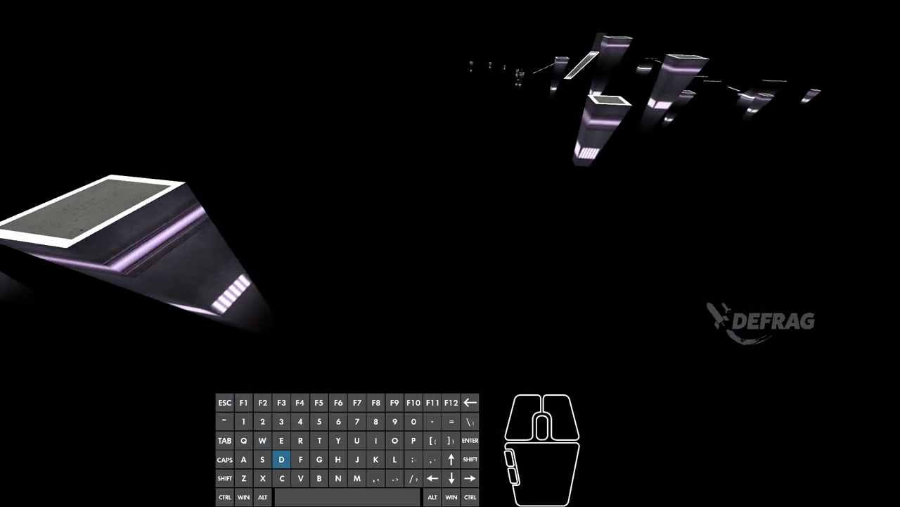
right_click(450, 254)
key(w)
key(d)
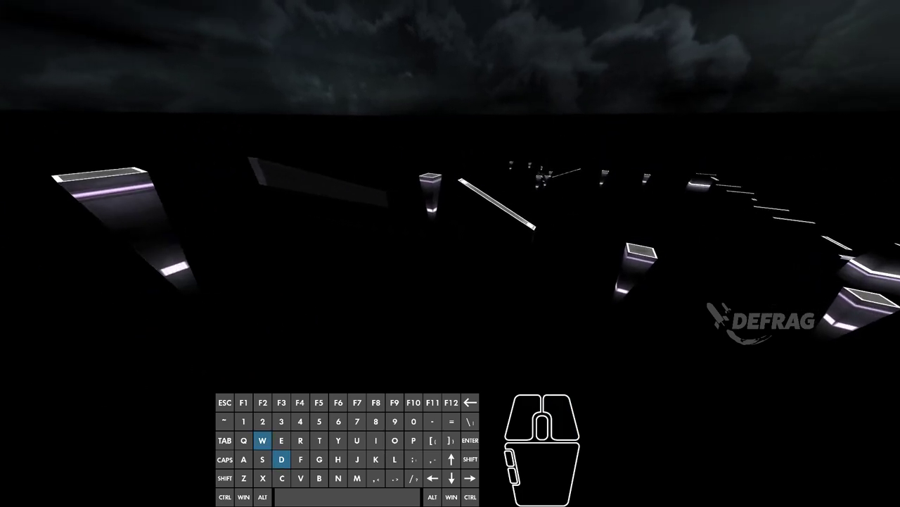
Step: Examine the overall layout of the whole course from high above and from far off to the side
key(s)
key(w)
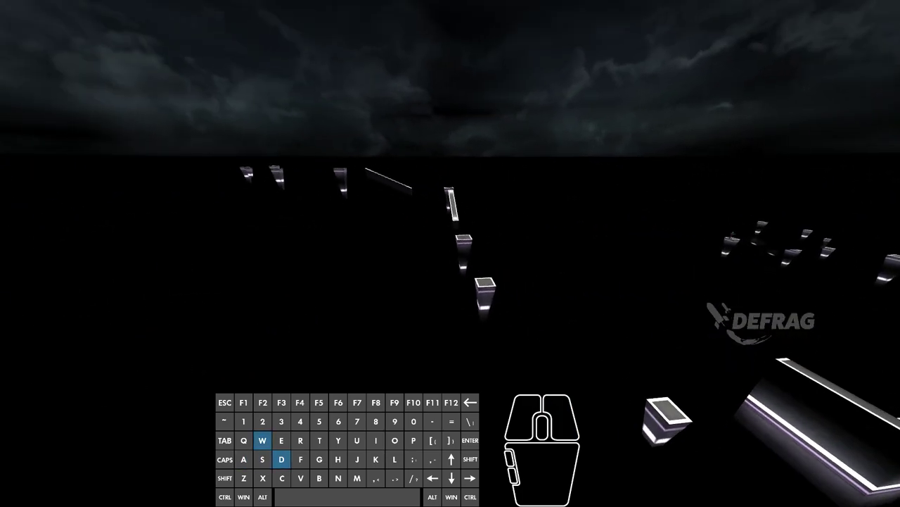
key(s)
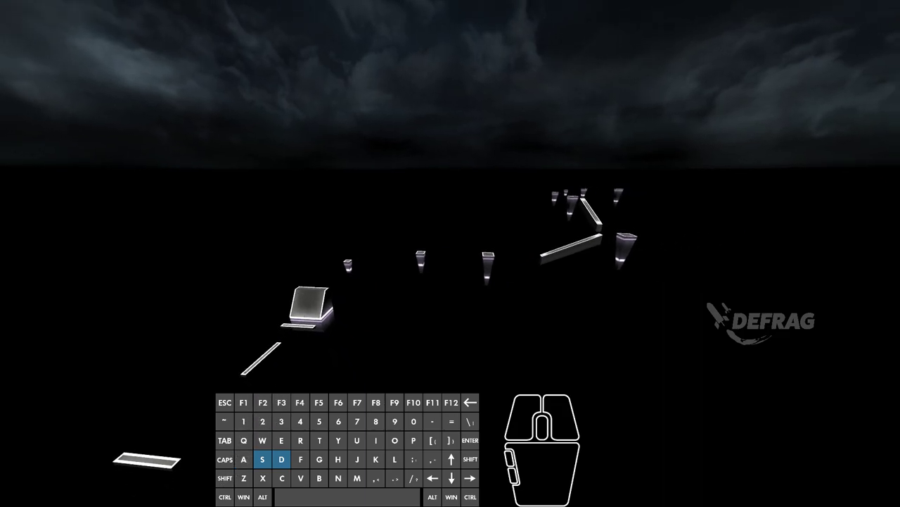
key(a)
key(ctrl)
key(s)
key(d)
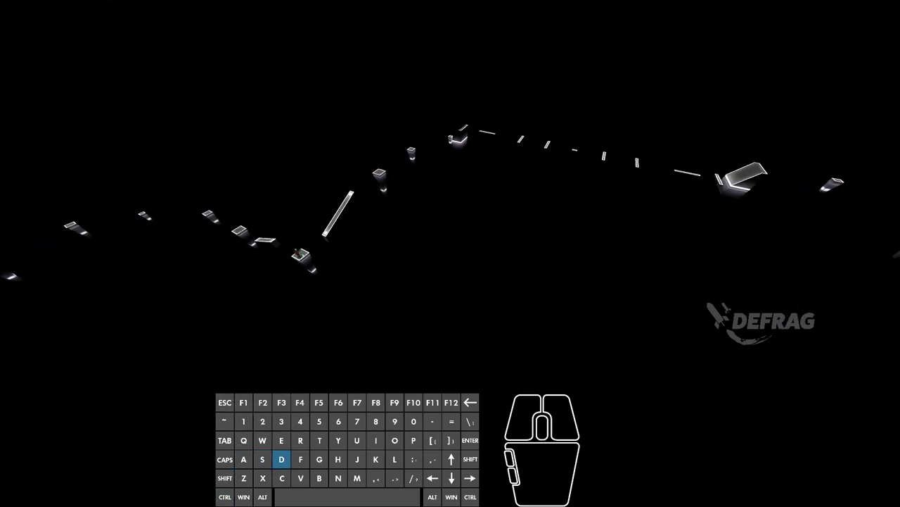
key(a)
key(ctrl)
right_click(450, 253)
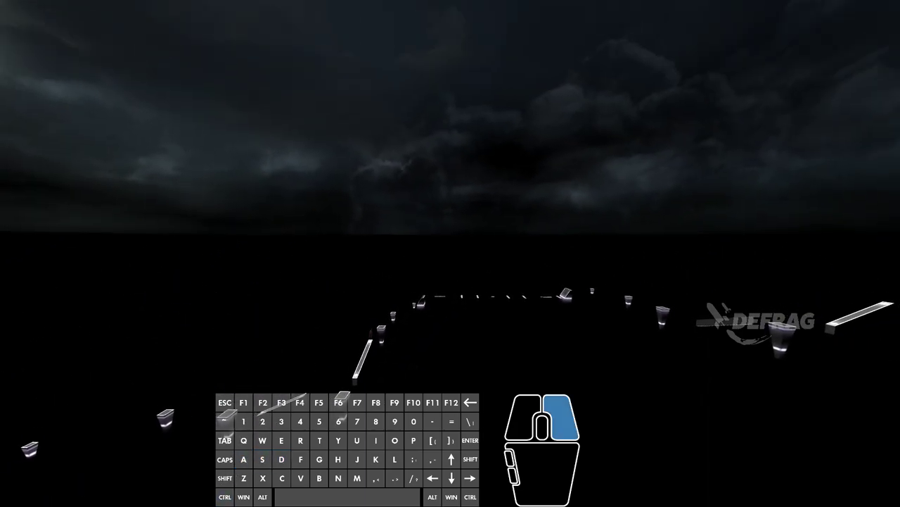
right_click(450, 253)
right_click(451, 253)
key(a)
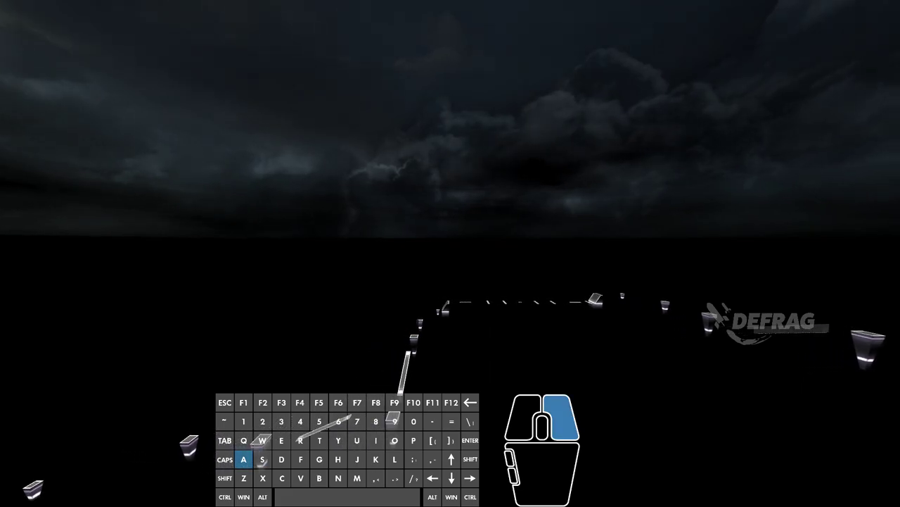
Step: Take a screenshot of the course with a sloped platform in the foreground and the row of beams behind it
key(w)
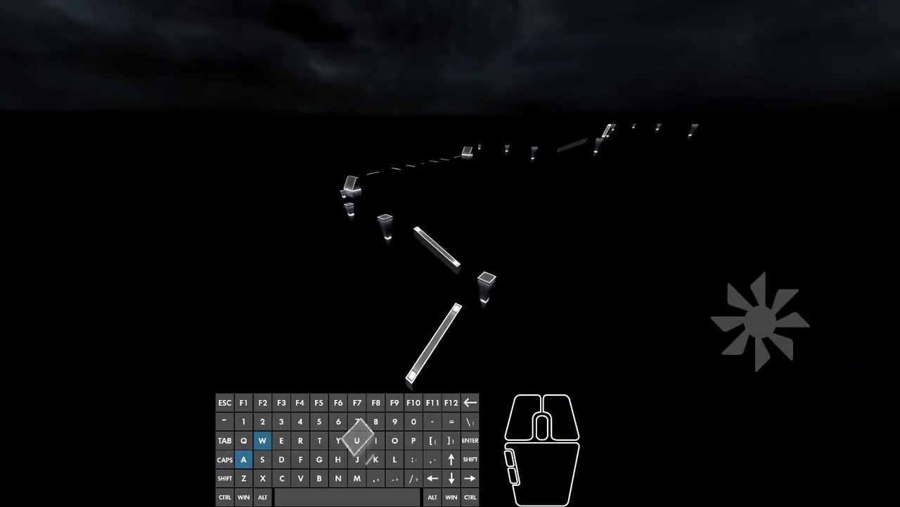
key(w)
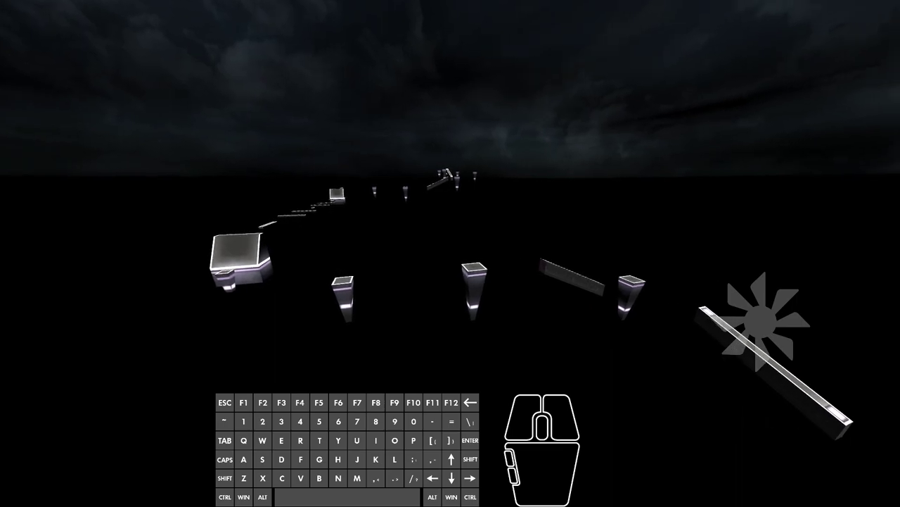
key(a)
key(w)
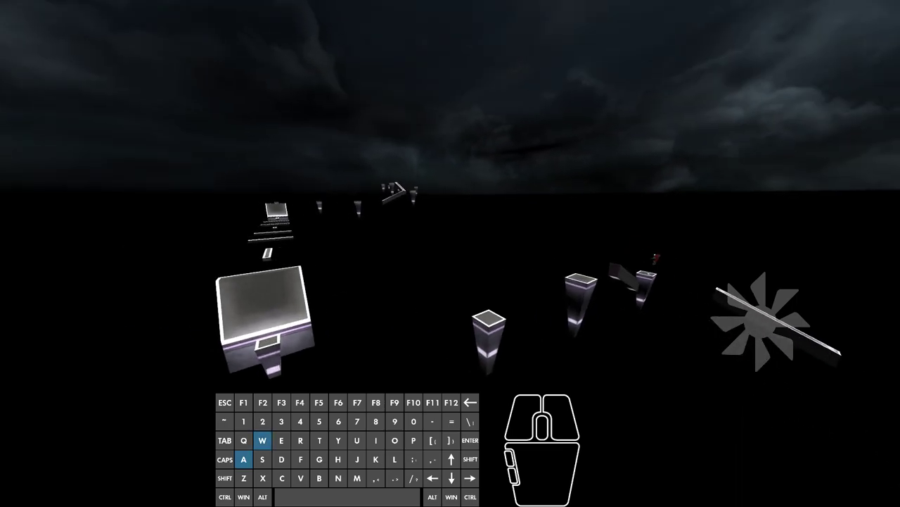
right_click(450, 253)
key(d)
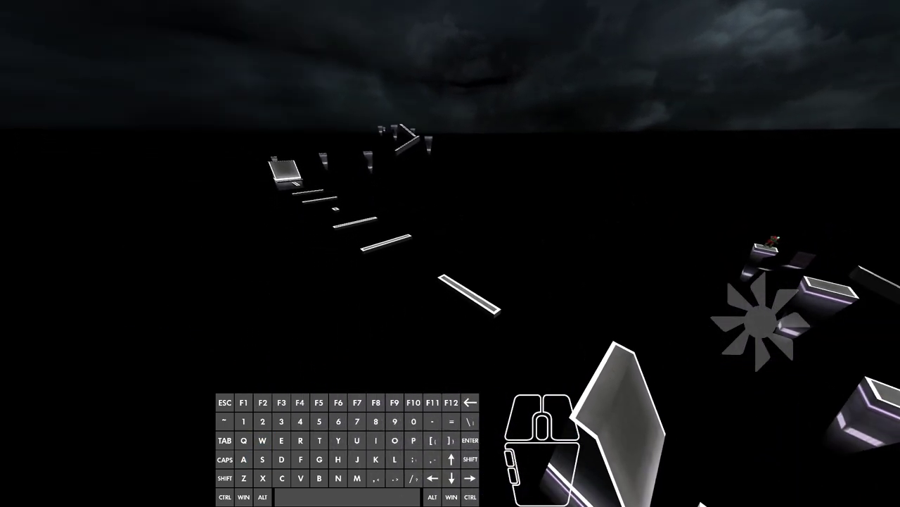
key(s)
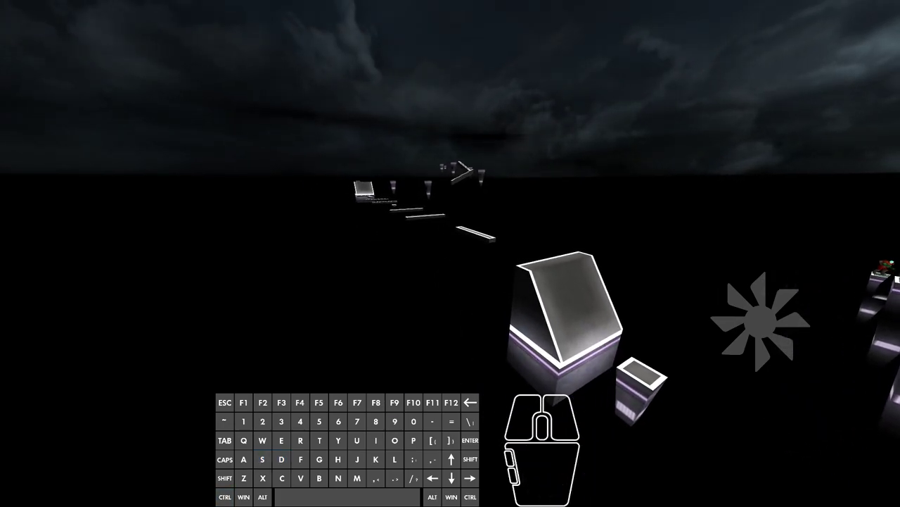
key(F12)
Step: Look up the screenshot commands in the game console and enter screenshotJPEG at the prompt
key(grave)
text(scre)
key(grave)
key(grave)
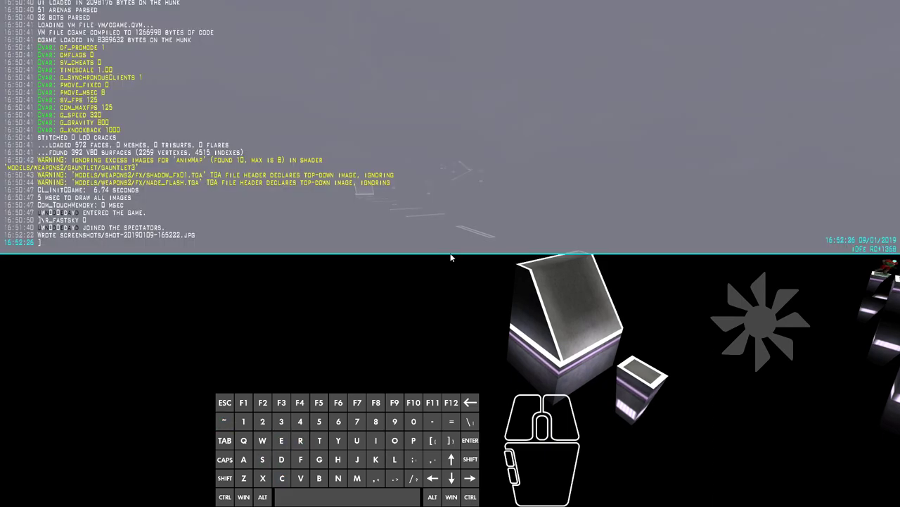
text(screenshotj)
key(BackSpace)
key(BackSpace)
key(BackSpace)
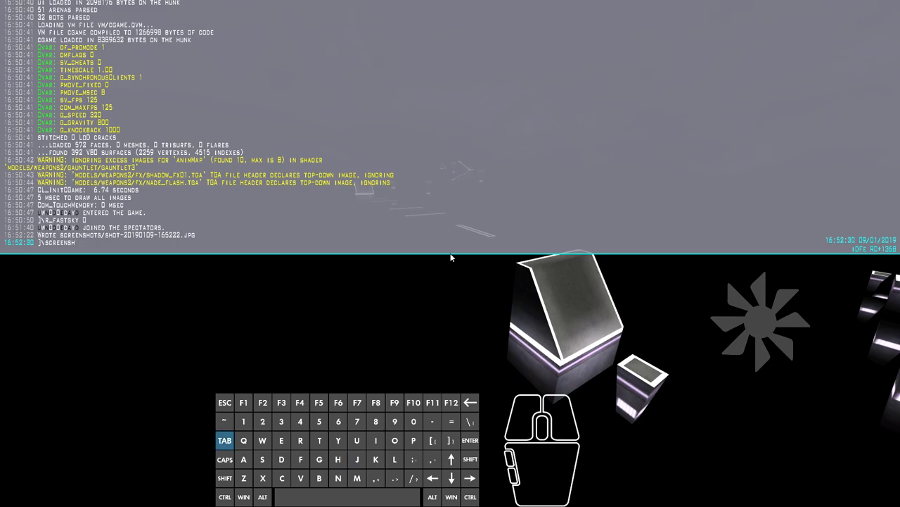
text(ot)
key(Tab)
text(jpeg)
key(Tab)
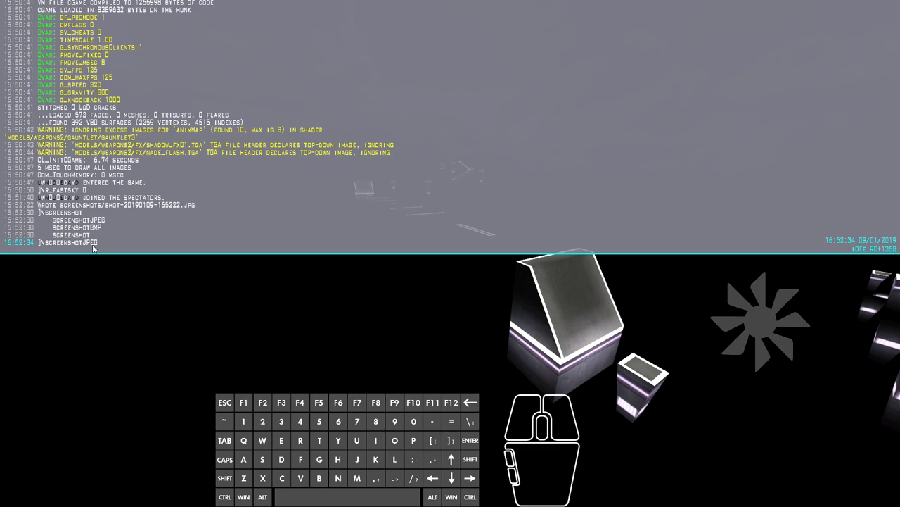
key(grave)
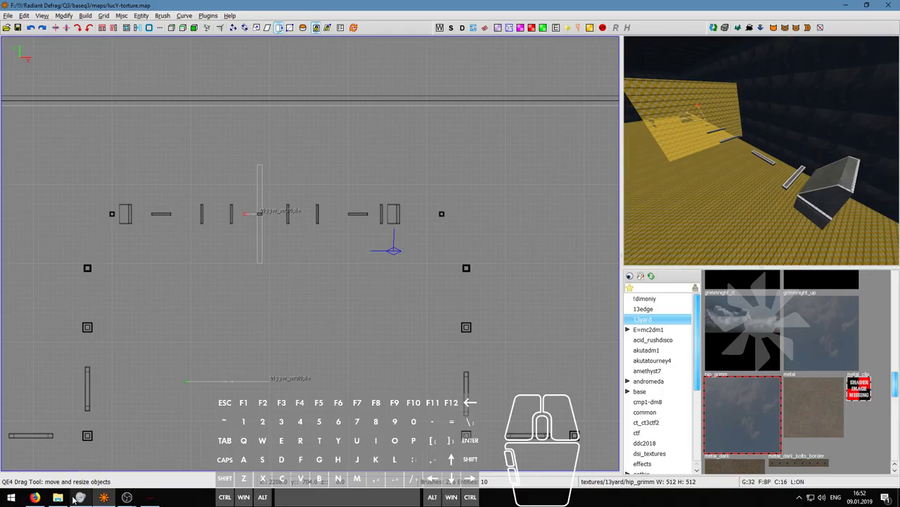
Step: Browse in File Explorer to the Radiant Defrag\Q3\baseq3\levelshots folder on drive F:
click(58, 497)
click(375, 196)
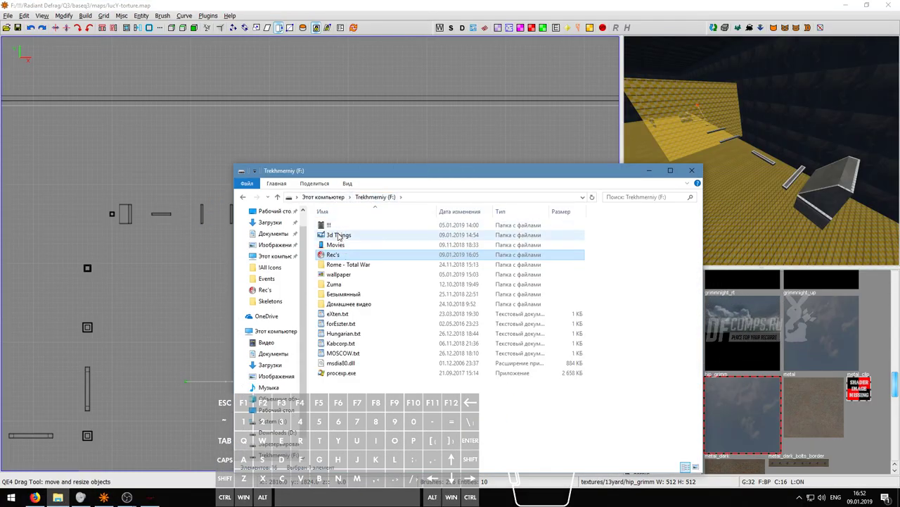
click(337, 225)
double_click(338, 224)
click(339, 236)
double_click(341, 226)
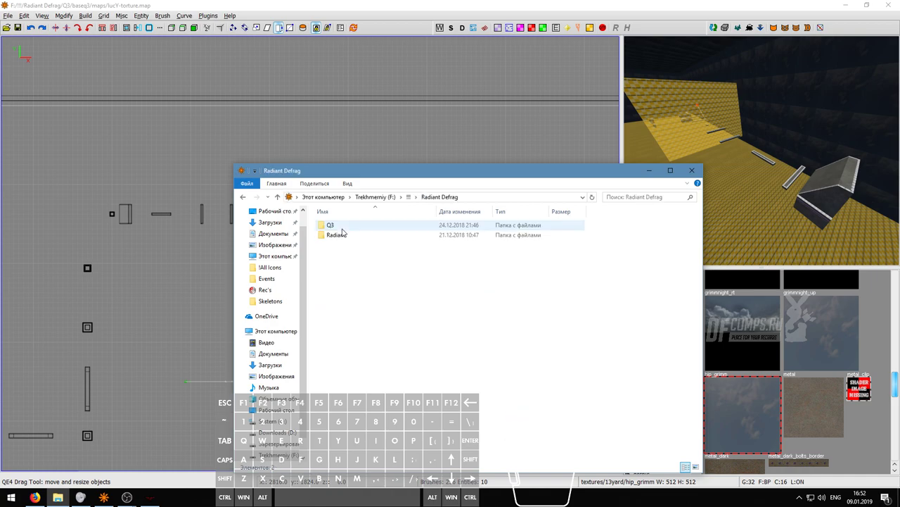
double_click(347, 227)
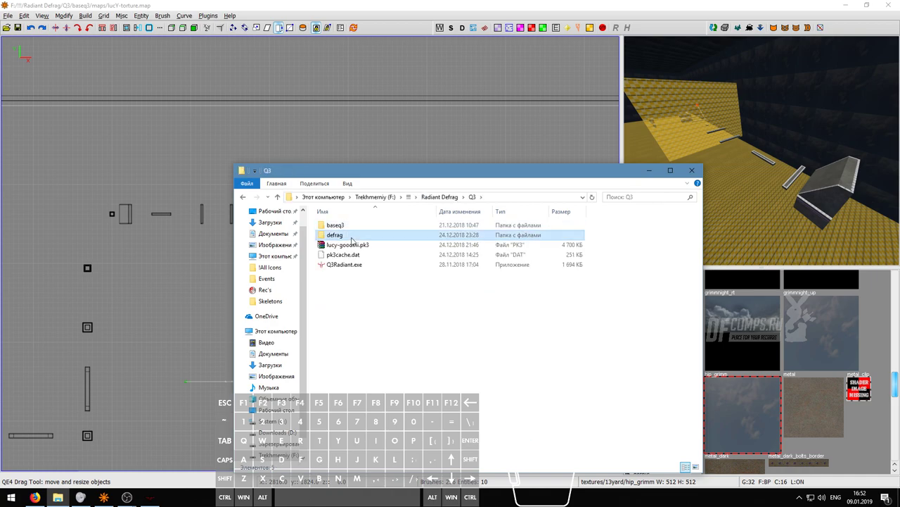
double_click(350, 235)
double_click(353, 237)
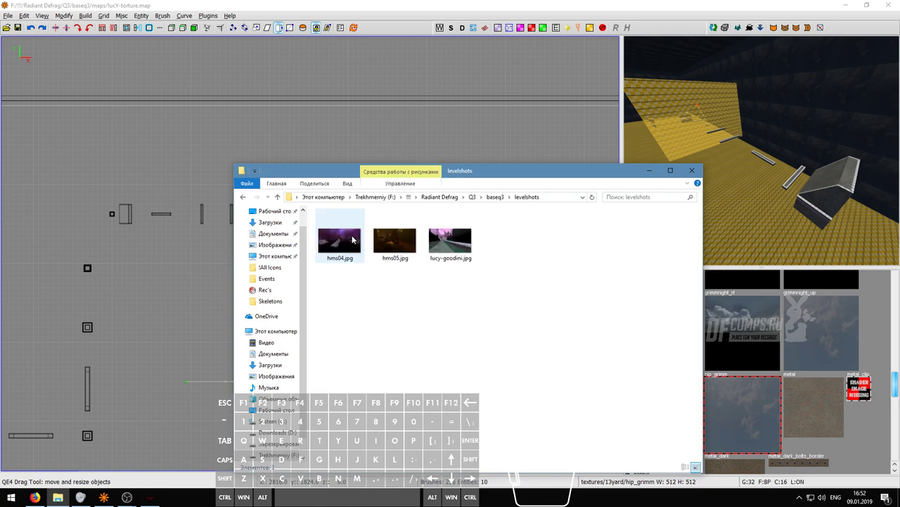
Step: View the captured image shot-20190109-165222.jpg from the Q3\defrag\screenshots folder and close the viewer again
key(alt+Left)
key(alt+Left)
double_click(342, 236)
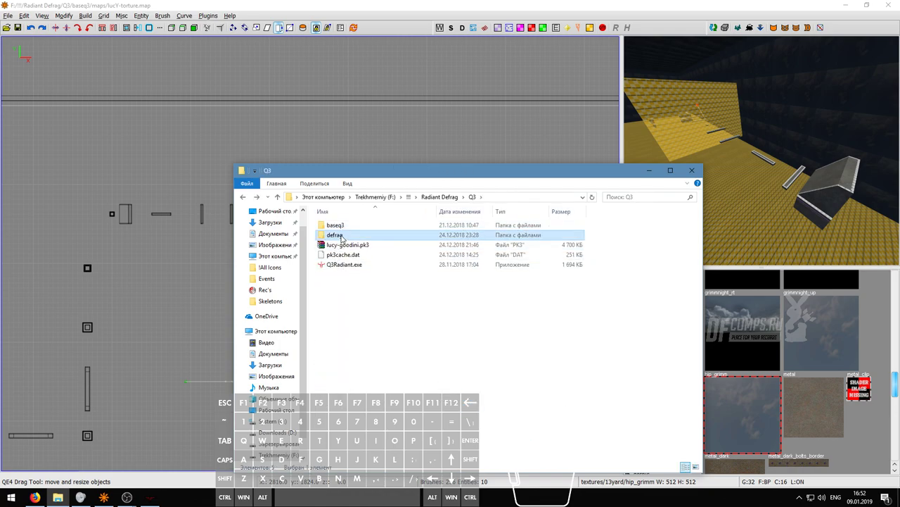
click(350, 256)
double_click(350, 259)
double_click(517, 239)
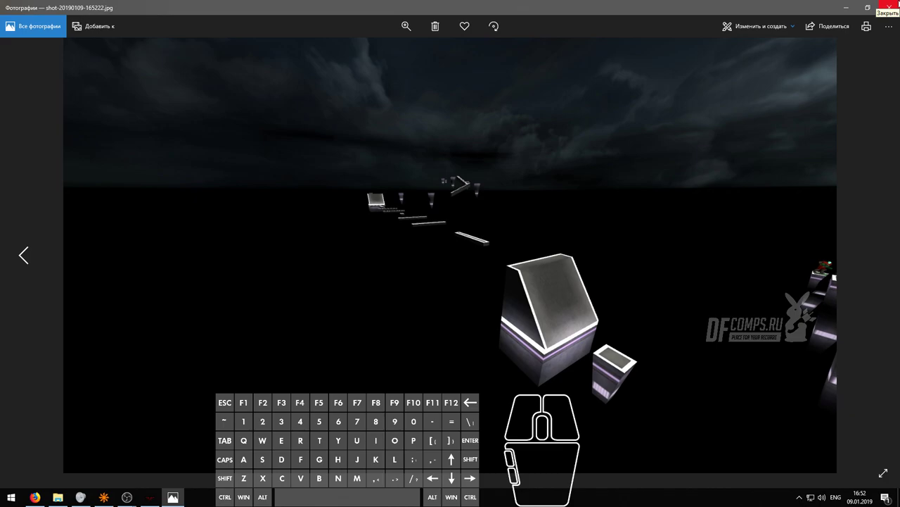
click(890, 6)
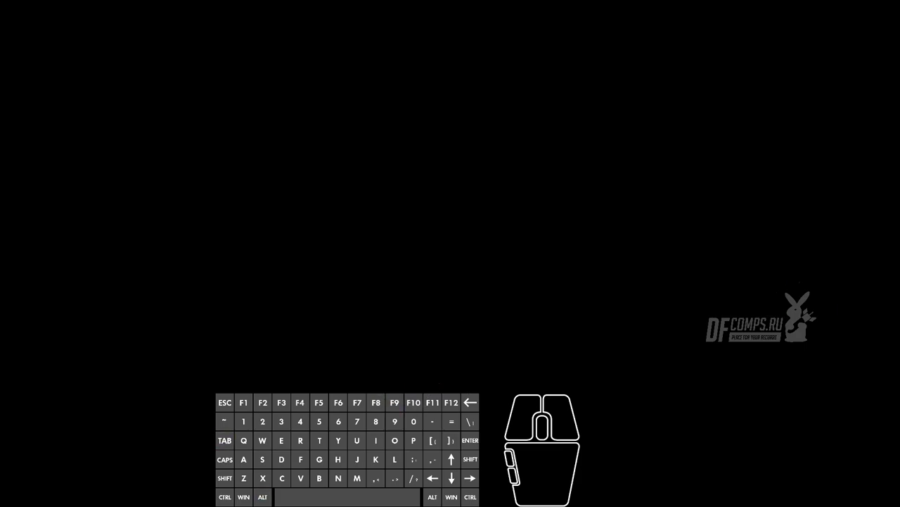
Step: Rename the screenshot shot-20190109-165310.jpg in defrag\screenshots to lucy-torture.jpg and copy the file
click(450, 253)
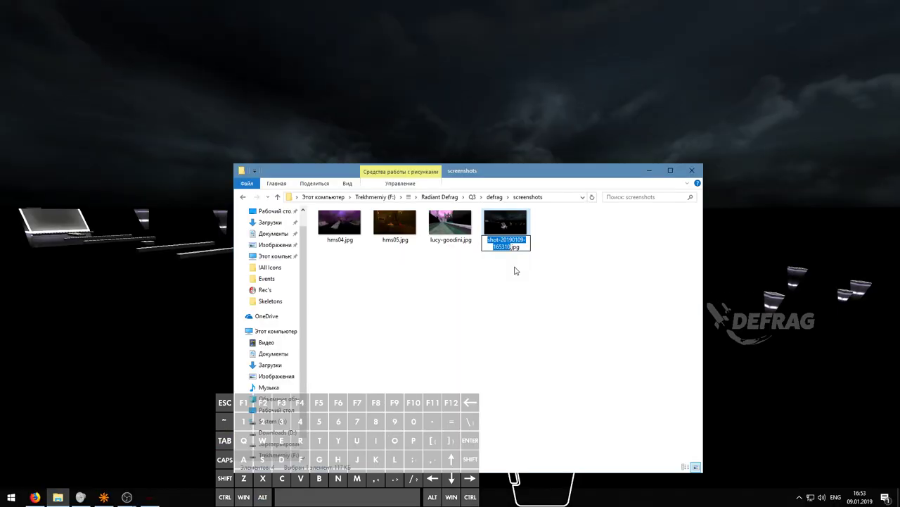
text(lucy-to)
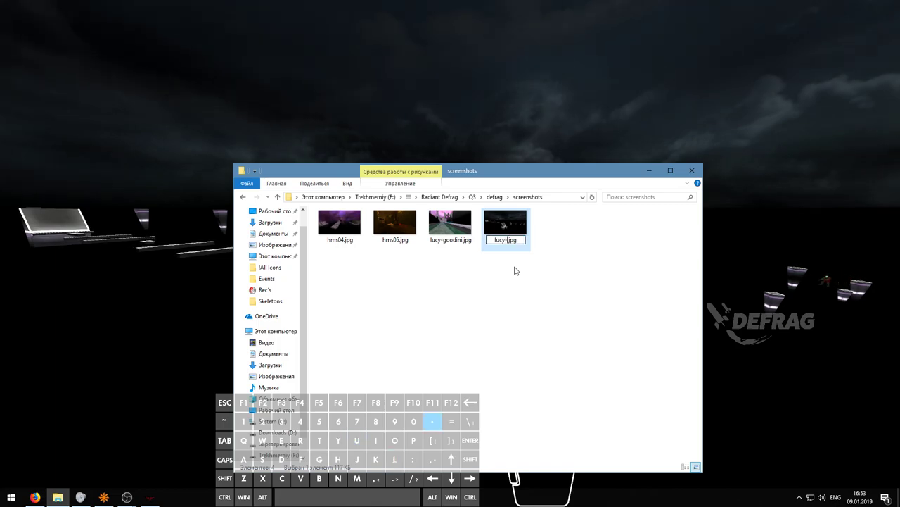
text(rture)
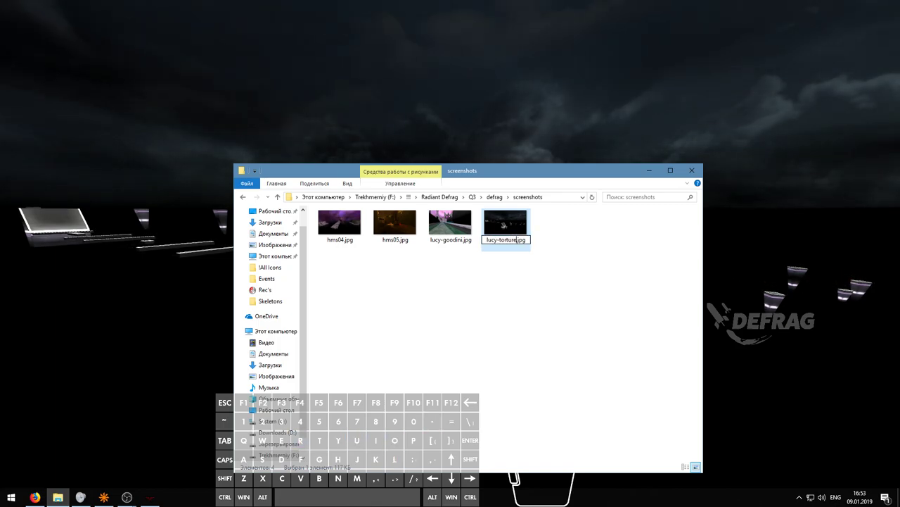
key(Return)
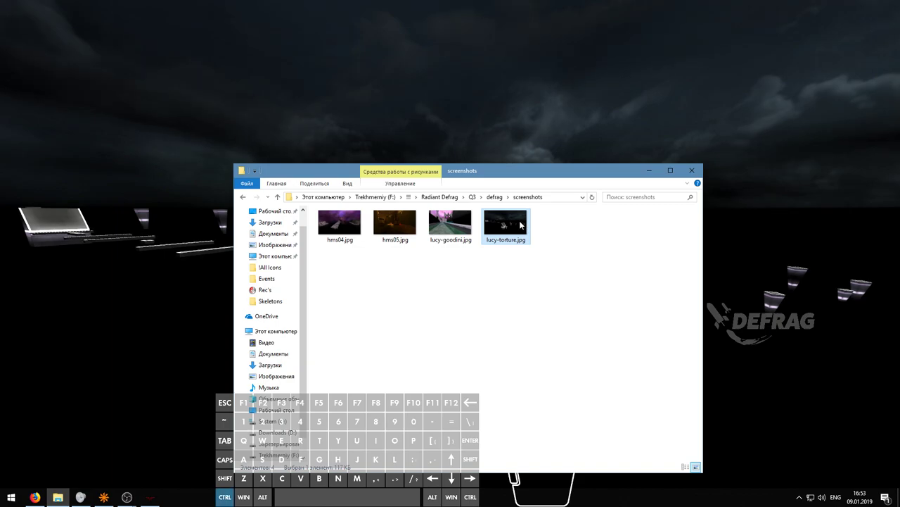
Step: Go to the Radiant Defrag folder on drive F:, starting from the computer's drive overview
click(330, 200)
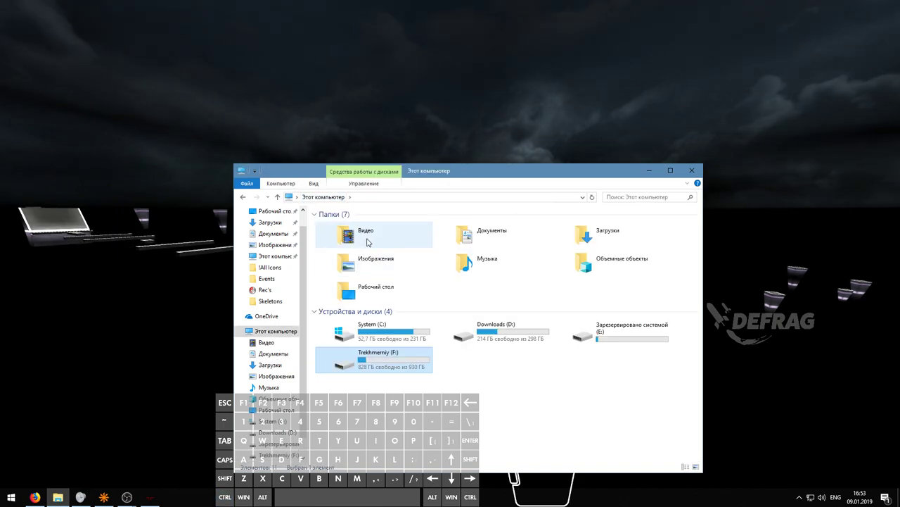
double_click(386, 353)
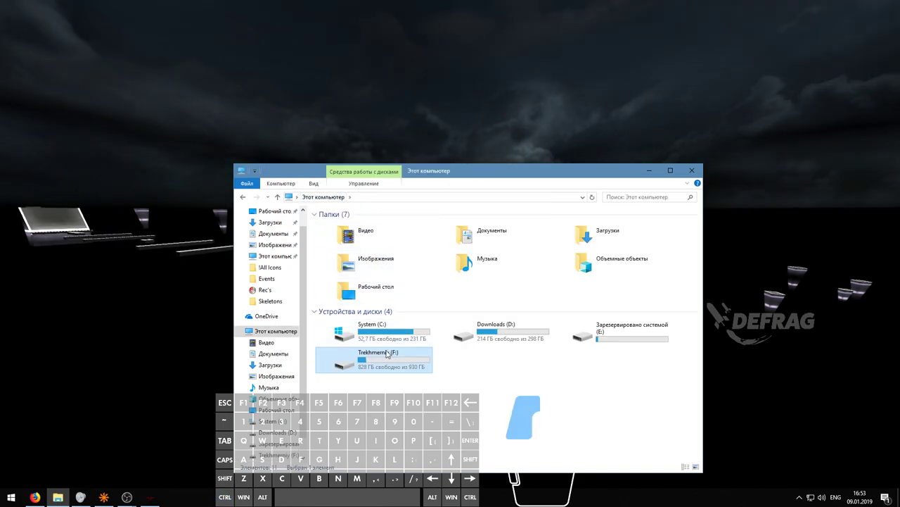
double_click(344, 226)
double_click(346, 226)
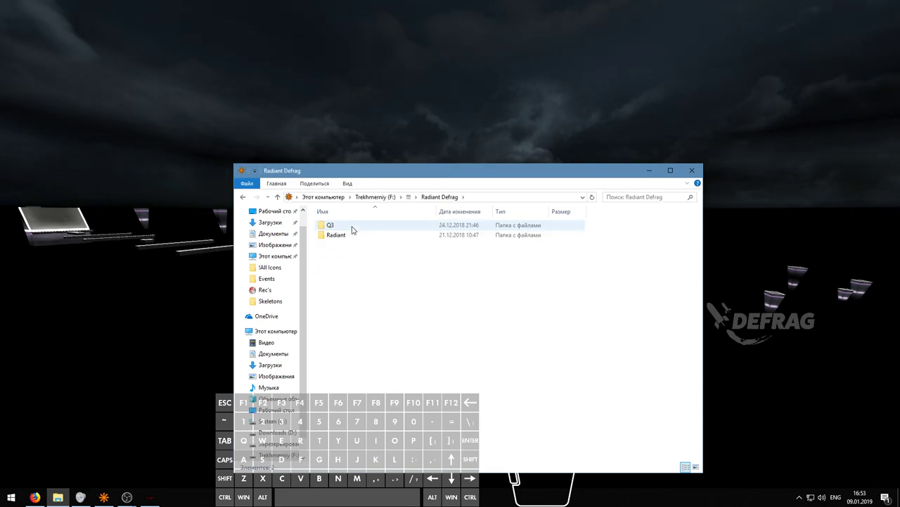
click(105, 497)
mouse_move(126, 497)
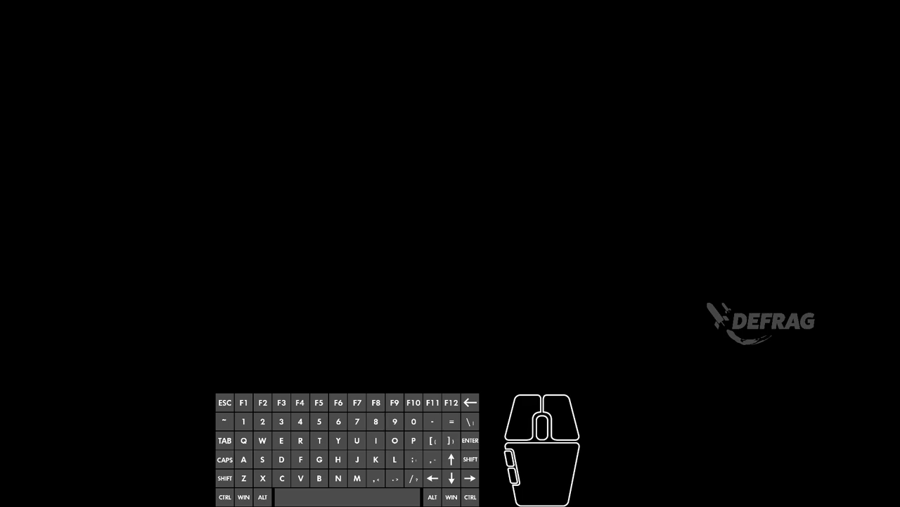
key(alt+Tab)
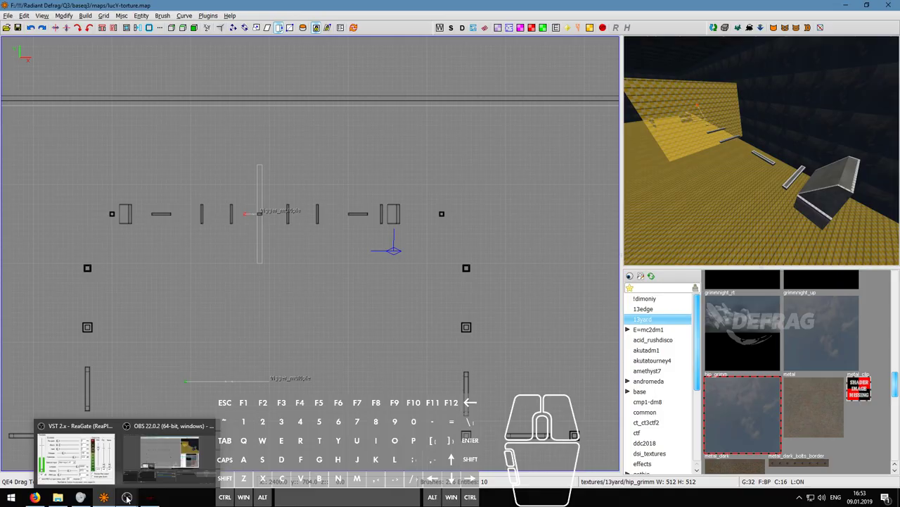
Step: Open Q3\baseq3 in File Explorer and check its screenshots and maps subfolders for the right place for the map image
click(58, 497)
double_click(351, 228)
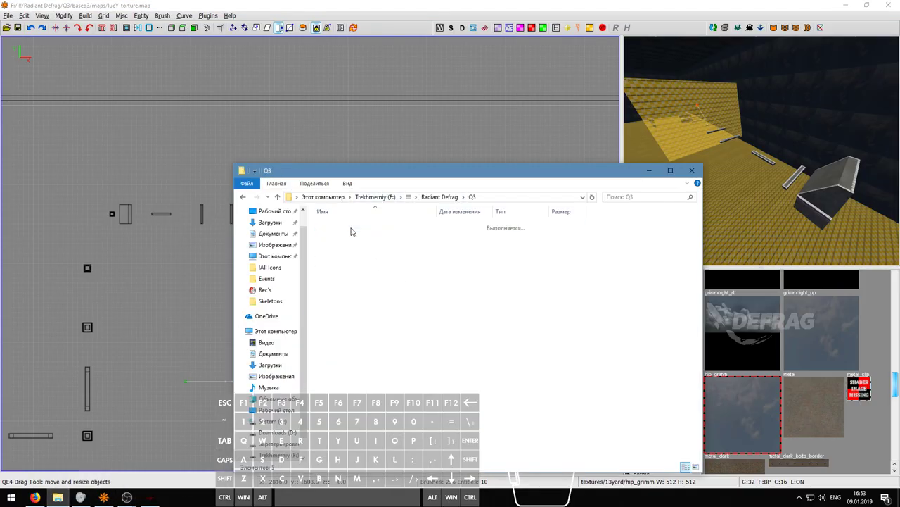
double_click(352, 224)
double_click(359, 267)
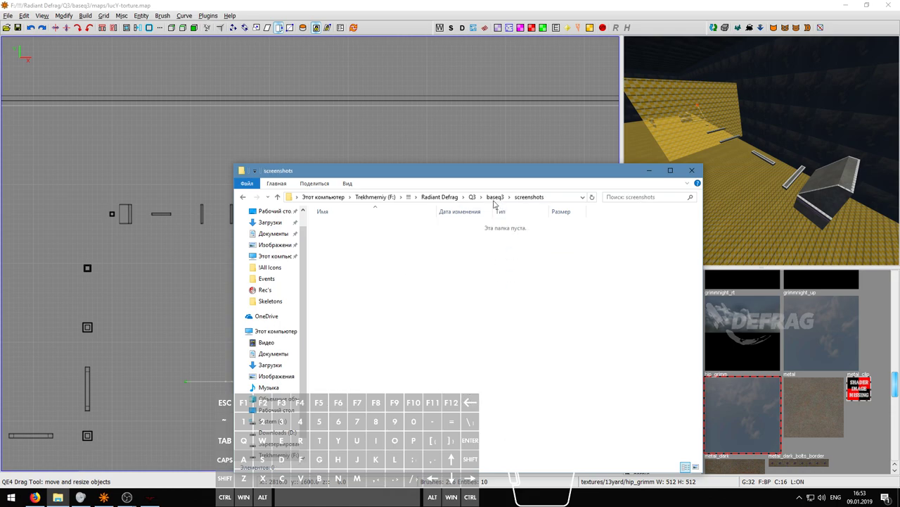
click(495, 197)
double_click(342, 253)
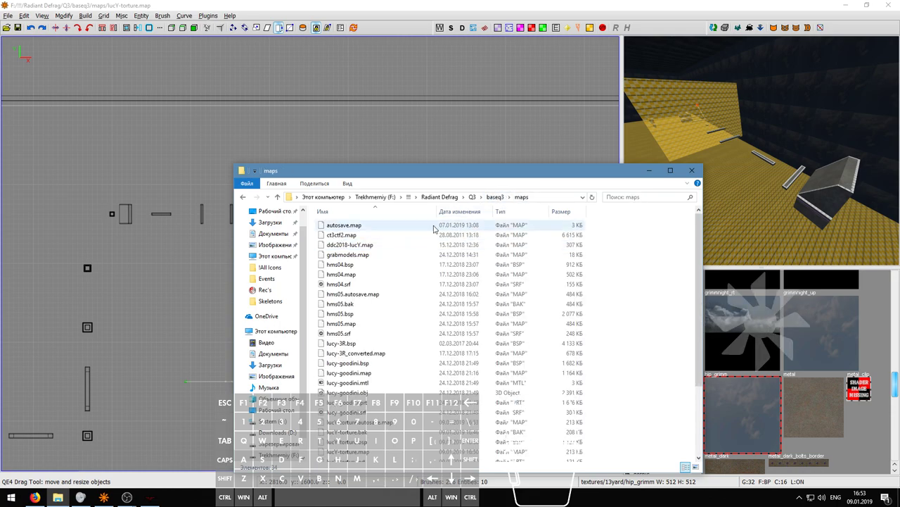
click(495, 197)
click(342, 235)
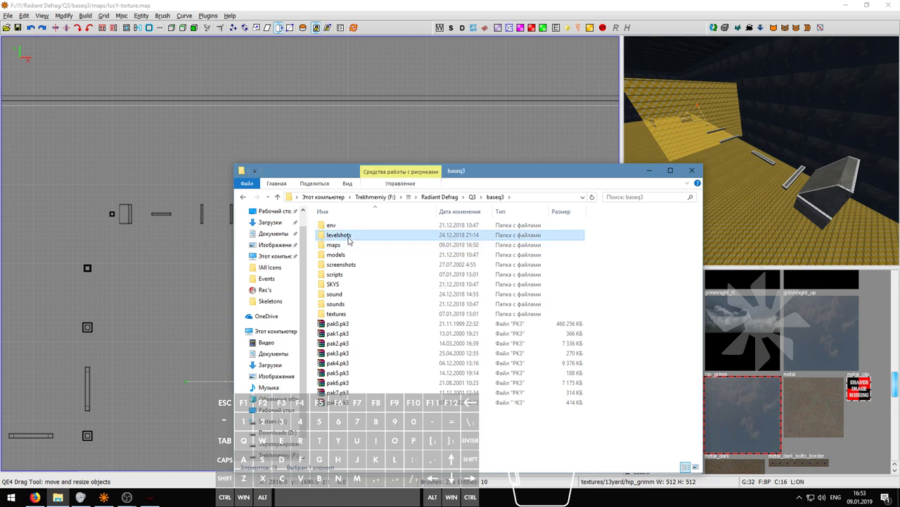
click(345, 236)
click(340, 245)
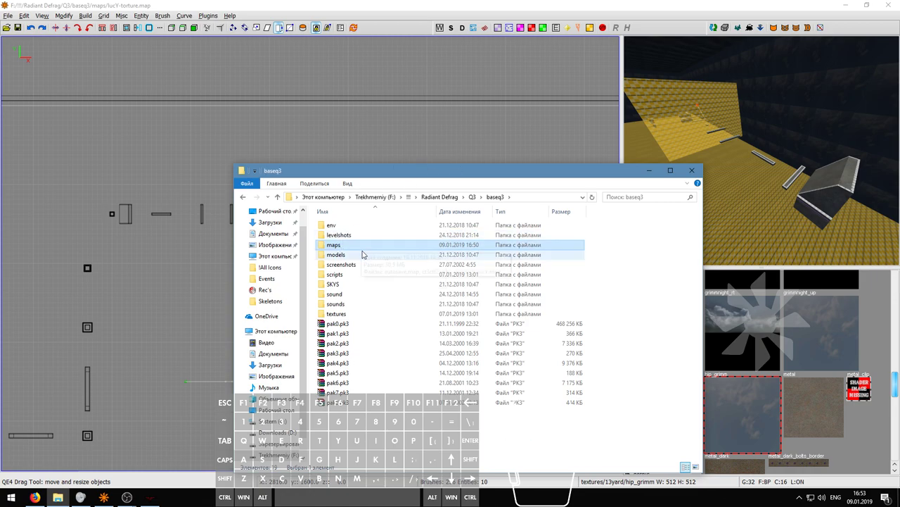
right_click(389, 432)
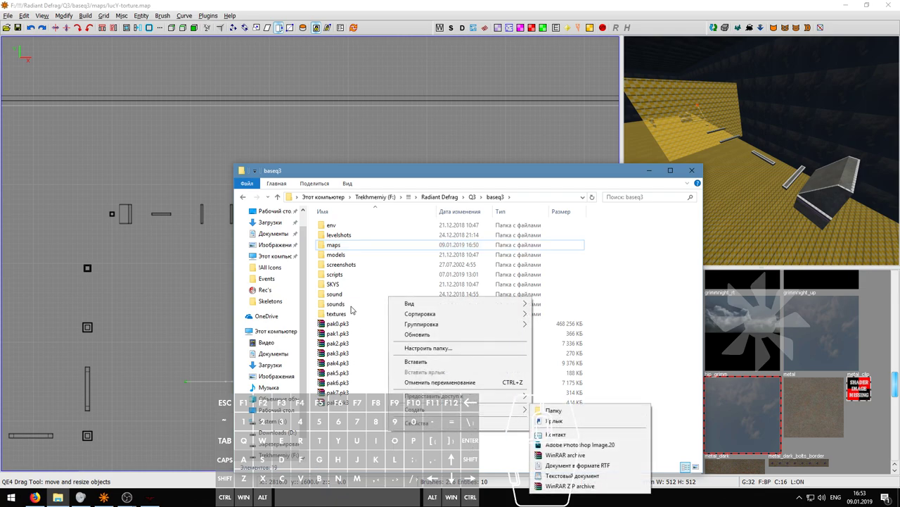
Step: Paste the copied lucy-torture.jpg into the baseq3\levelshots folder
double_click(352, 238)
drag(526, 278, 345, 231)
click(416, 300)
key(ctrl+v)
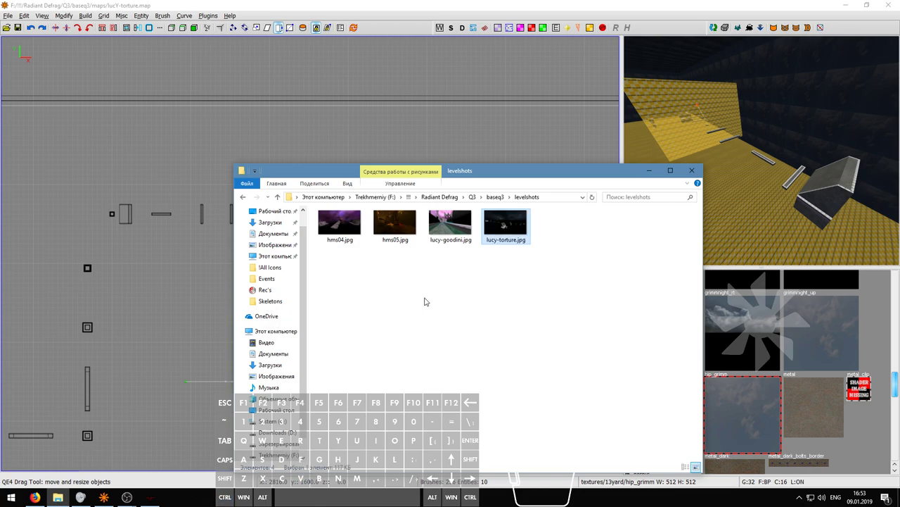
Step: Copy the name lucy-torture from the image file in levelshots
click(507, 242)
key(F2)
key(ctrl+c)
click(484, 280)
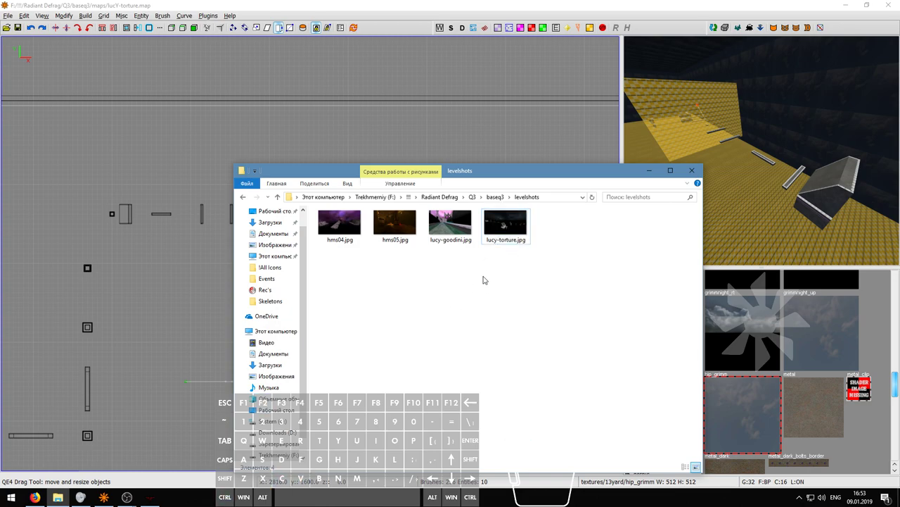
Step: Rename lucY-Goodini.defi in the baseq3\scripts folder to lucY-torture.defi, with a capital Y
key(alt+Left)
double_click(360, 272)
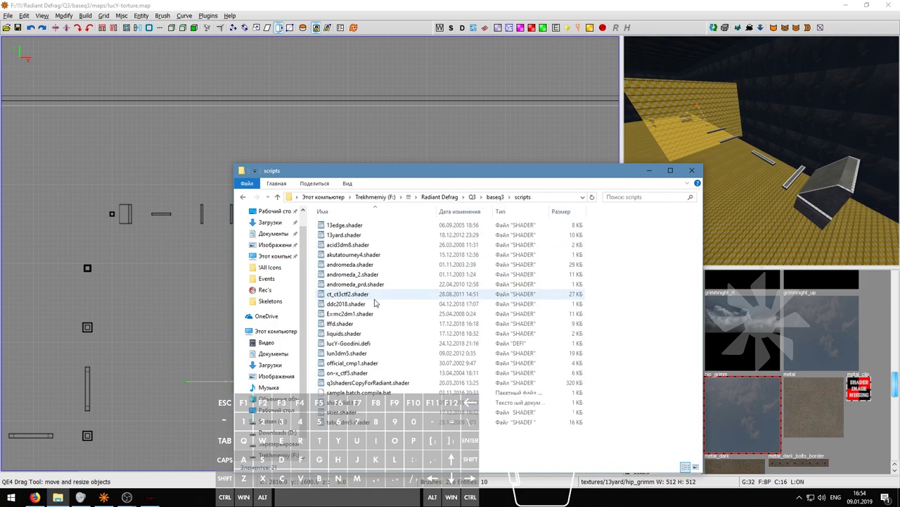
click(381, 345)
key(F2)
key(ctrl+v)
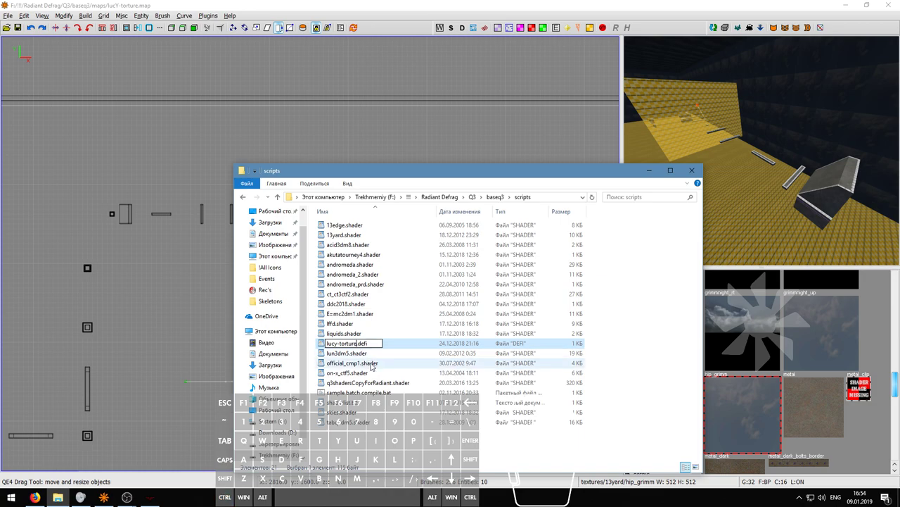
click(337, 344)
key(BackSpace)
text(Y)
click(378, 352)
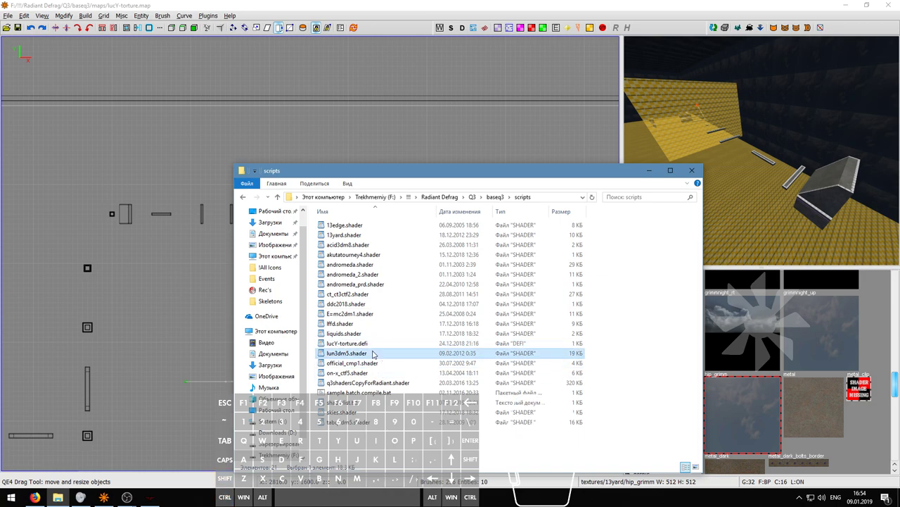
Step: Open lucY-torture.defi in WordPad and change the map value to "lucY-torture"
click(376, 344)
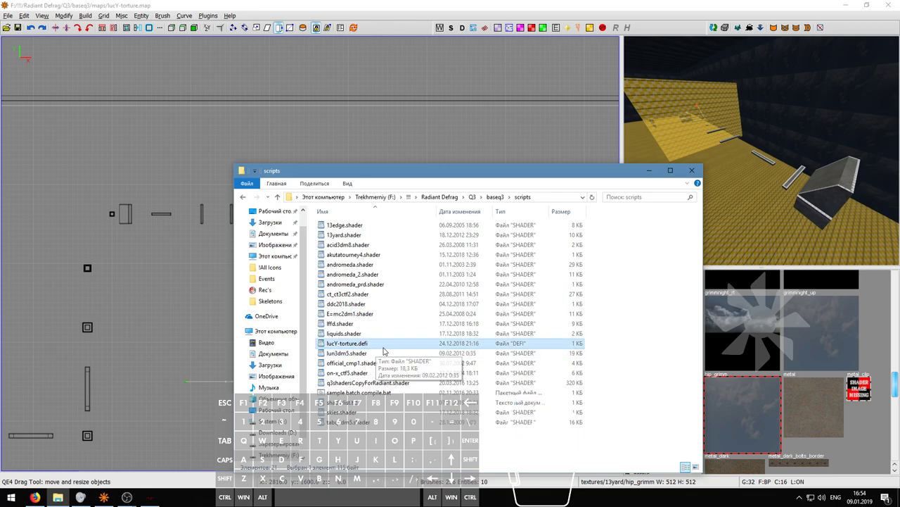
double_click(372, 344)
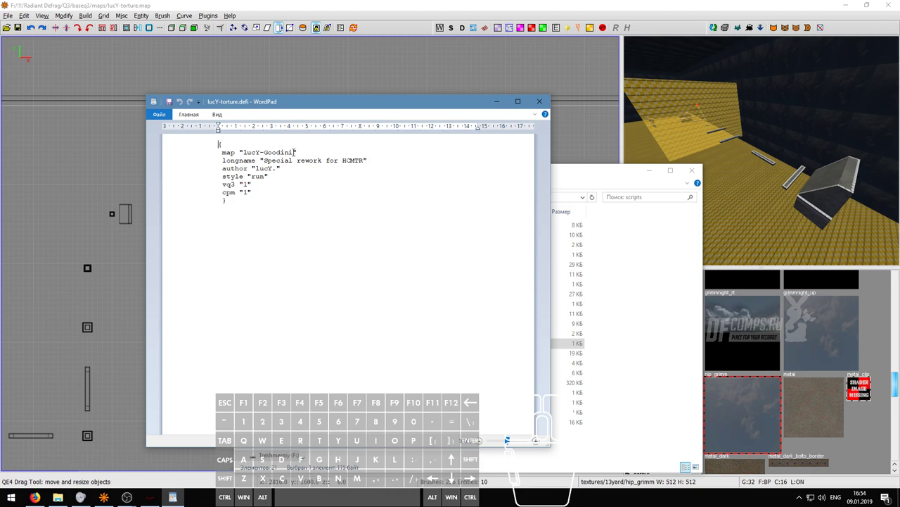
double_click(294, 152)
text(torture)
Step: Change the longname value in lucY-torture.defi to "My first torture"
drag(365, 161, 264, 161)
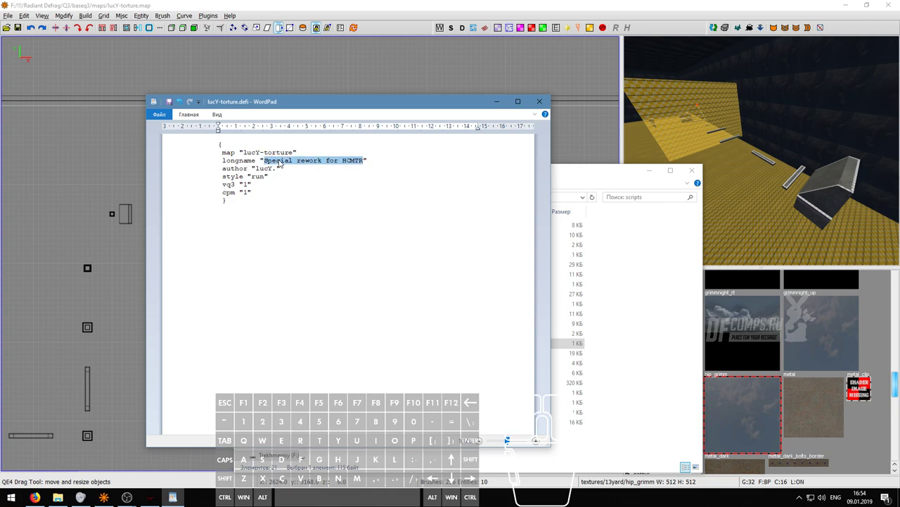
text(My first )
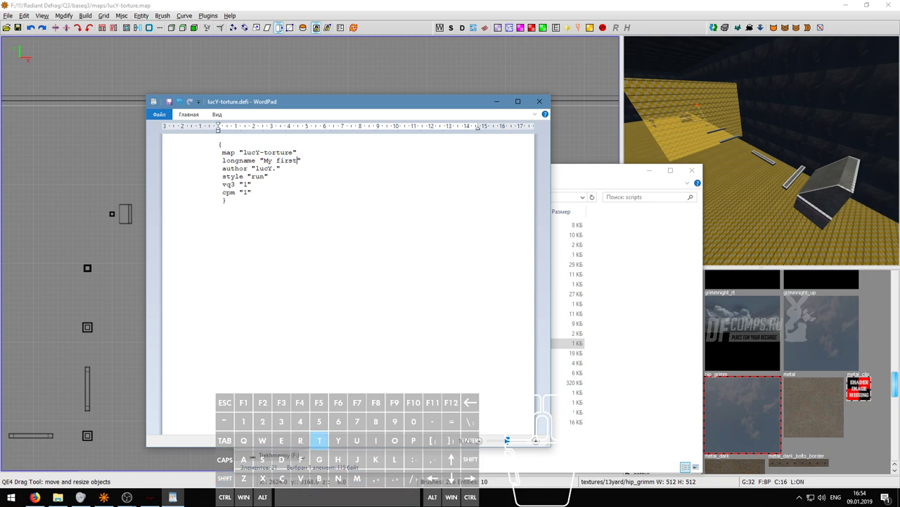
text(torture)
Step: Change the longname value to "Torture", then save and close lucY-torture.defi
drag(330, 162, 266, 161)
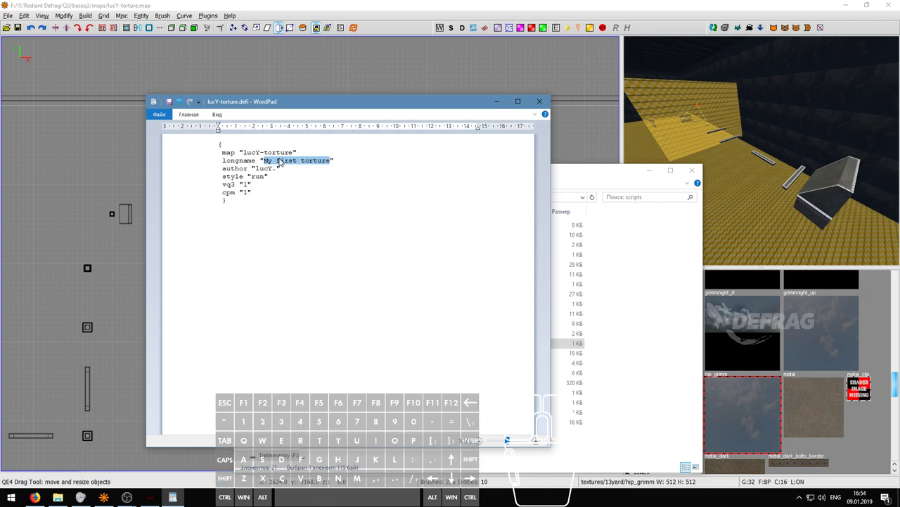
text(Torture)
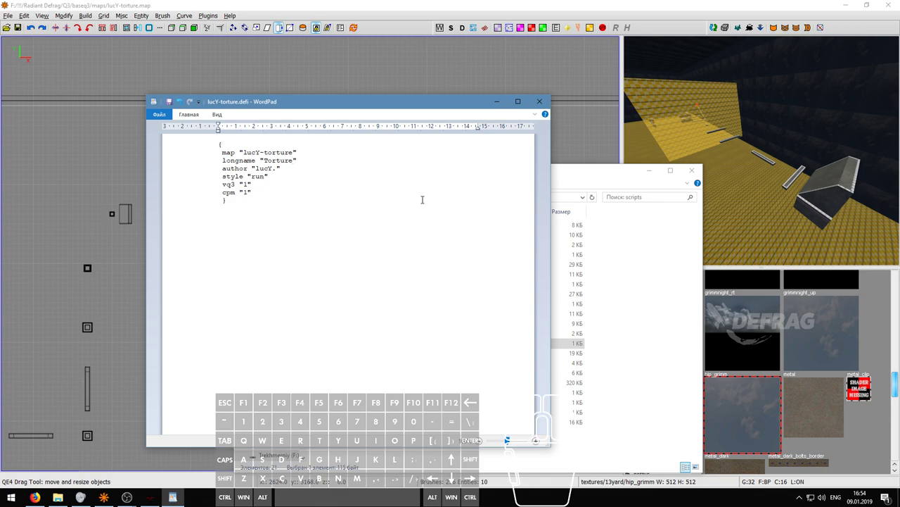
key(ctrl+s)
click(540, 104)
Step: Minimize the scripts folder window and run the (Final) +noOb build on the lucY-torture map in NetRadiant
drag(564, 170, 490, 140)
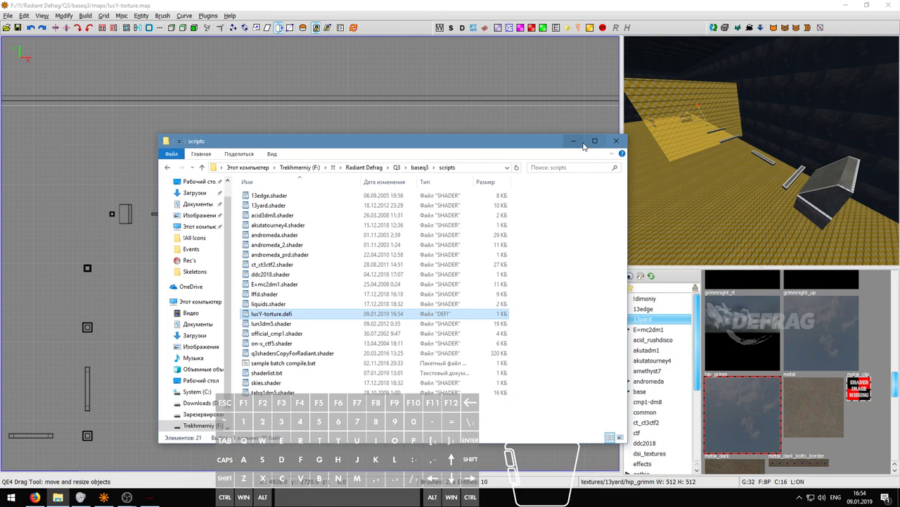
click(583, 143)
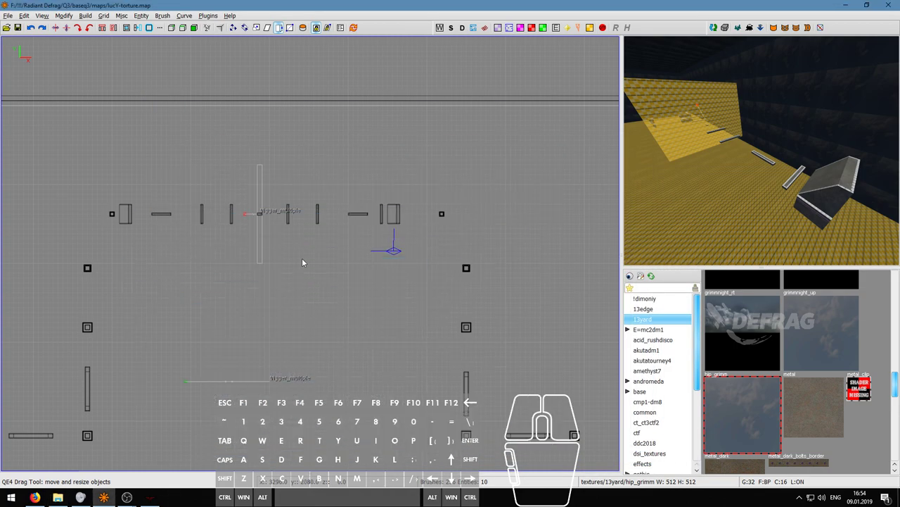
click(90, 15)
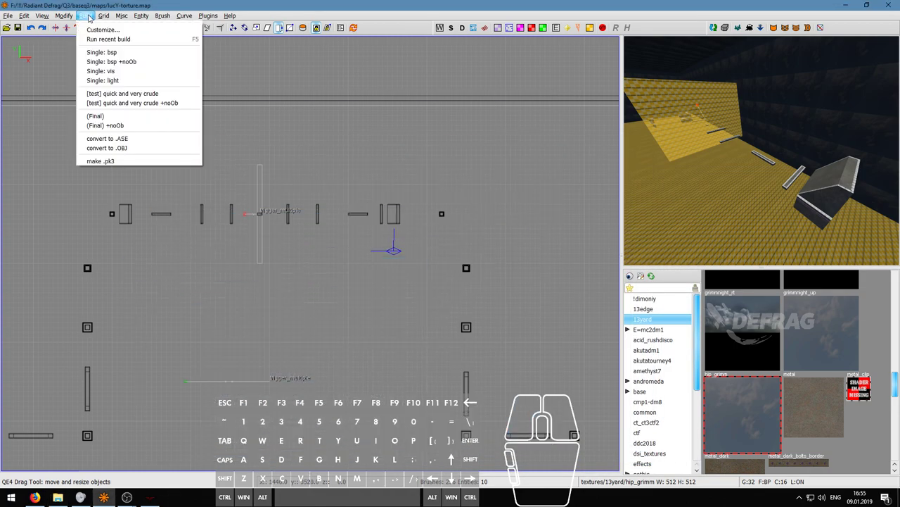
click(136, 127)
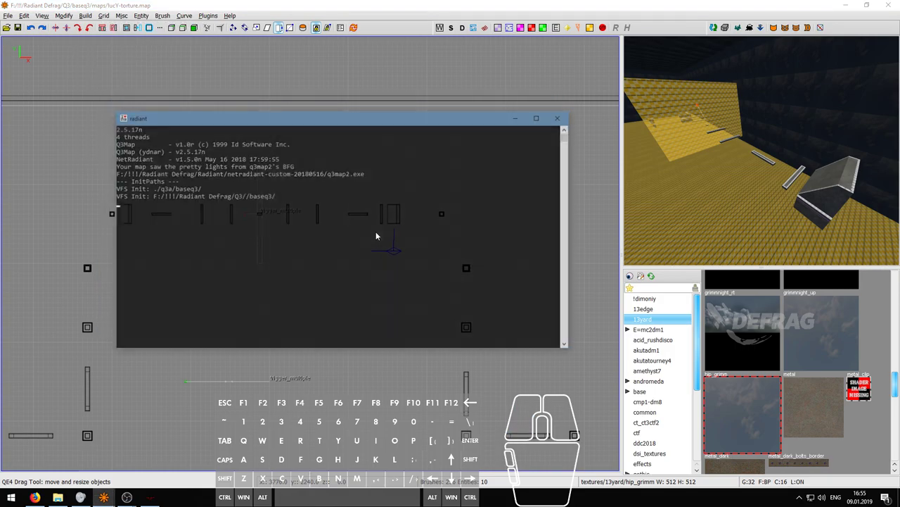